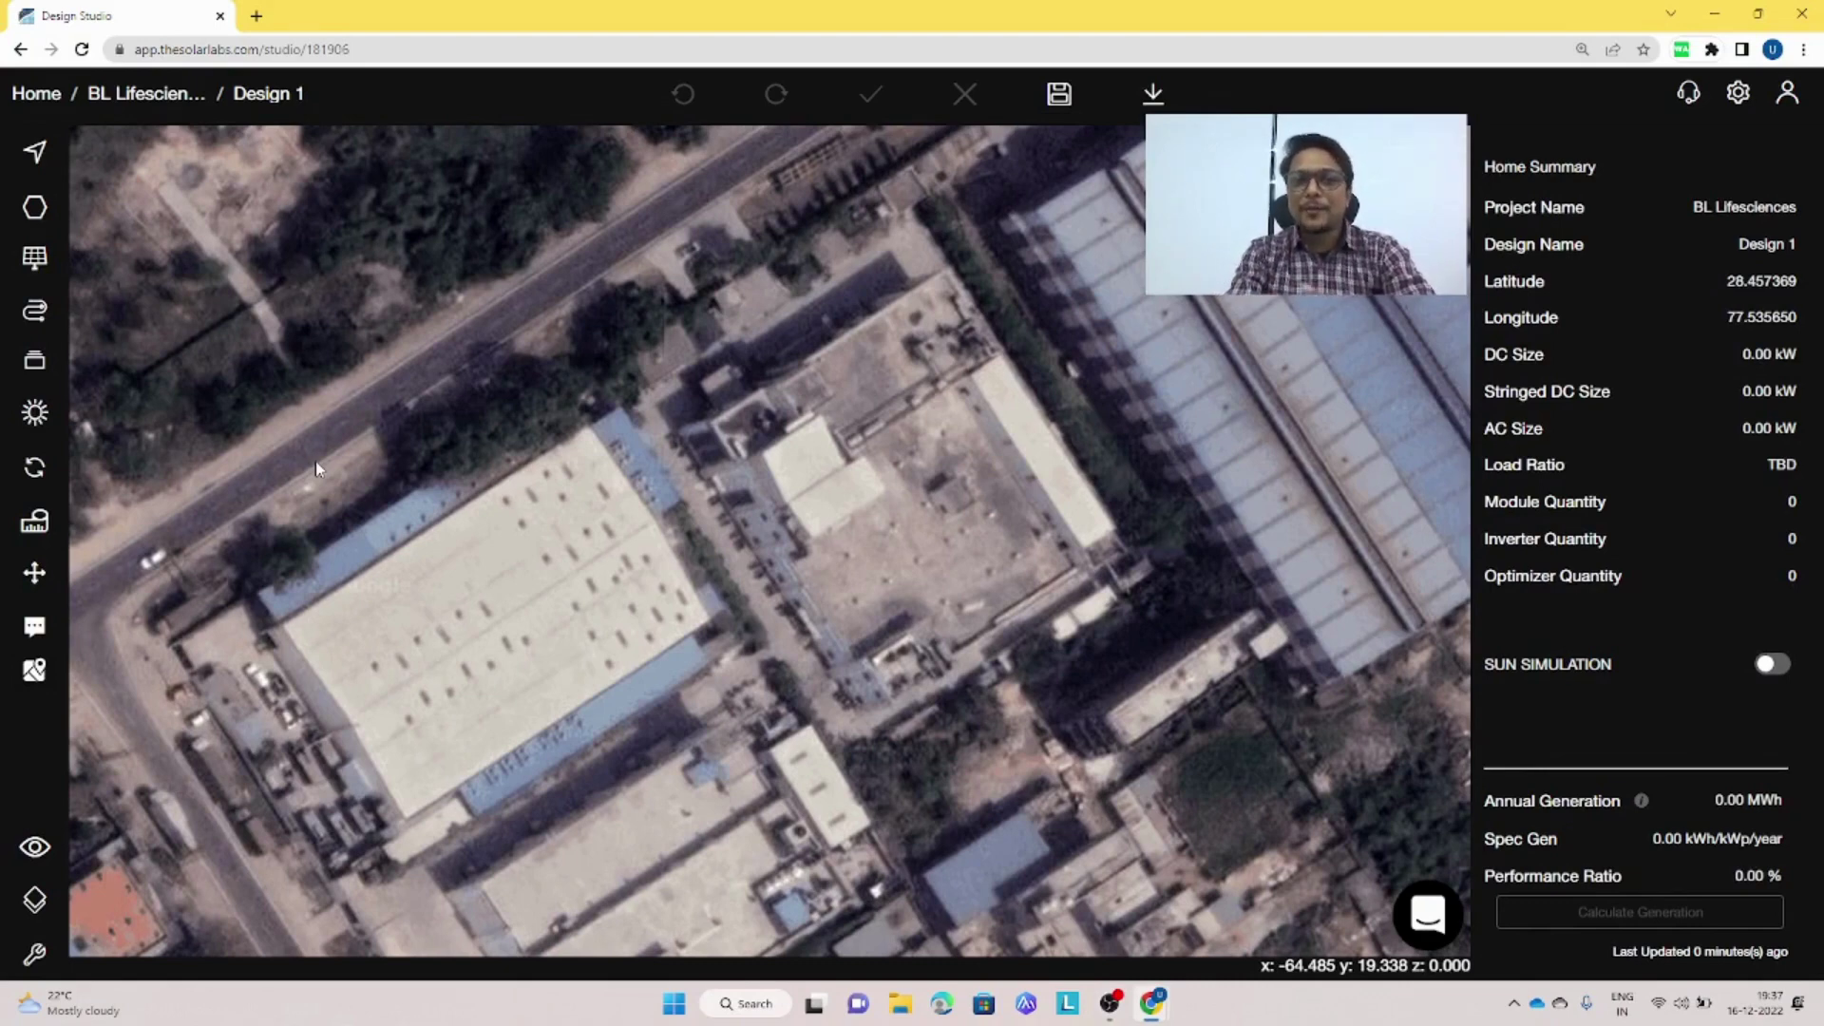
- Examine the roof of the central factory building and its surroundings on the satellite image
scroll(914, 562, "up", 5)
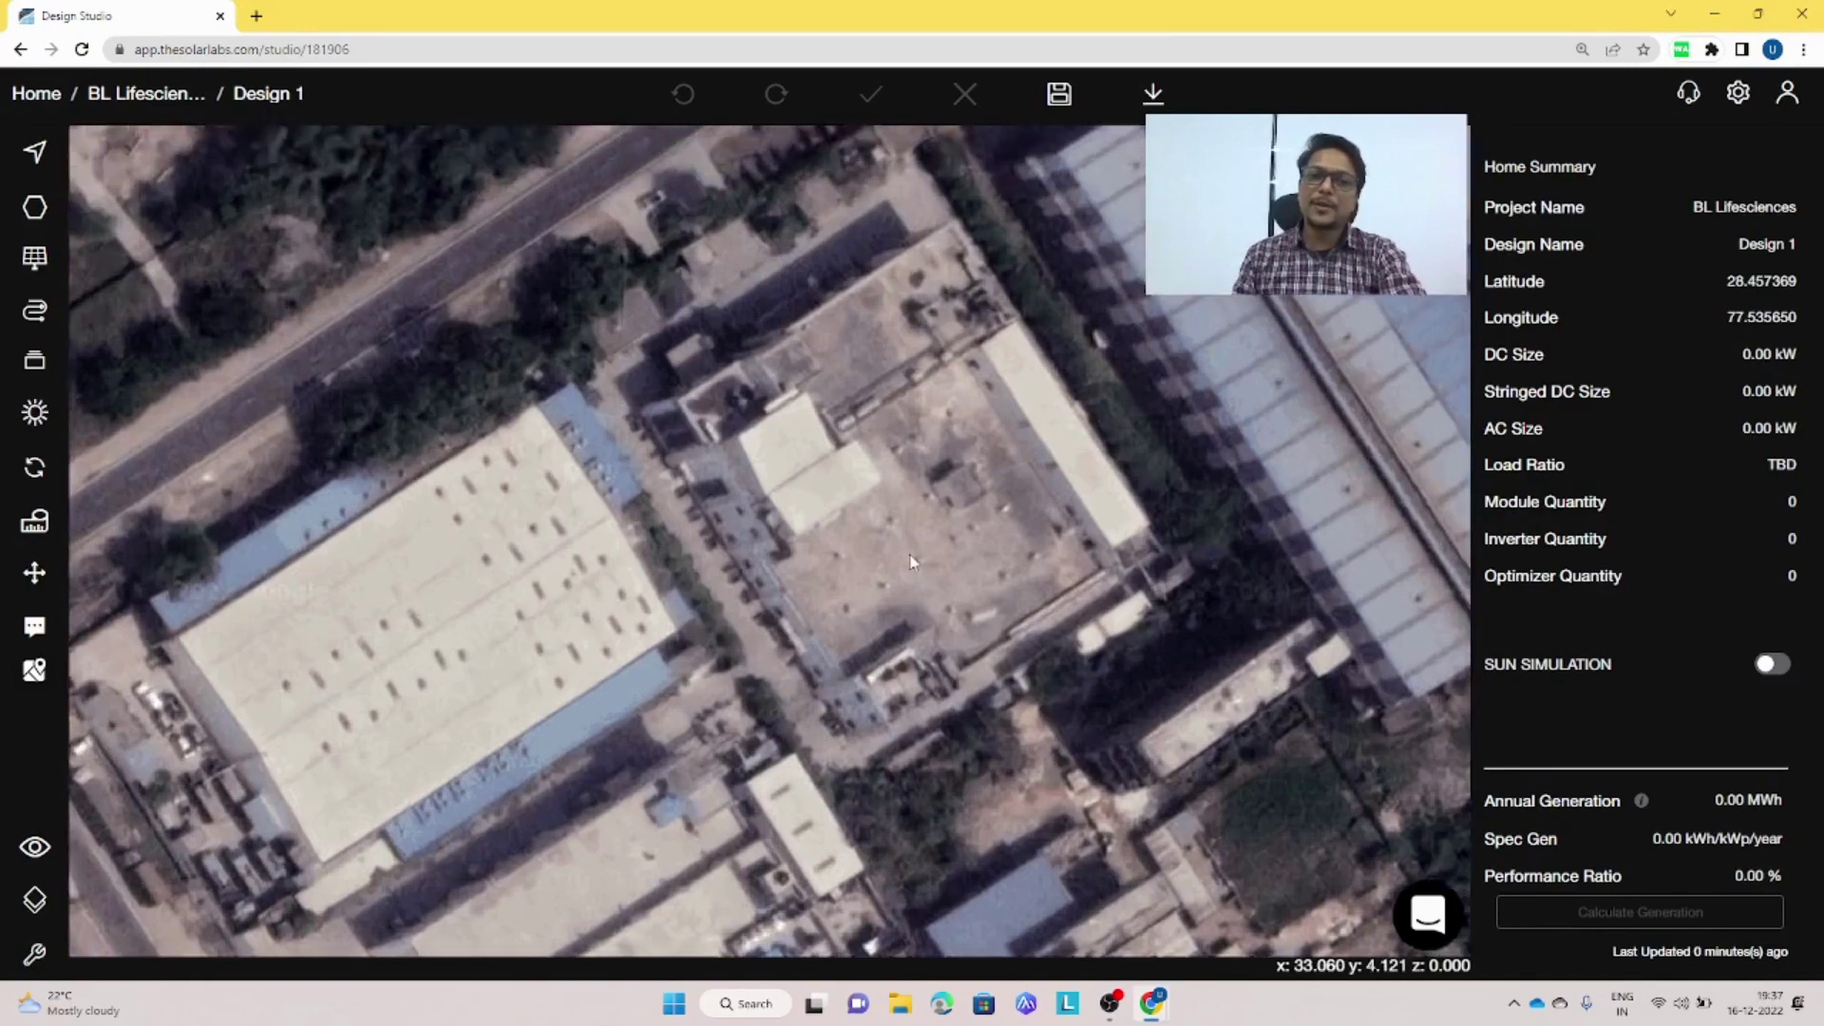
left_click_drag(914, 565, 894, 665)
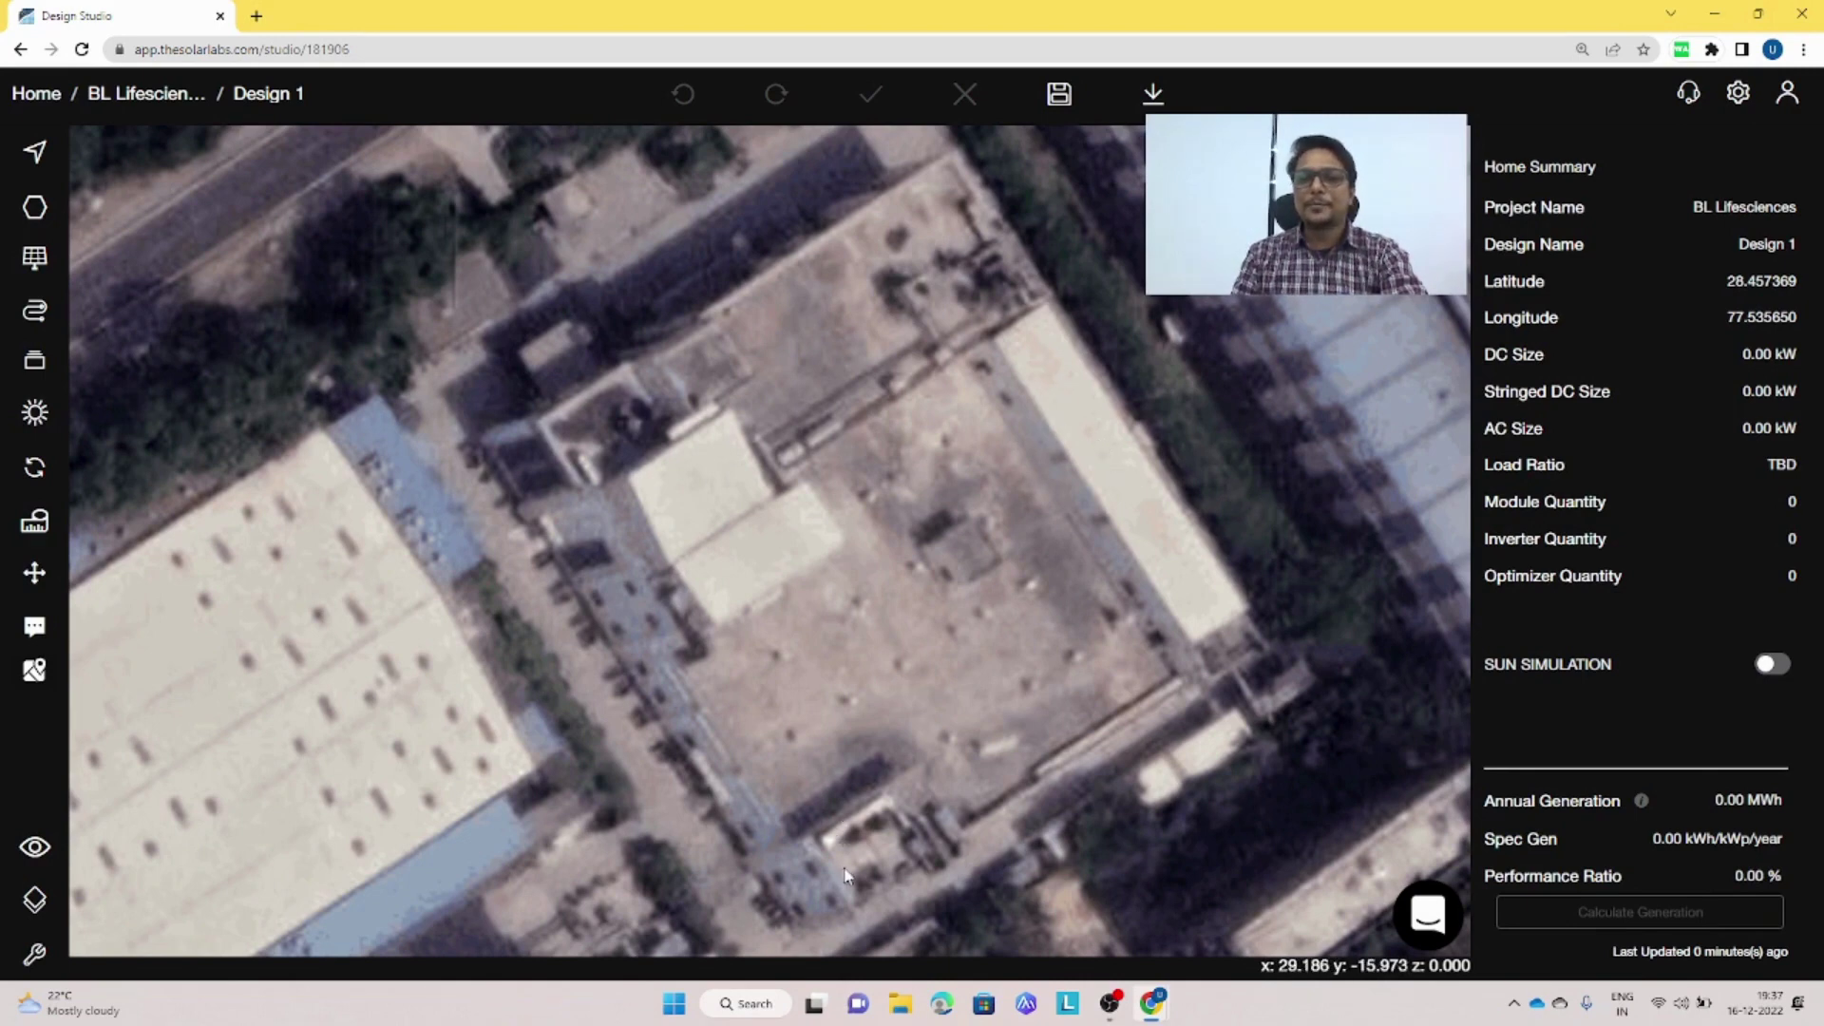
scroll(876, 848, "up", 2)
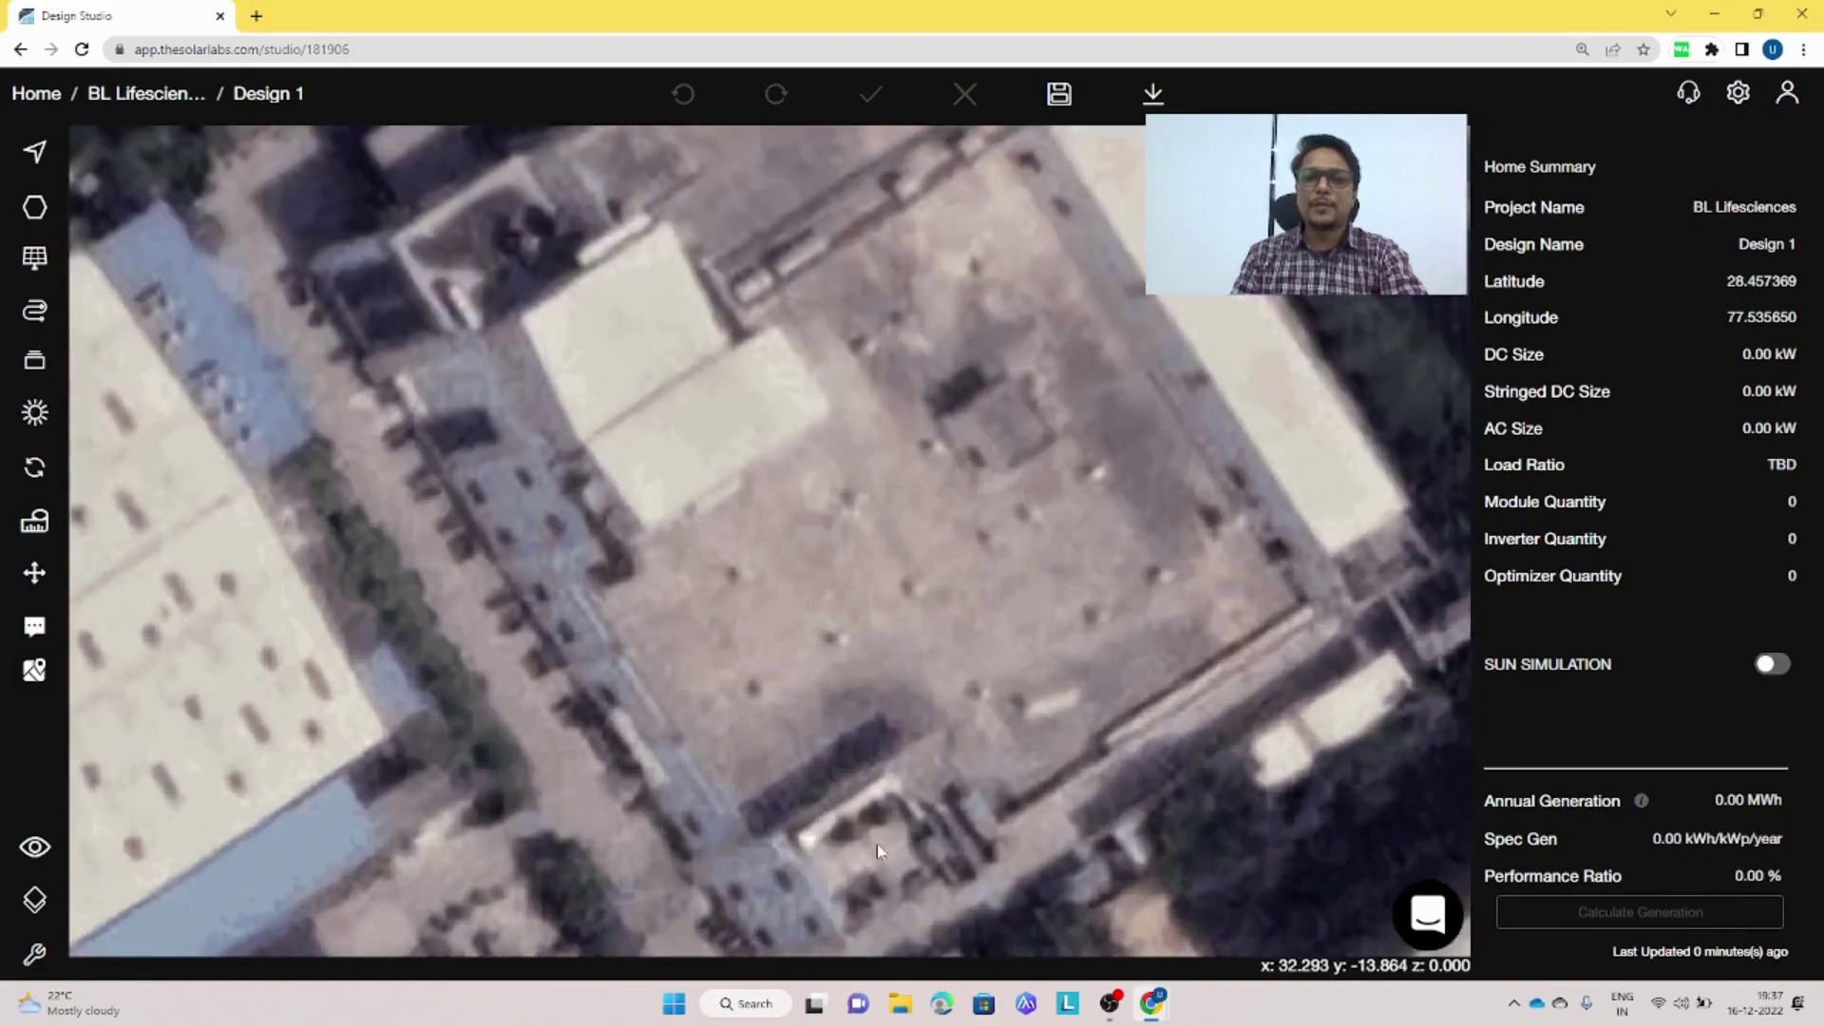
scroll(874, 842, "up", 1)
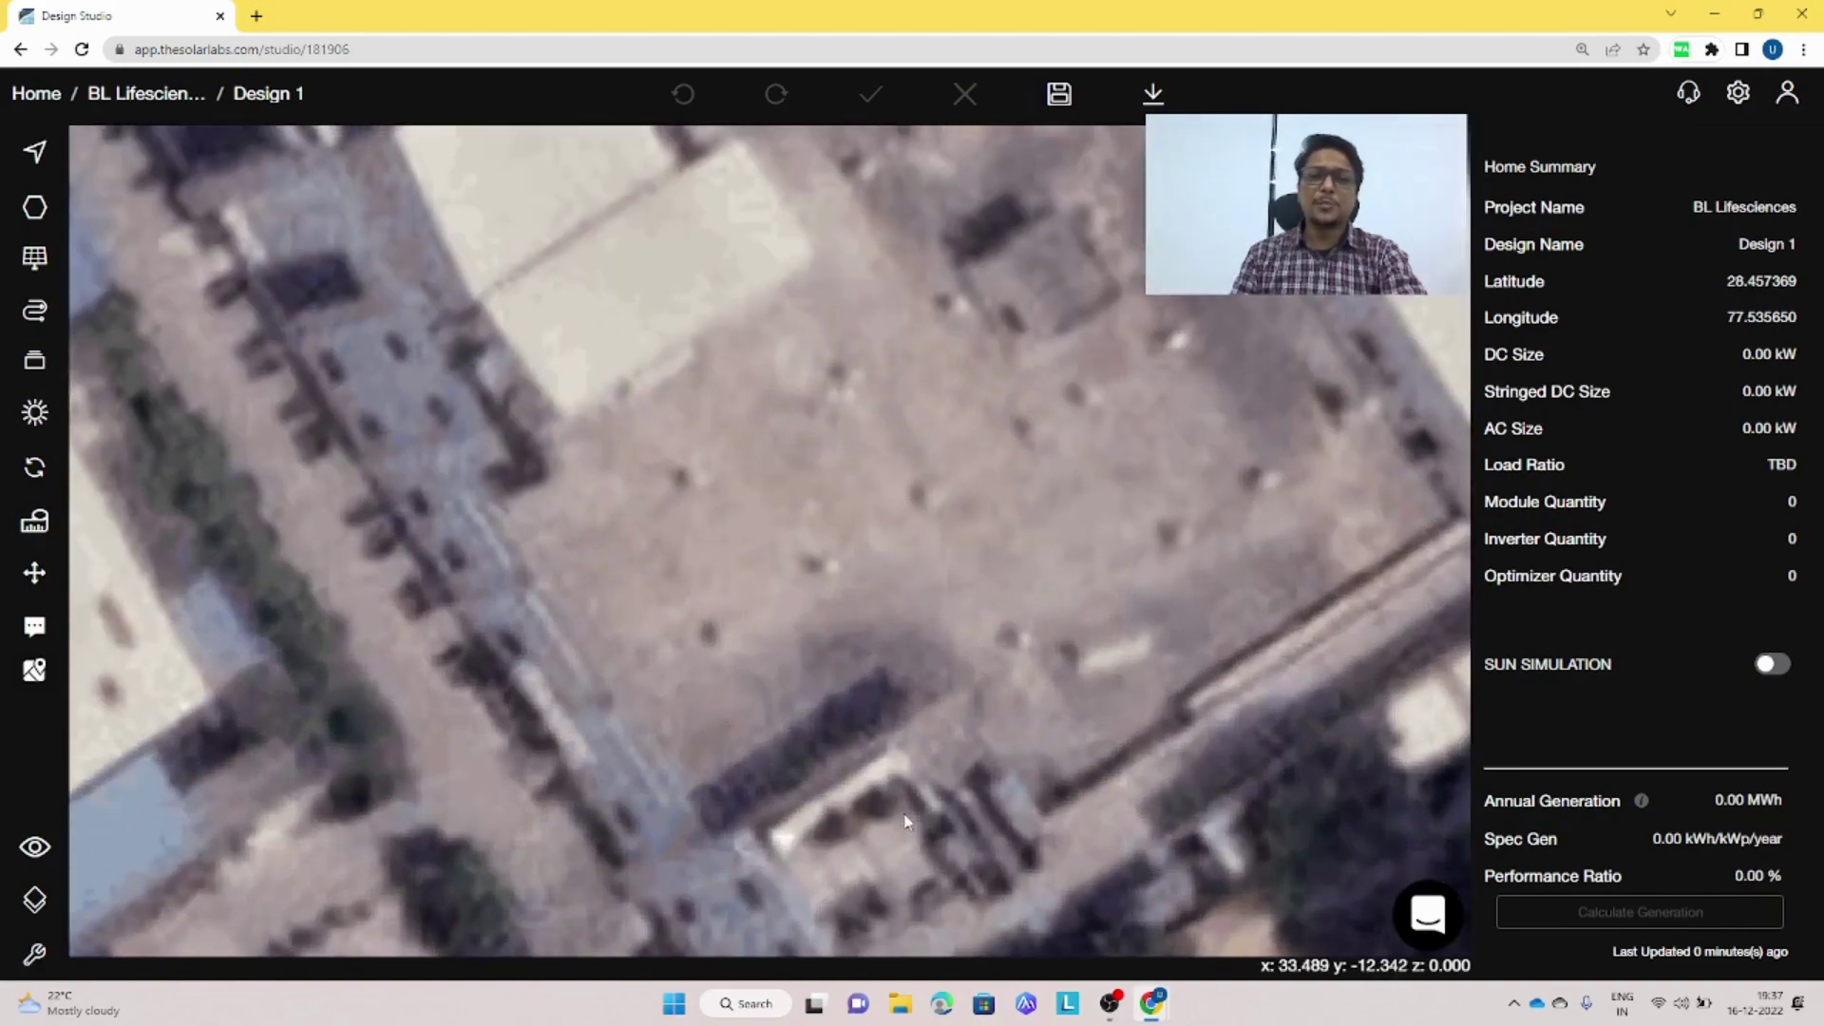
scroll(908, 732, "down", 2)
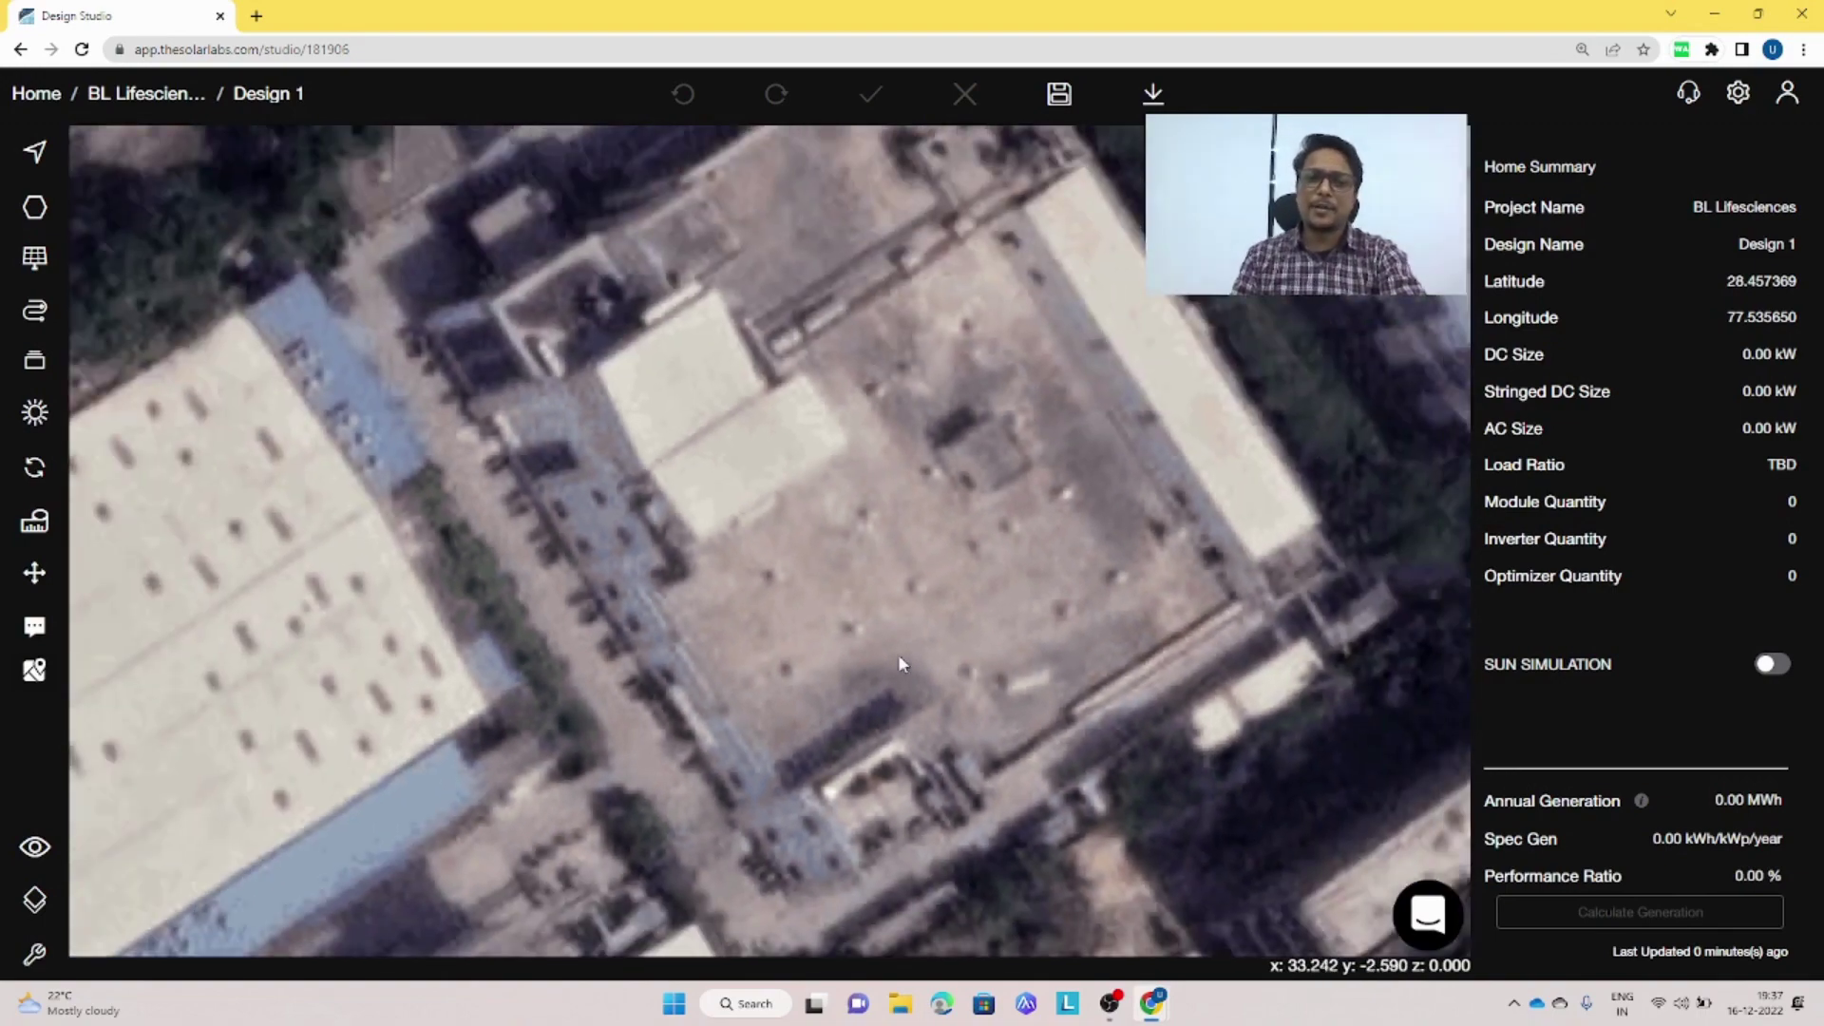
scroll(898, 653, "up", 1)
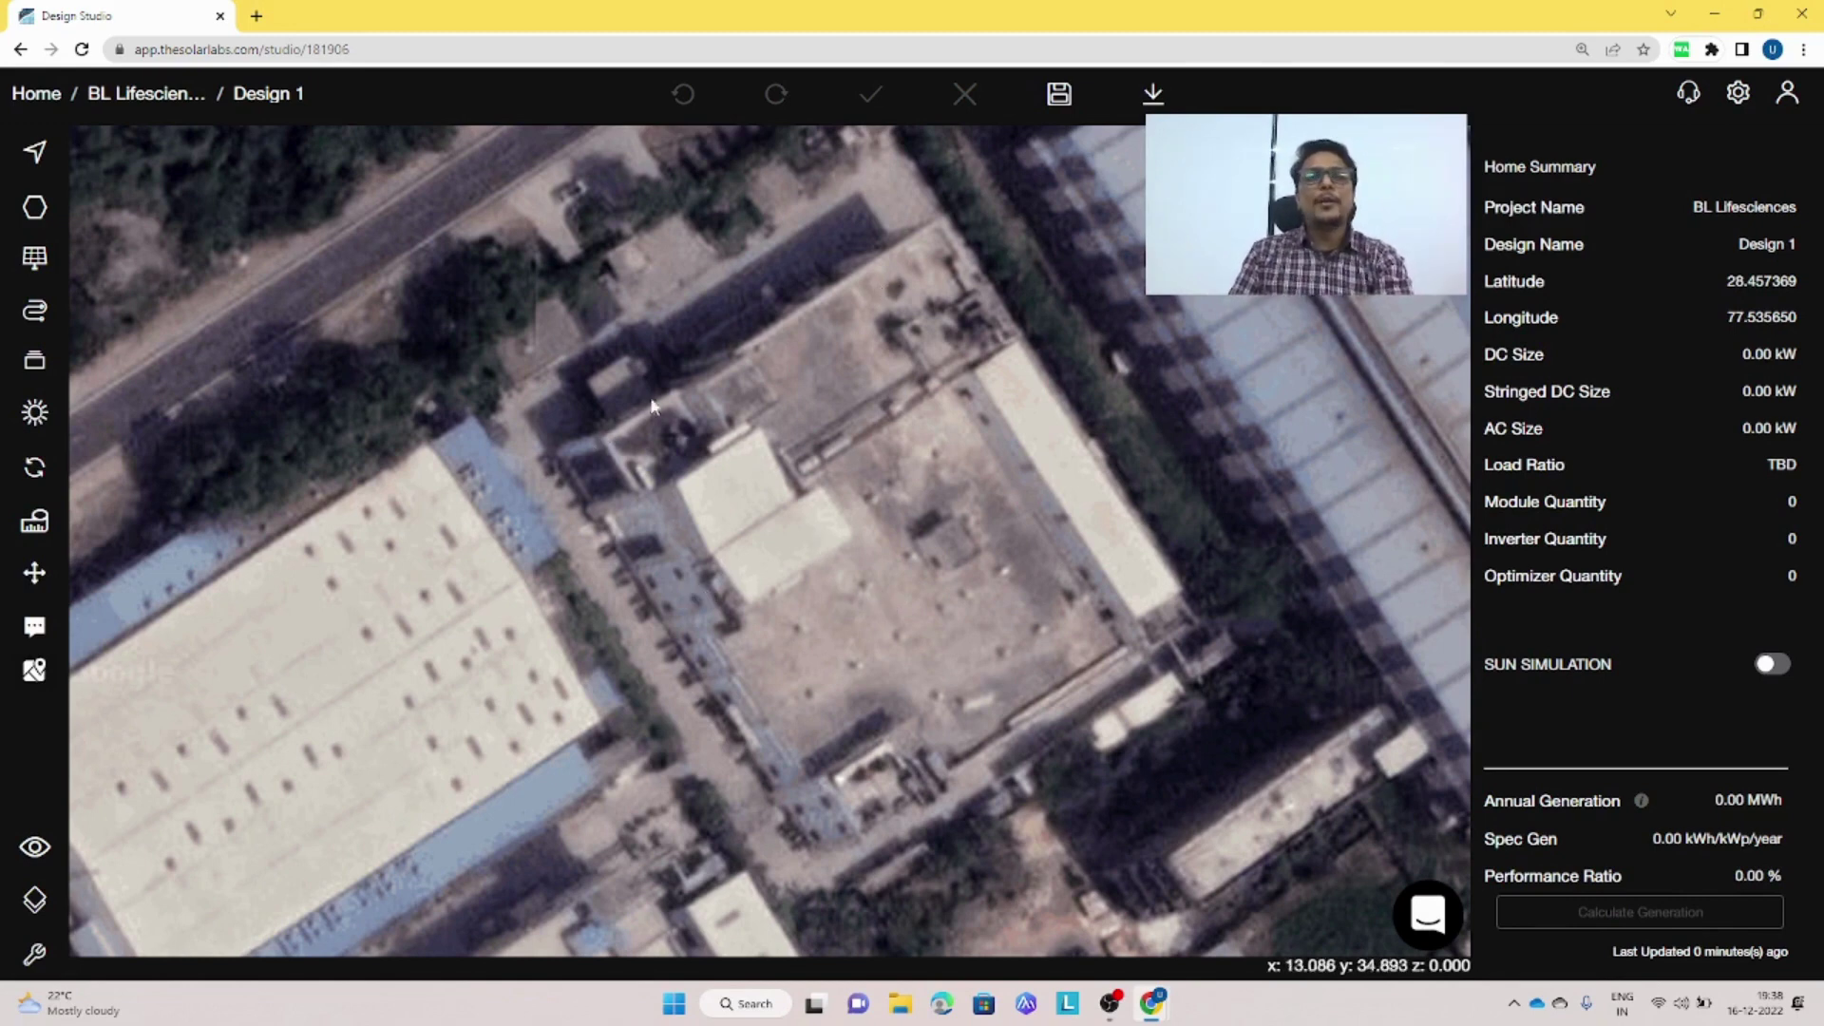
- Draw a four-corner polygon around the central factory building's roof, about 47 by 55 in size
left_click(36, 211)
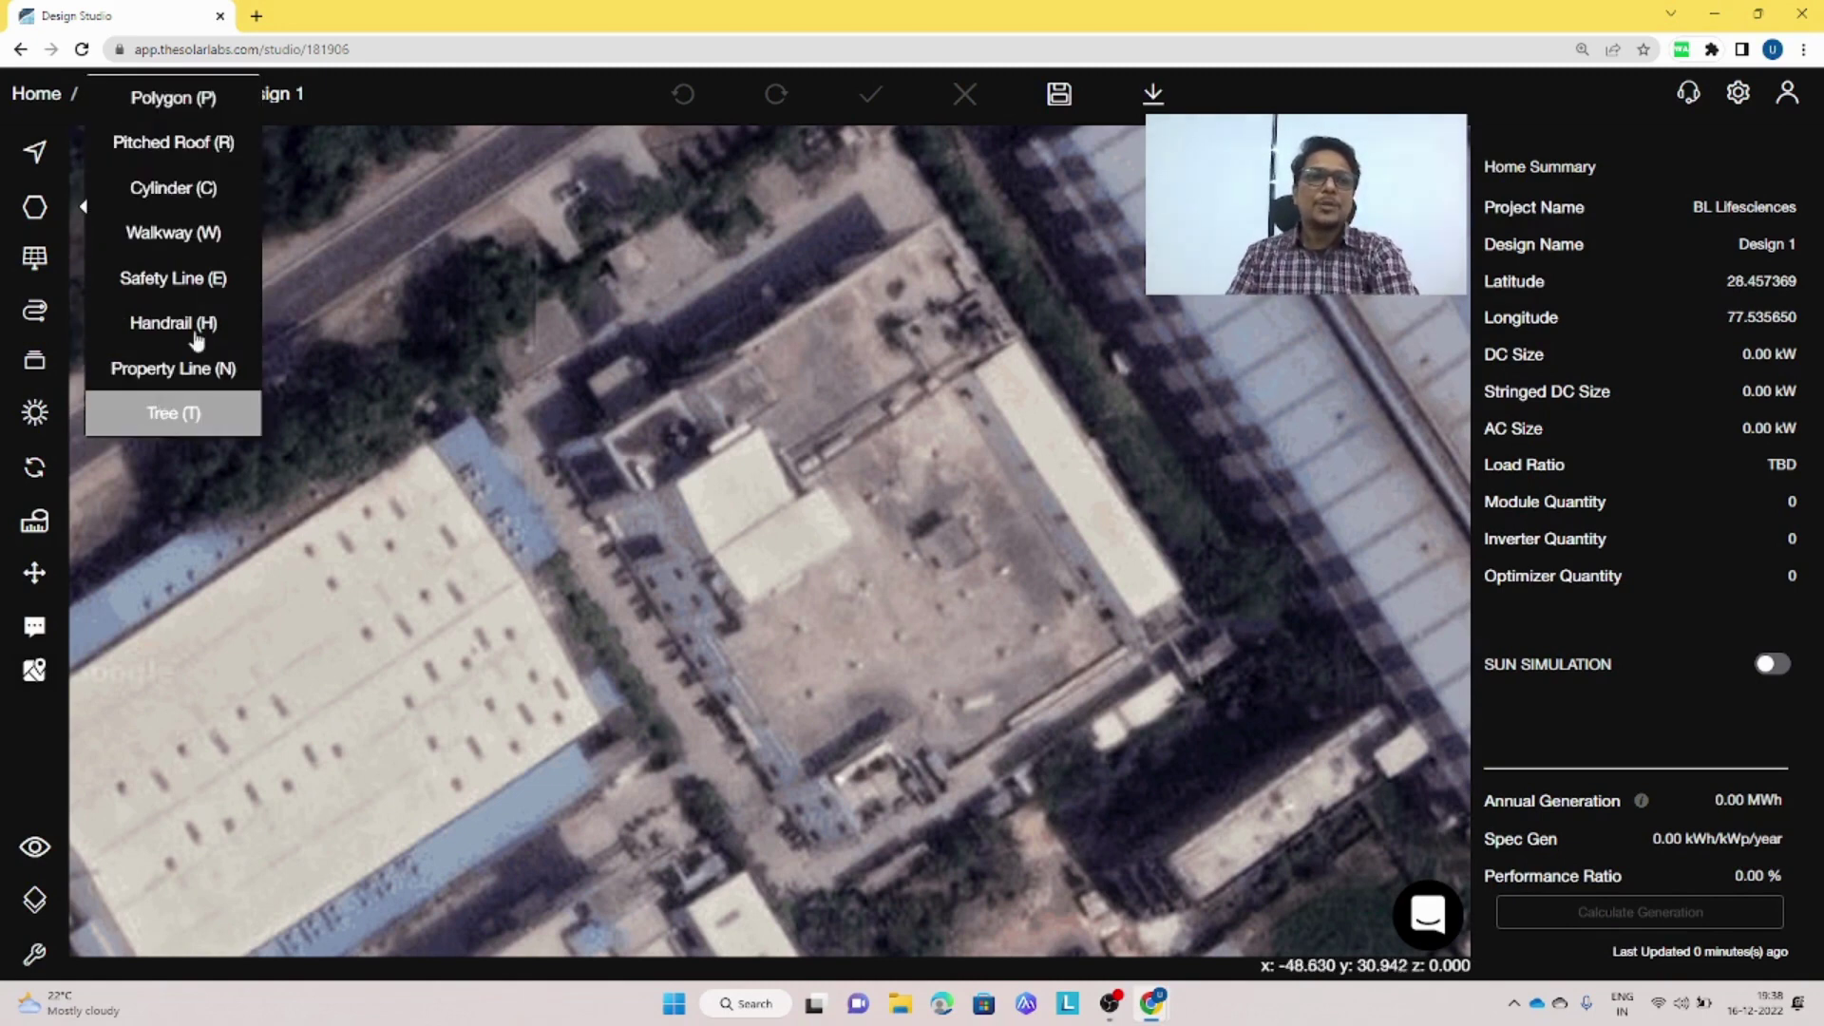
left_click(169, 116)
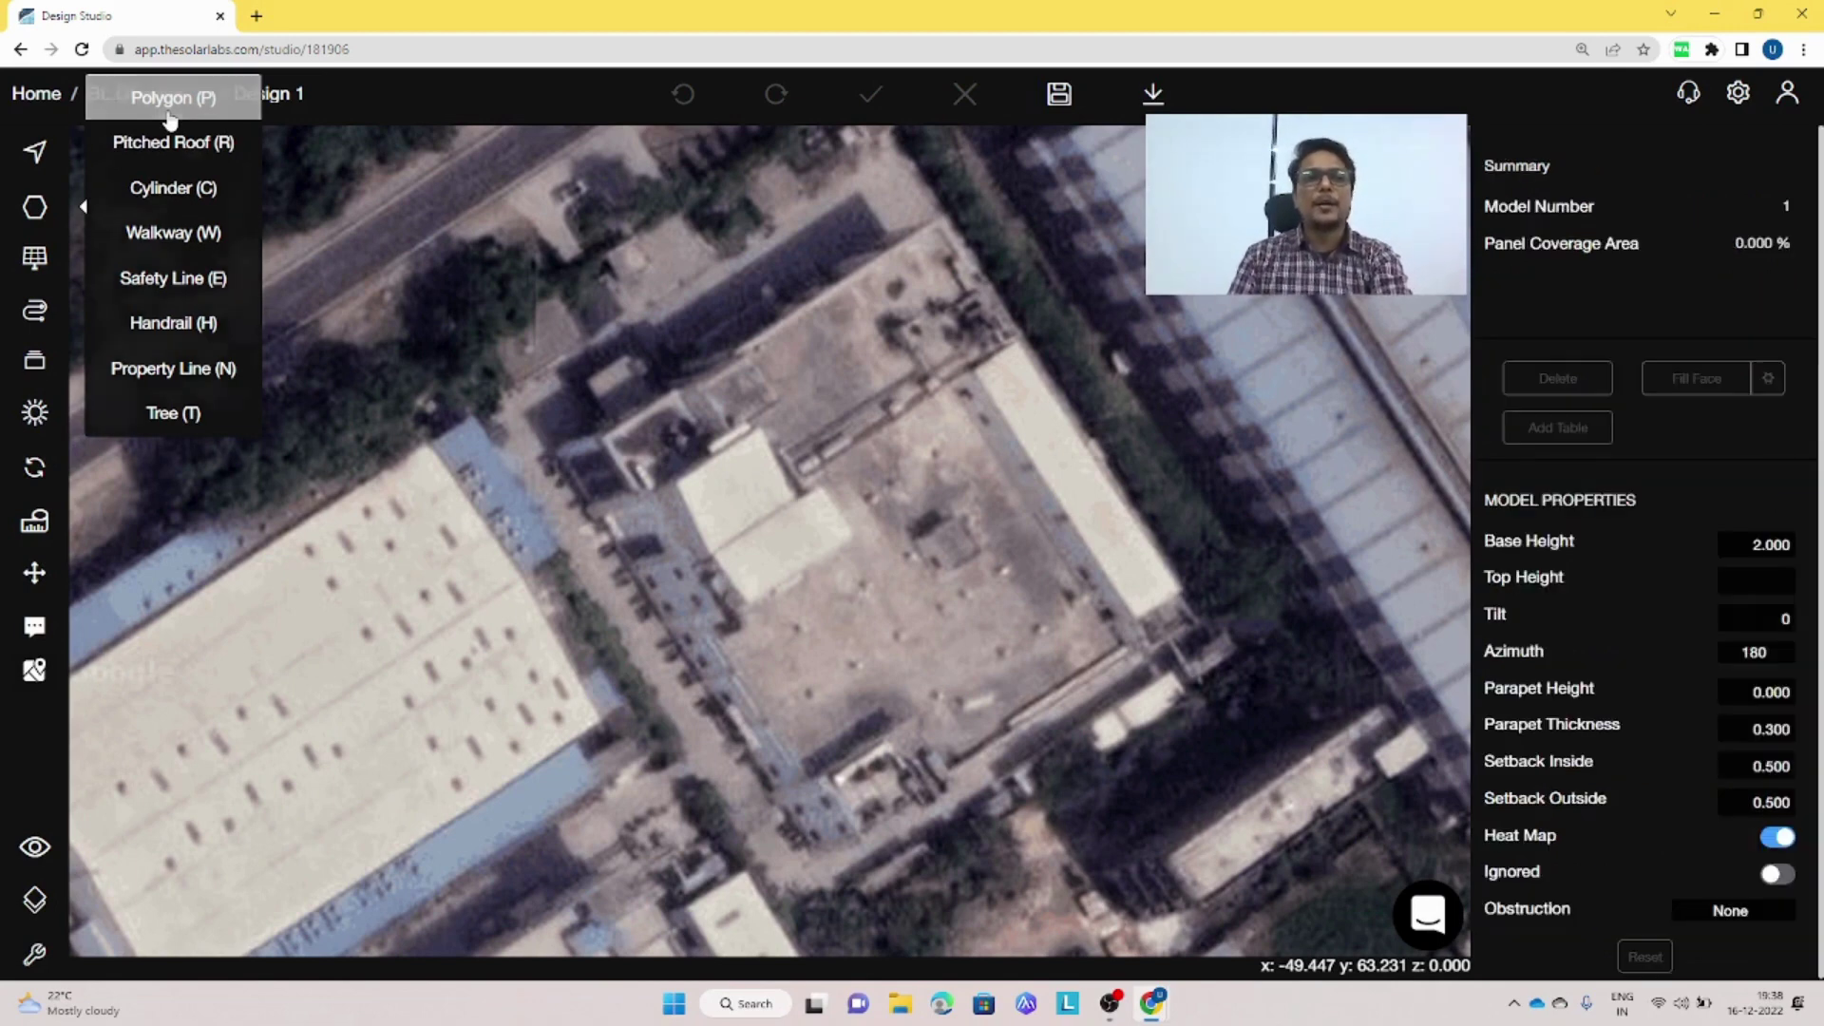
right_click_drag(878, 620, 655, 636)
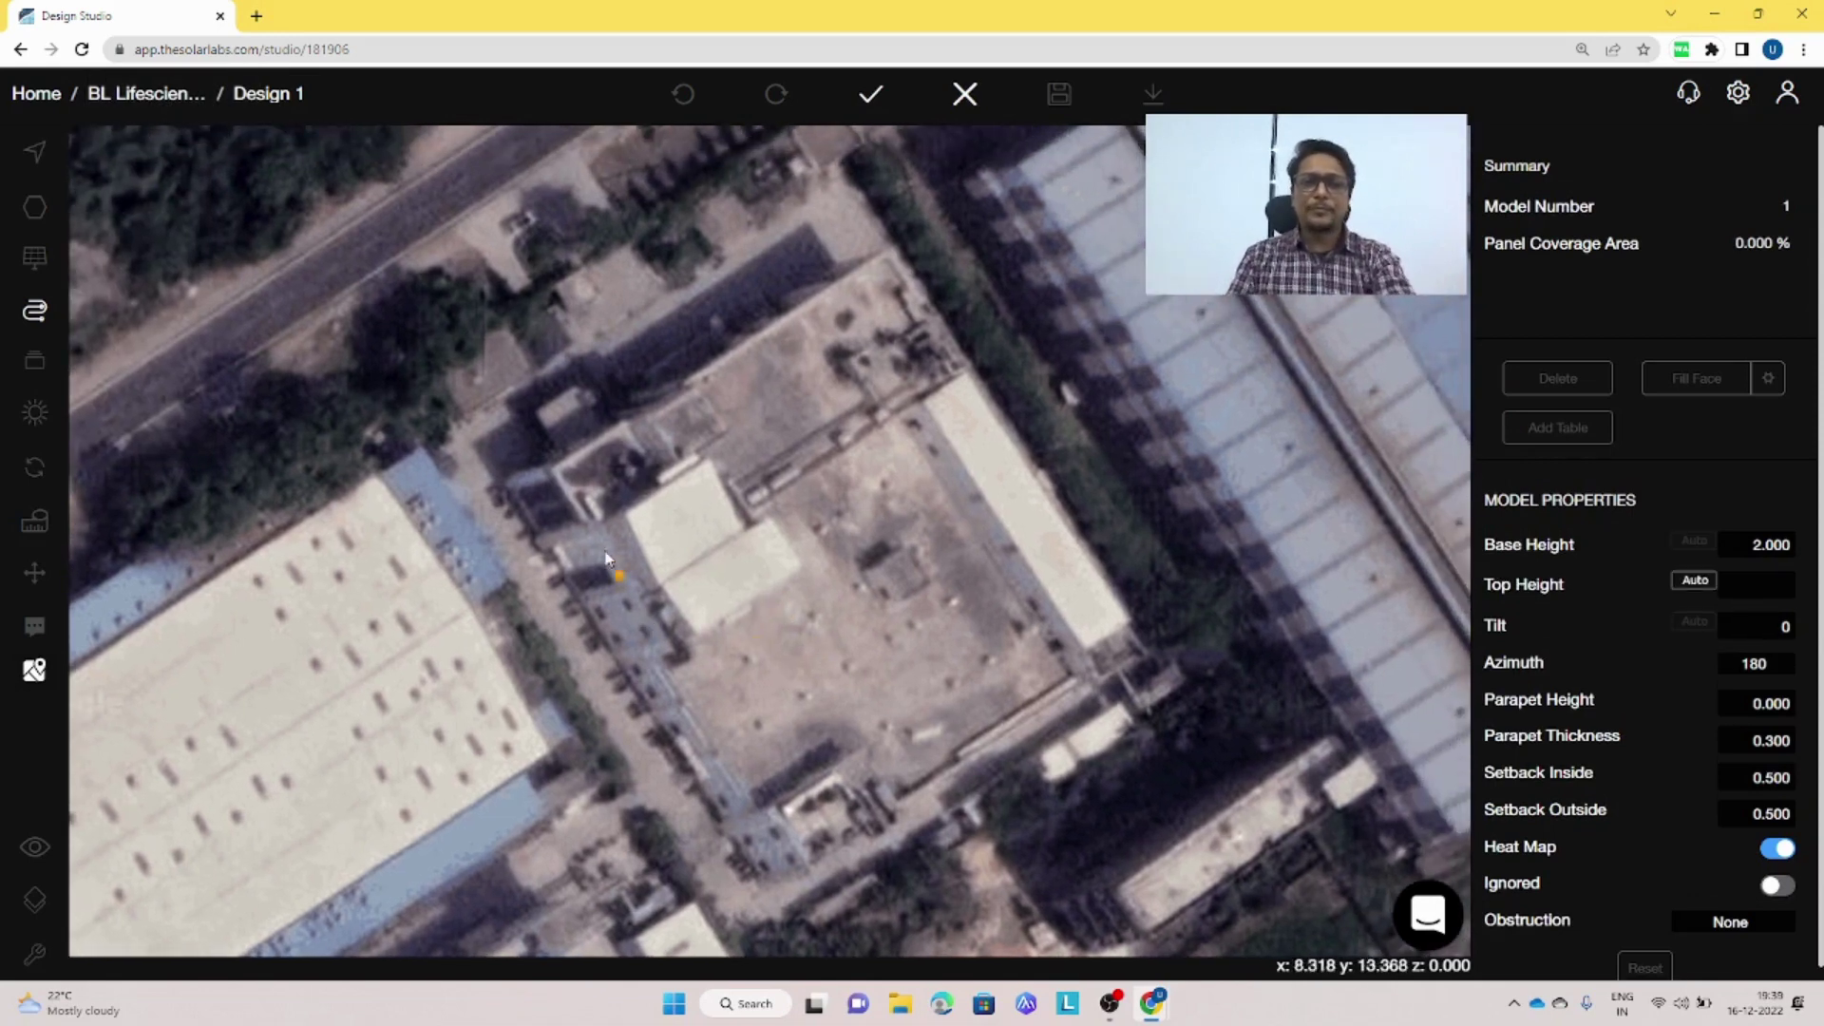
left_click(552, 475)
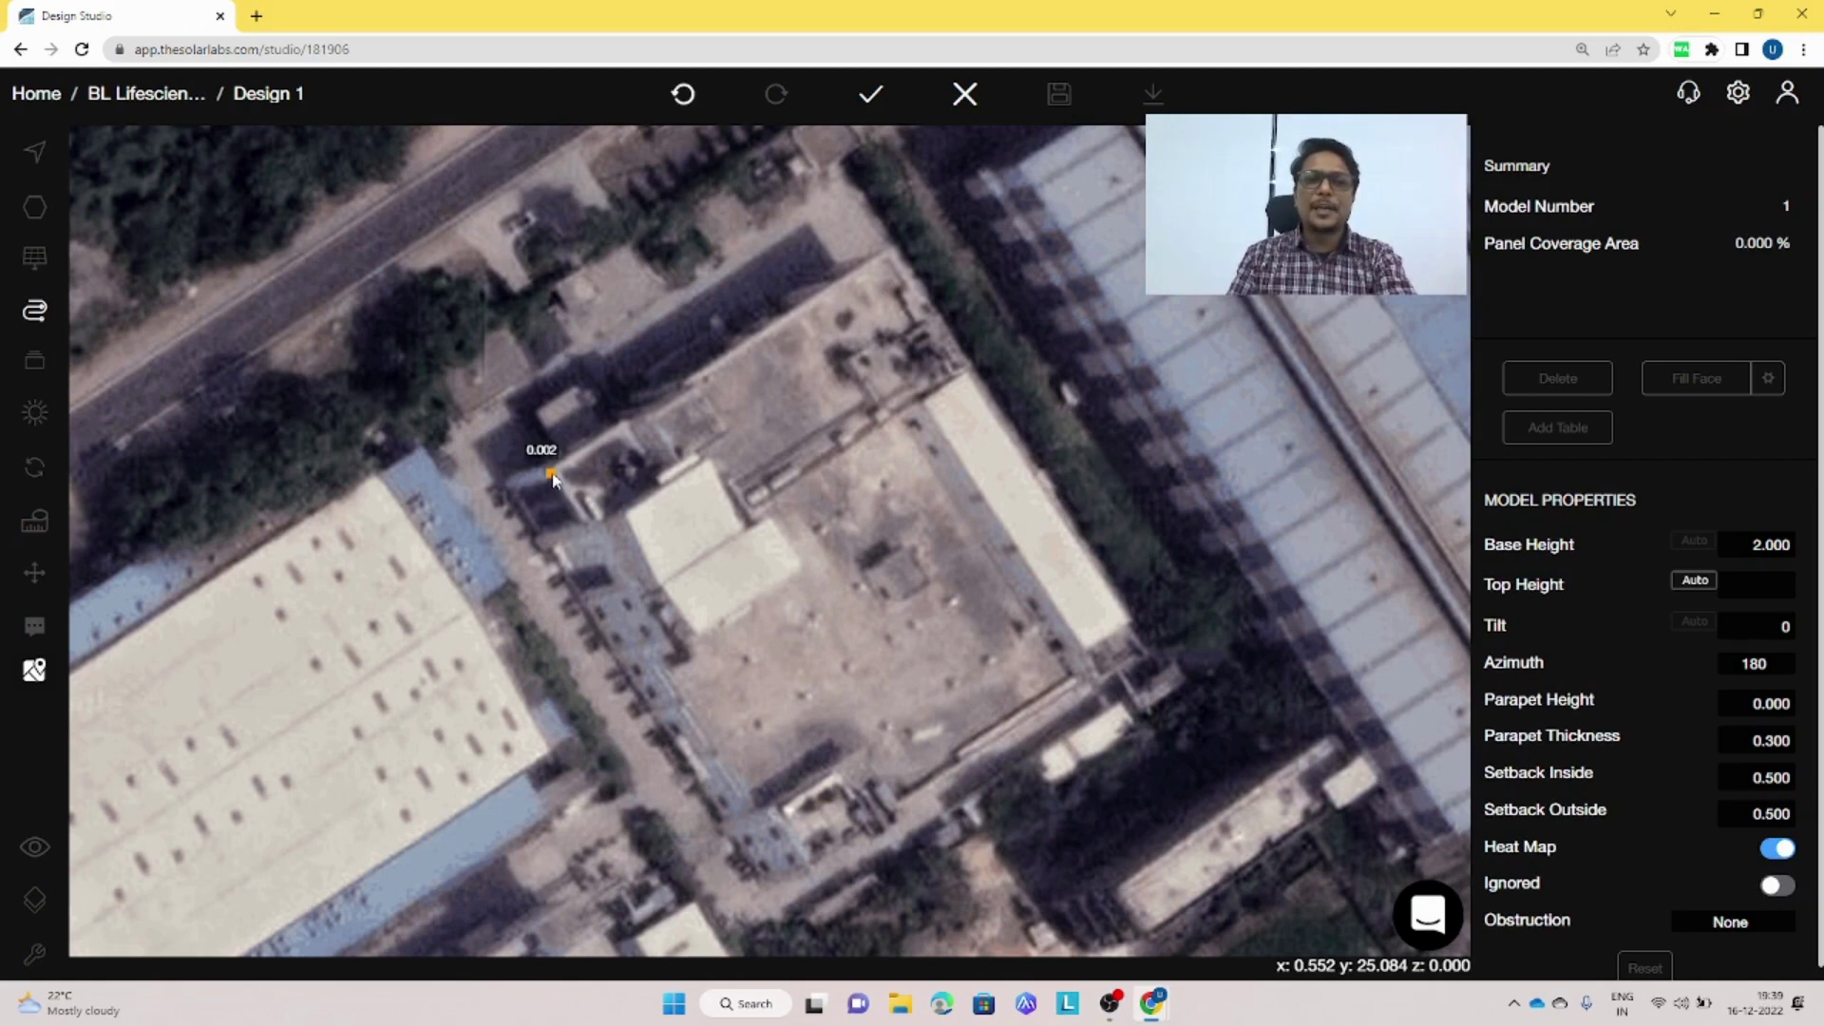
left_click(895, 252)
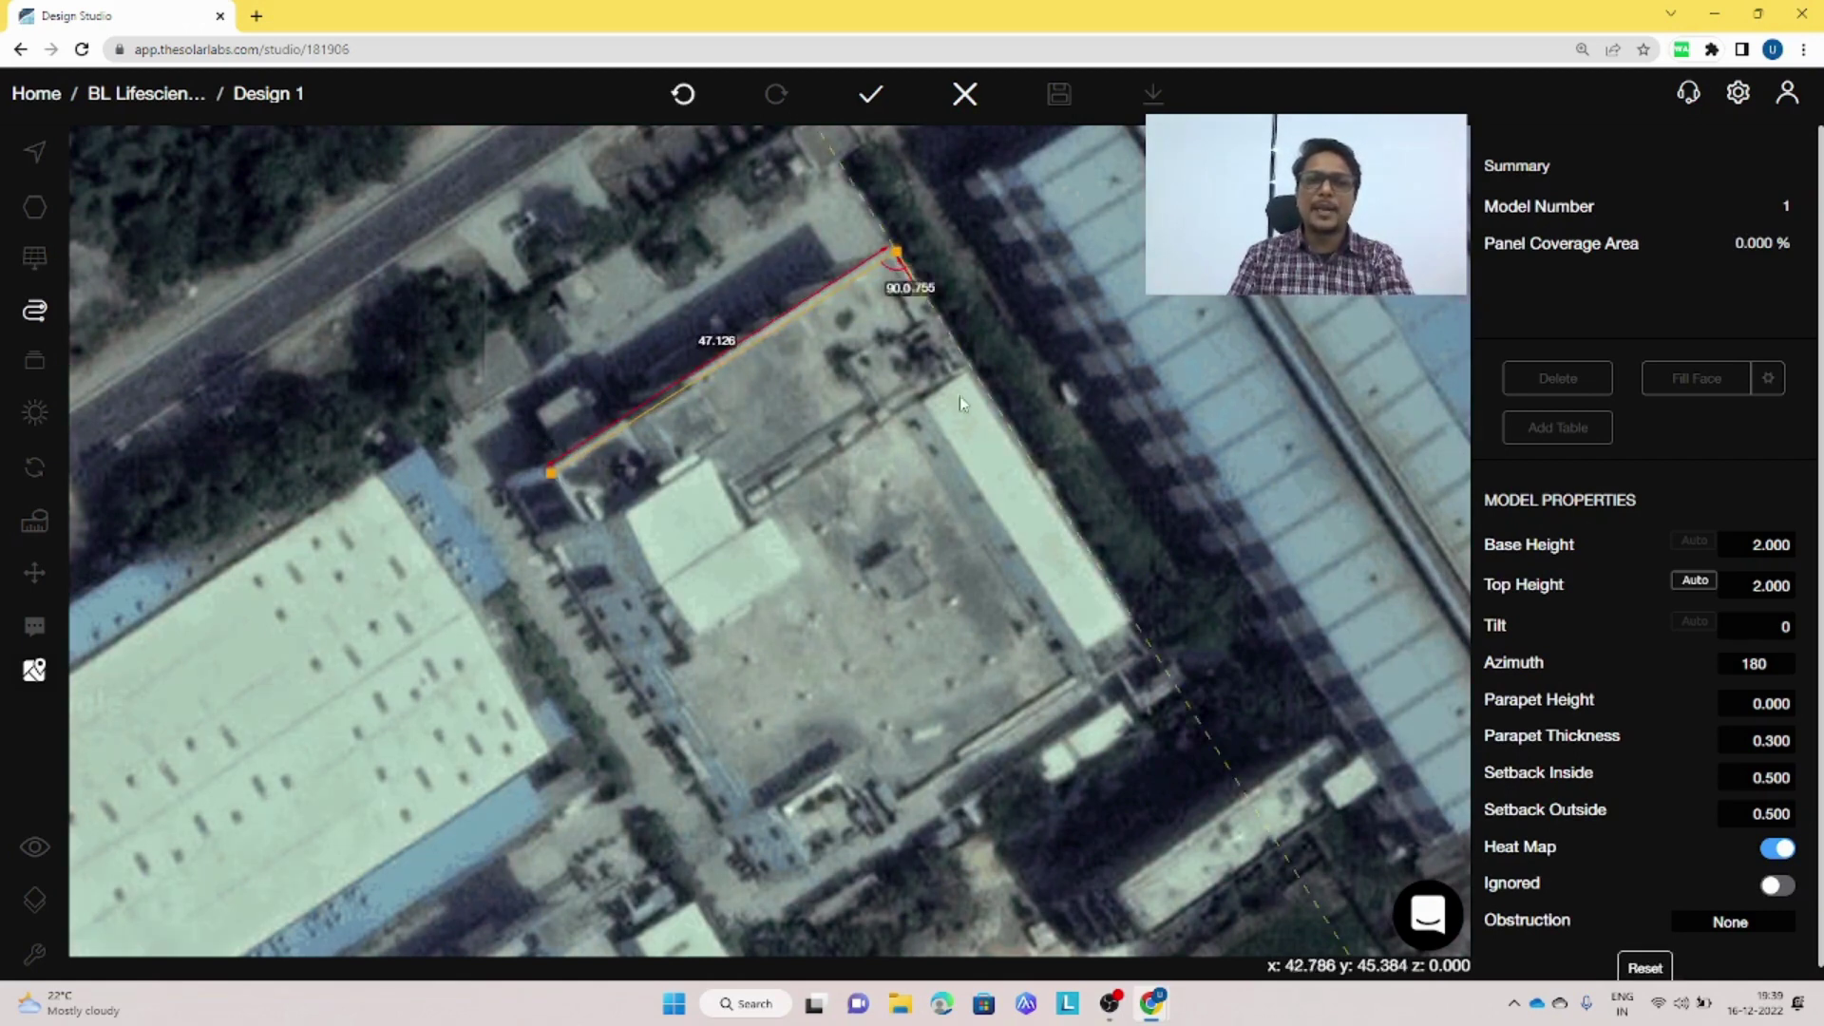
left_click(1150, 658)
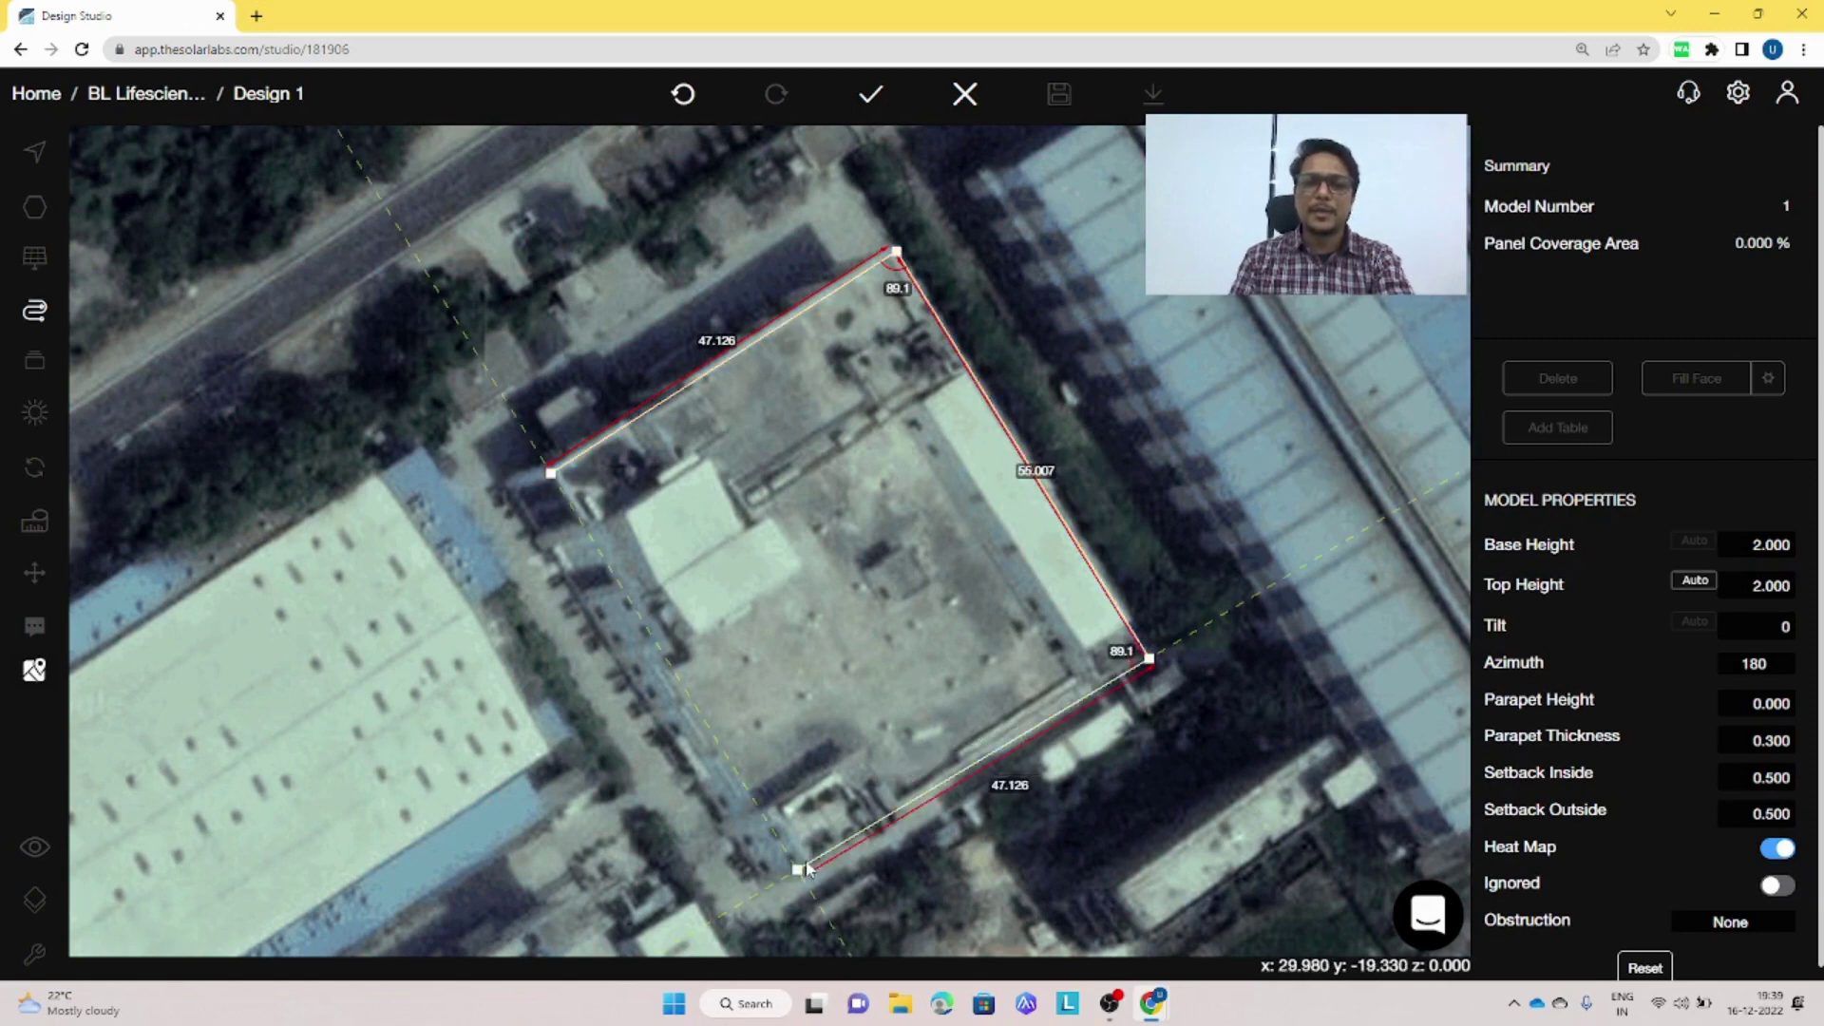
left_click(798, 867)
left_click(551, 472)
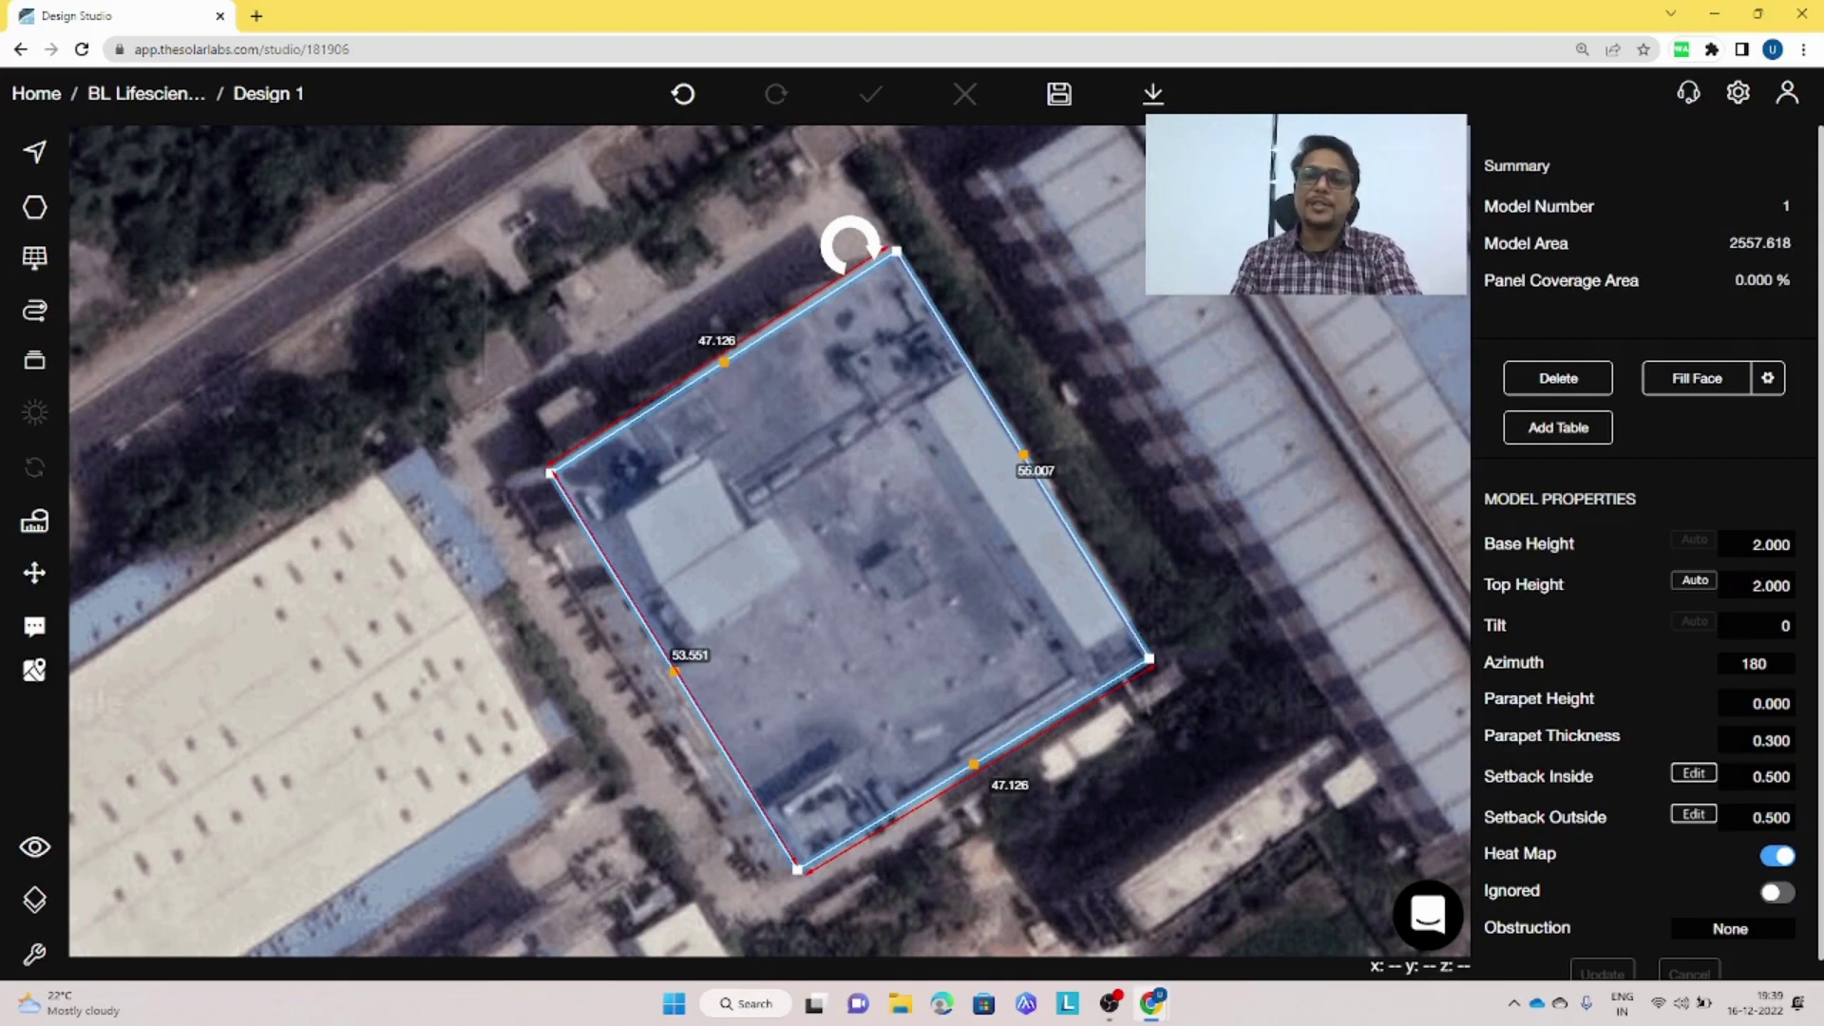
- Set the roof polygon's base height to 16 and its parapet height to 1
left_click(1758, 544)
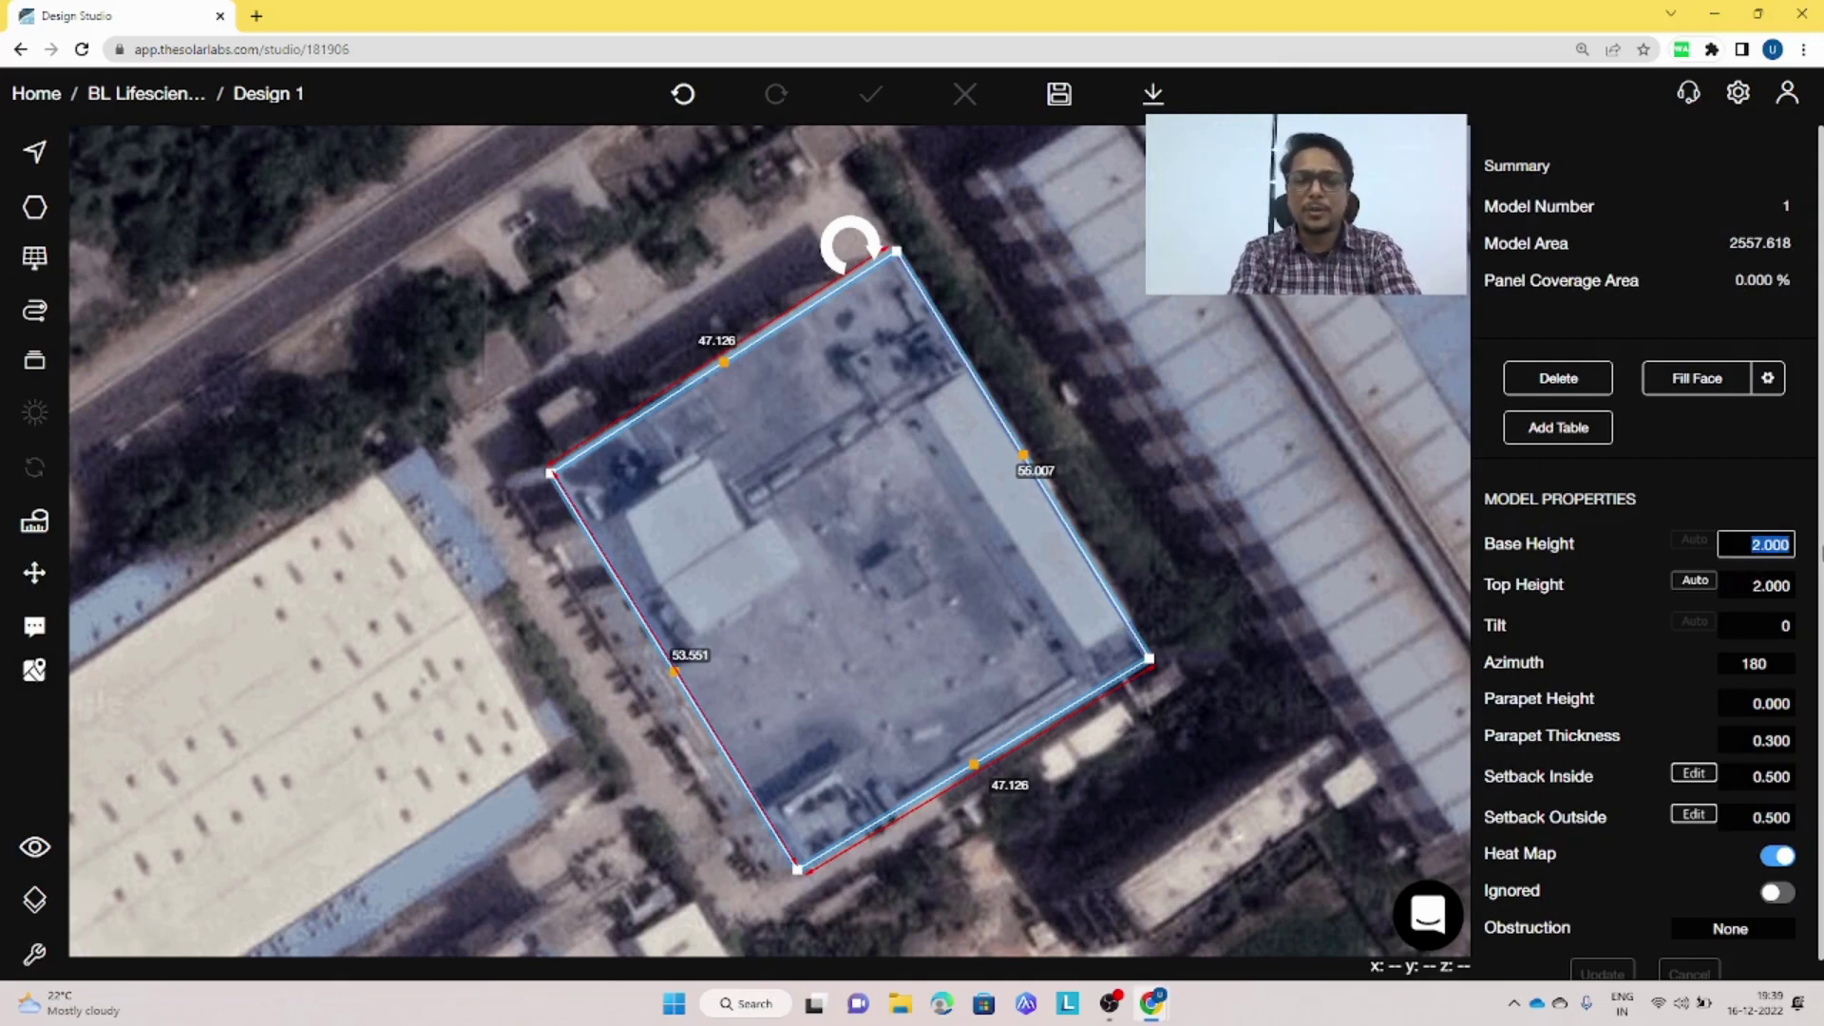
type("12")
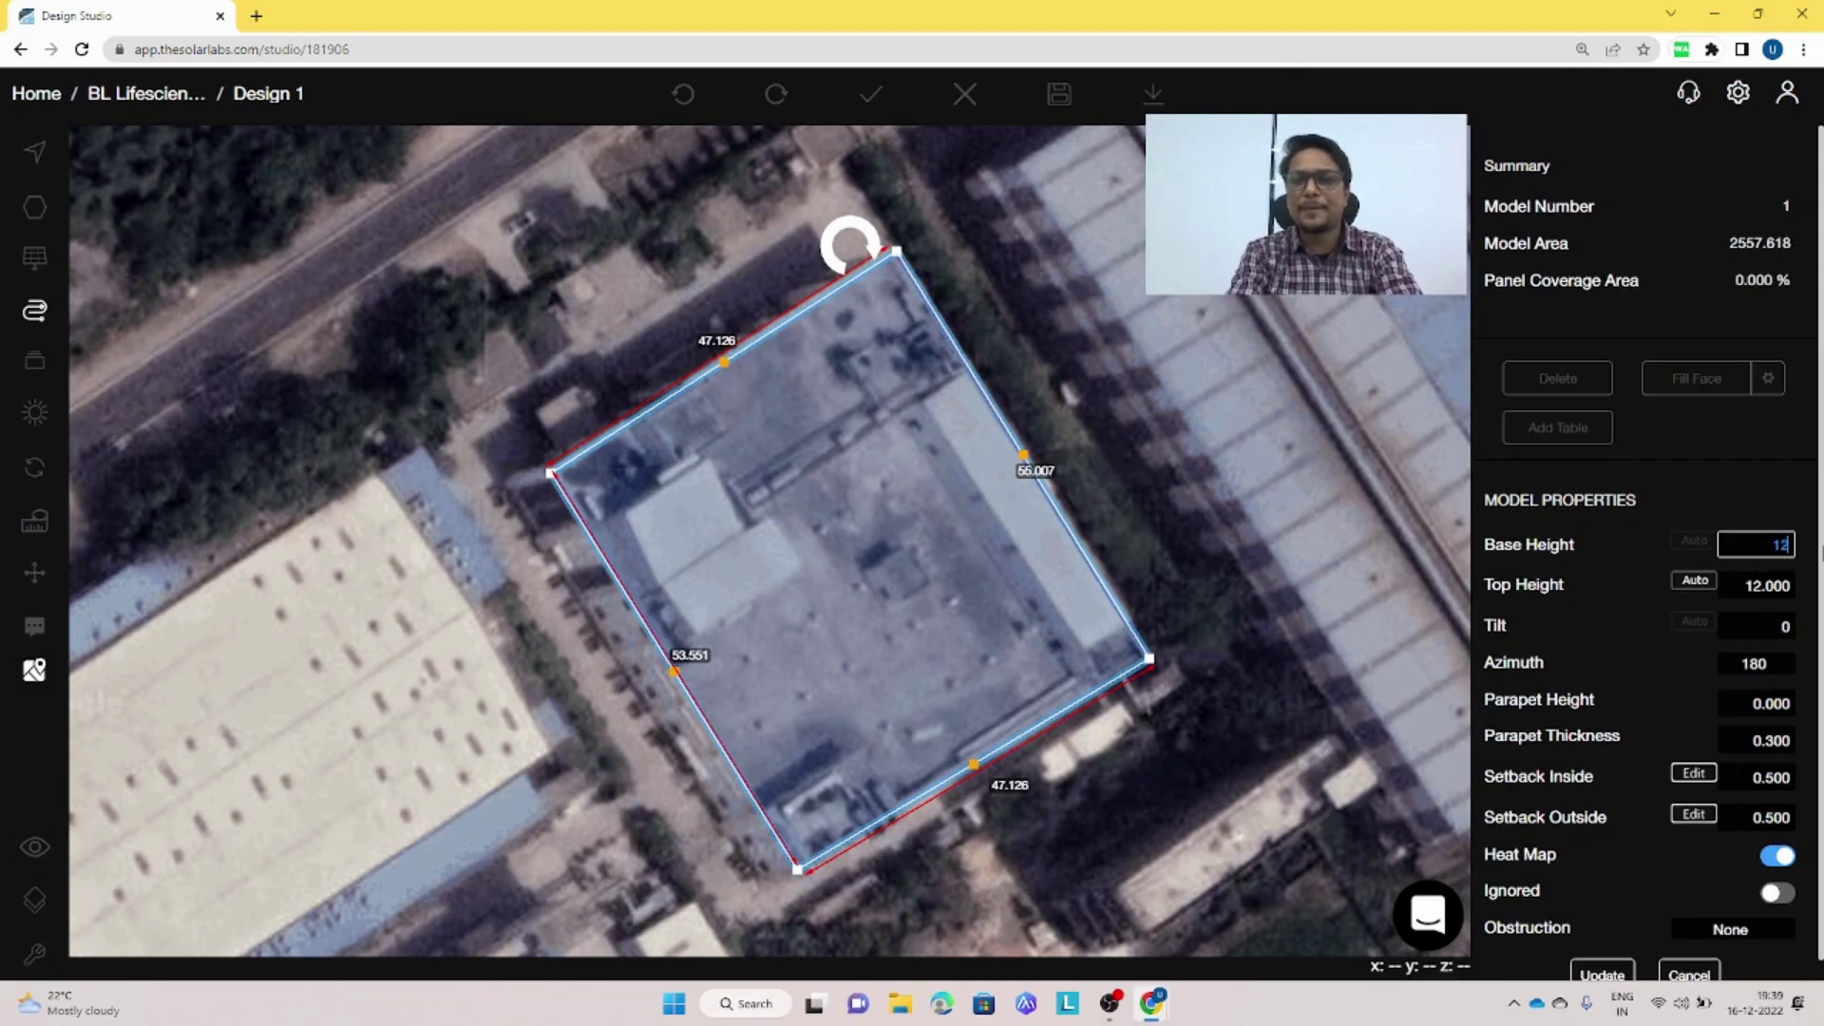
key("BackSpace")
type("6")
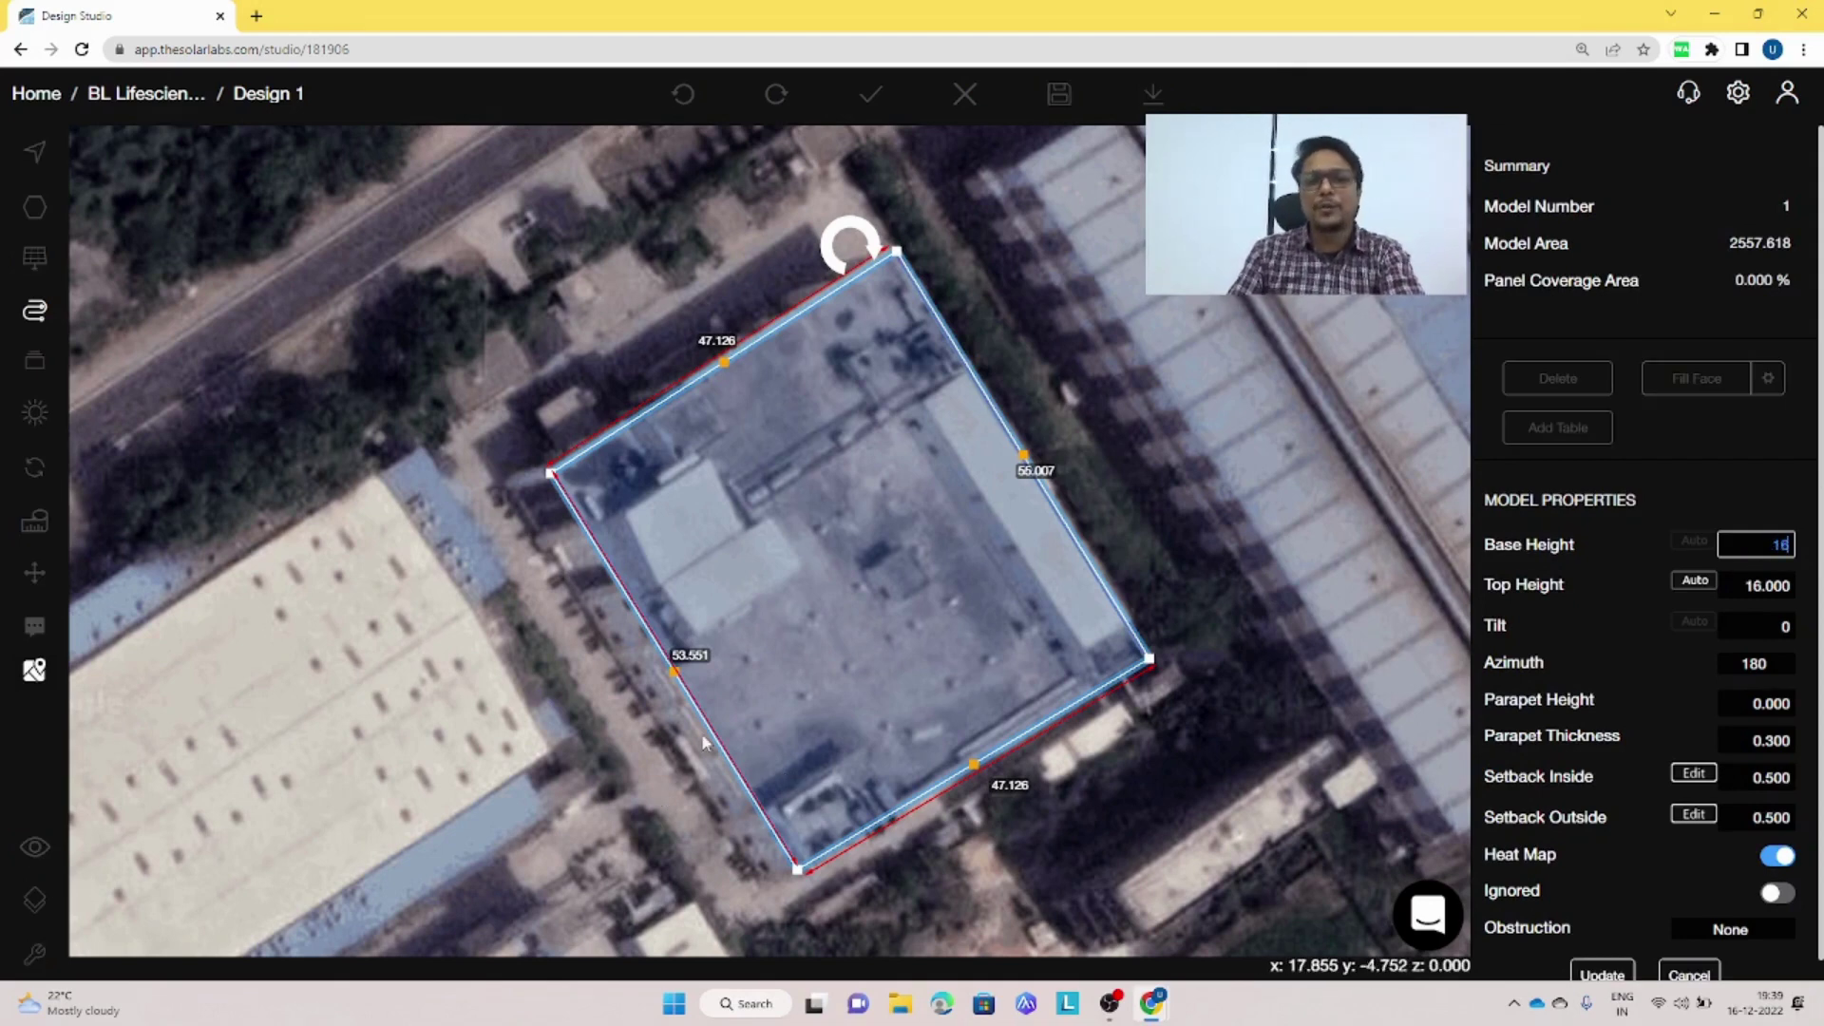
left_click(1756, 703)
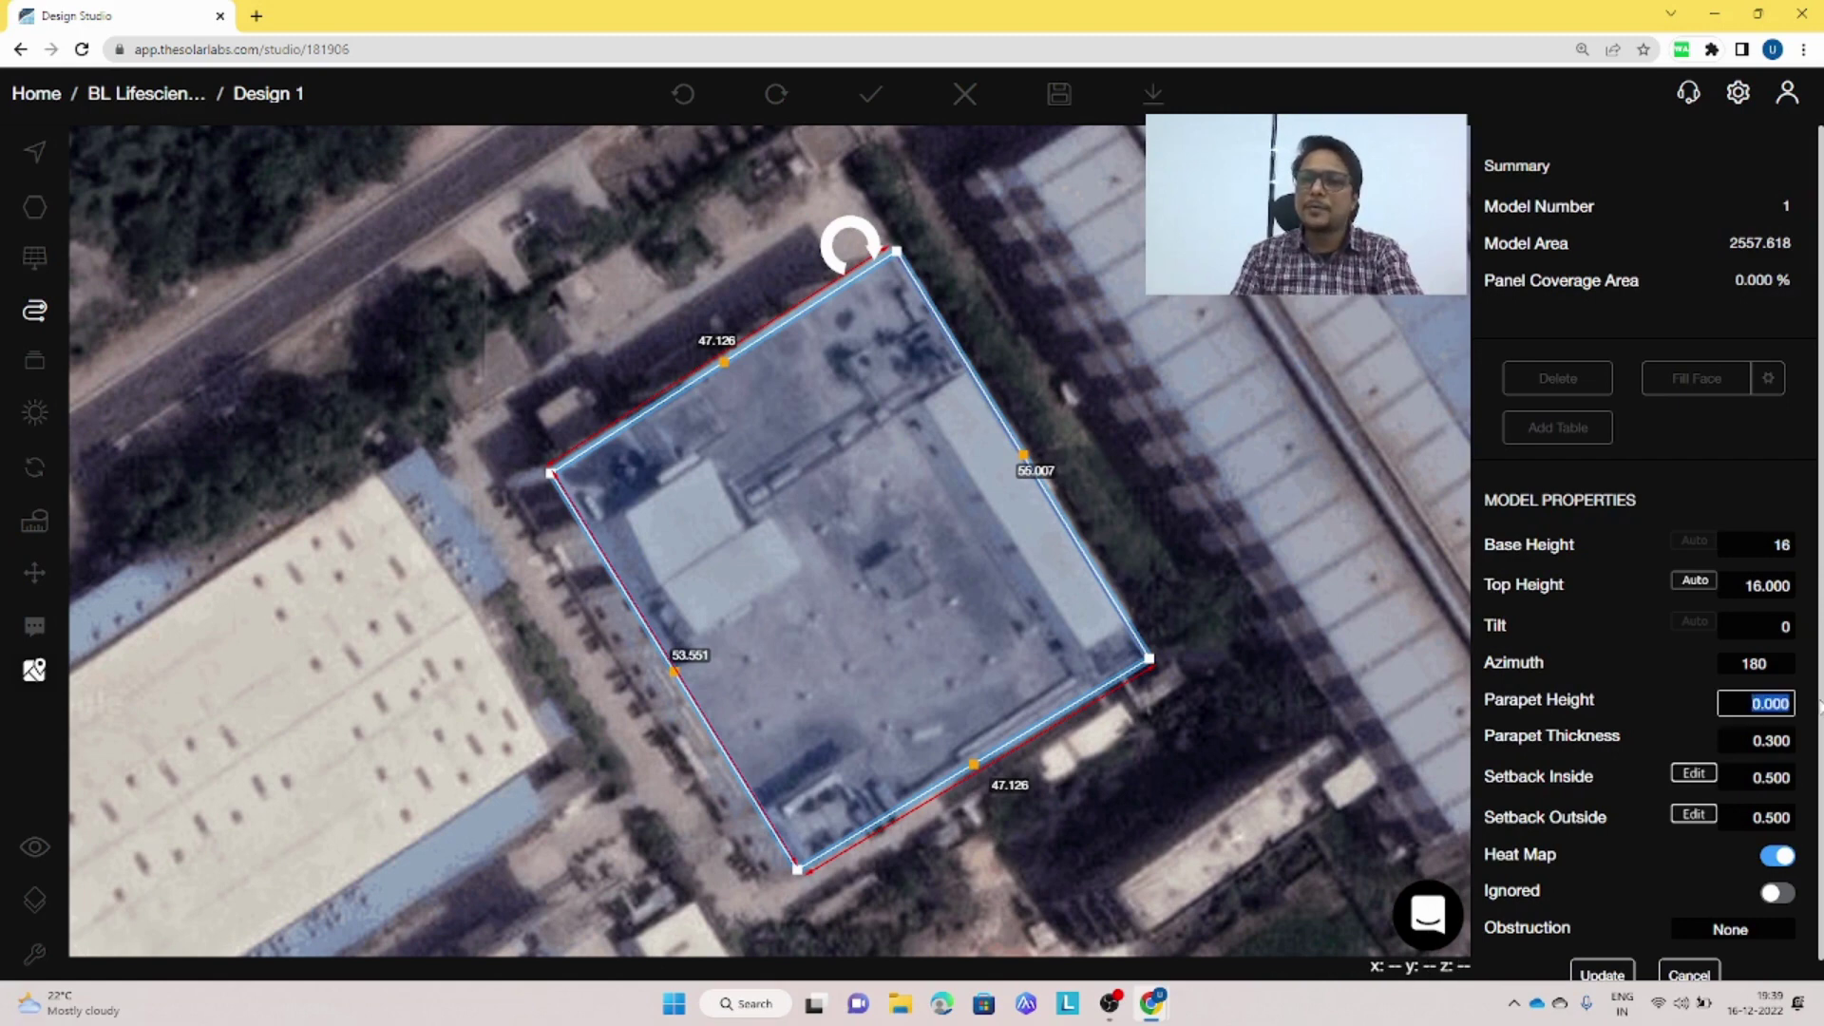
type("1")
scroll(1656, 751, "down", 1)
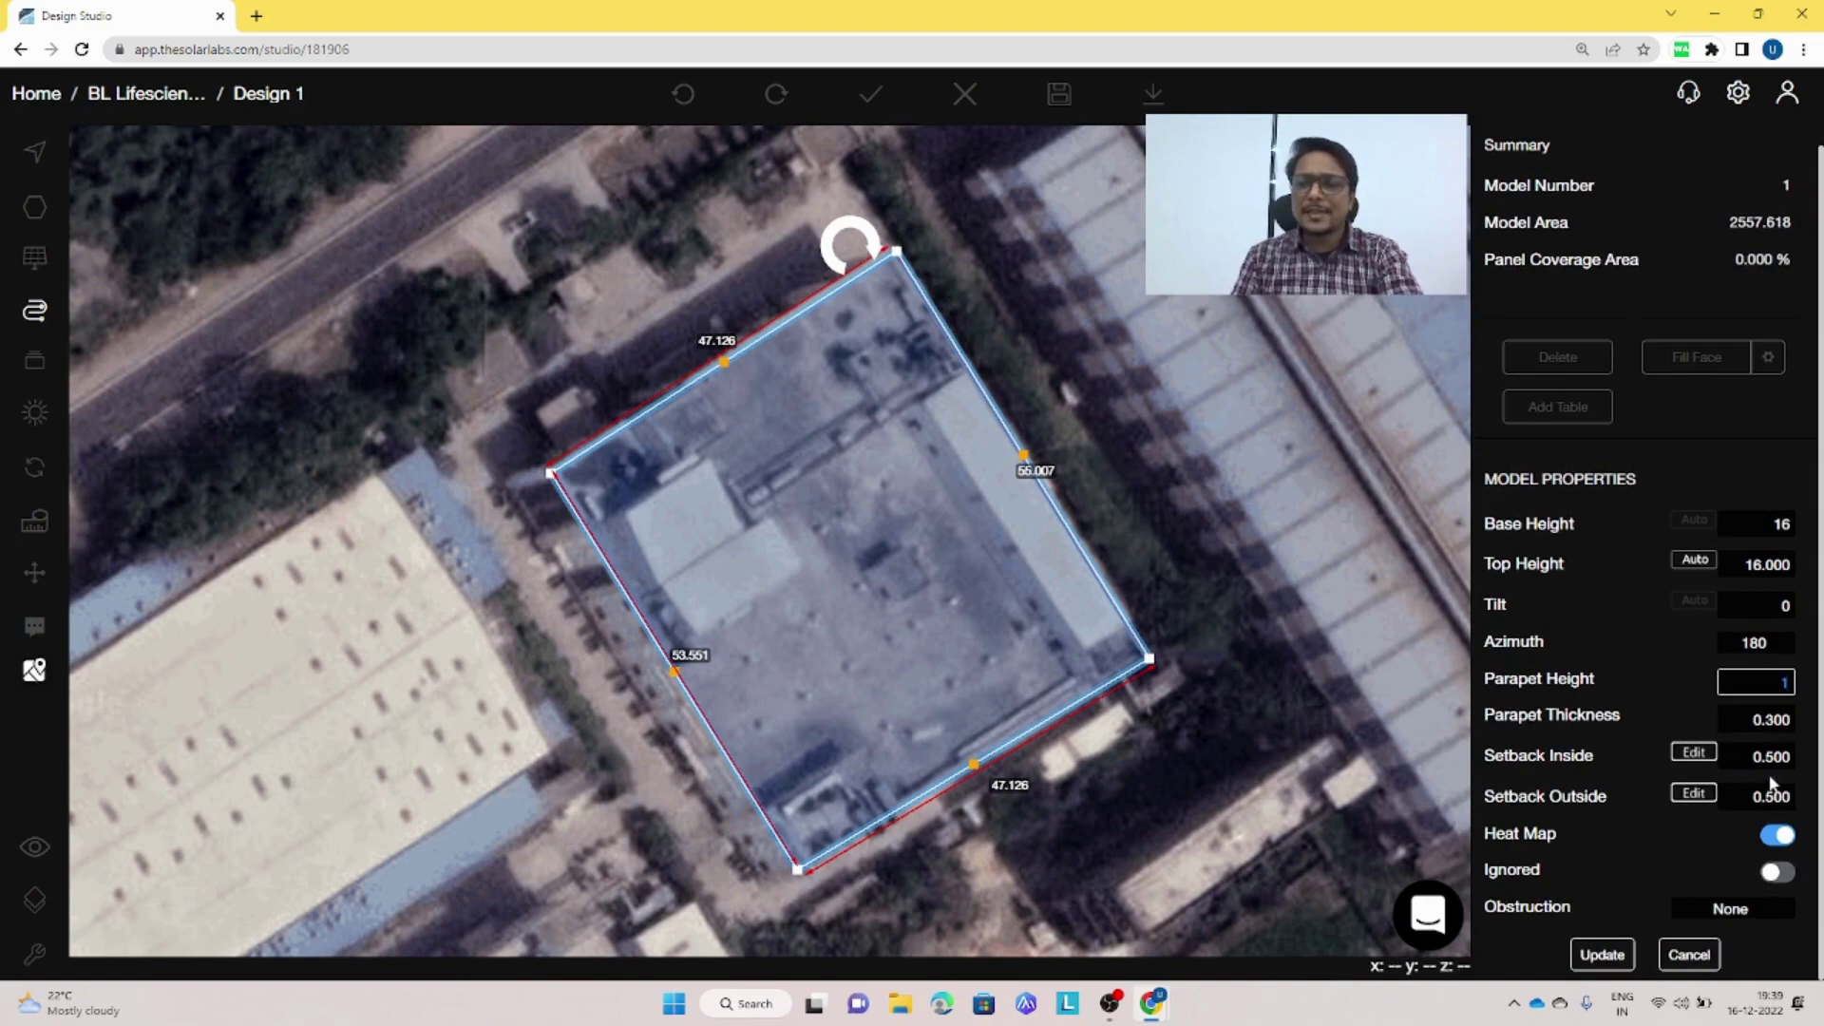
- Check the parapet along the roof edge and the inside setback, and apply the updated model properties to the roof
scroll(687, 425, "up", 5)
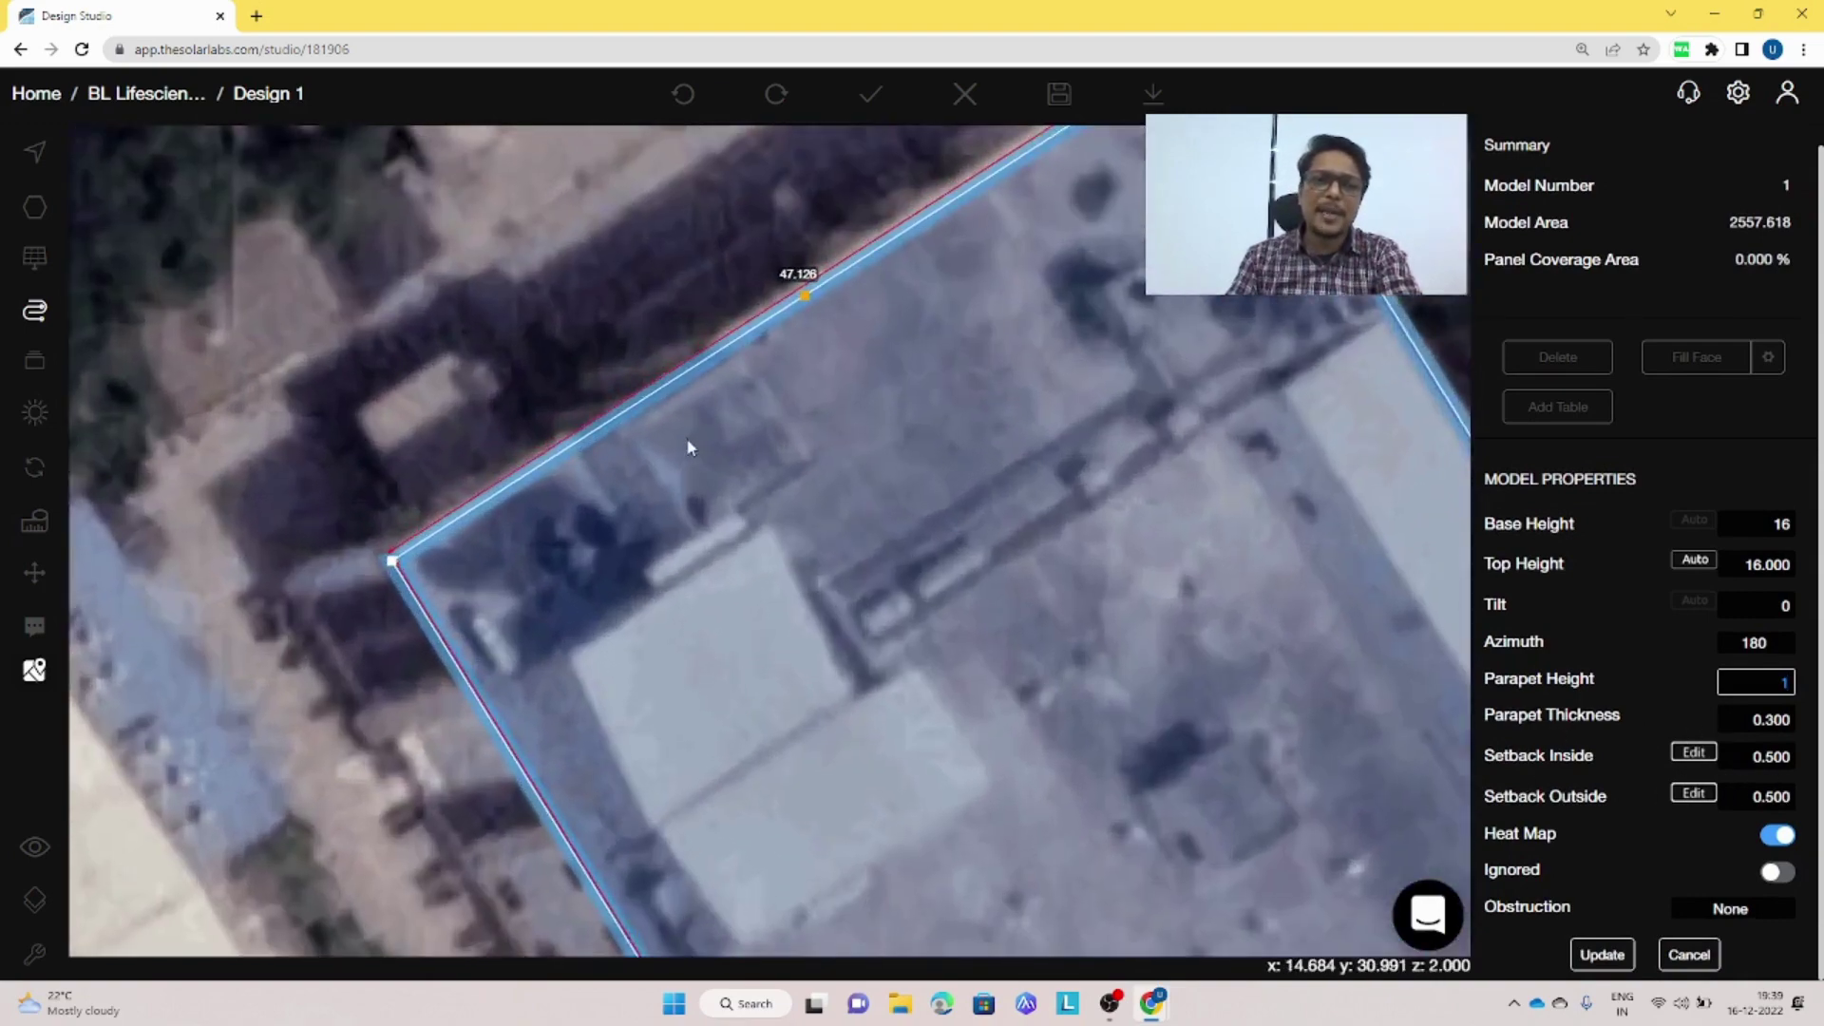
scroll(677, 435, "up", 2)
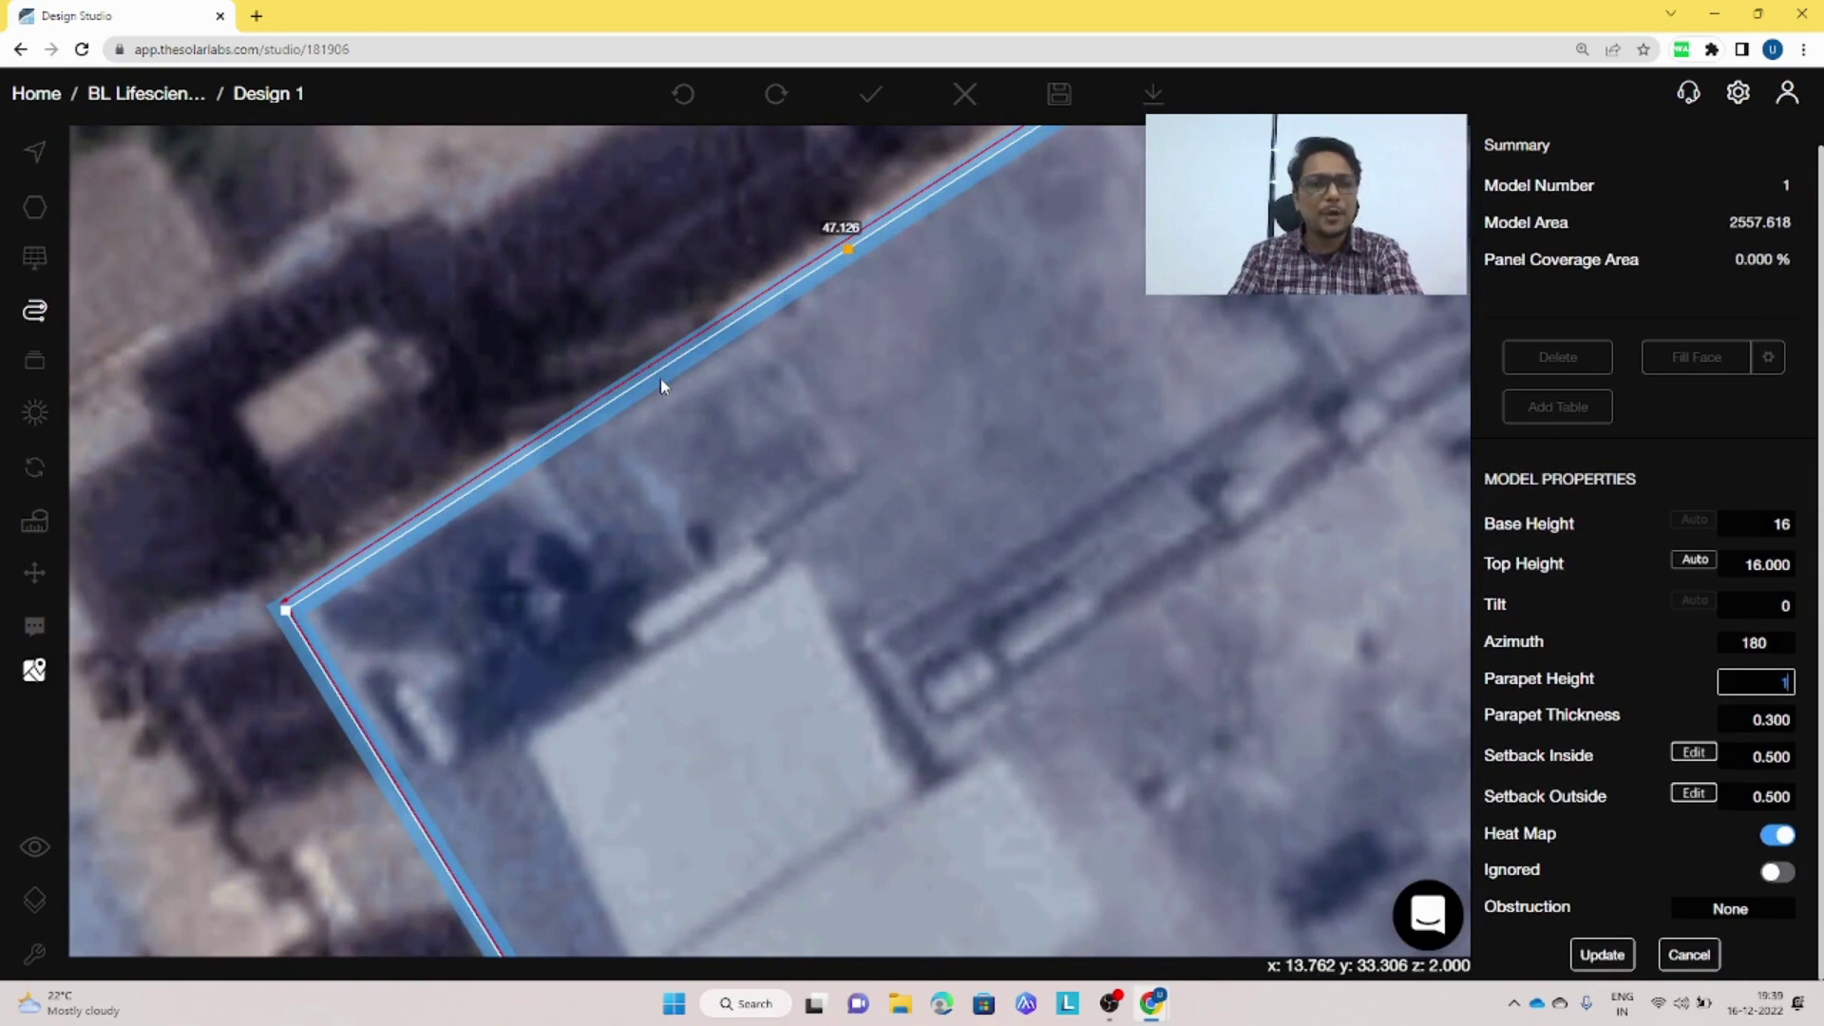
scroll(659, 378, "down", 5)
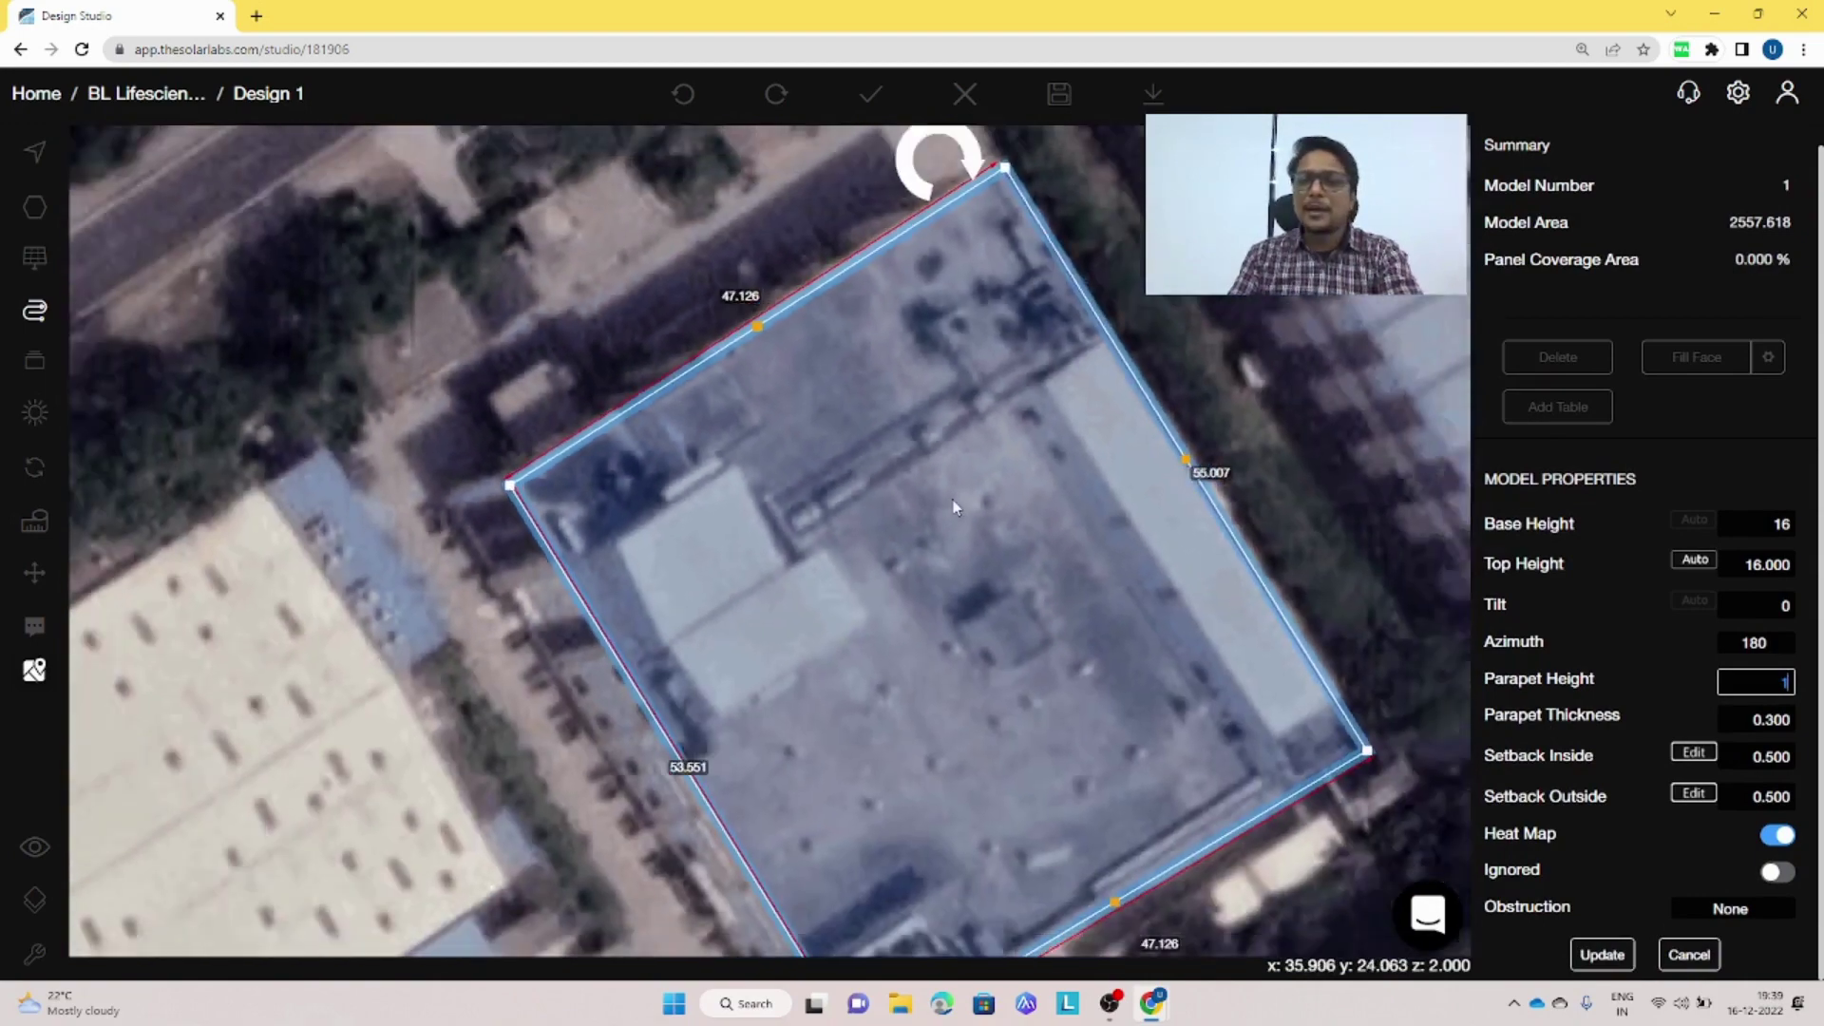
scroll(955, 507, "down", 1)
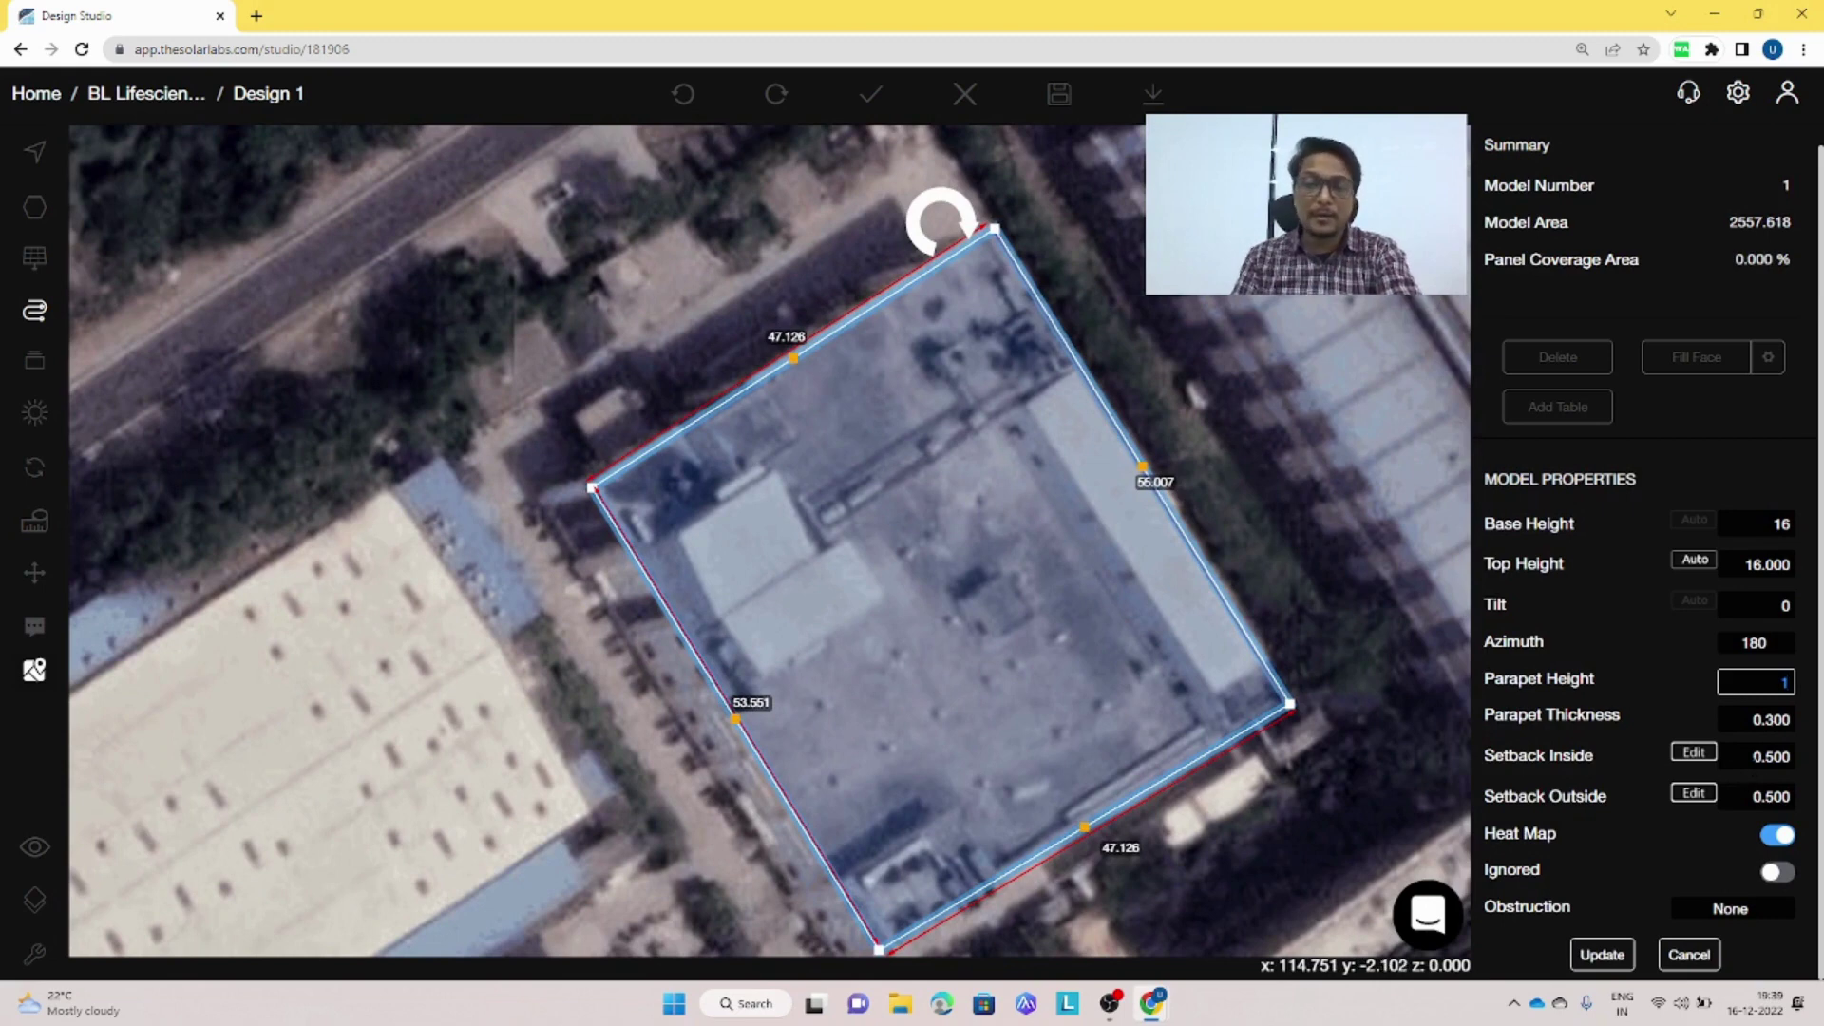
left_click(1769, 757)
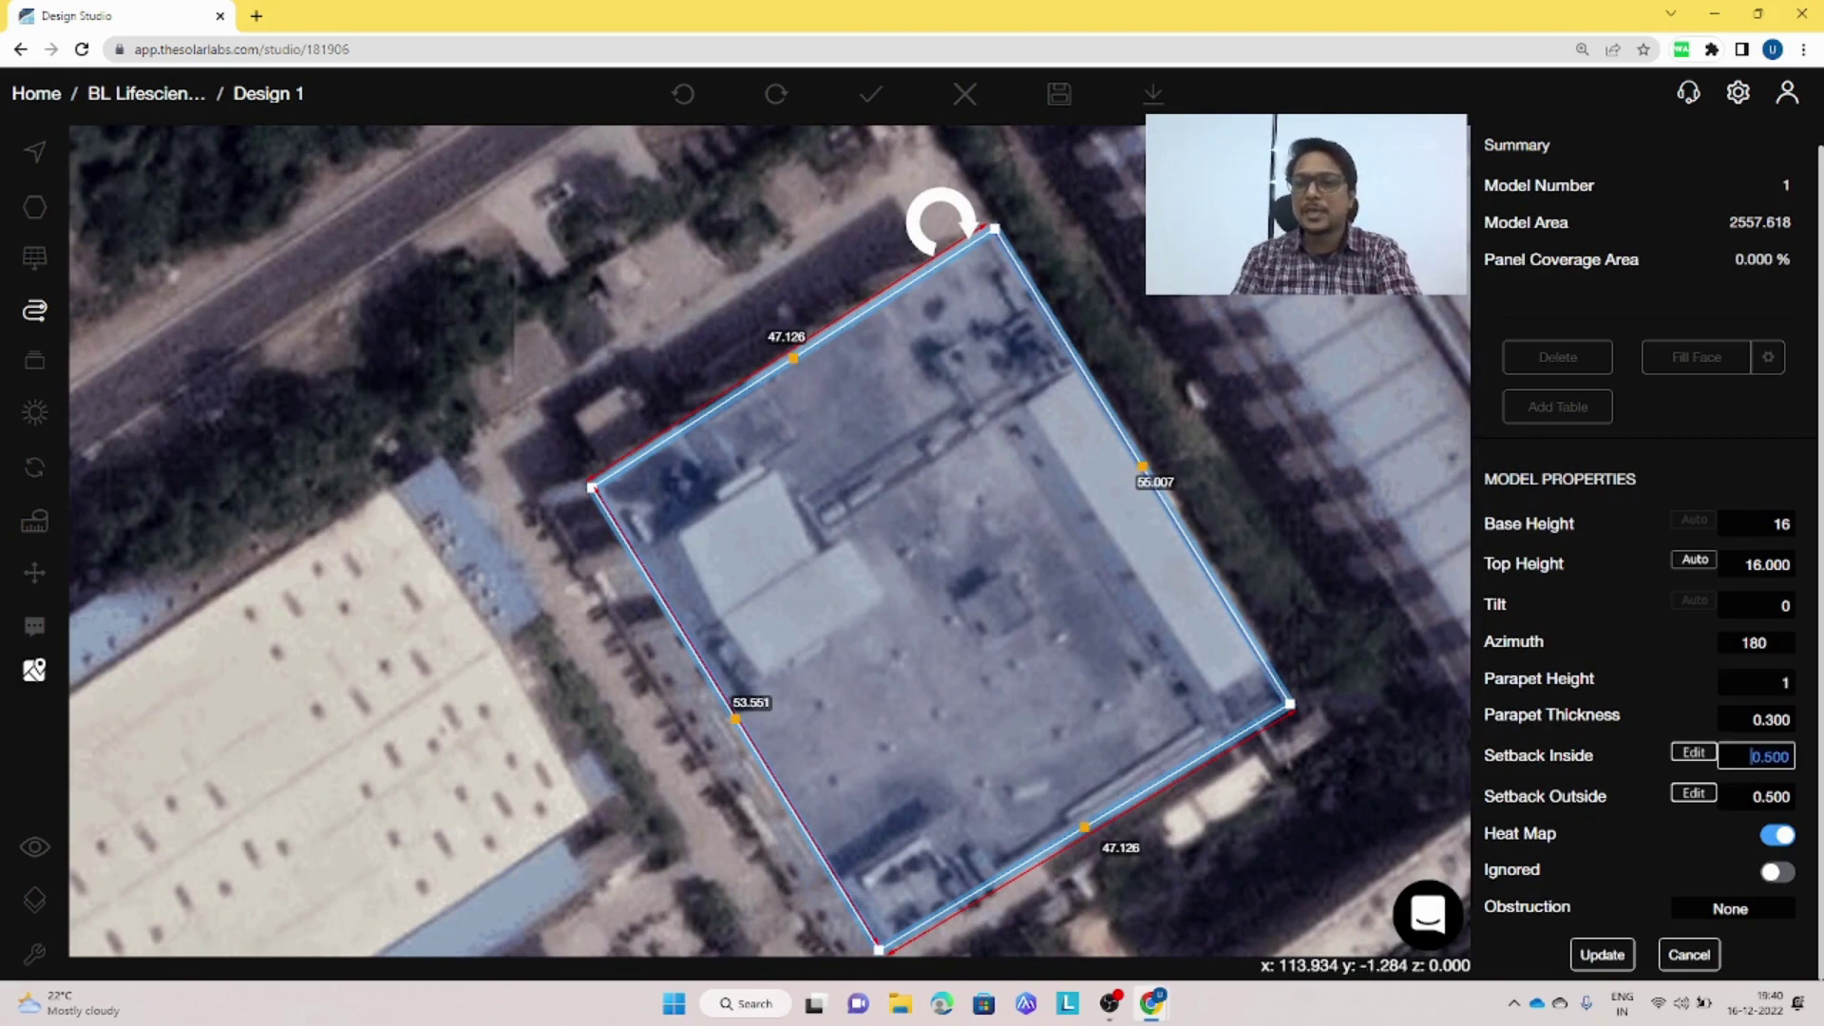
left_click_drag(1783, 757, 1751, 756)
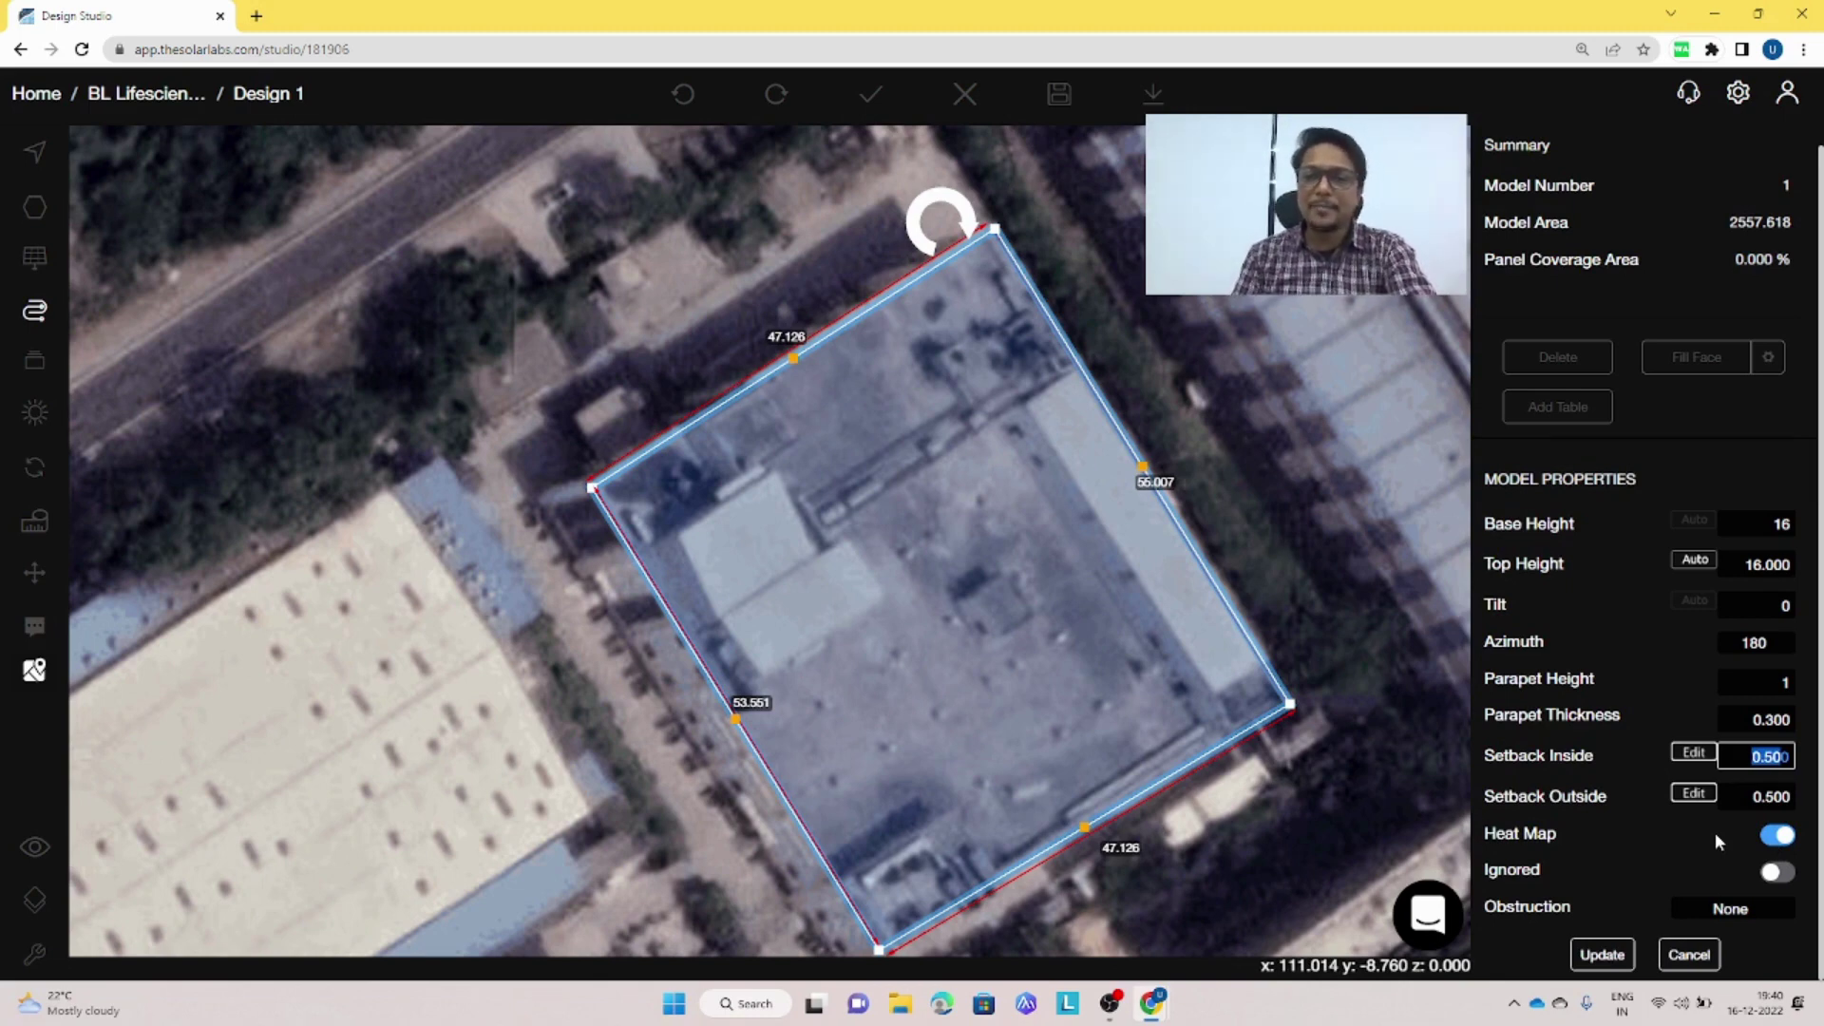
left_click(1678, 847)
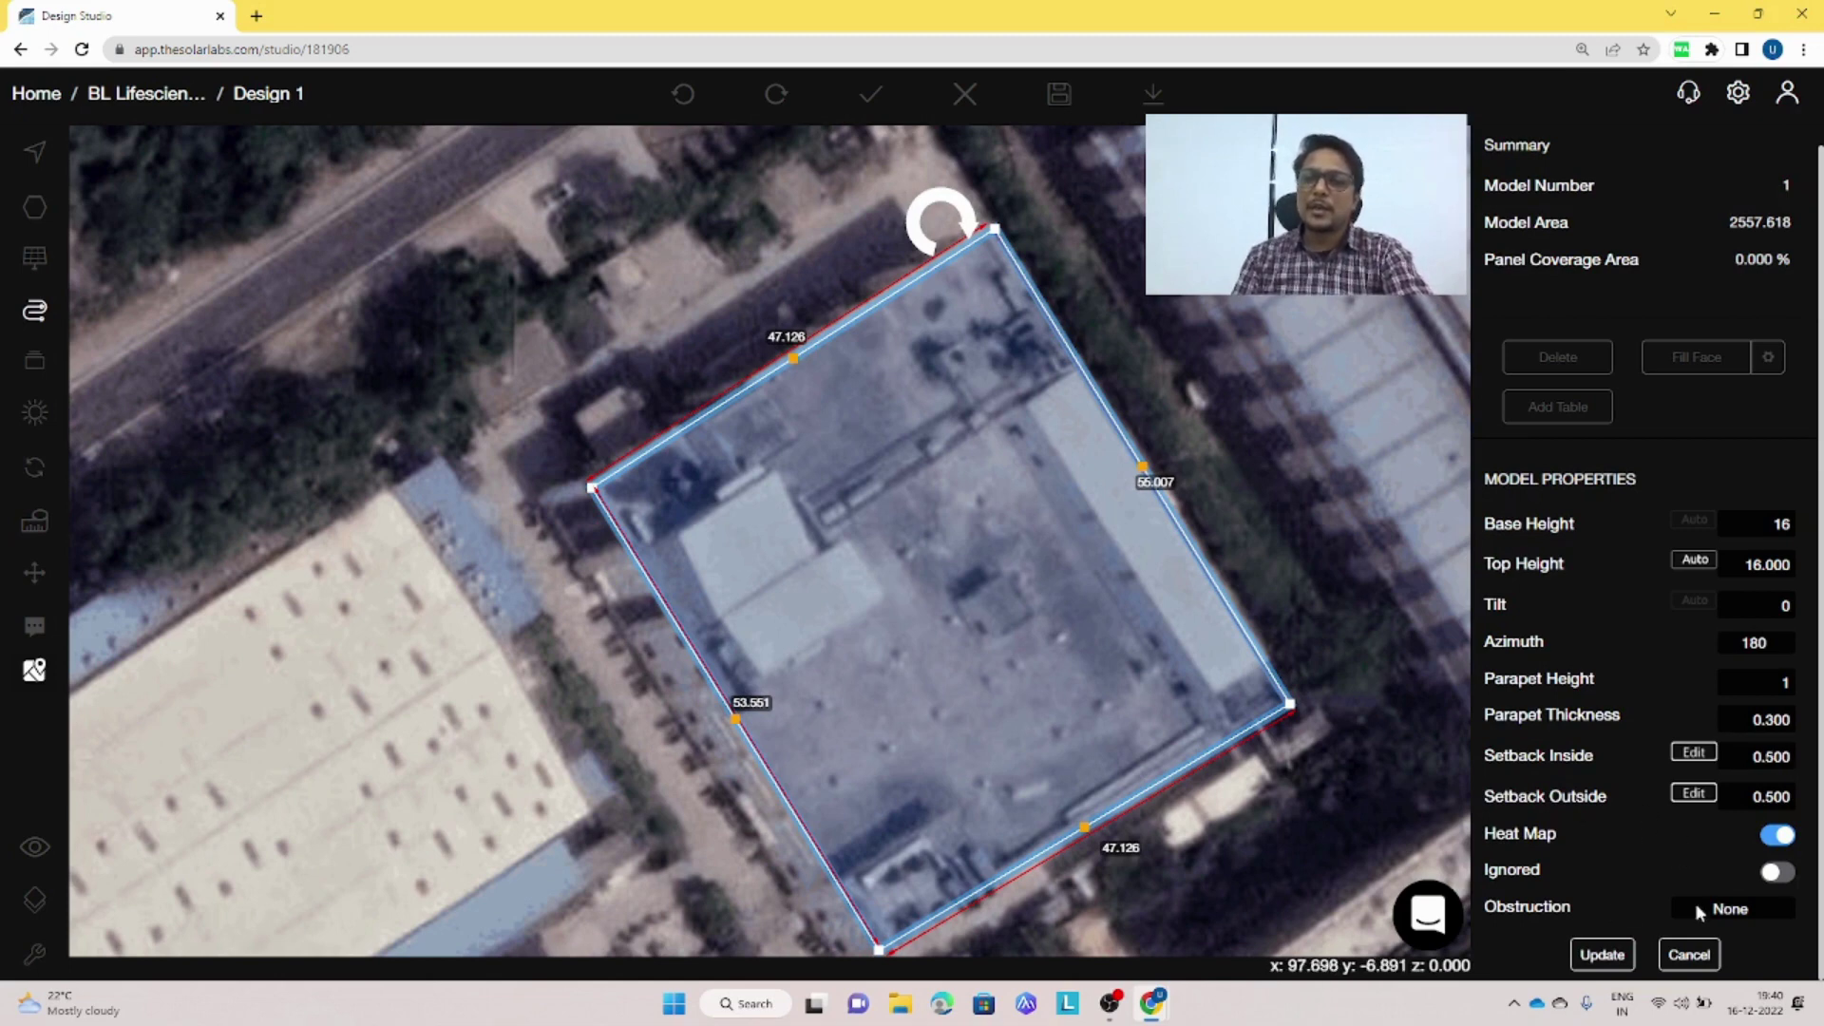
left_click(1603, 954)
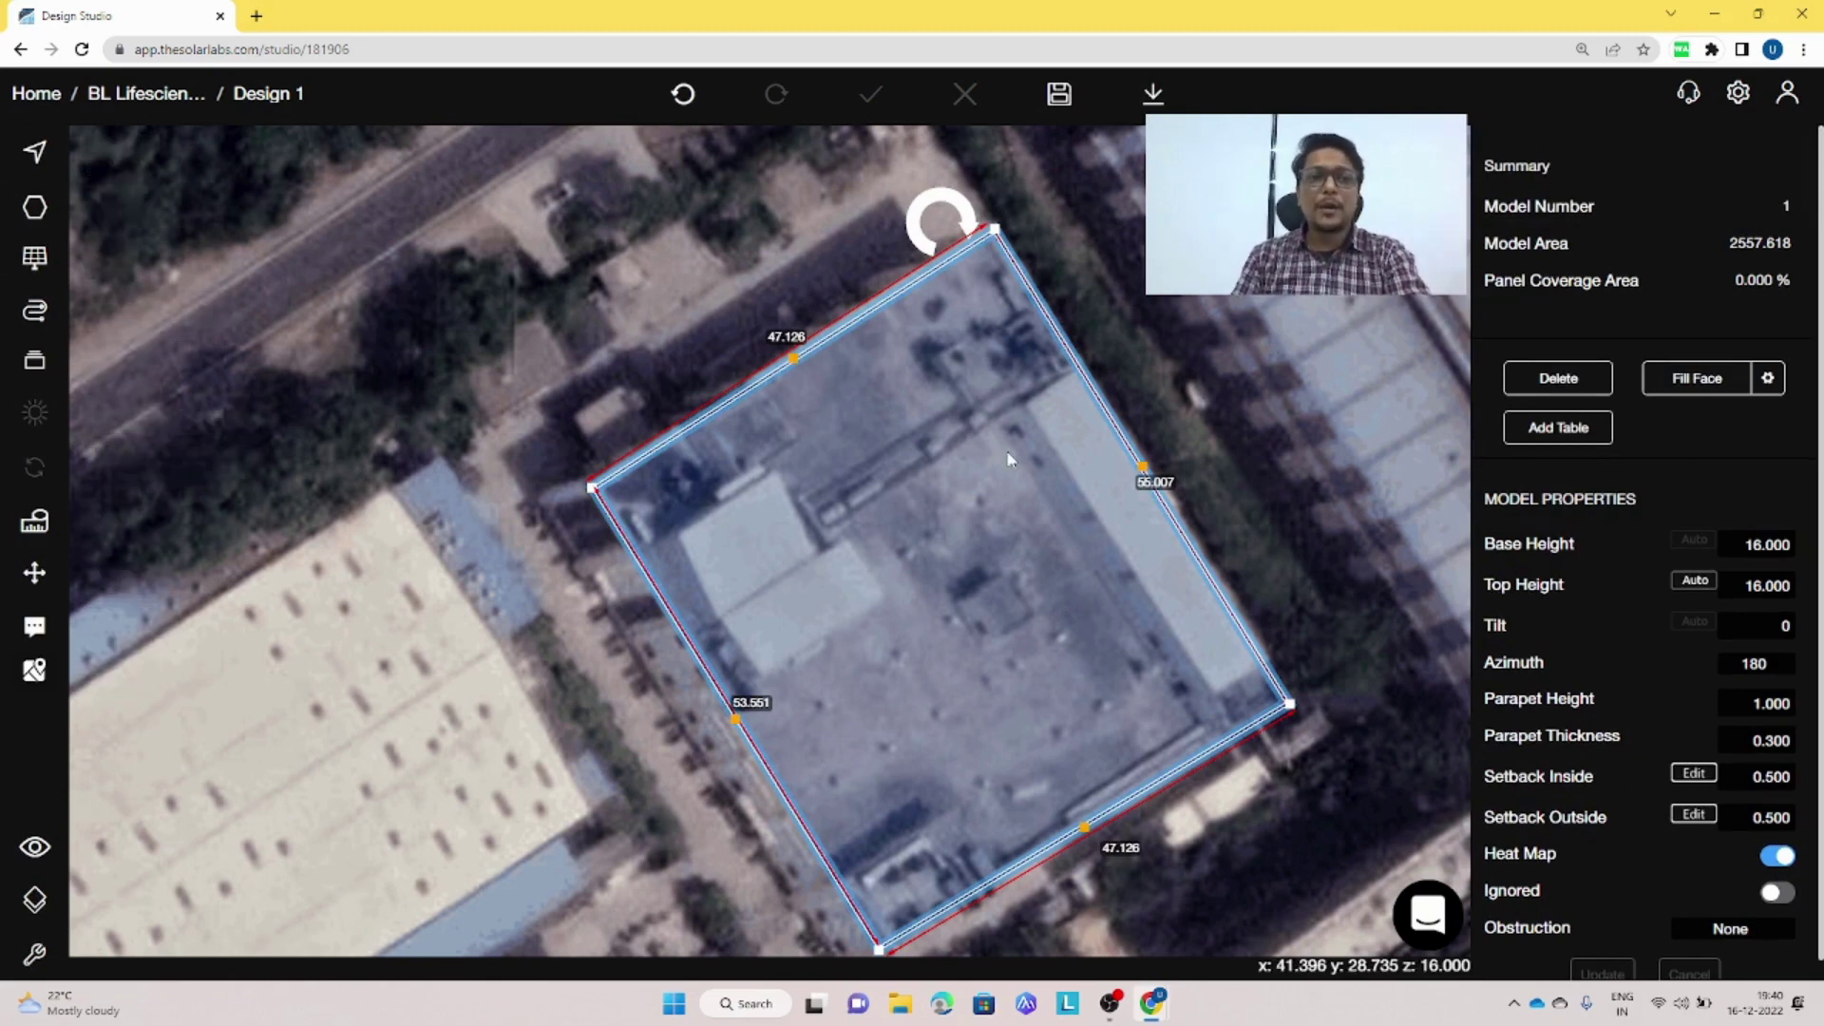
- Inspect the modelled building and its parapet in 3D, and return to the 2D view
scroll(1010, 460, "down", 2)
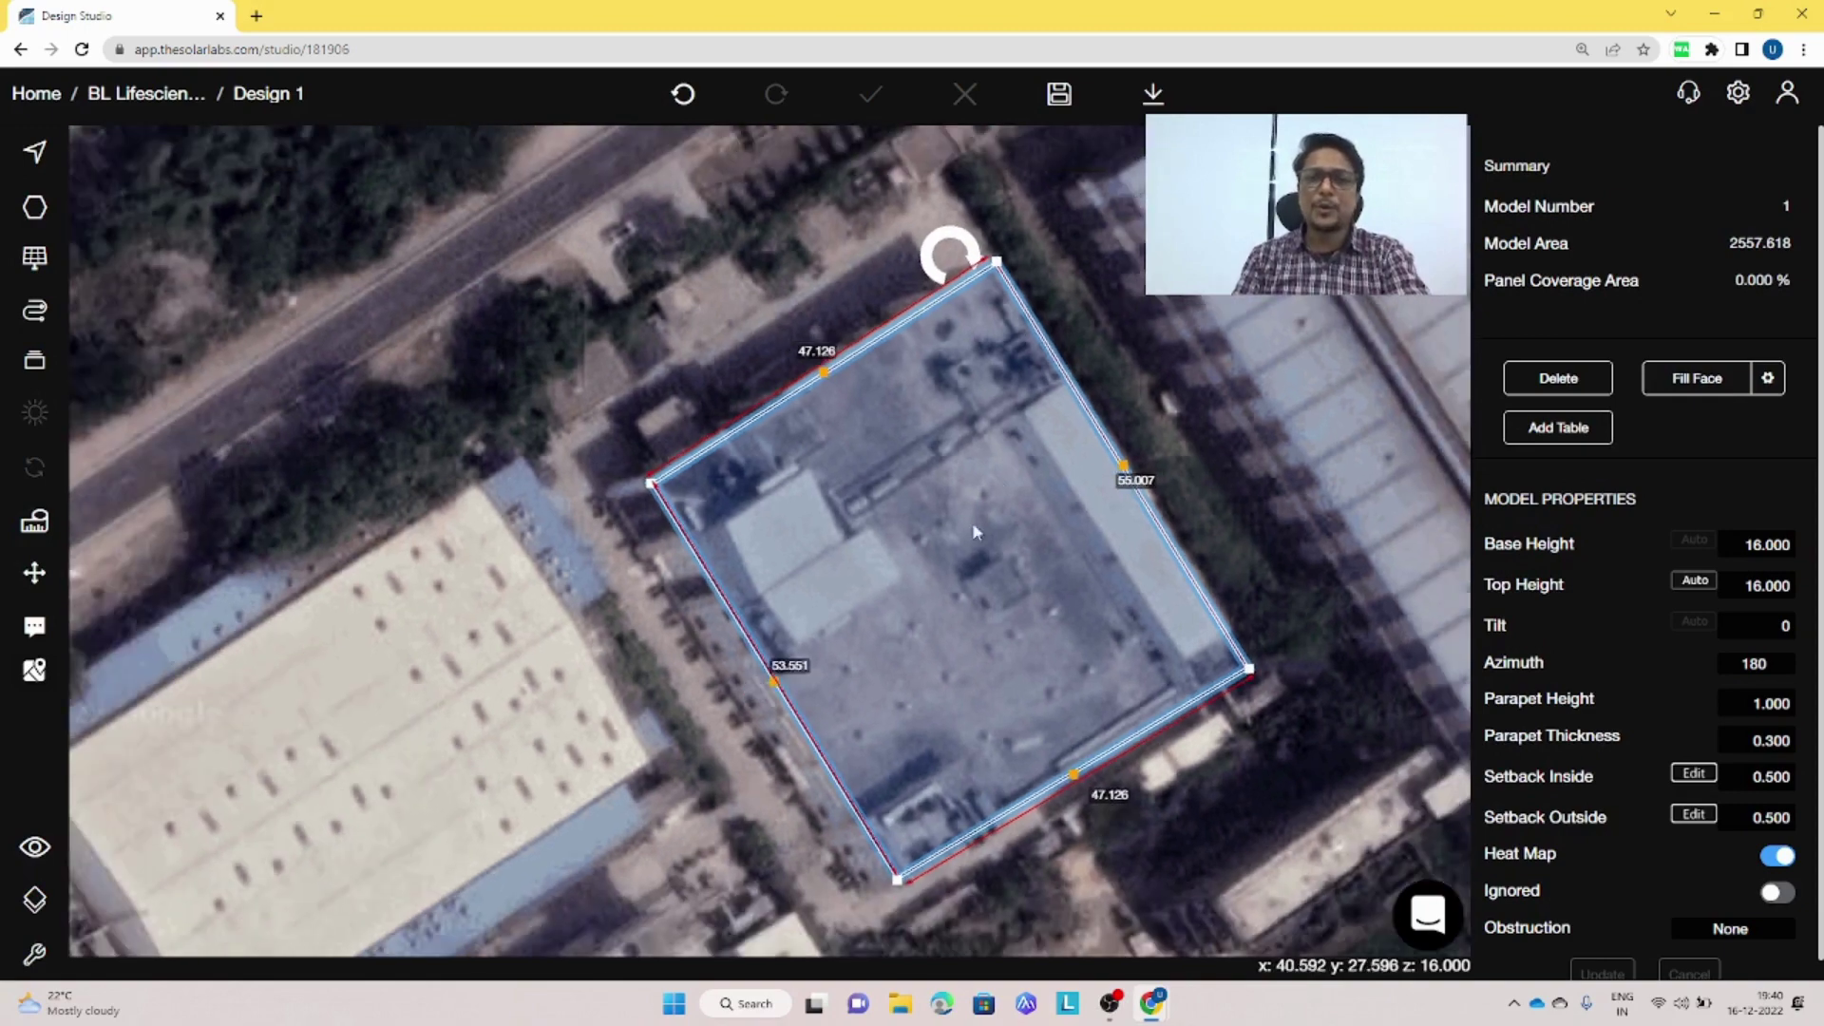
right_click_drag(972, 521, 943, 473)
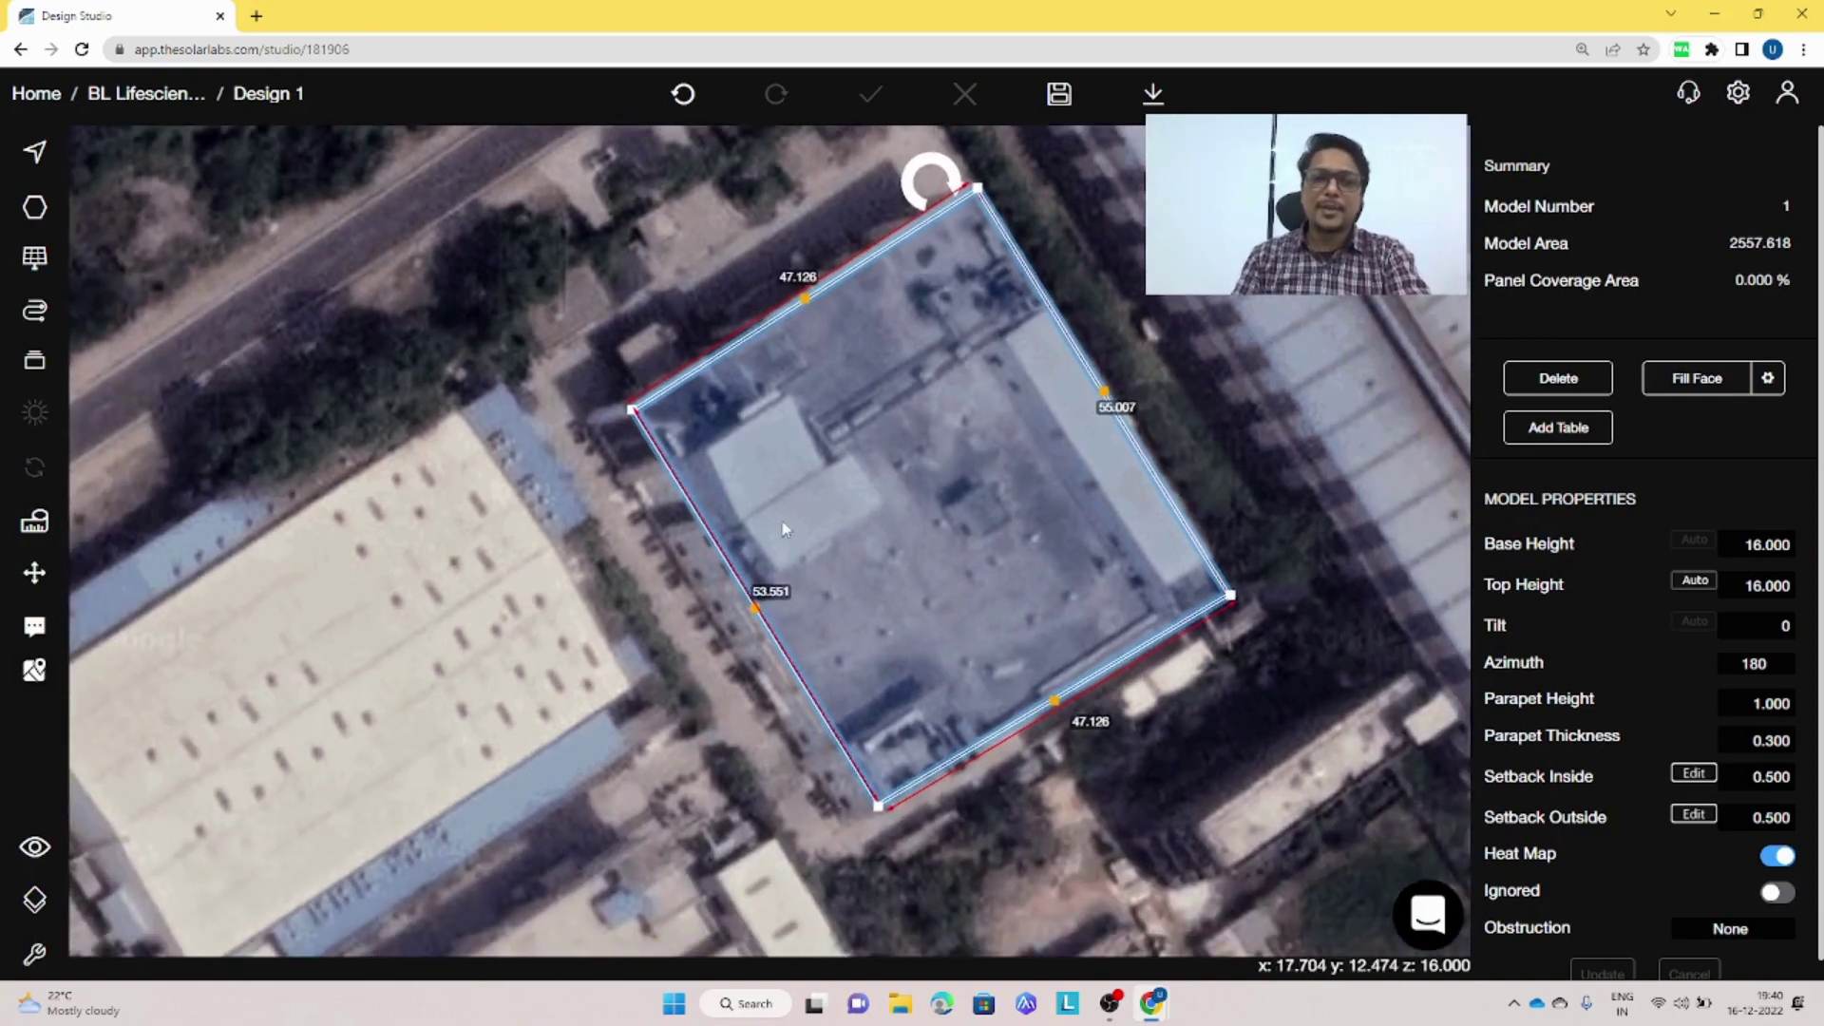
right_click_drag(737, 522, 757, 510)
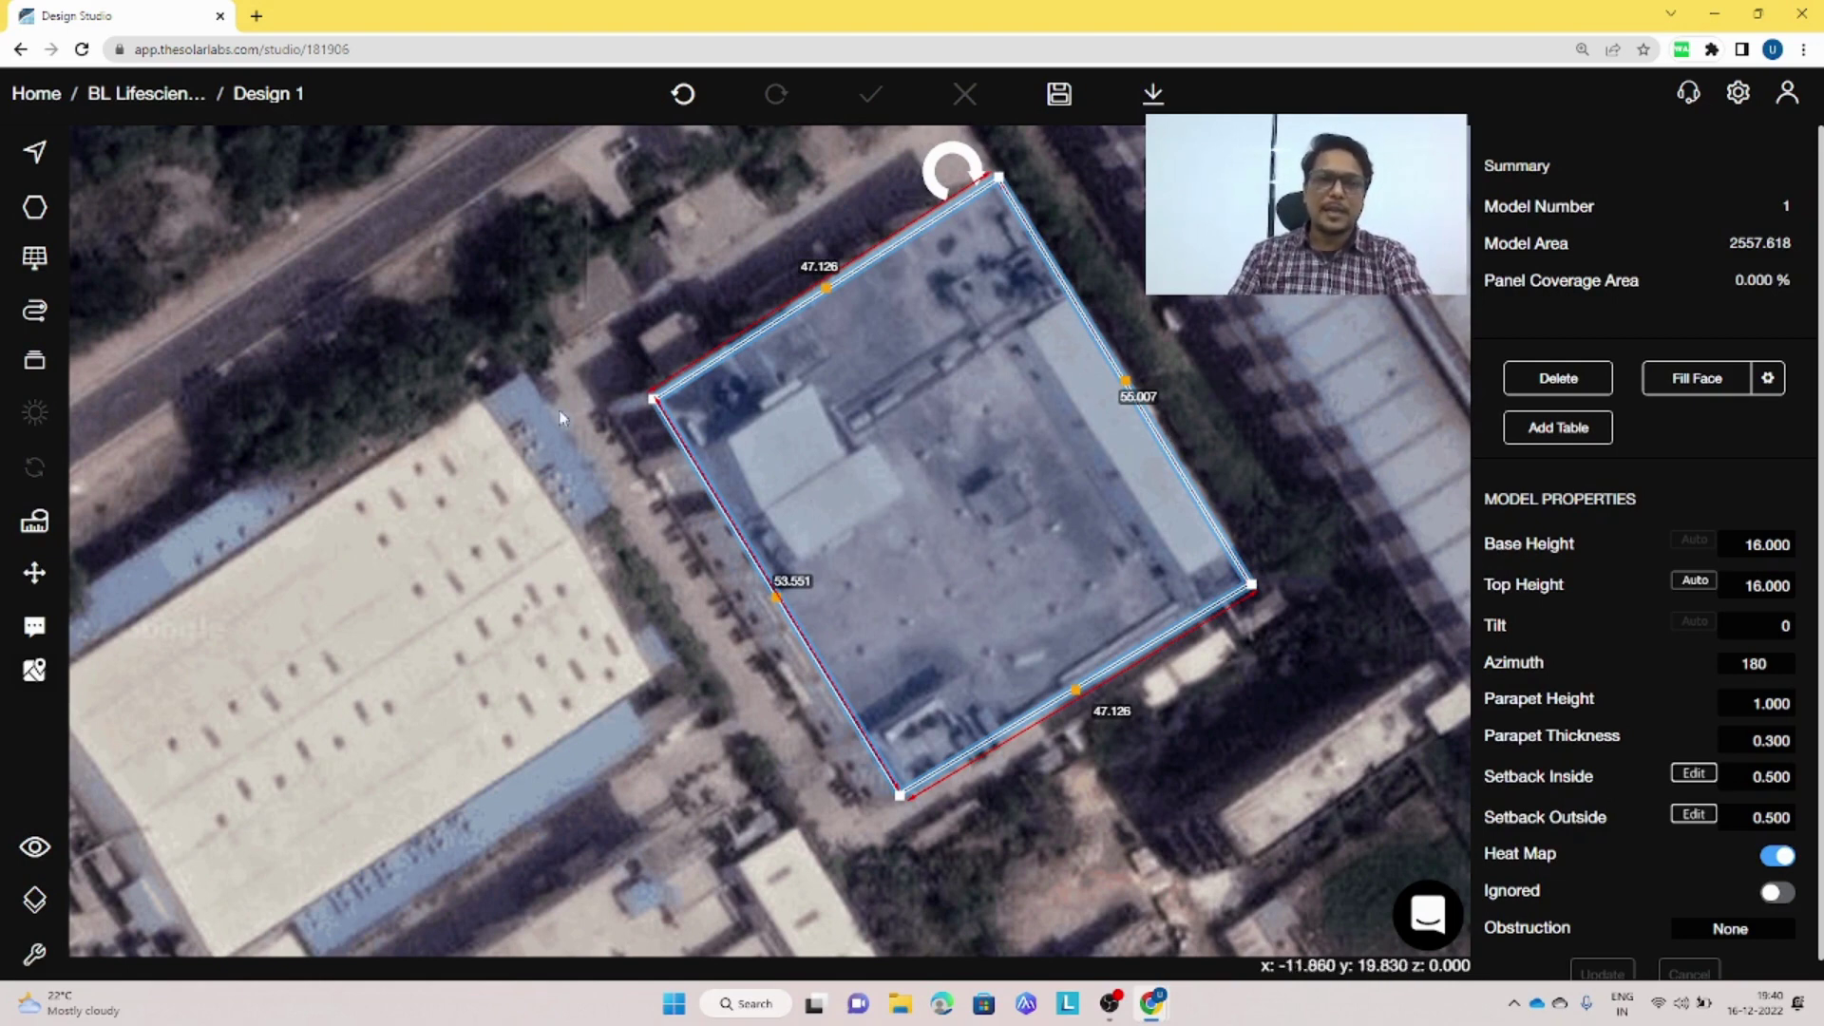
left_click(32, 848)
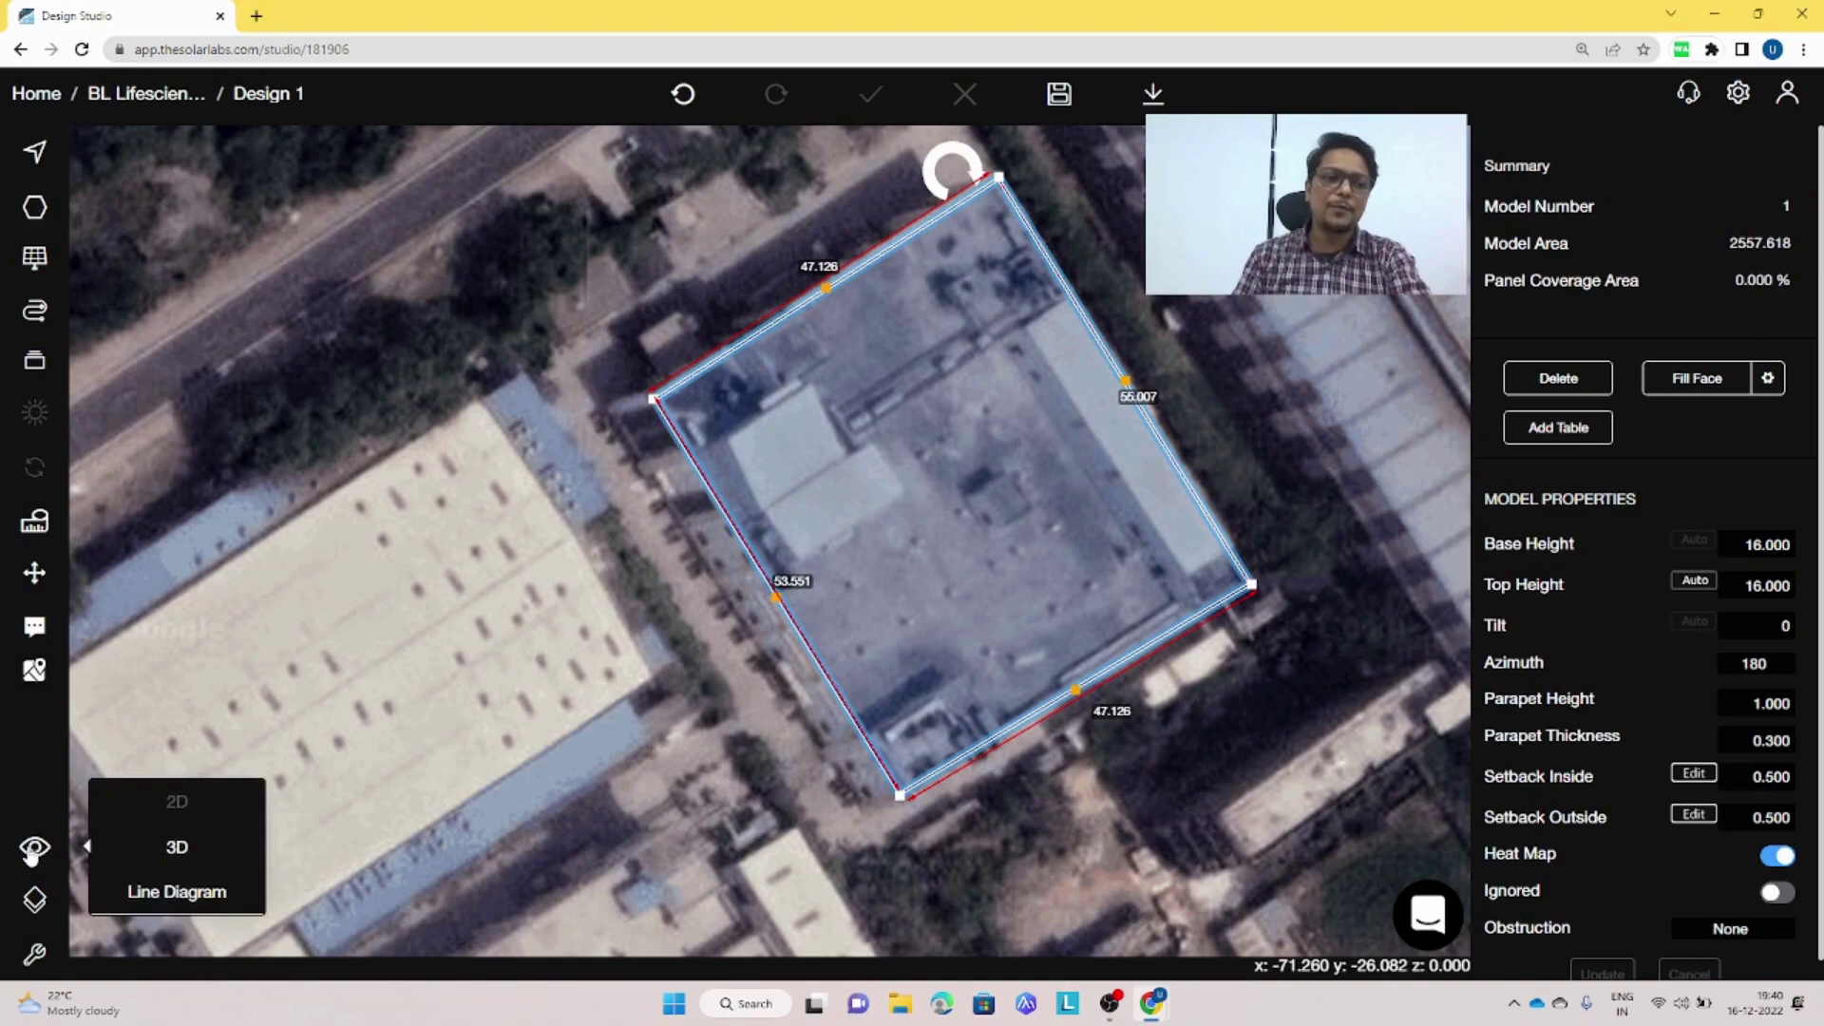
left_click(163, 848)
right_click_drag(924, 657, 629, 709)
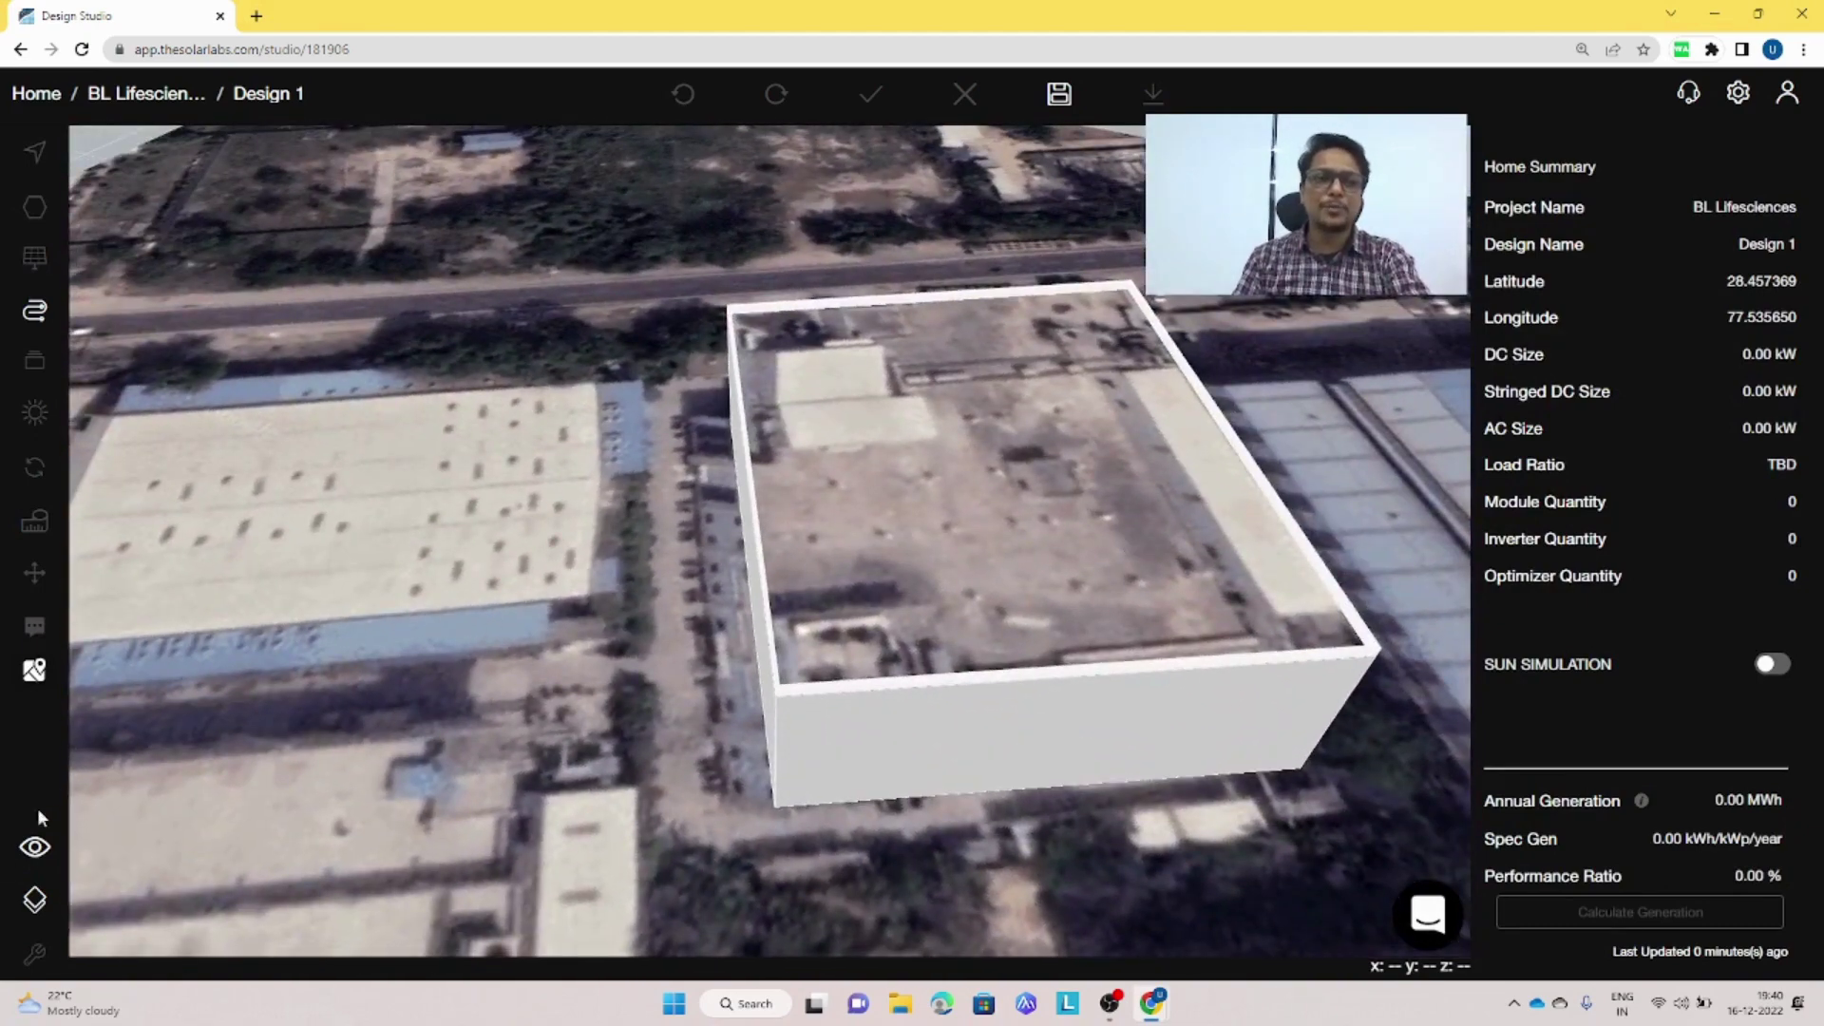
left_click(35, 849)
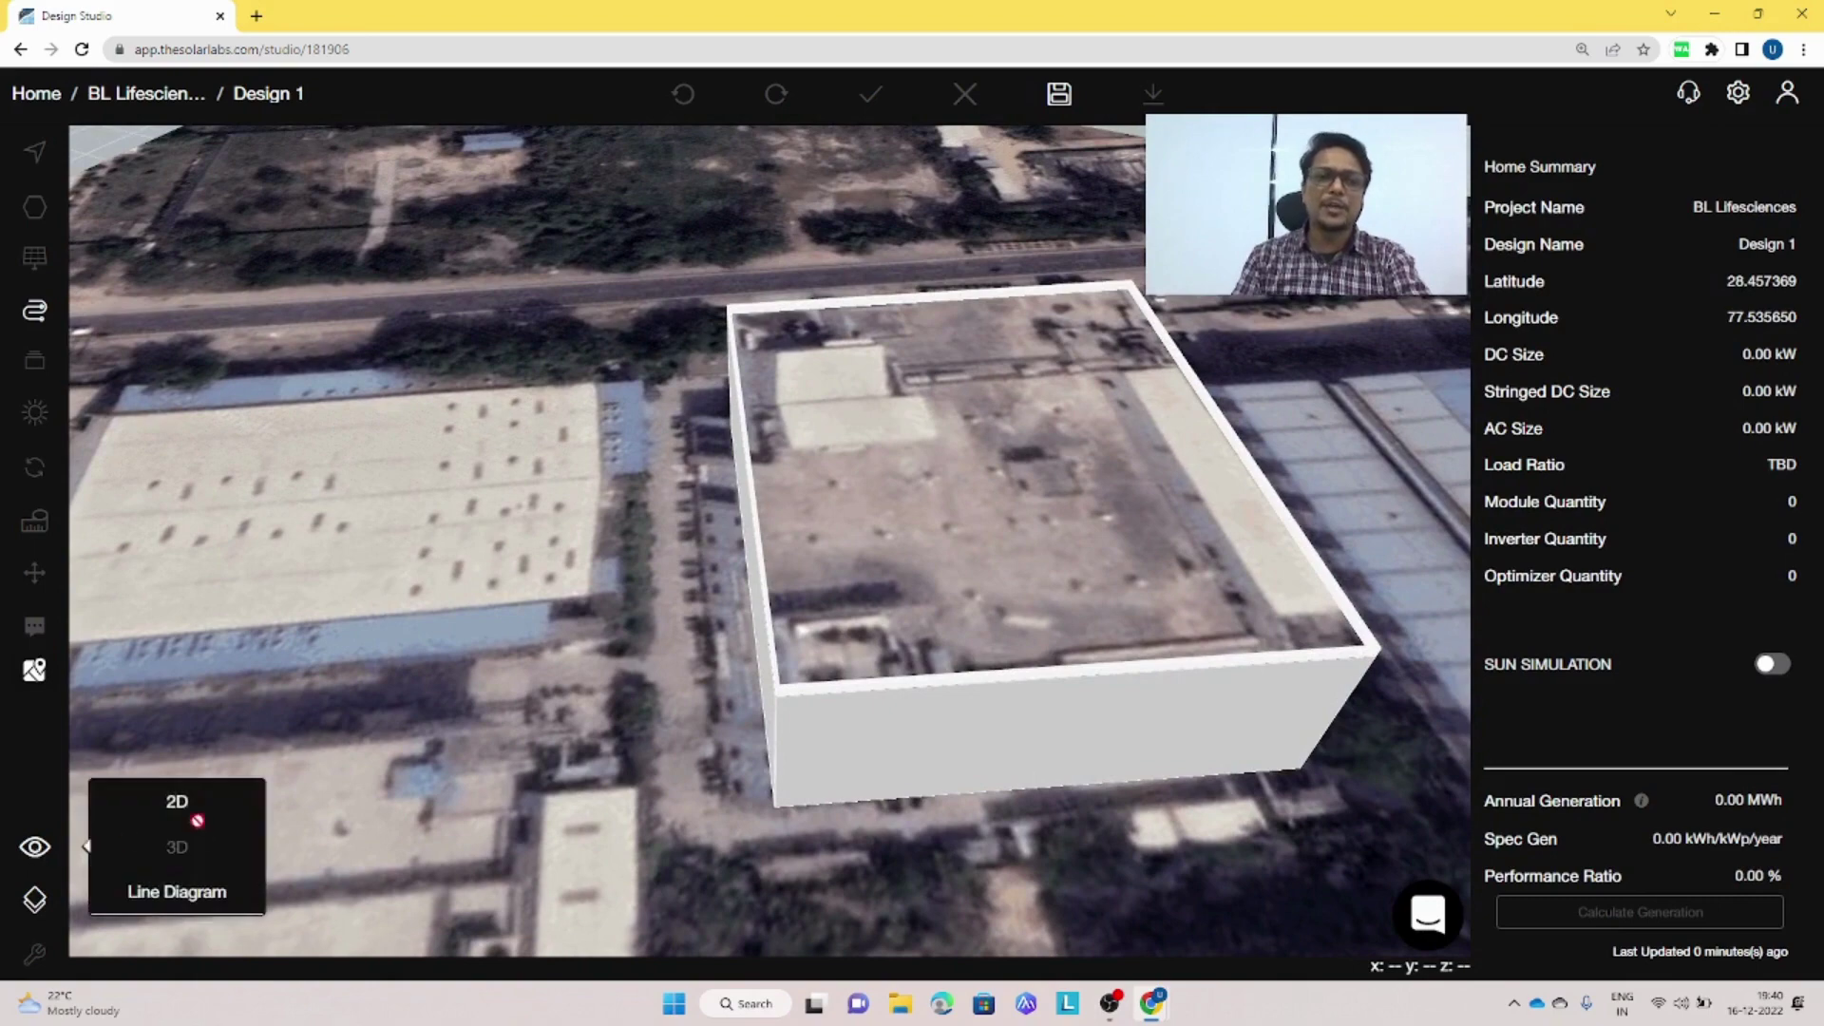
left_click(197, 814)
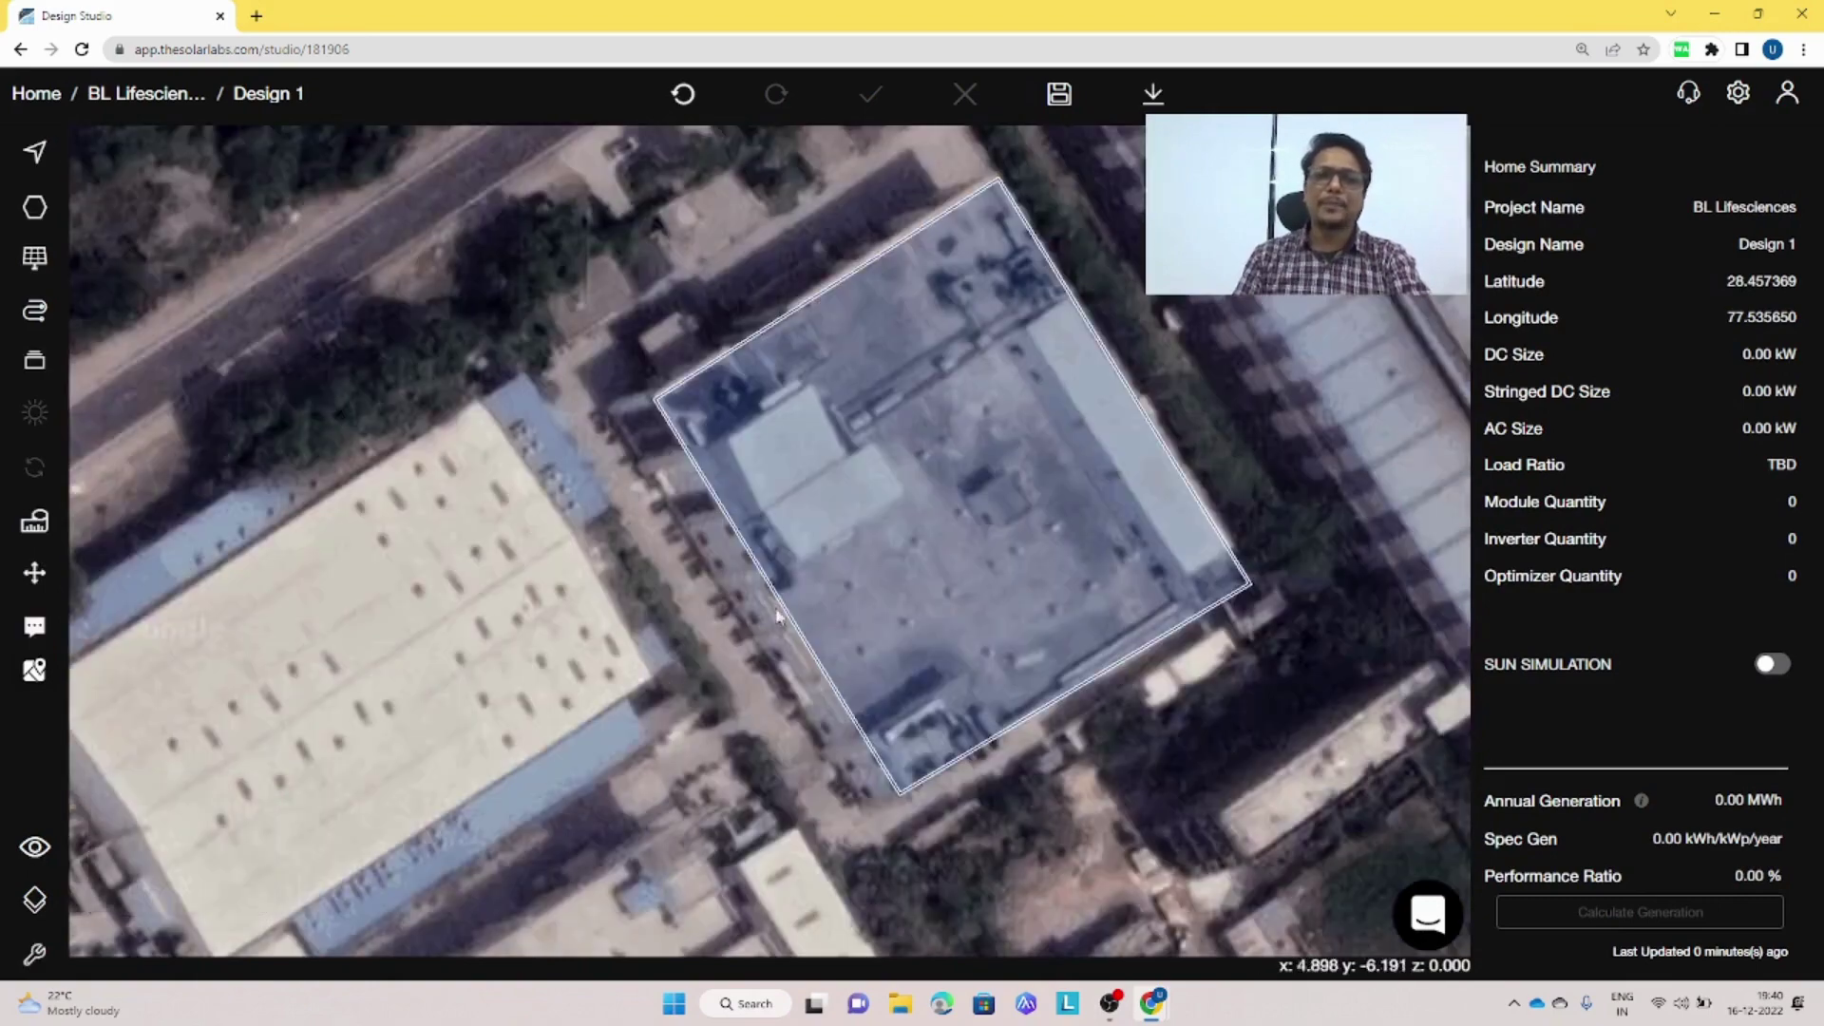
- Draw a rectangular polygon over the lower part of the light-coloured structure near the roof's west edge, about 14.9 by 6.5
left_click(848, 544)
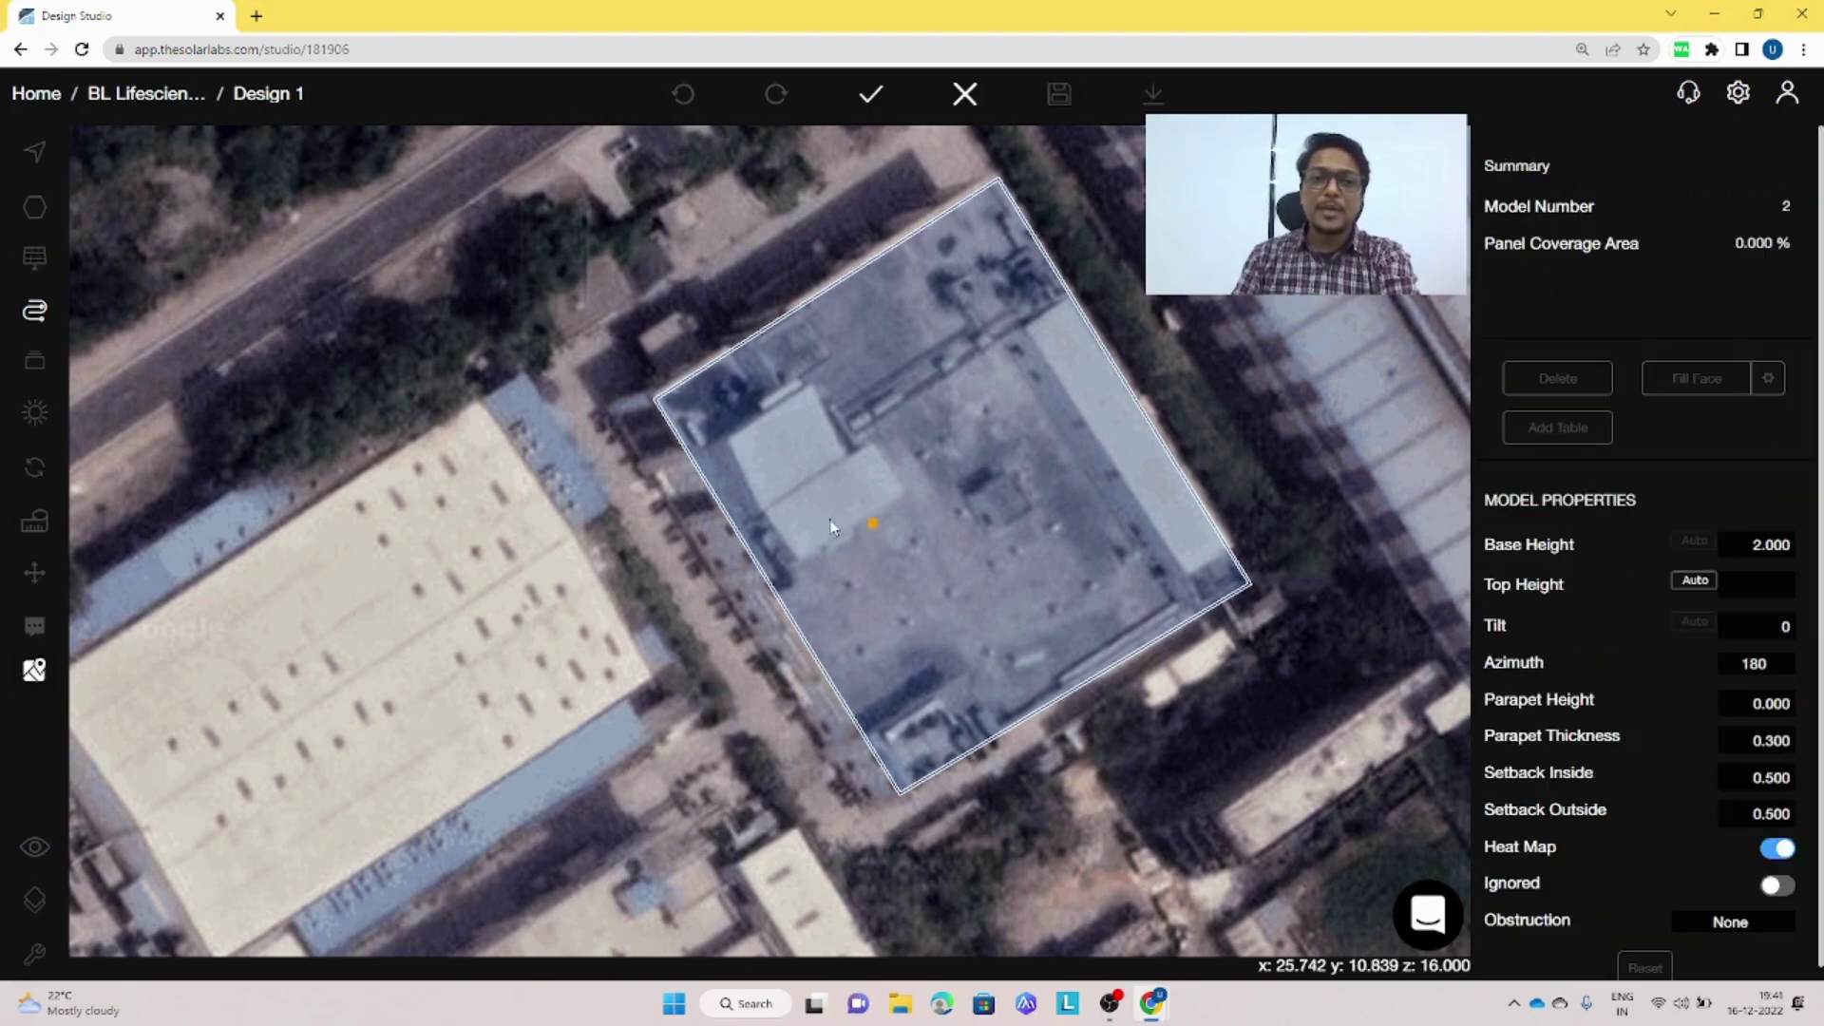
left_click(765, 512)
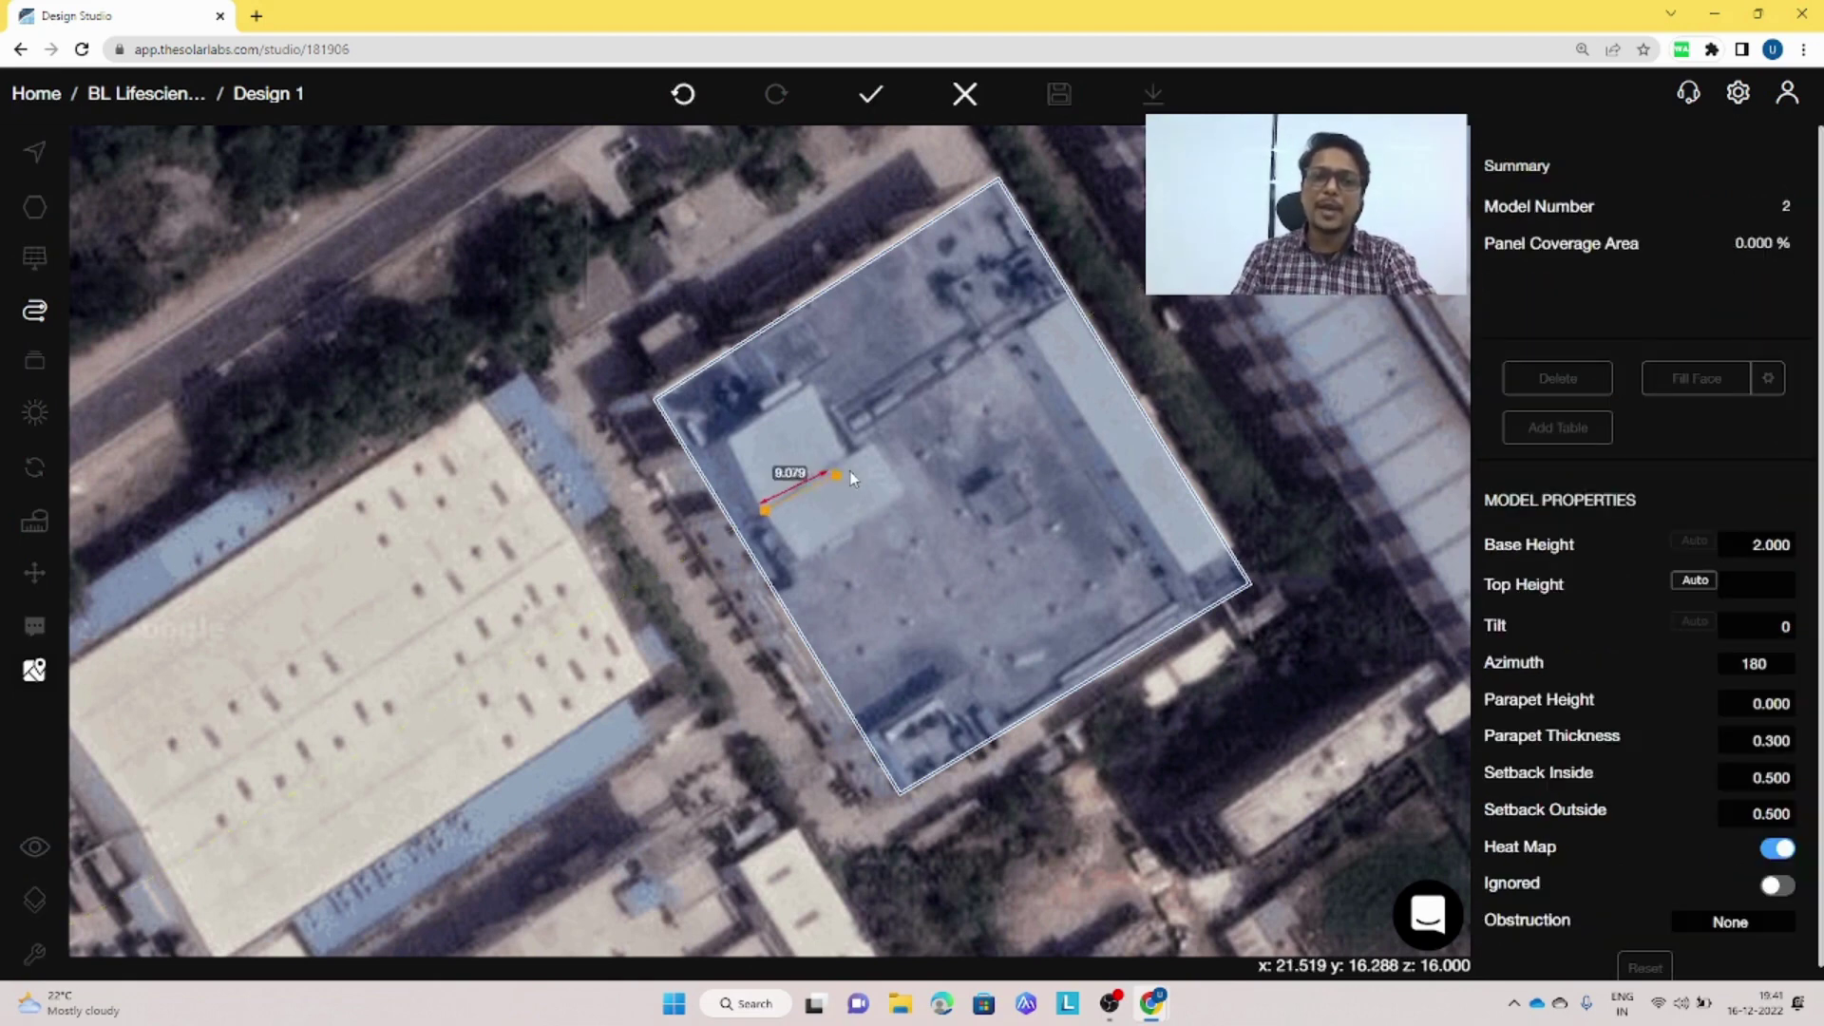
left_click(876, 446)
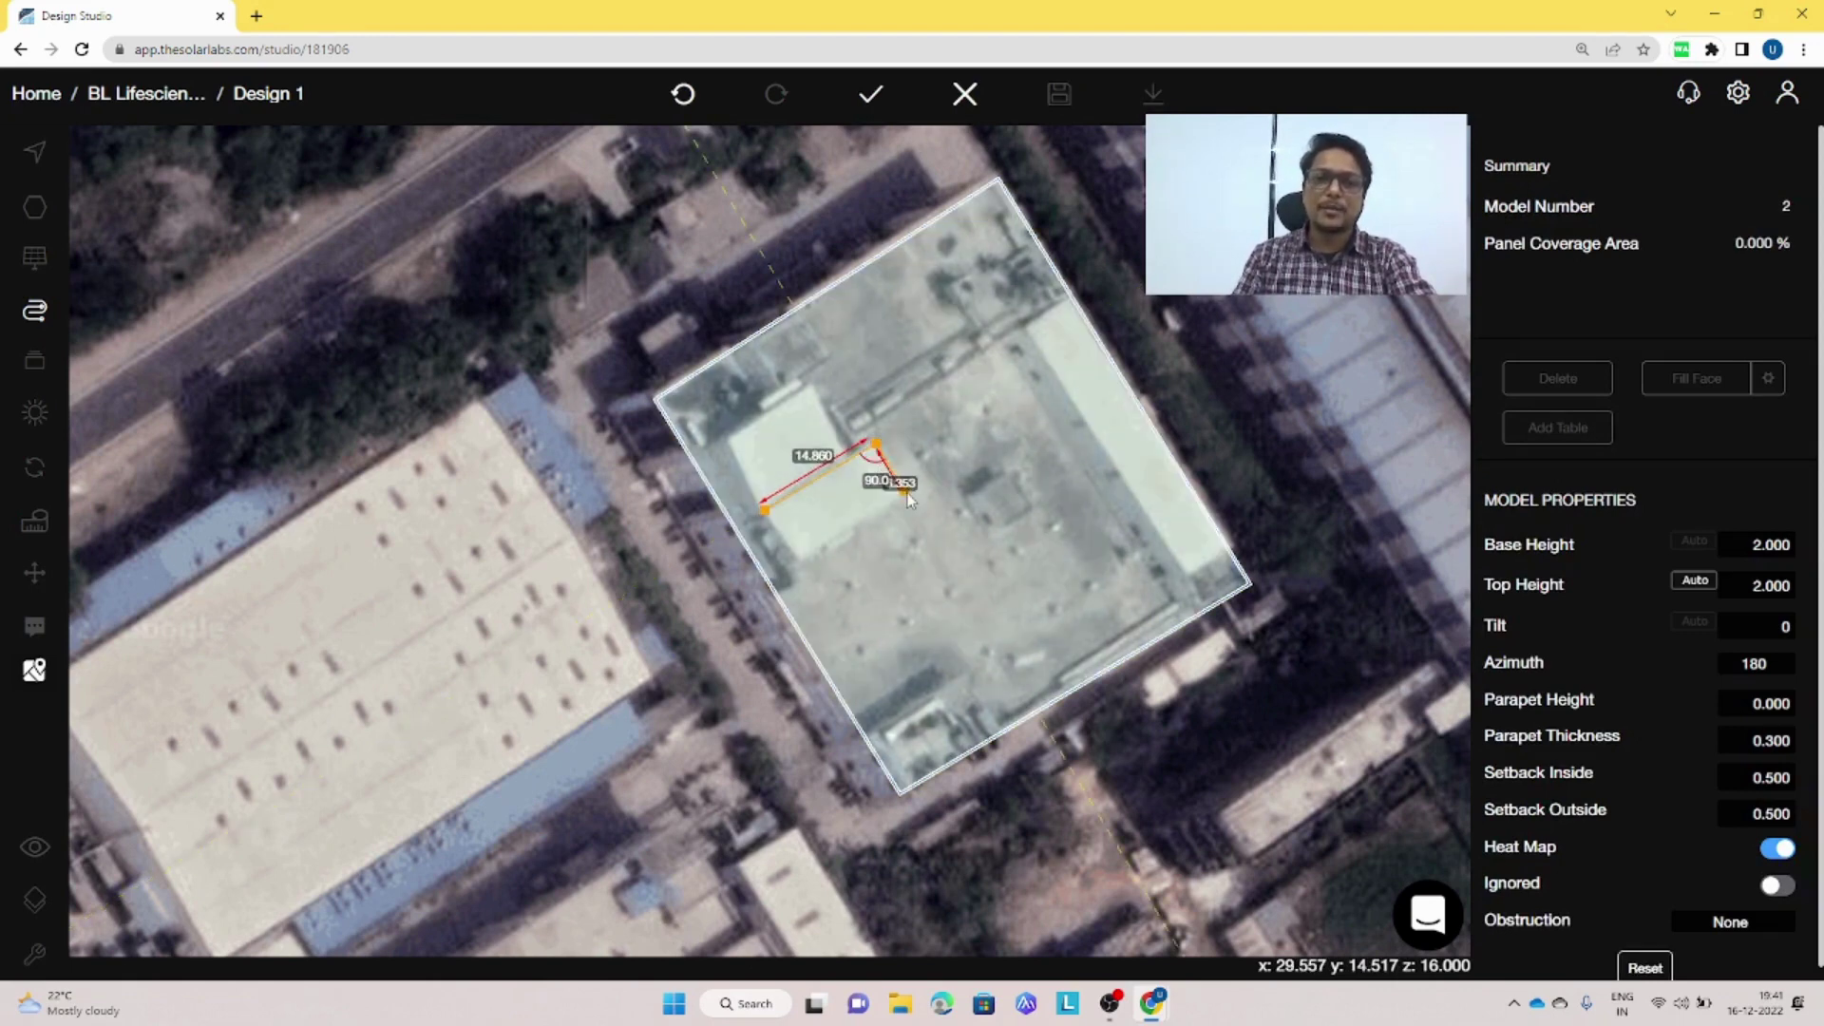
scroll(936, 500, "up", 5)
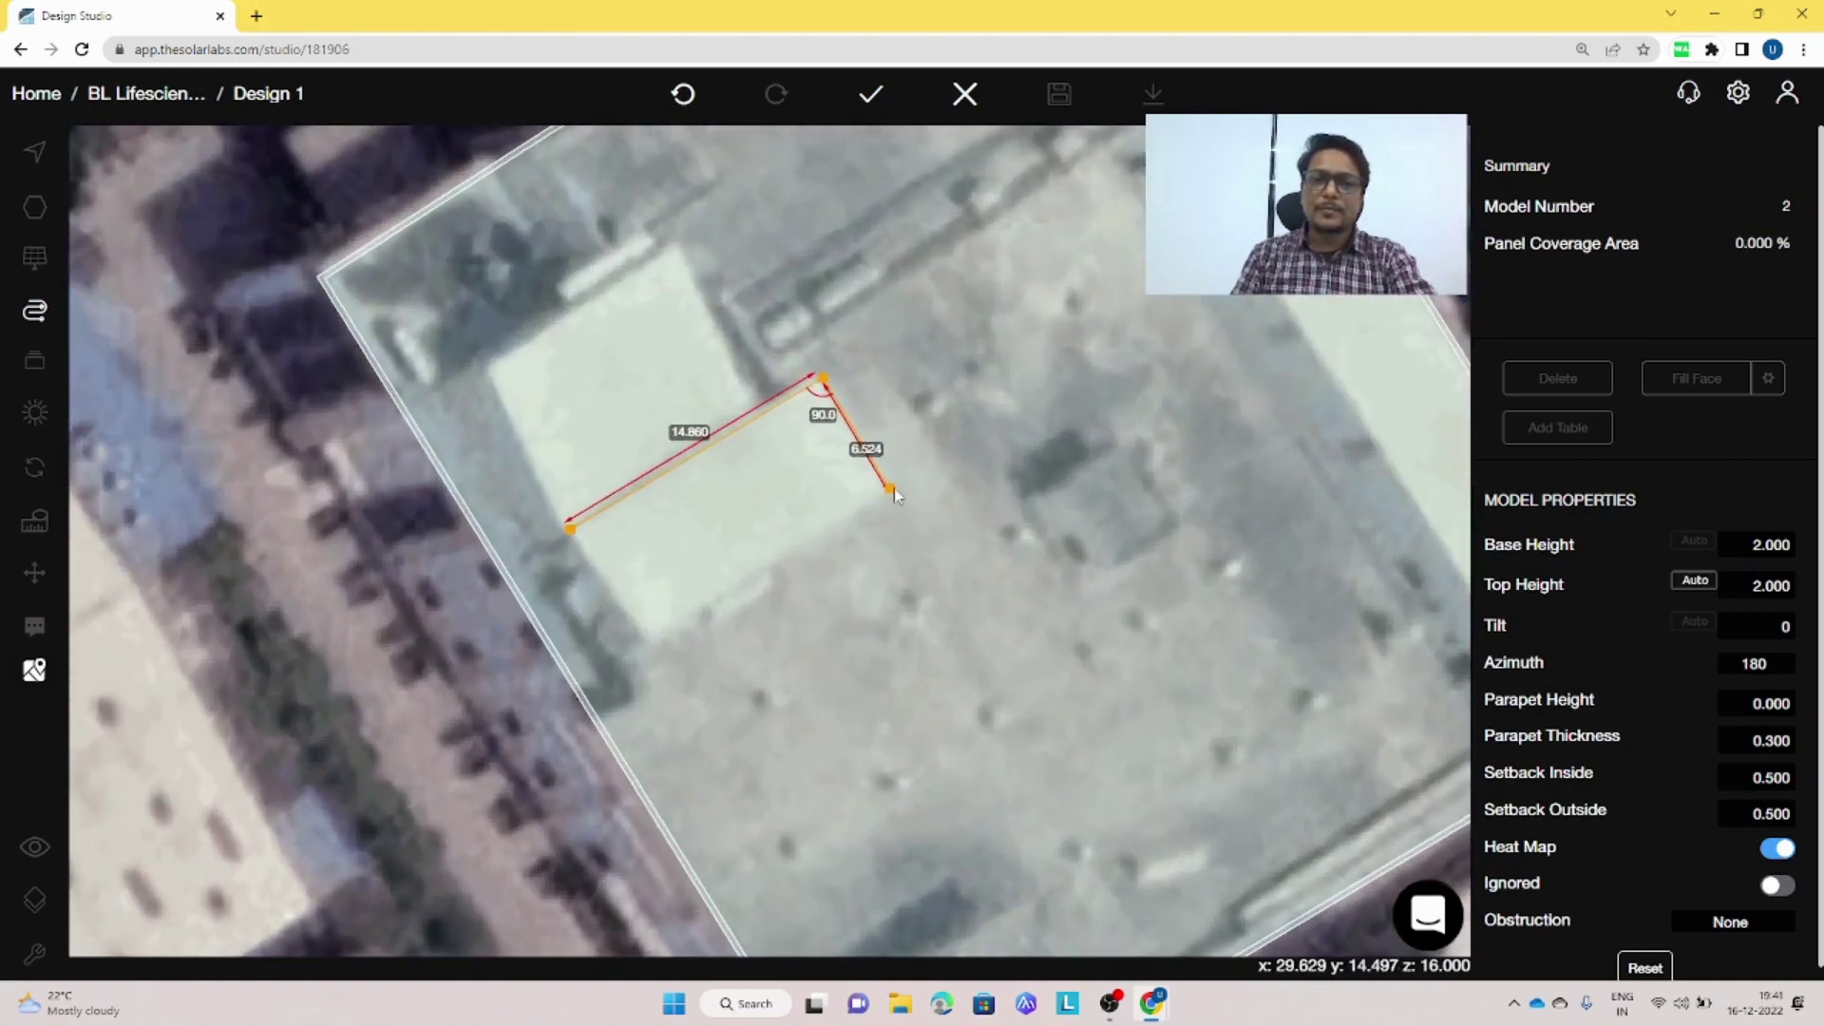
left_click(890, 490)
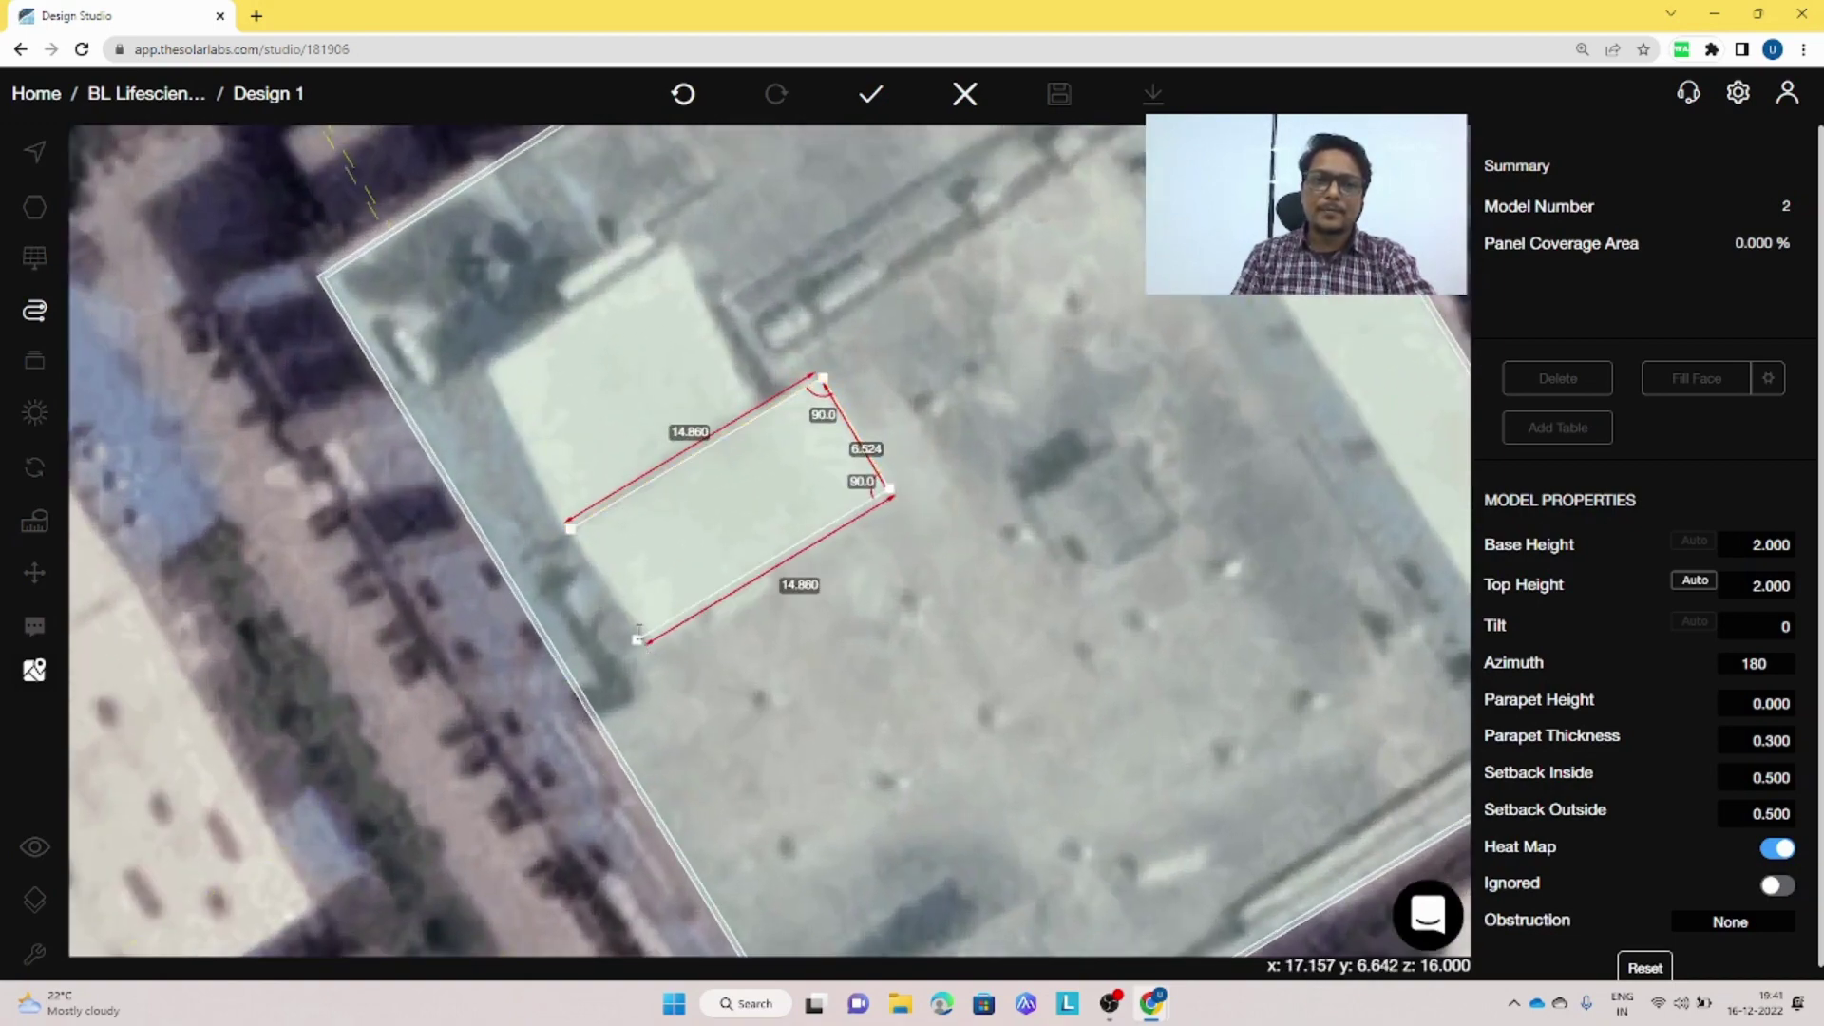
left_click(637, 637)
left_click(570, 530)
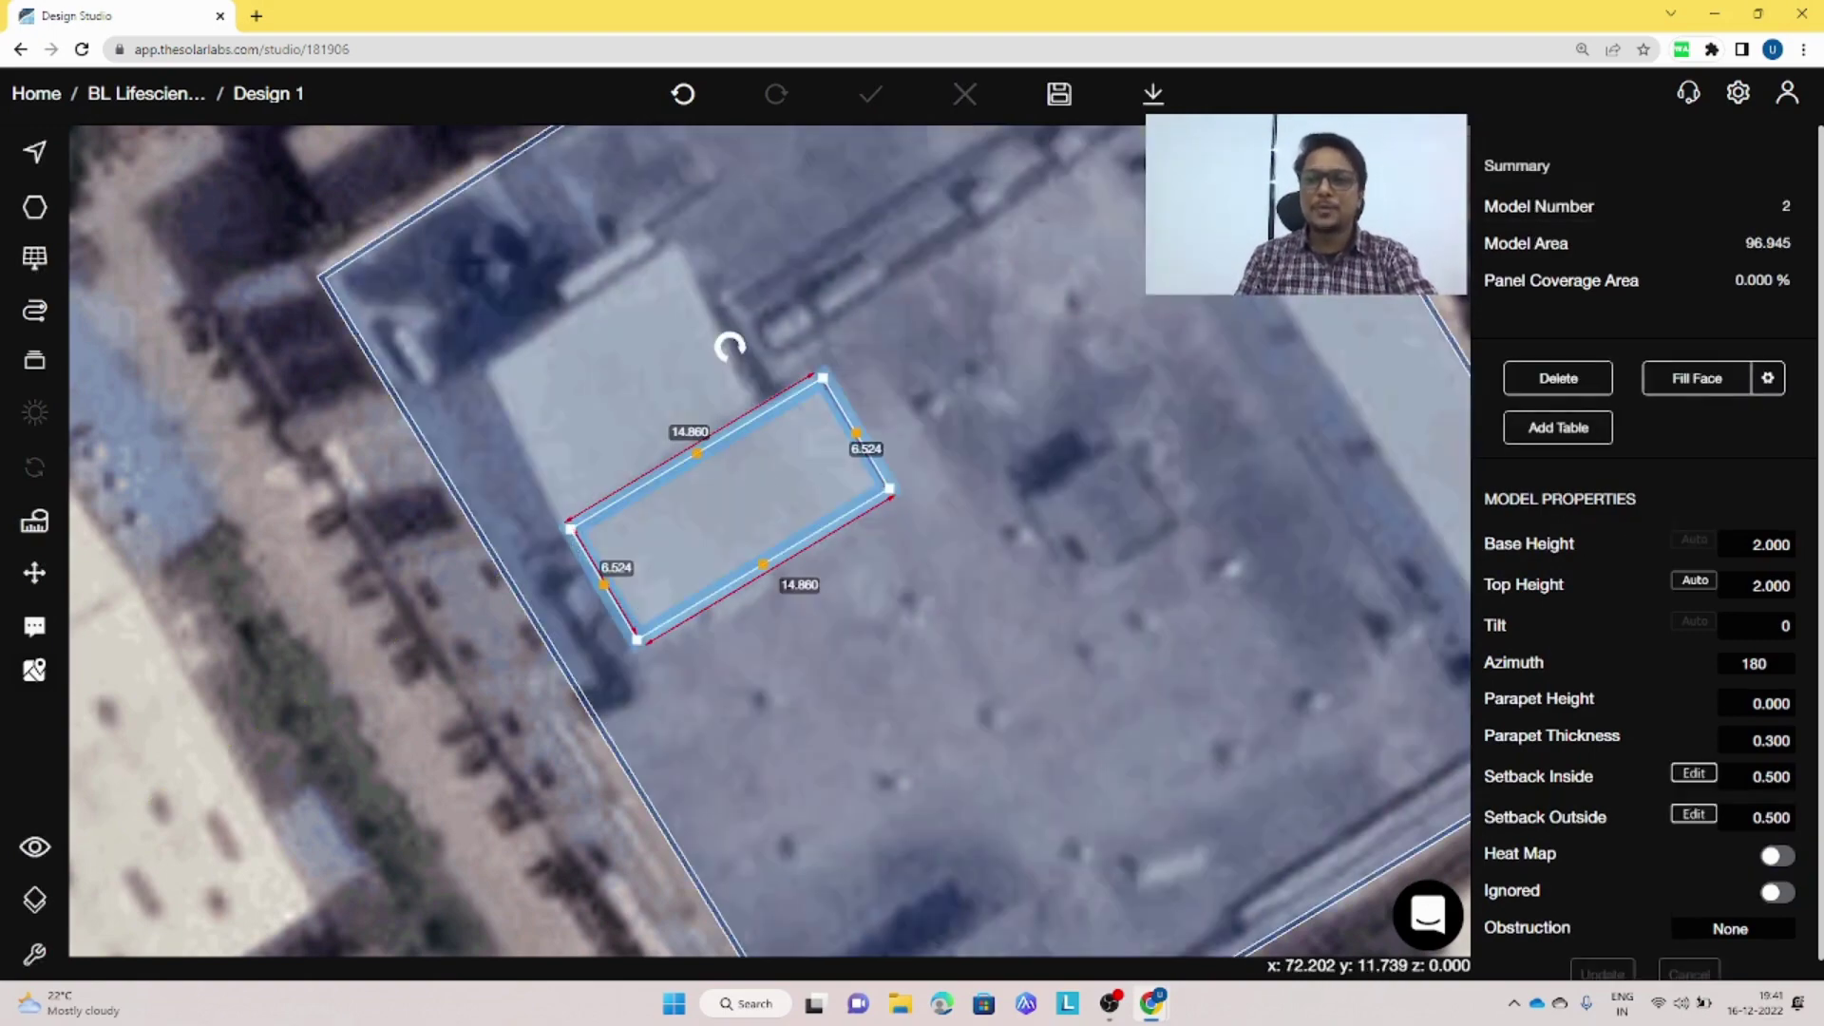
- Set the new rooftop rectangle's base height to 3 and apply the change
scroll(938, 501, "down", 2)
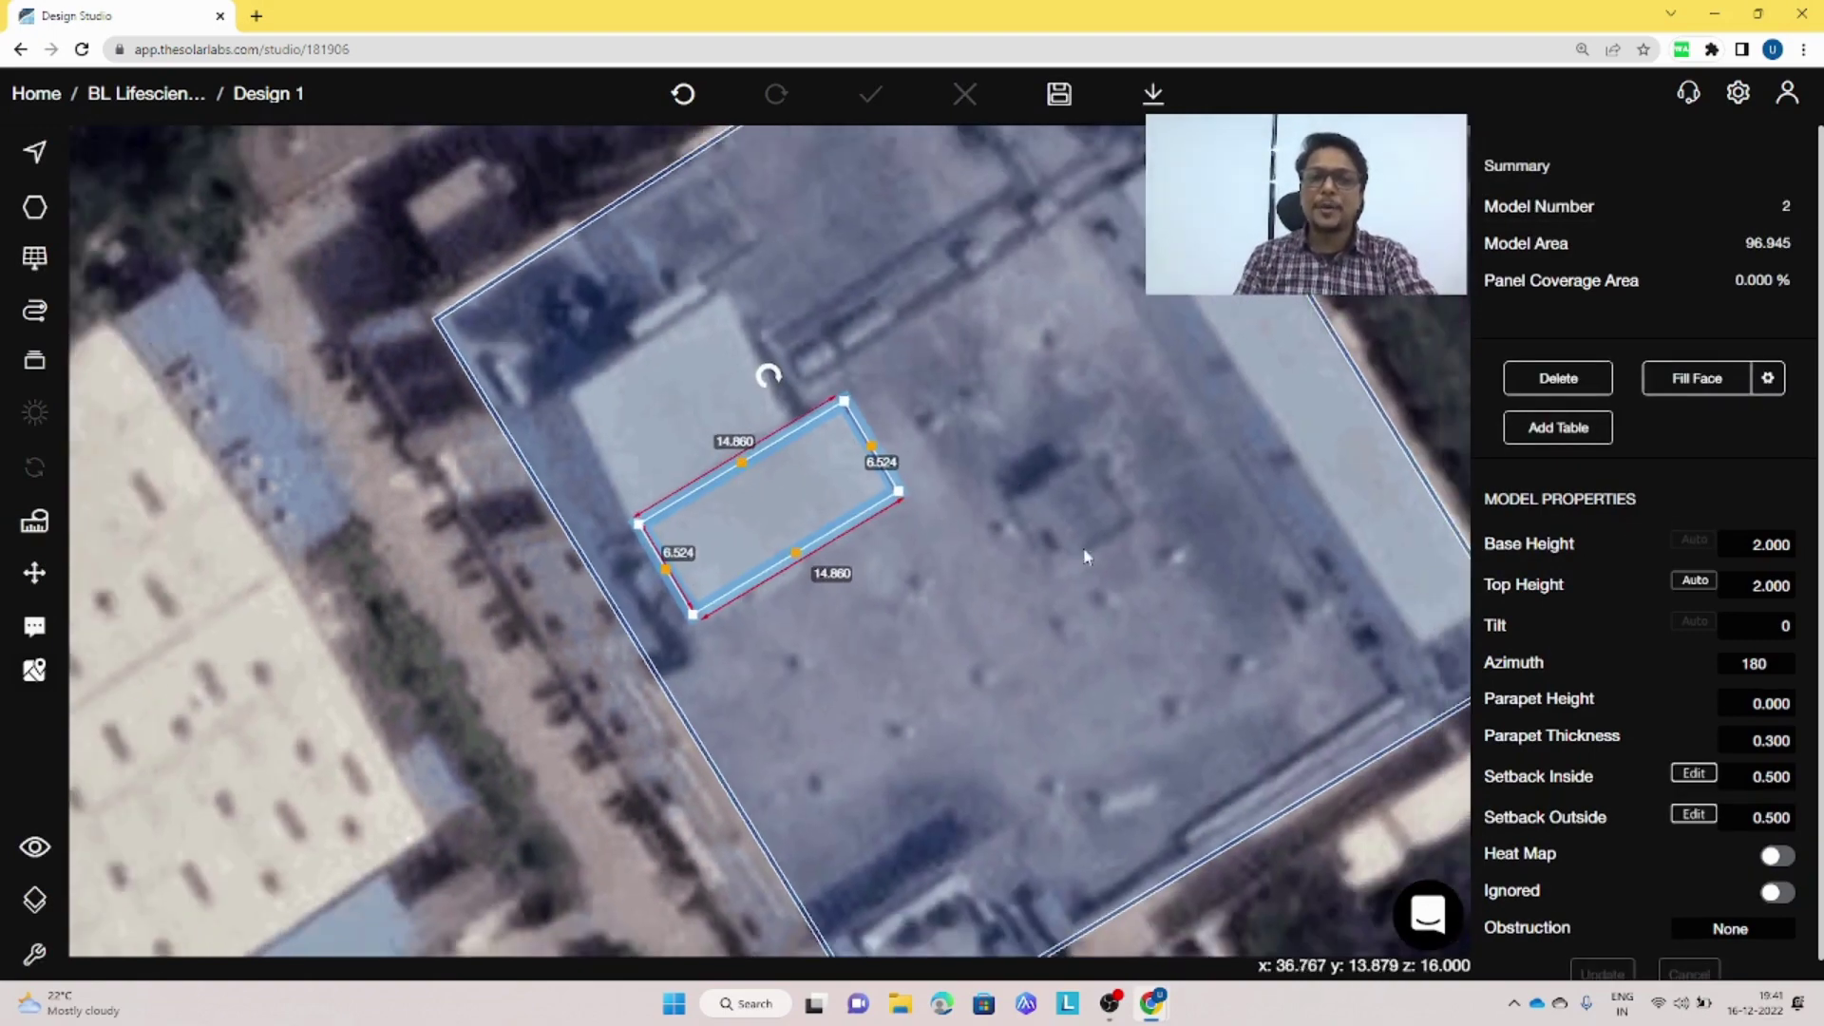
left_click(1757, 545)
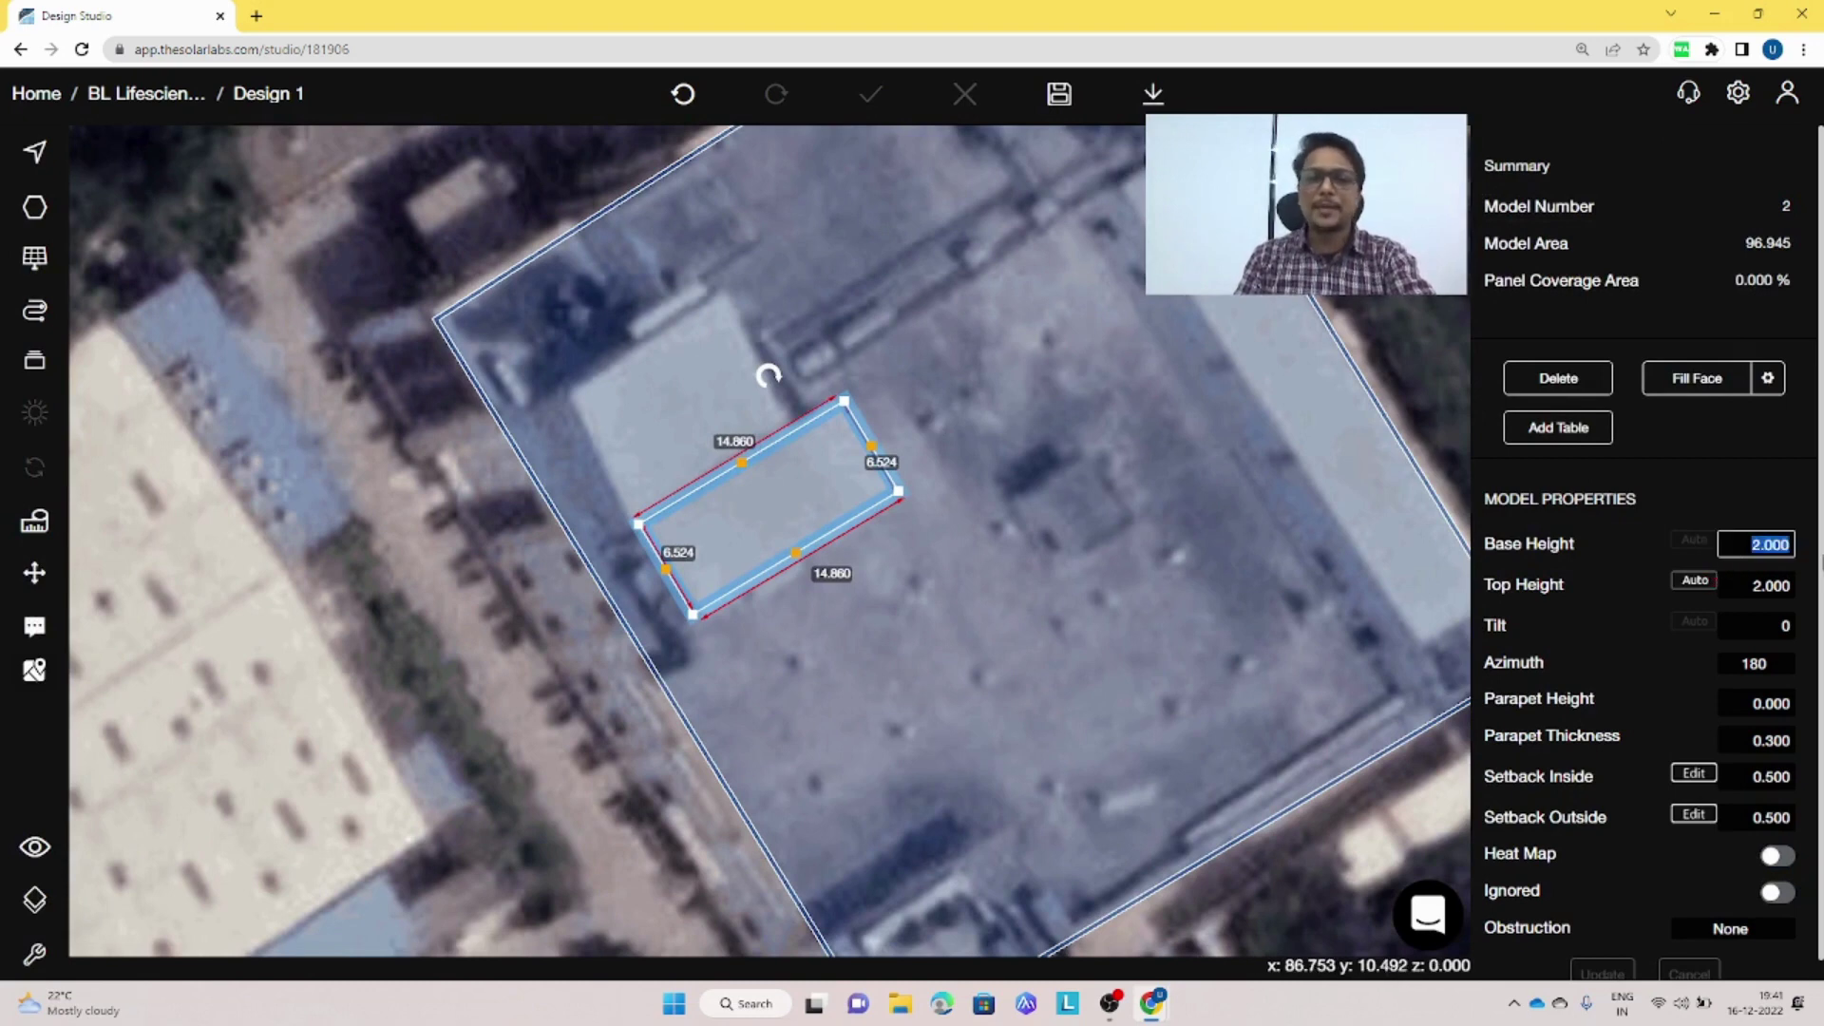
type("3")
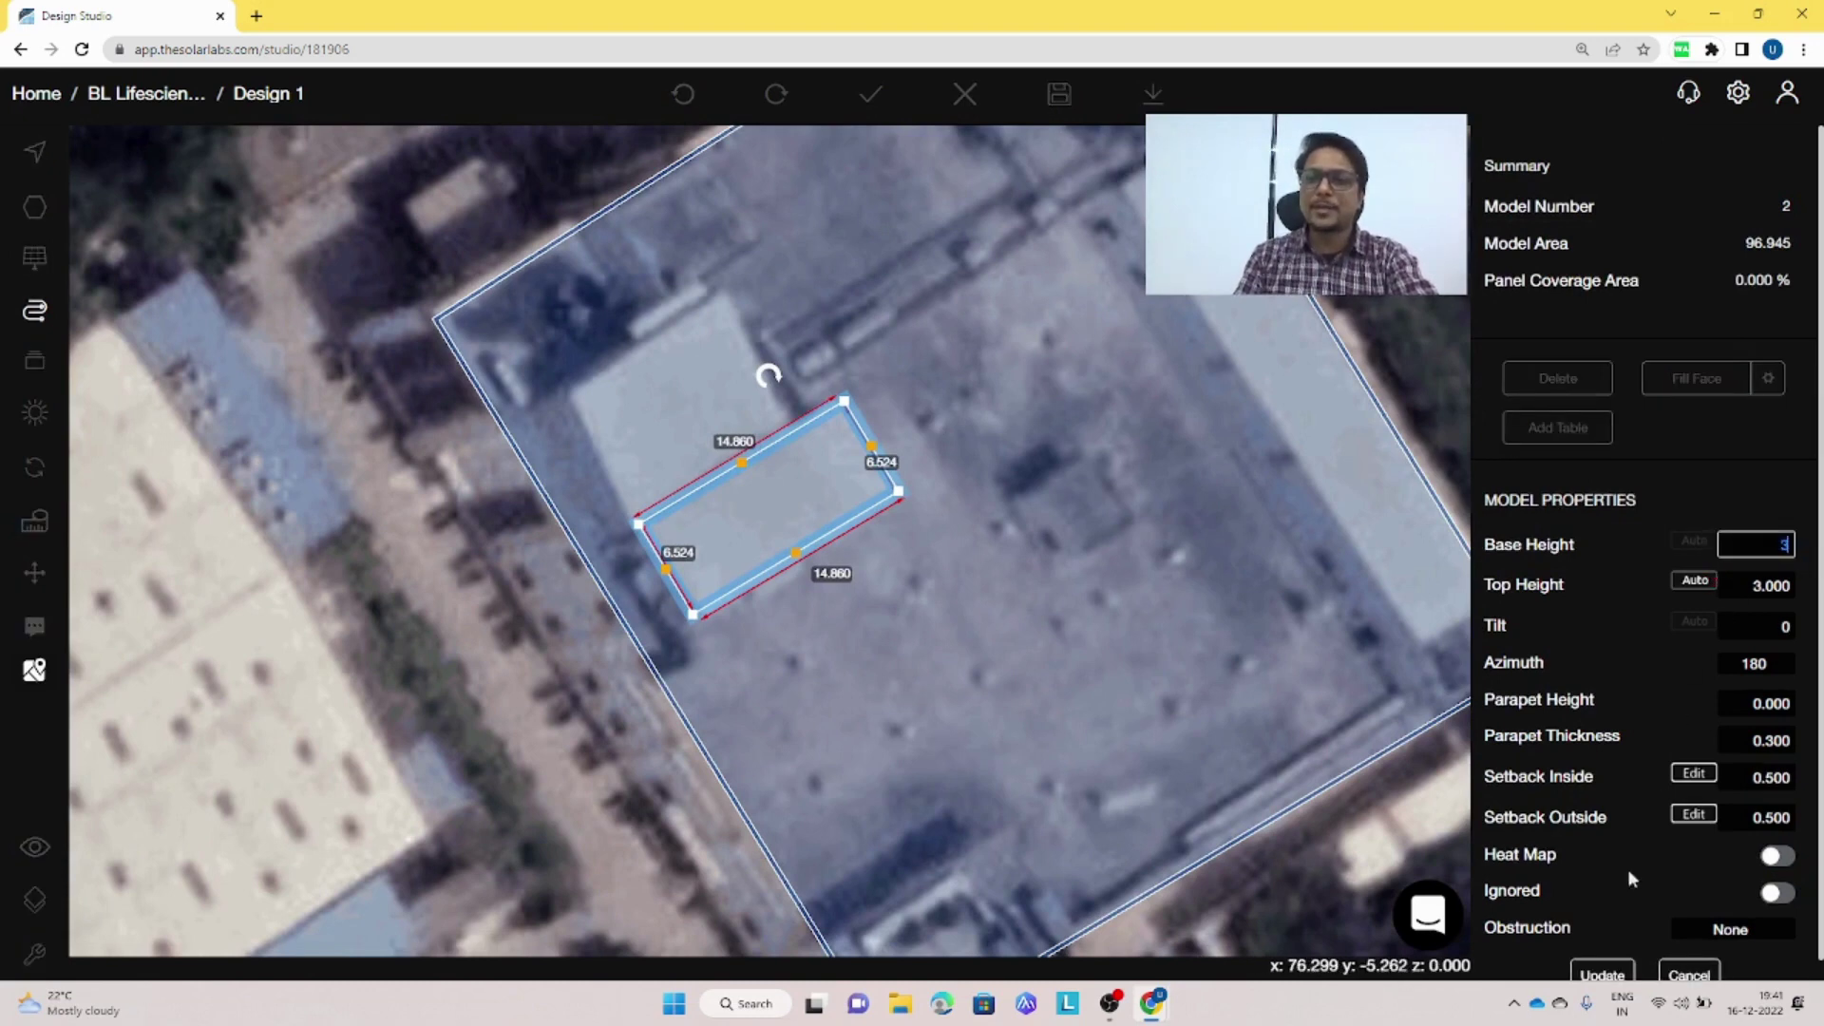
left_click(1604, 973)
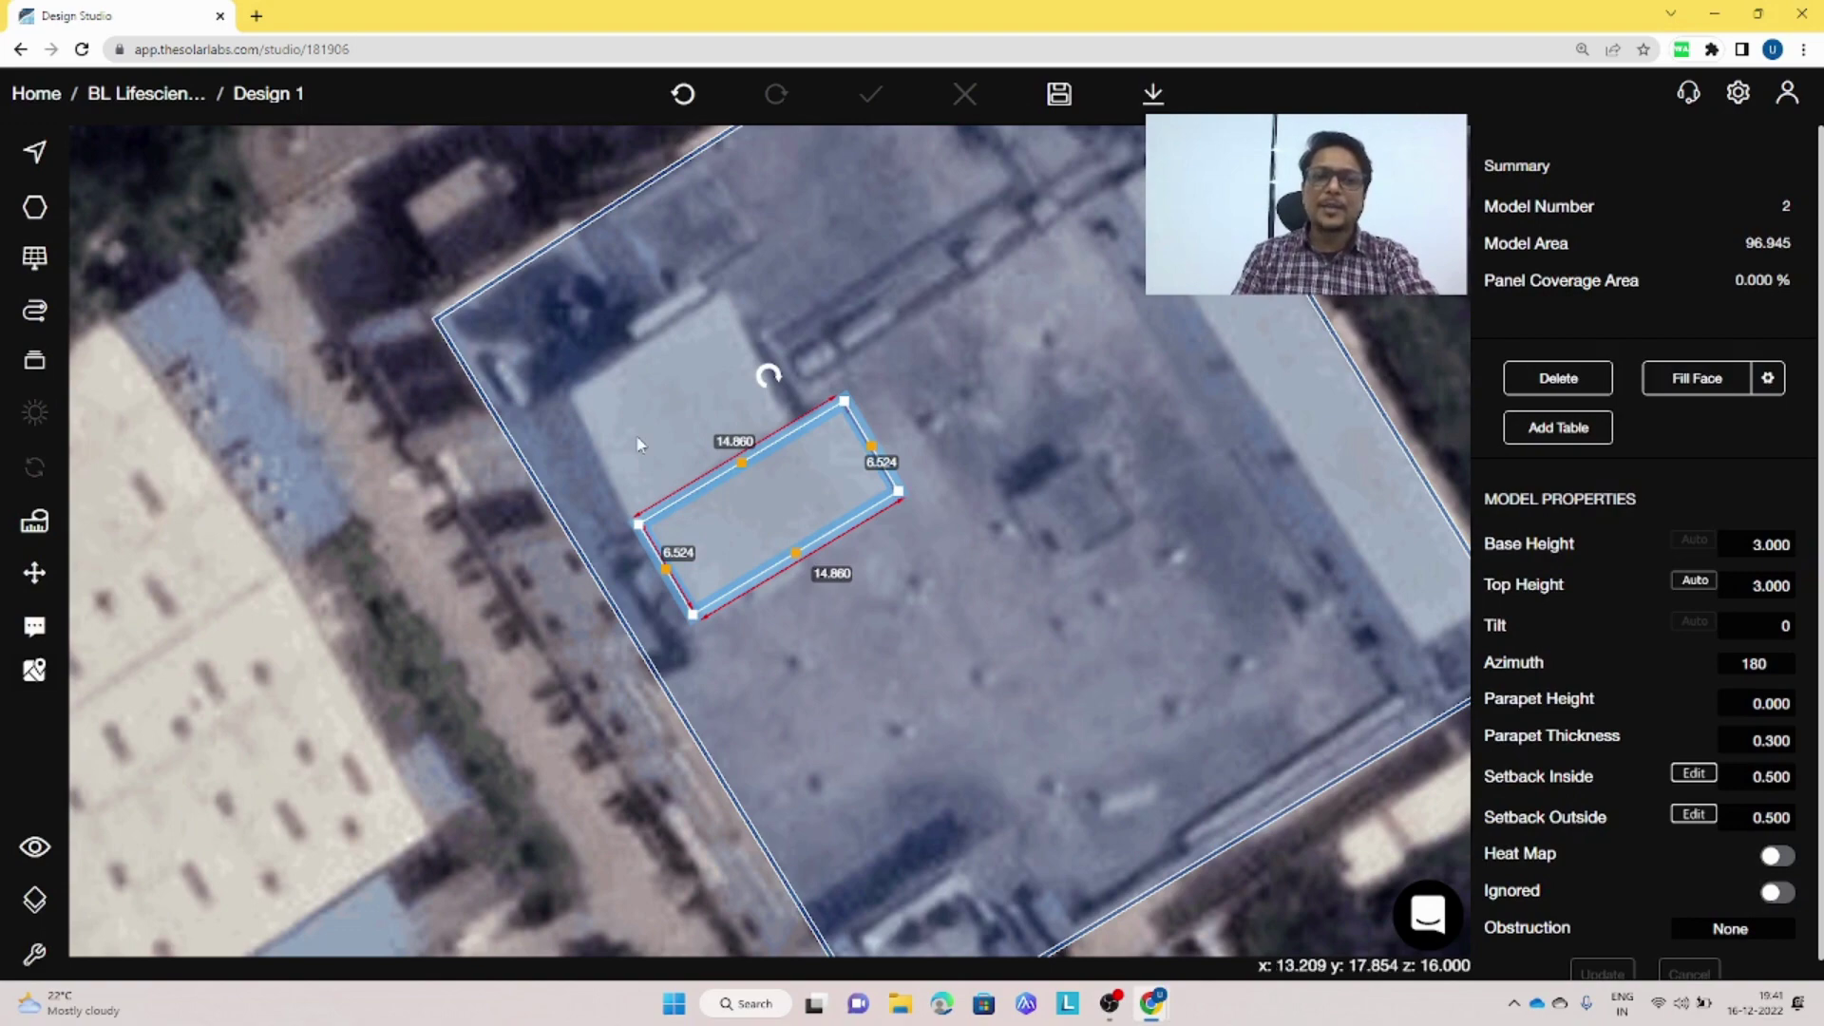
scroll(636, 435, "down", 3)
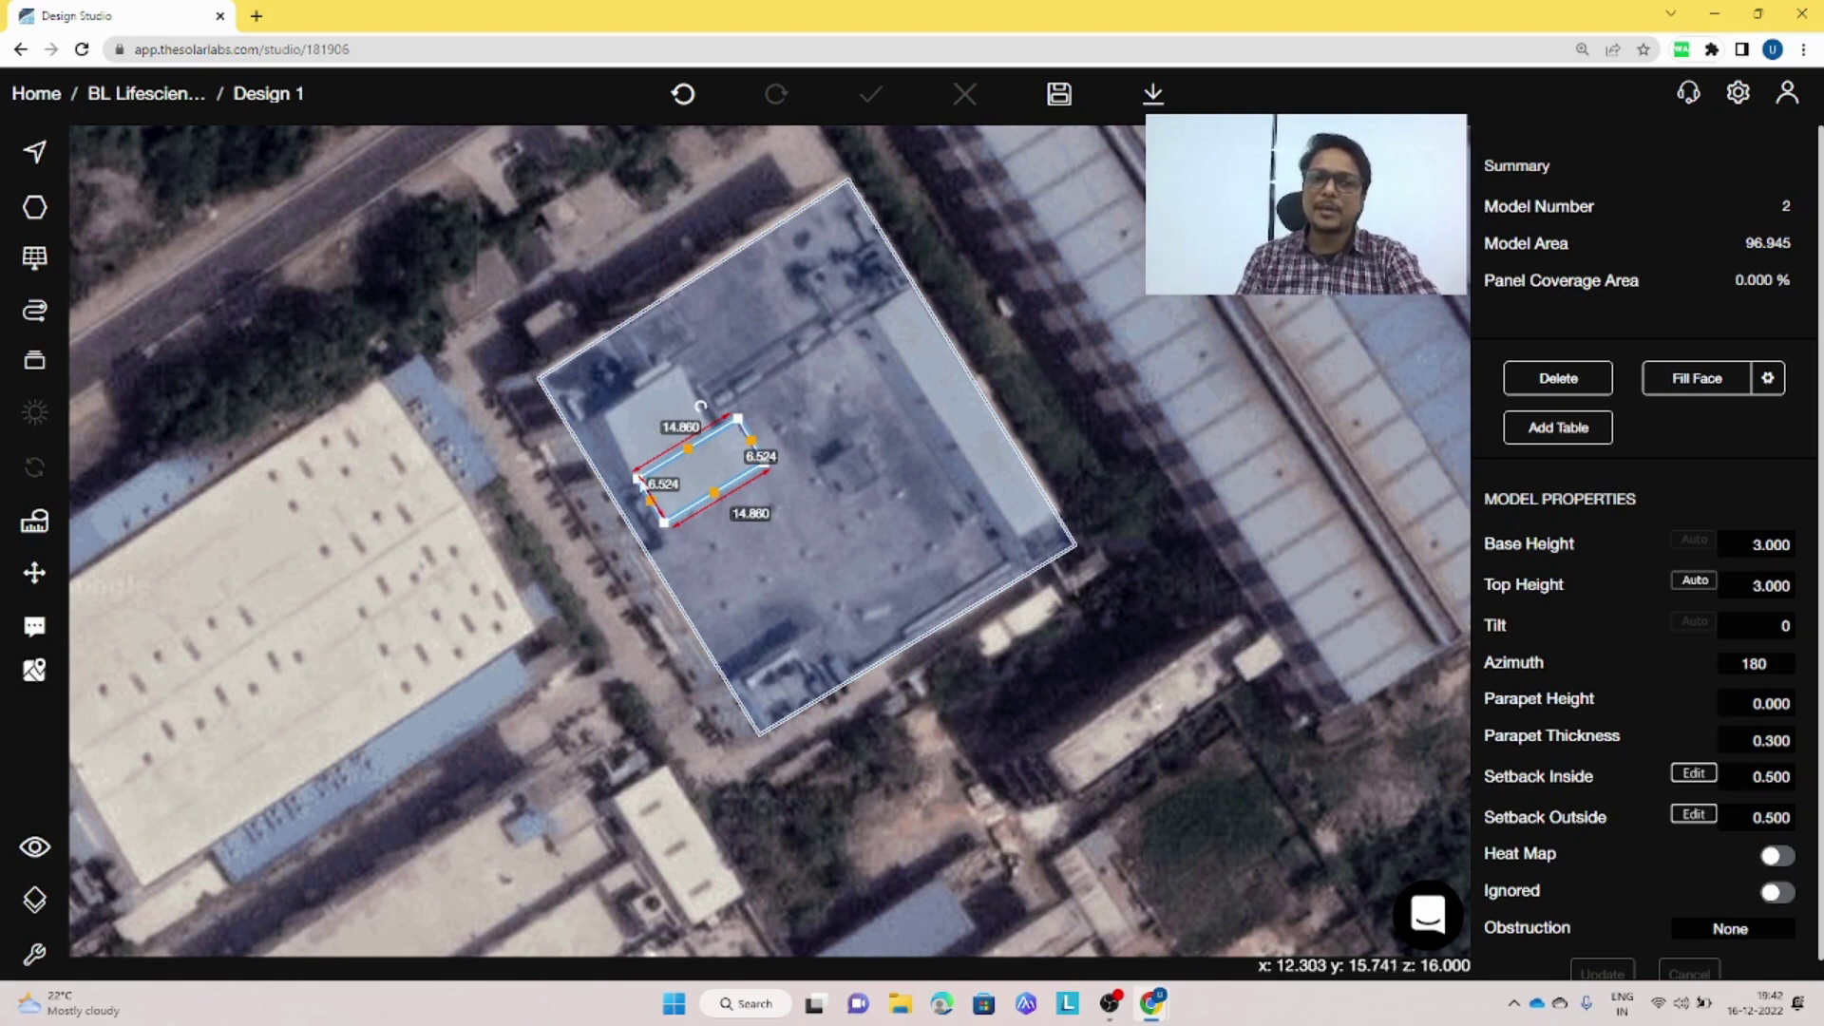
key("p")
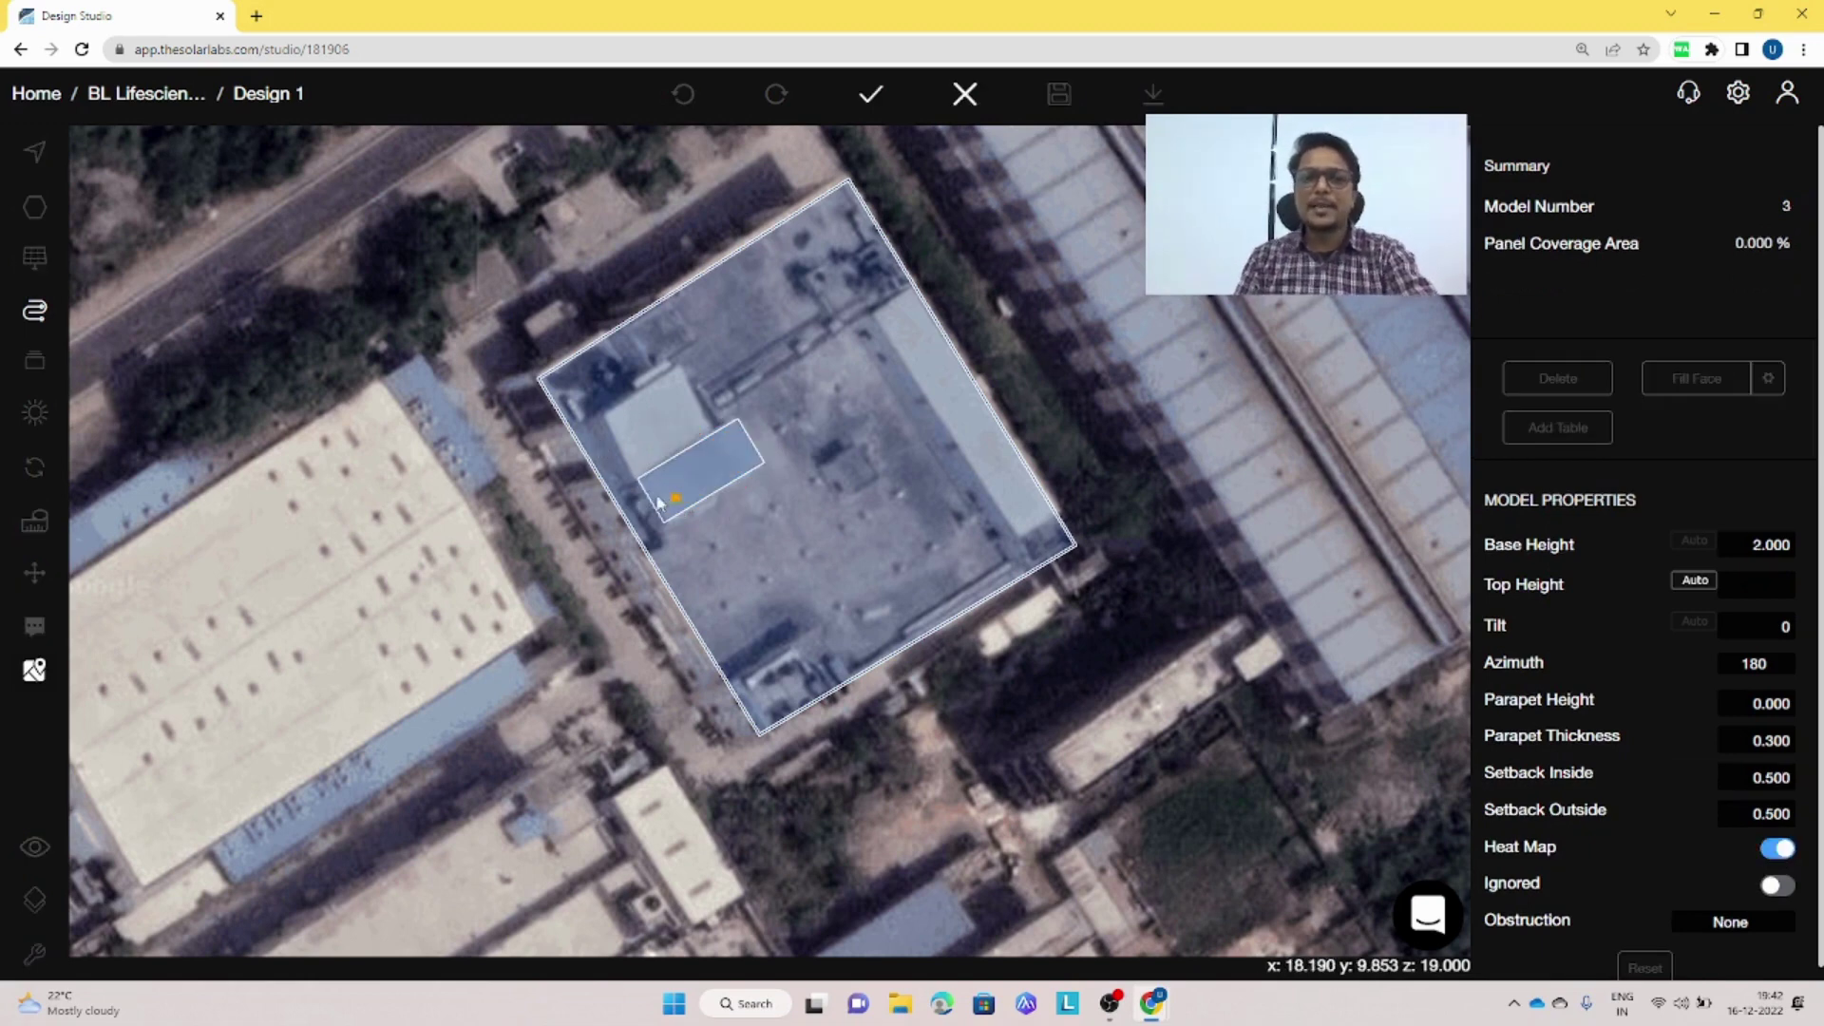
left_click(636, 478)
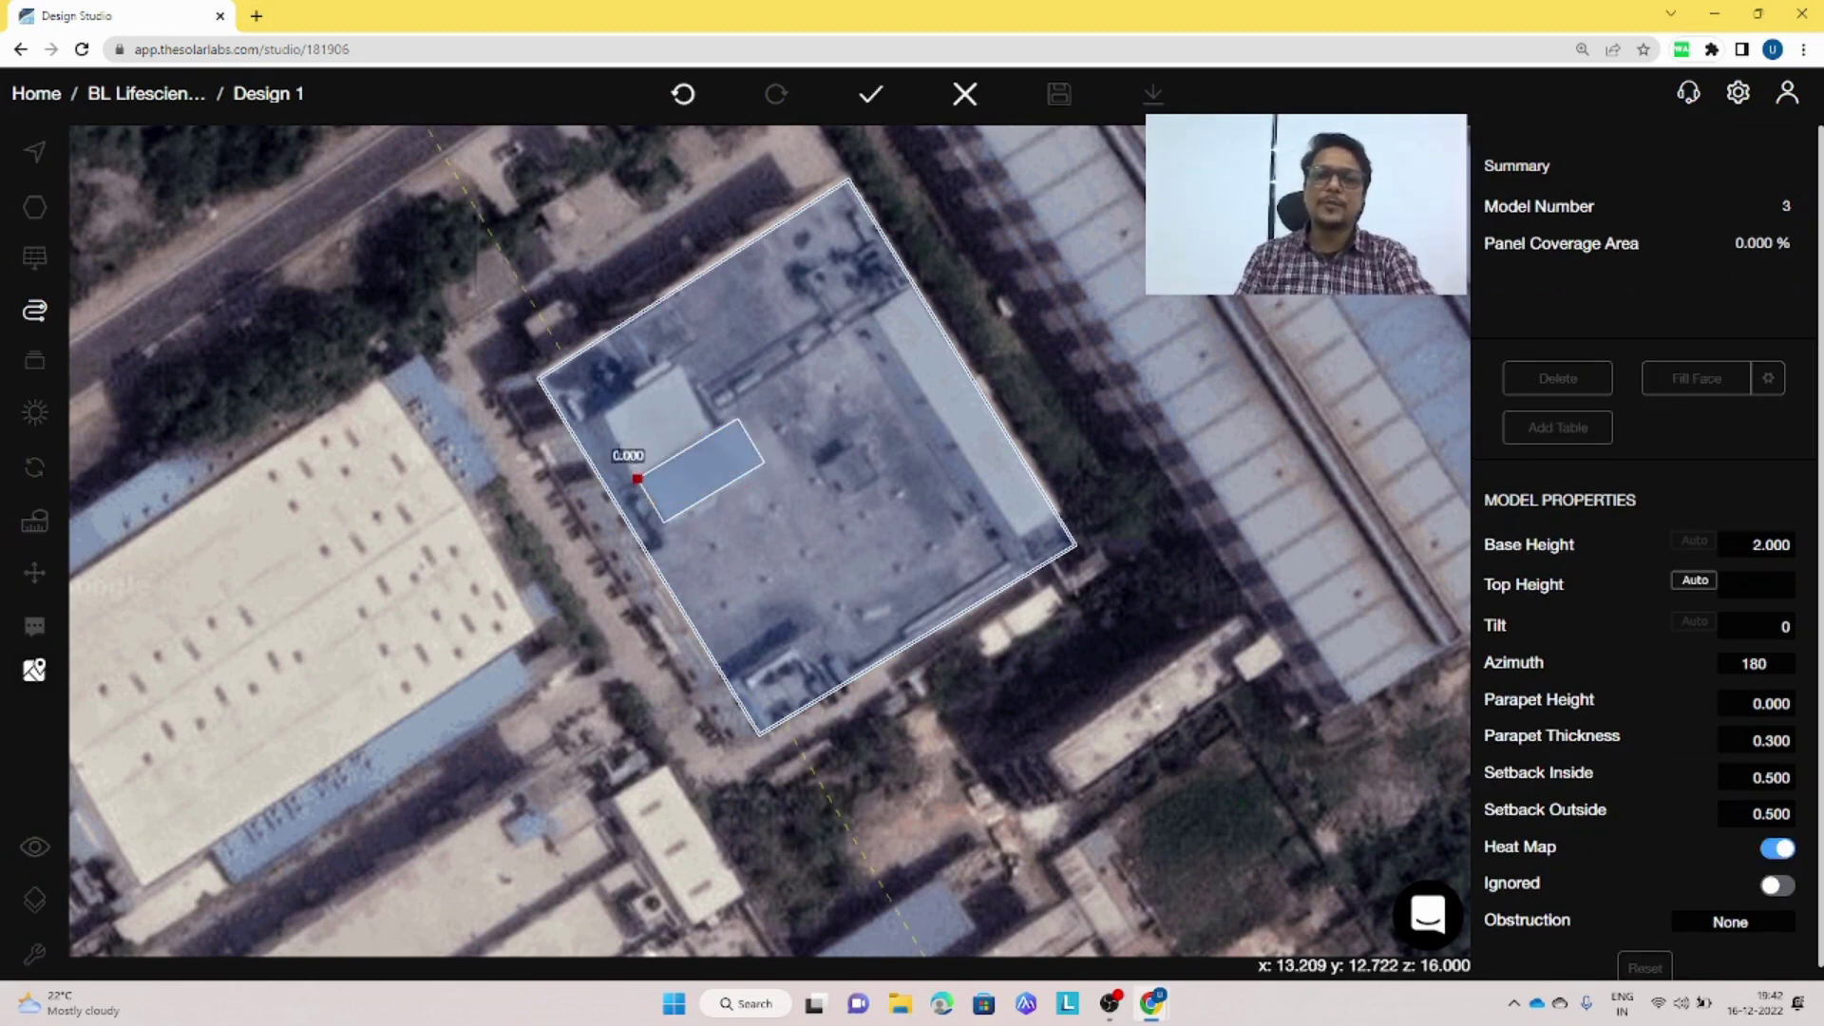
left_click(599, 416)
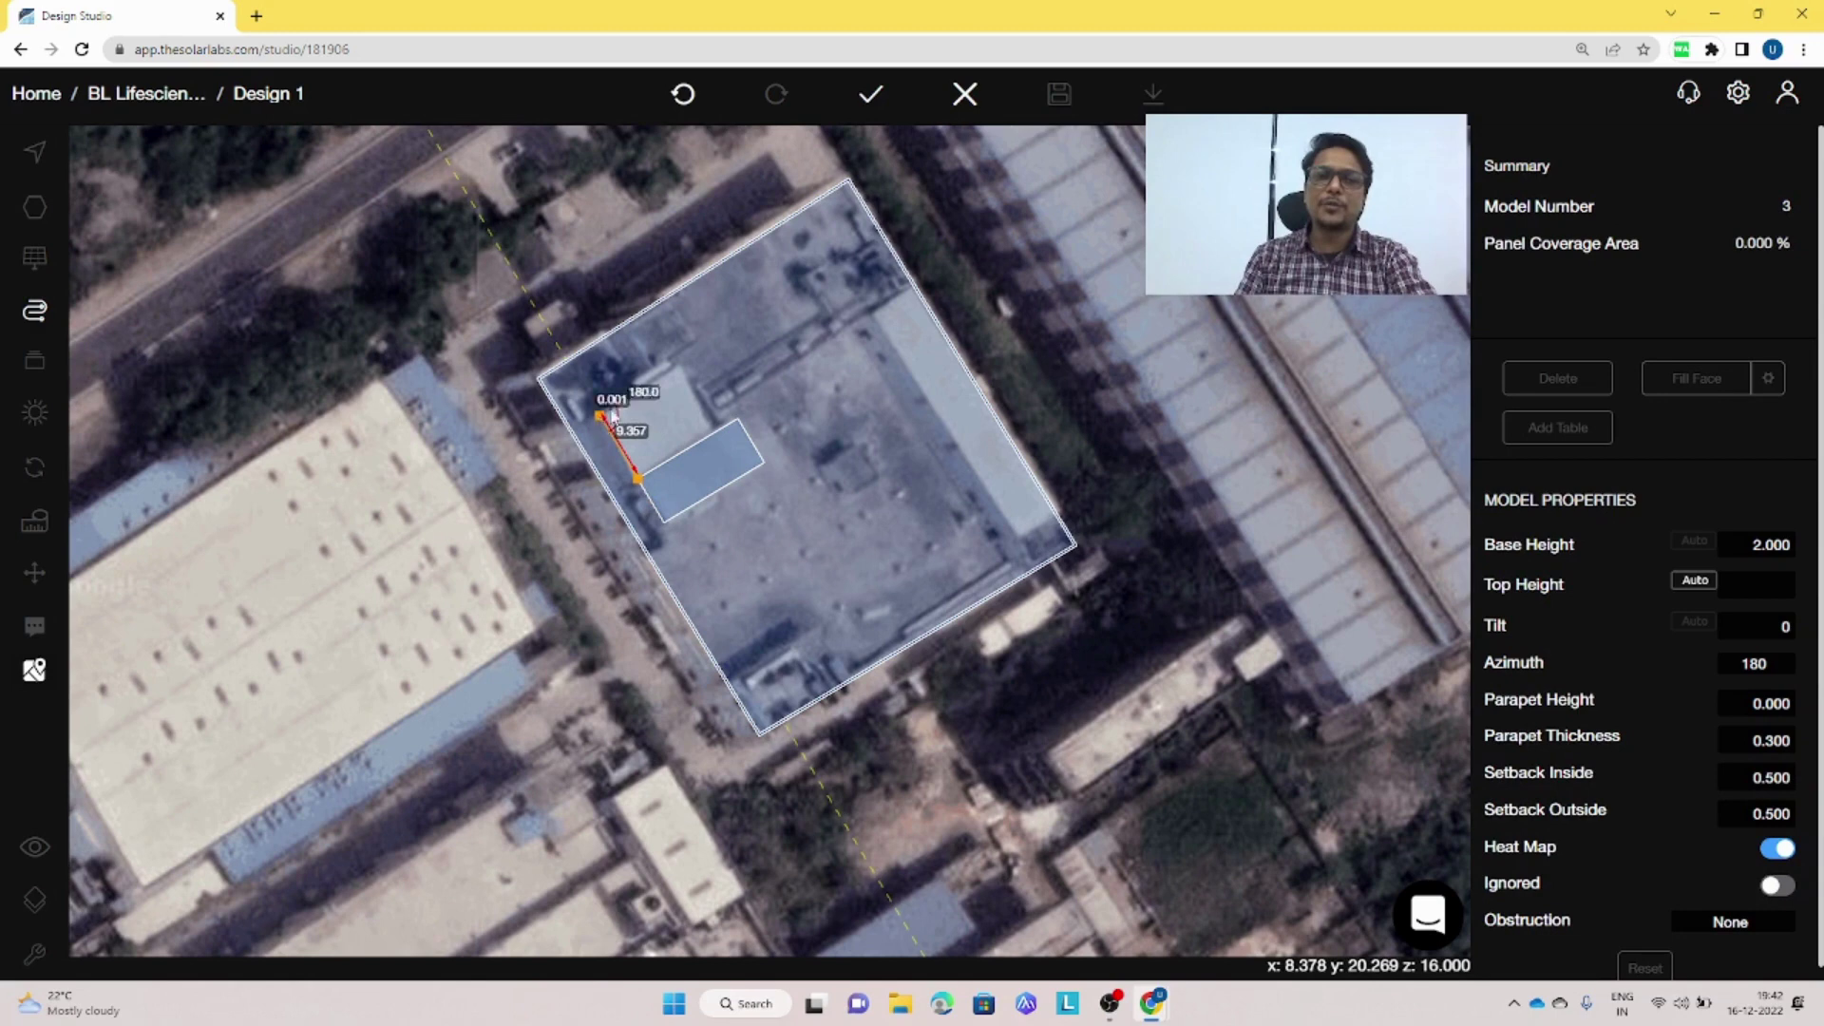
left_click(685, 364)
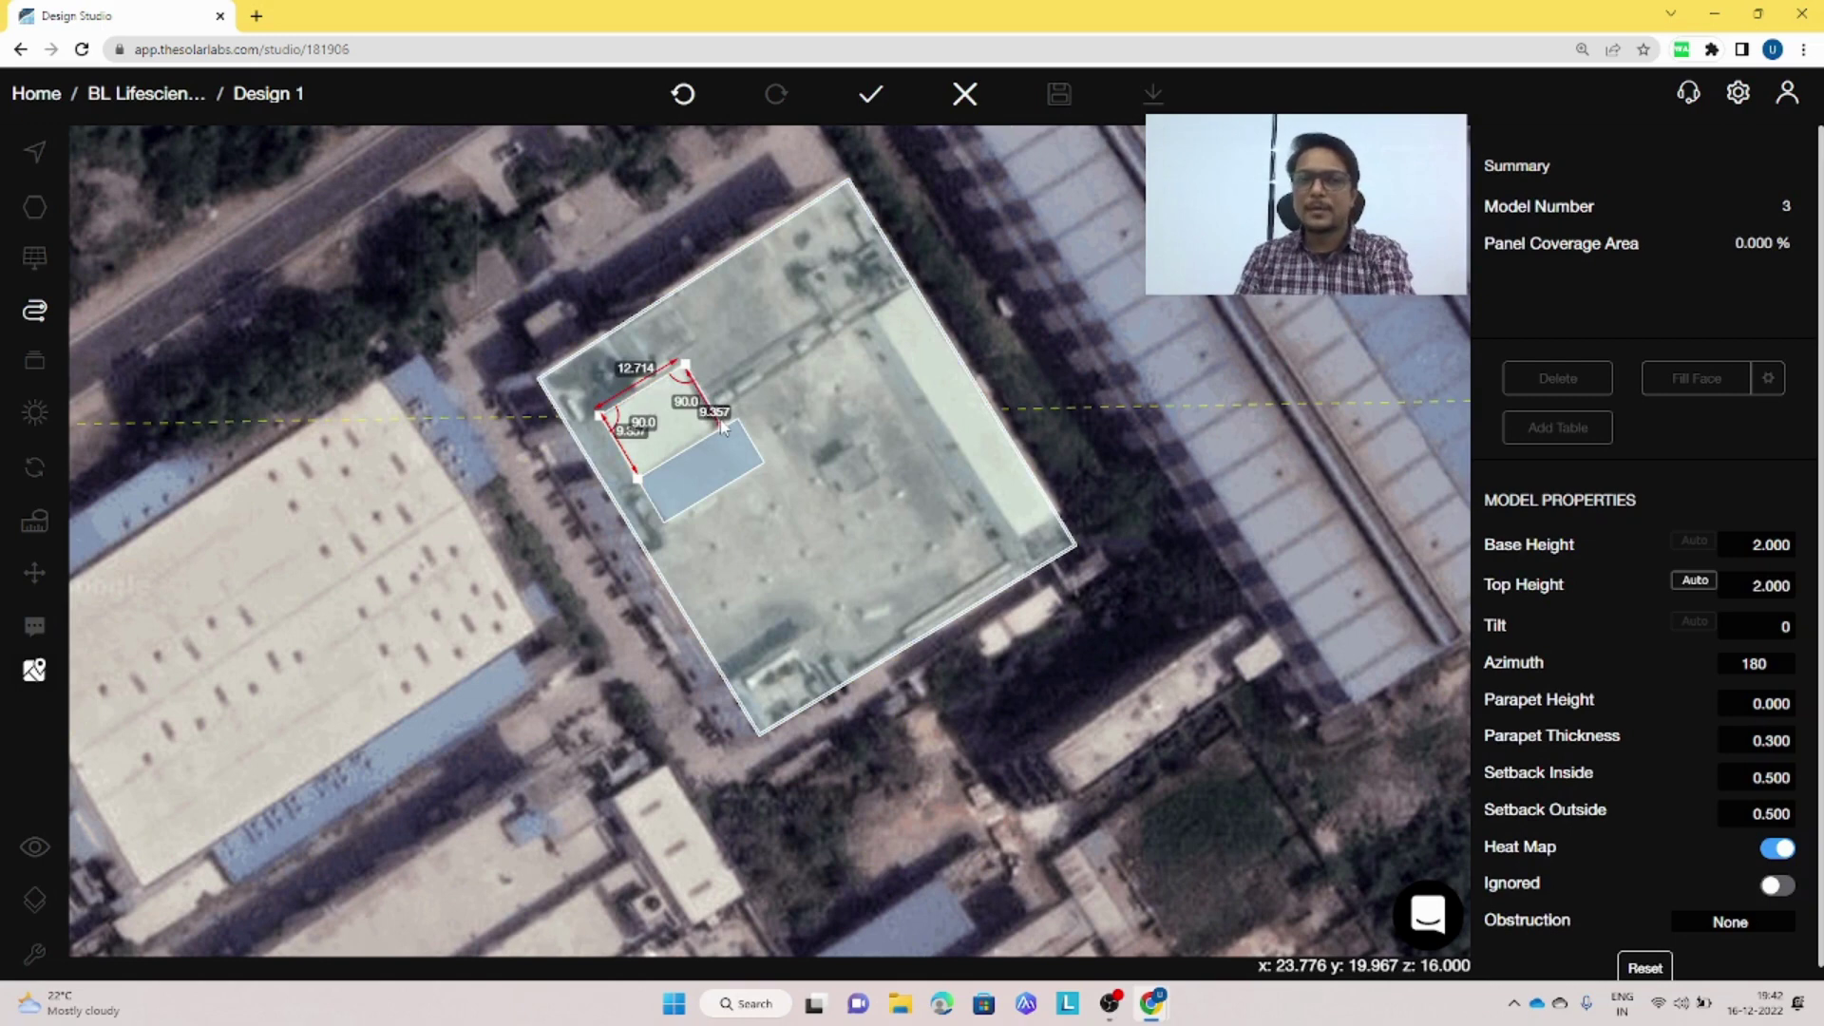
key("Escape")
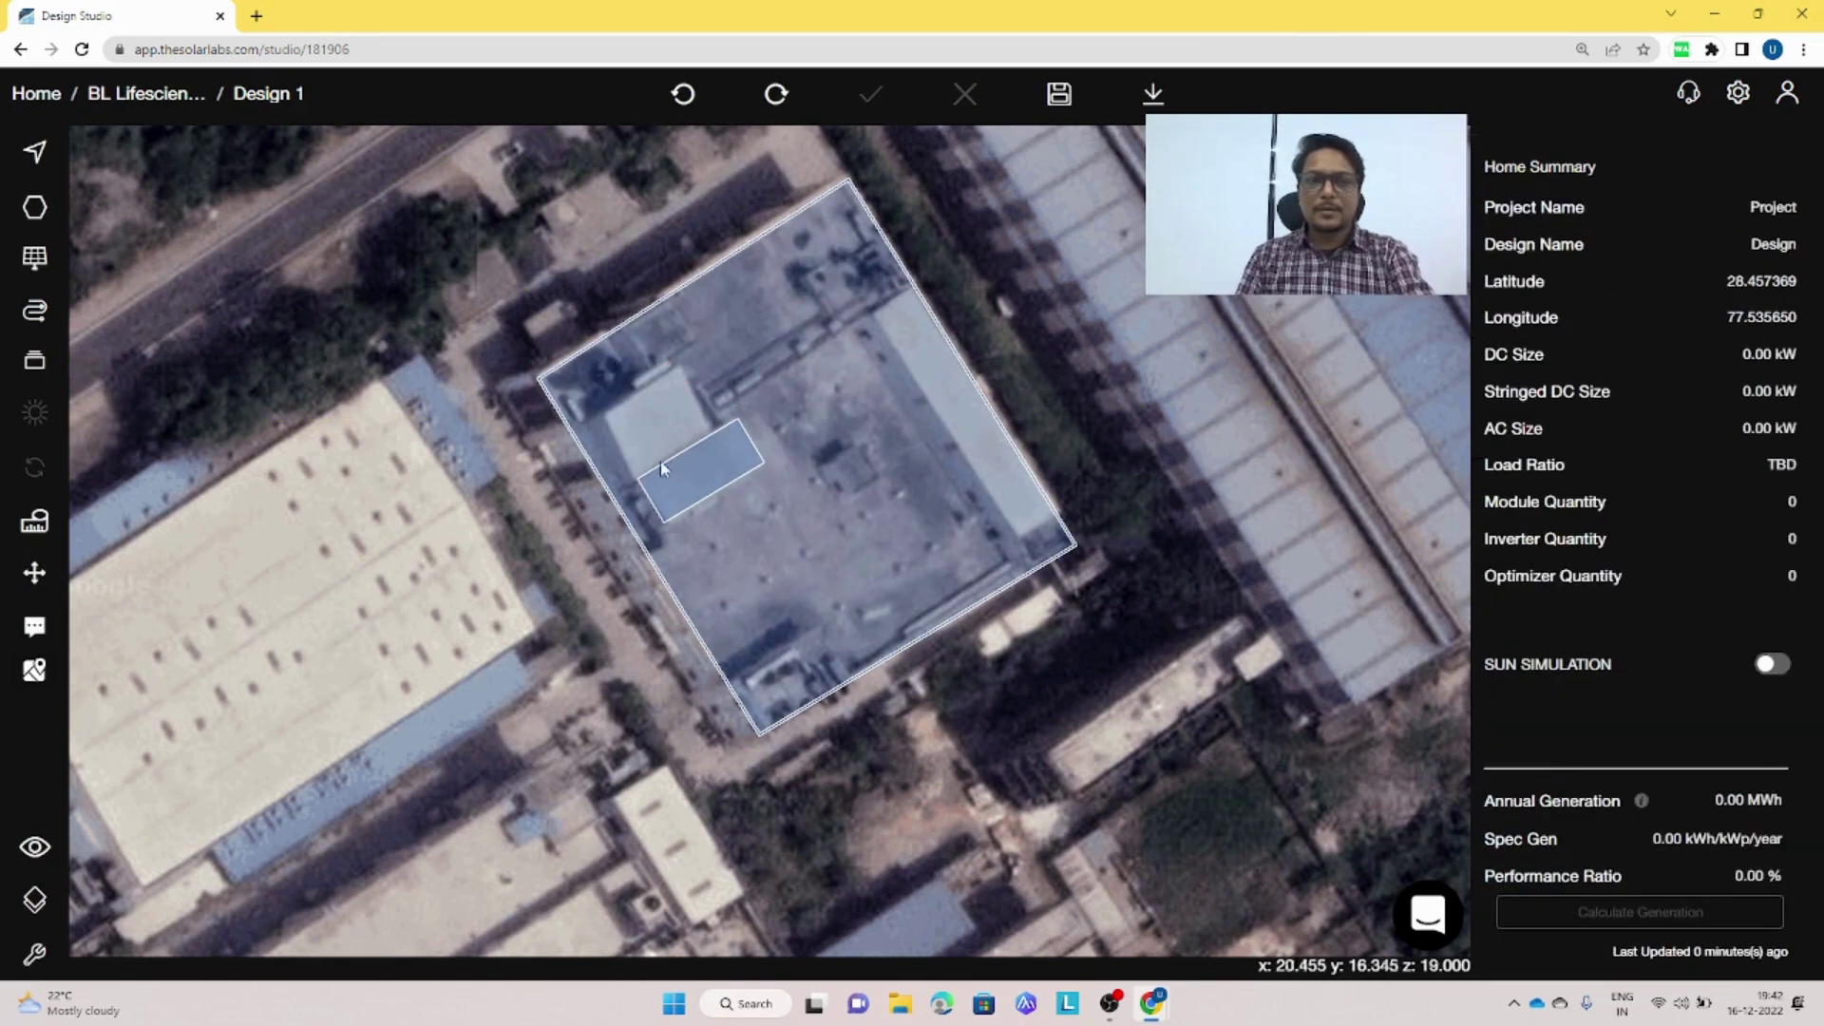
- Draw a rectangular polygon over the adjoining upper part of the rooftop structure, starting from the existing rectangle's corner, about 12.1 by 9.2
left_click(636, 479)
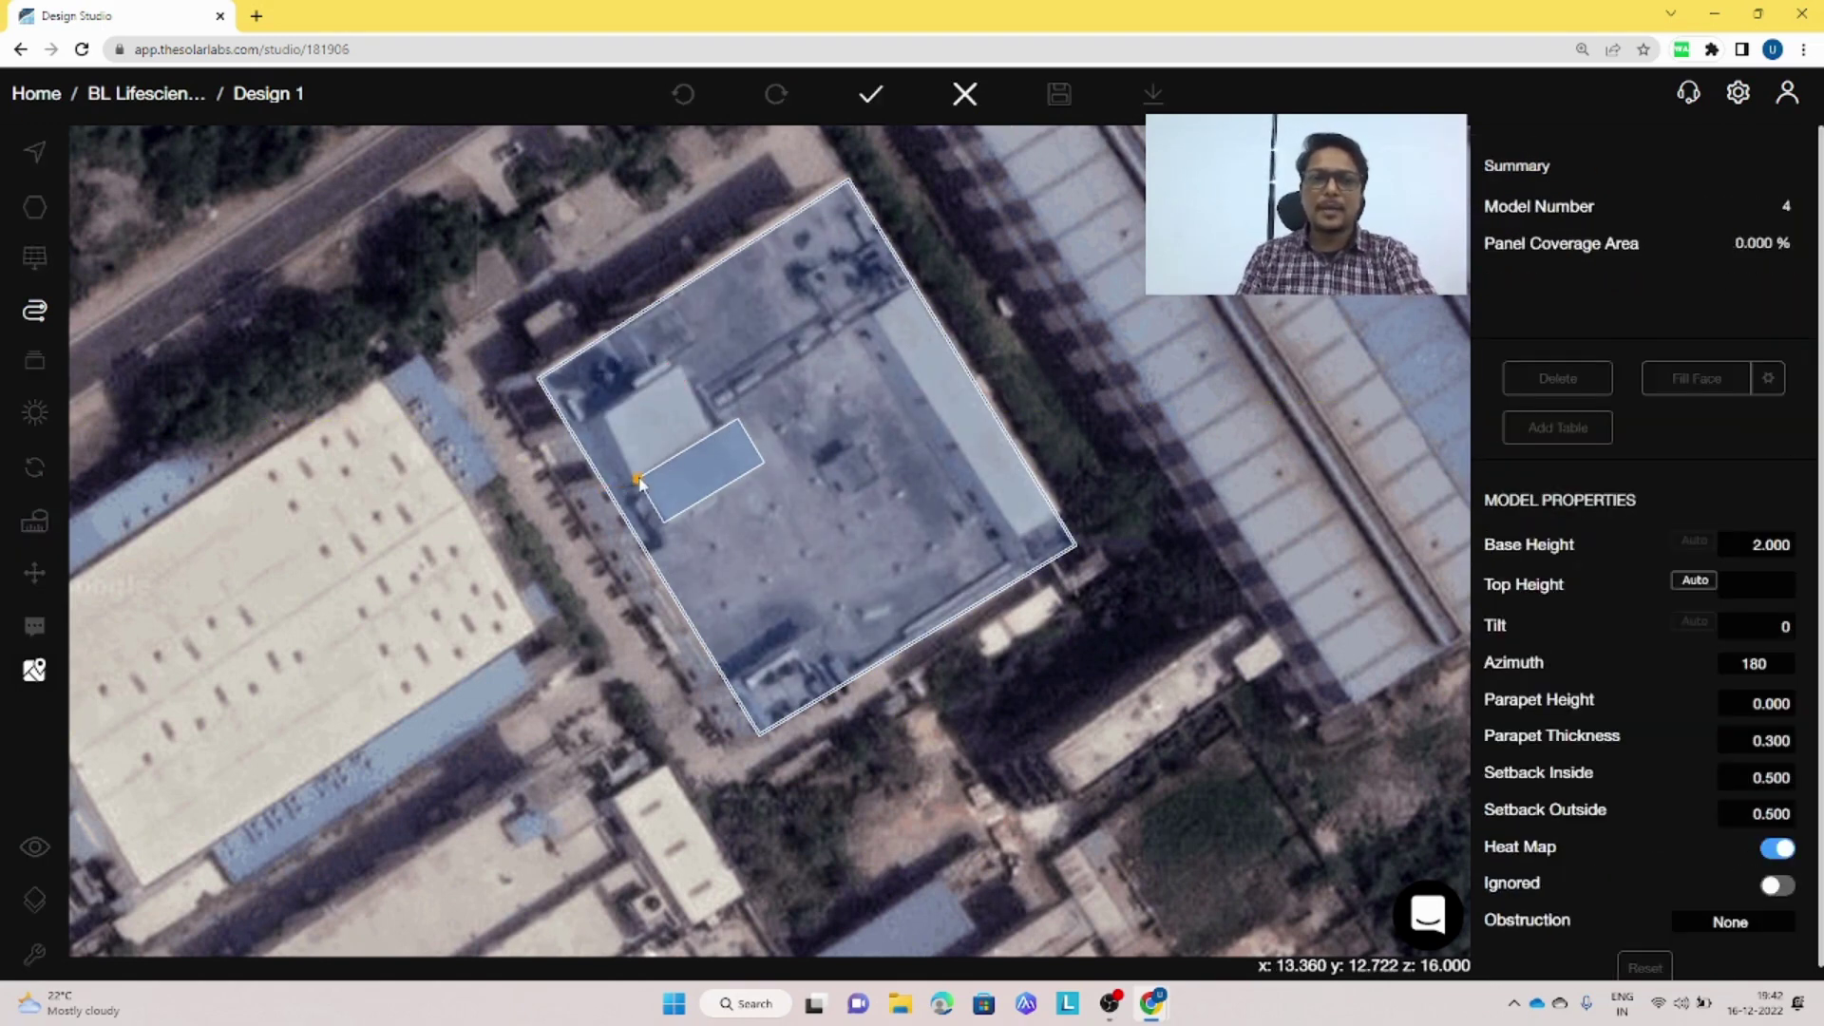
left_click(599, 416)
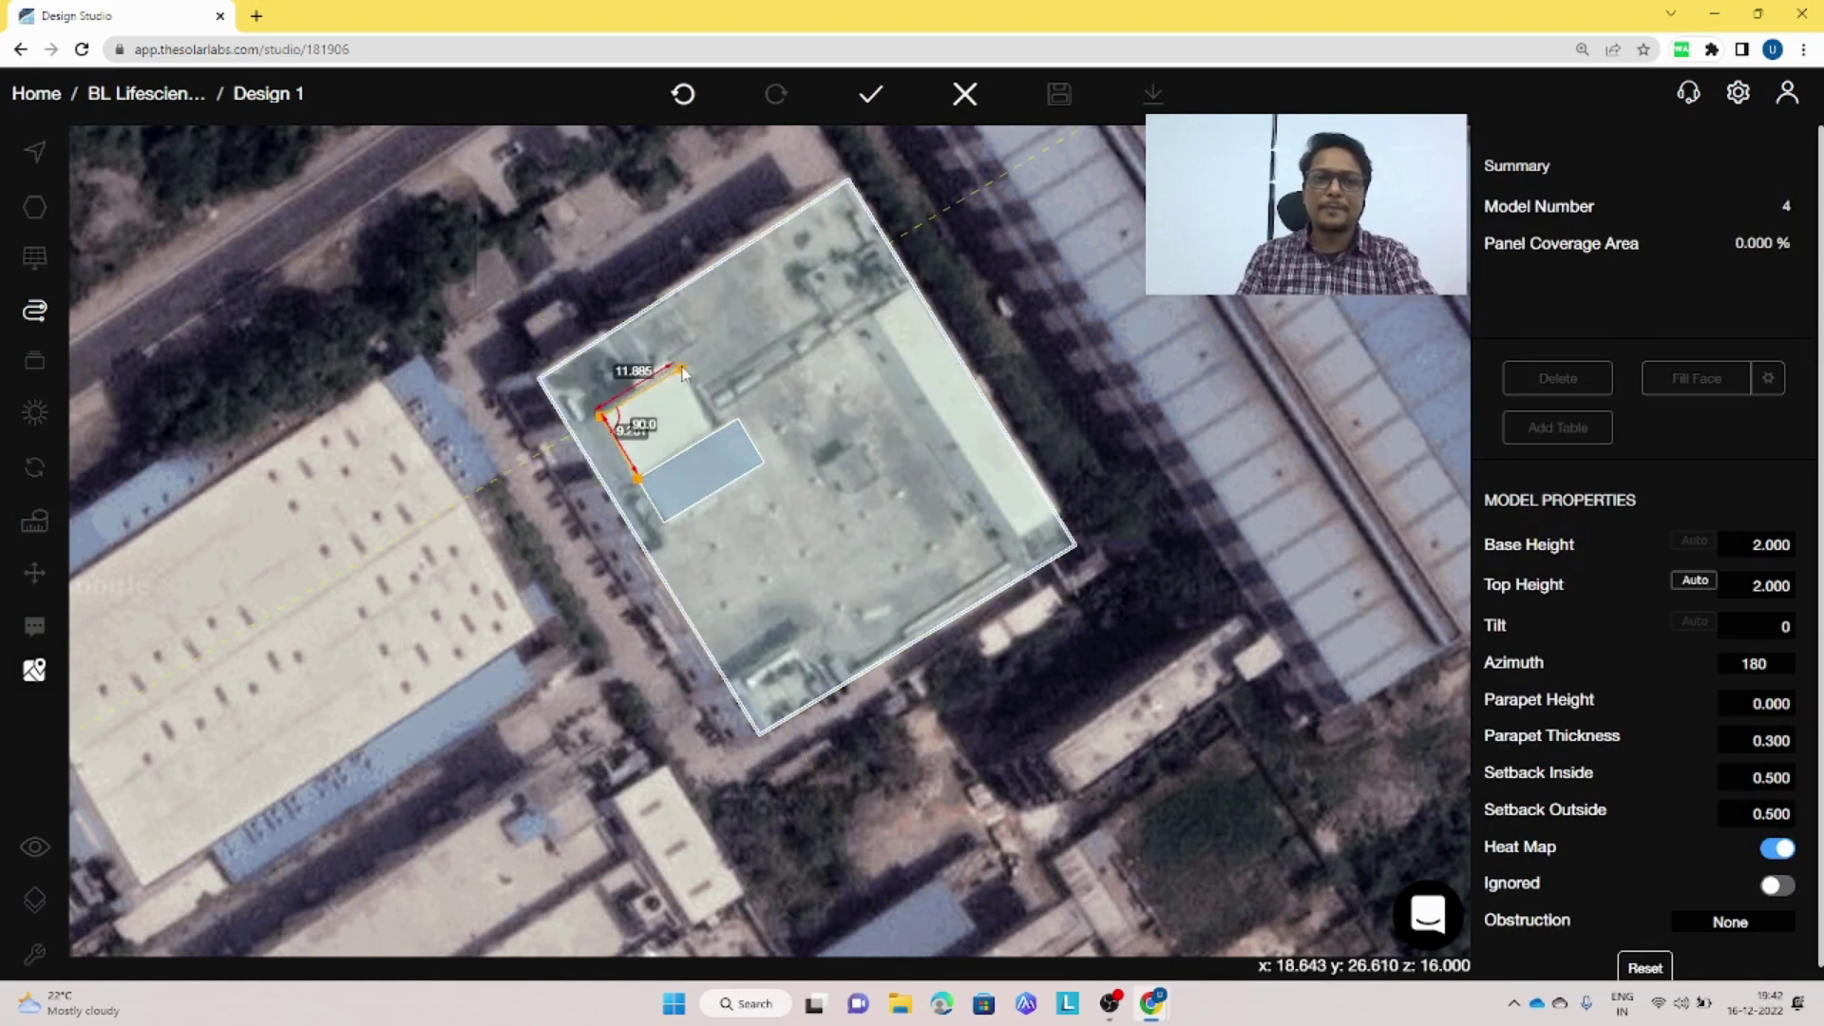
left_click(682, 368)
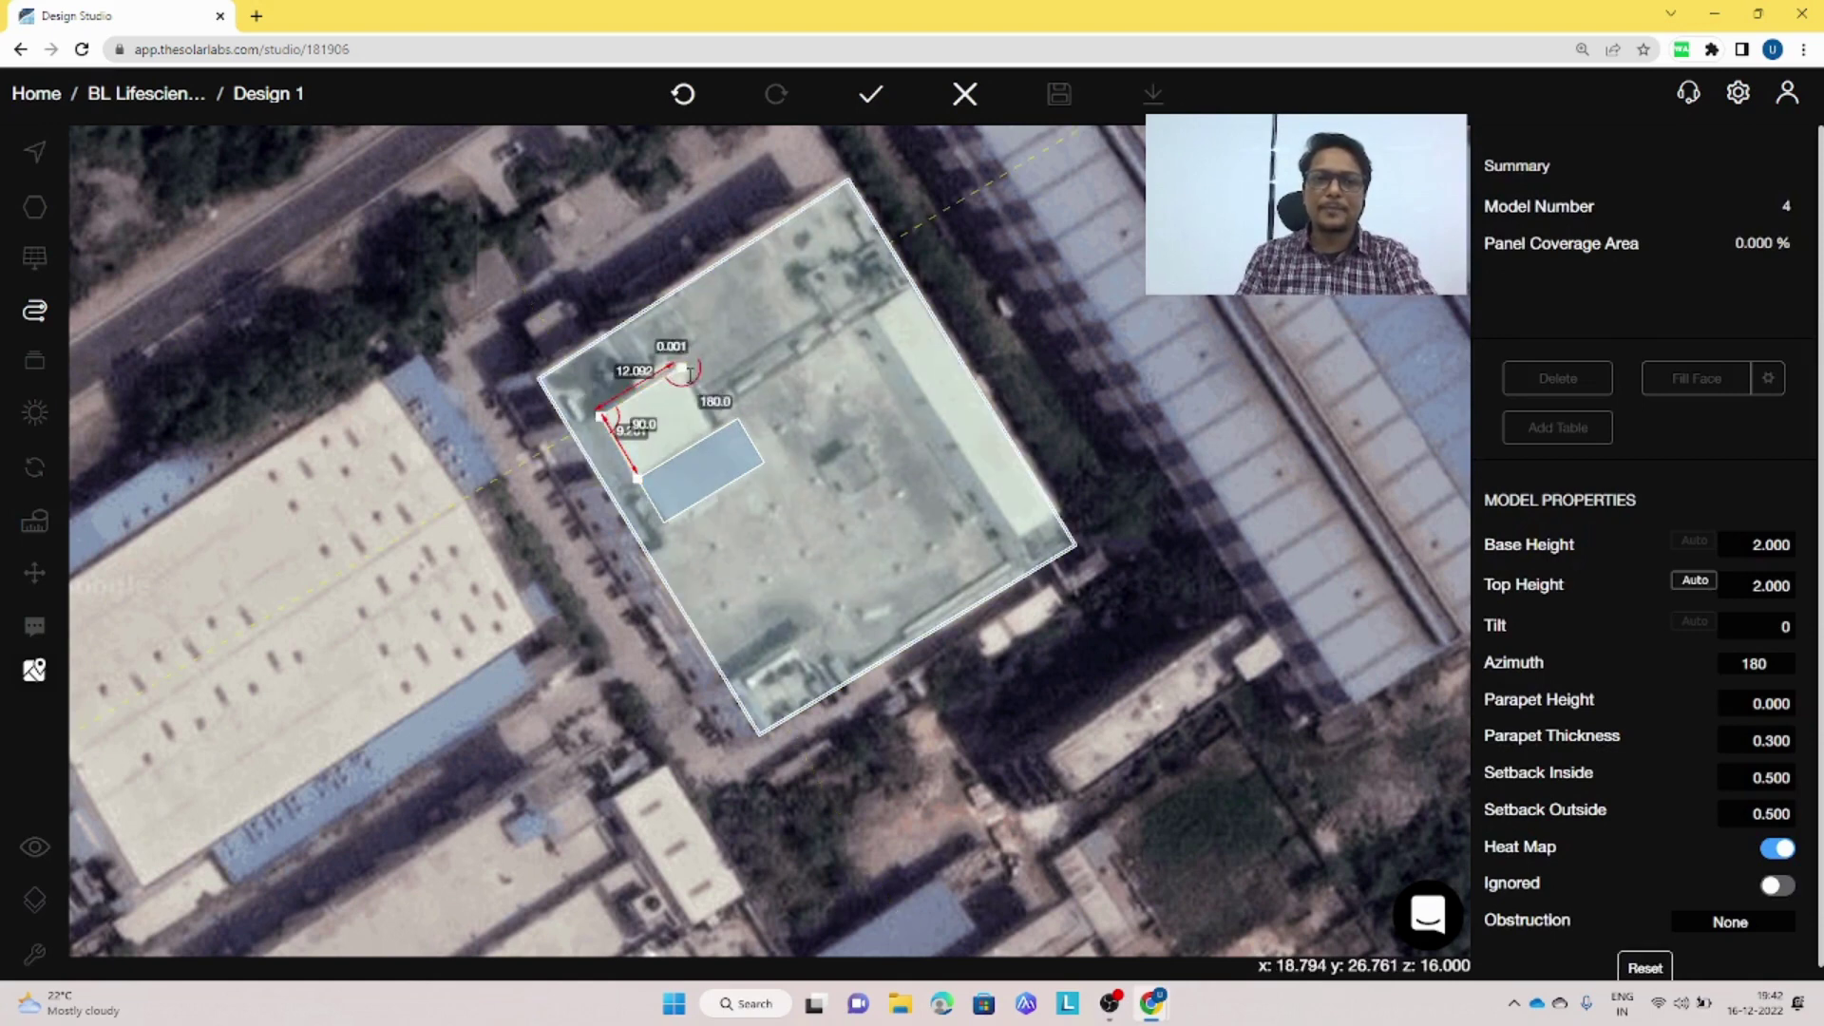
left_click(720, 430)
left_click(638, 480)
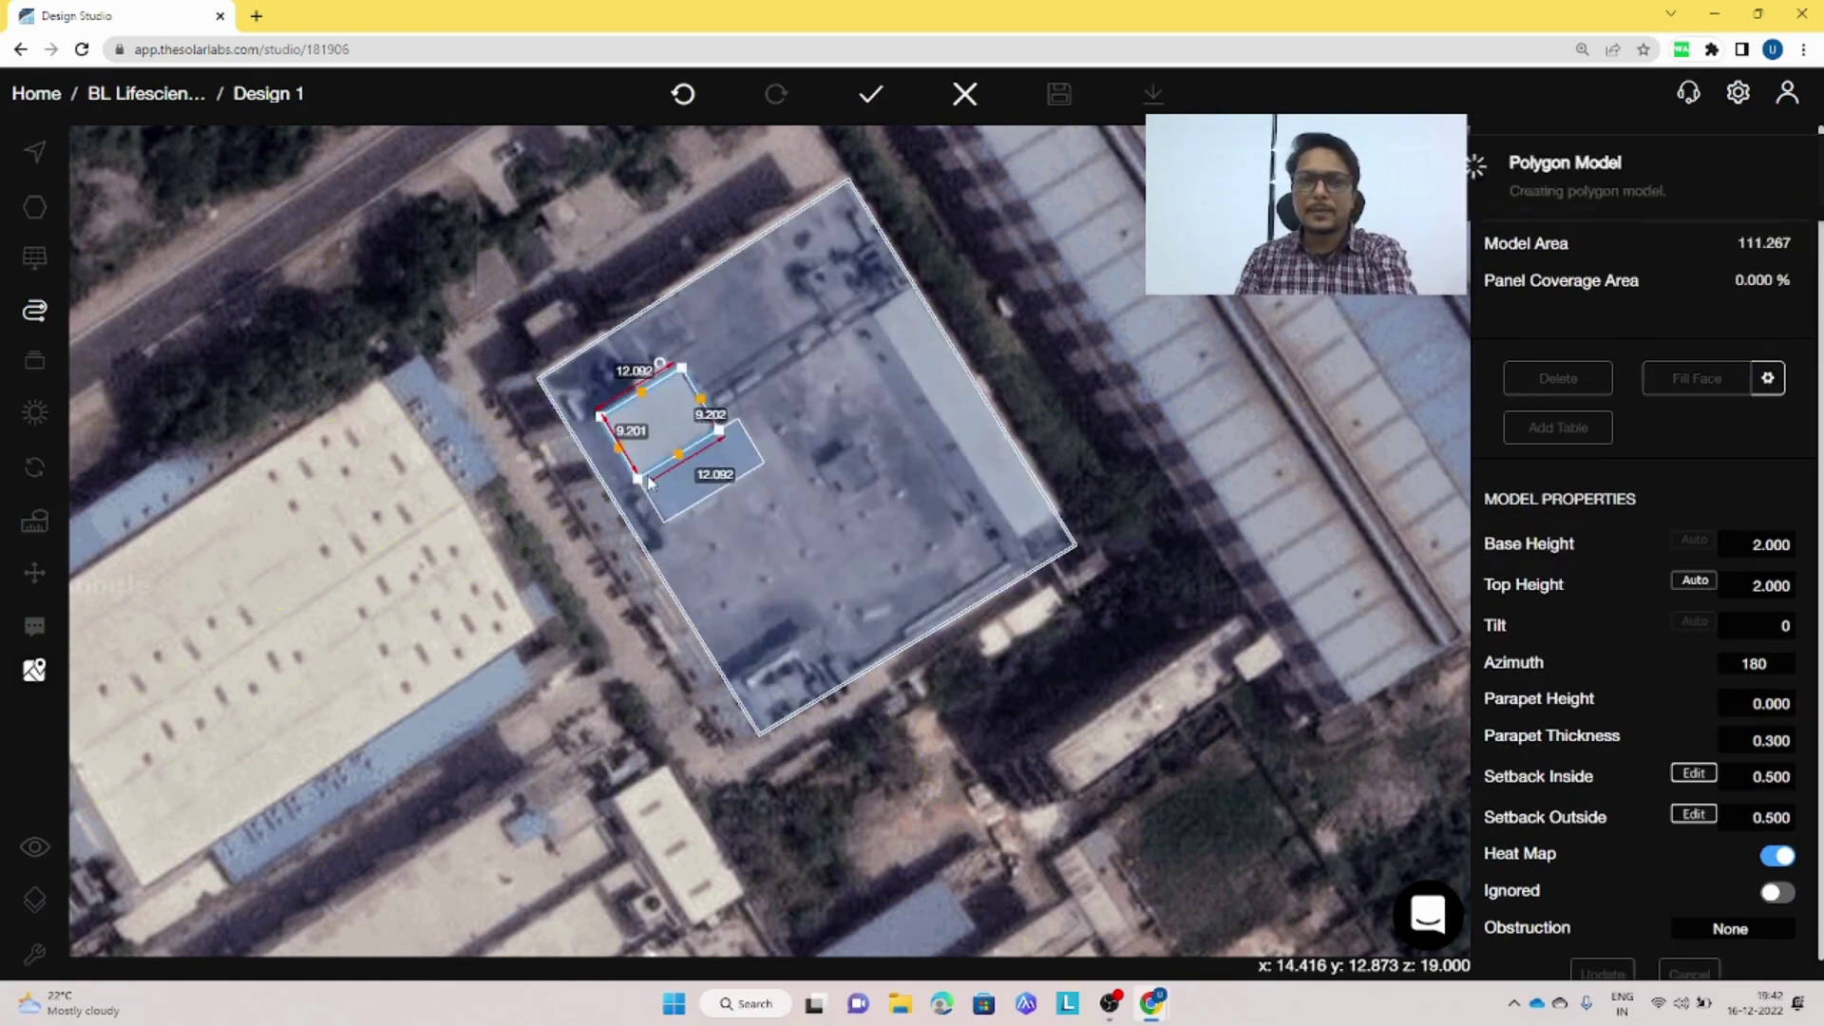
- Give the adjoining rooftop structure an azimuth of 149.05, a base height of 3 and a tilt of 15, and apply the properties
left_click(1759, 667)
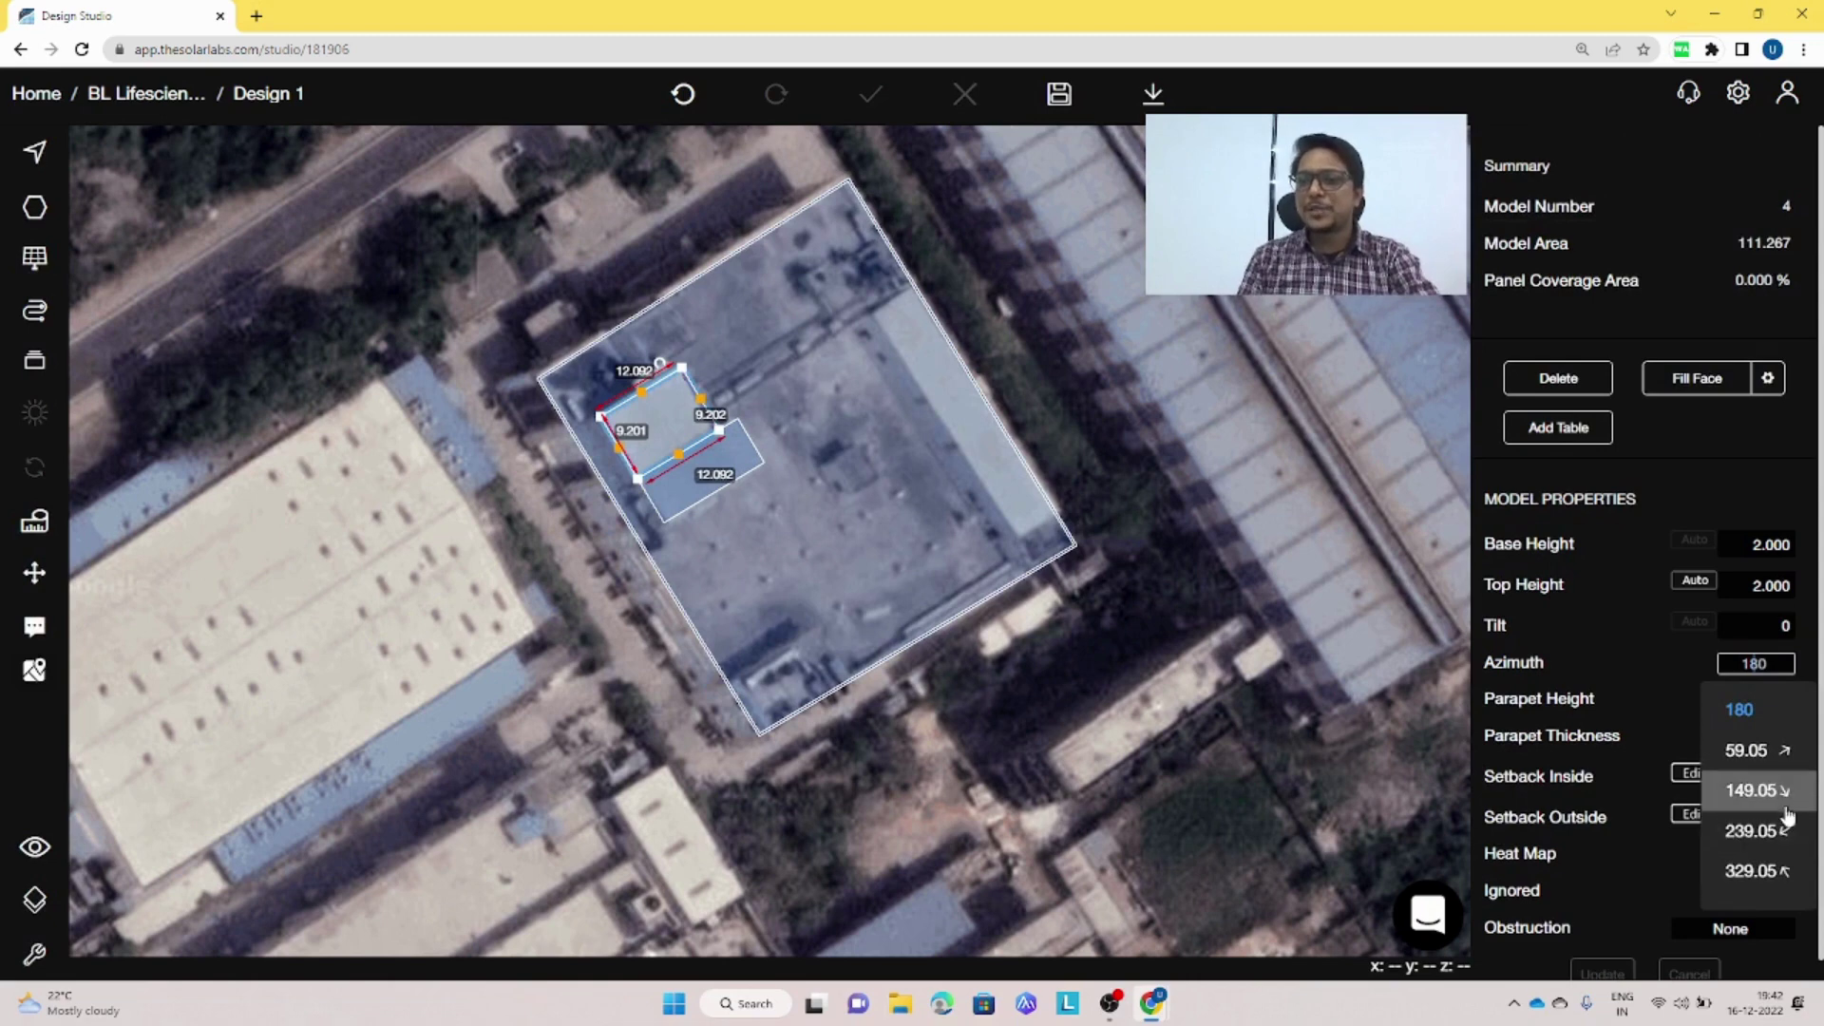
left_click(1753, 791)
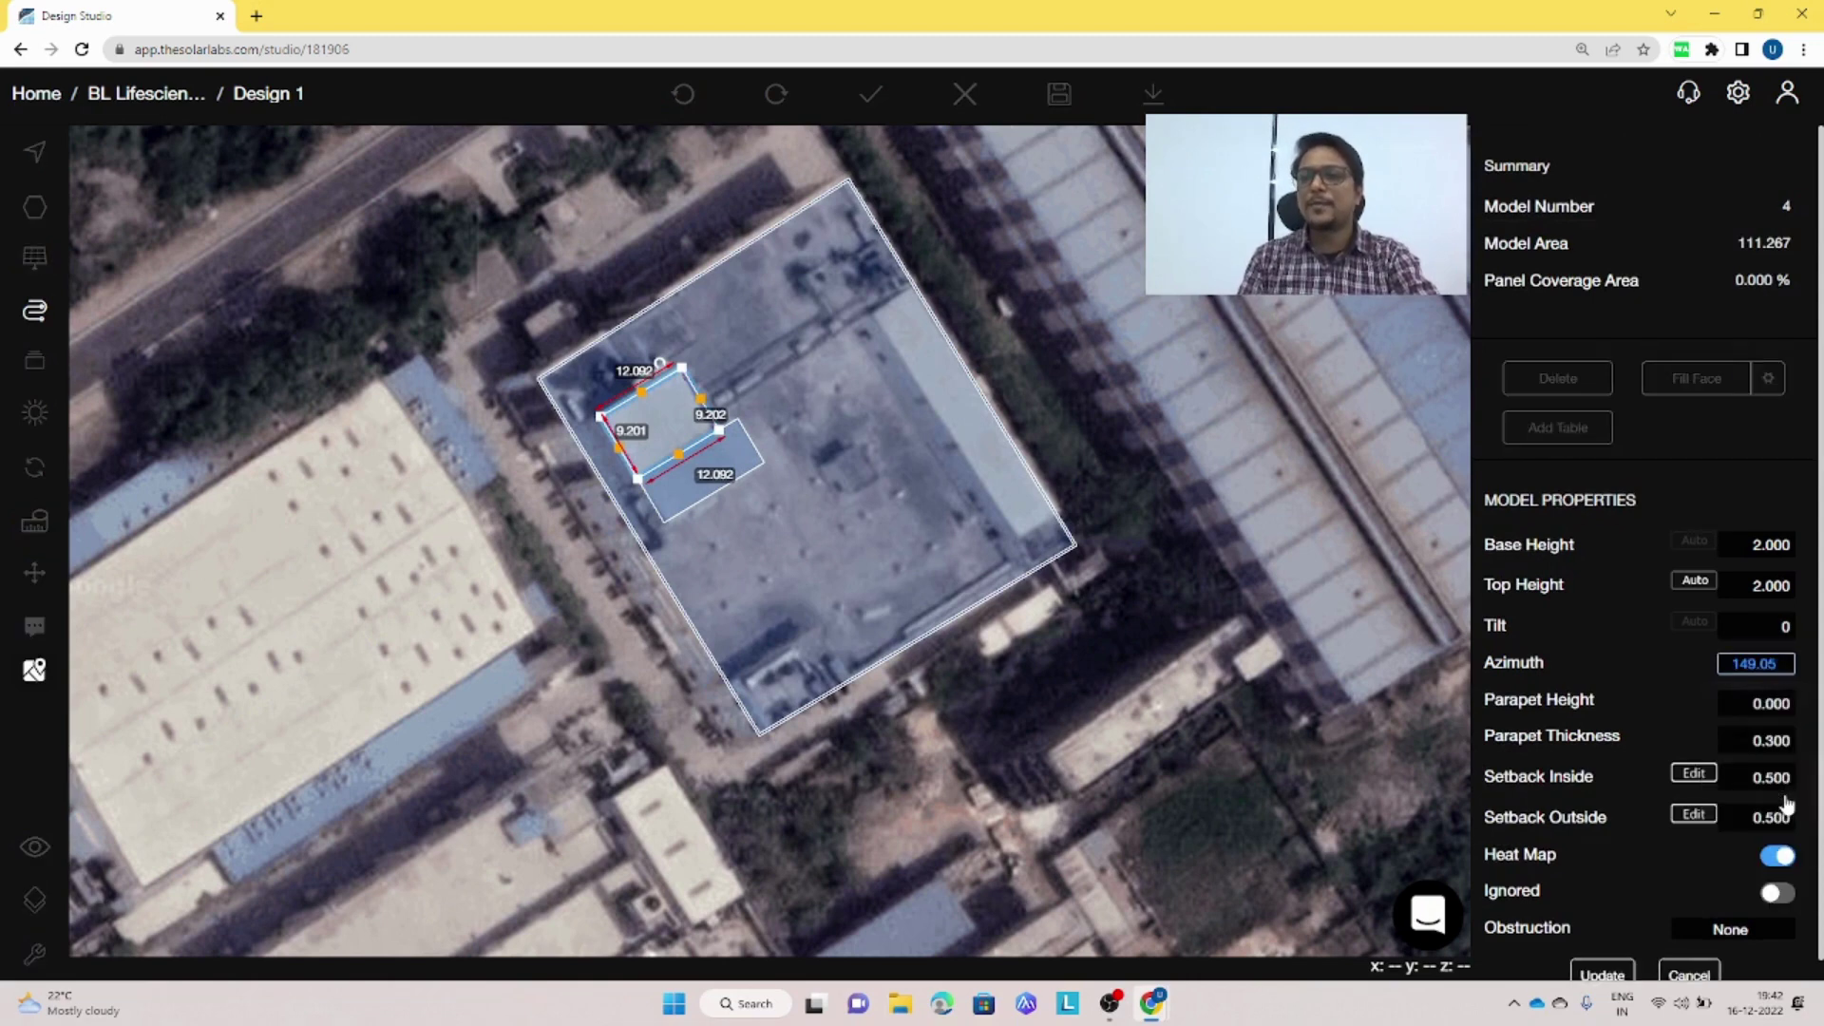
left_click(1770, 545)
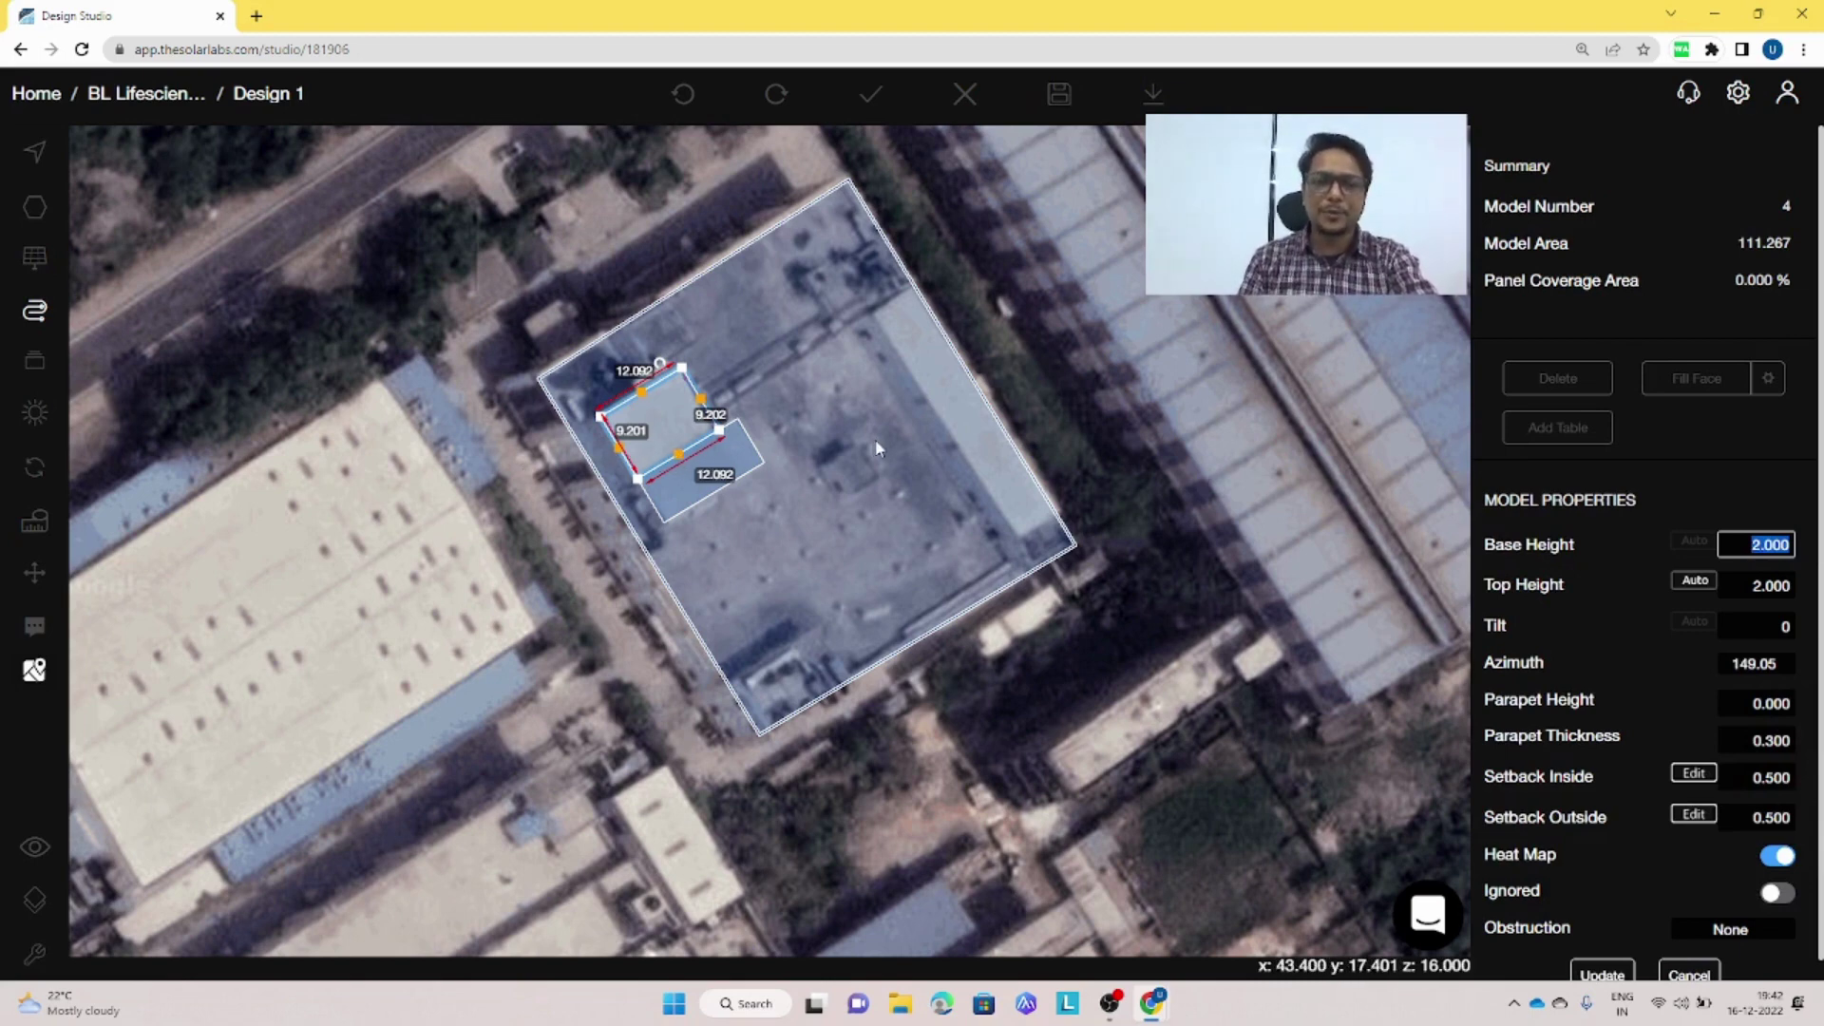
type("3")
left_click(1758, 627)
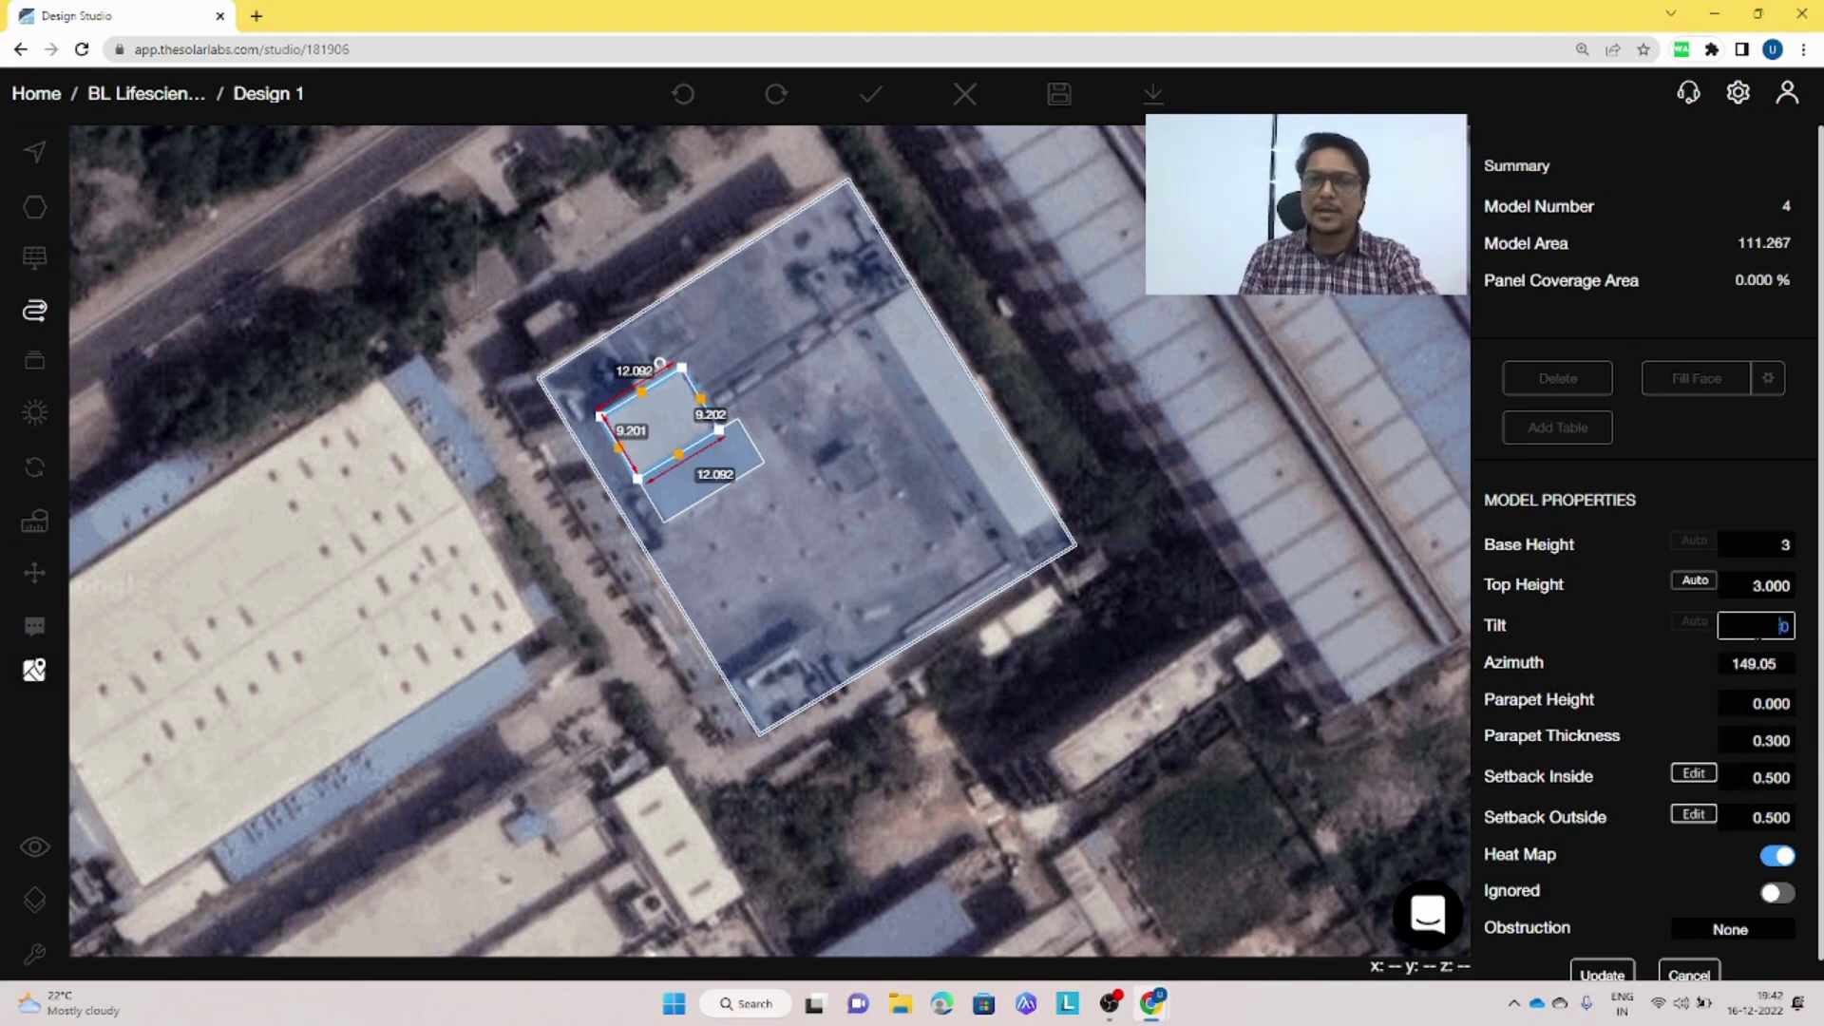
type("15")
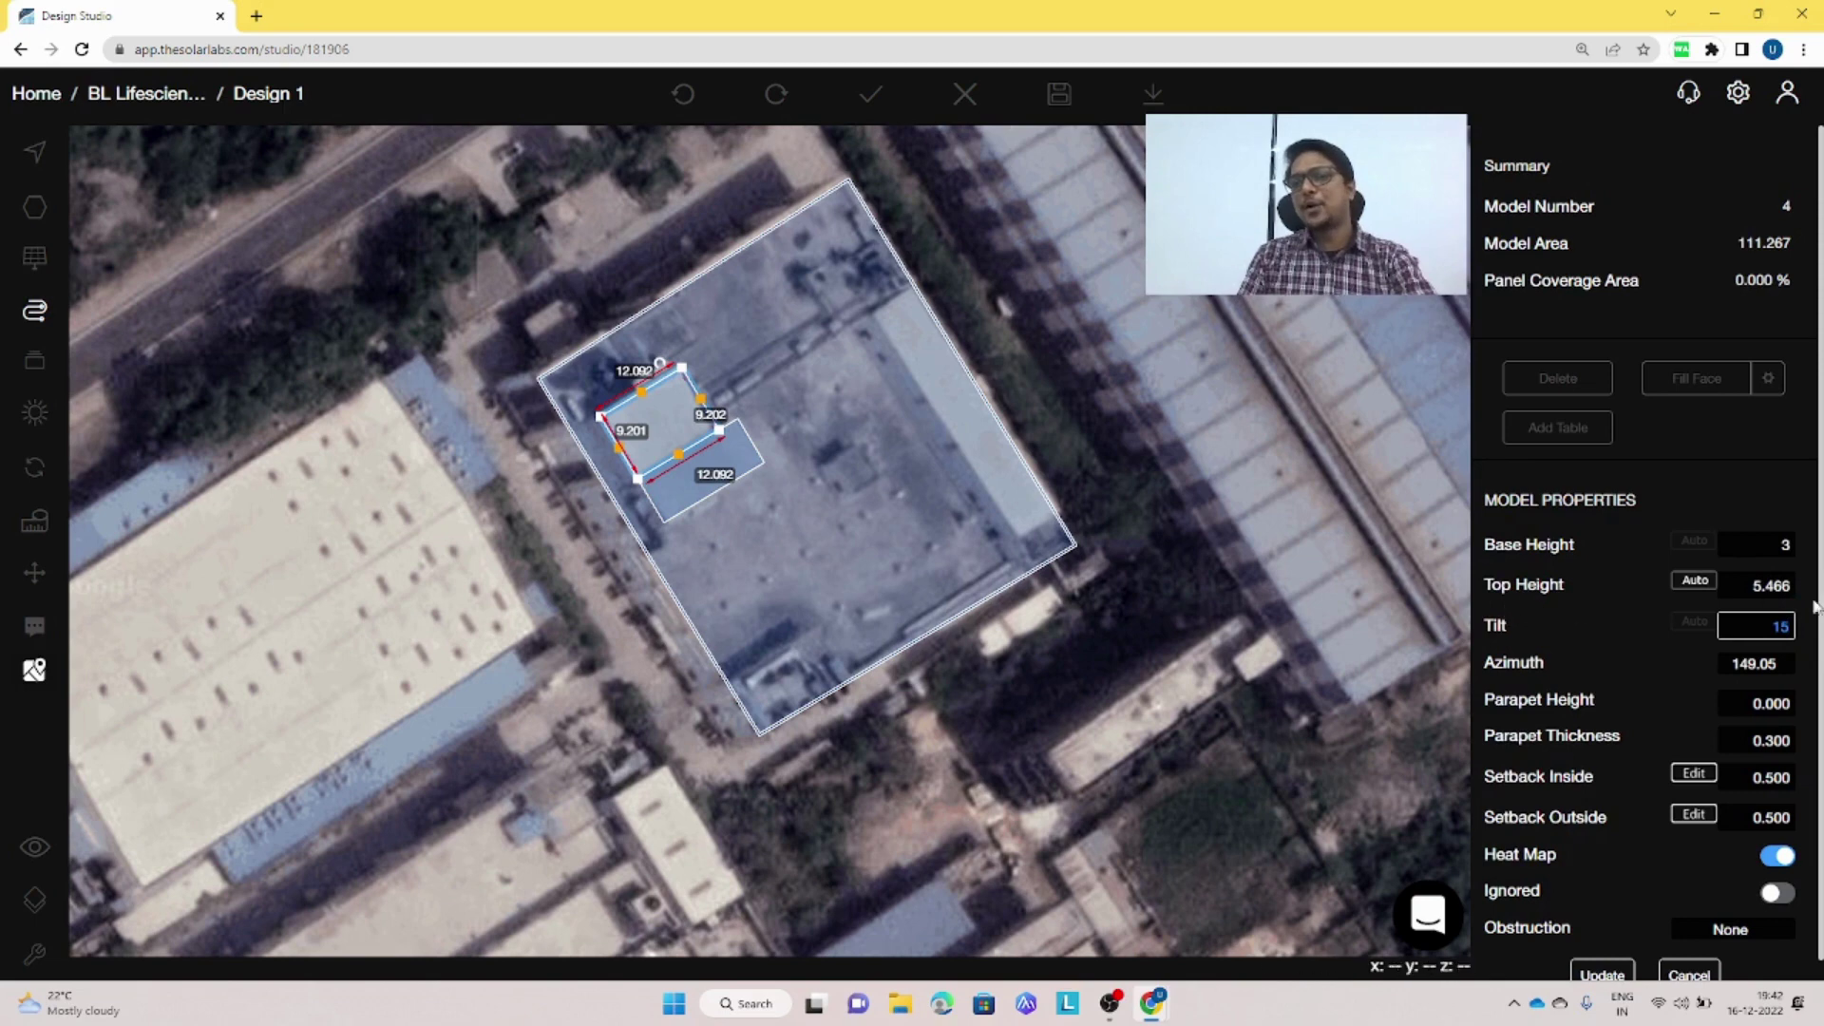
left_click(1612, 979)
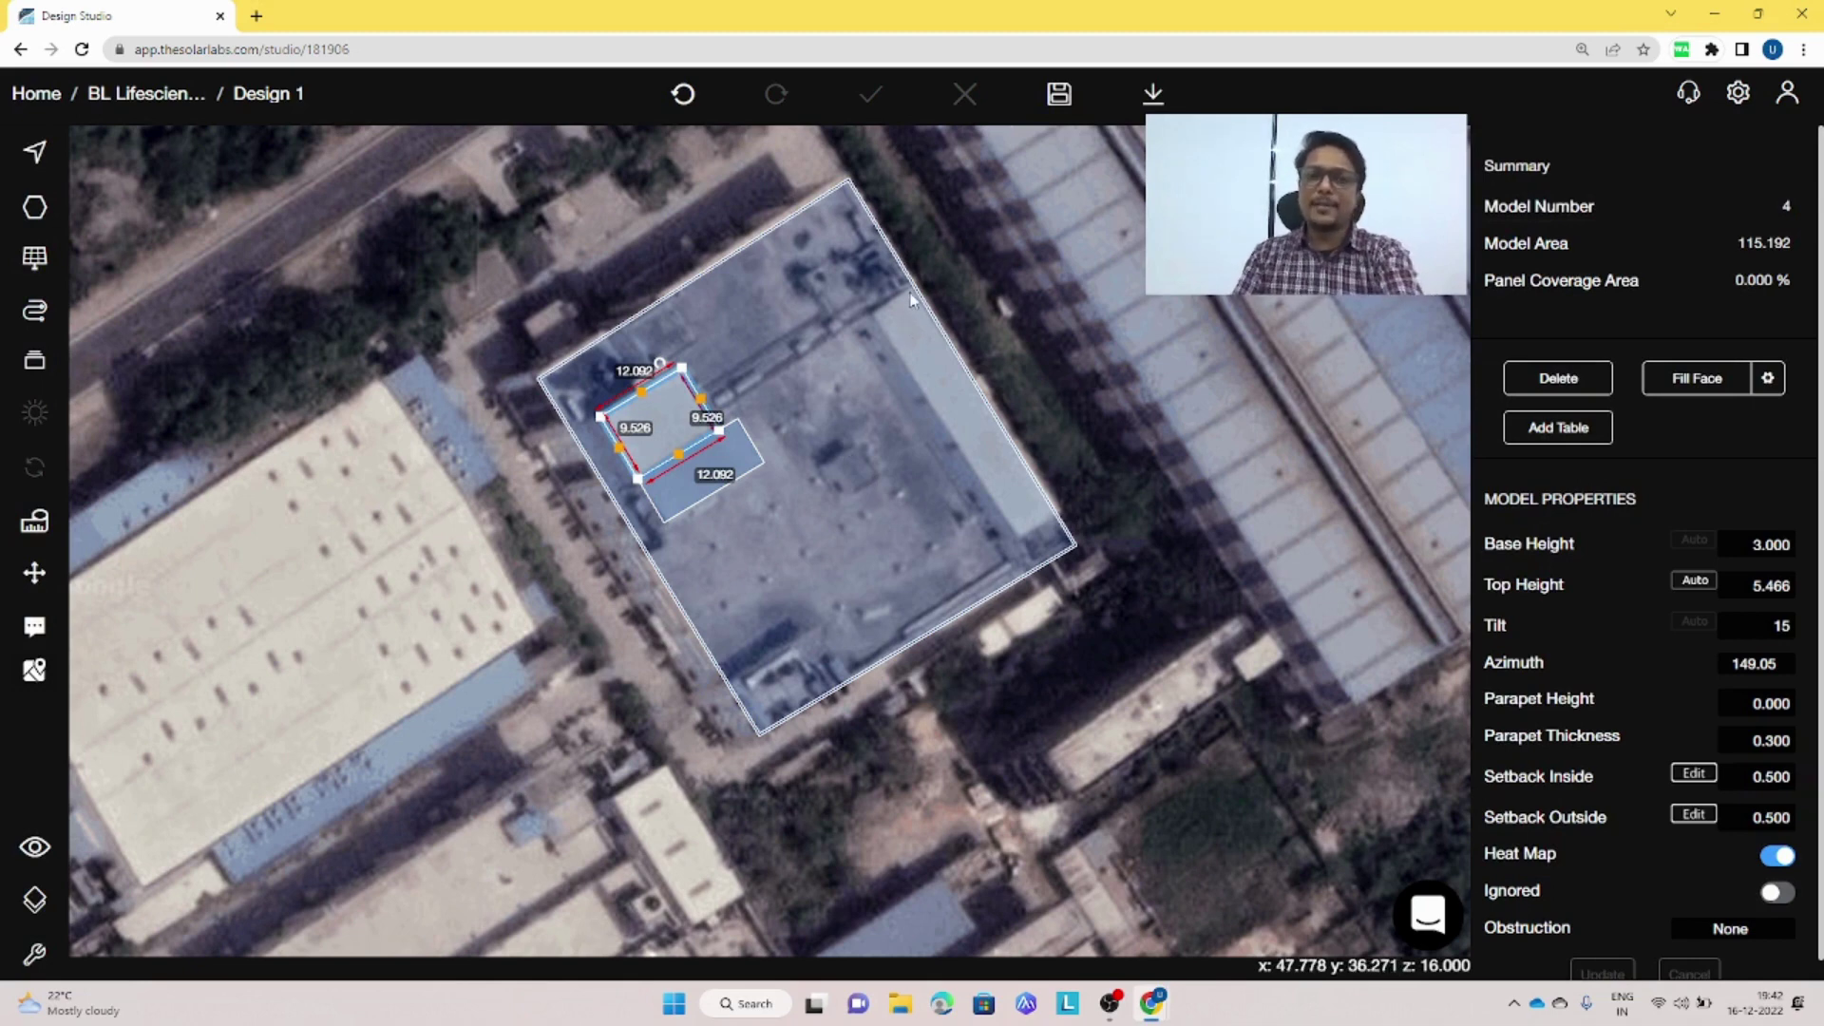
- Draw a four-corner polygon over the long light strip along the roof's eastern edge, about 34.4 by 6.1
key("p")
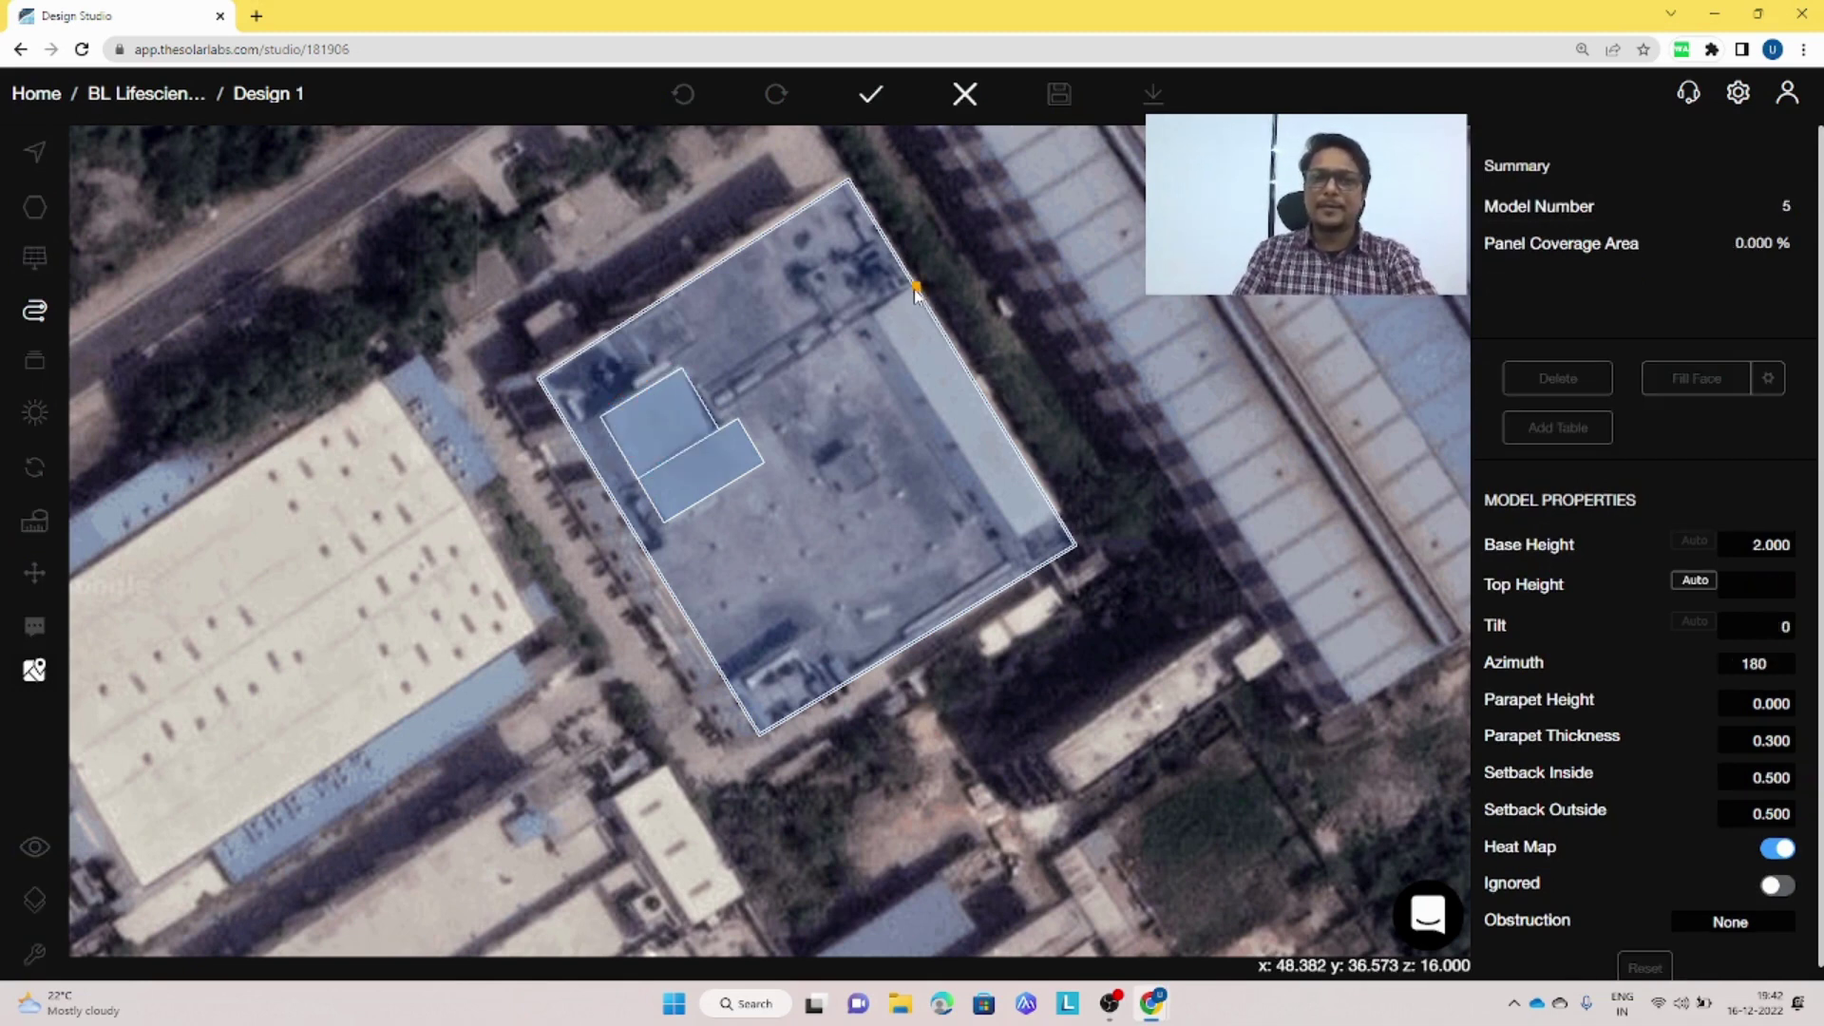
left_click(875, 311)
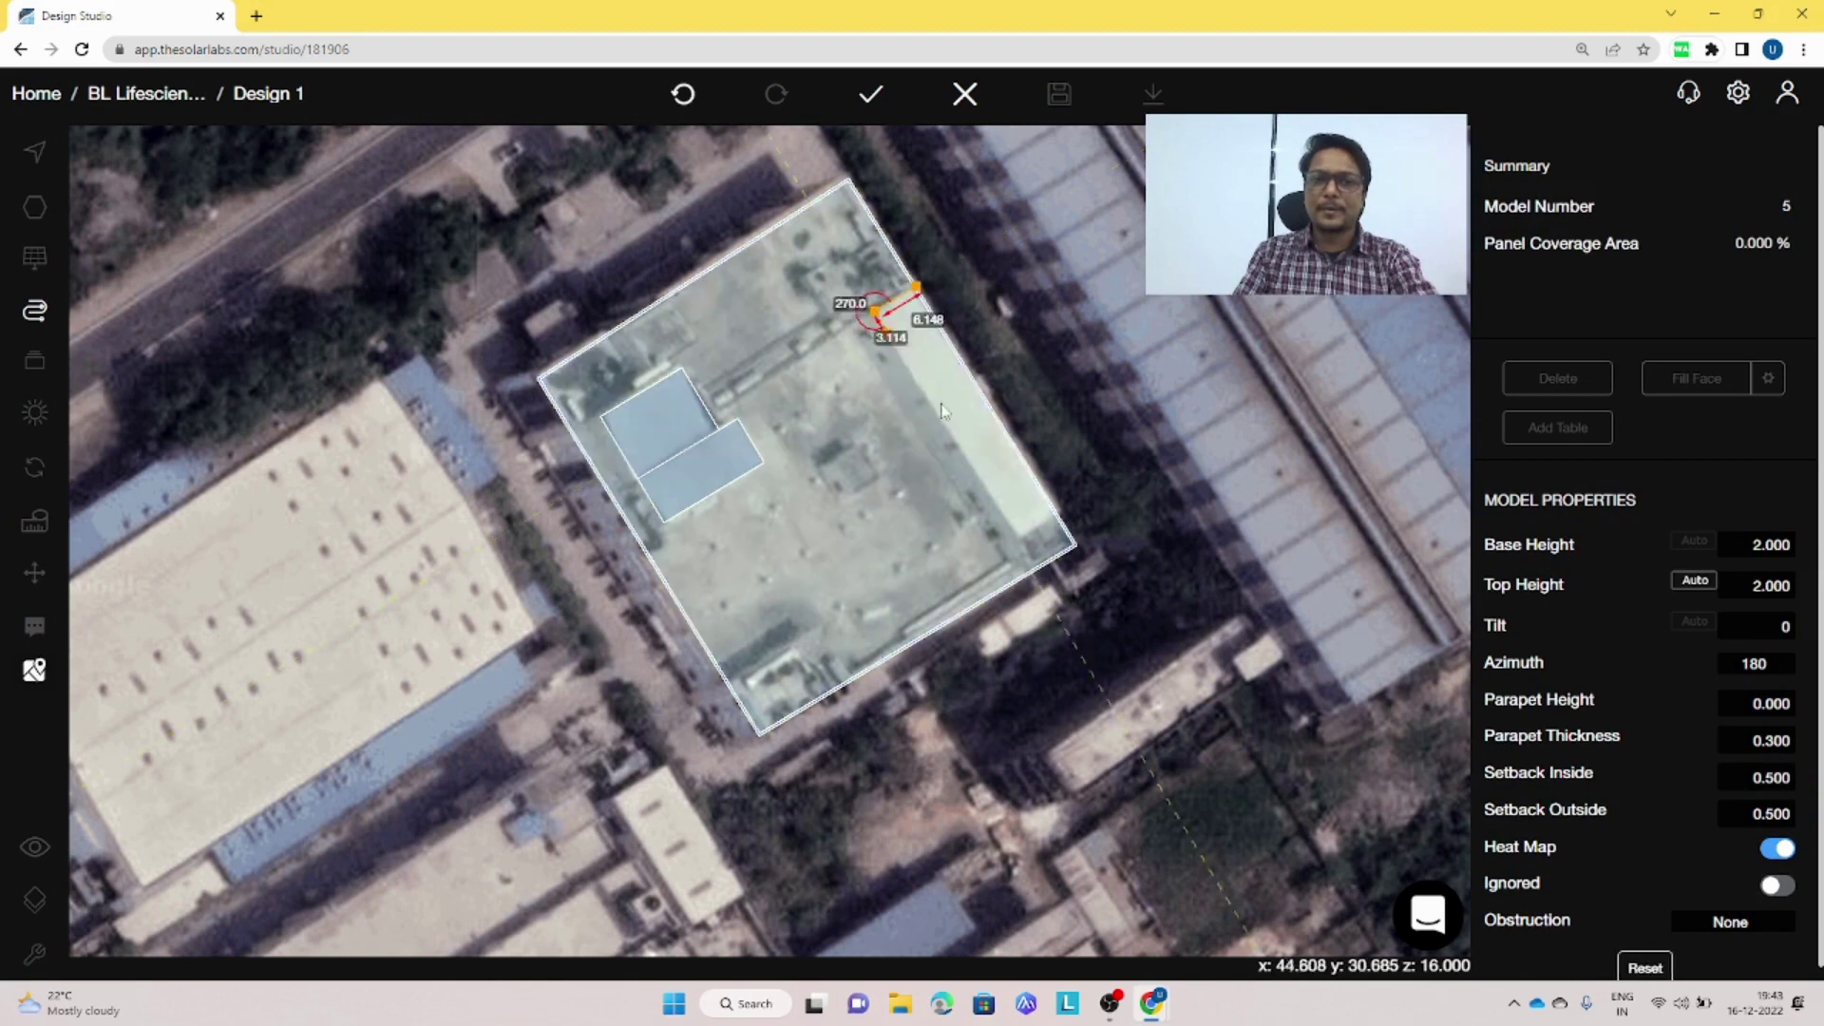
left_click(1015, 543)
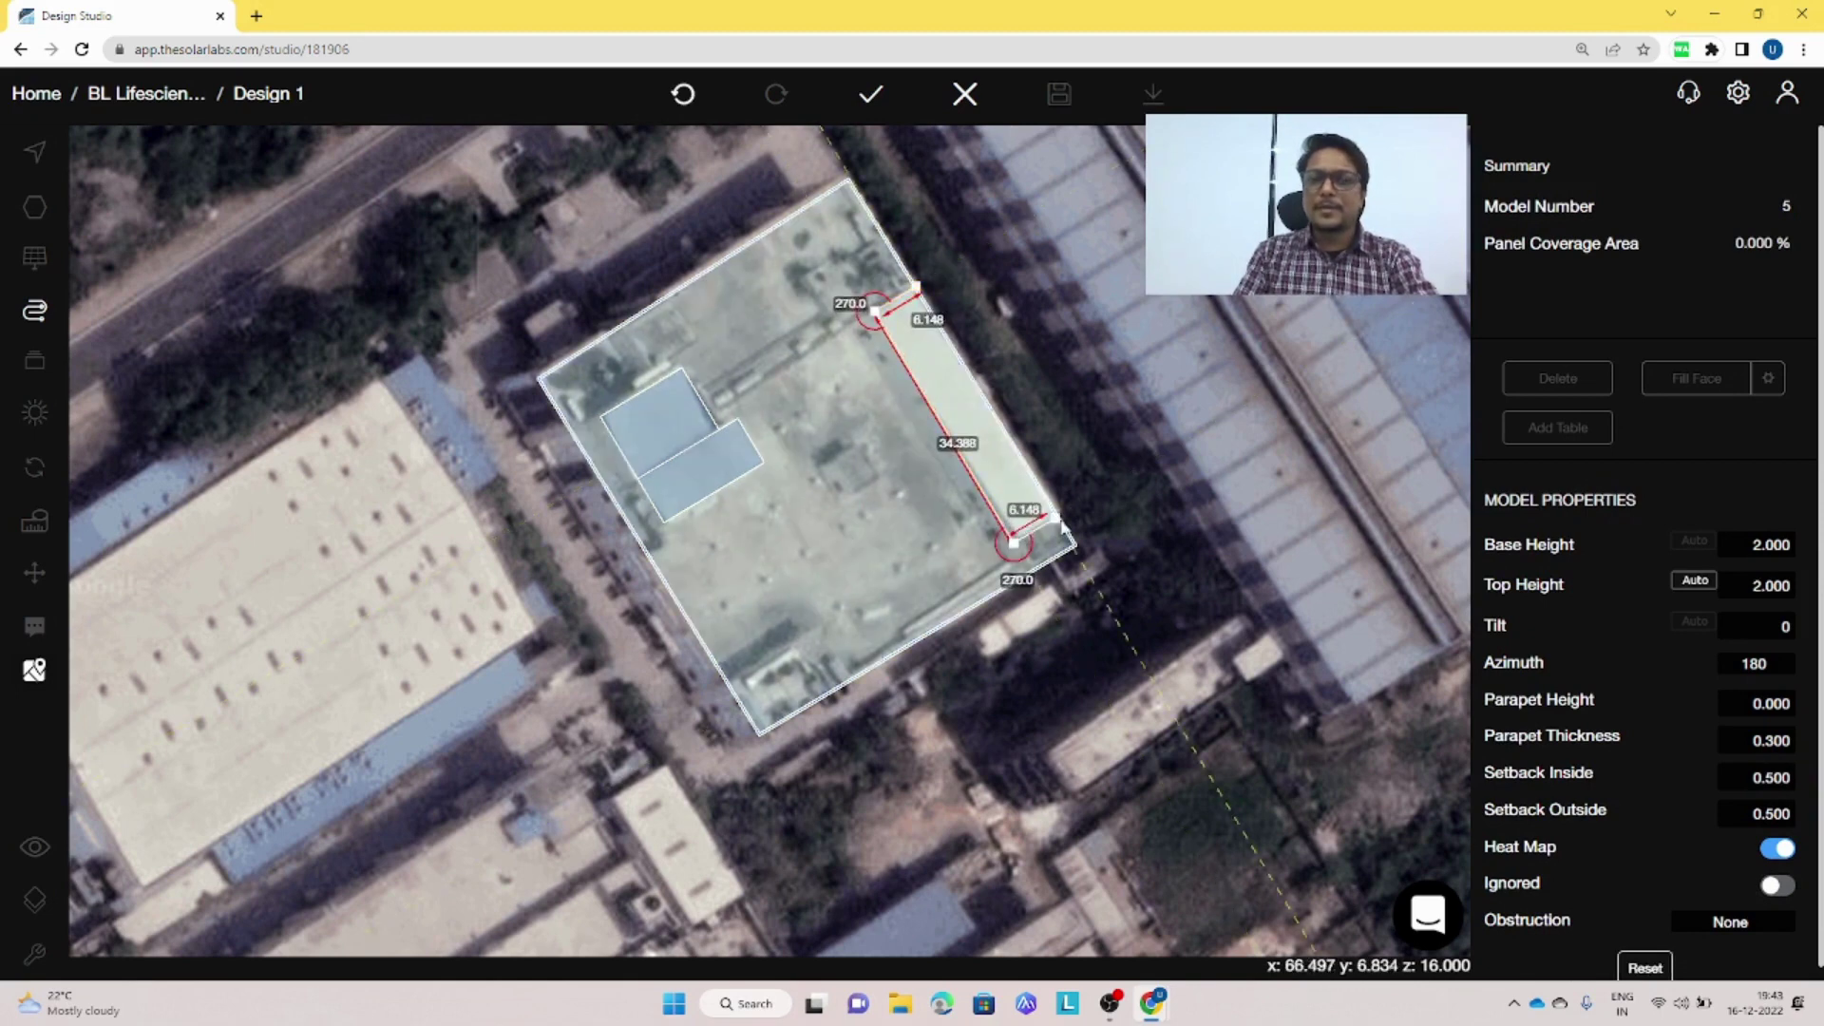
left_click(1056, 517)
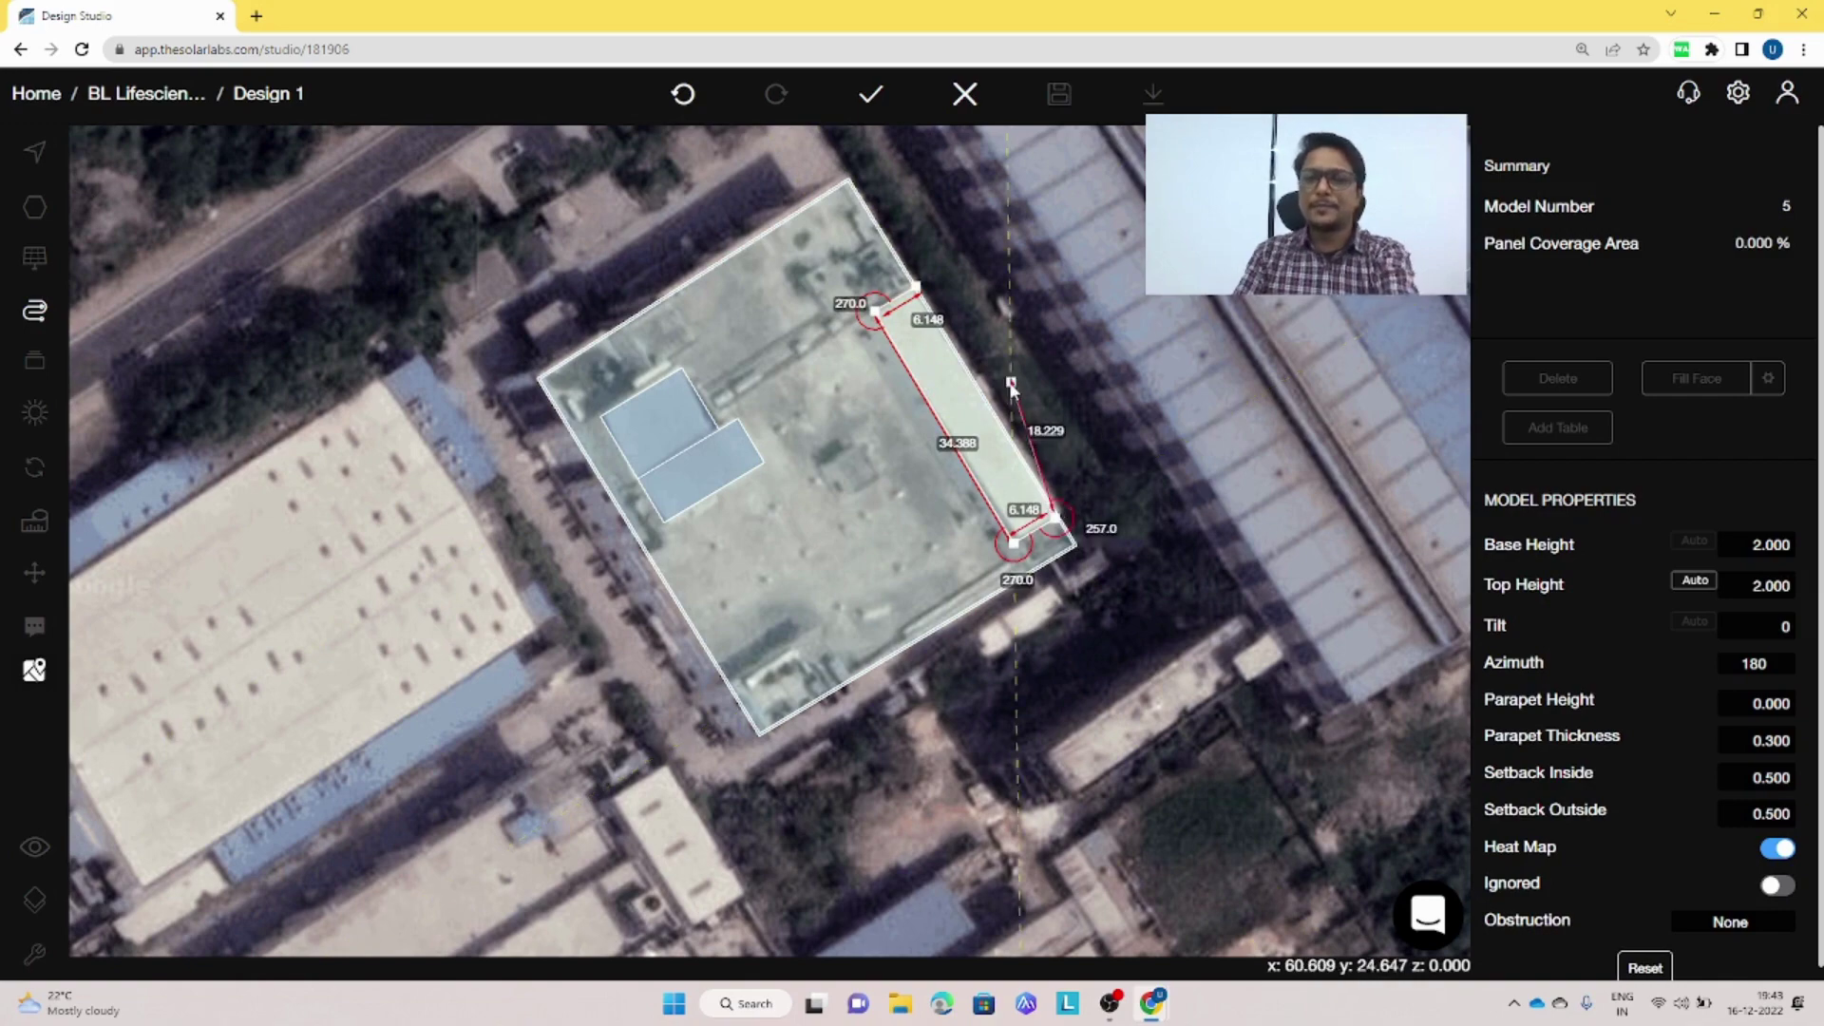
key("Return")
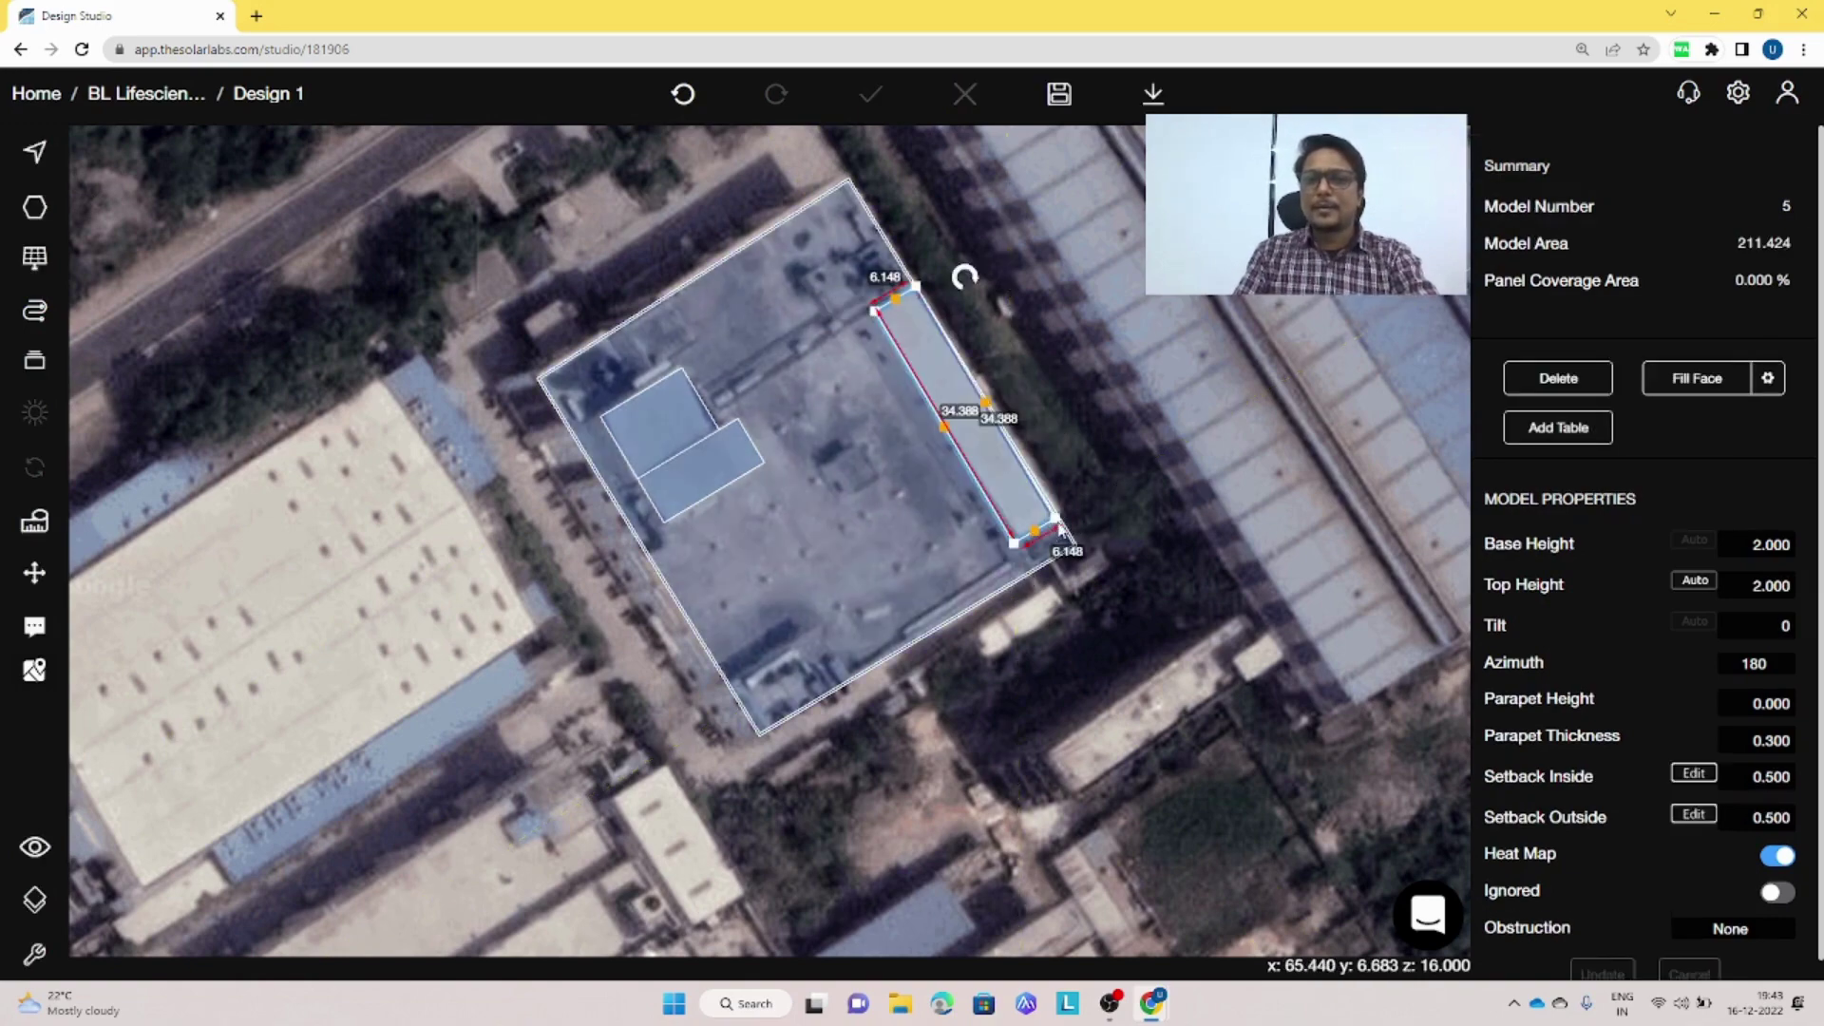
- Move the long strip's southeast corner outward to the roof edge, making its short southern side about 6.7
scroll(999, 484, "up", 5)
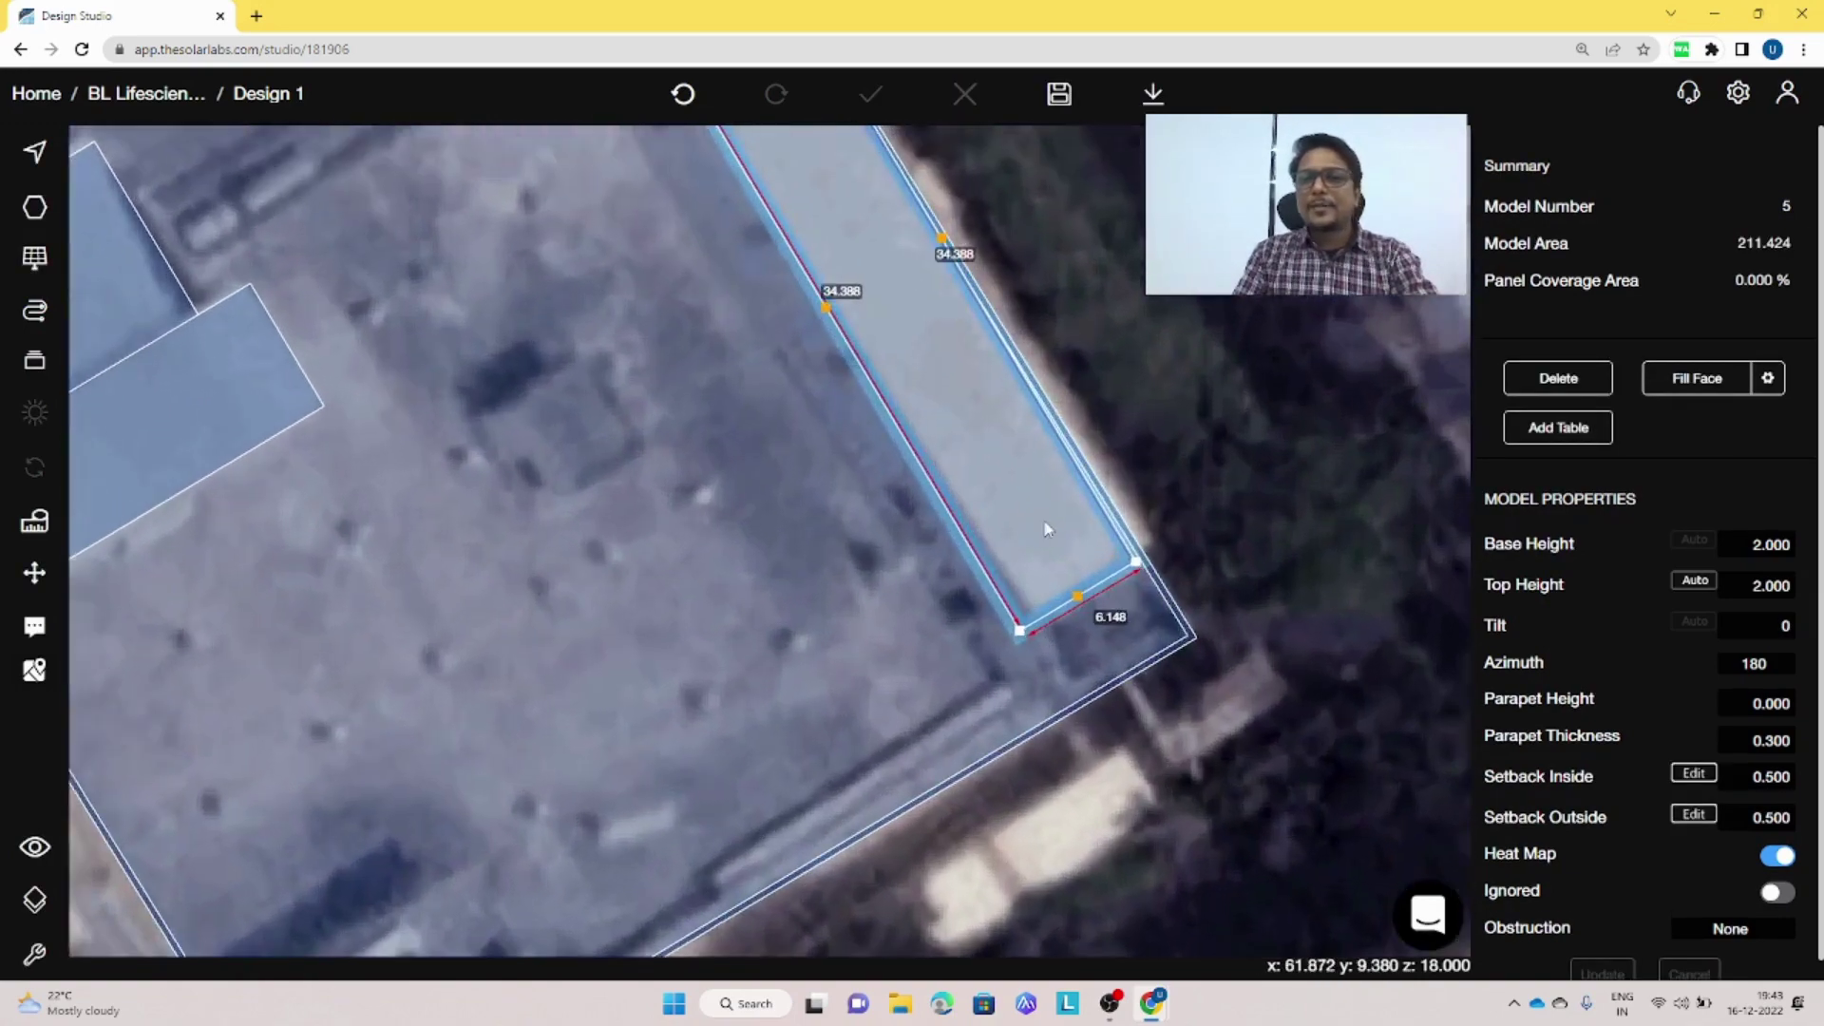
scroll(1046, 528, "up", 1)
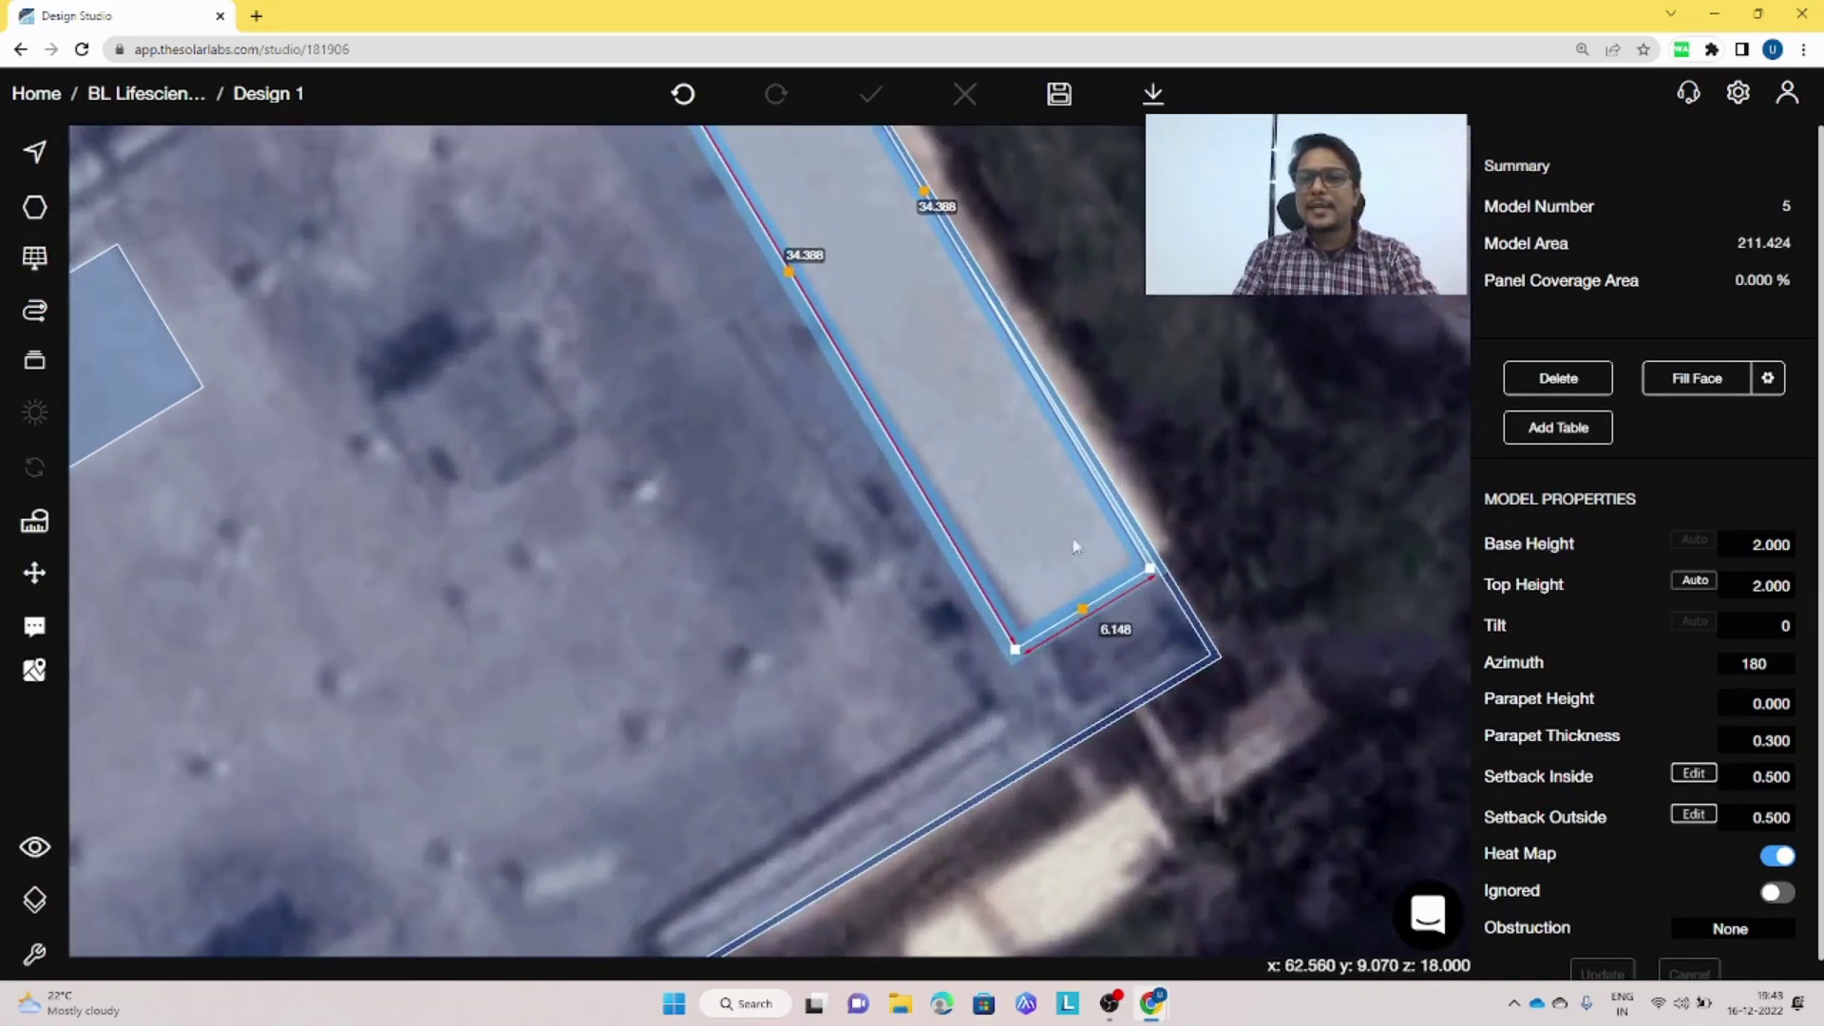
left_click(1151, 570)
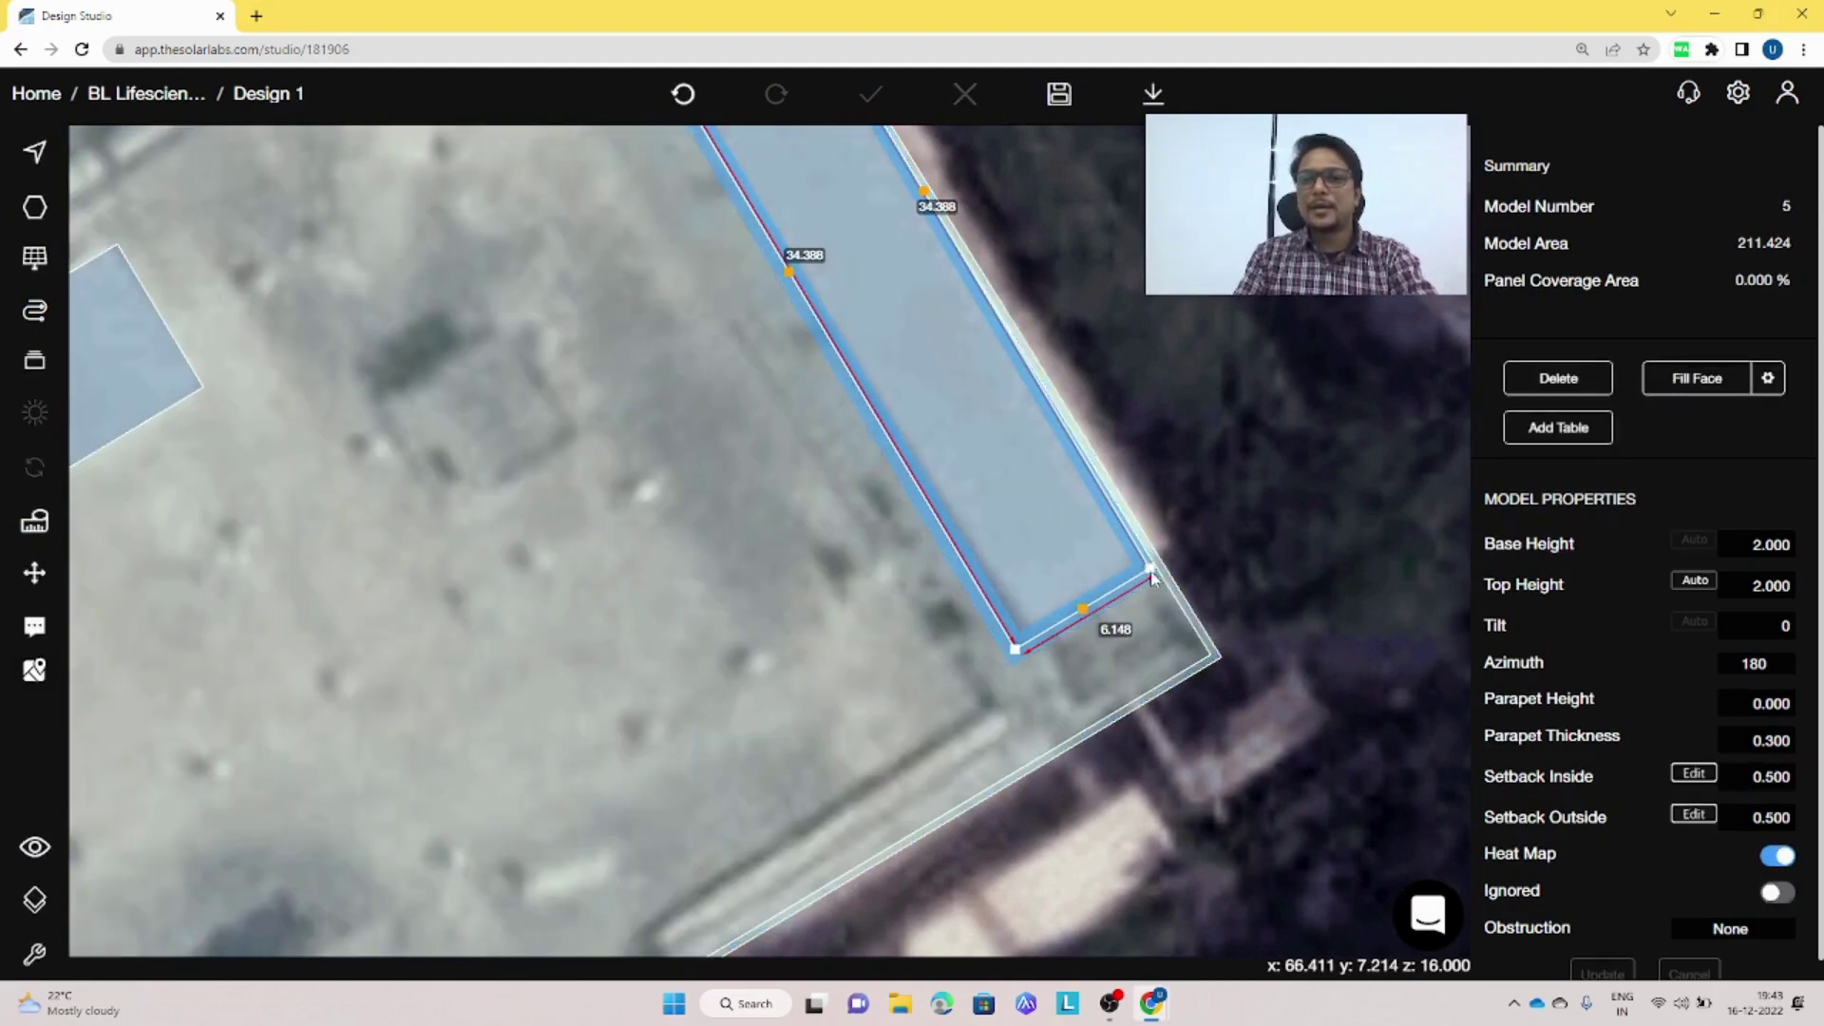
left_click_drag(1151, 572, 1165, 561)
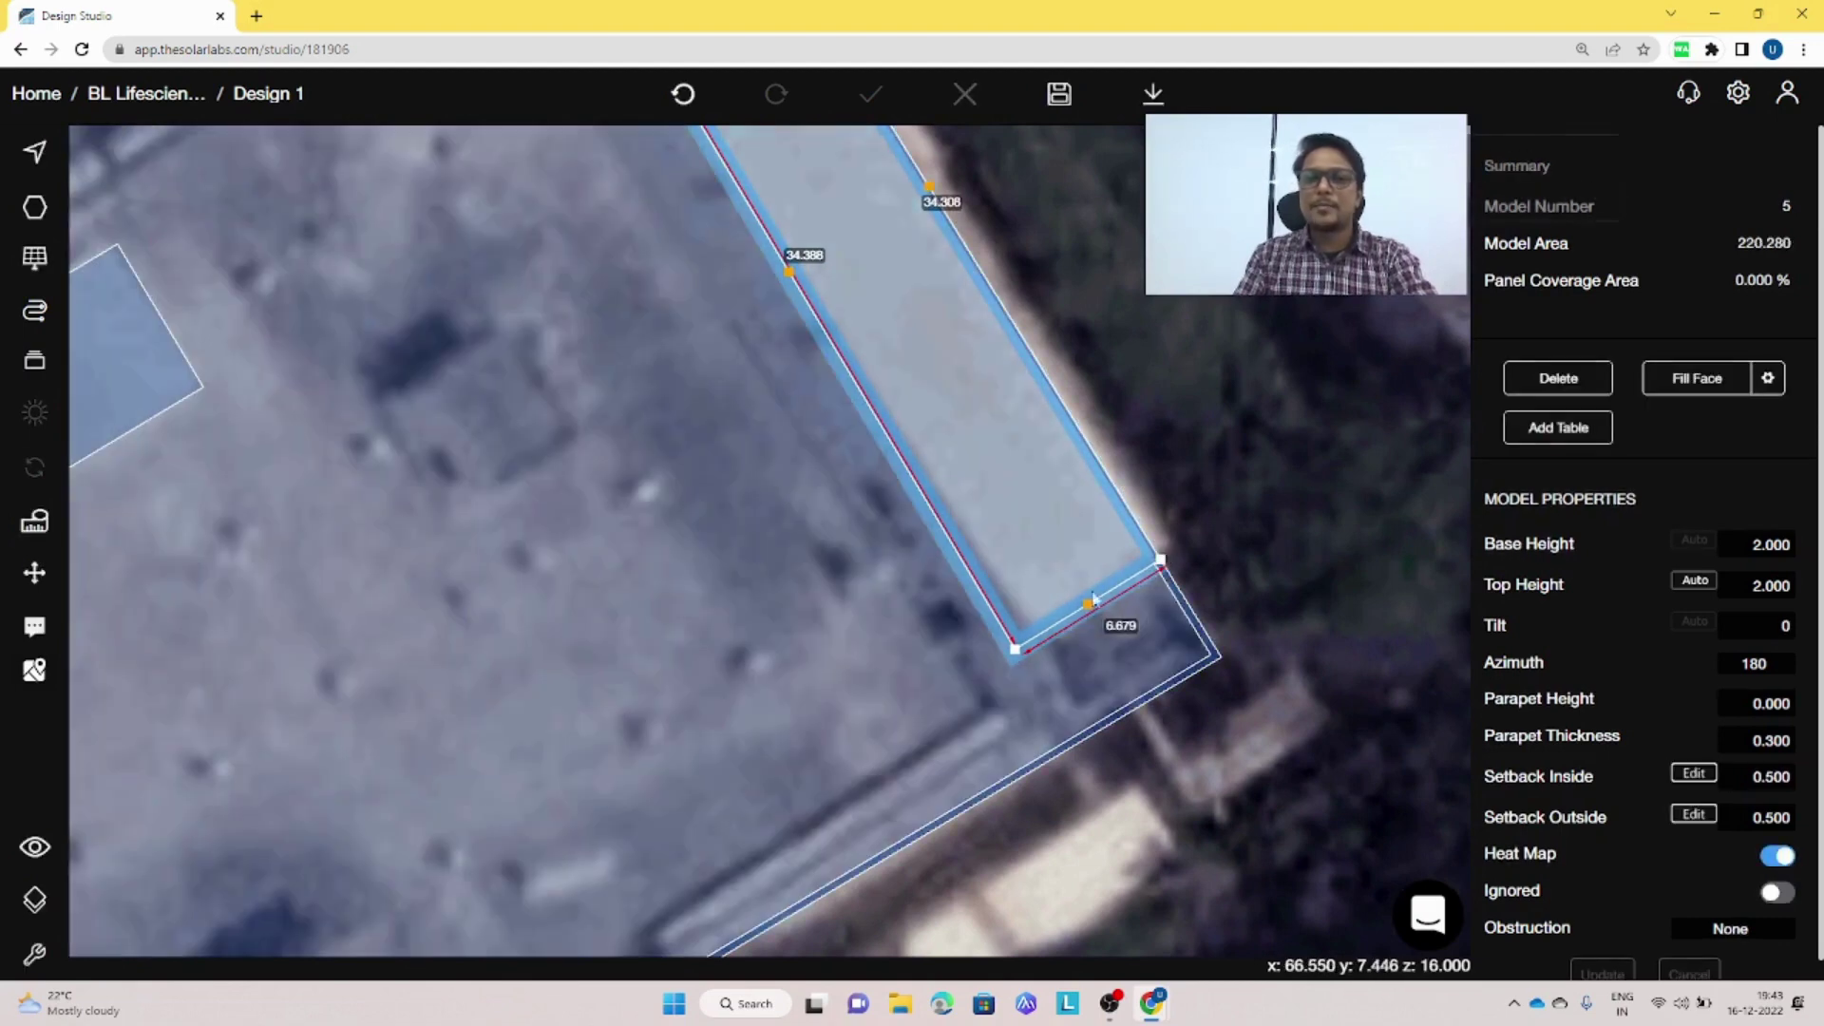
- Move the long strip's southwest corner inward along the structure's edge, making its short southern side about 6.1
left_click_drag(1016, 650, 1022, 638)
scroll(982, 526, "down", 4)
scroll(988, 528, "down", 1)
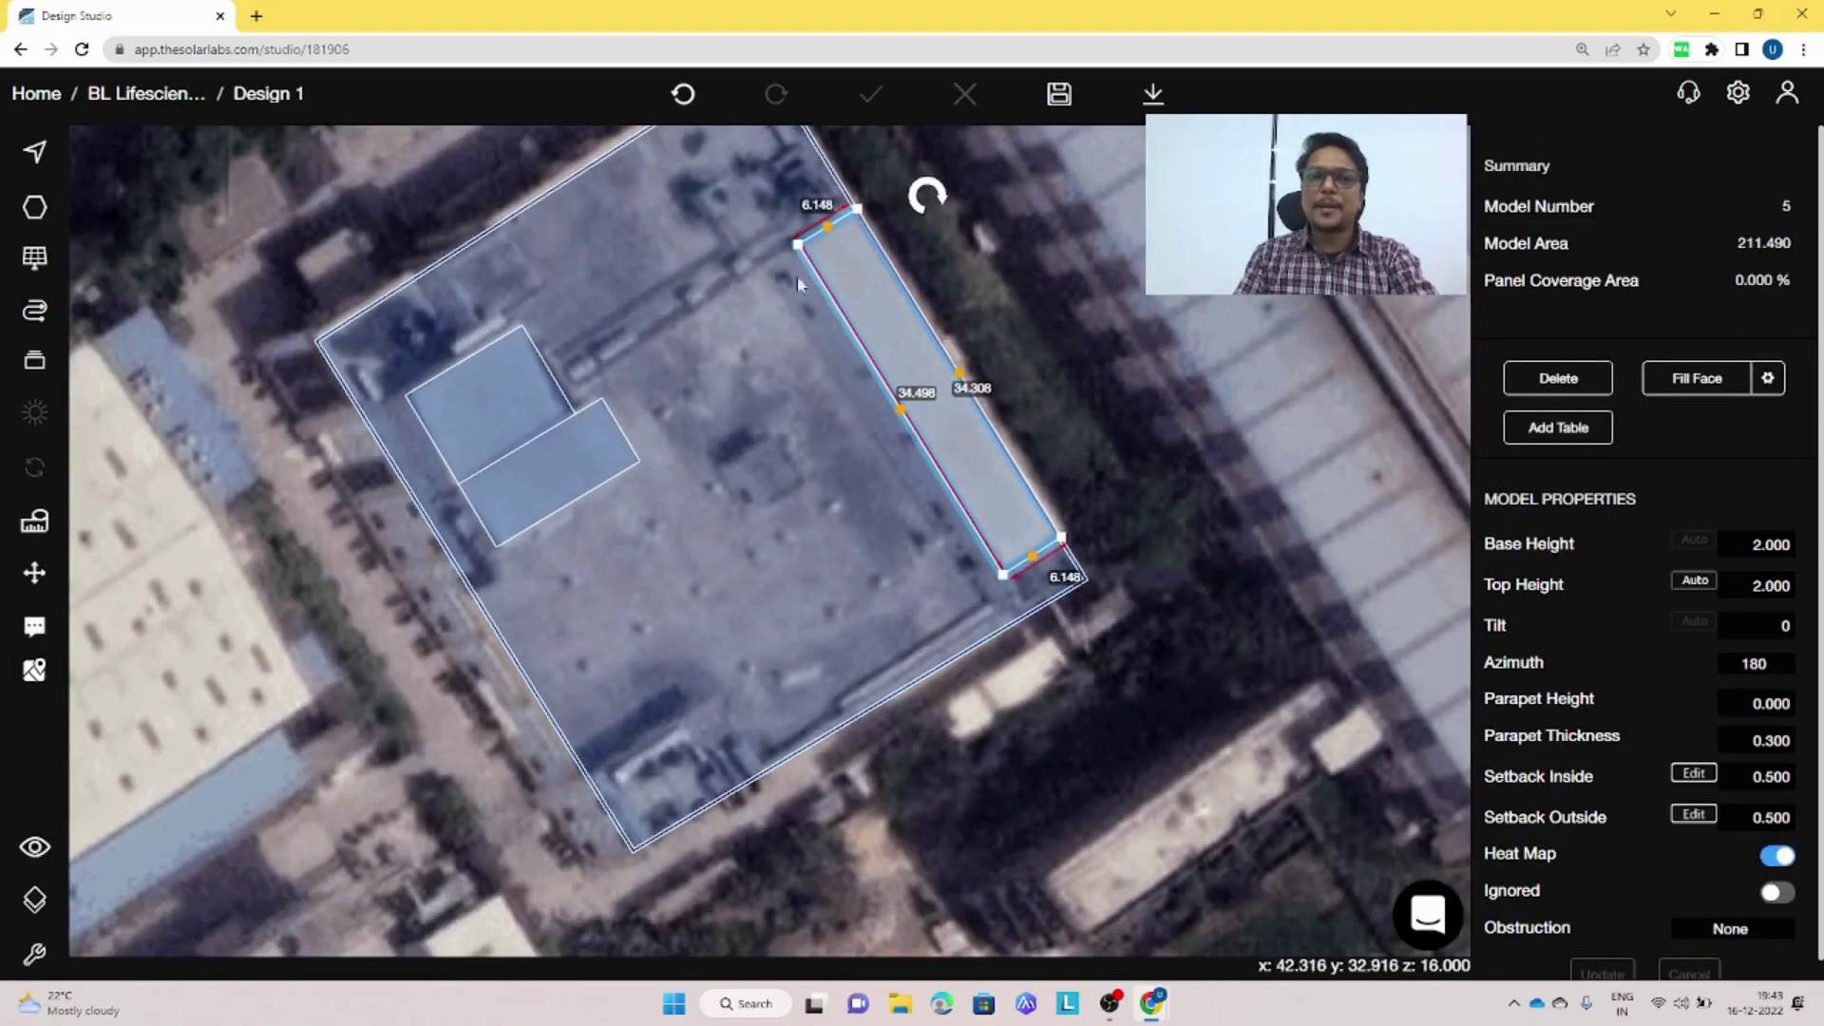
left_click(844, 473)
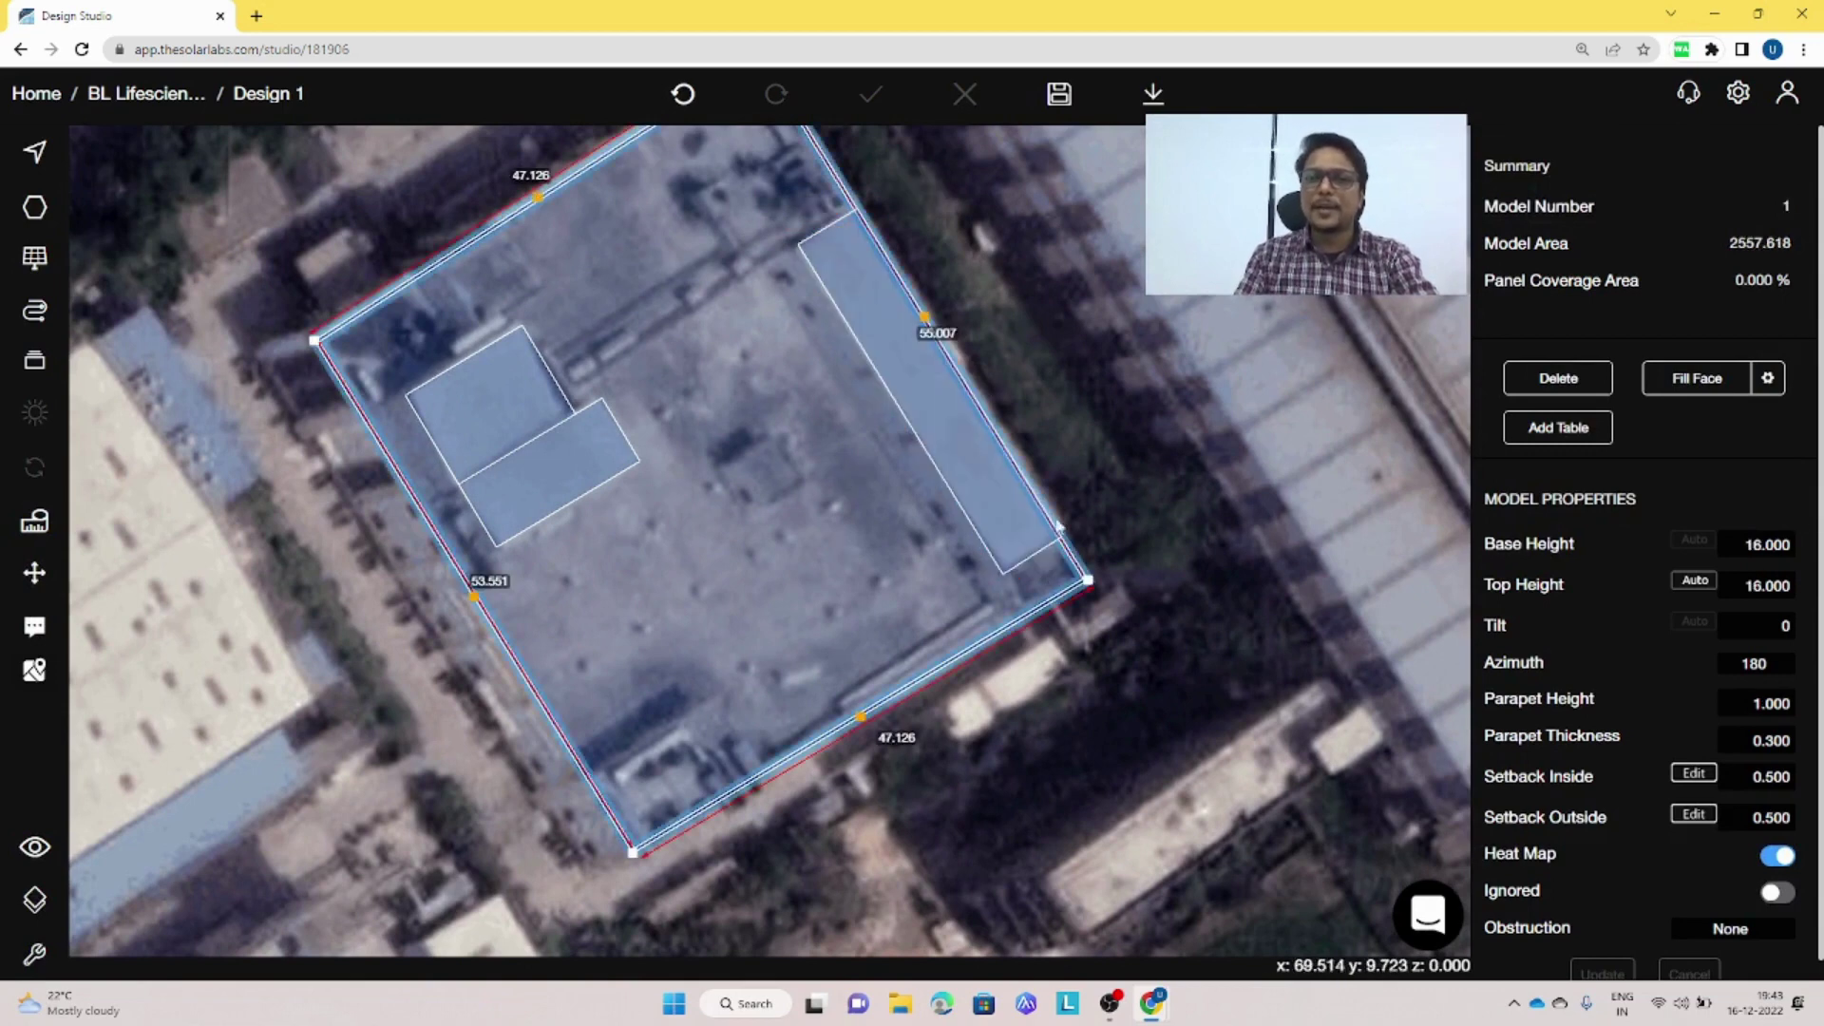
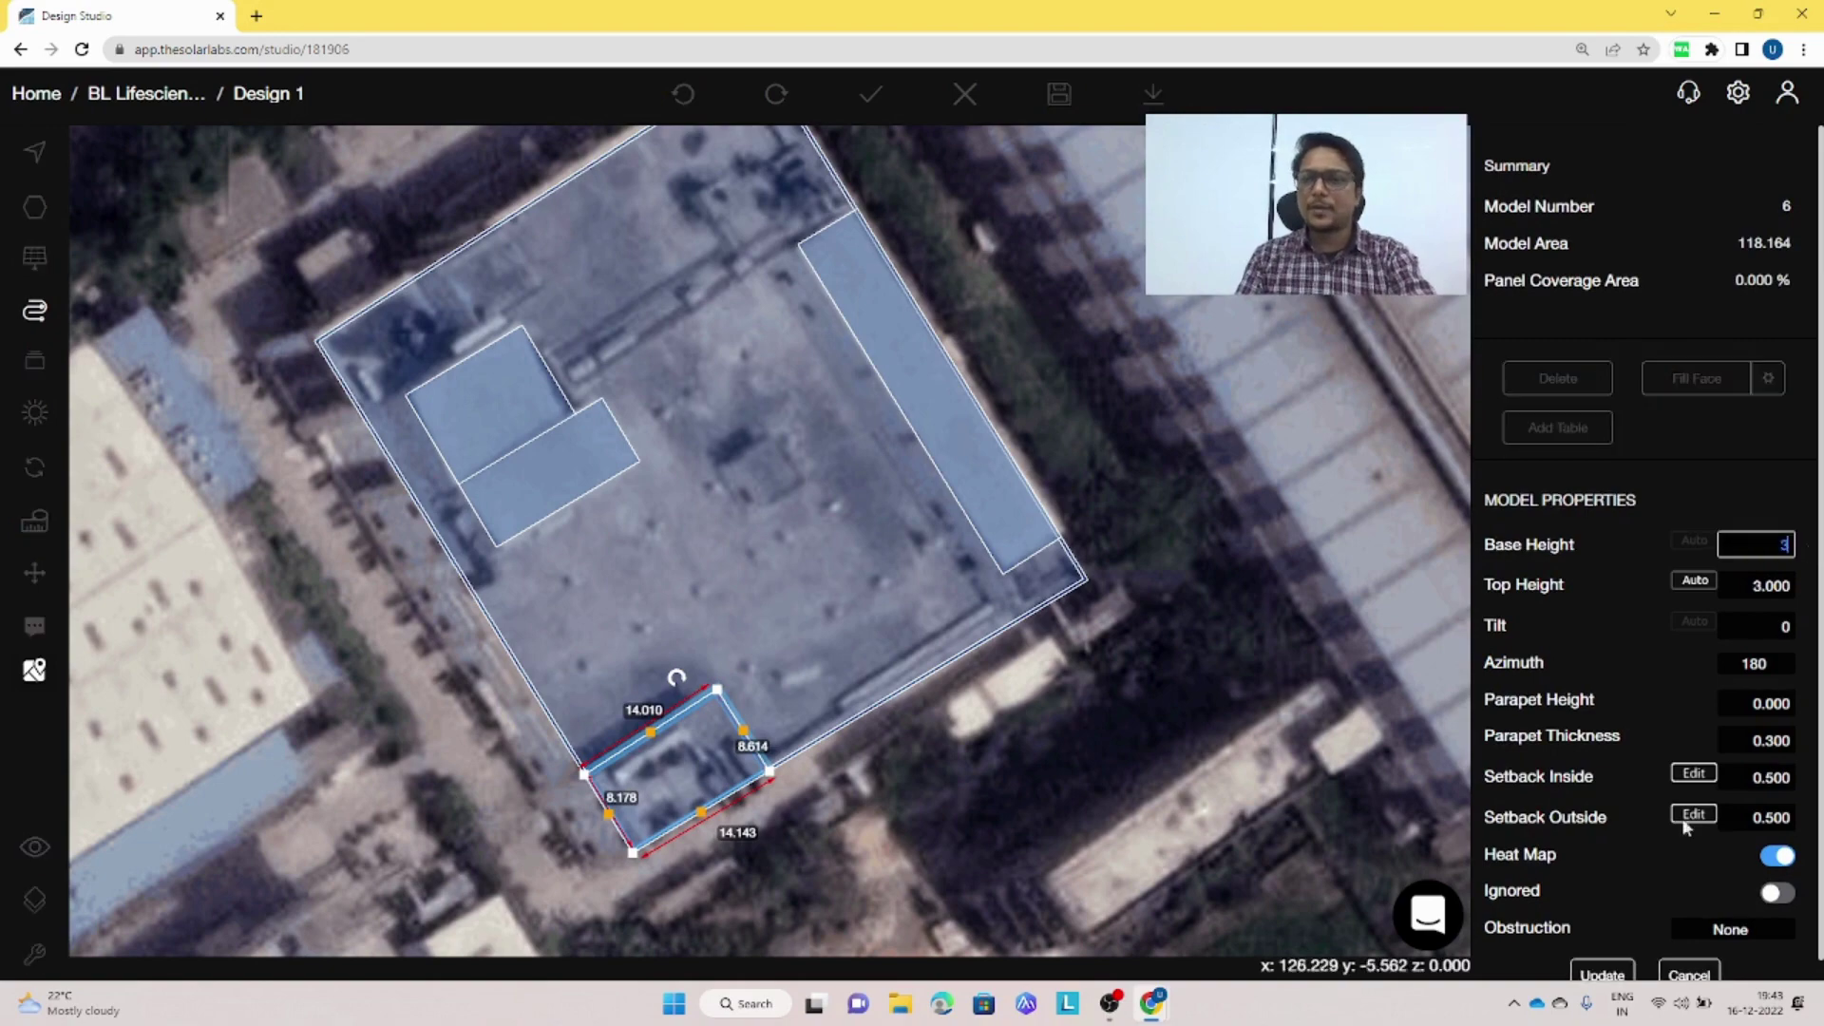
- Apply a base height of 3 to the rectangular structure at the roof's southern corner
key("Return")
scroll(675, 761, "up", 5)
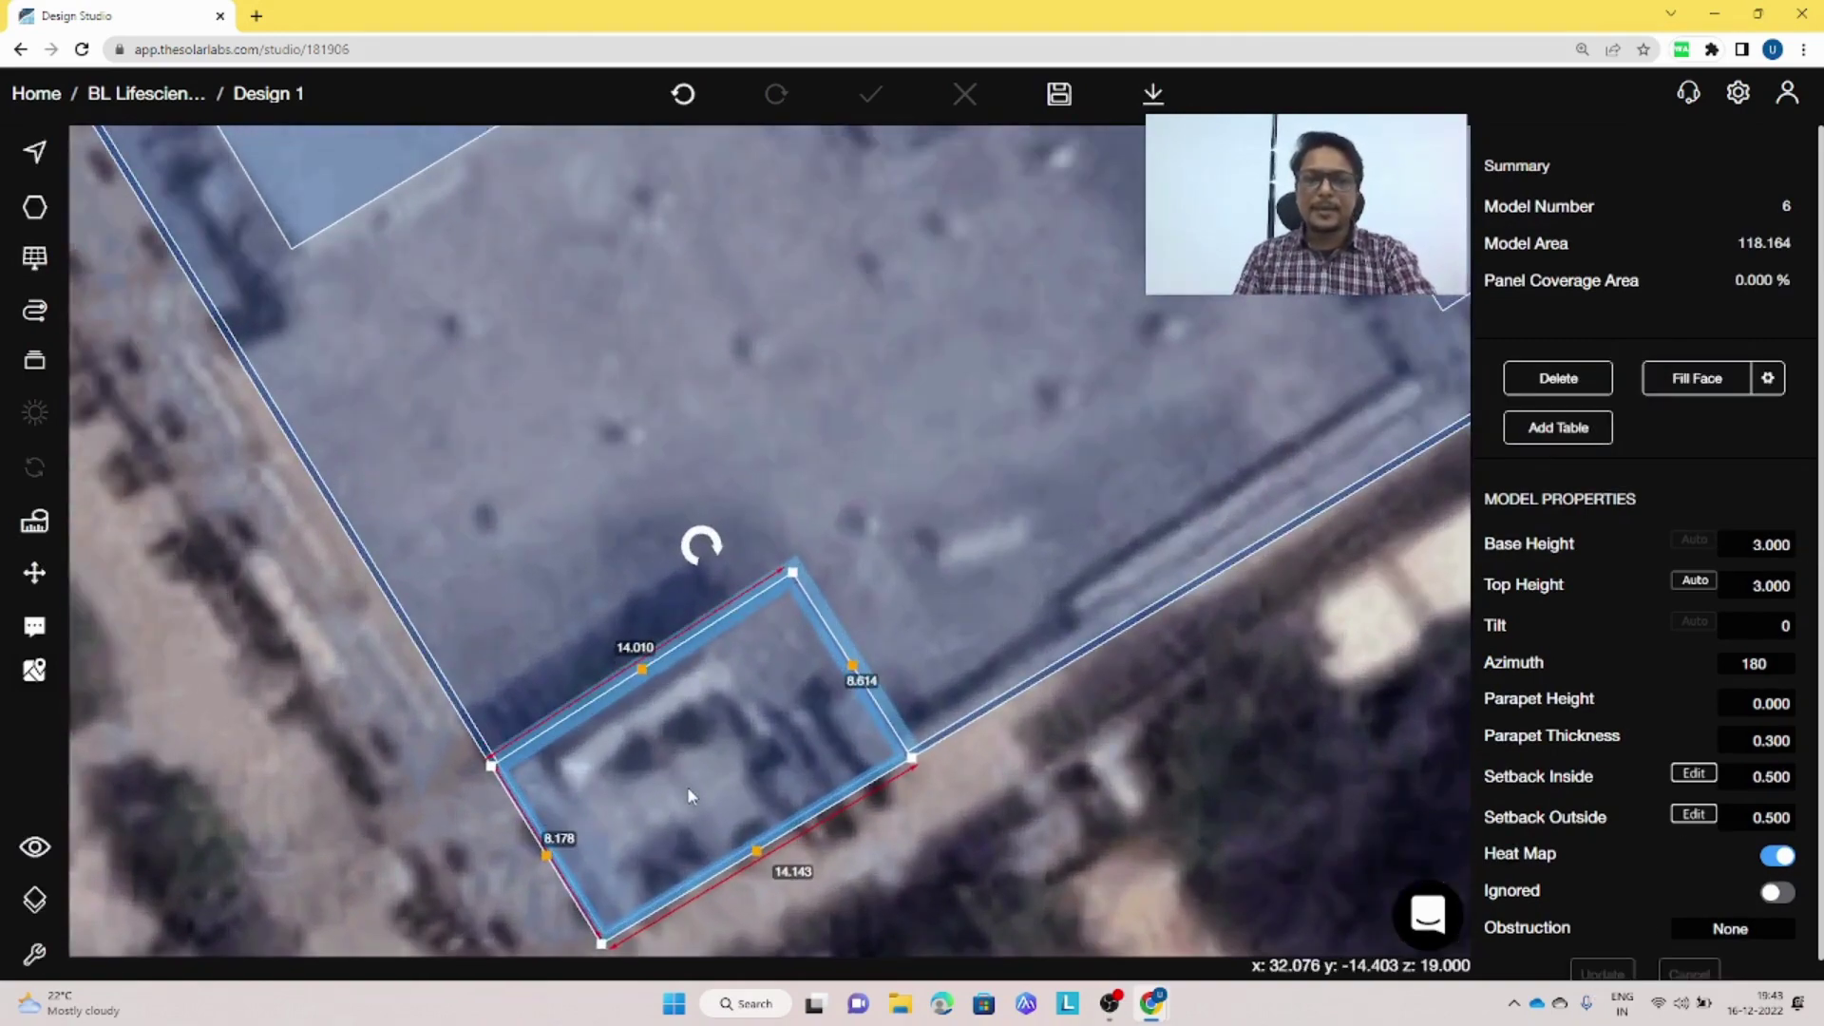
scroll(621, 770, "up", 1)
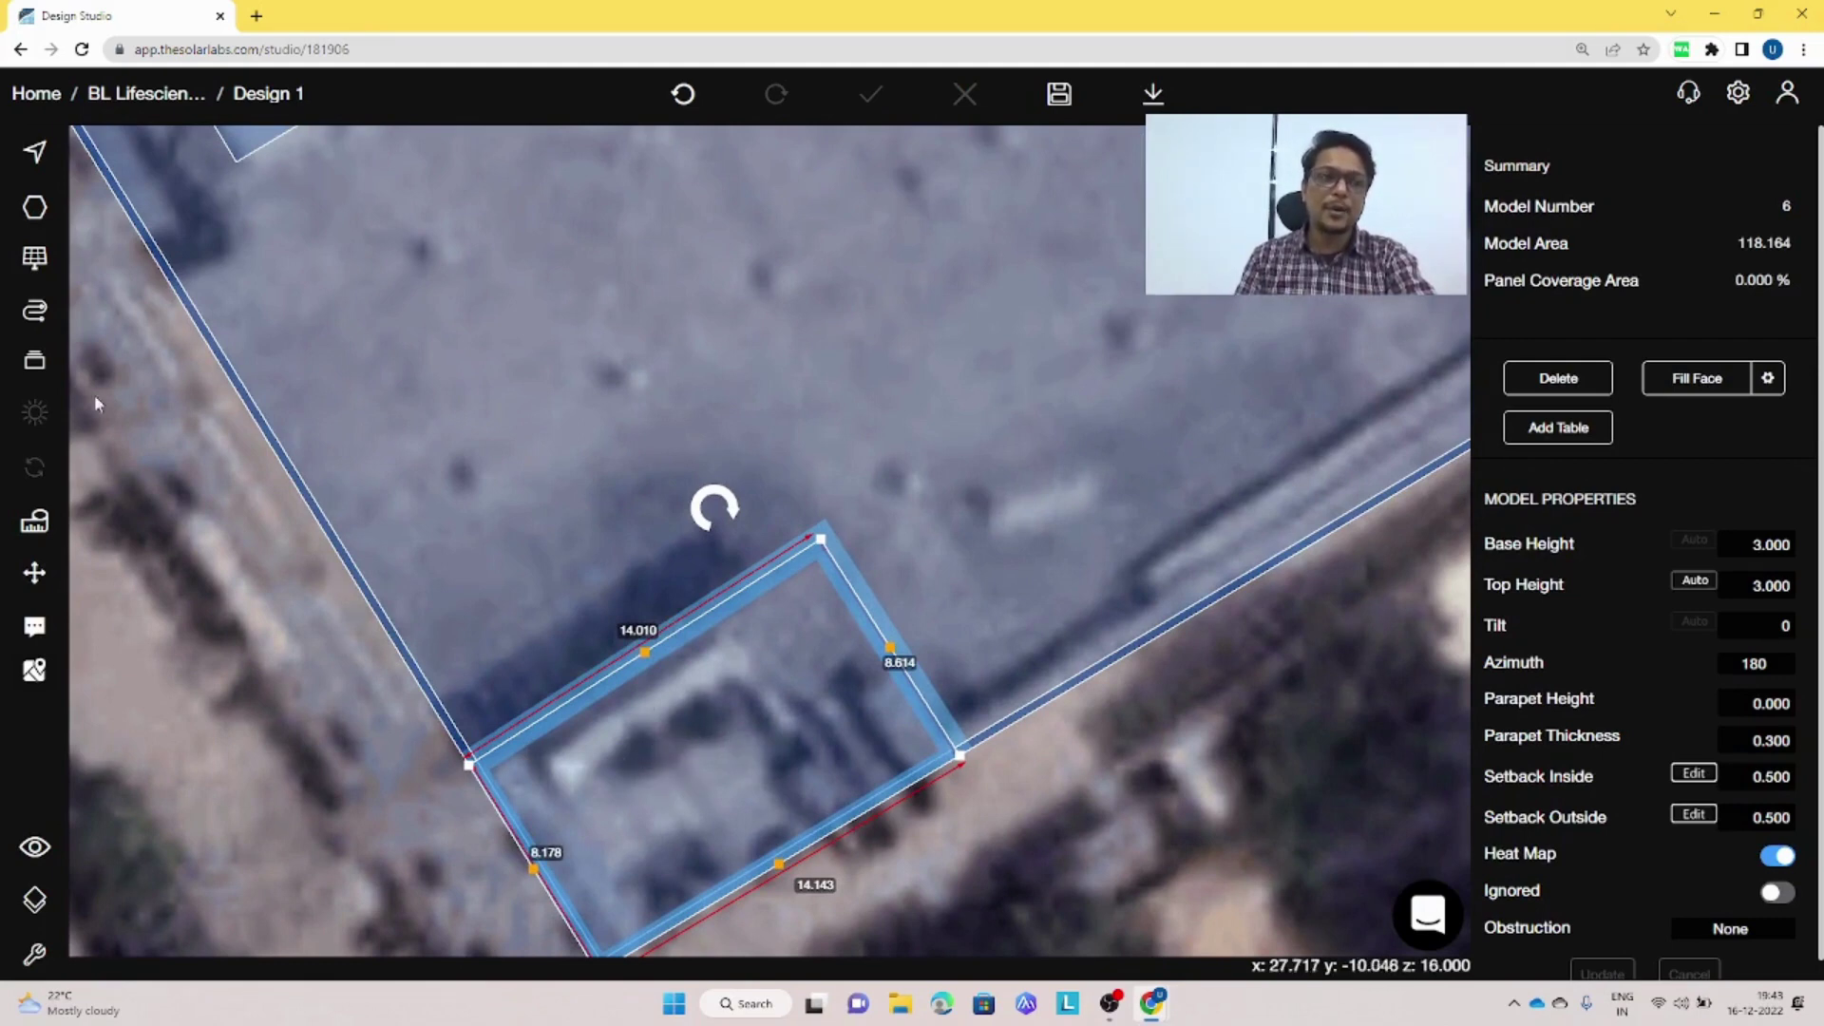
- Place a cylinder with a radius of about 1.1 on the southern corner structure and apply a base height of 1.5 to it
left_click(34, 208)
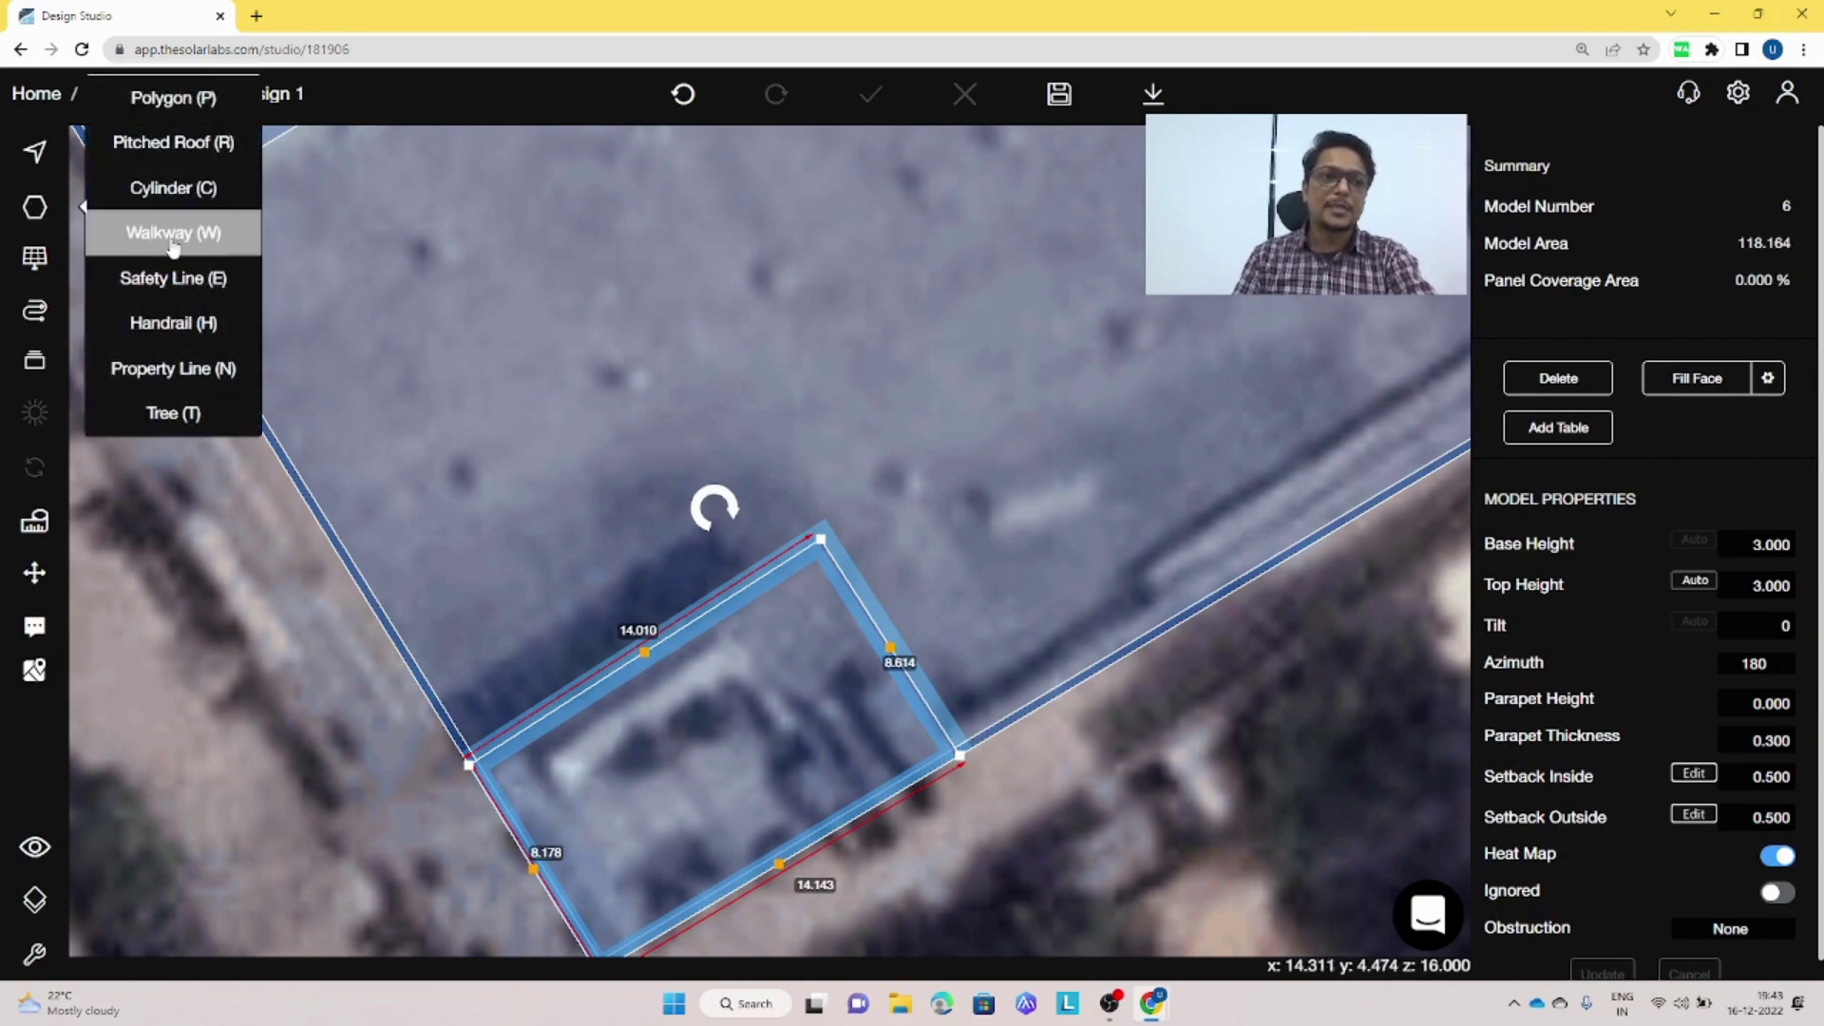
left_click(174, 187)
left_click(644, 741)
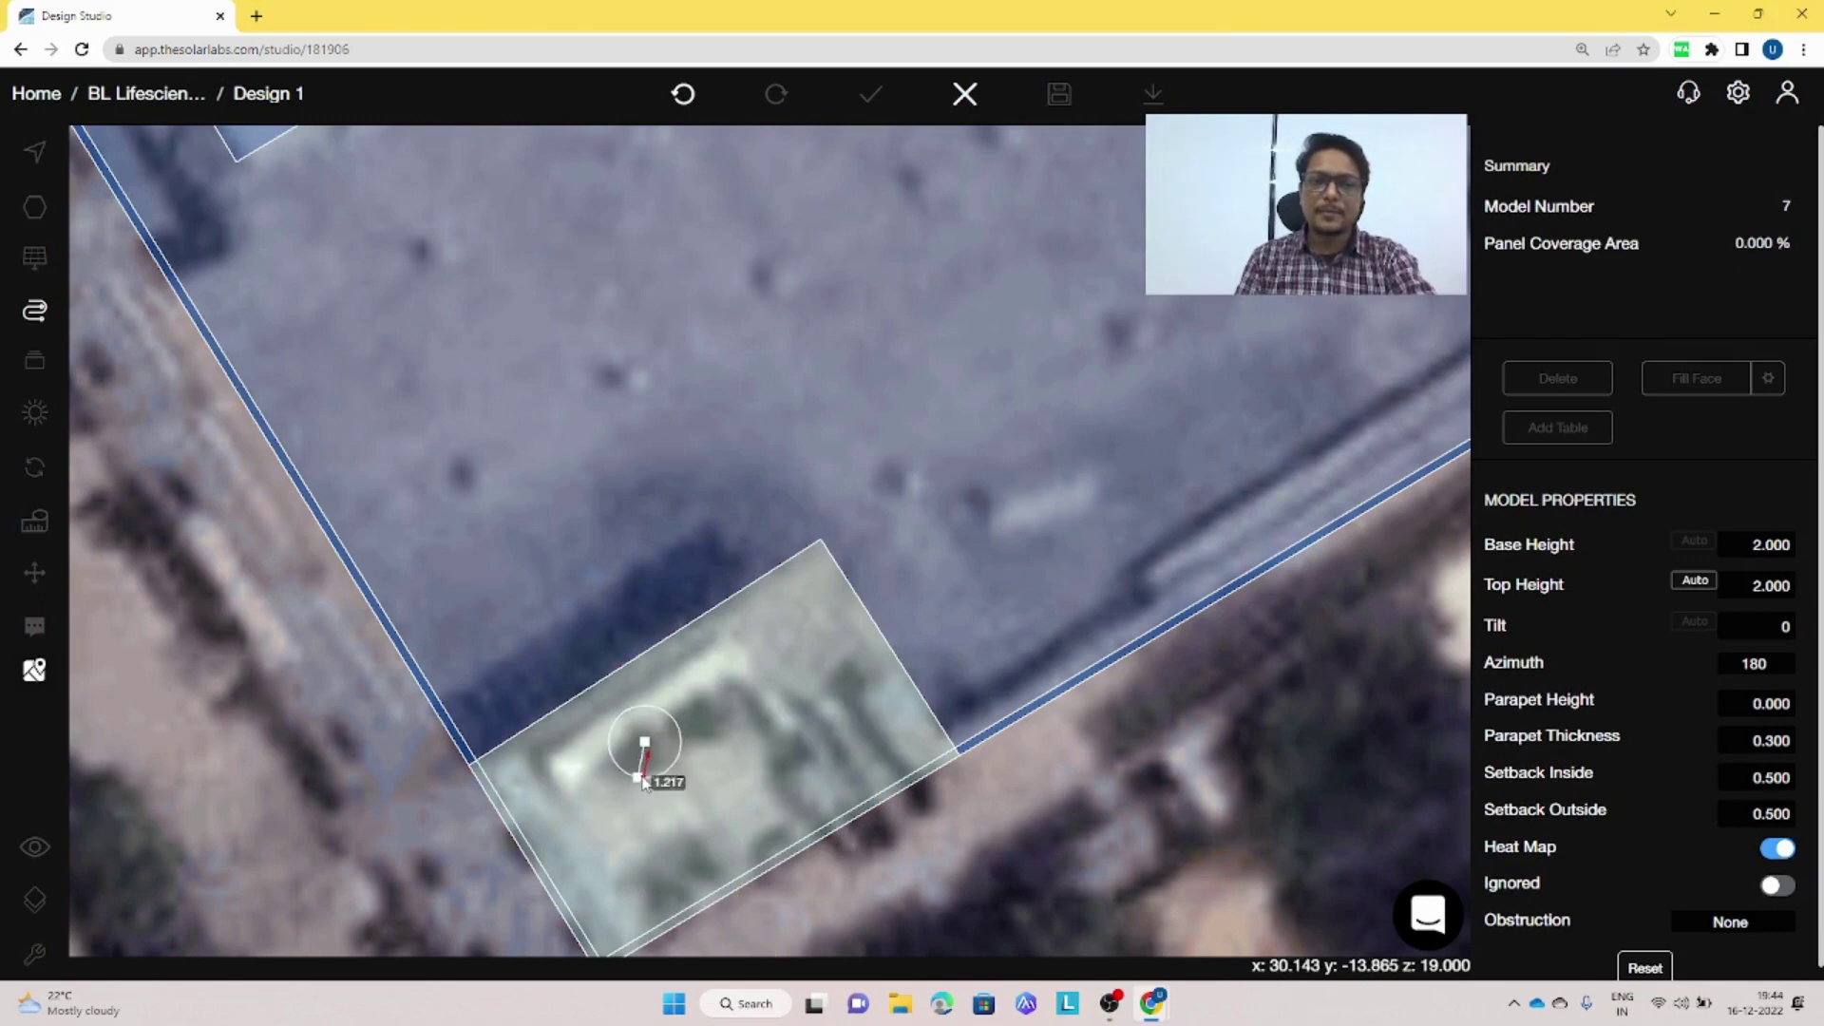
left_click(645, 779)
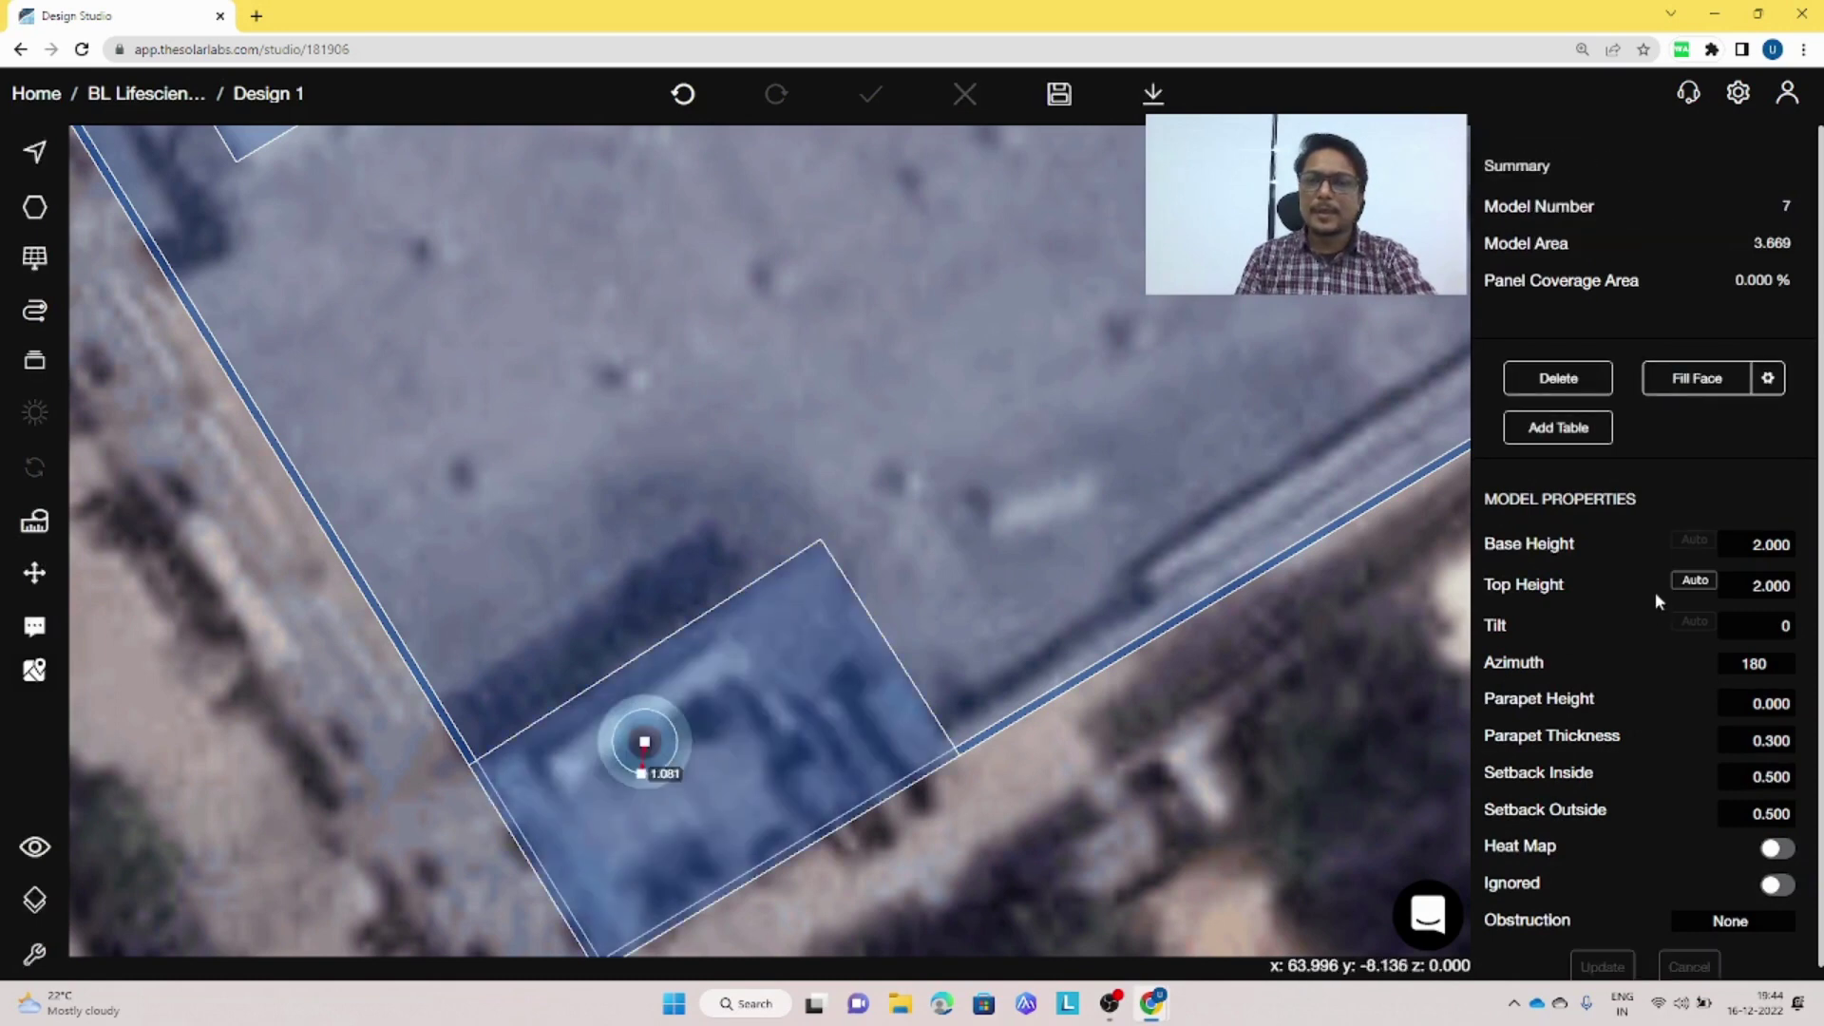
type("1.5")
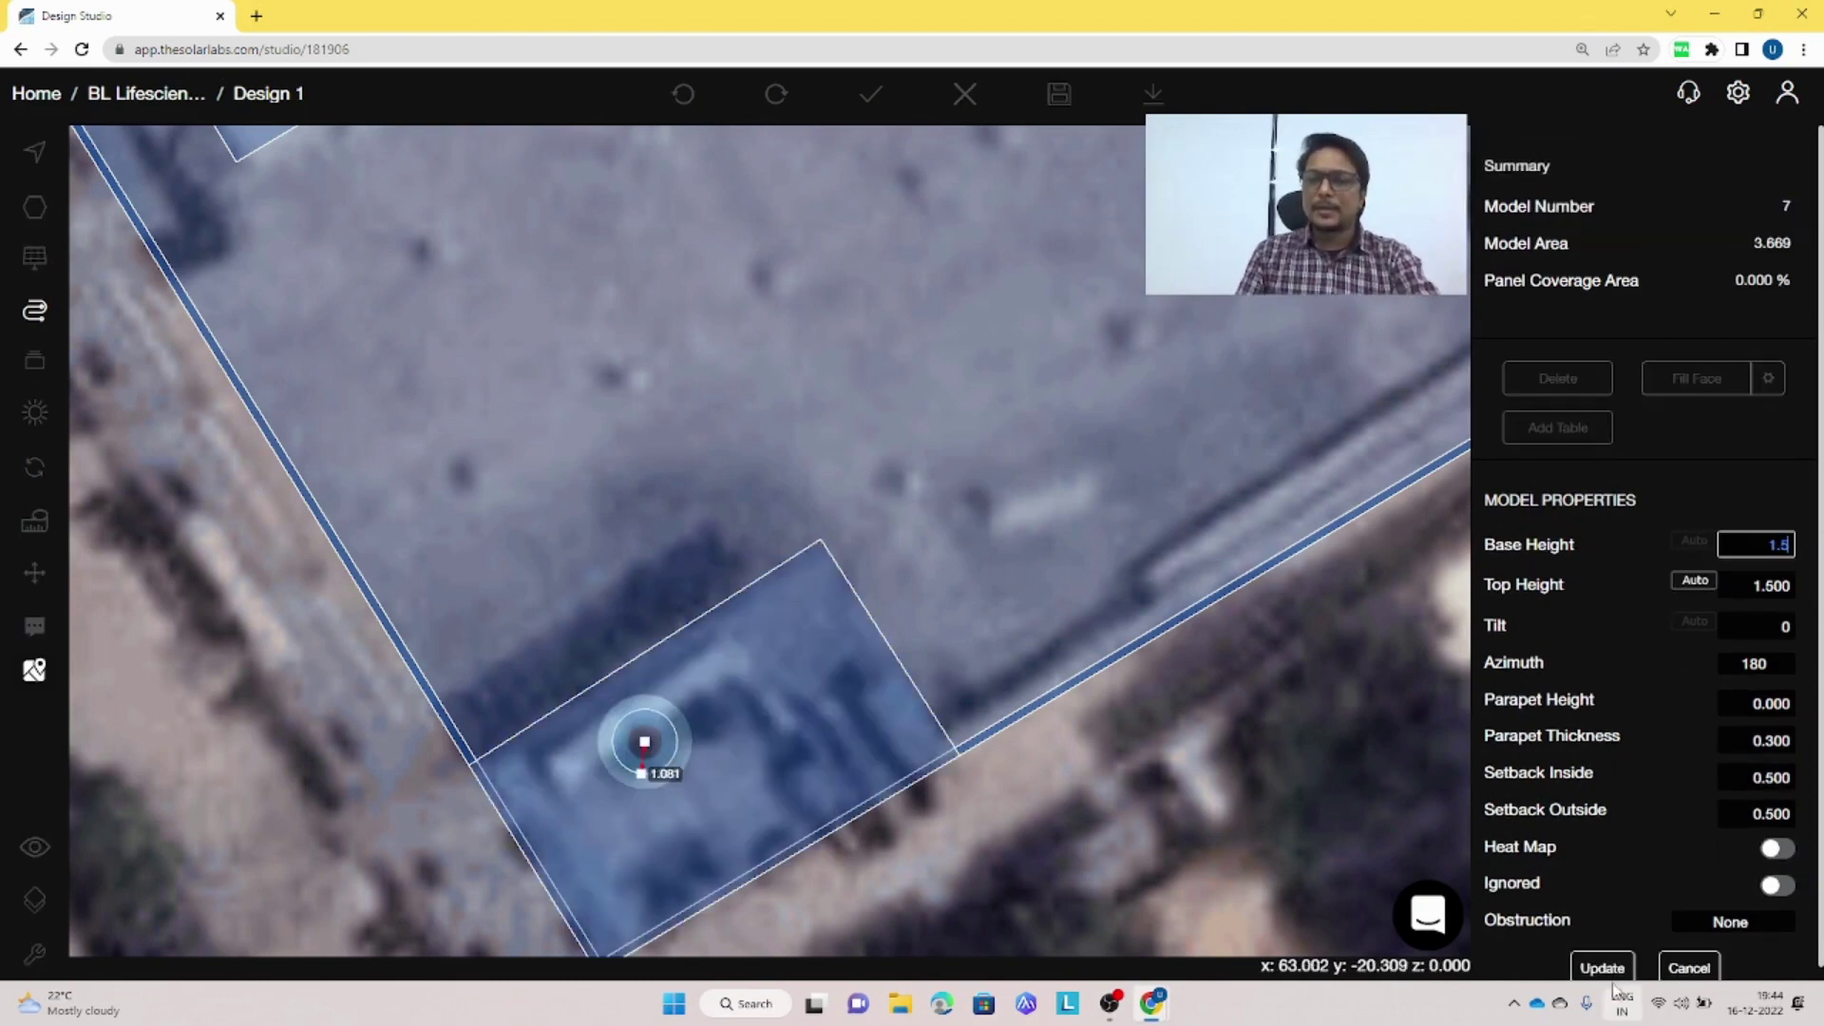
key("Return")
- Copy the cylinder and place the duplicate beside it to the northeast, about 2.4 from the original's centre
scroll(719, 653, "down", 5)
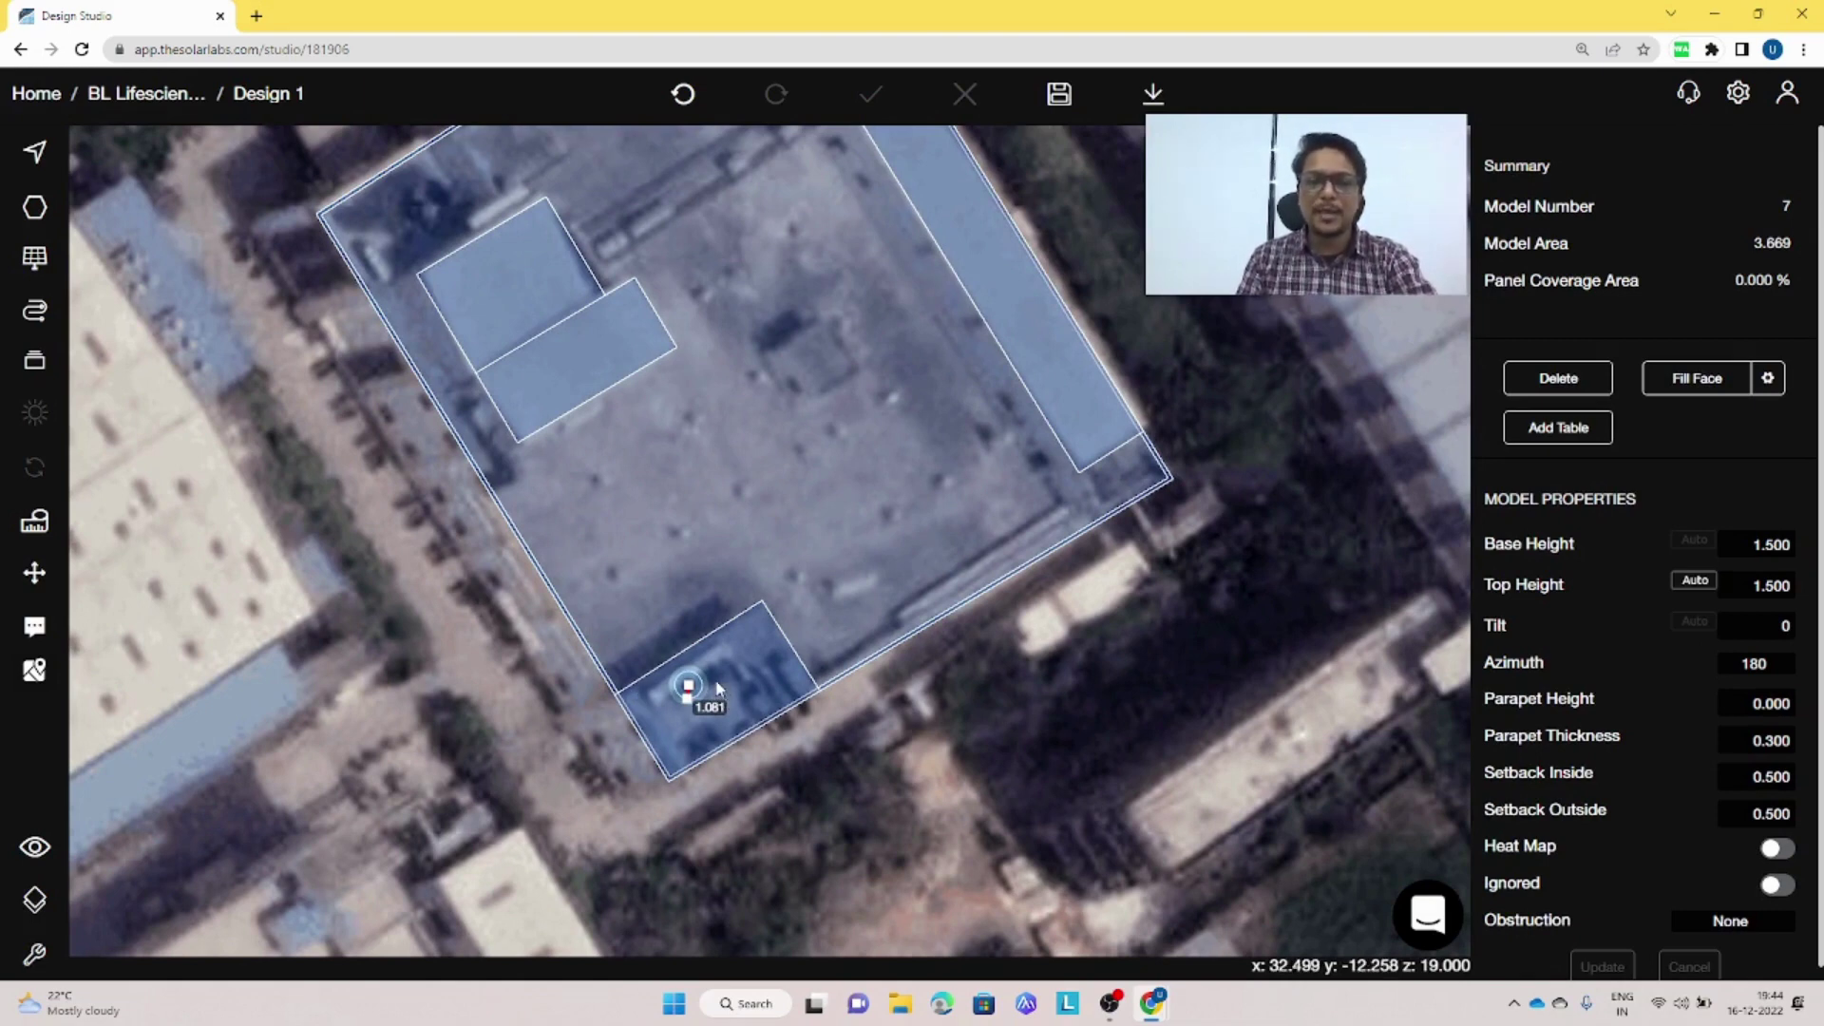
left_click(687, 685)
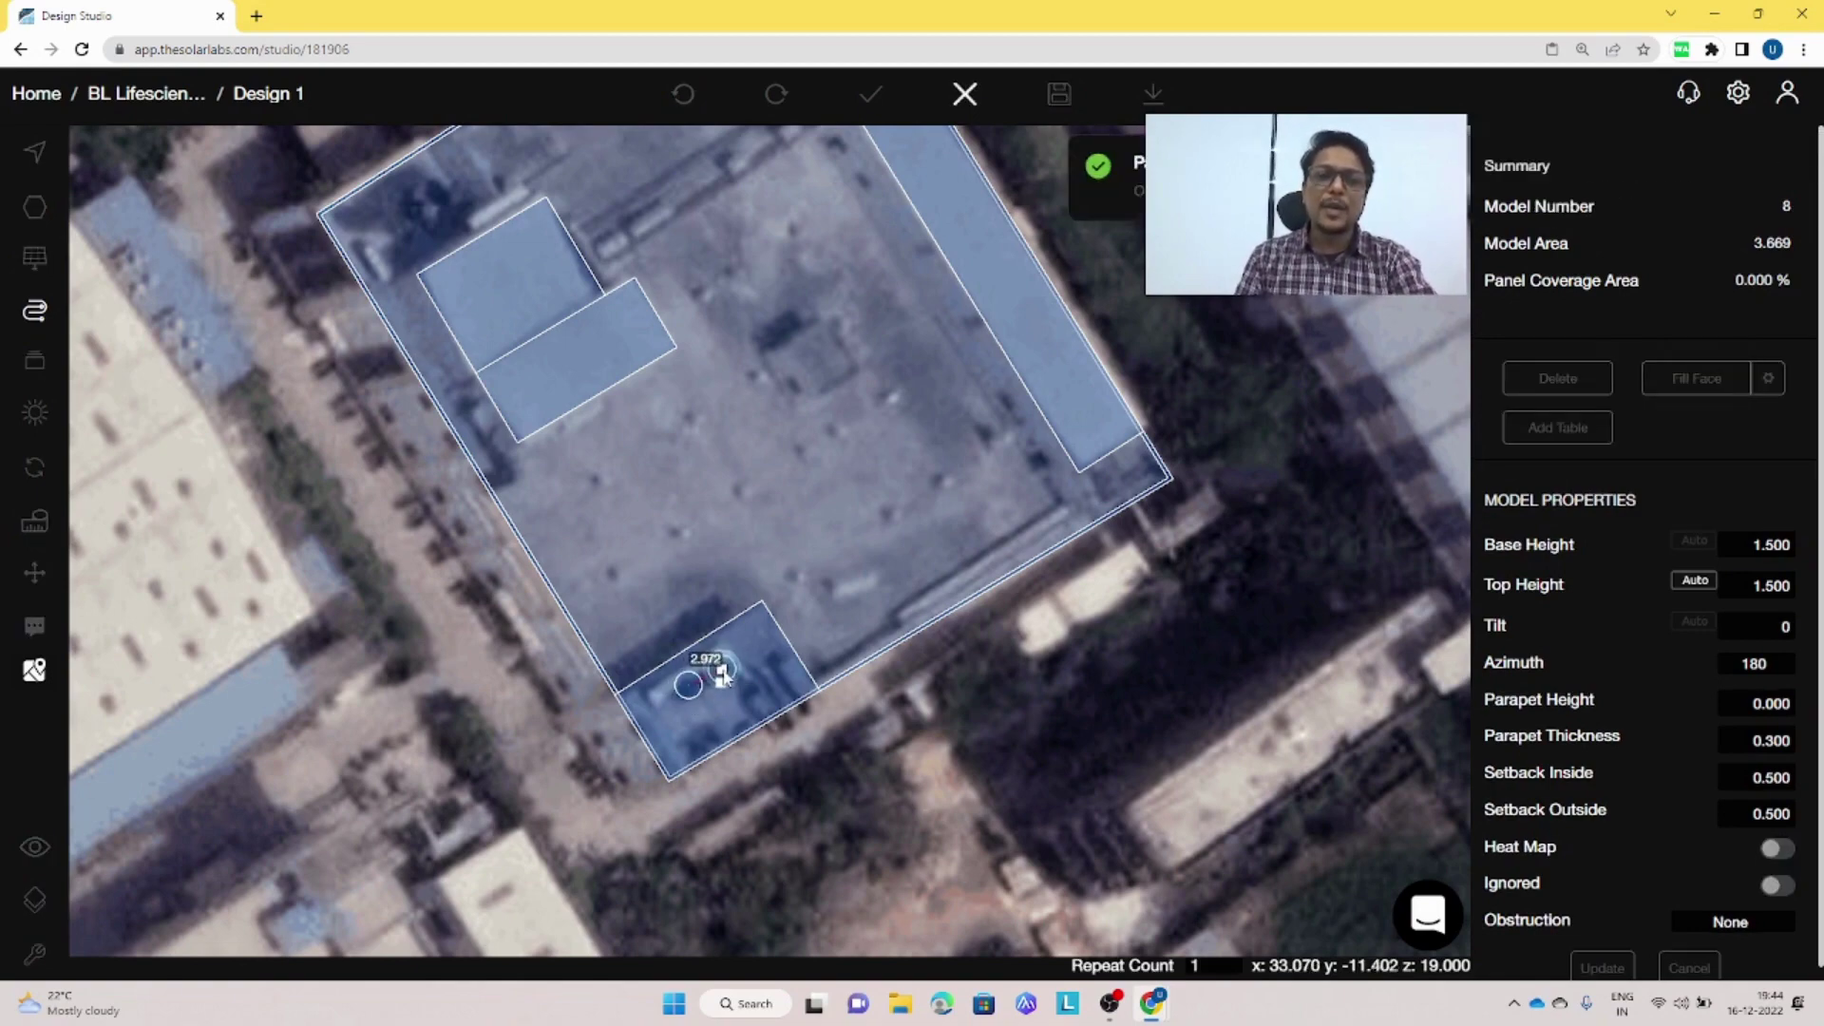
scroll(724, 675, "up", 5)
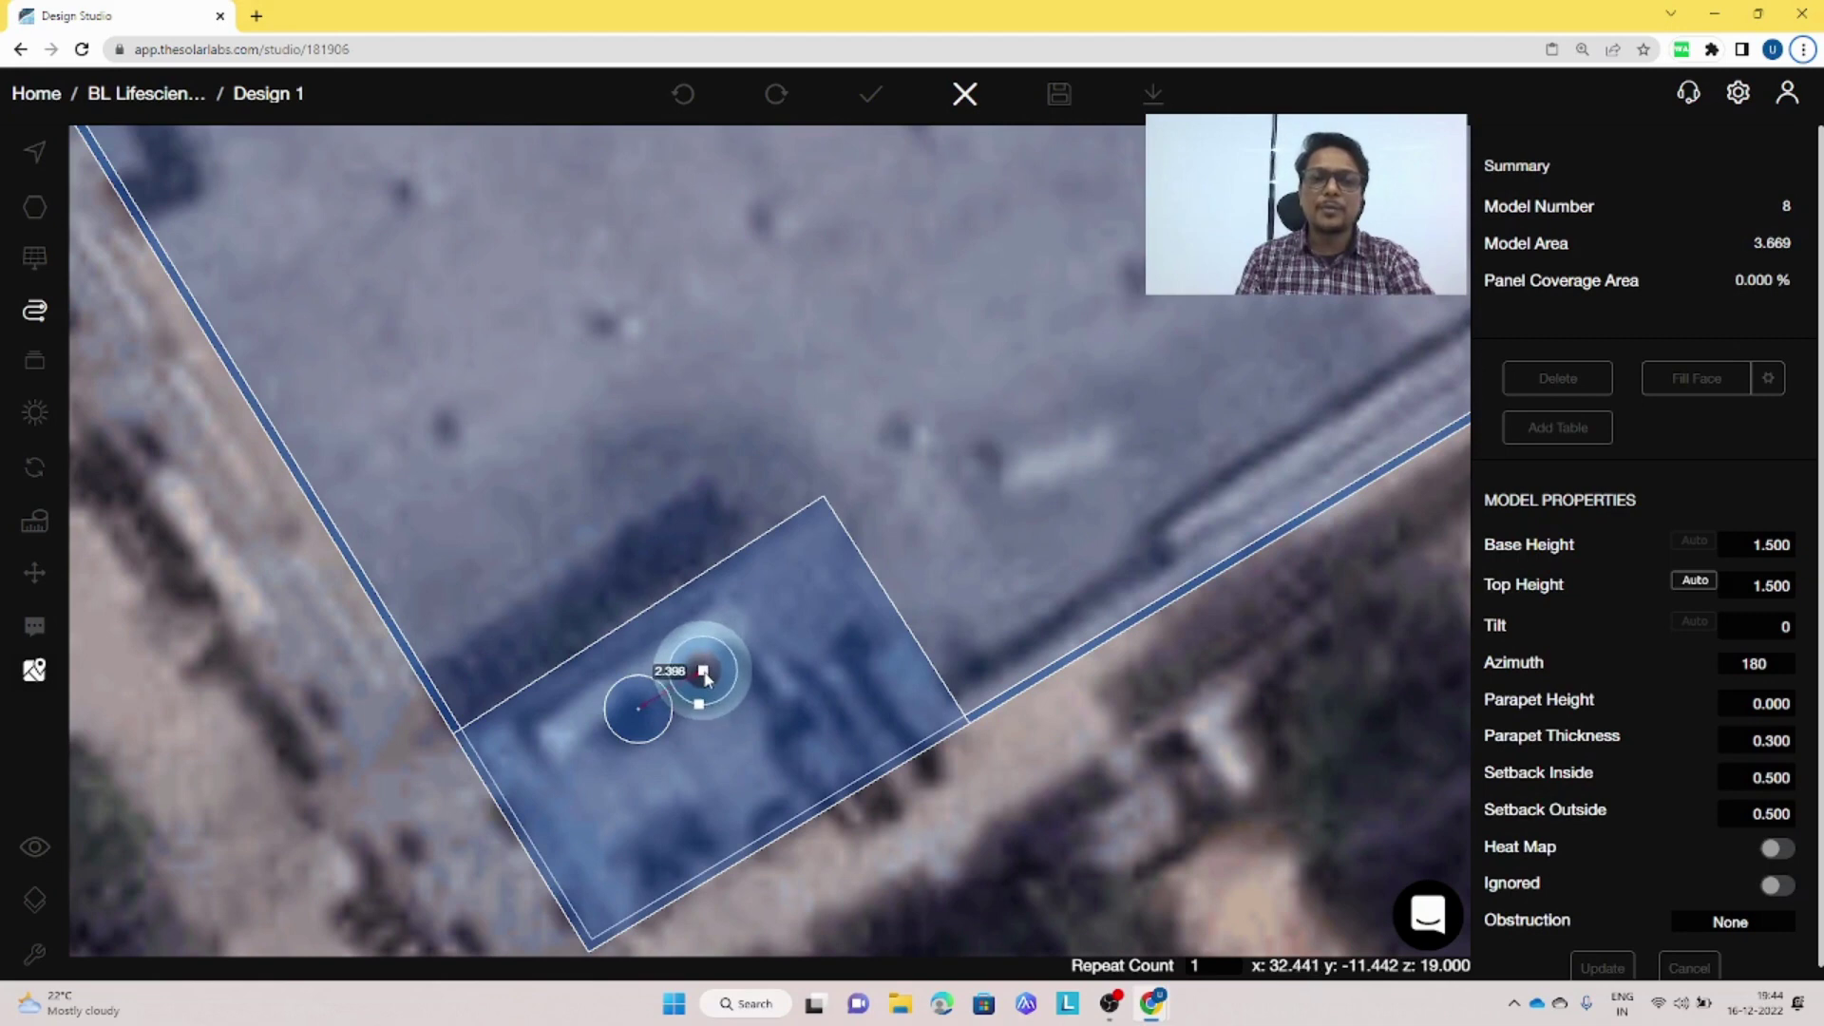
left_click(705, 677)
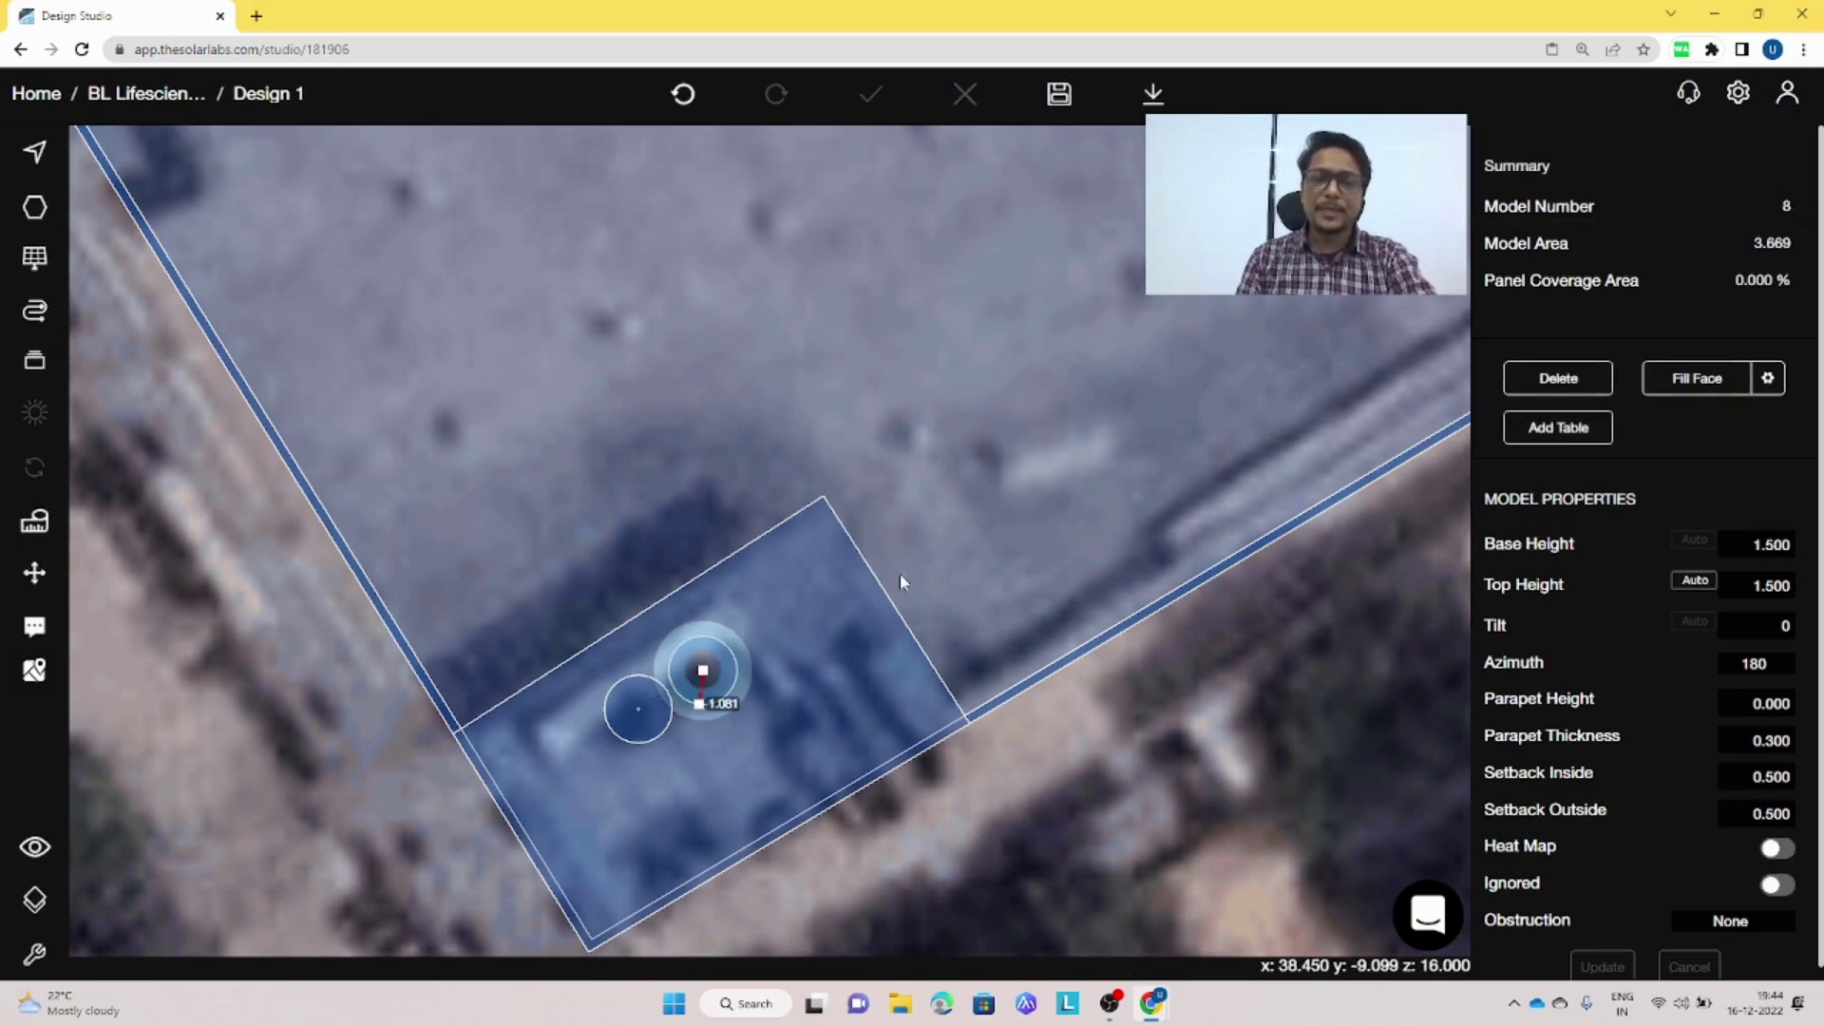
left_click(951, 543)
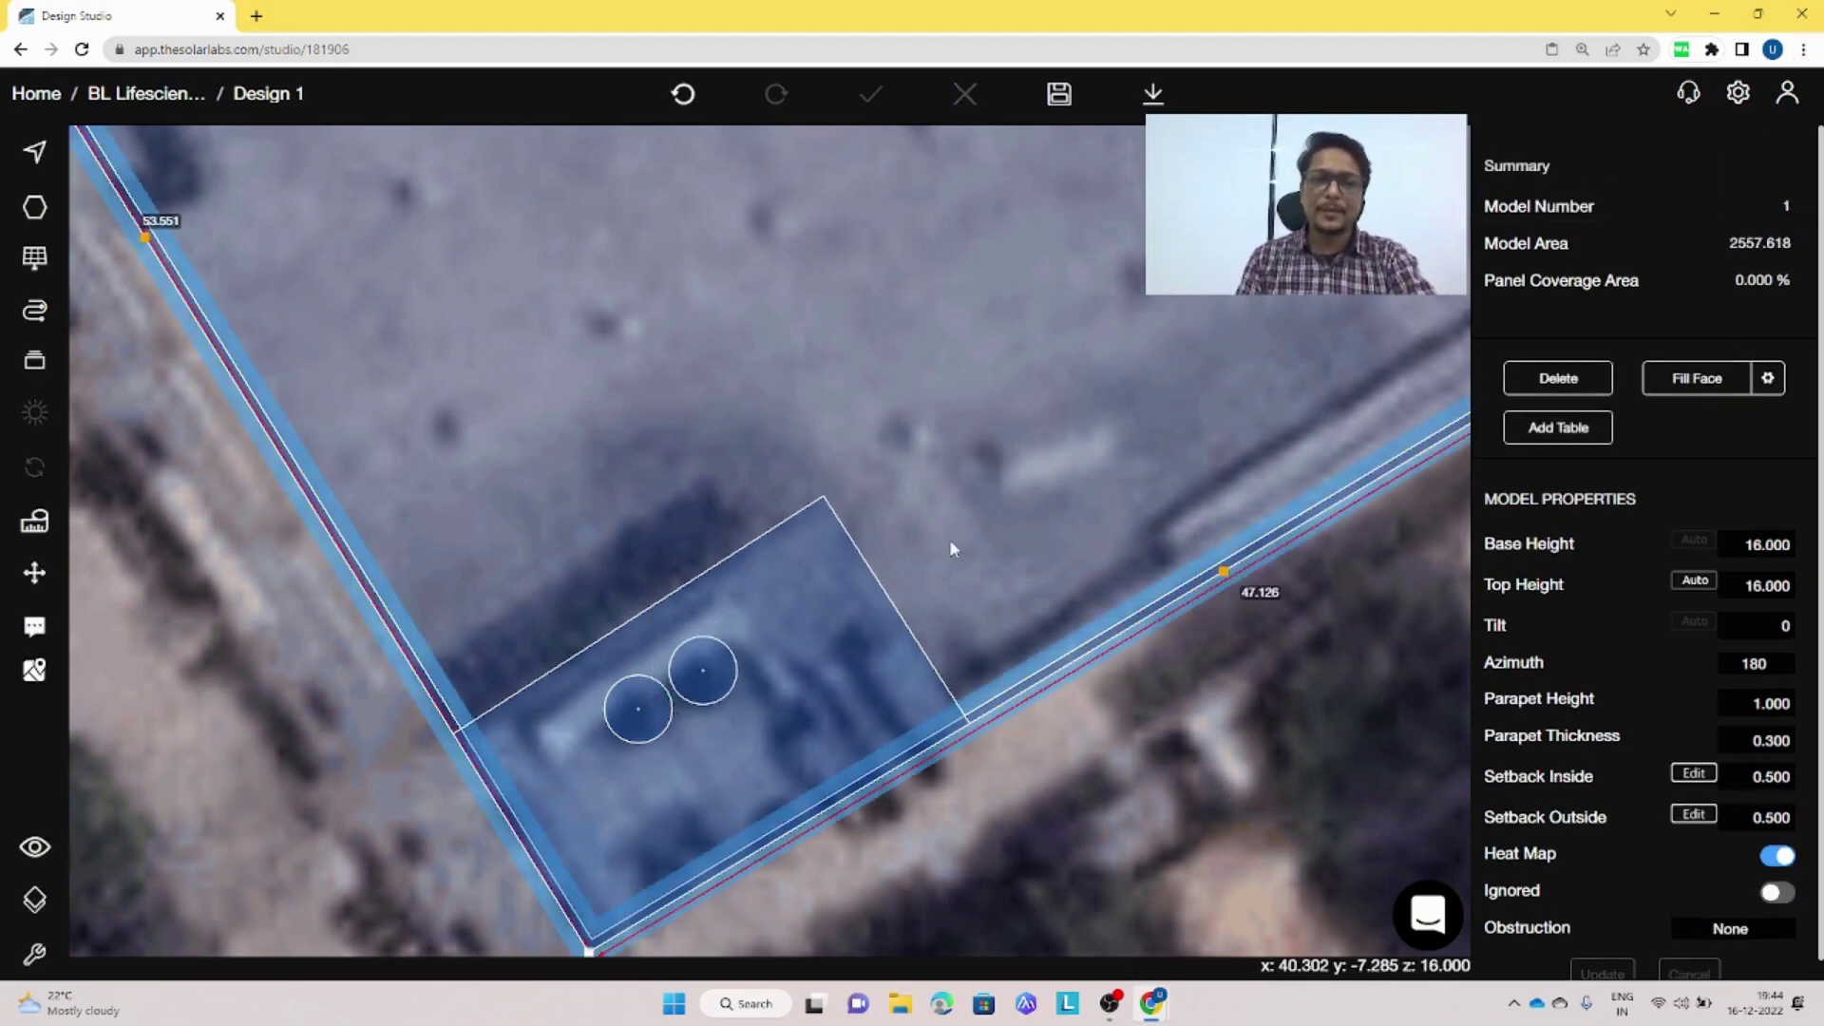
- Draw a square polygon over the small structure in the middle of the roof, about 4.5 by 4.5
scroll(910, 534, "down", 4)
scroll(910, 530, "down", 2)
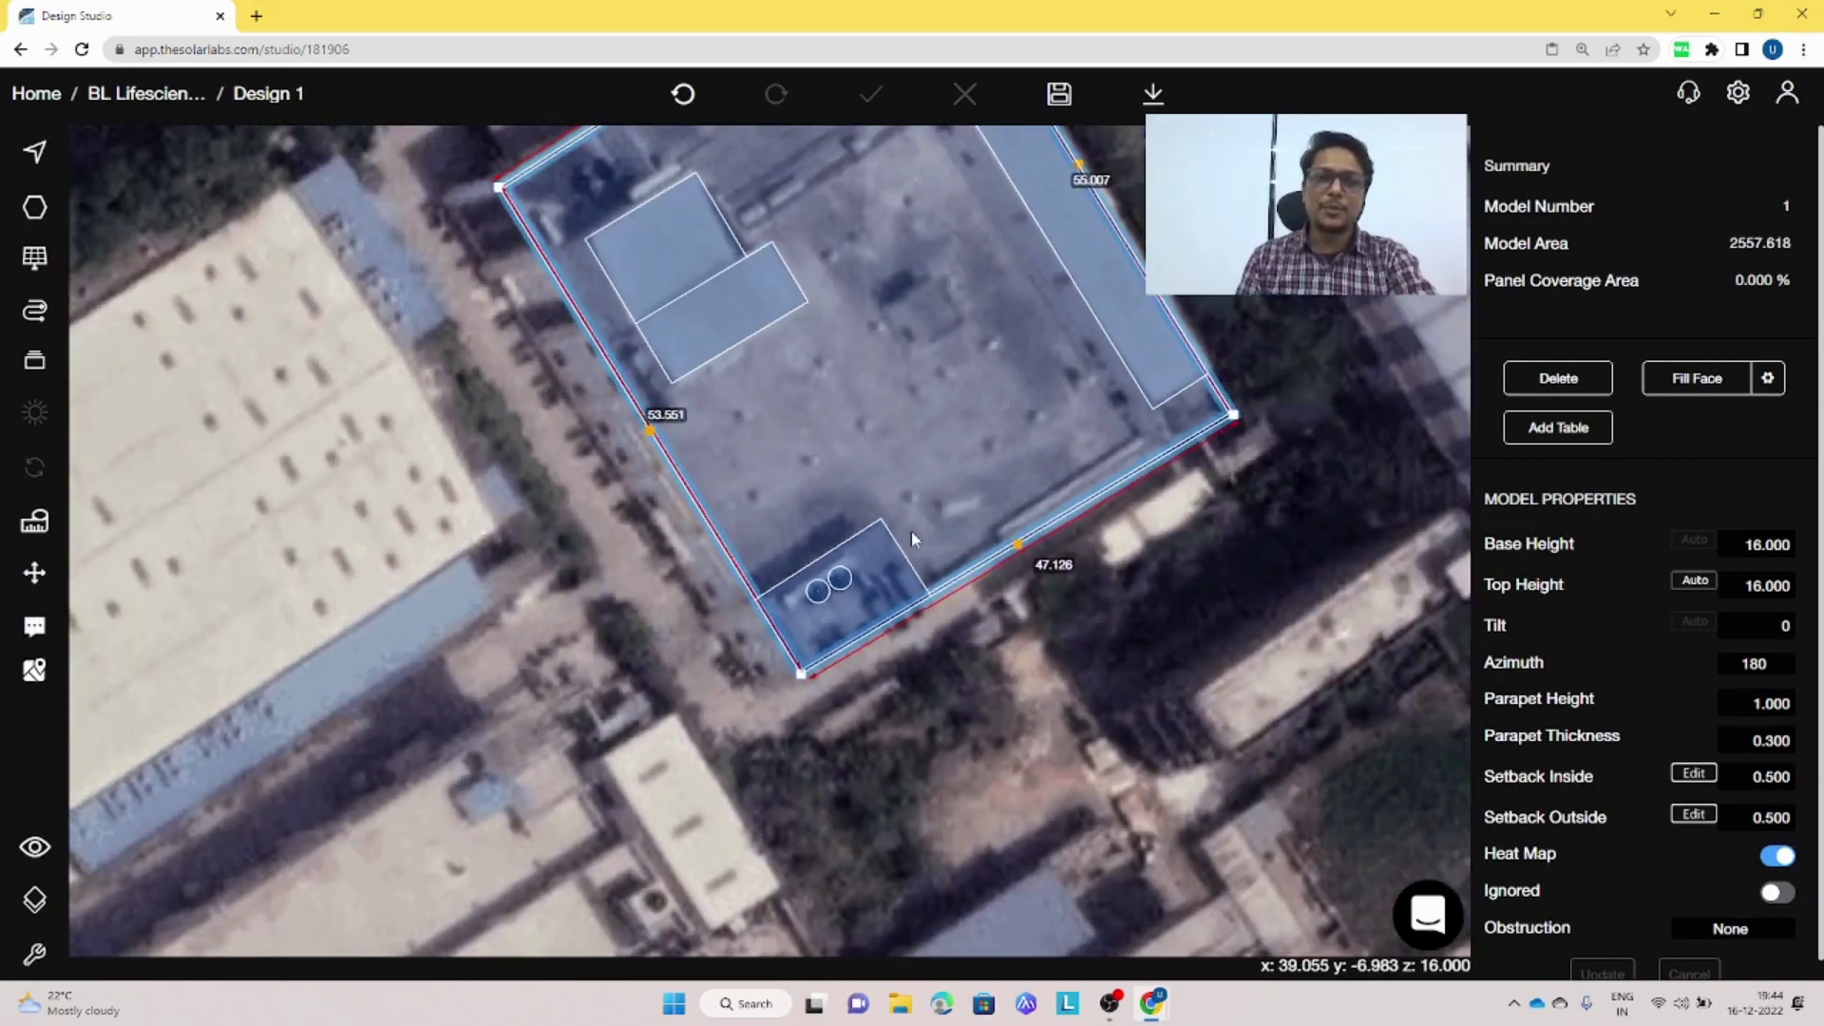
scroll(879, 432, "down", 3)
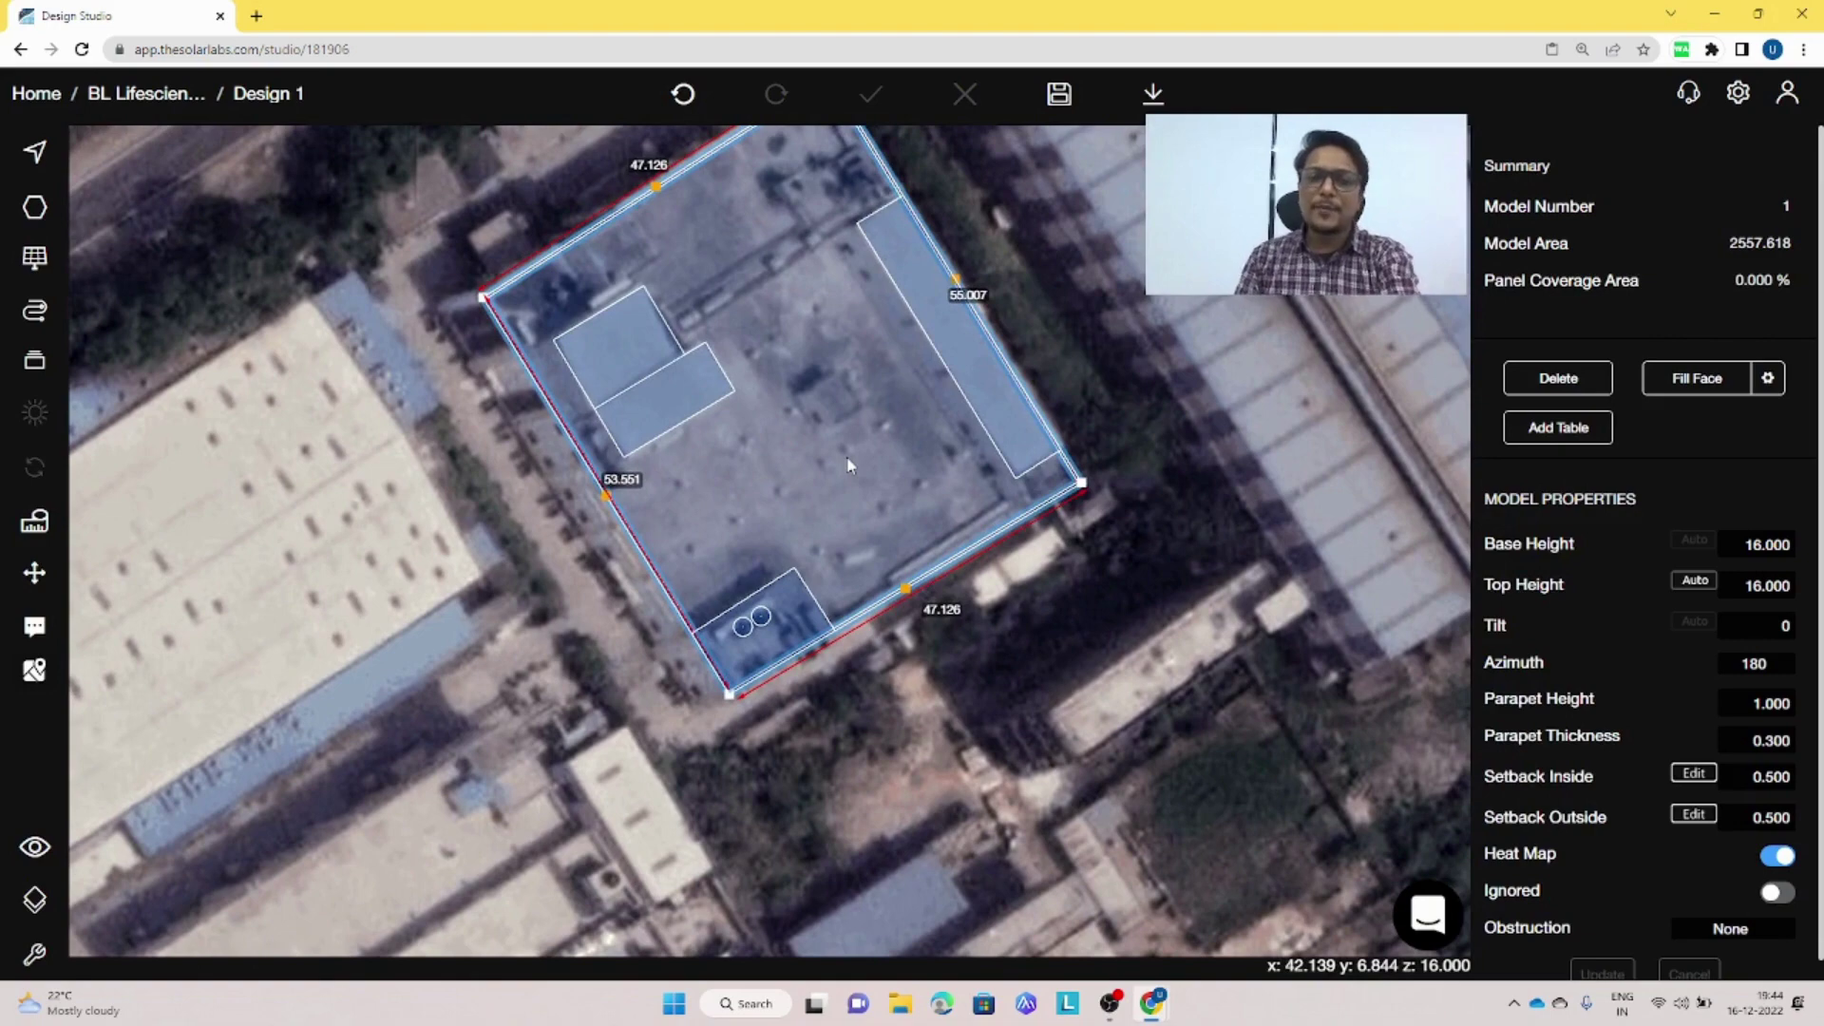
key("w")
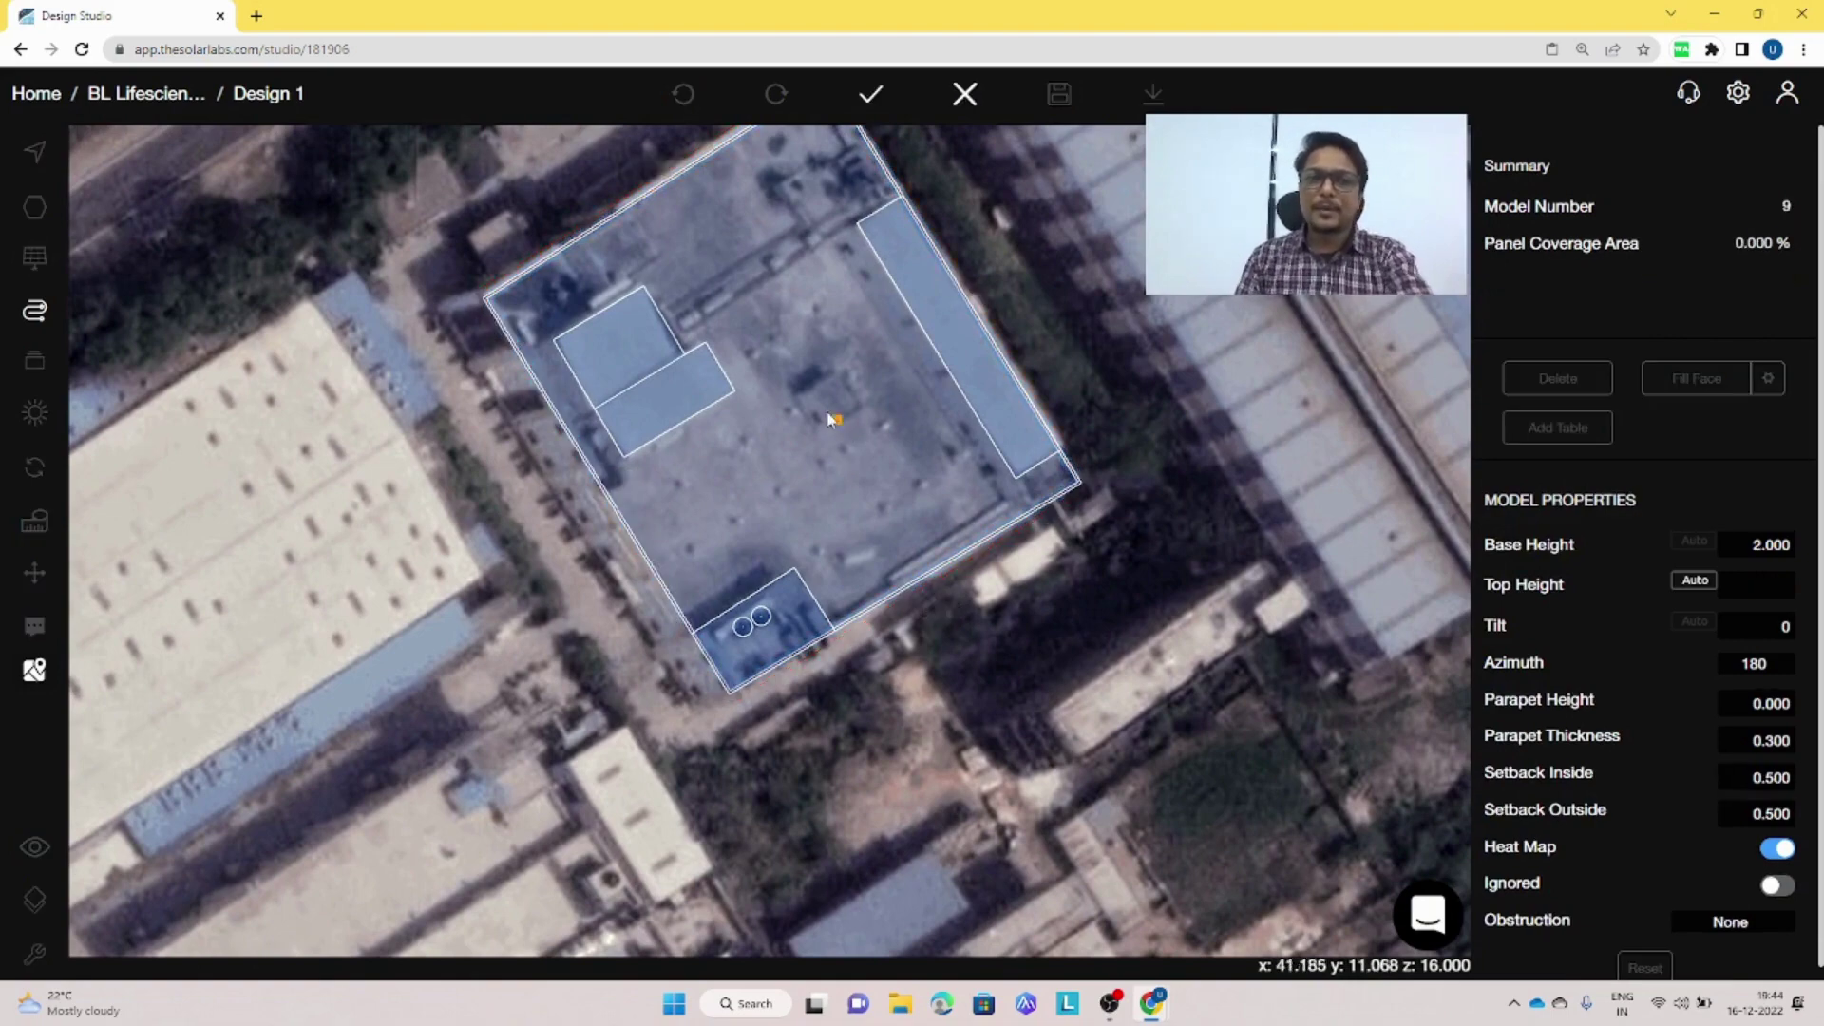
scroll(804, 399, "up", 5)
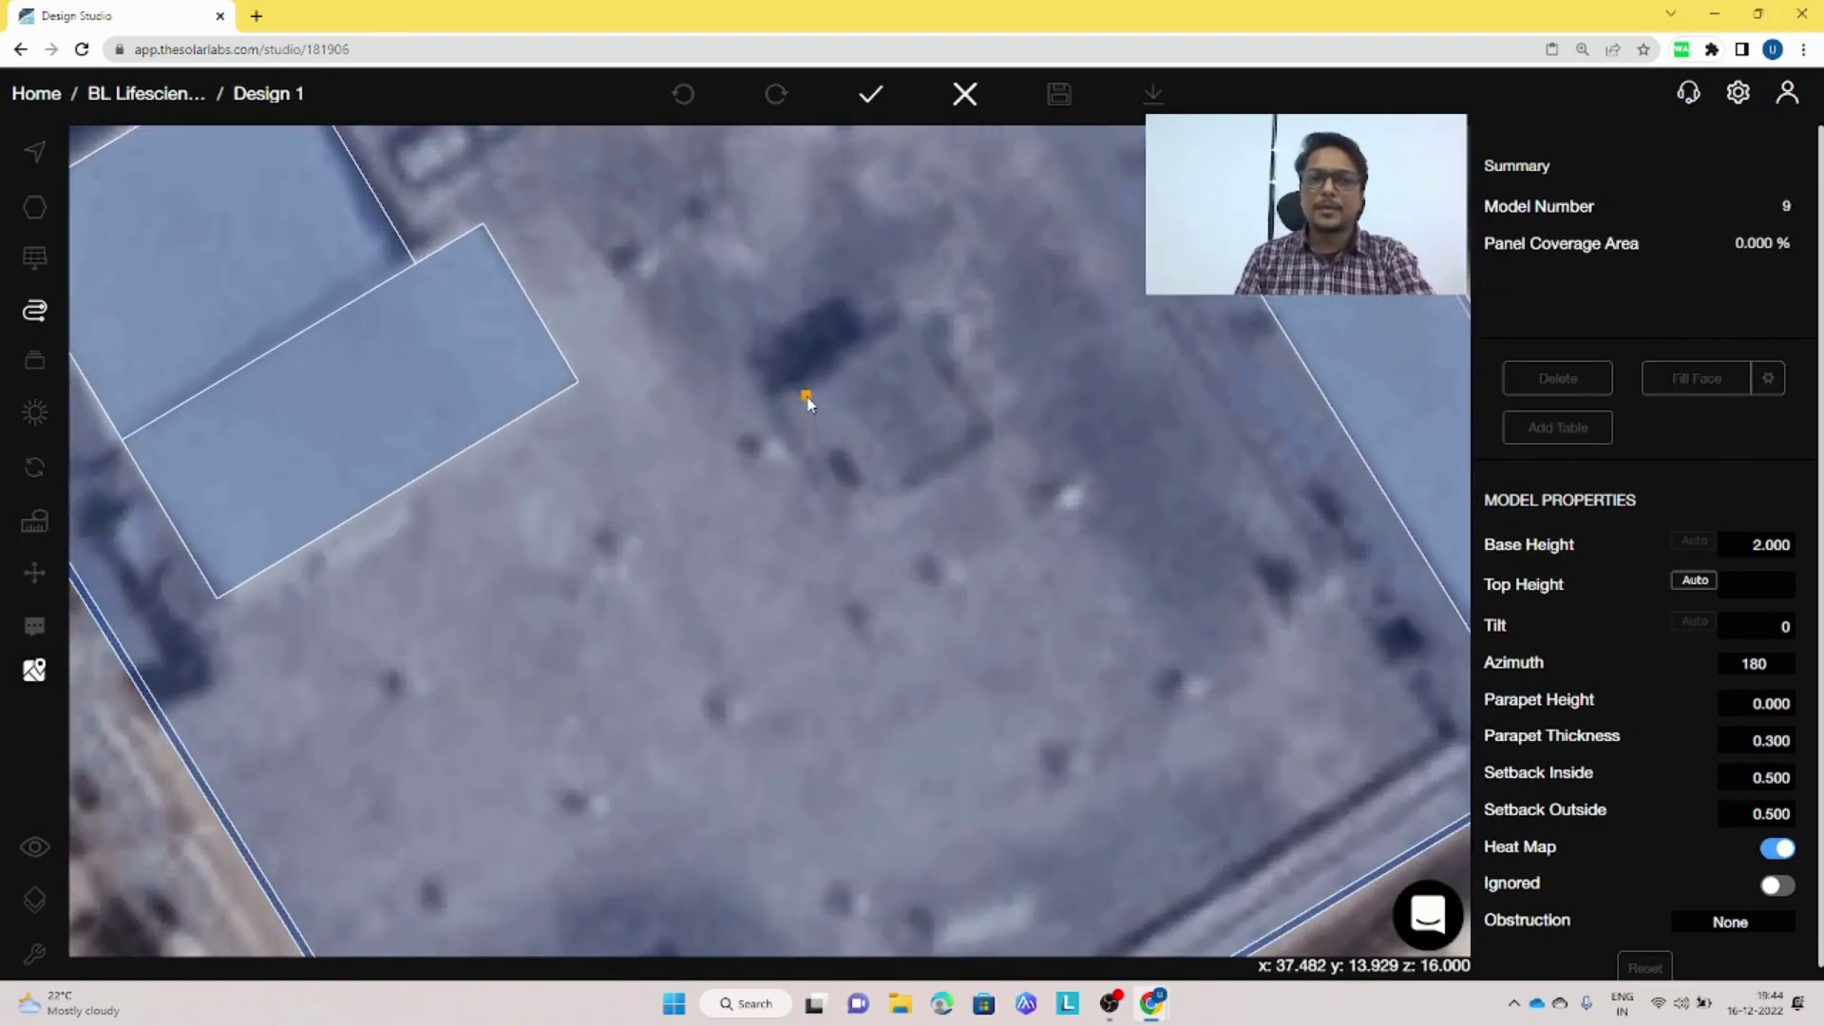
left_click(807, 394)
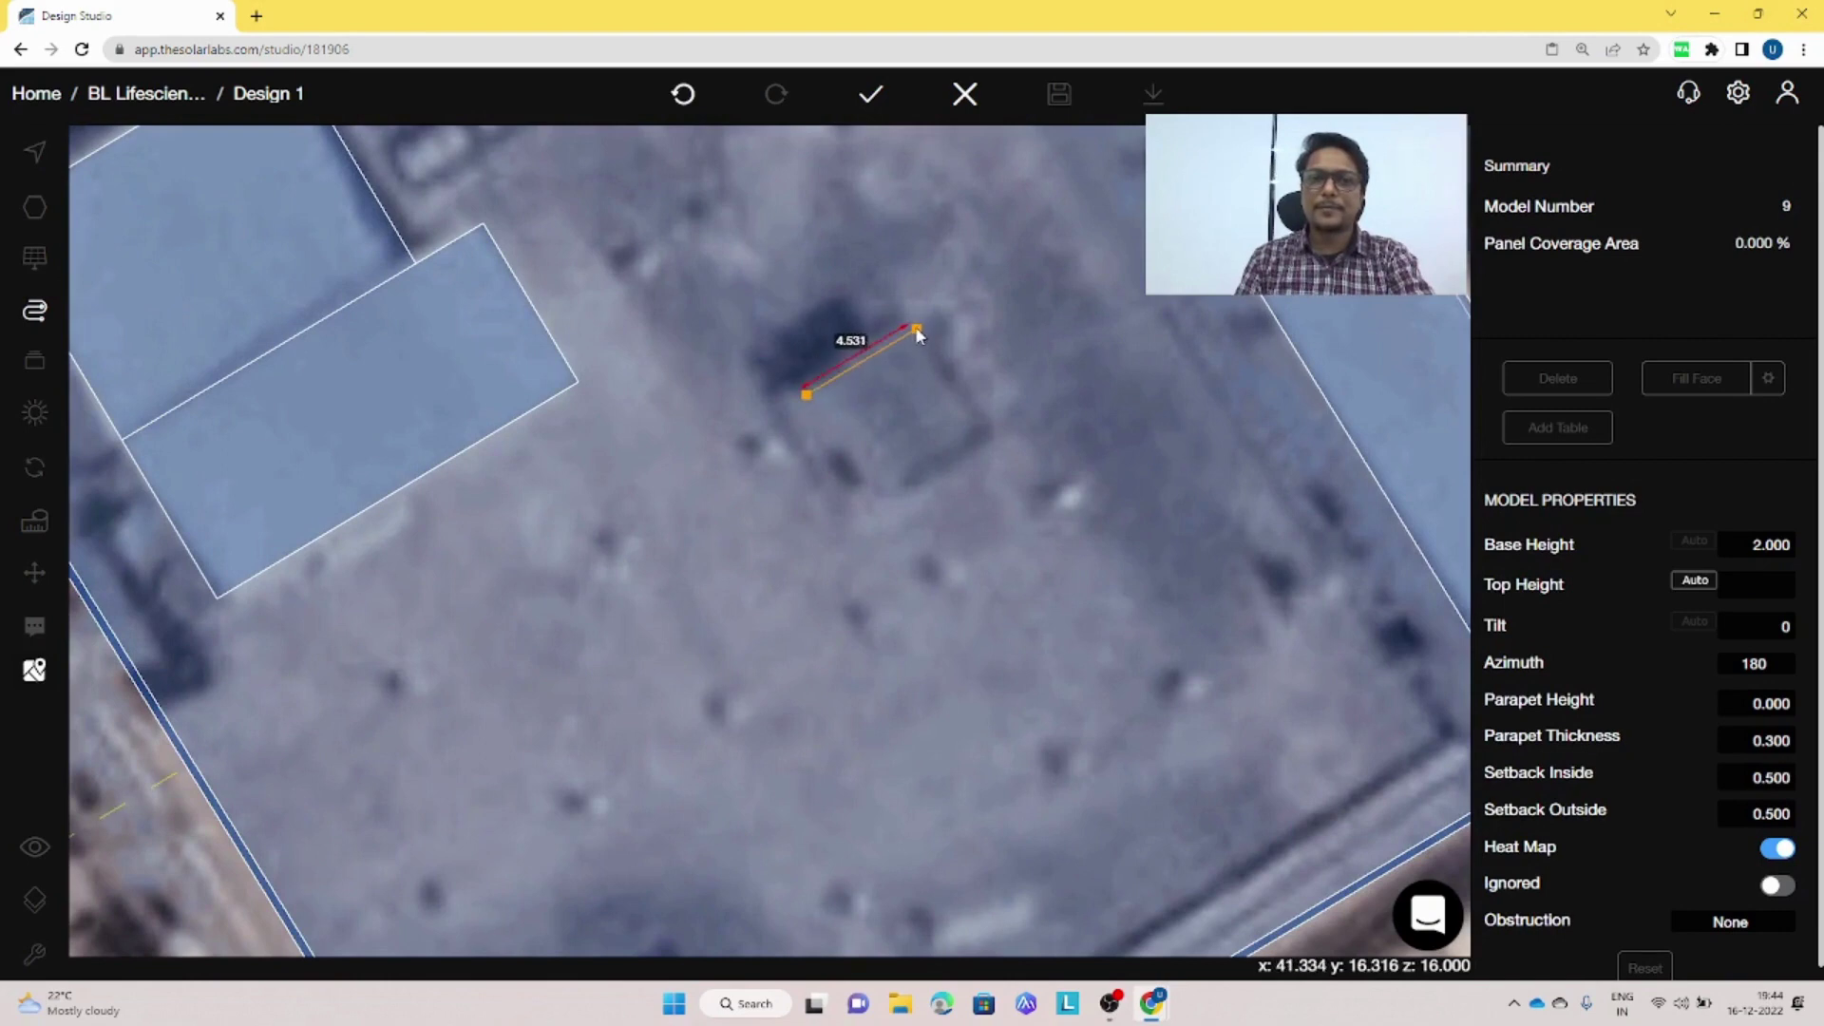
left_click(916, 329)
left_click(984, 438)
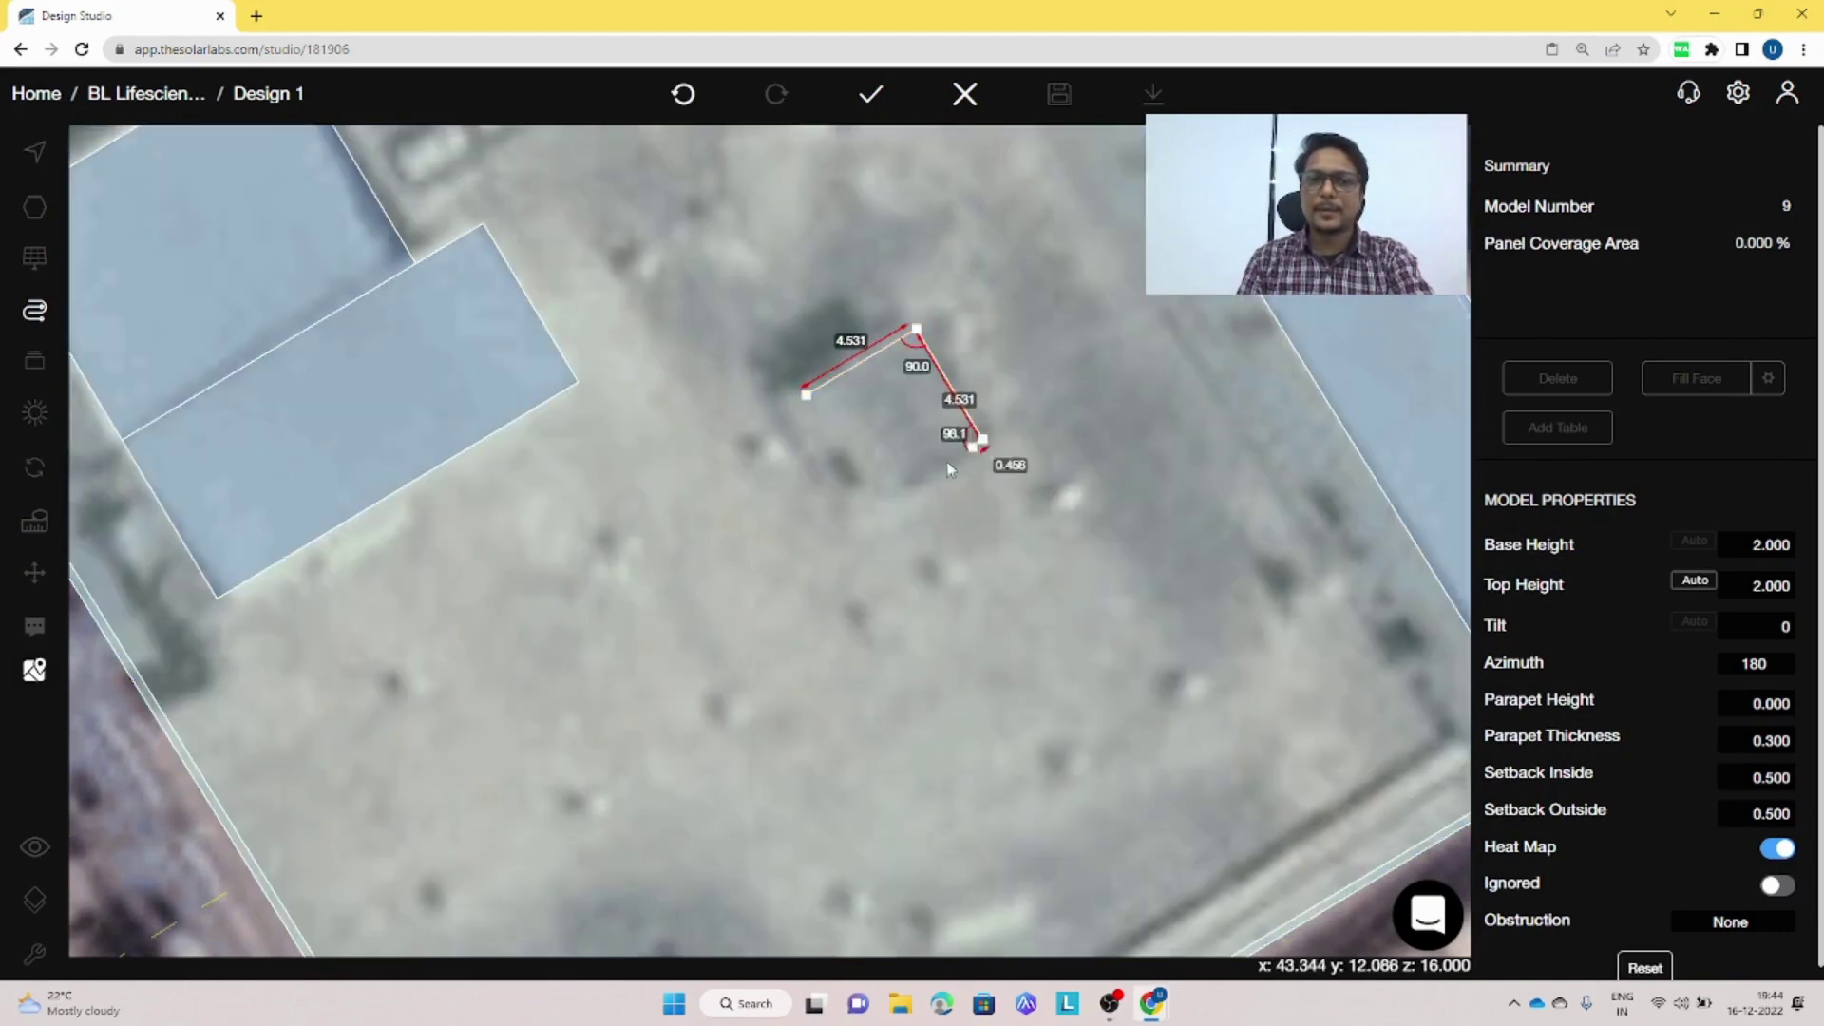
left_click(873, 505)
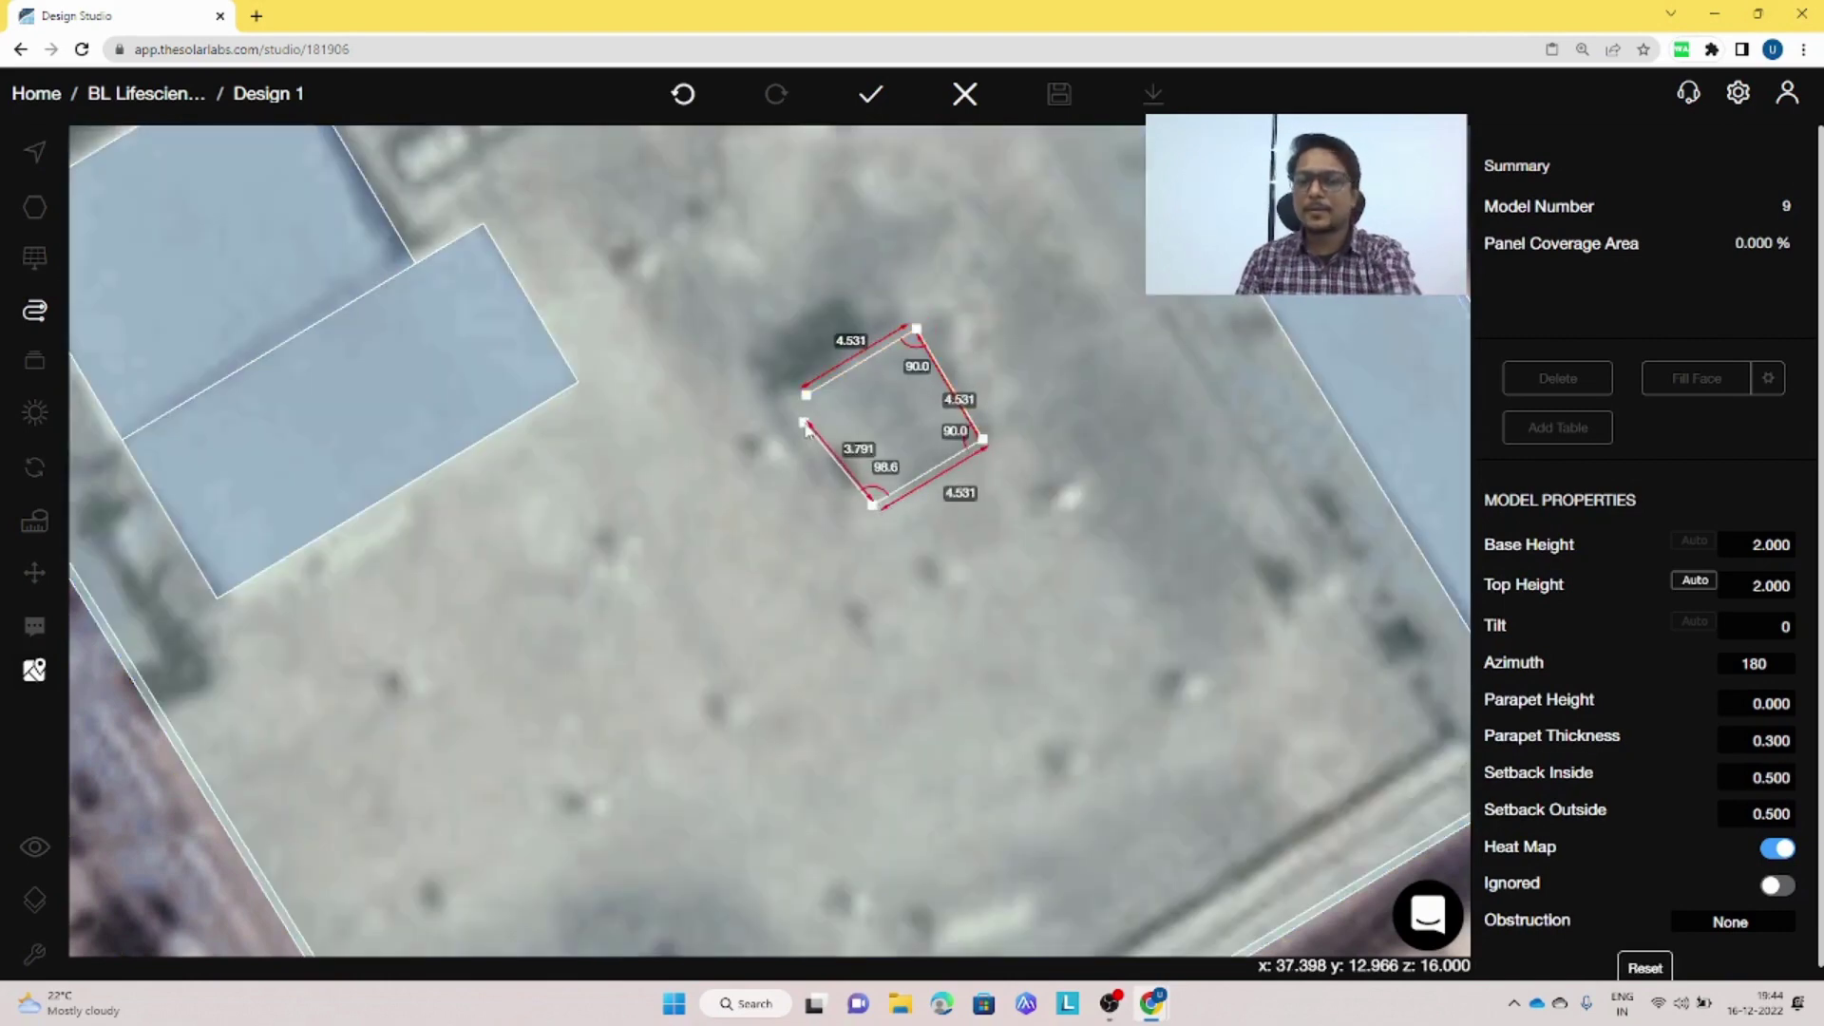
left_click(807, 394)
- Set the small square structure's base height to 0.5 and apply the change
left_click(1758, 543)
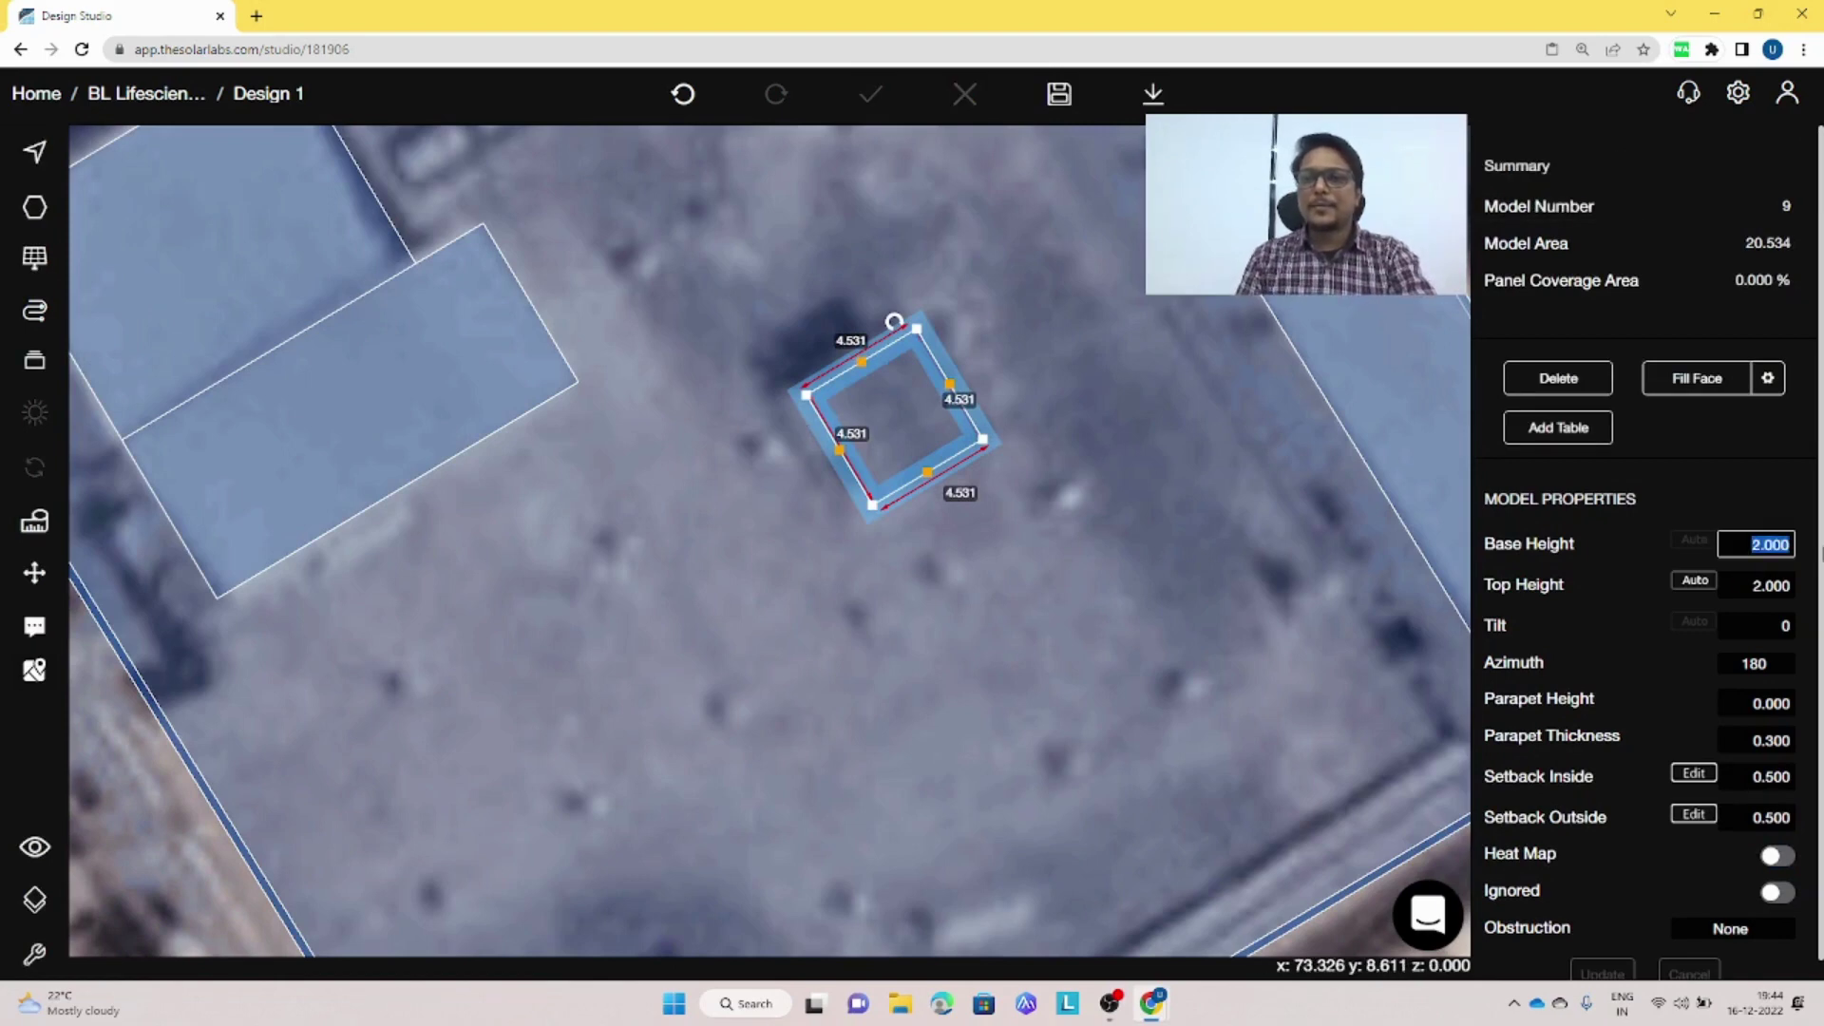
type("1")
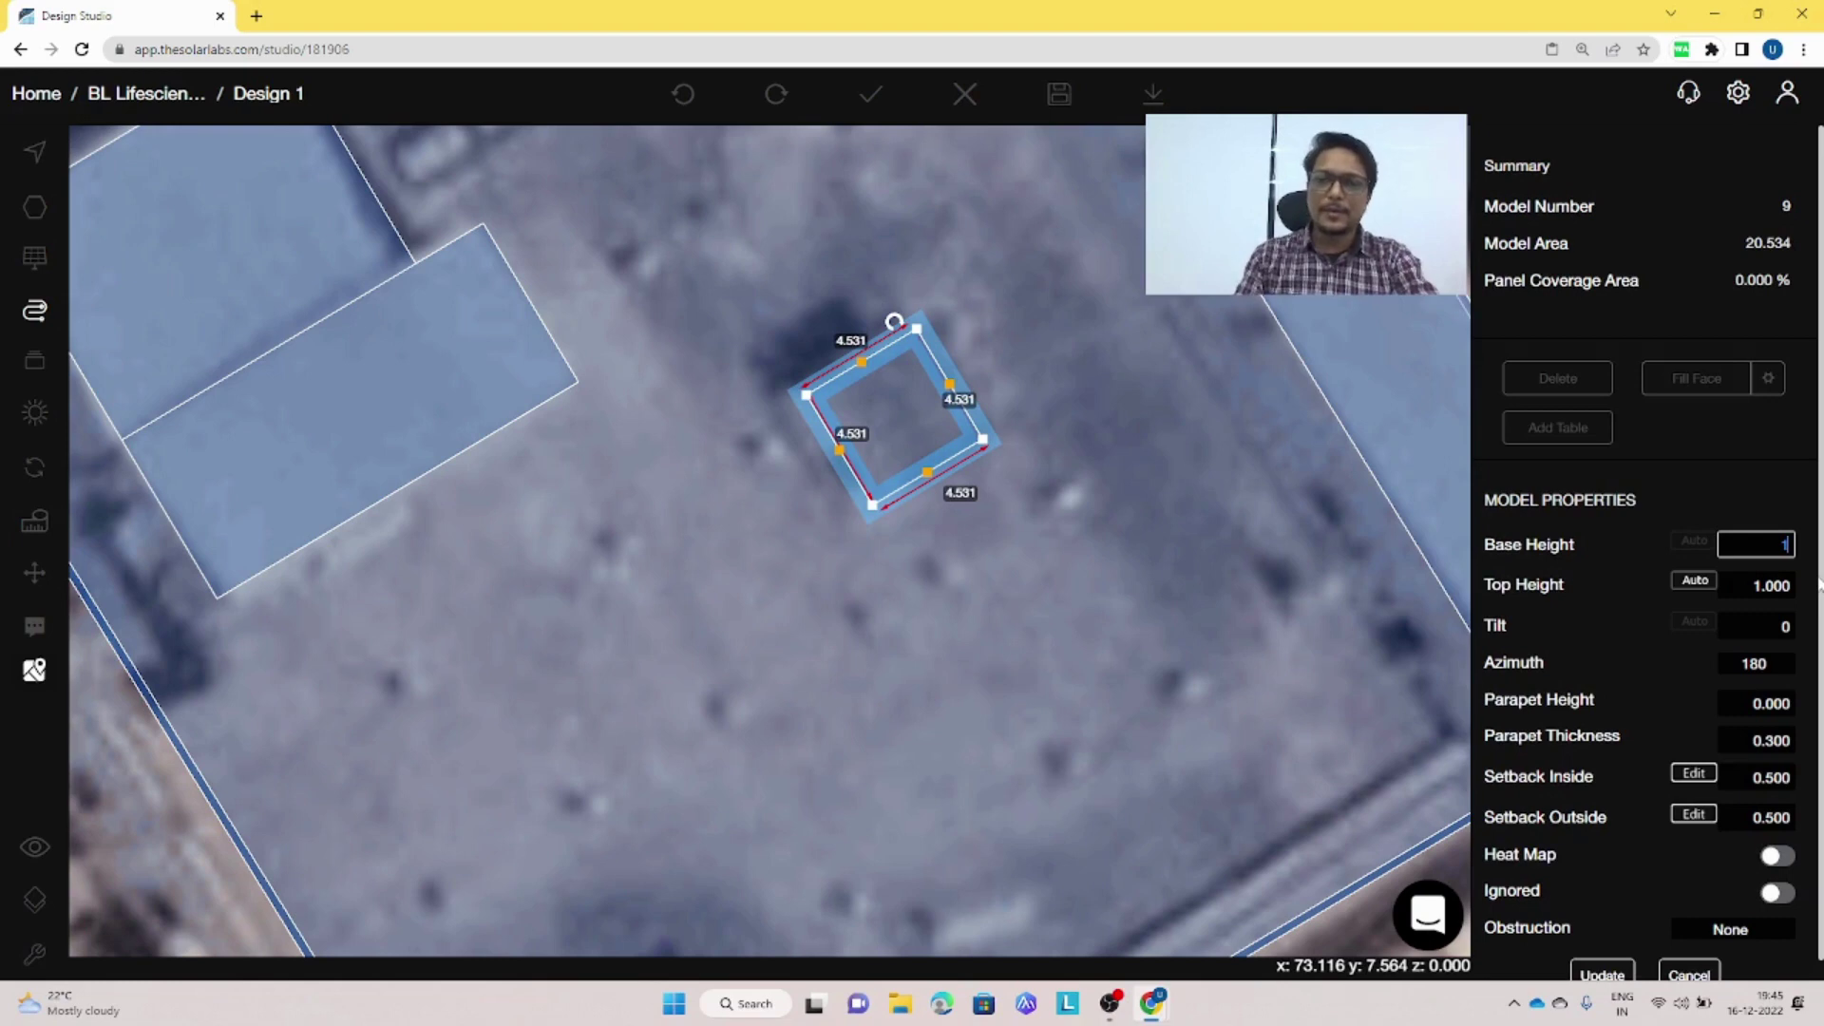
key("BackSpace")
type("0")
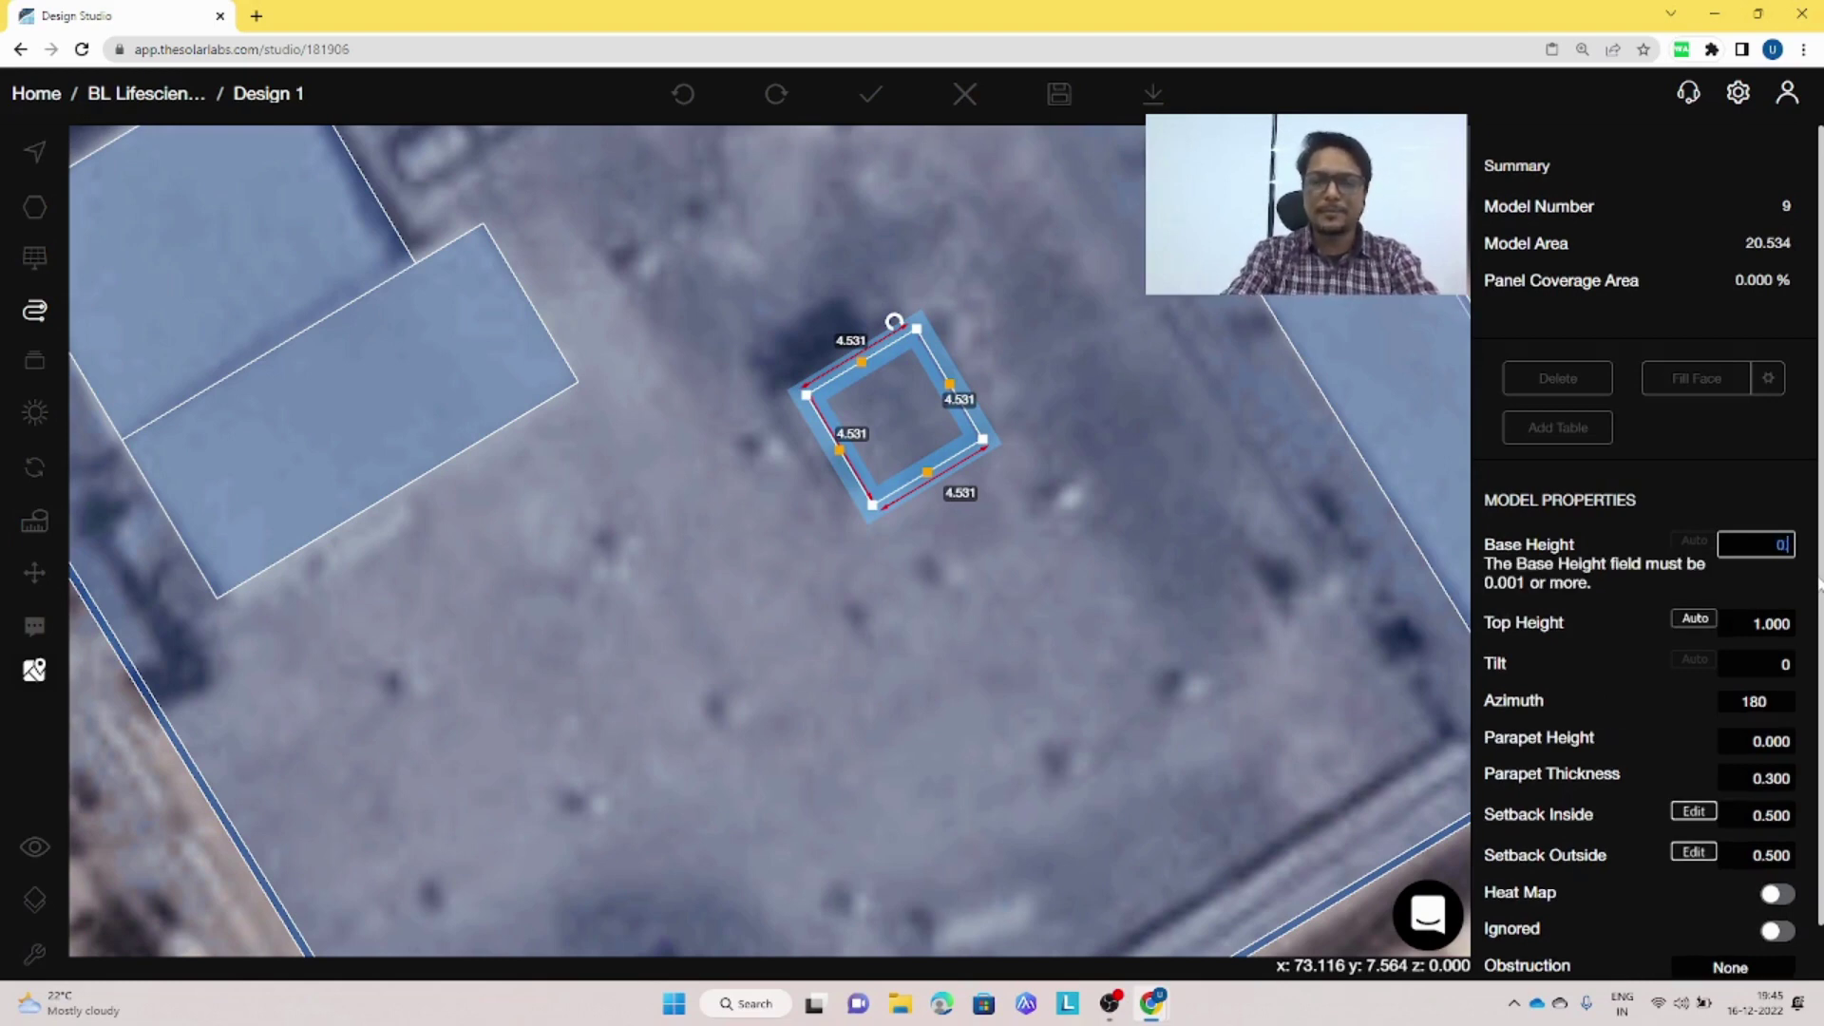
type(".5")
left_click(1602, 972)
- Examine the modelled building and its rooftop structures from several sides in 3D and return to the 2D view
scroll(969, 558, "down", 2)
scroll(970, 558, "down", 3)
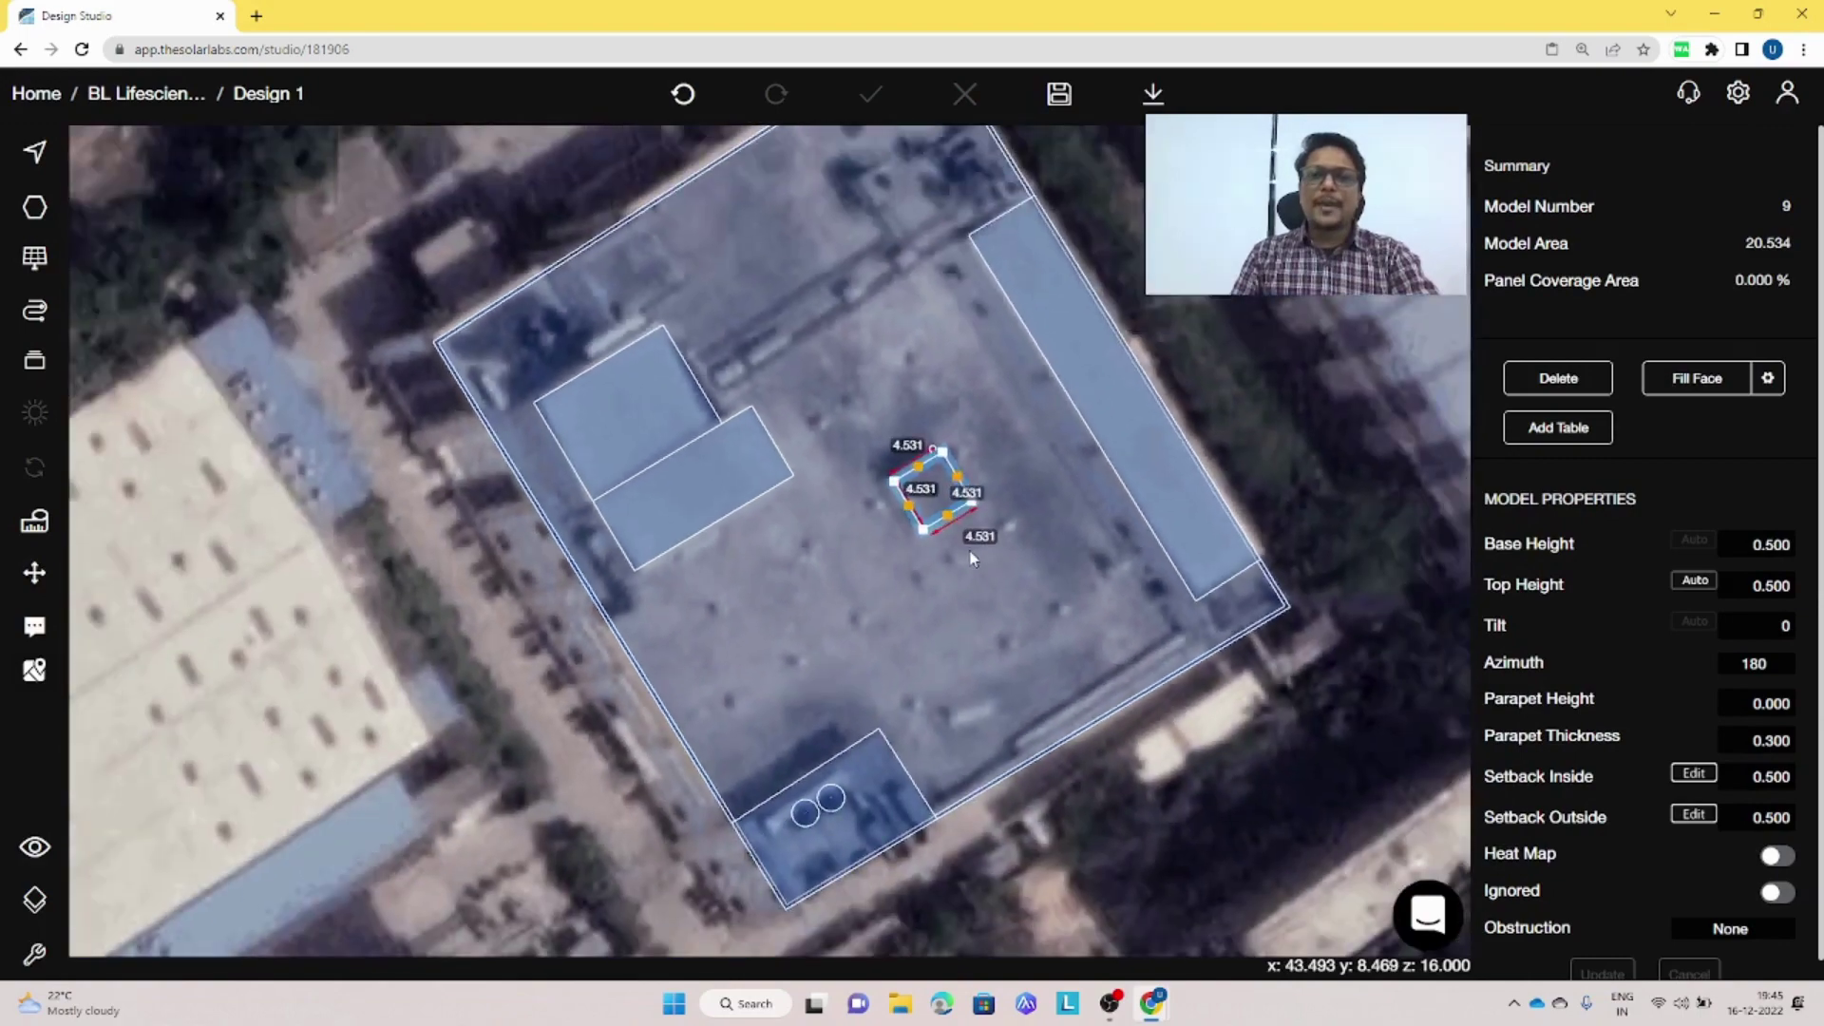
scroll(801, 467, "down", 2)
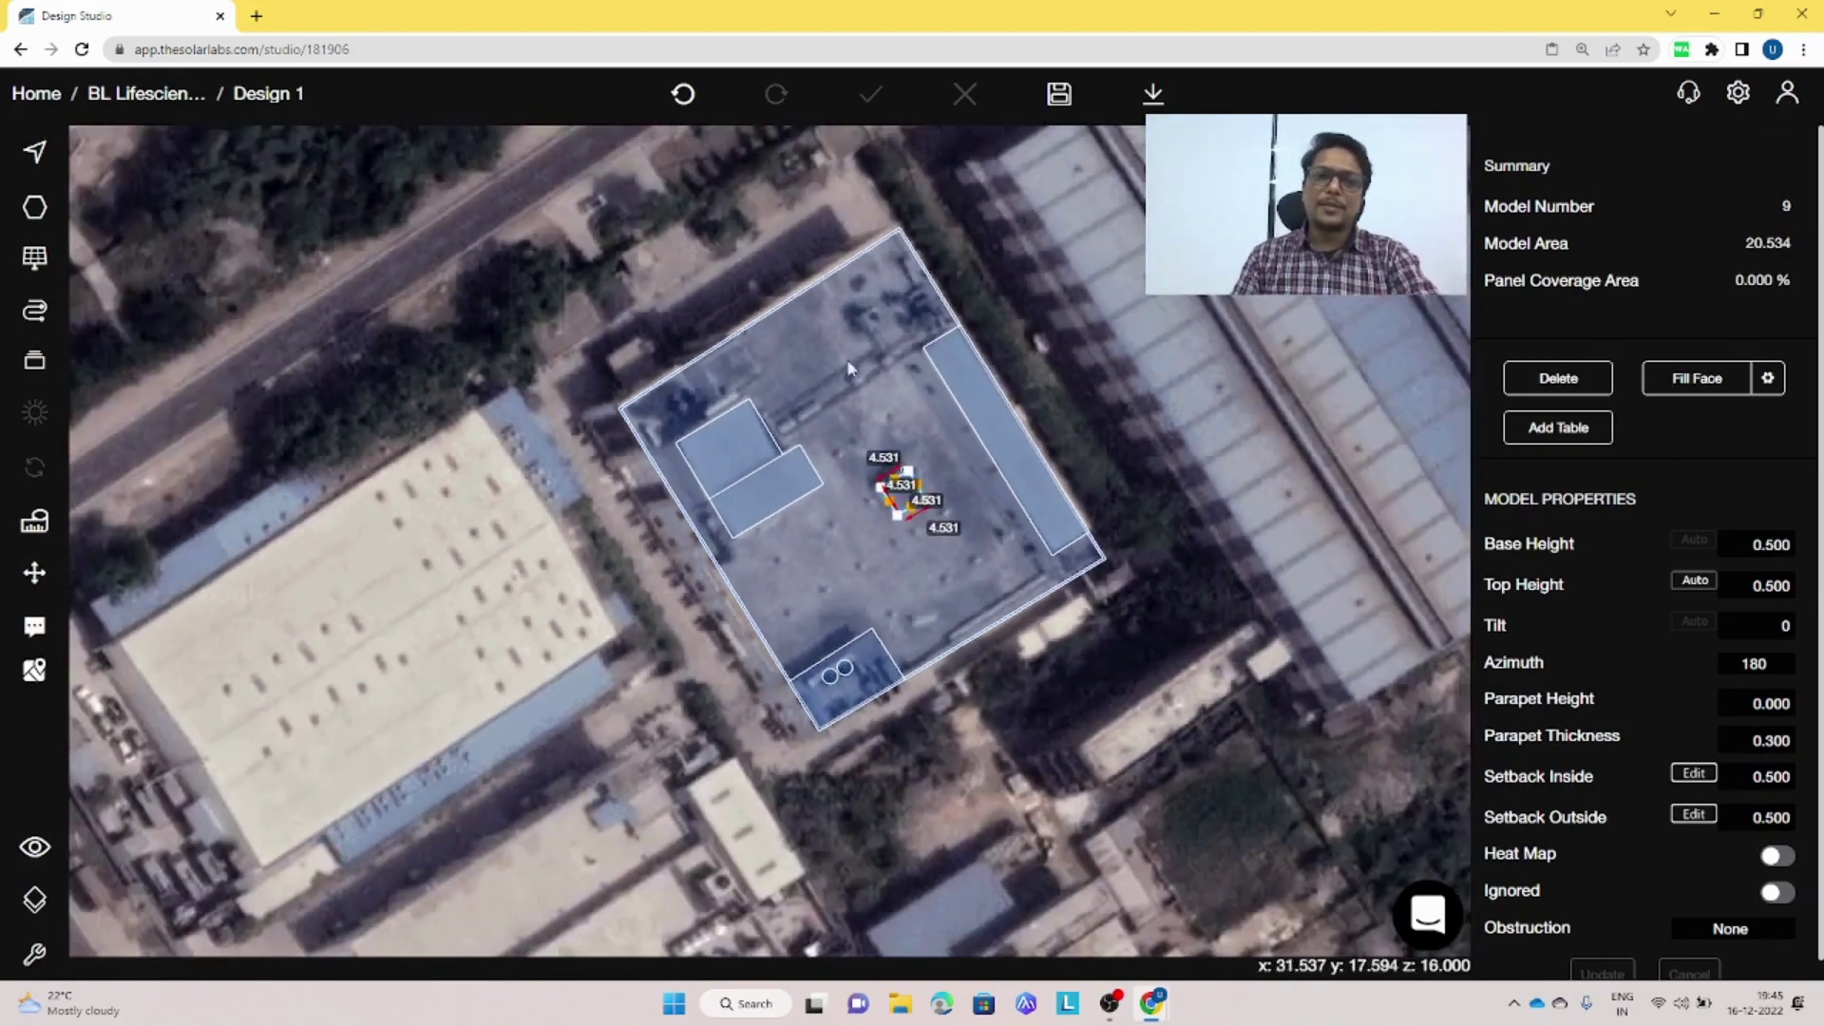
left_click(846, 572)
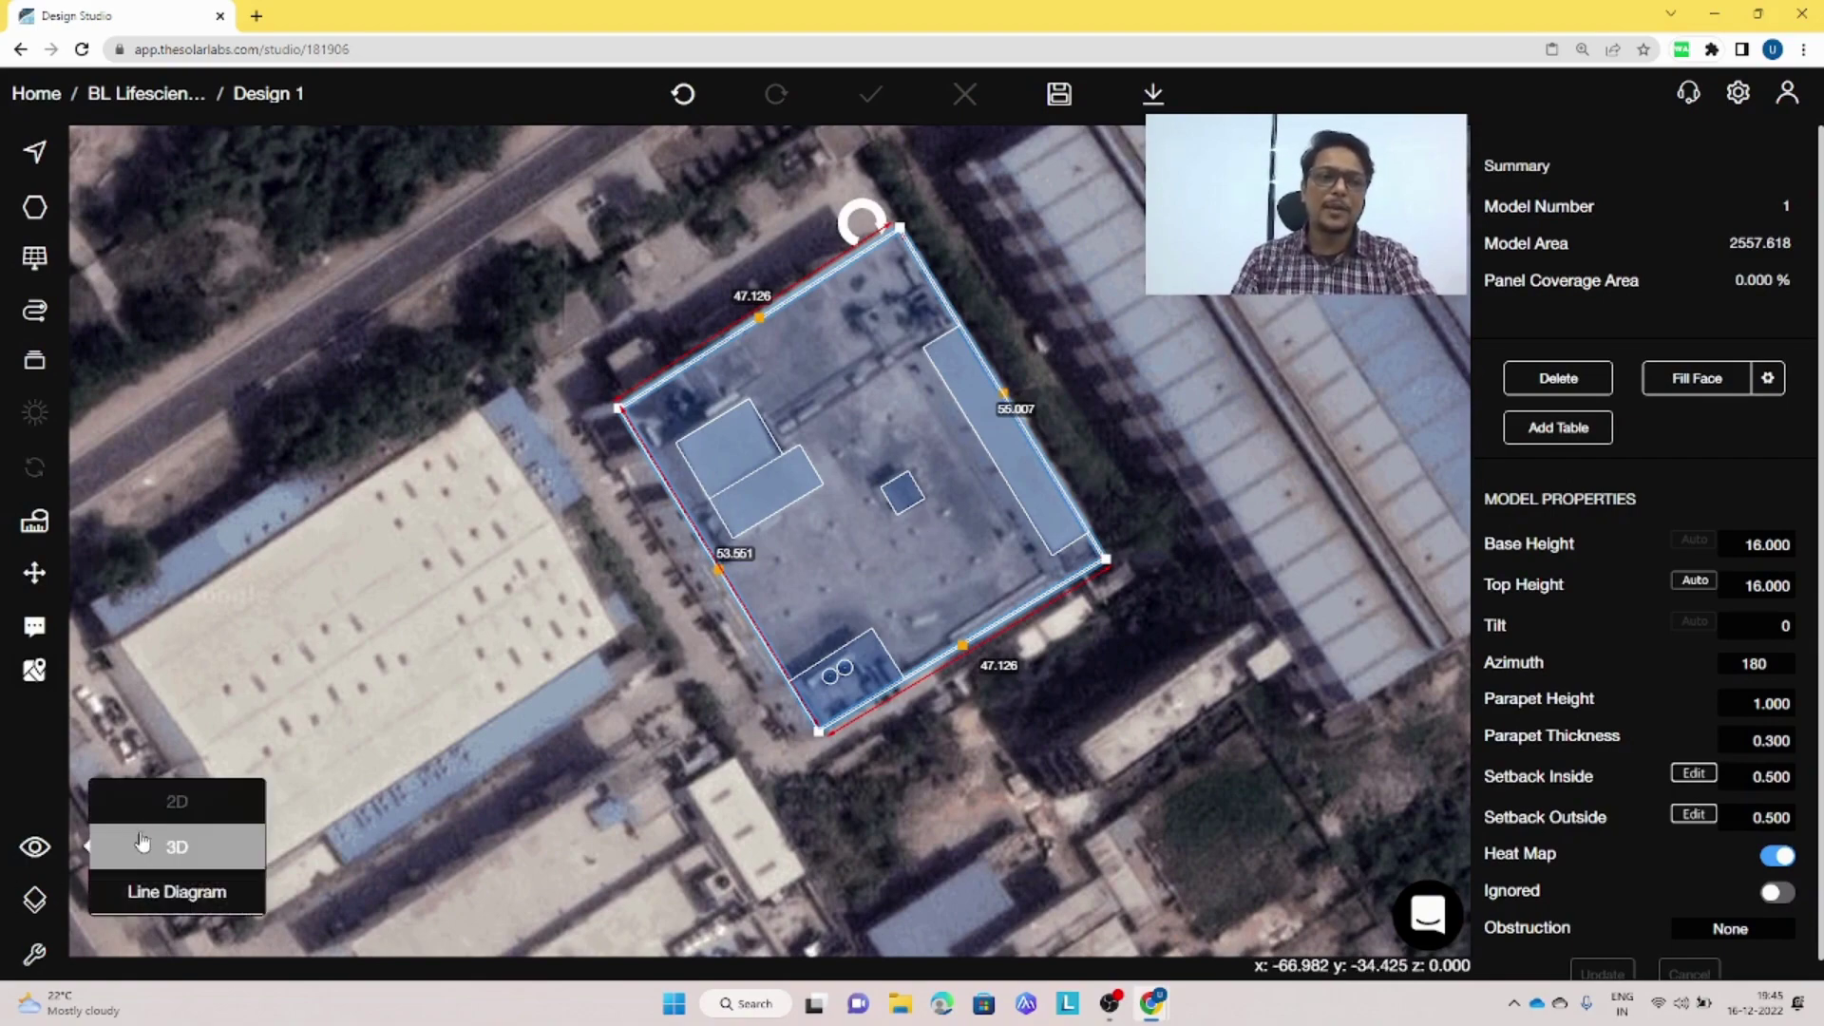
left_click(142, 844)
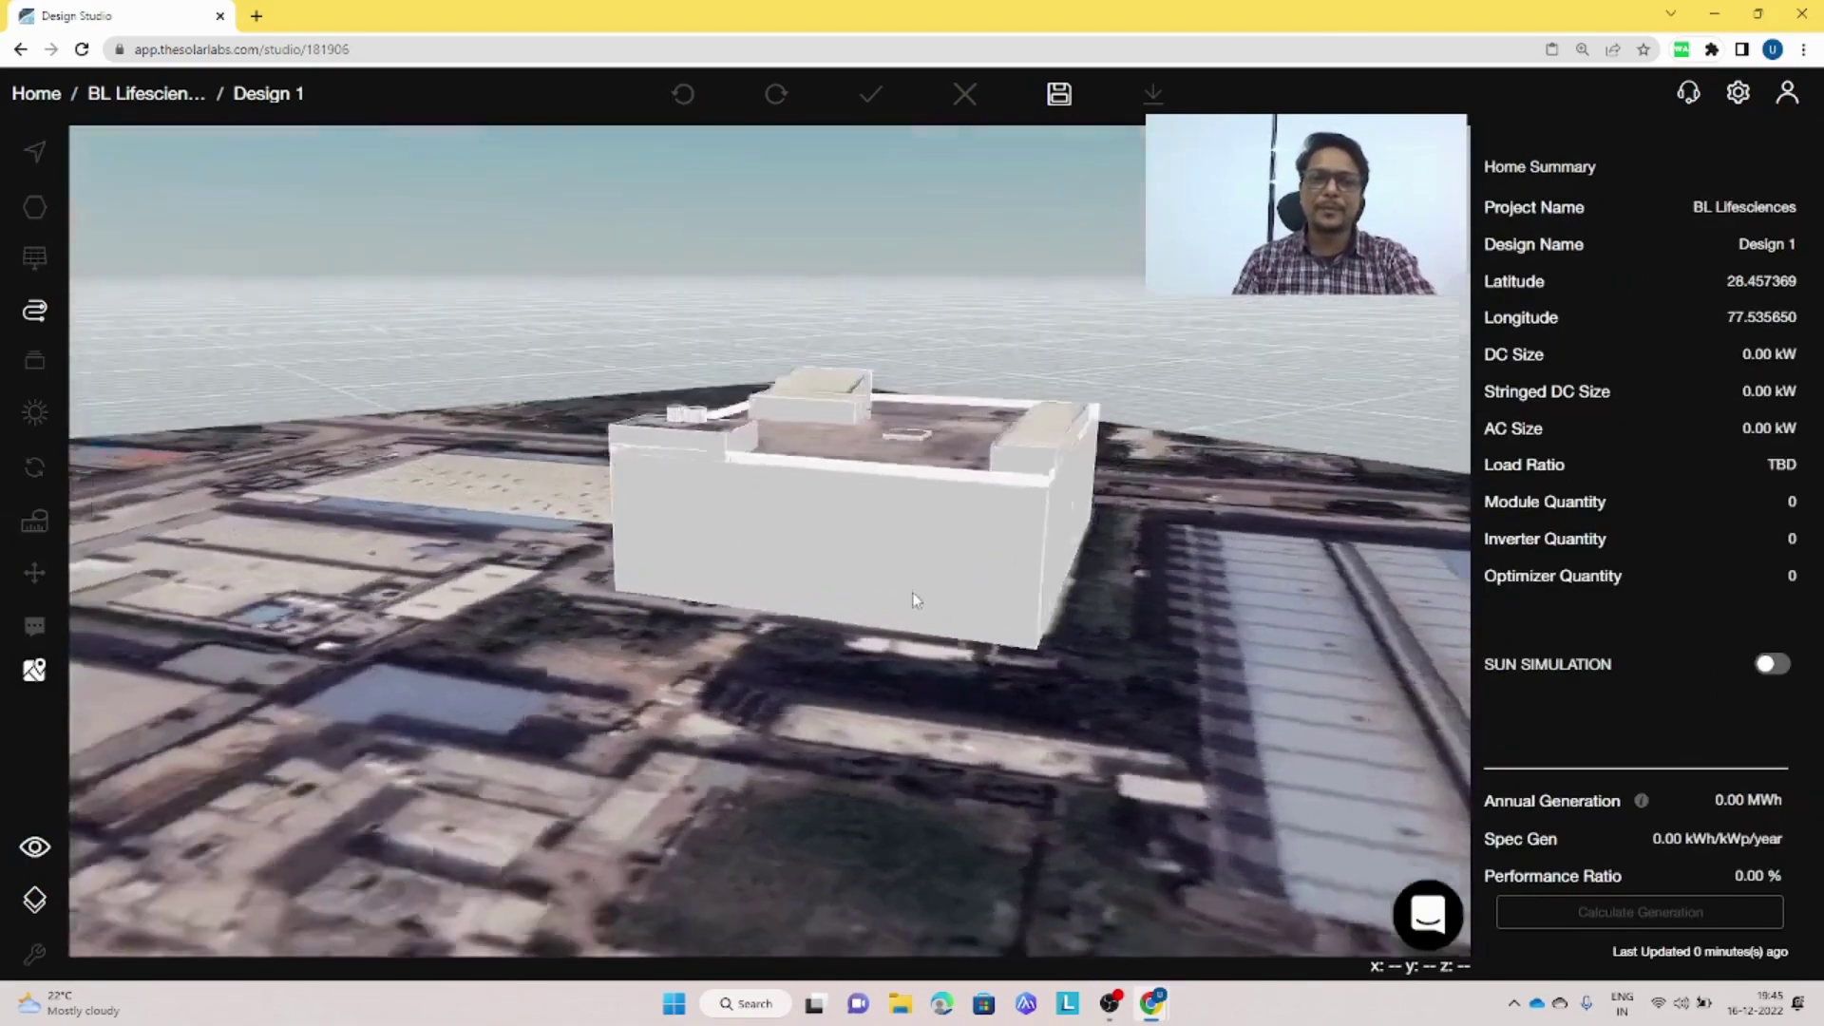
left_click_drag(913, 601, 584, 551)
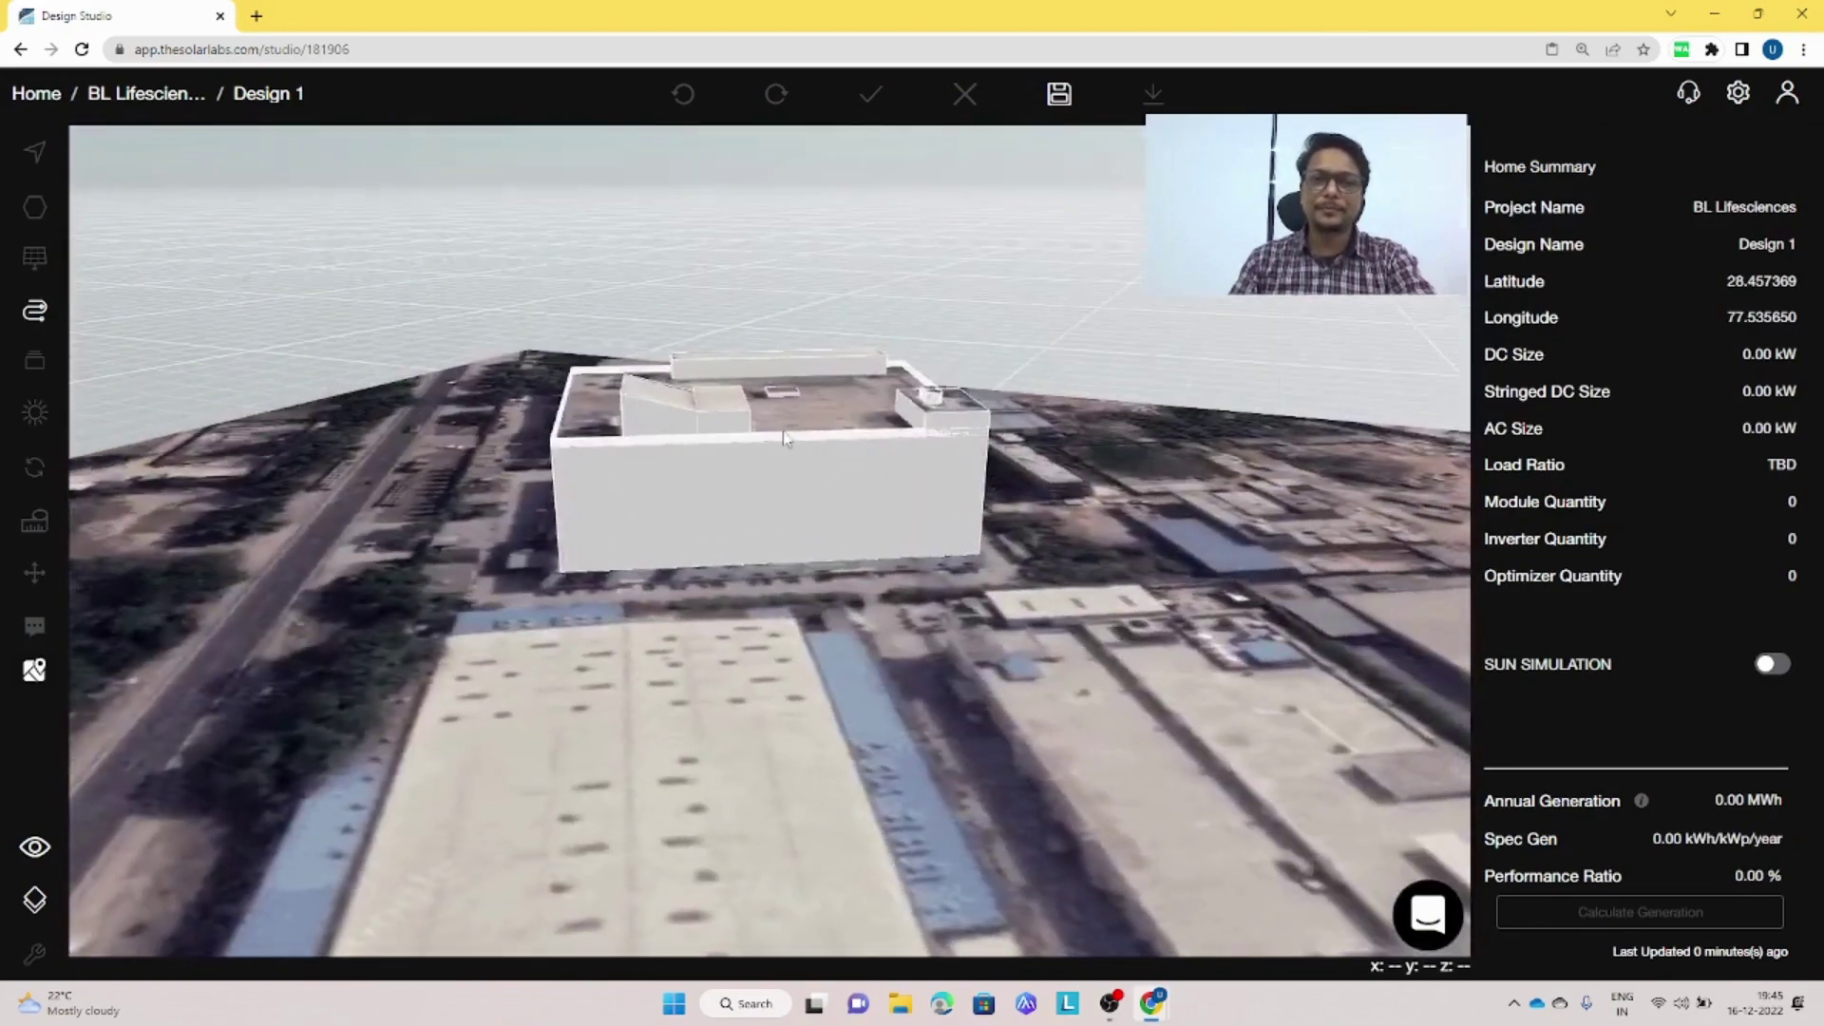
scroll(785, 438, "up", 5)
left_click_drag(934, 494, 402, 495)
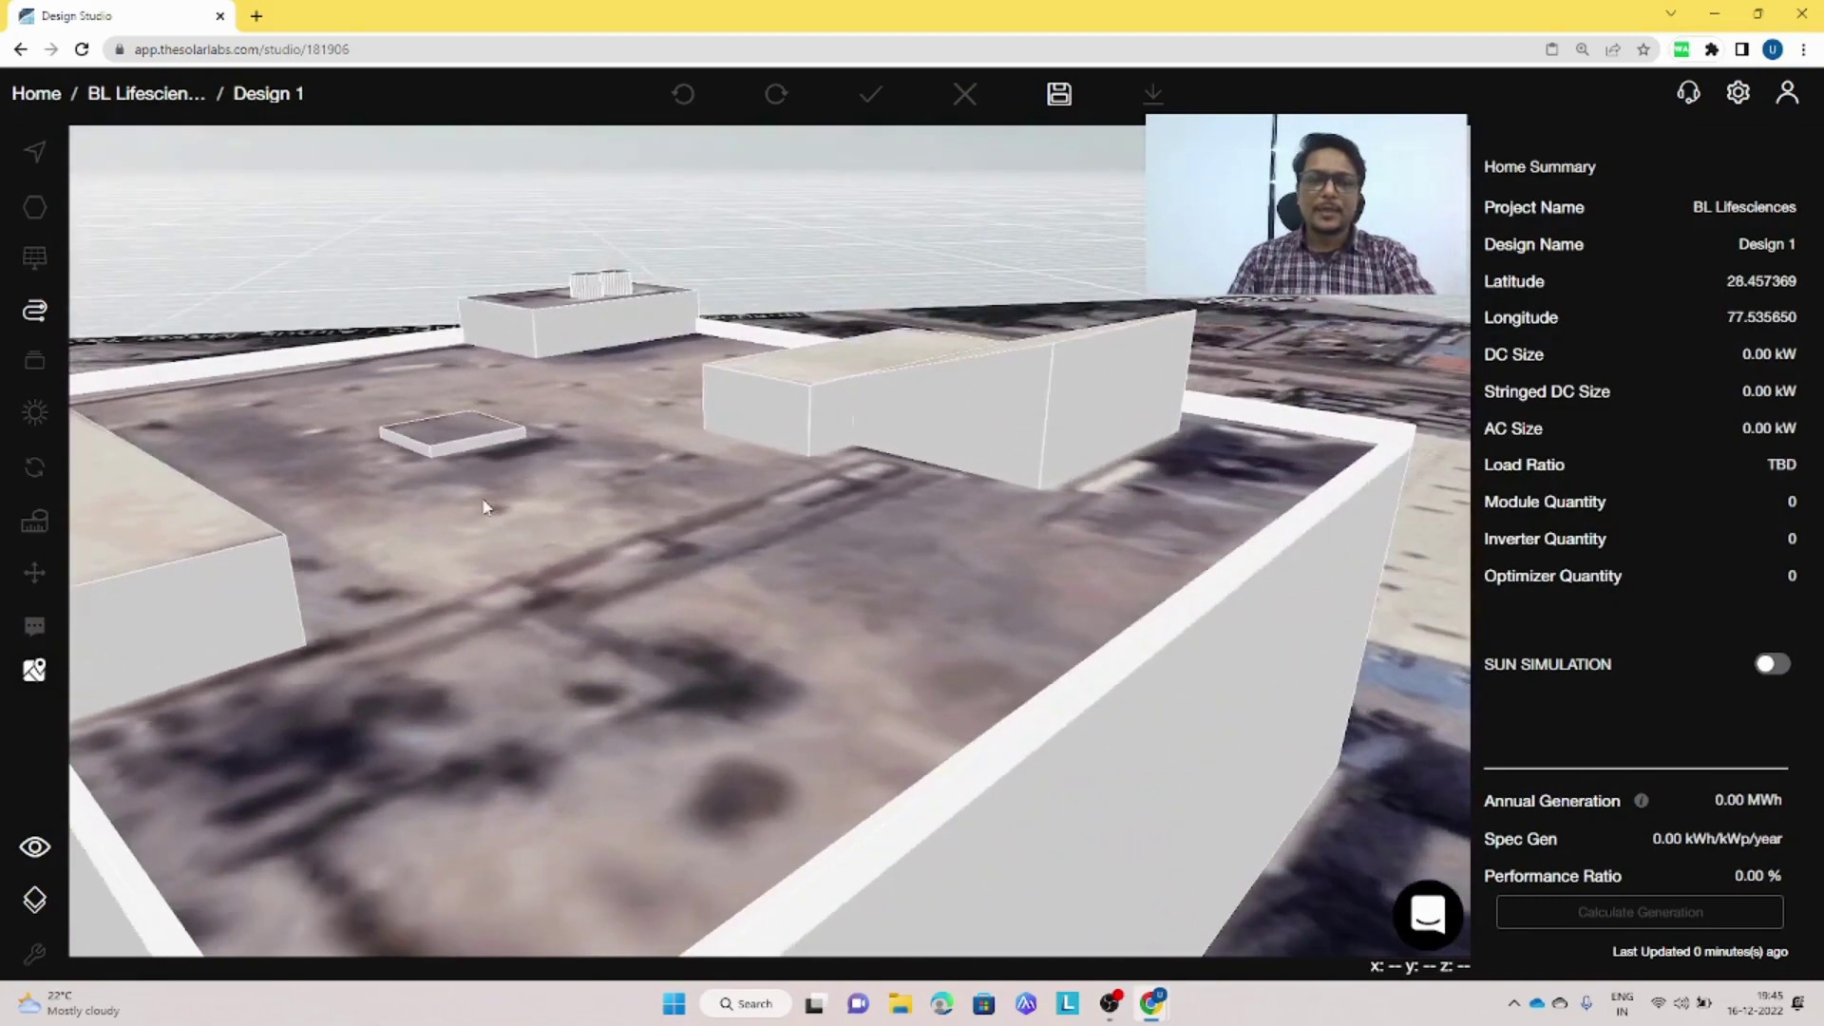
key("Escape")
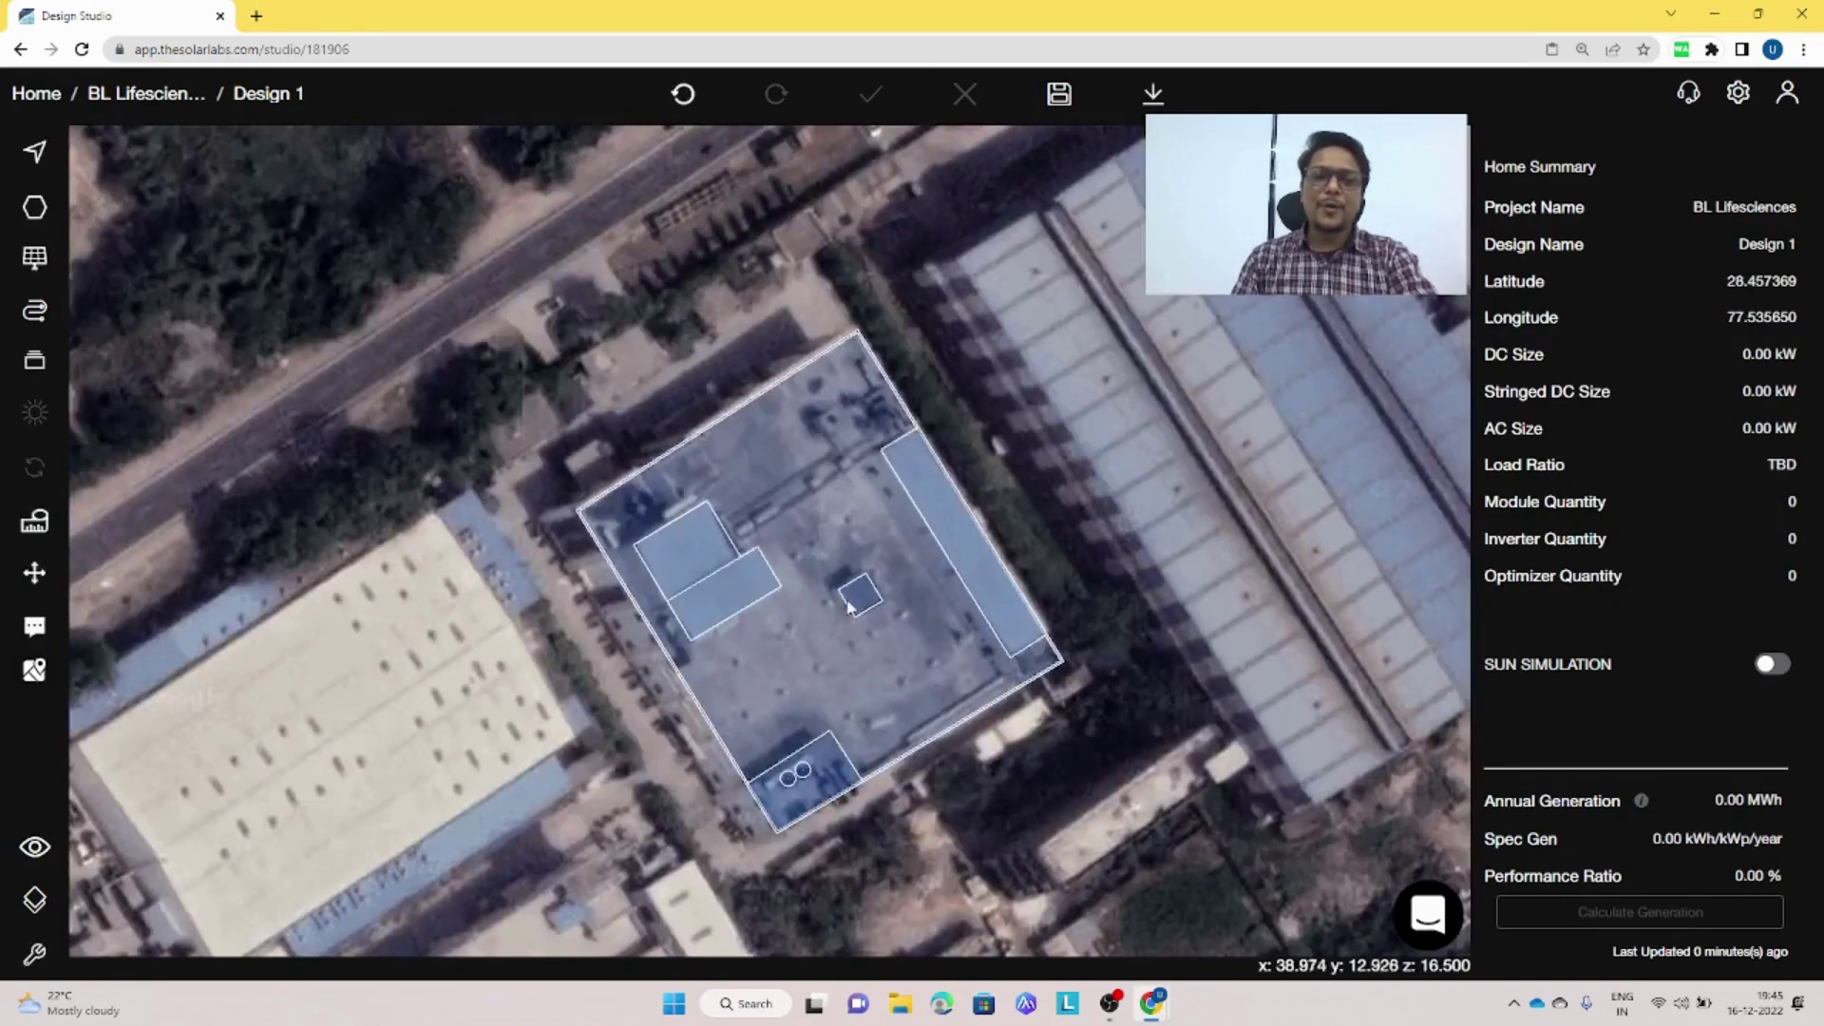
- Mark the small square structure in the middle of the roof as ignored and apply the change
scroll(867, 597, "up", 5)
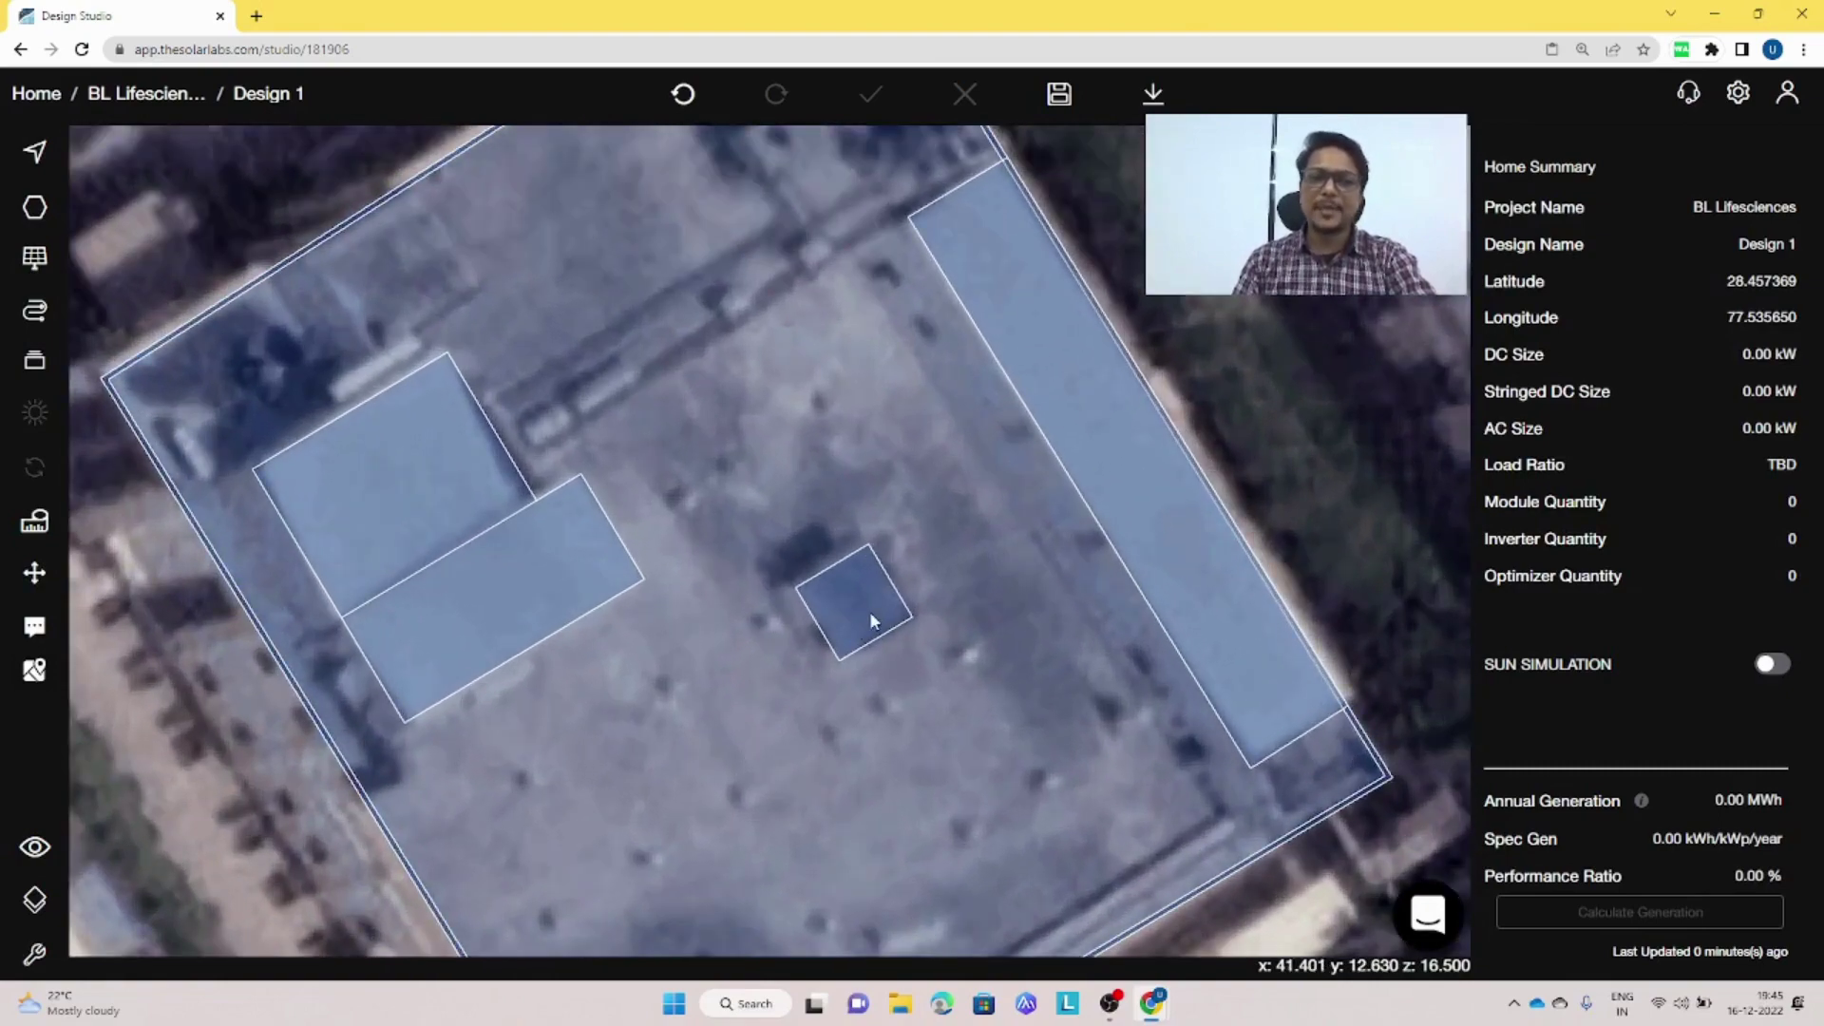
left_click(870, 612)
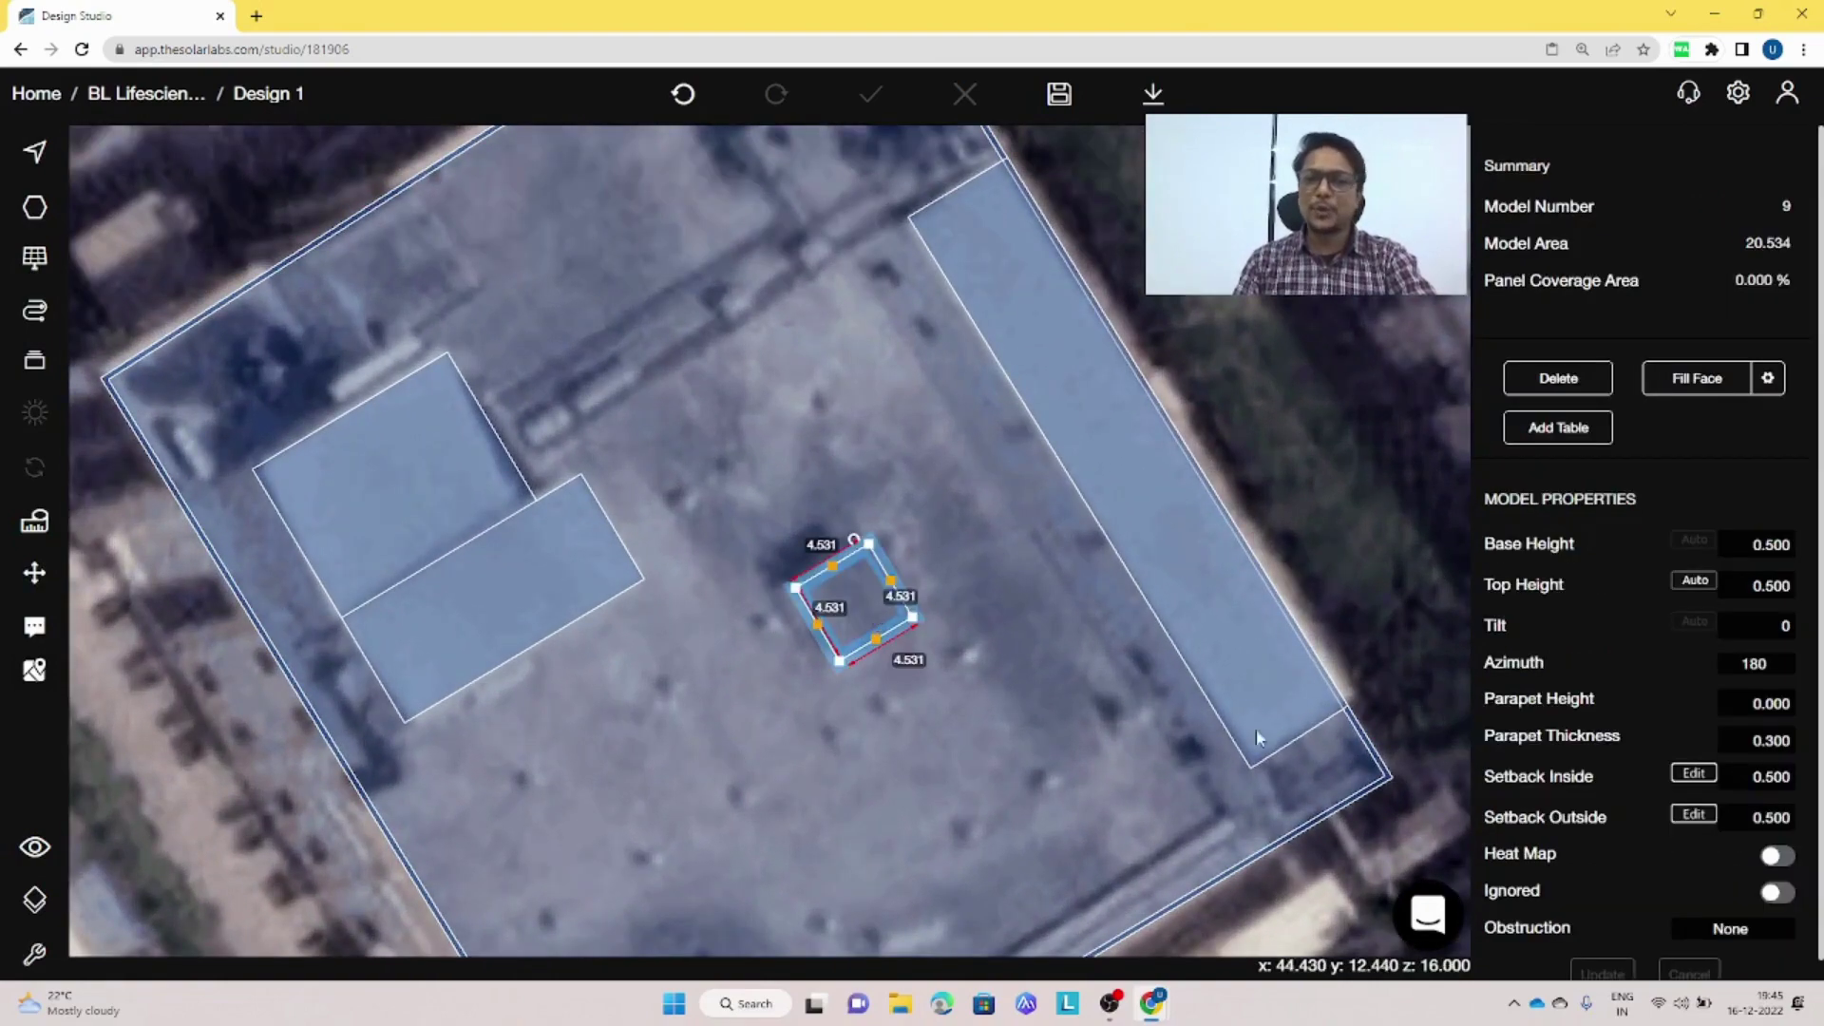
left_click(1786, 898)
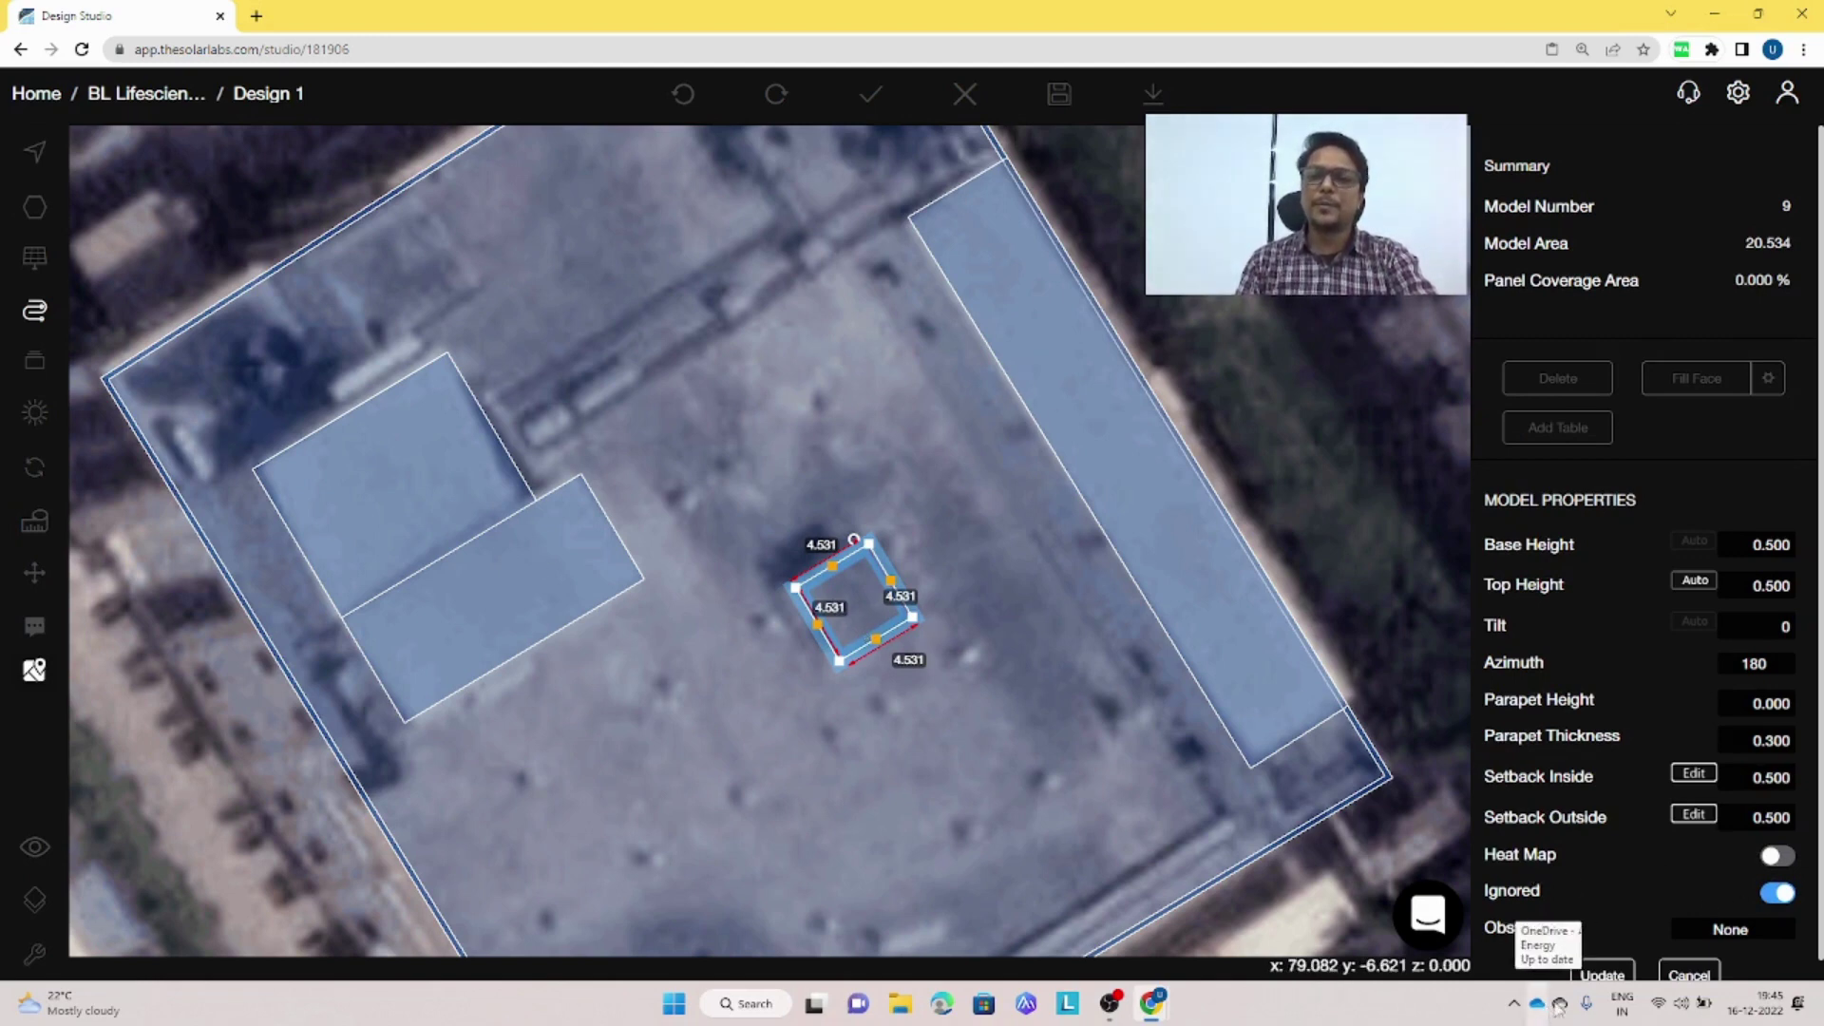
left_click(1602, 975)
left_click(1207, 660)
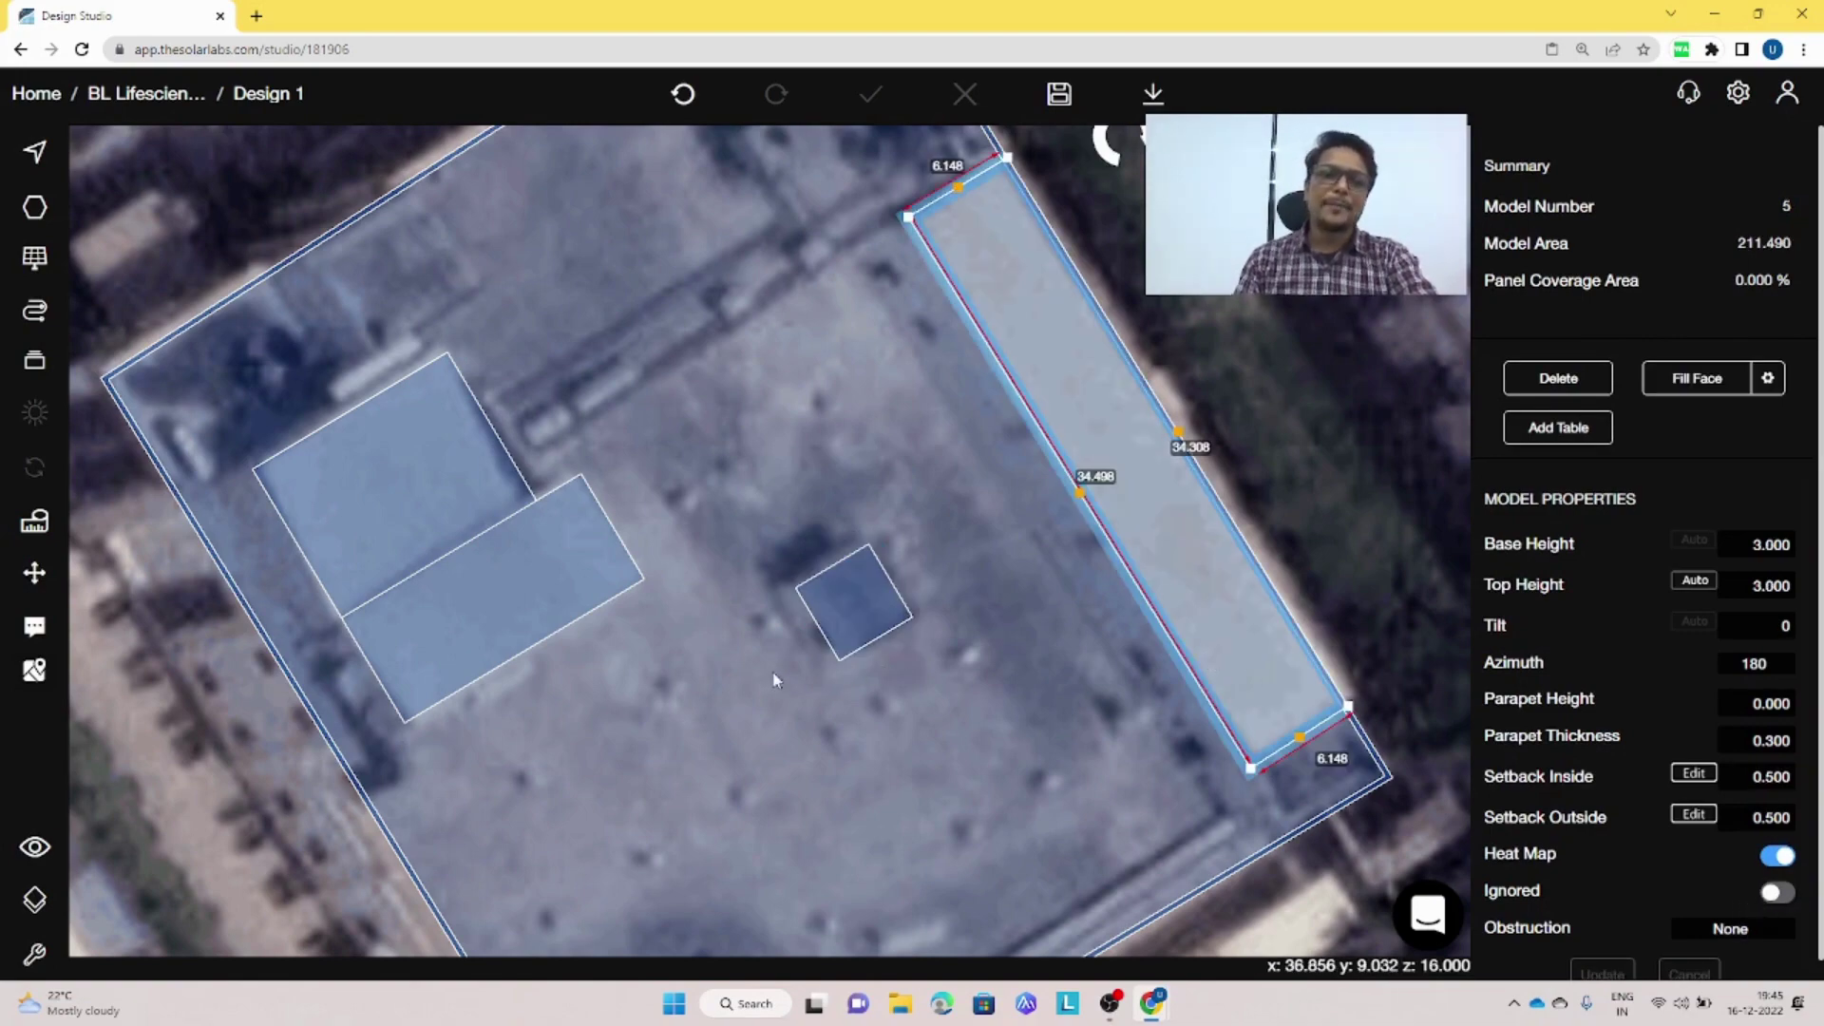
- Fill the main roof face with solar panels using the default settings and check the layout around the tanks
scroll(831, 630, "down", 3)
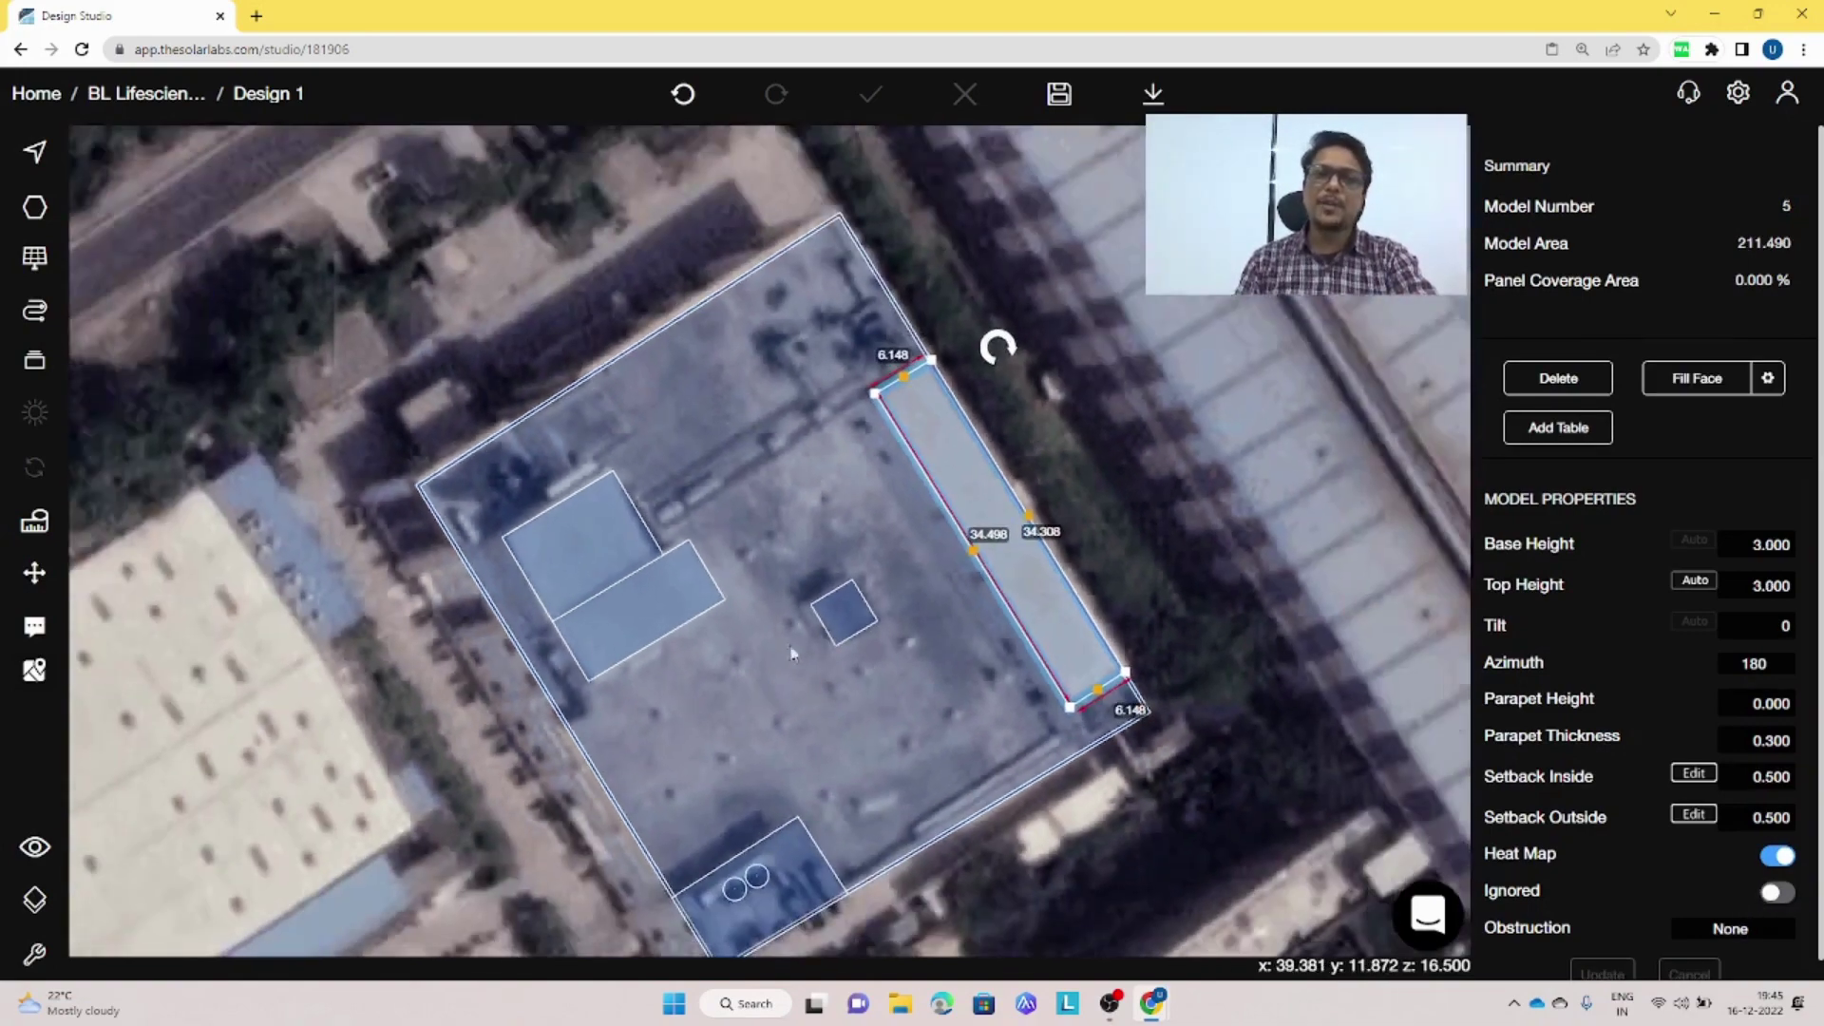
scroll(1037, 385, "down", 2)
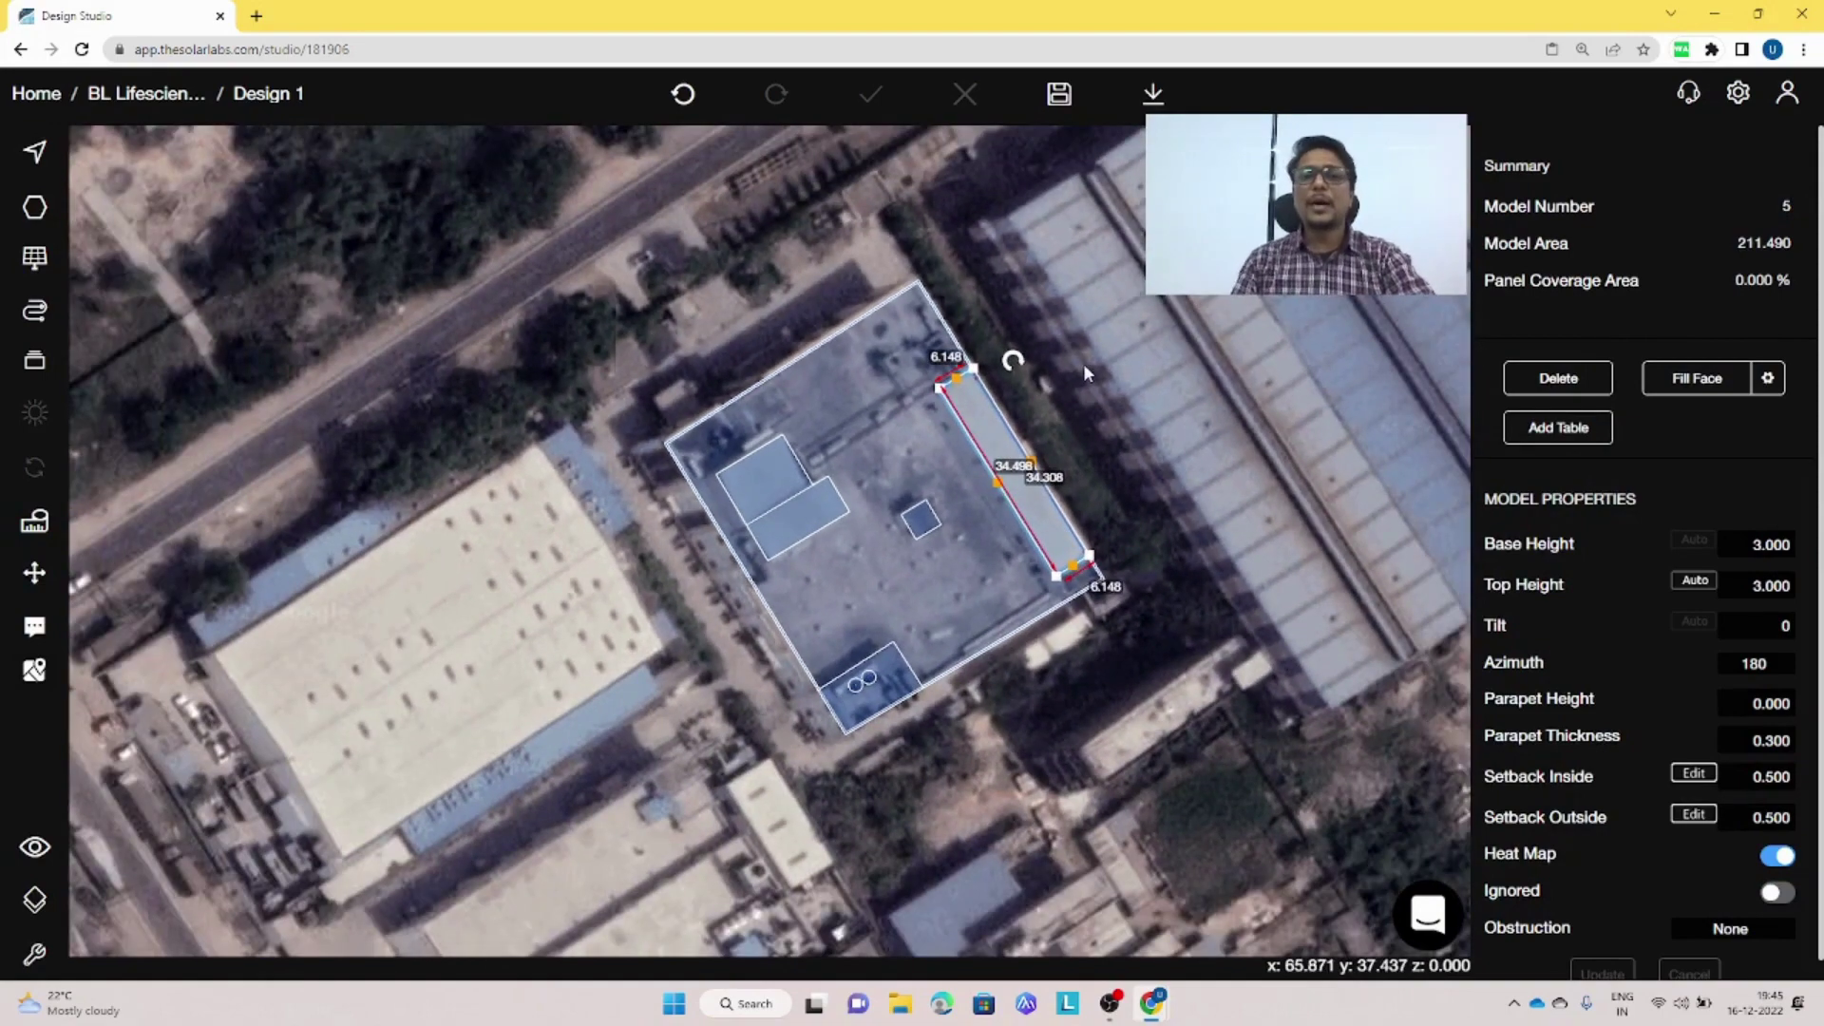
left_click(872, 553)
left_click(1127, 410)
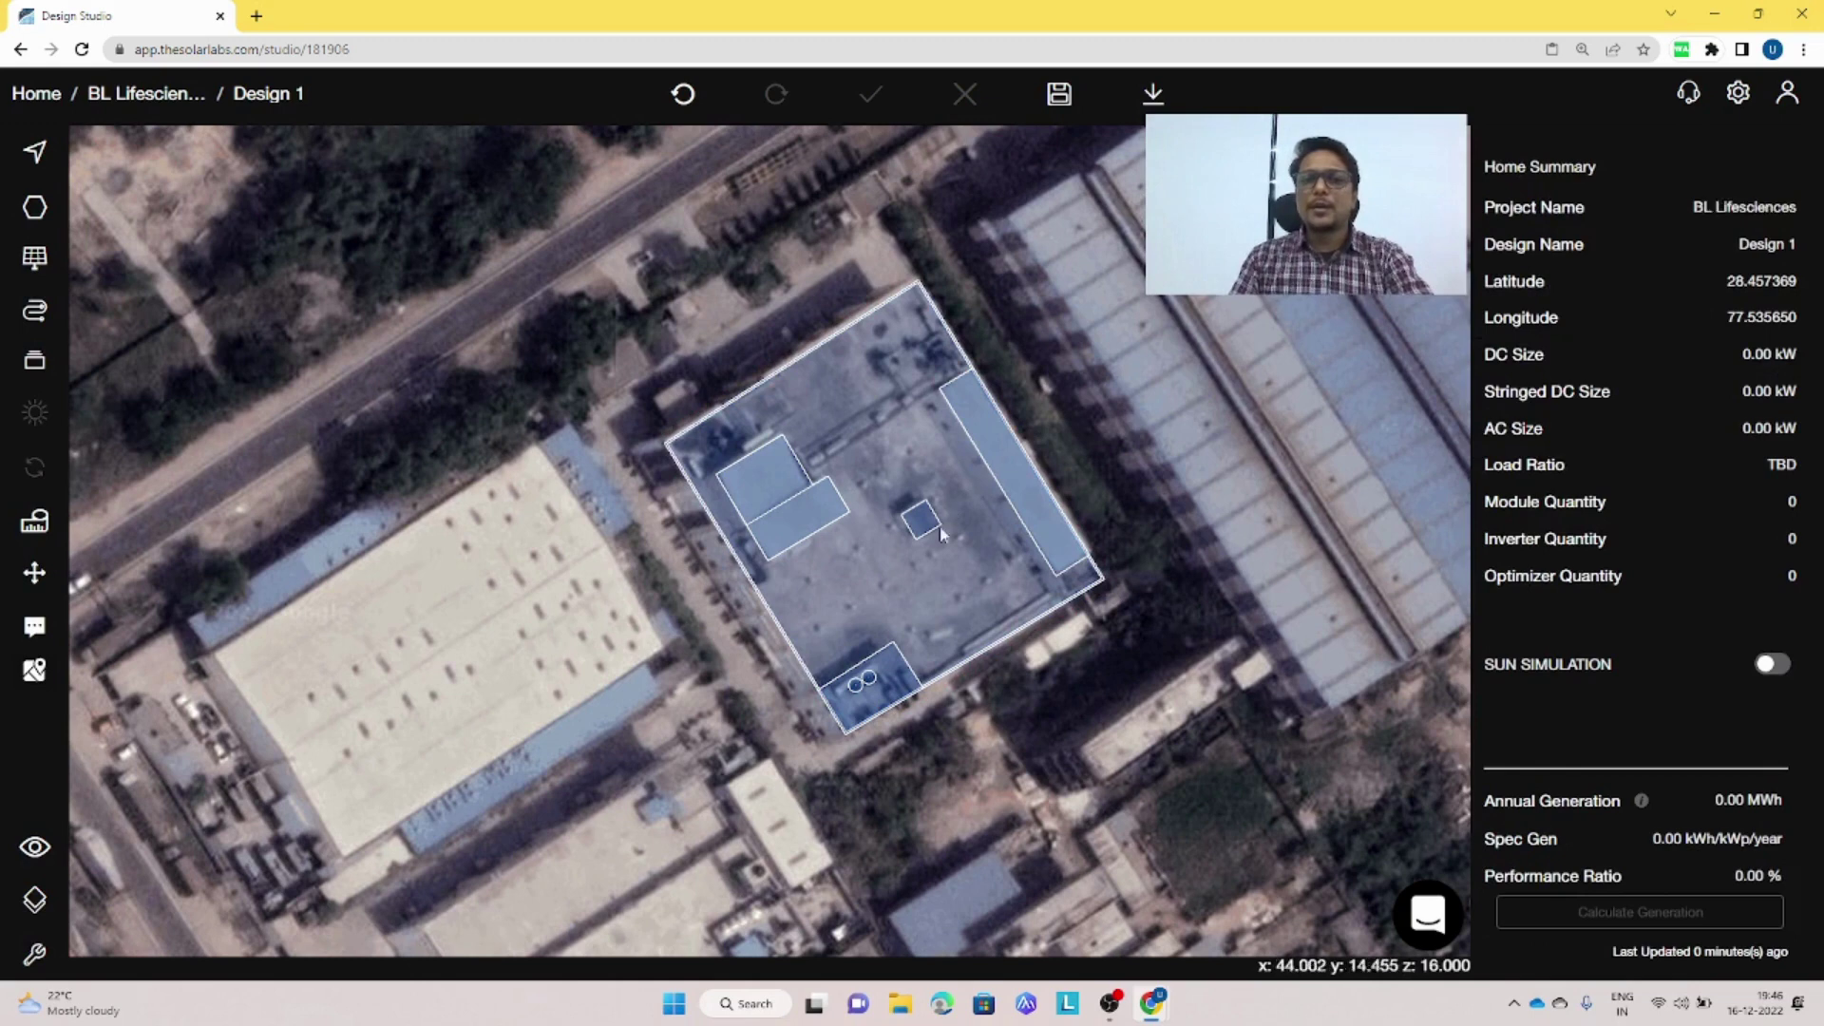
left_click(939, 559)
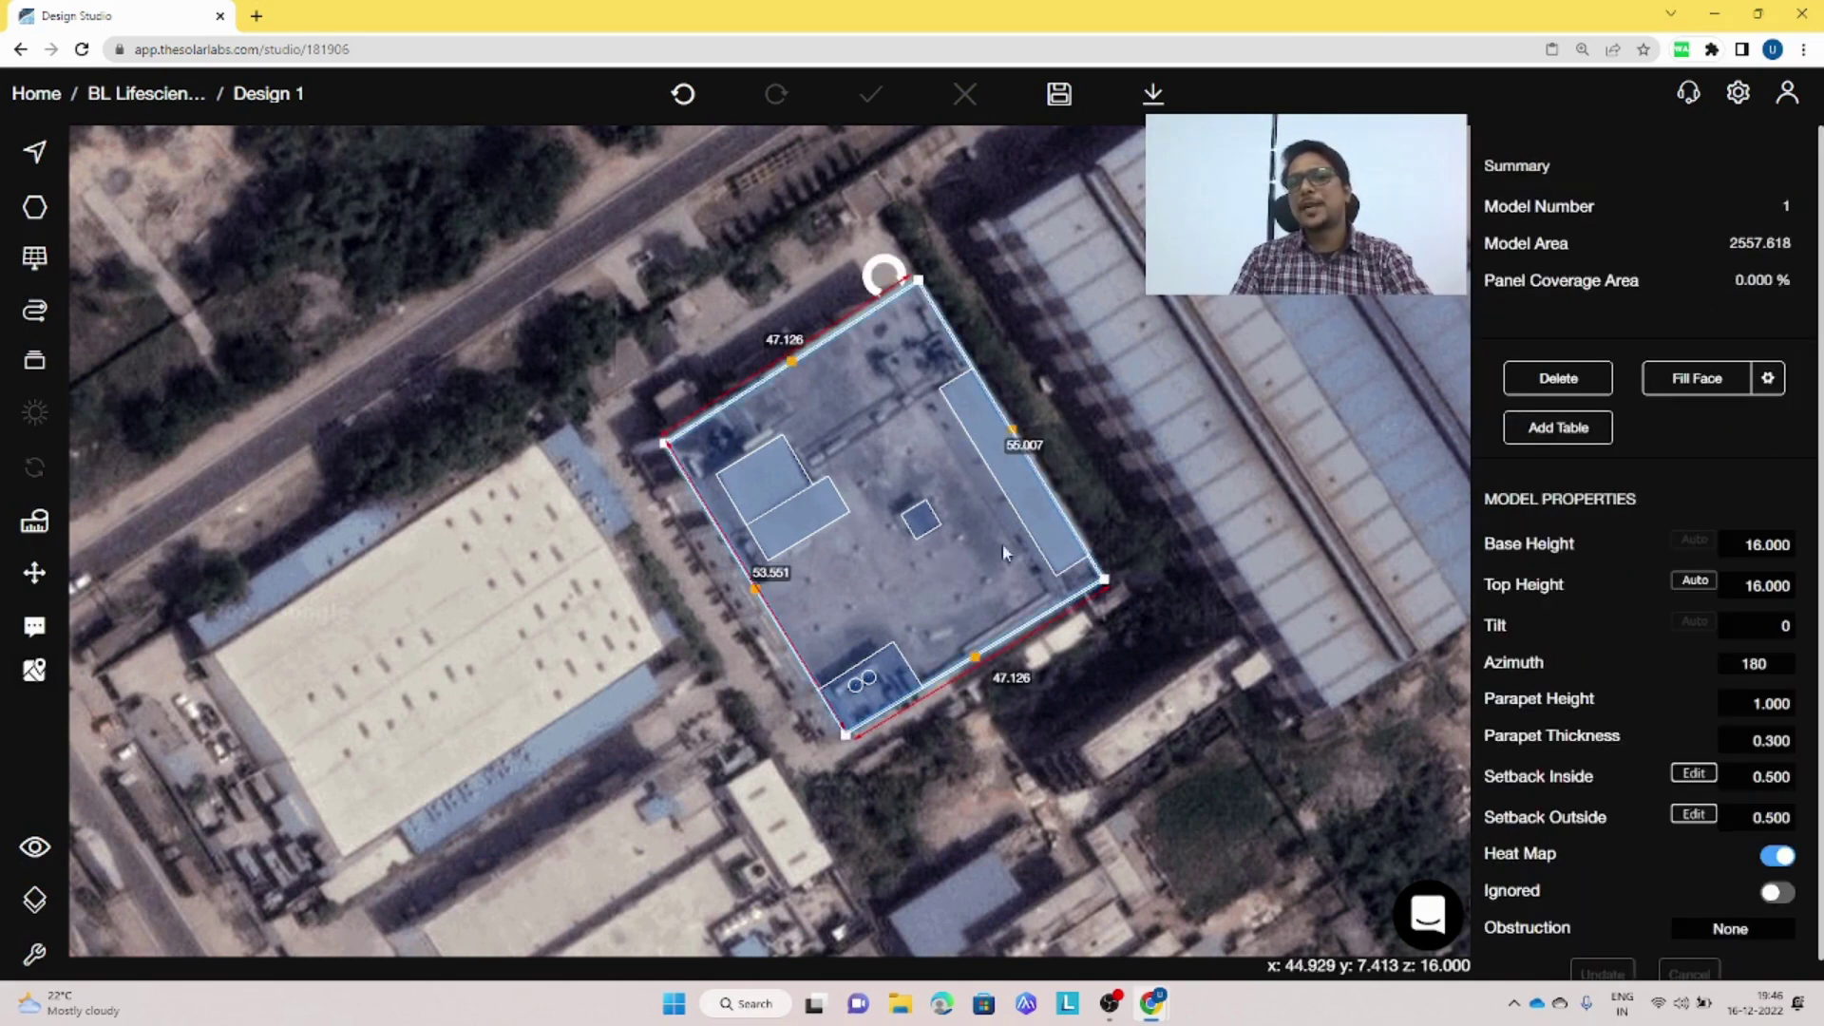
left_click(1701, 380)
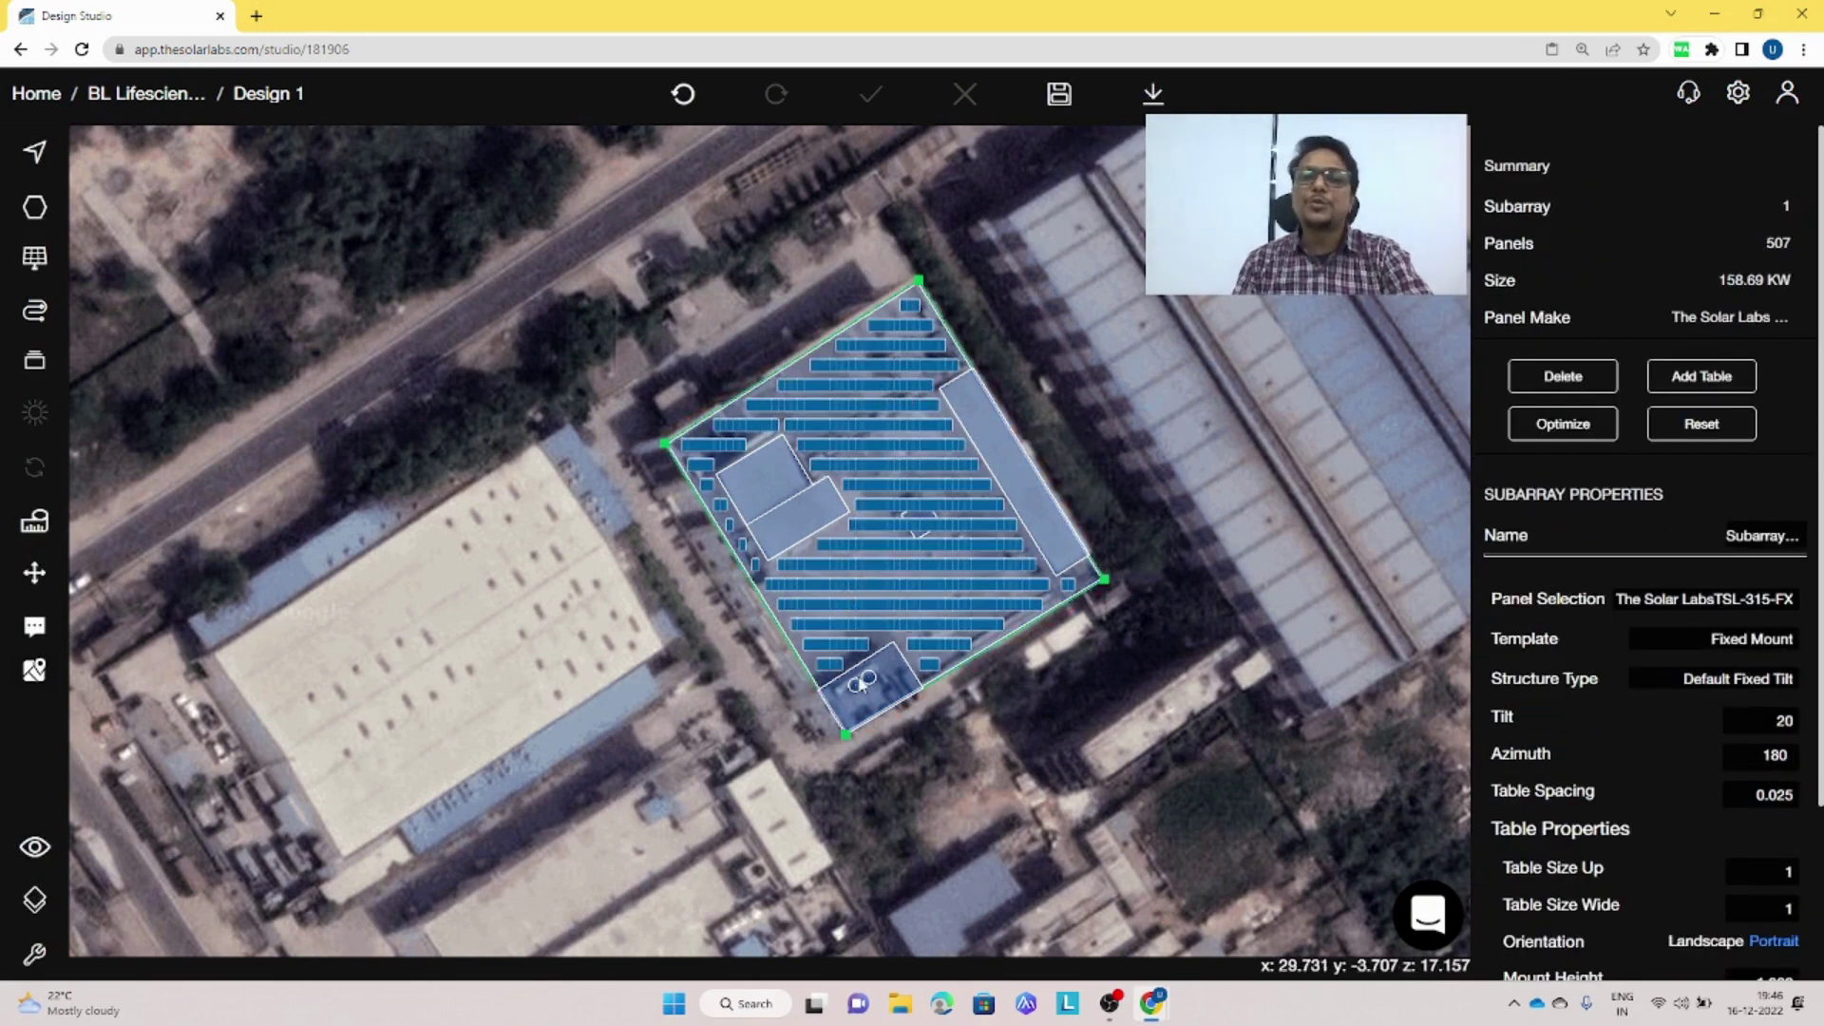
scroll(862, 682, "up", 3)
scroll(862, 684, "up", 5)
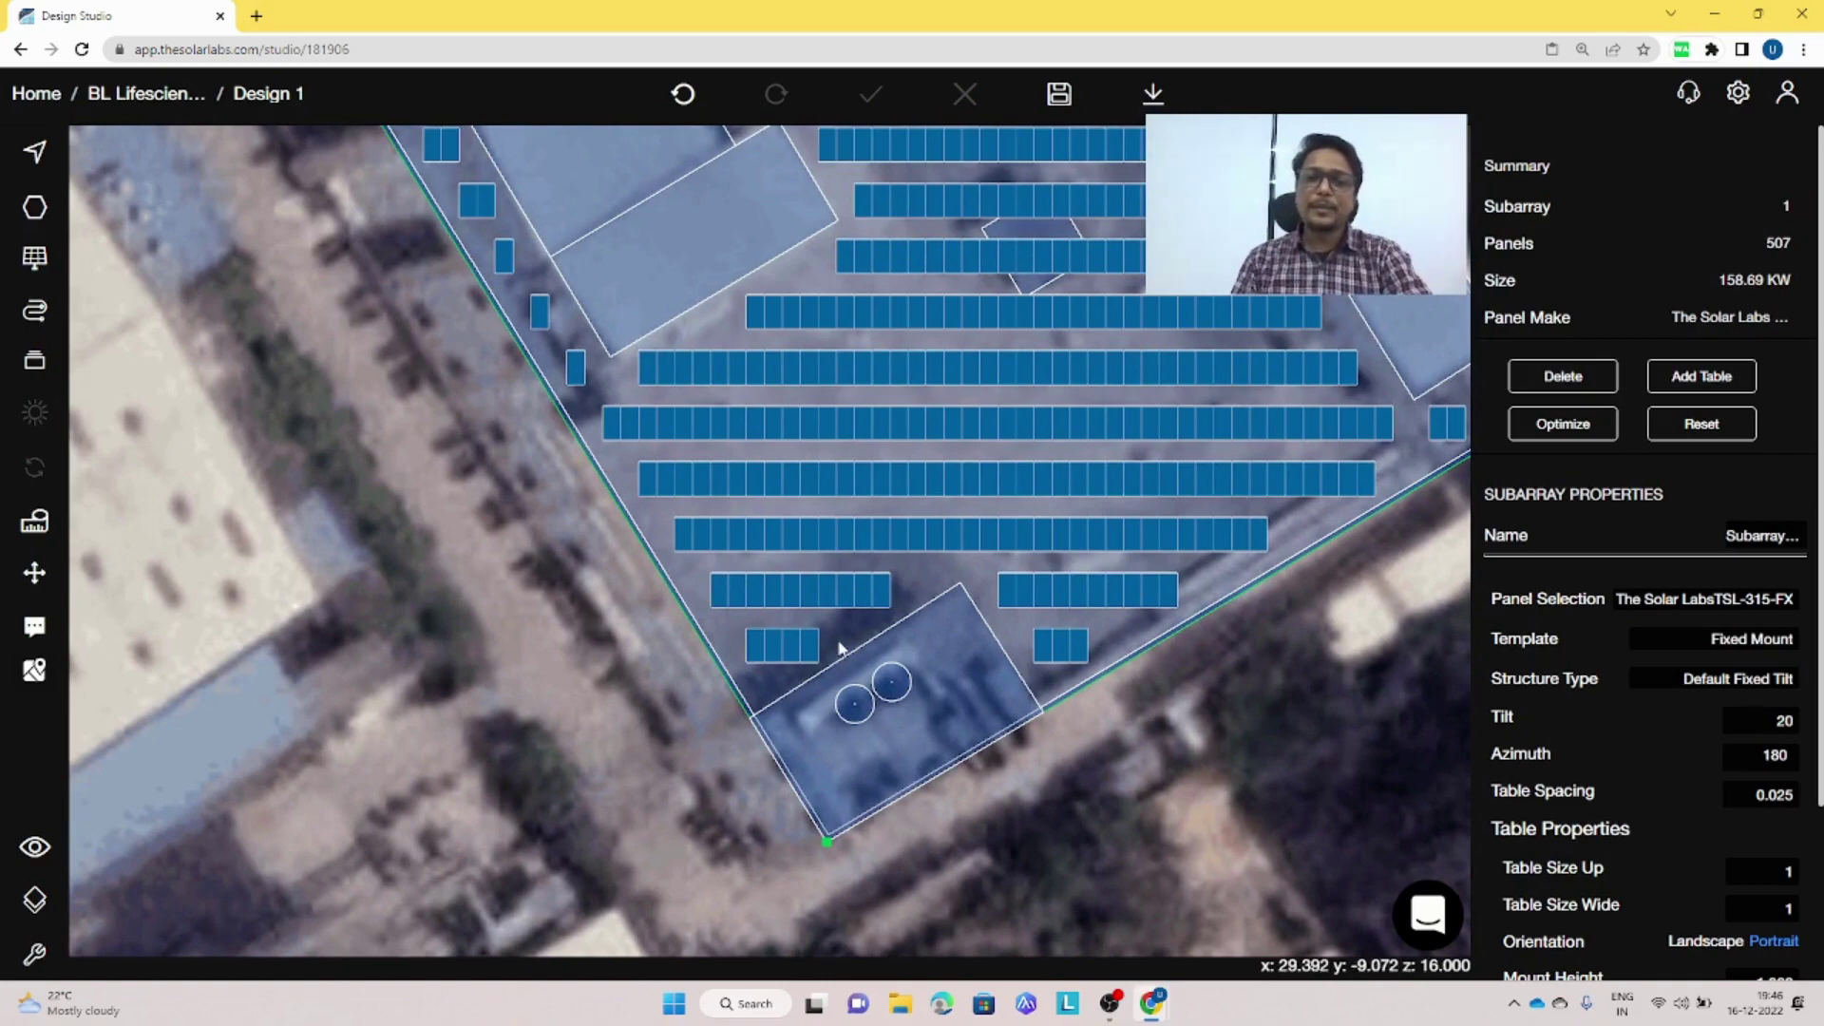
scroll(840, 649, "down", 4)
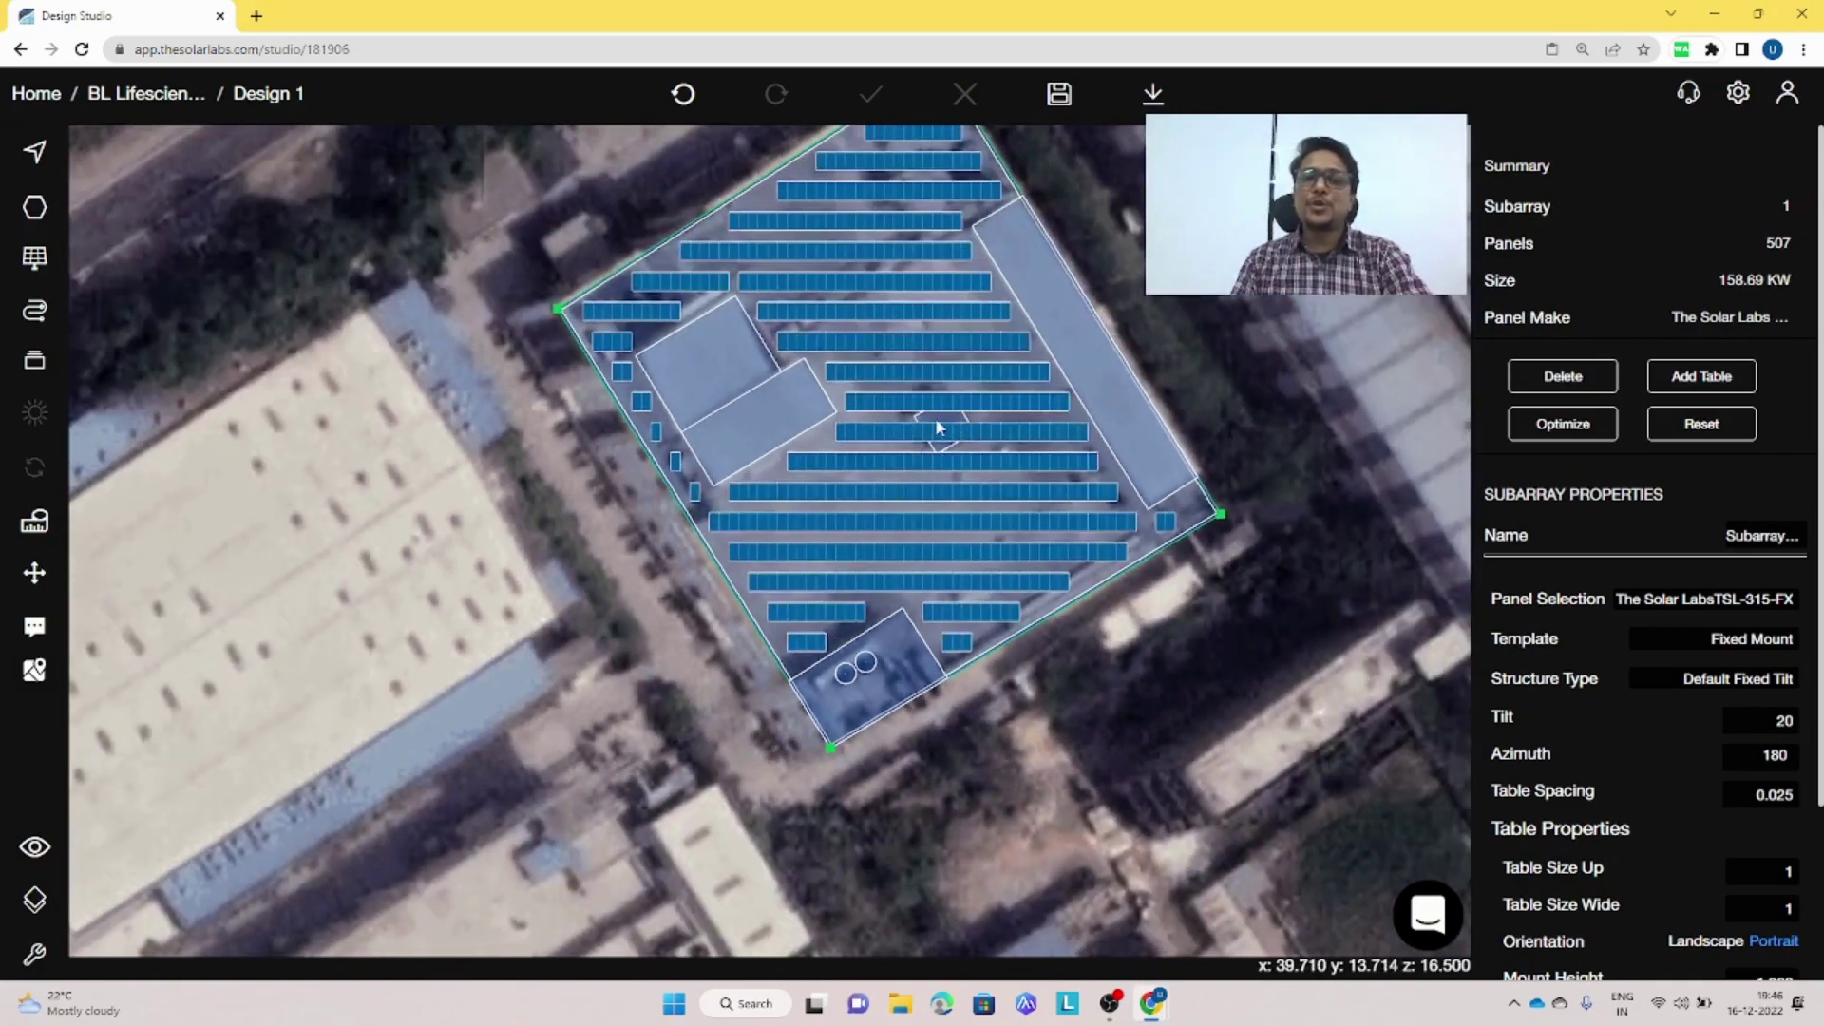
- Turn off the ignored setting for the small square structure in the middle of the roof and apply the change
scroll(936, 423, "up", 5)
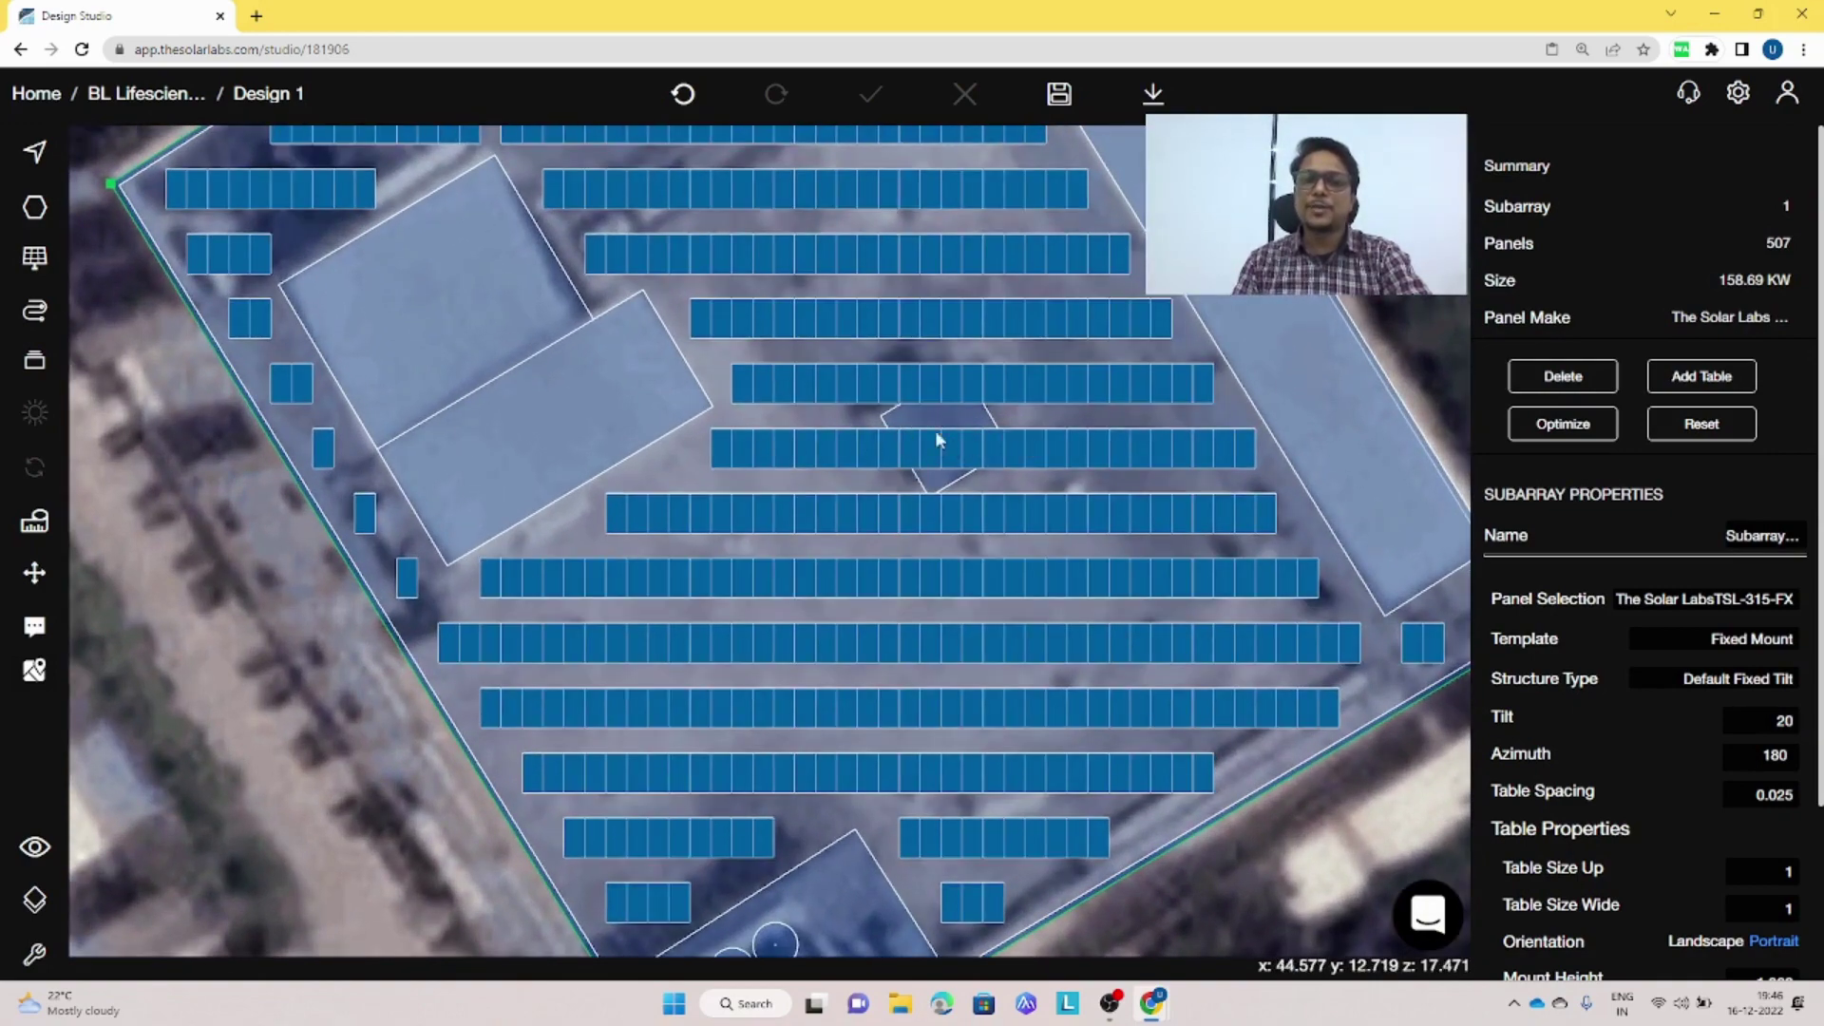
left_click(932, 418)
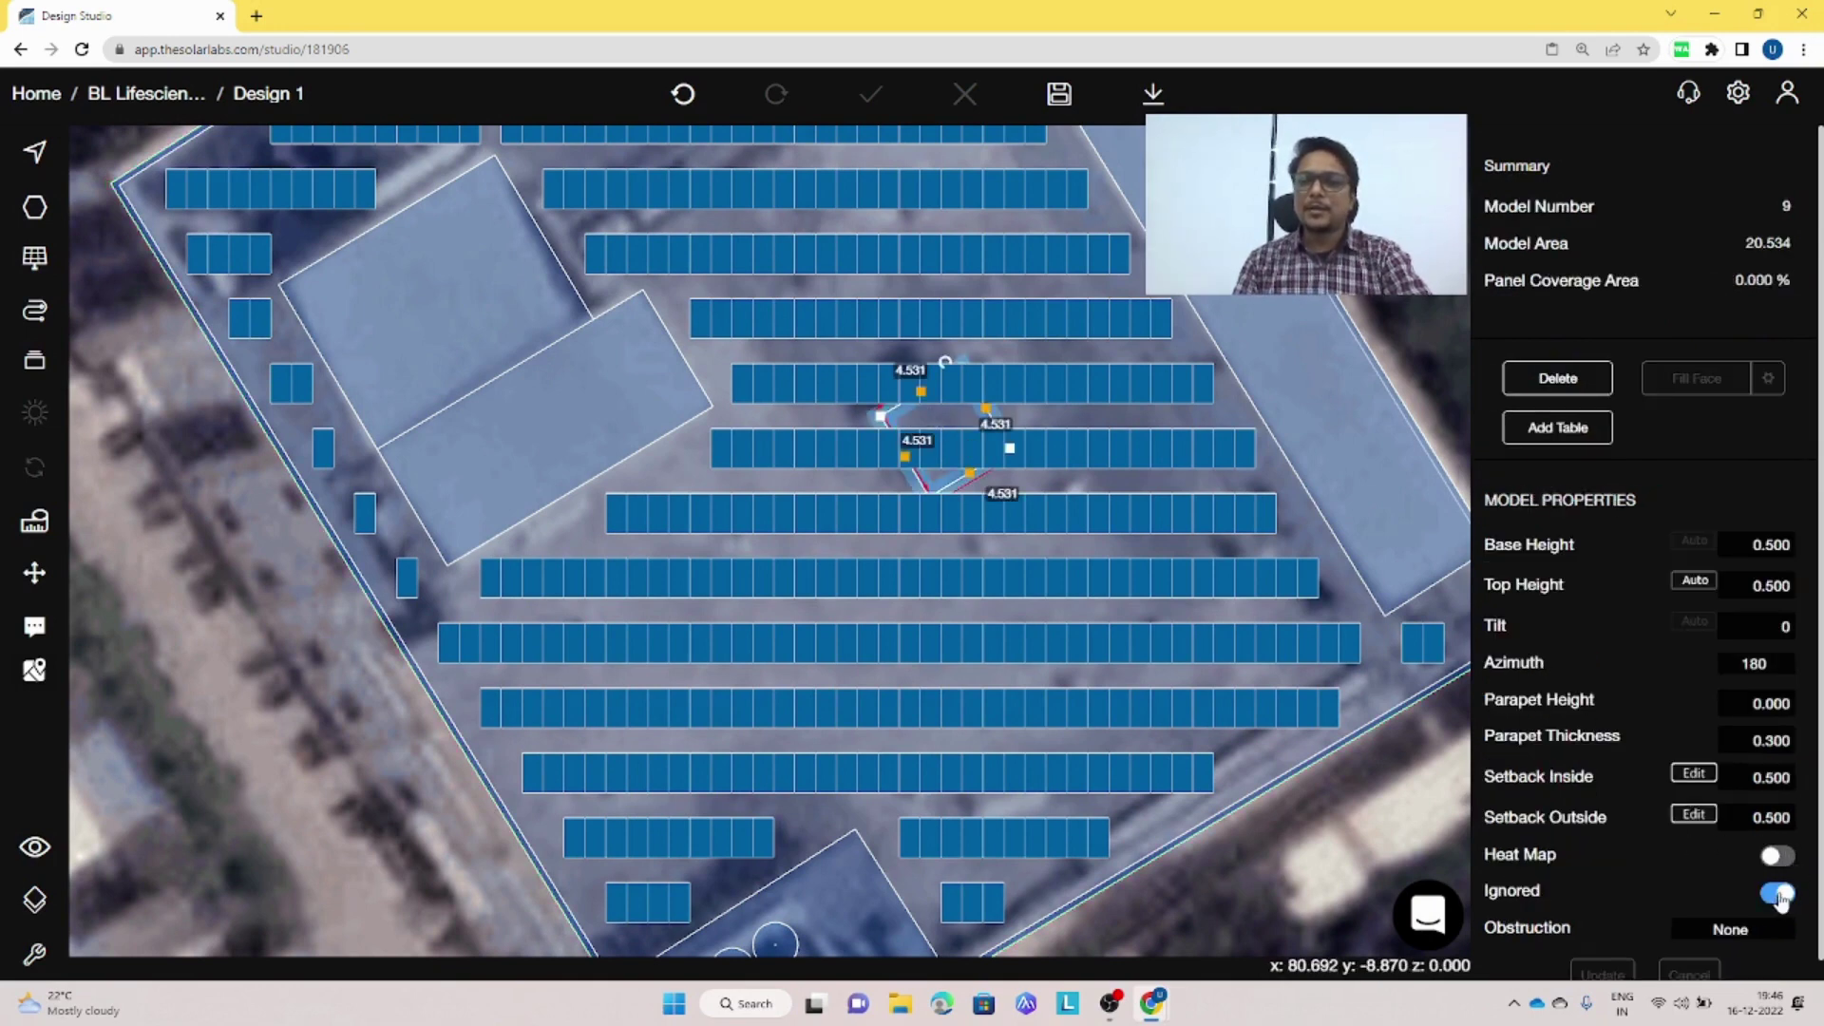
left_click(1775, 897)
left_click(1601, 976)
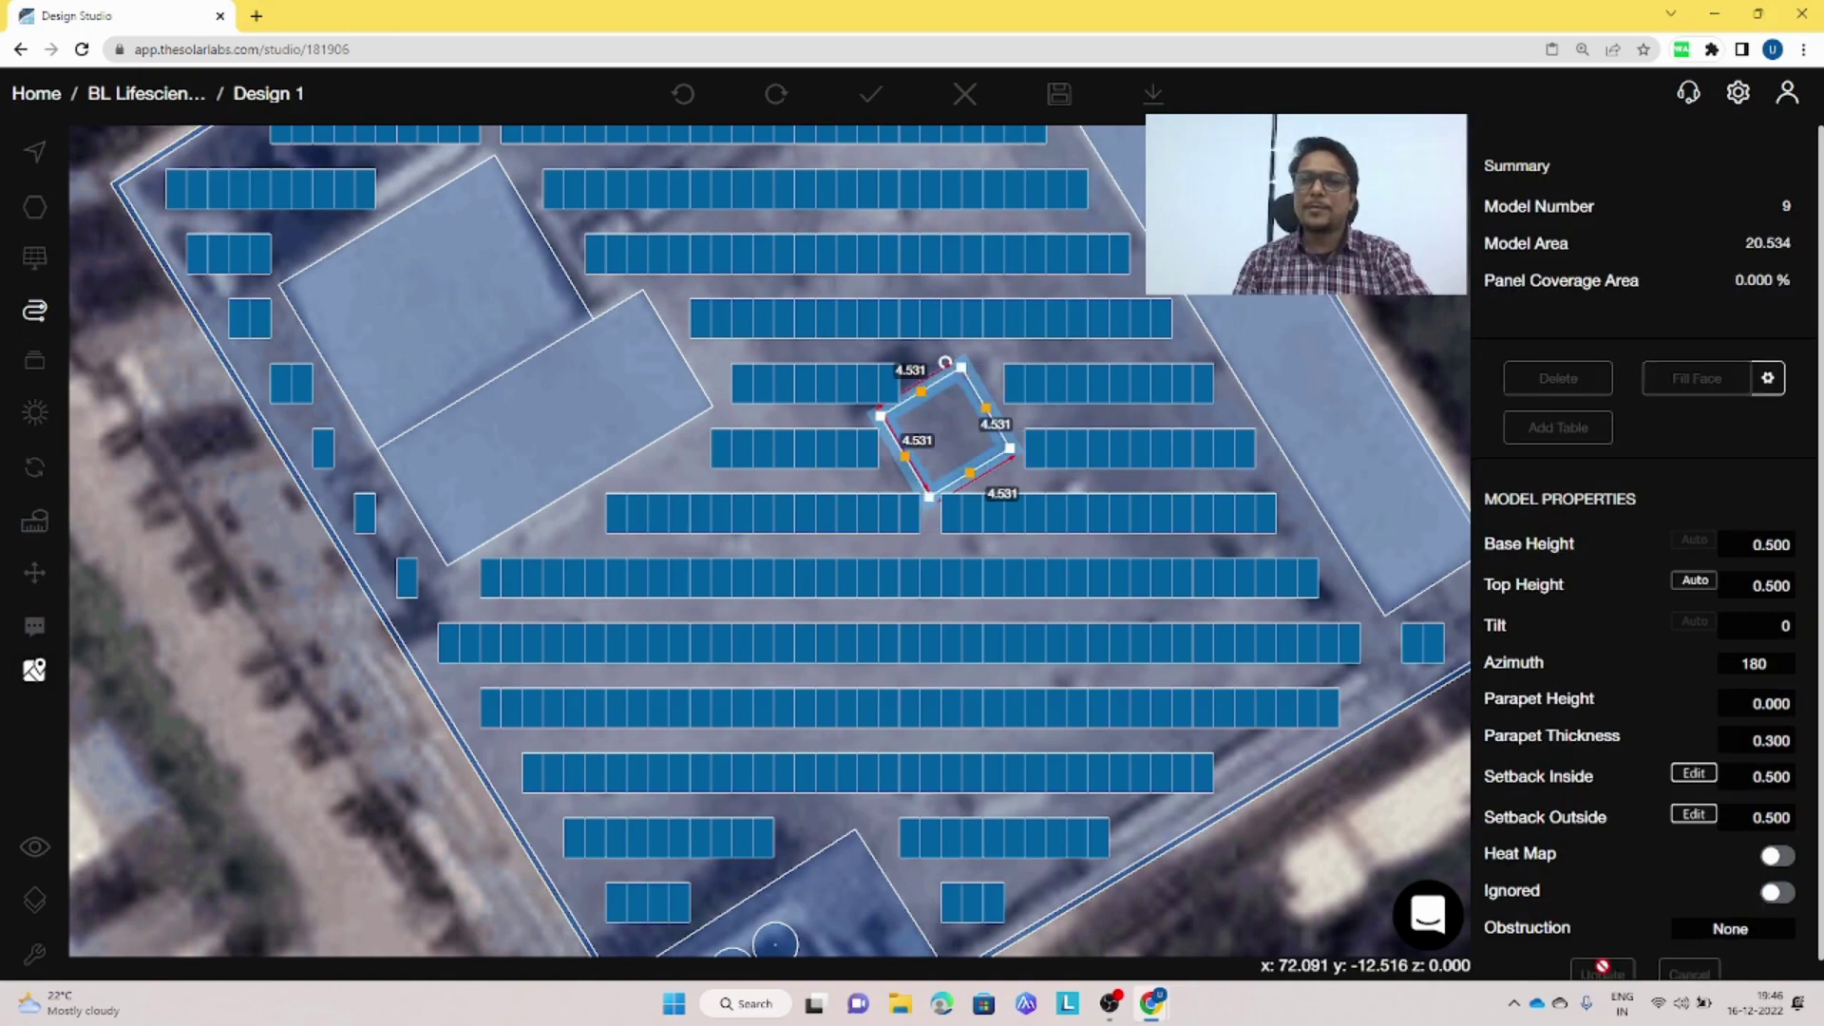
scroll(895, 466, "up", 5)
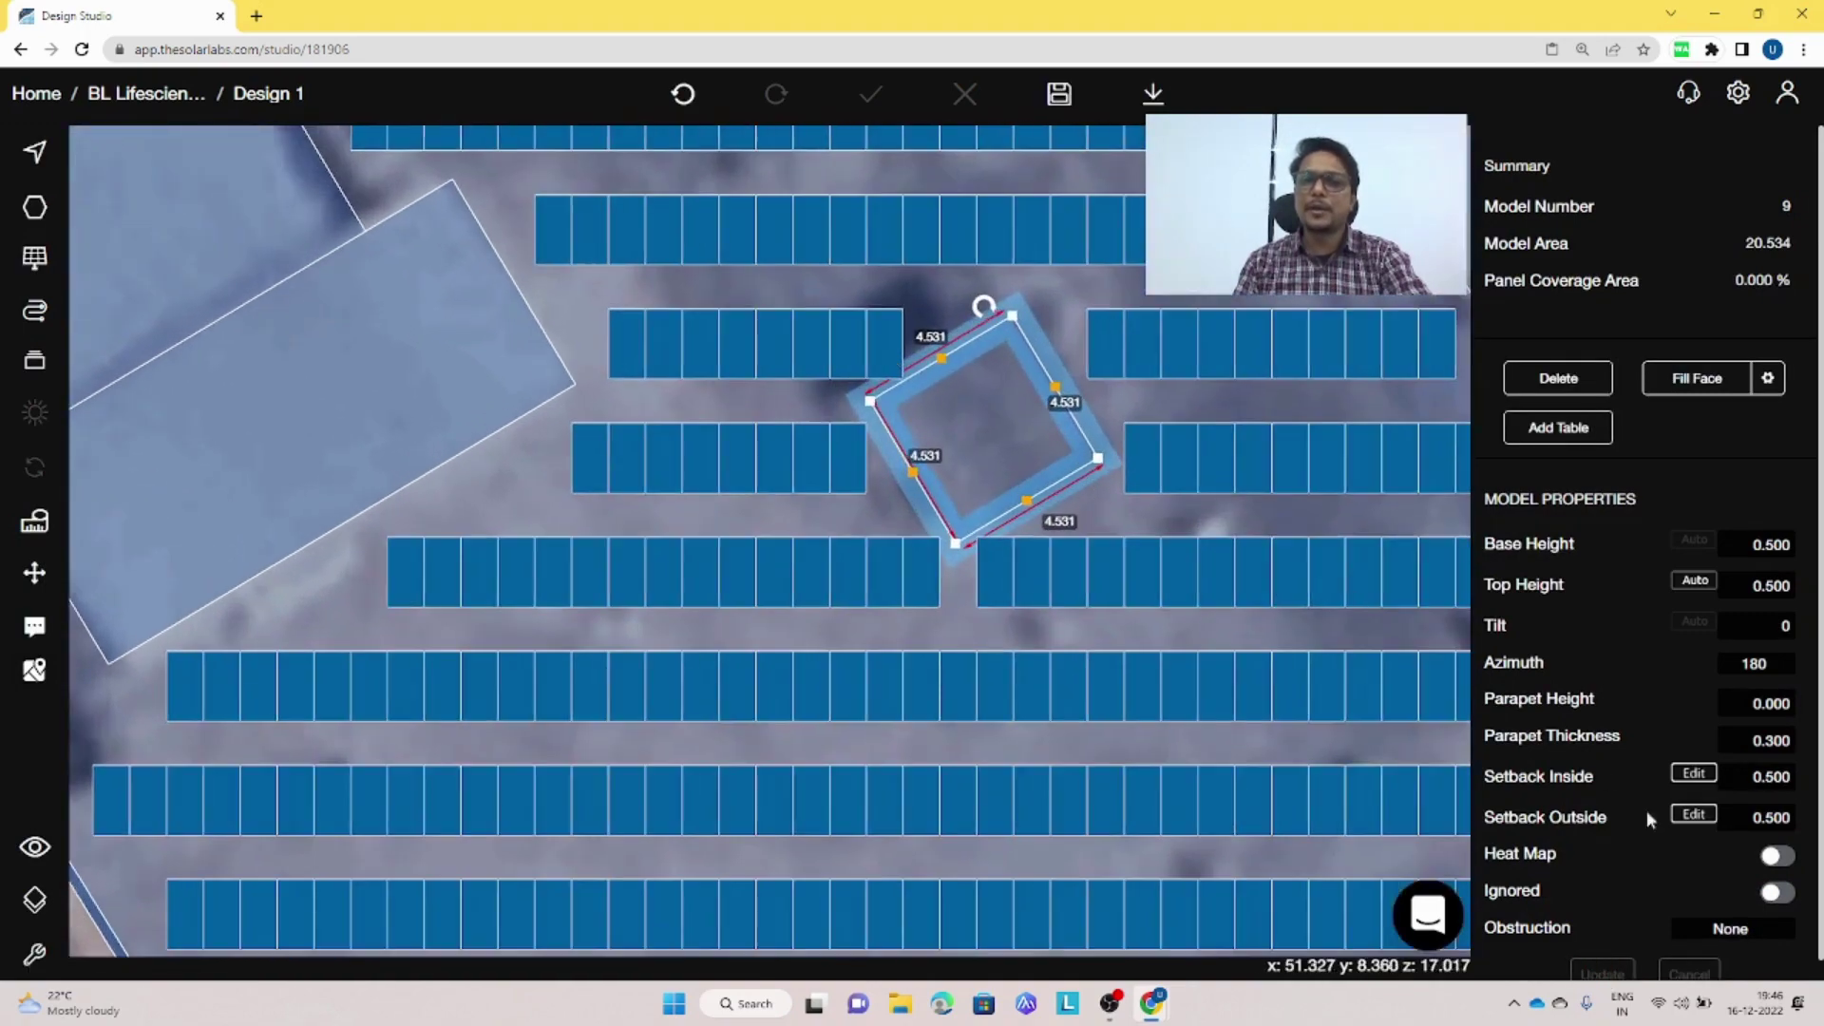
- Mark the small square structure as ignored again and save the design
left_click(1778, 893)
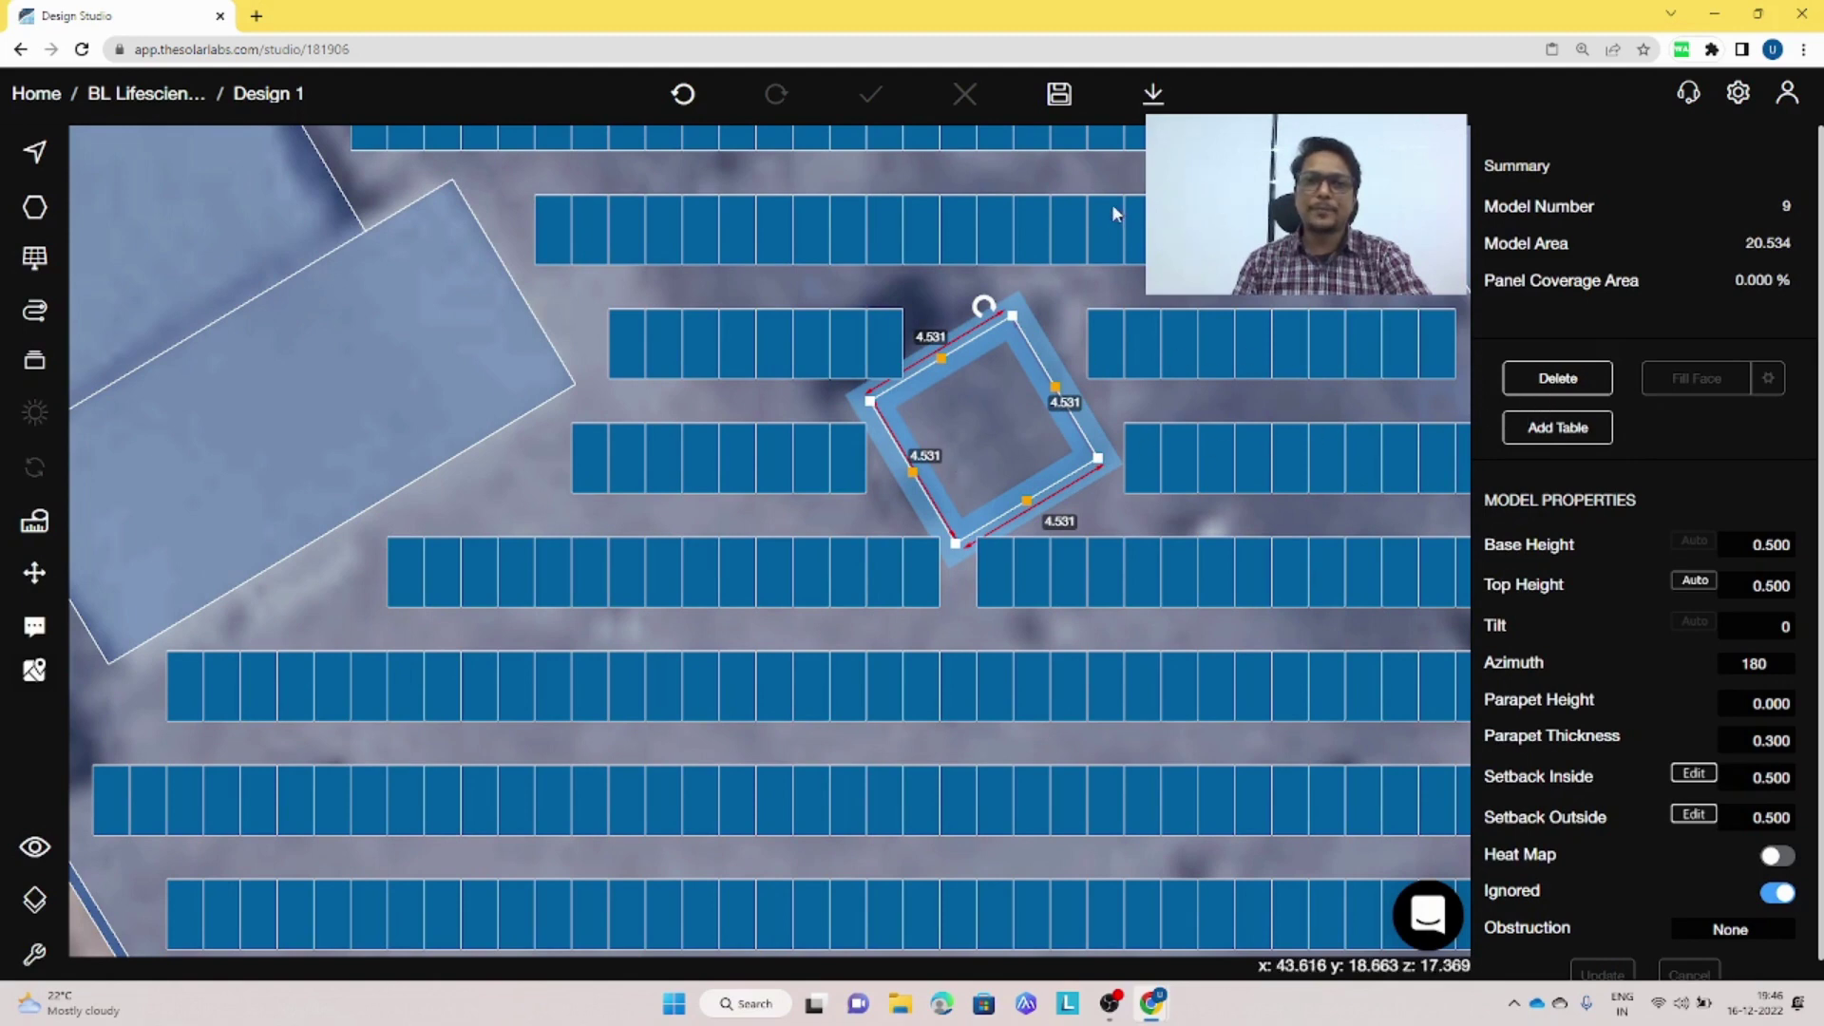
left_click(1058, 93)
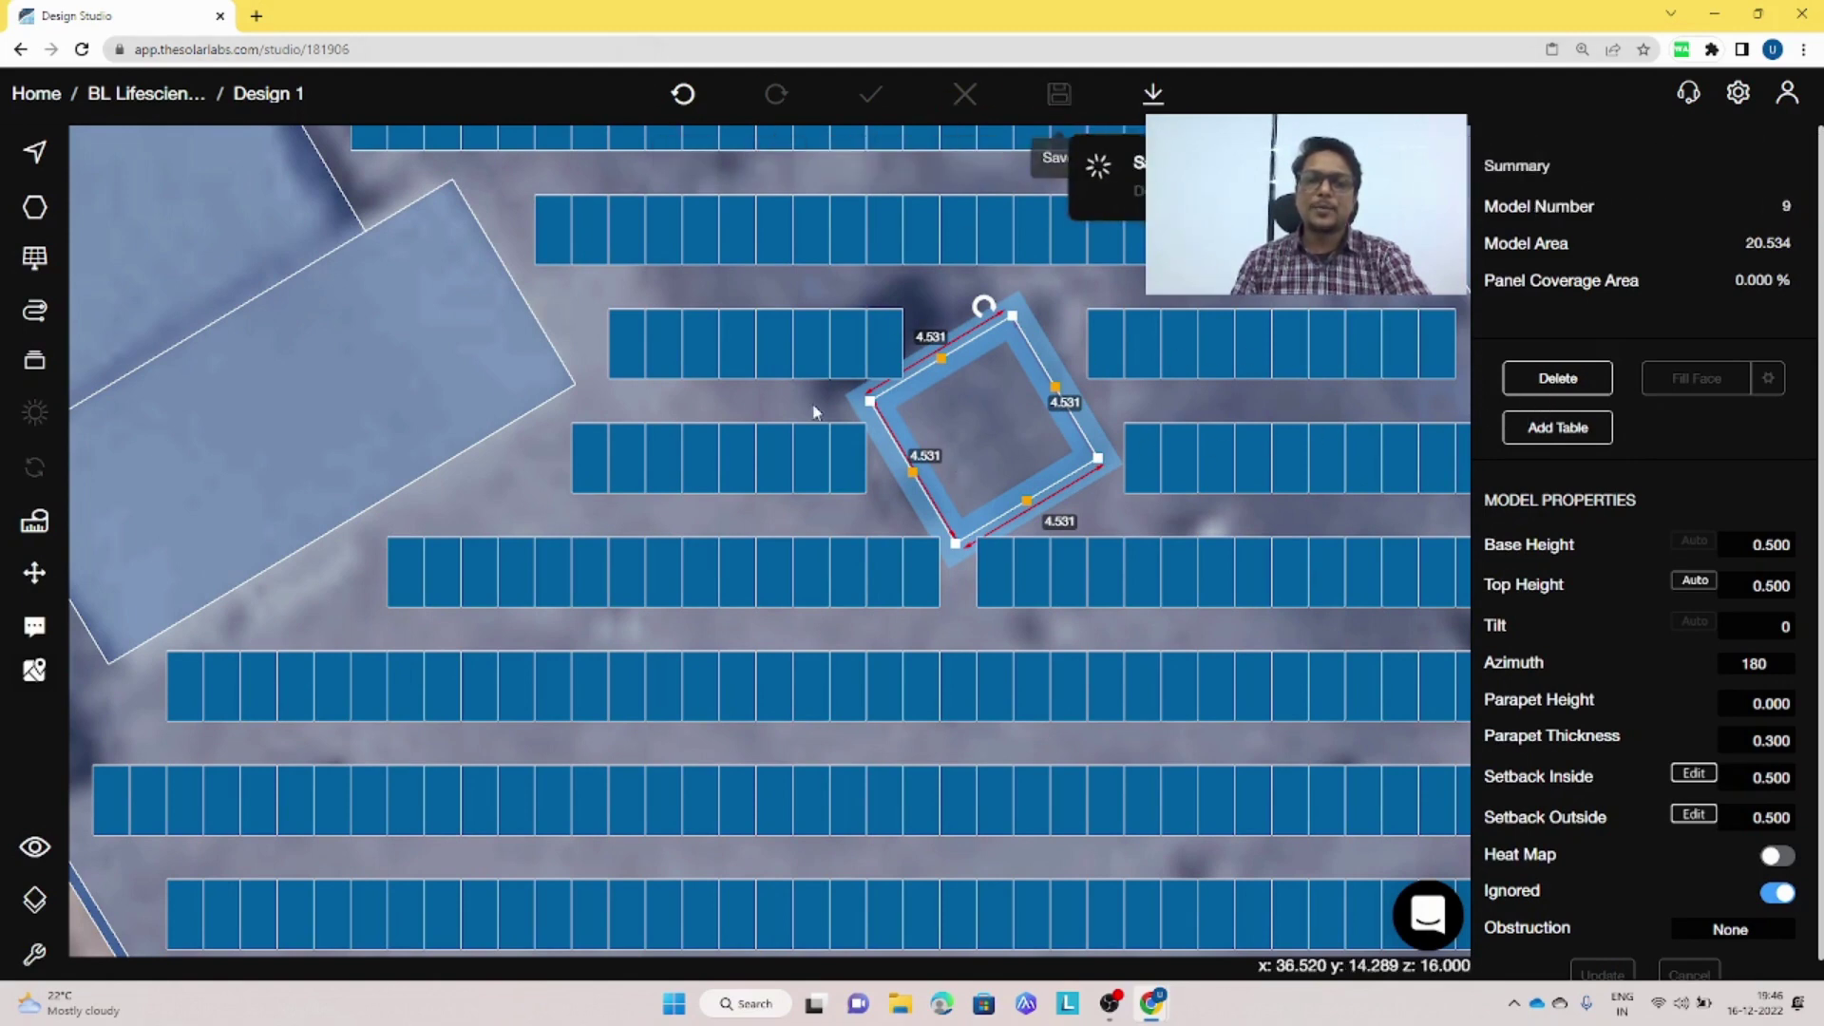
- Fill the main roof face with panels again so the rows run across the small square structure
left_click(585, 306)
left_click(1679, 380)
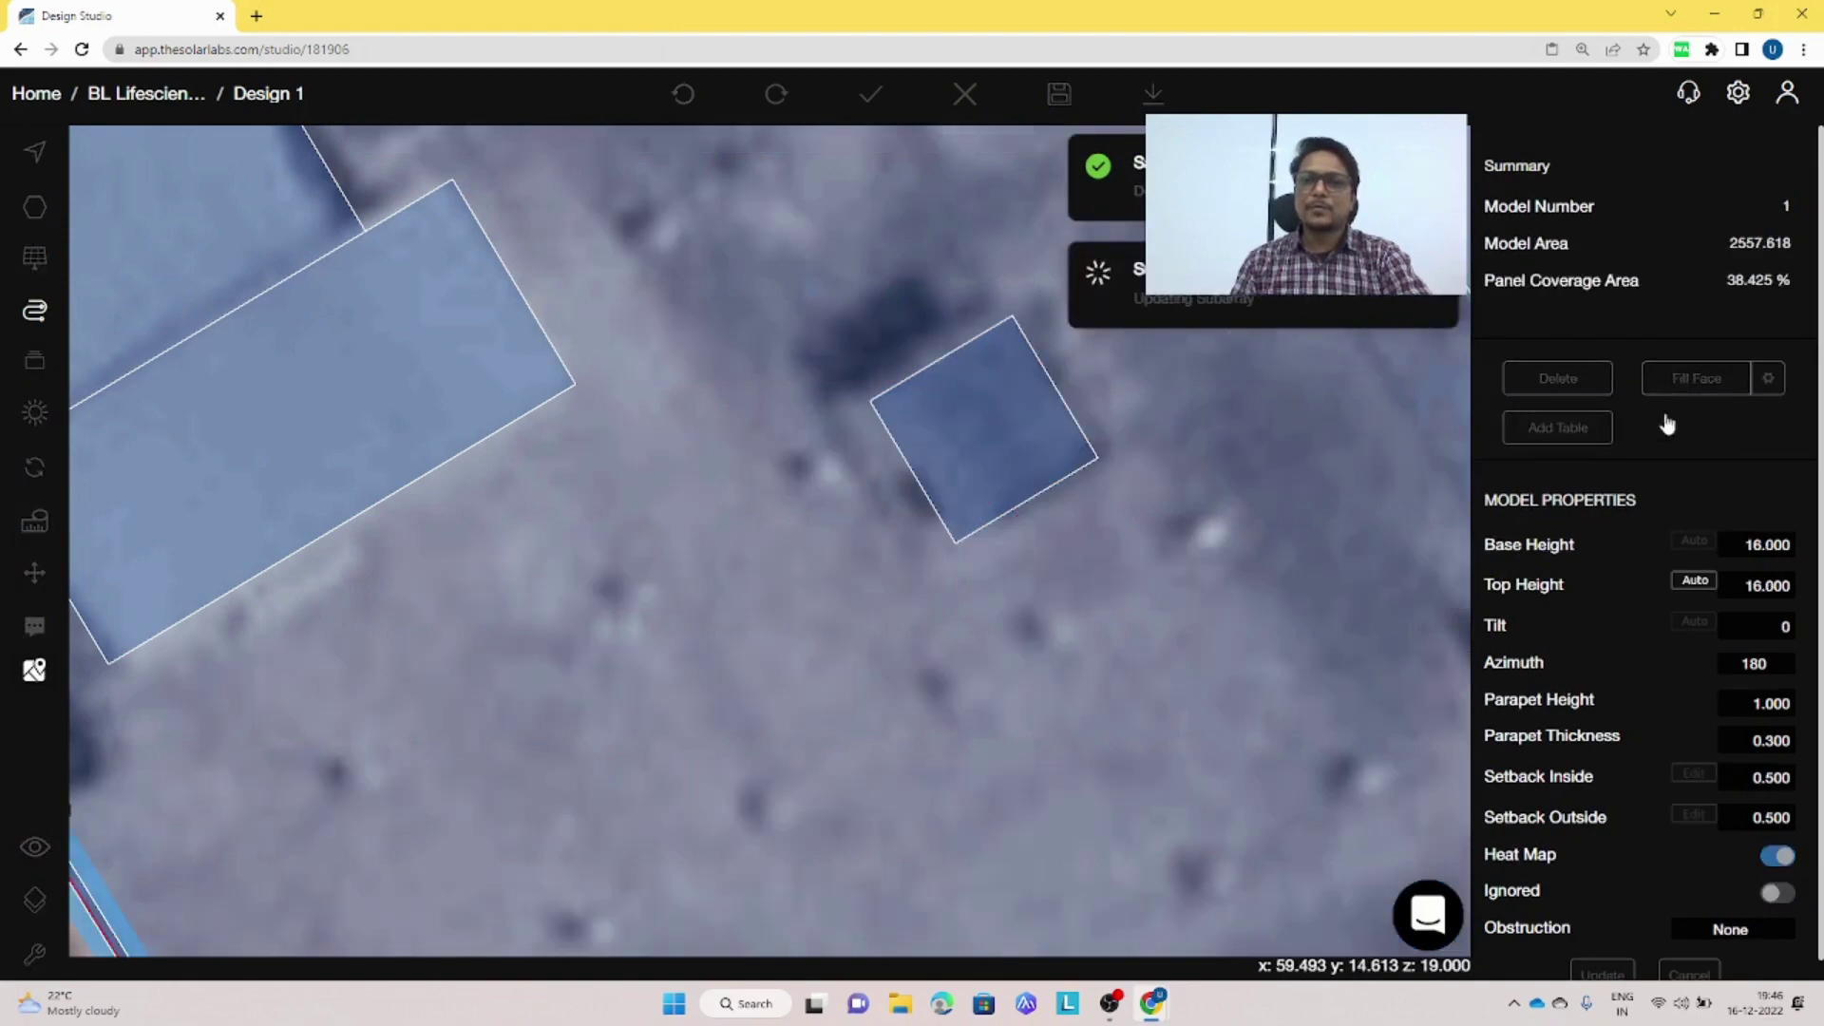
scroll(1049, 460, "down", 6)
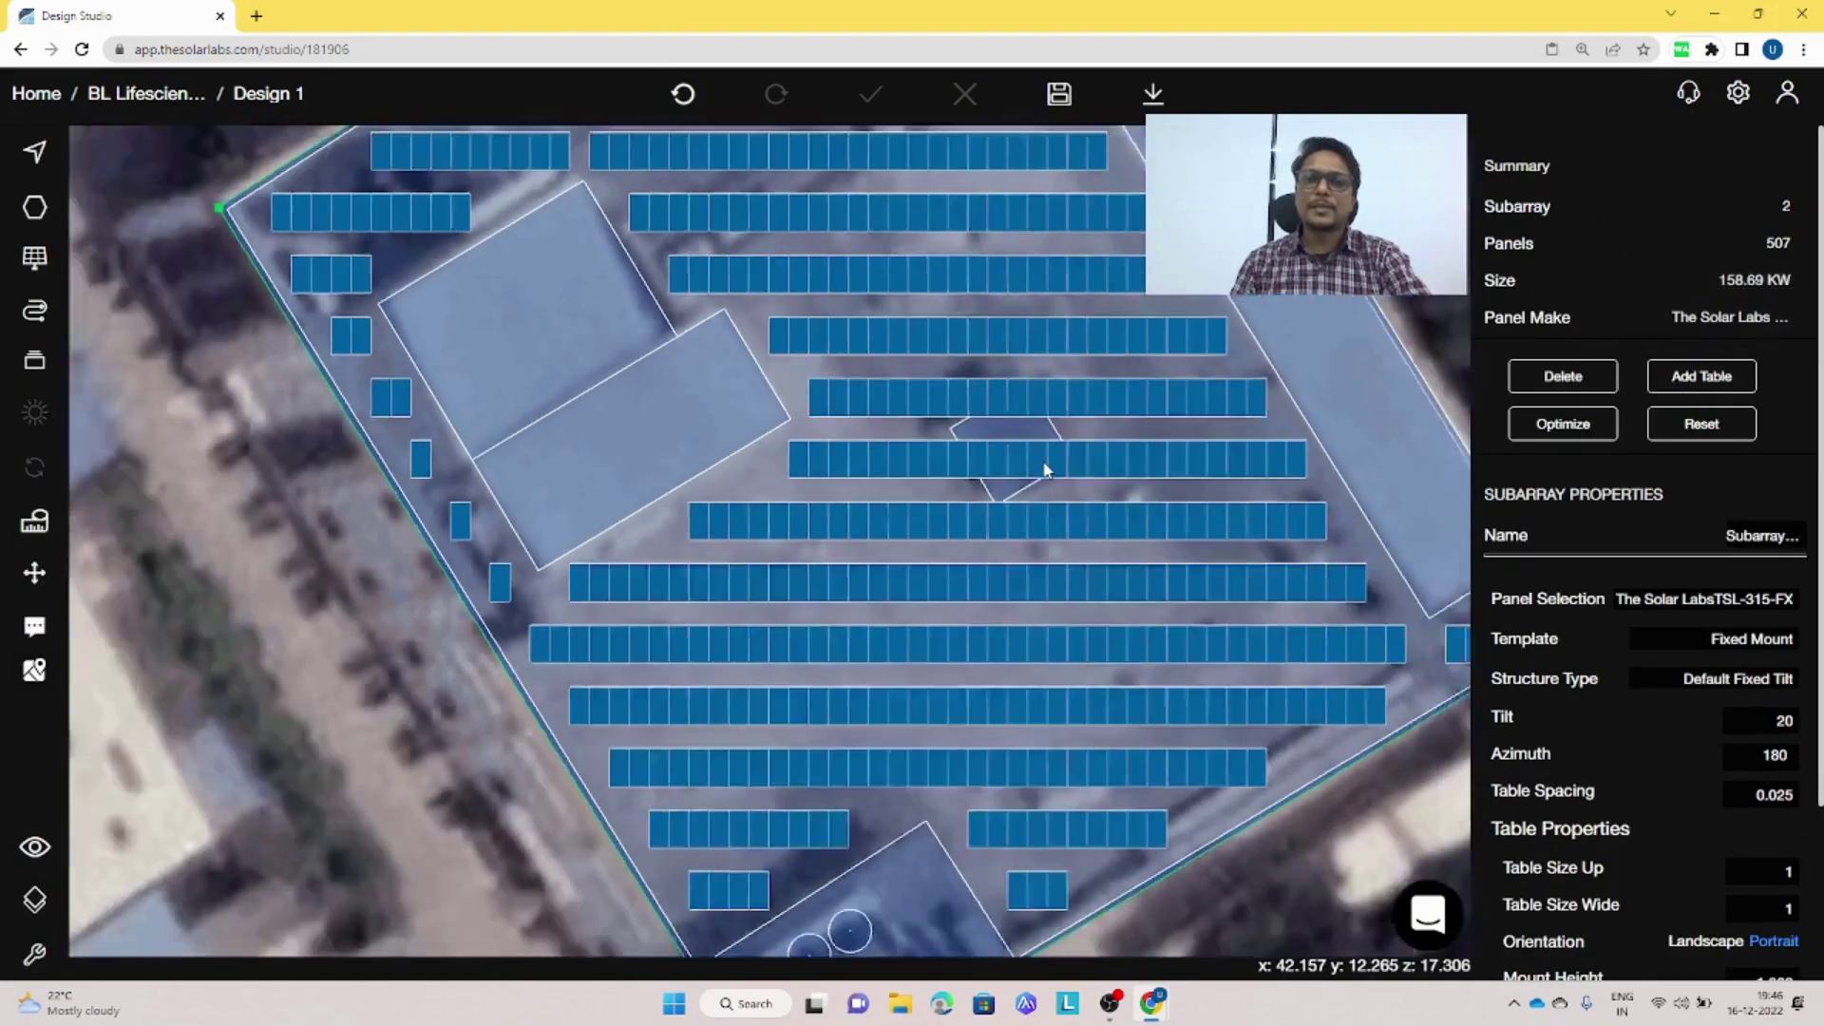
scroll(1029, 475, "down", 2)
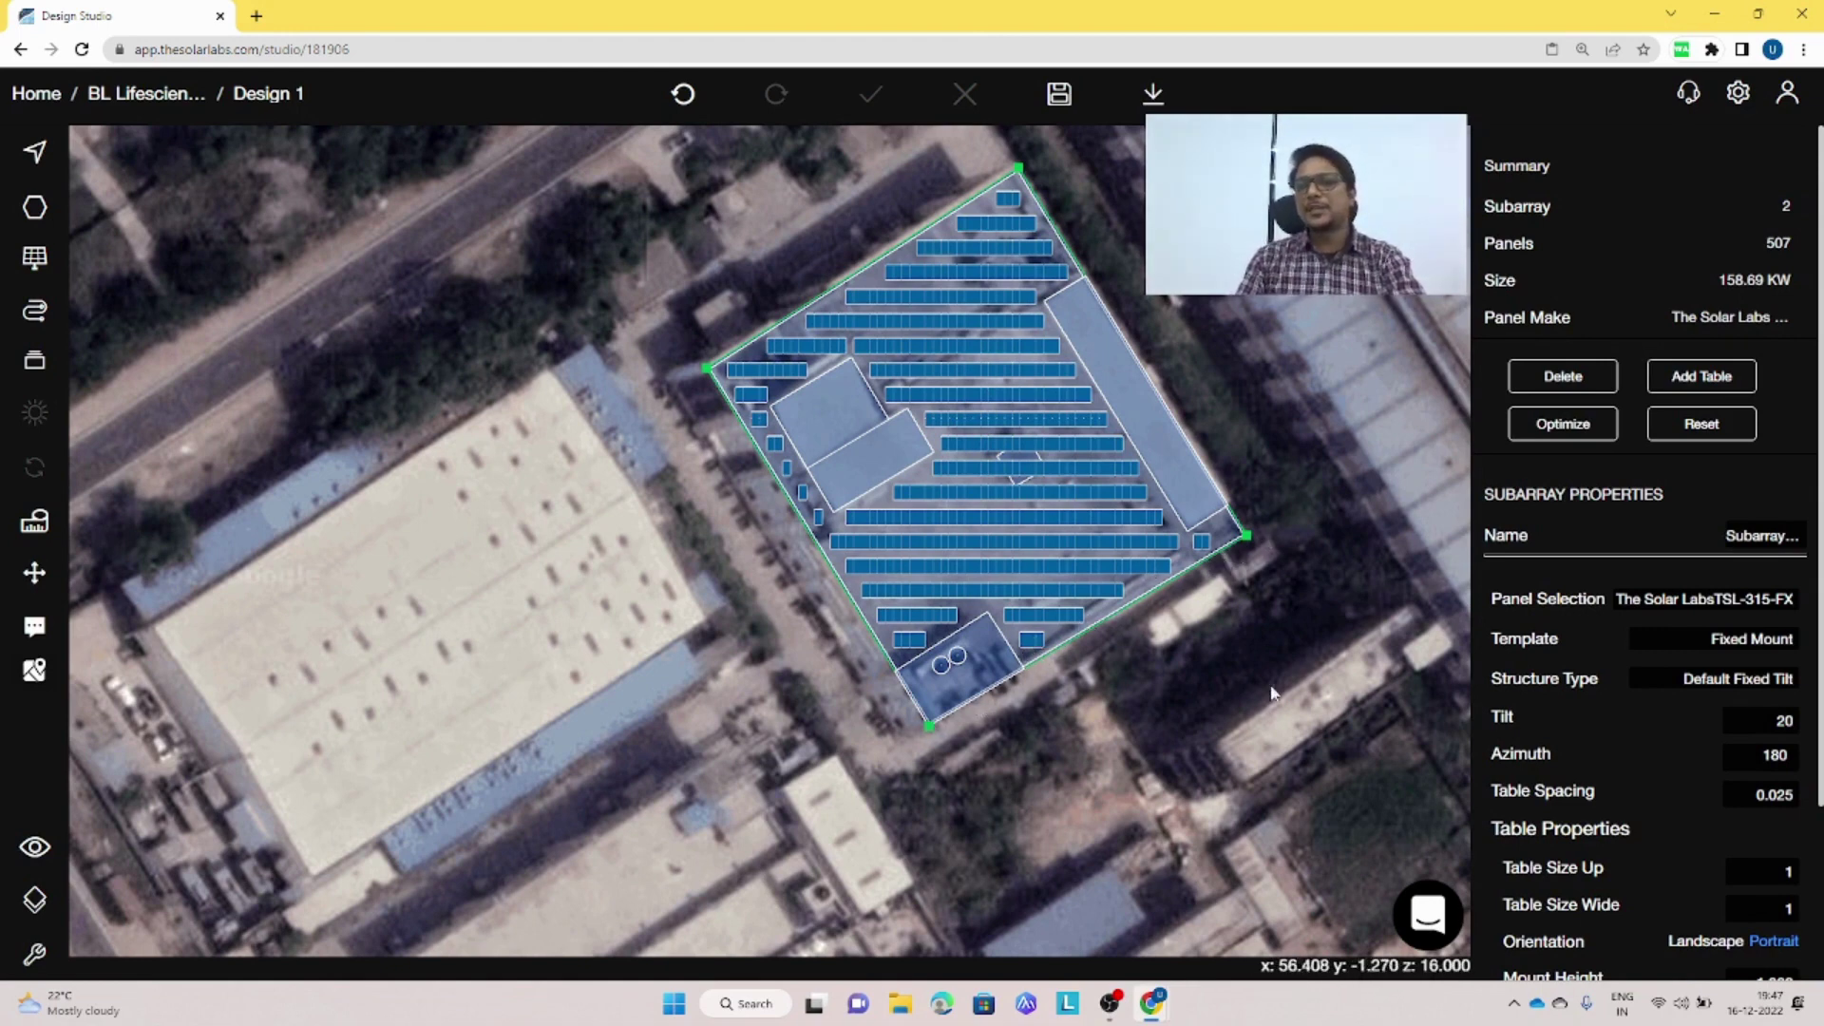
- Set the roof subarray's azimuth to 149.05 to align the panel rows with the building edge and apply it
left_click(1080, 601)
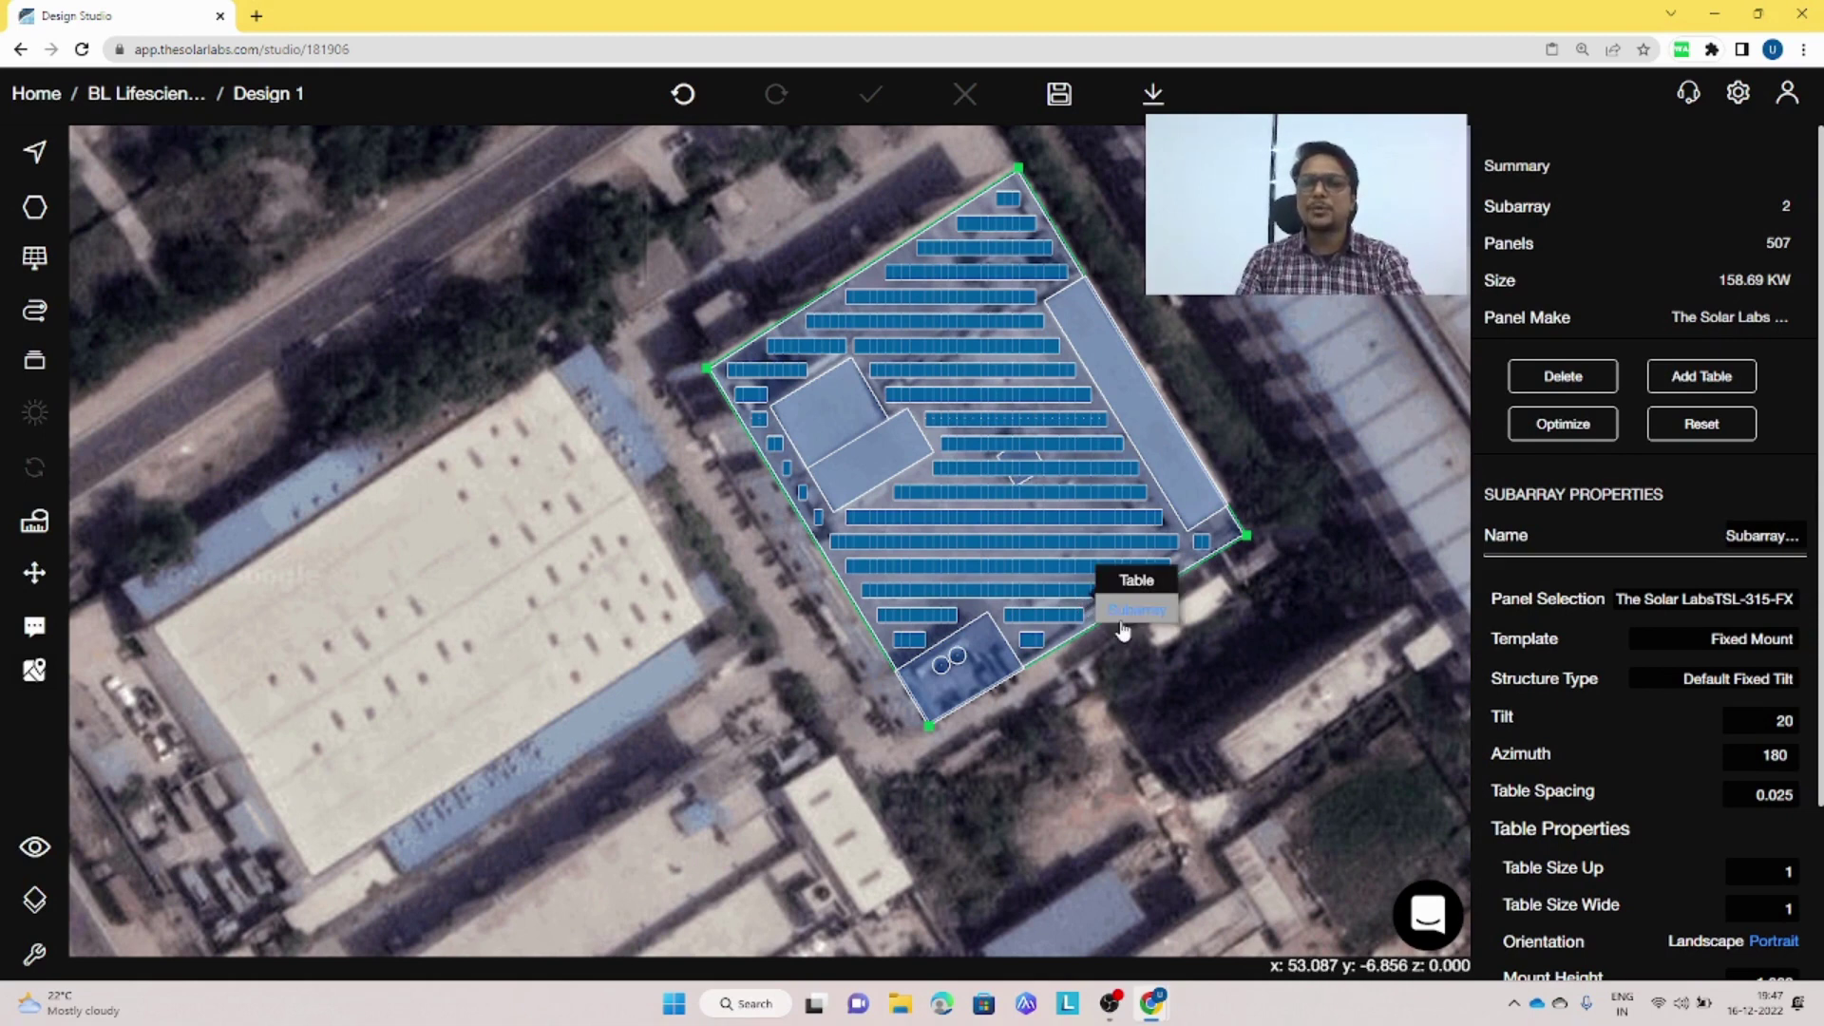
left_click(1123, 612)
left_click(1767, 760)
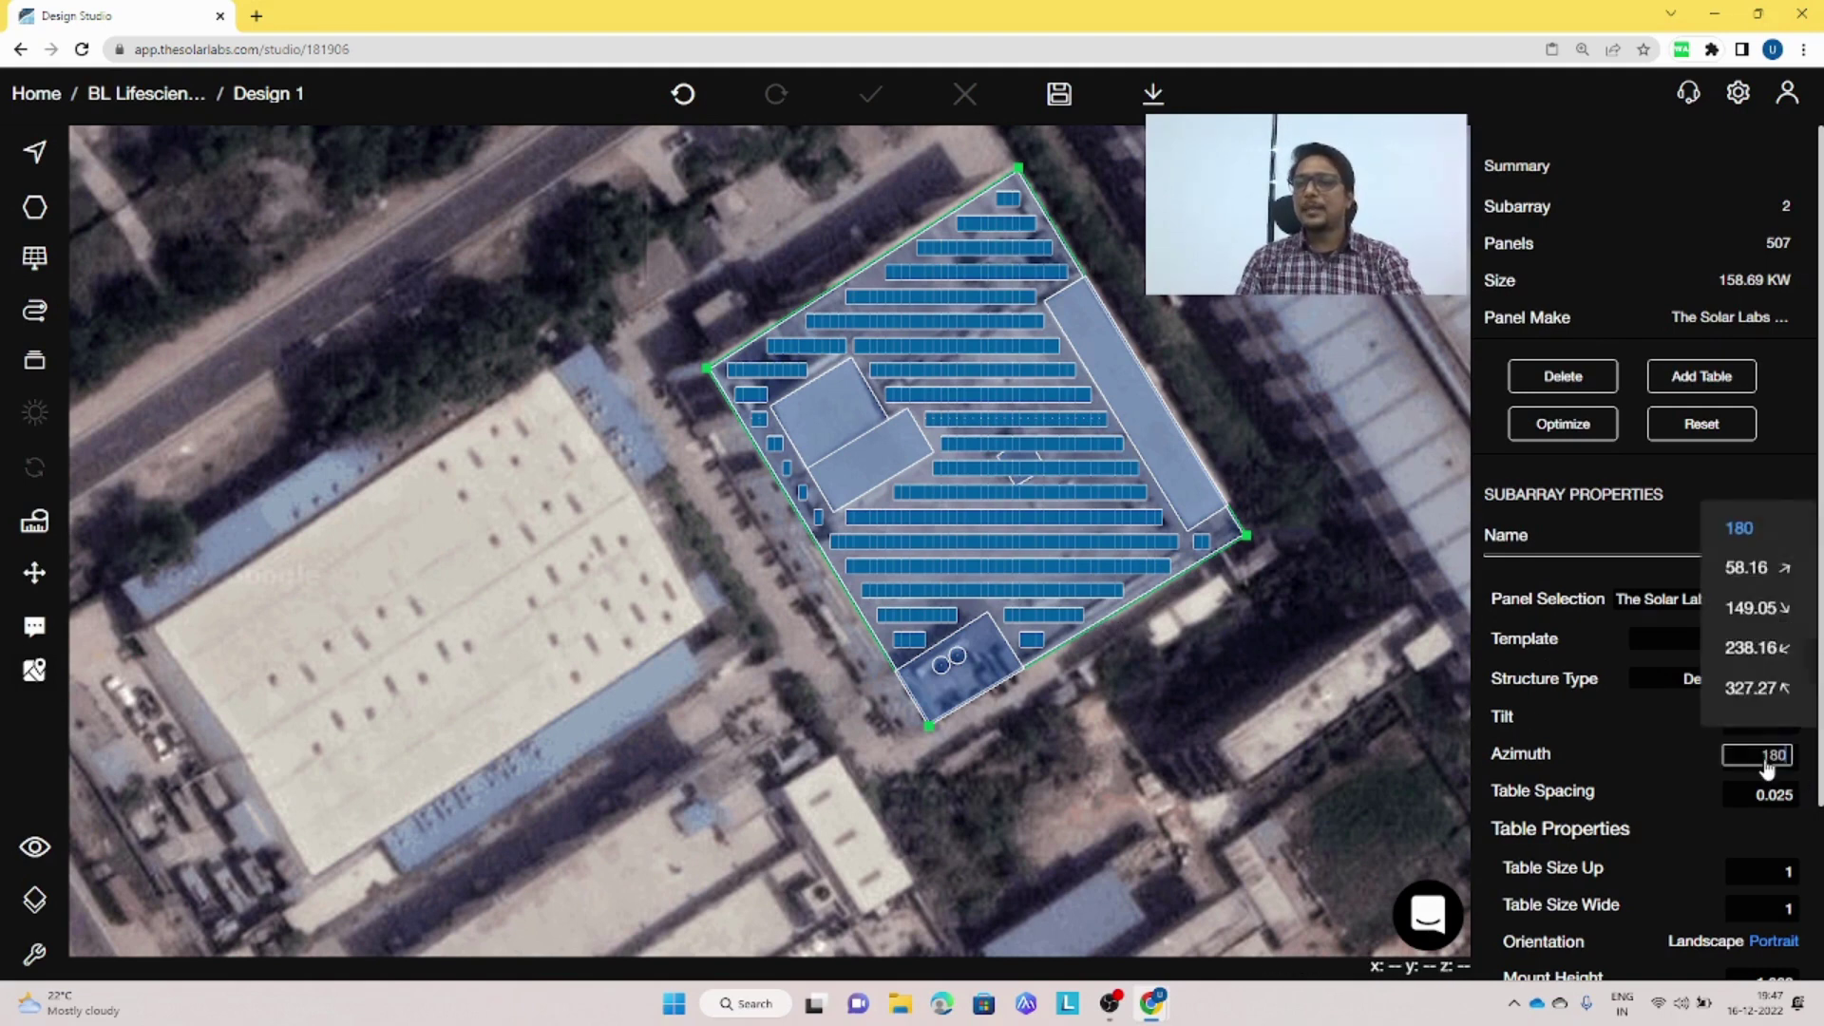
left_click(1753, 608)
scroll(1652, 828, "down", 3)
left_click(1606, 958)
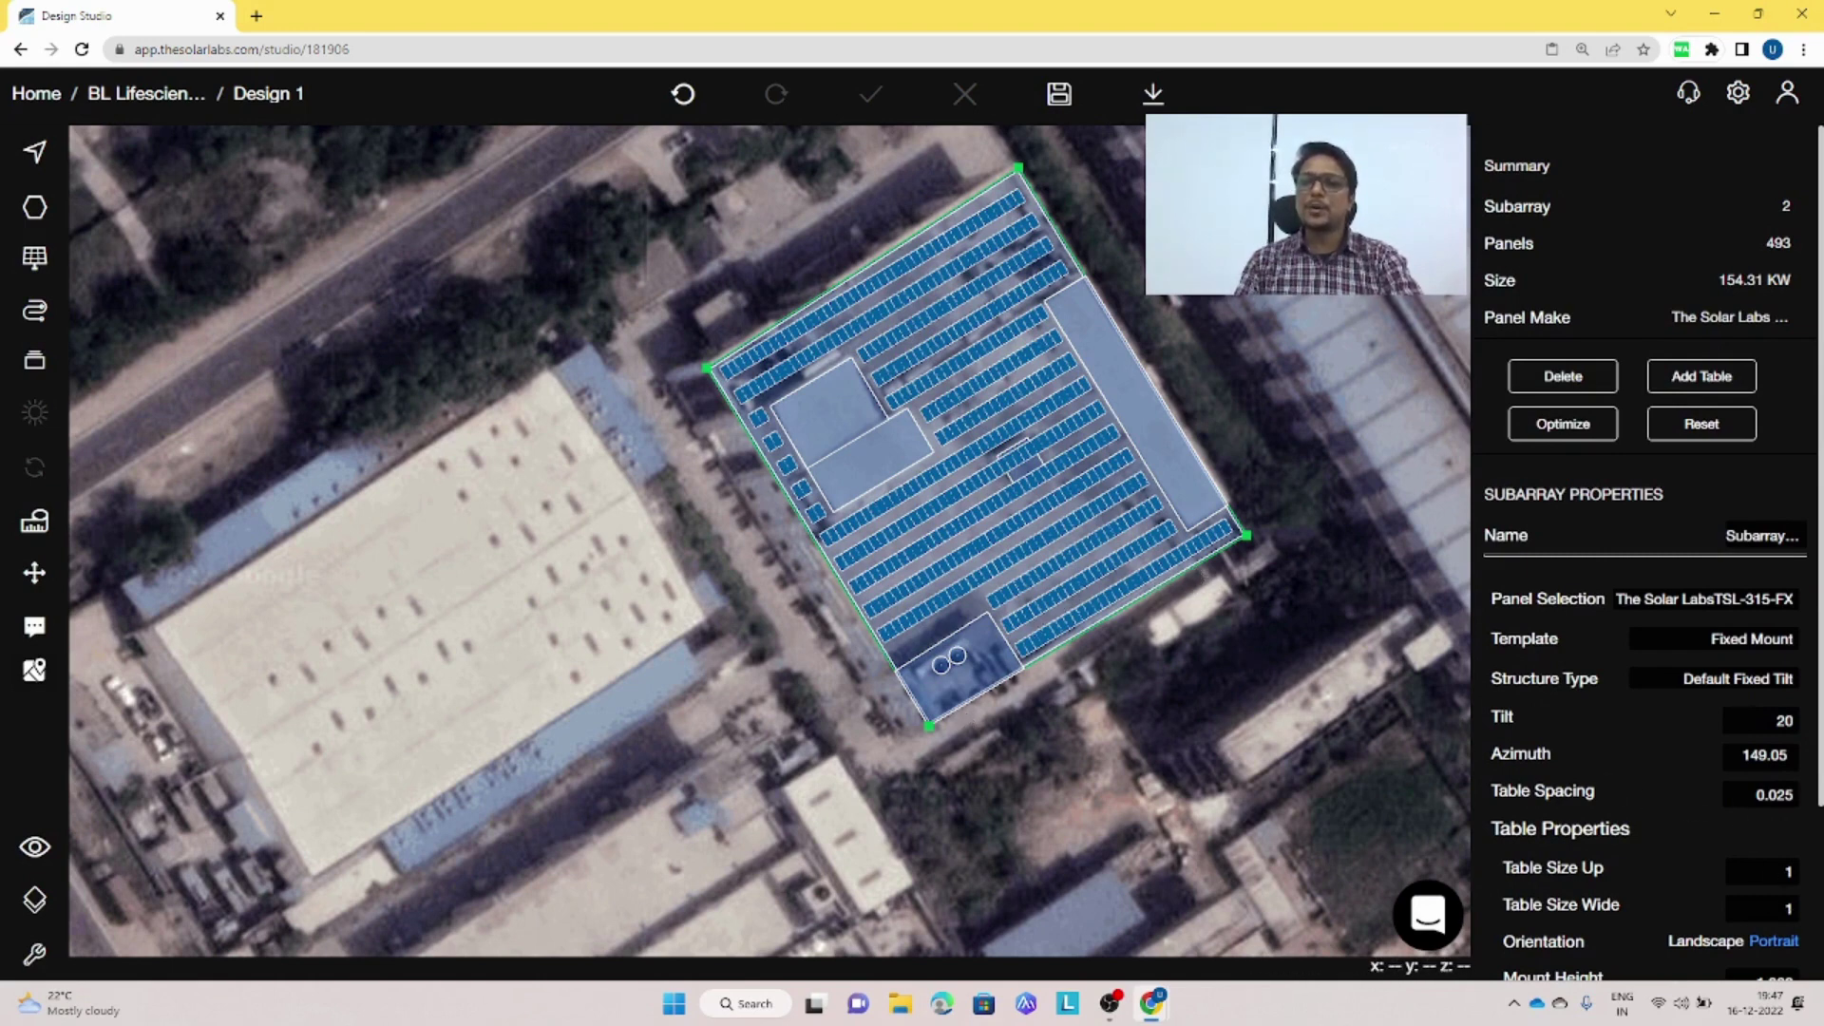
- Set the subarray's table size to 2 up and 2 wide and apply the change
left_click(1762, 872)
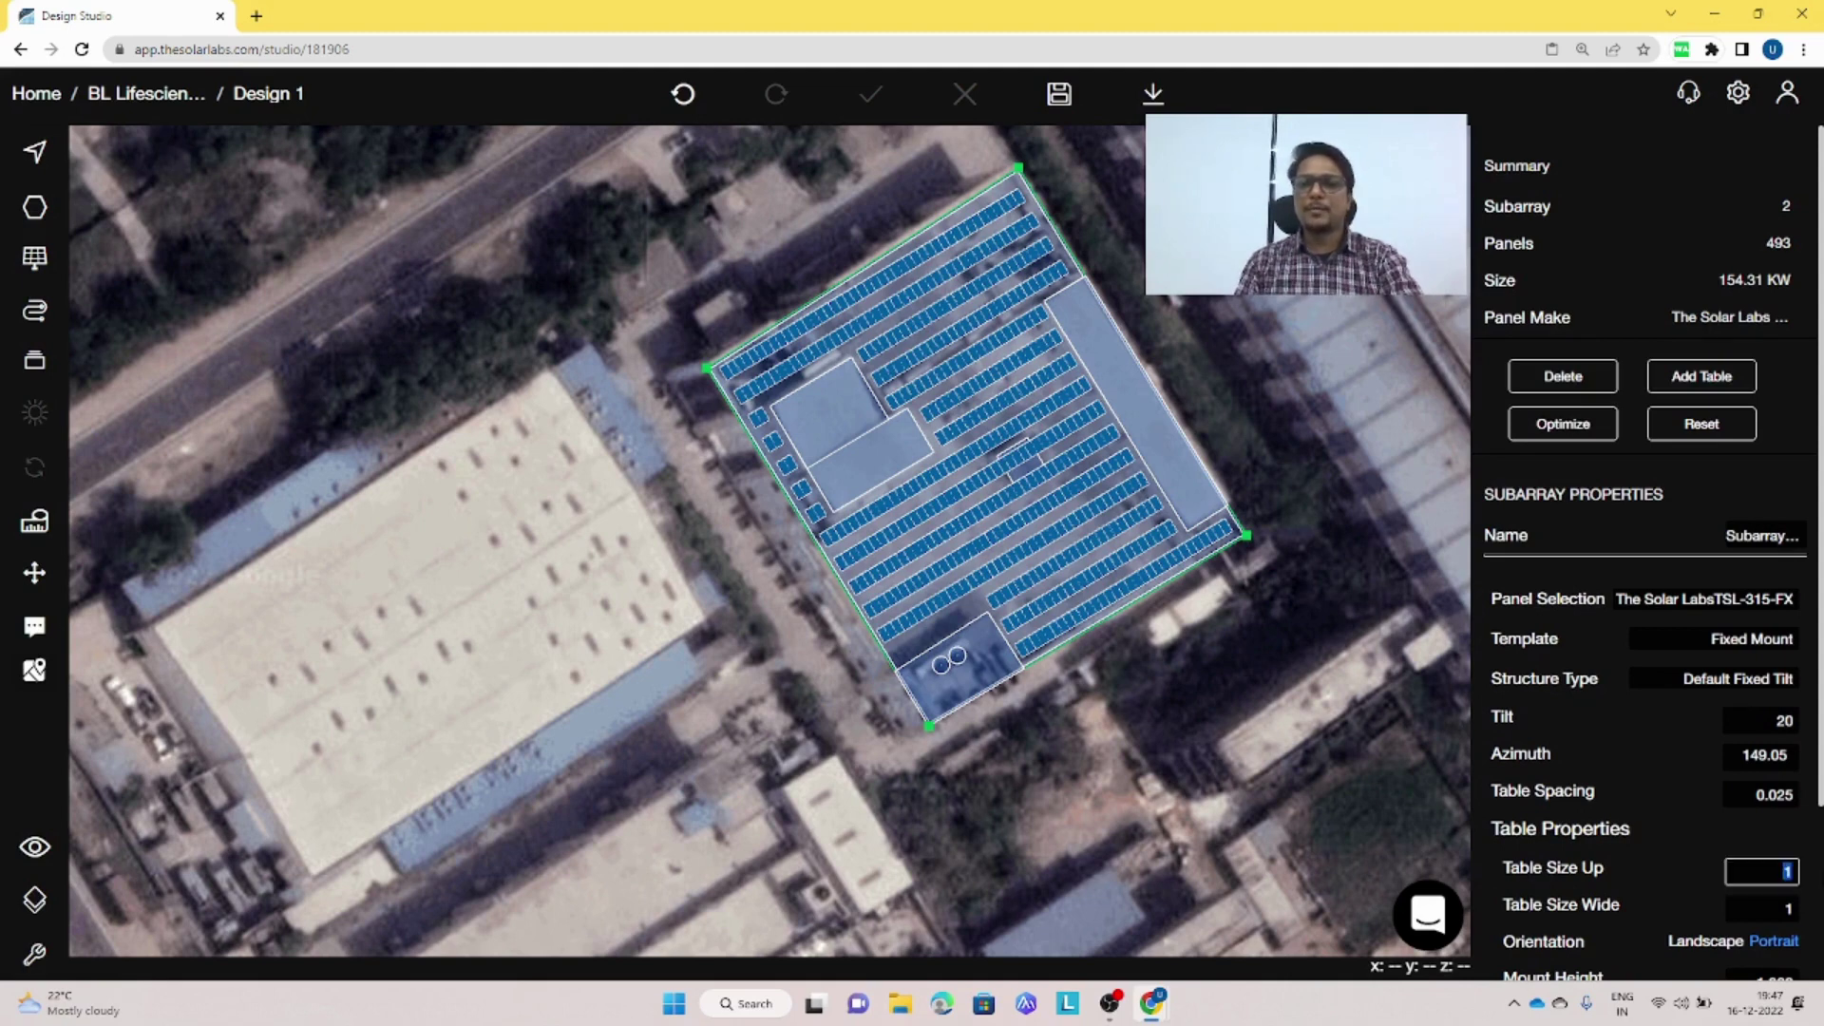
type("2")
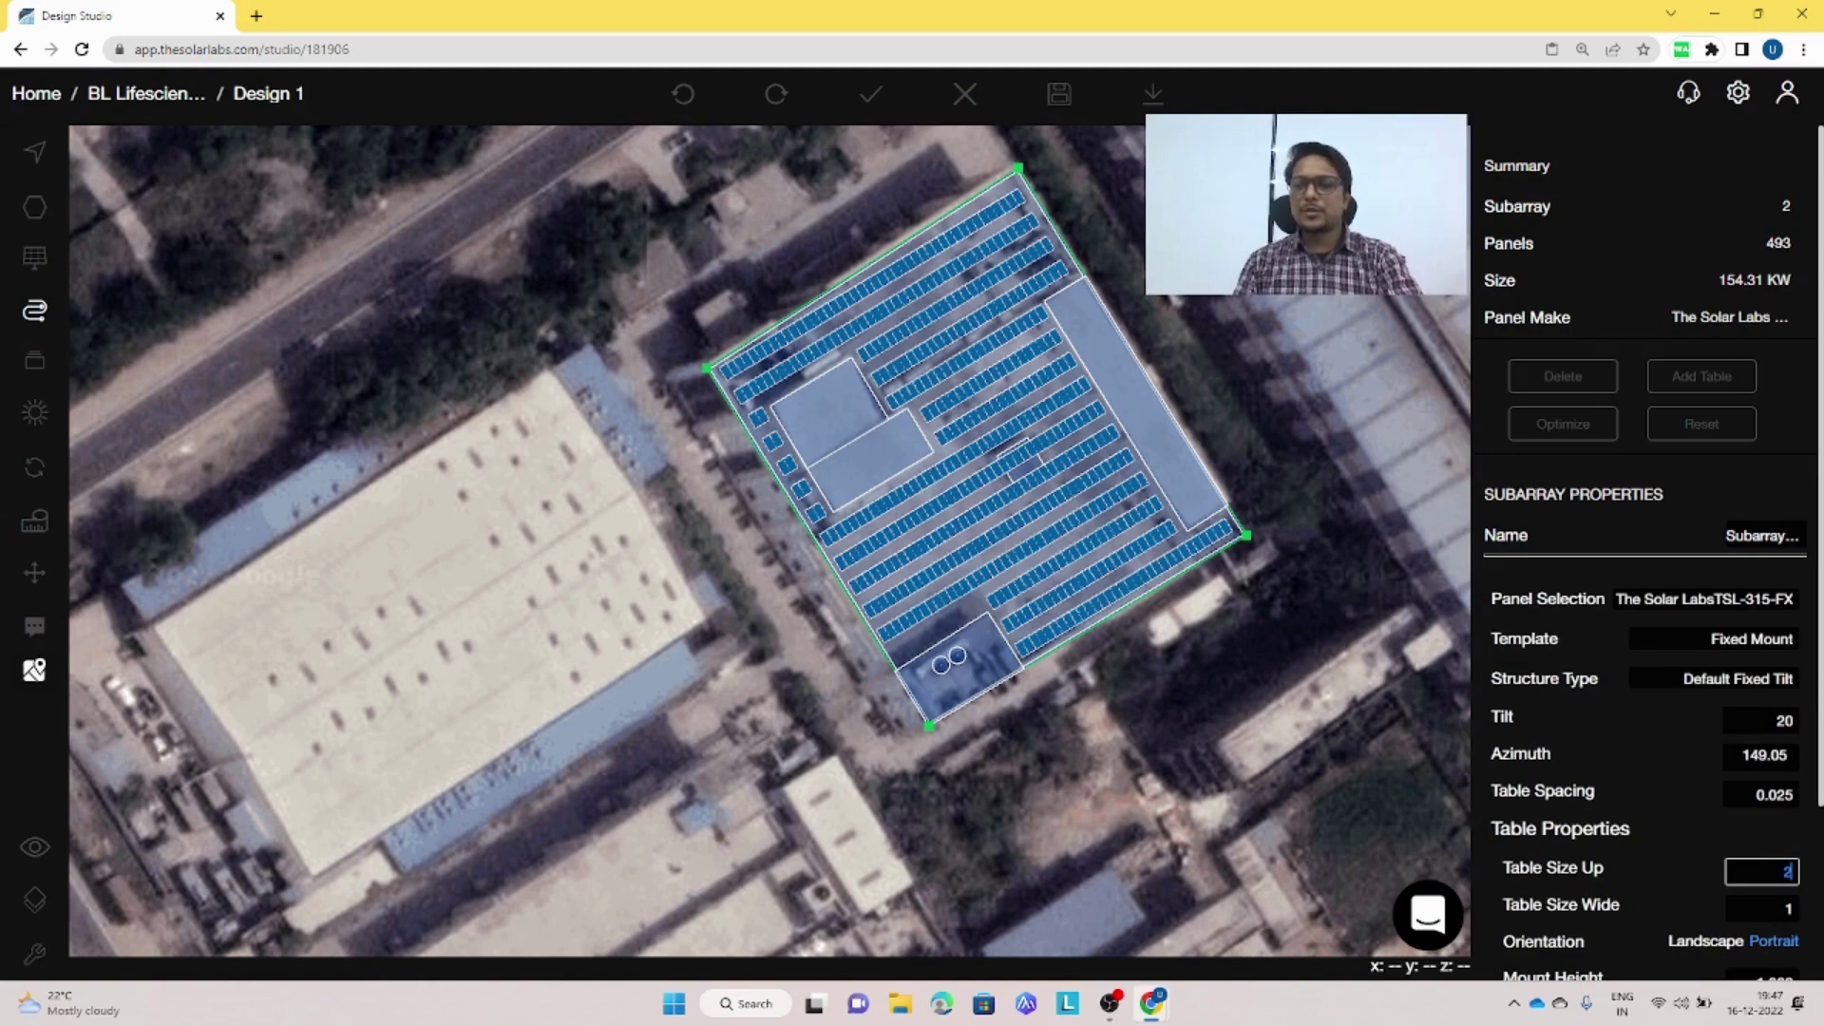
key("Tab")
scroll(1696, 902, "down", 2)
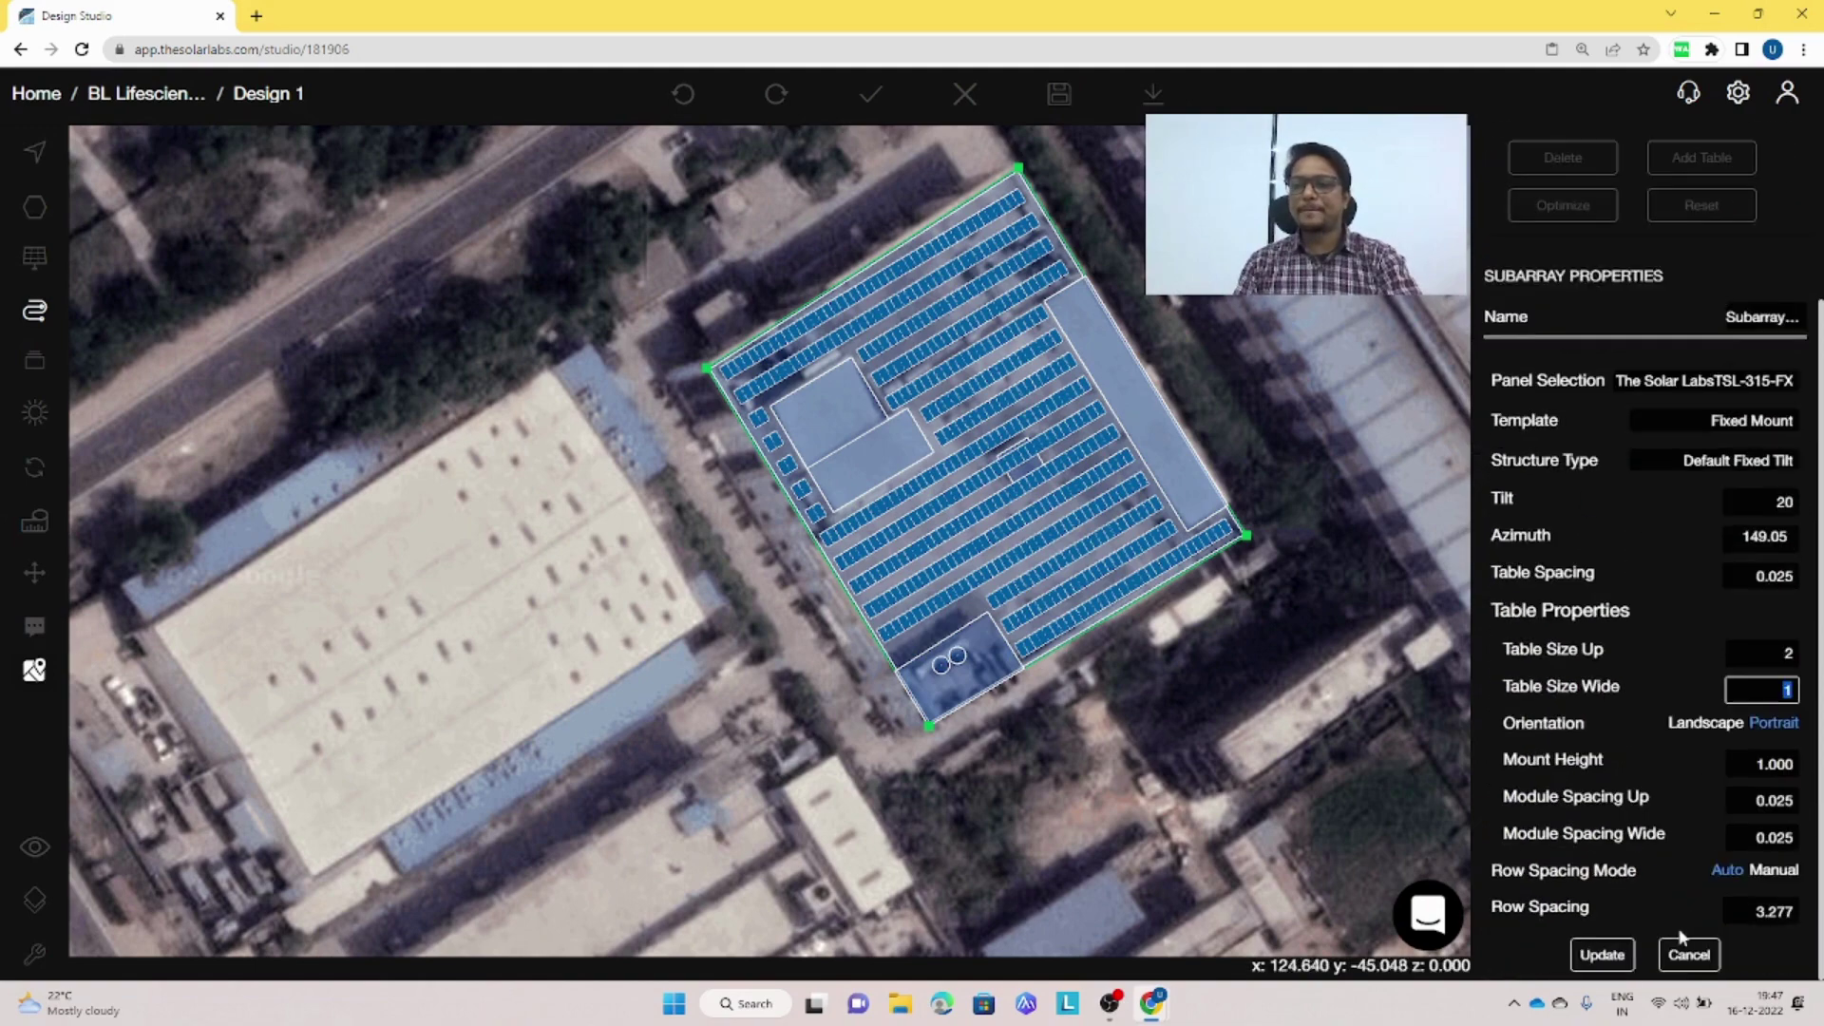
type("2")
left_click(1602, 955)
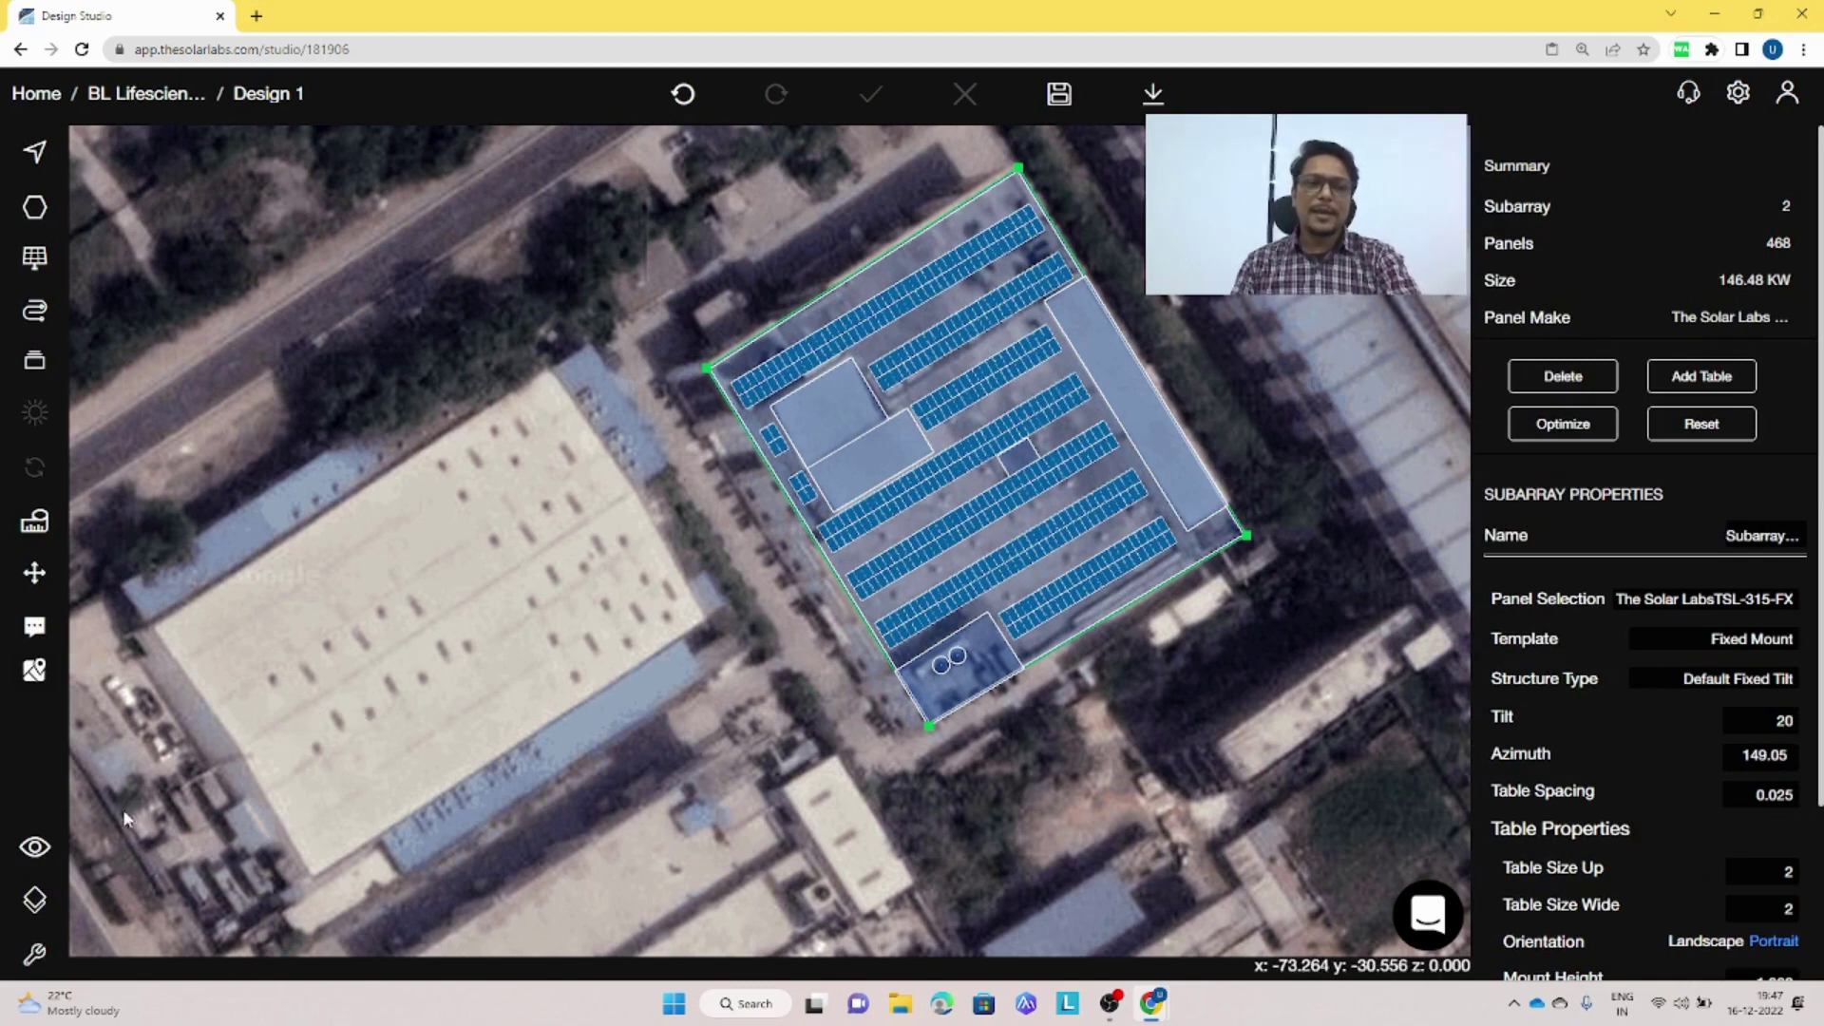
- Examine the panel tables and their clearance over the small structure from several sides in 3D and return to the 2D view
mouse_move(34, 846)
left_click(177, 847)
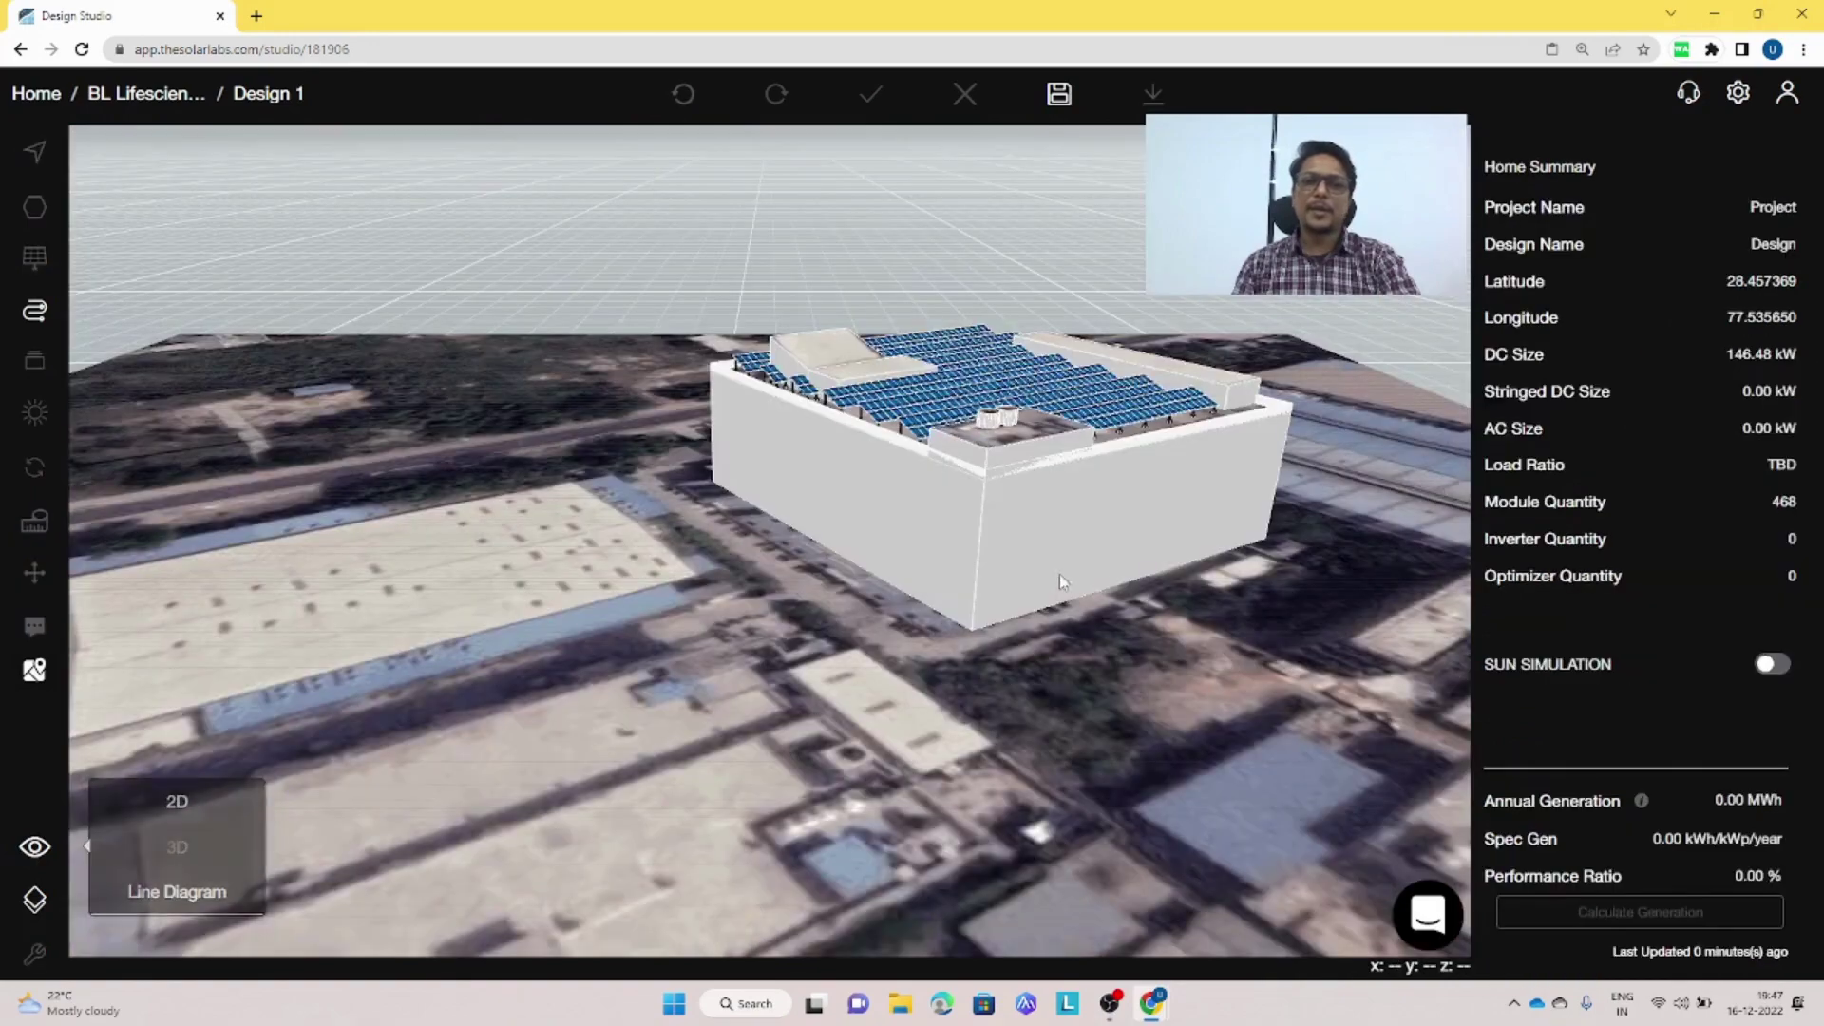
left_click_drag(1061, 581, 843, 545)
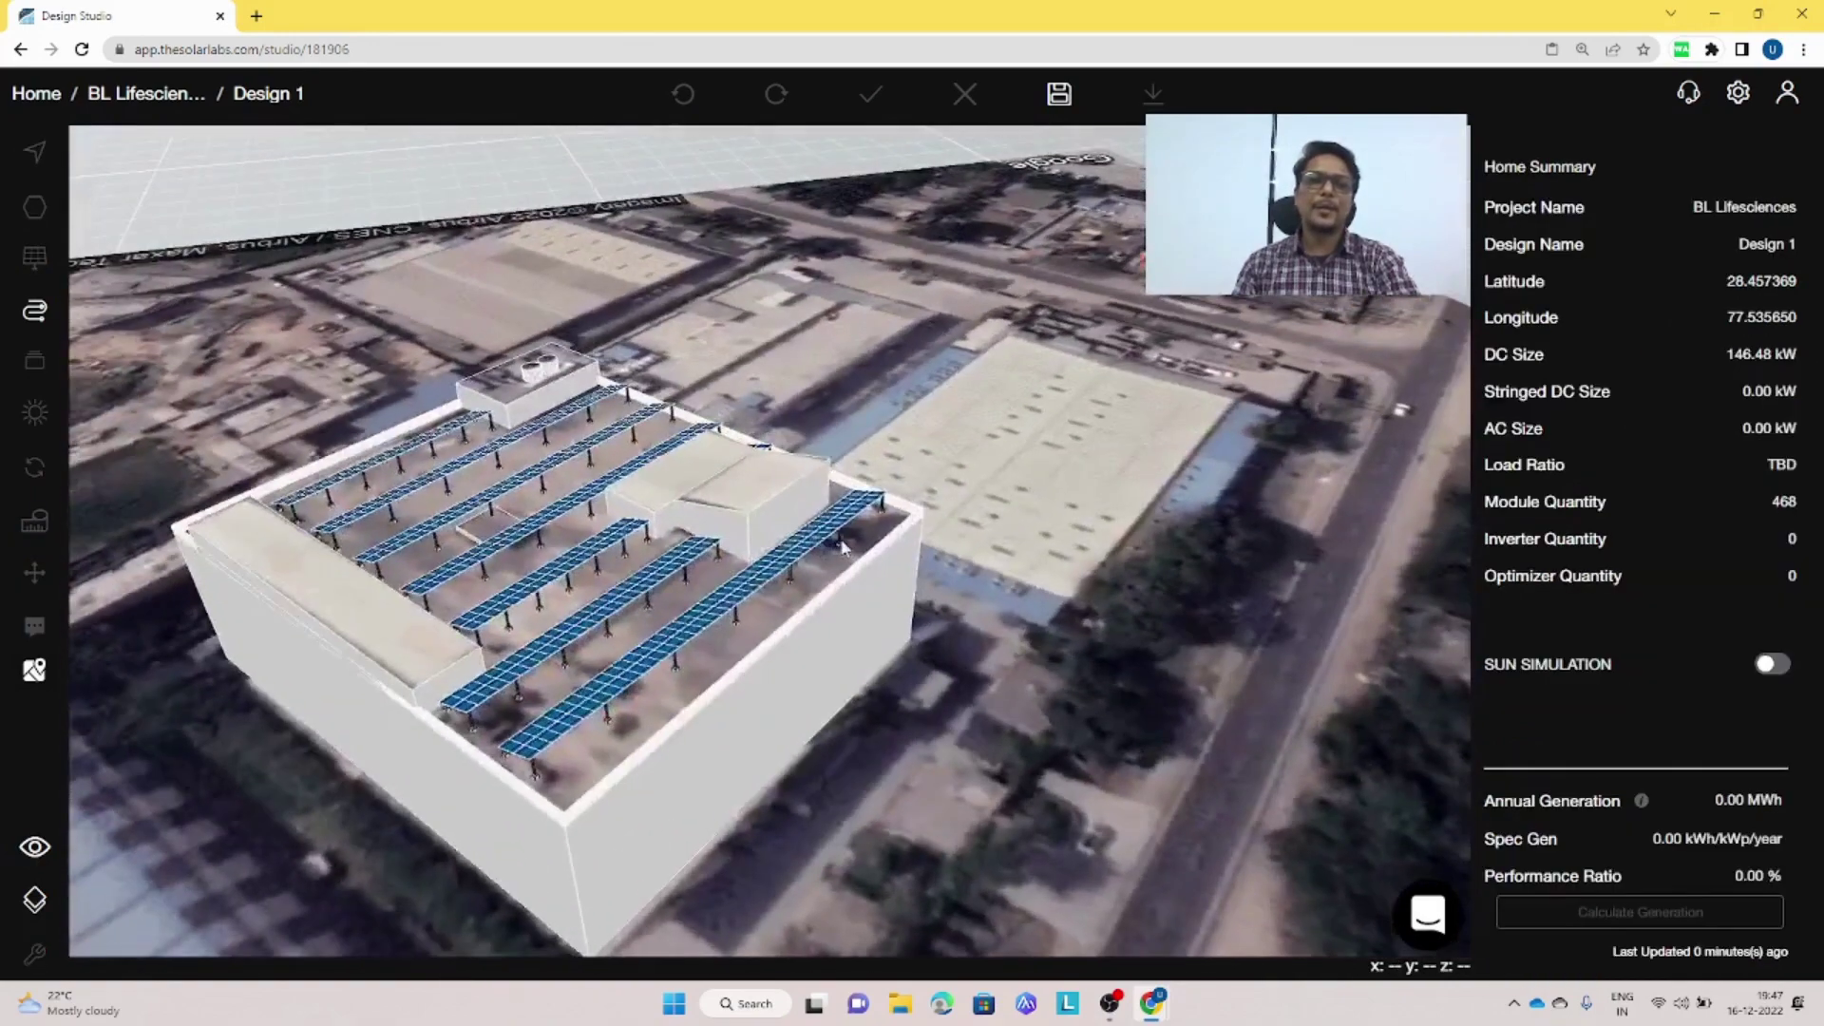
scroll(635, 645, "up", 10)
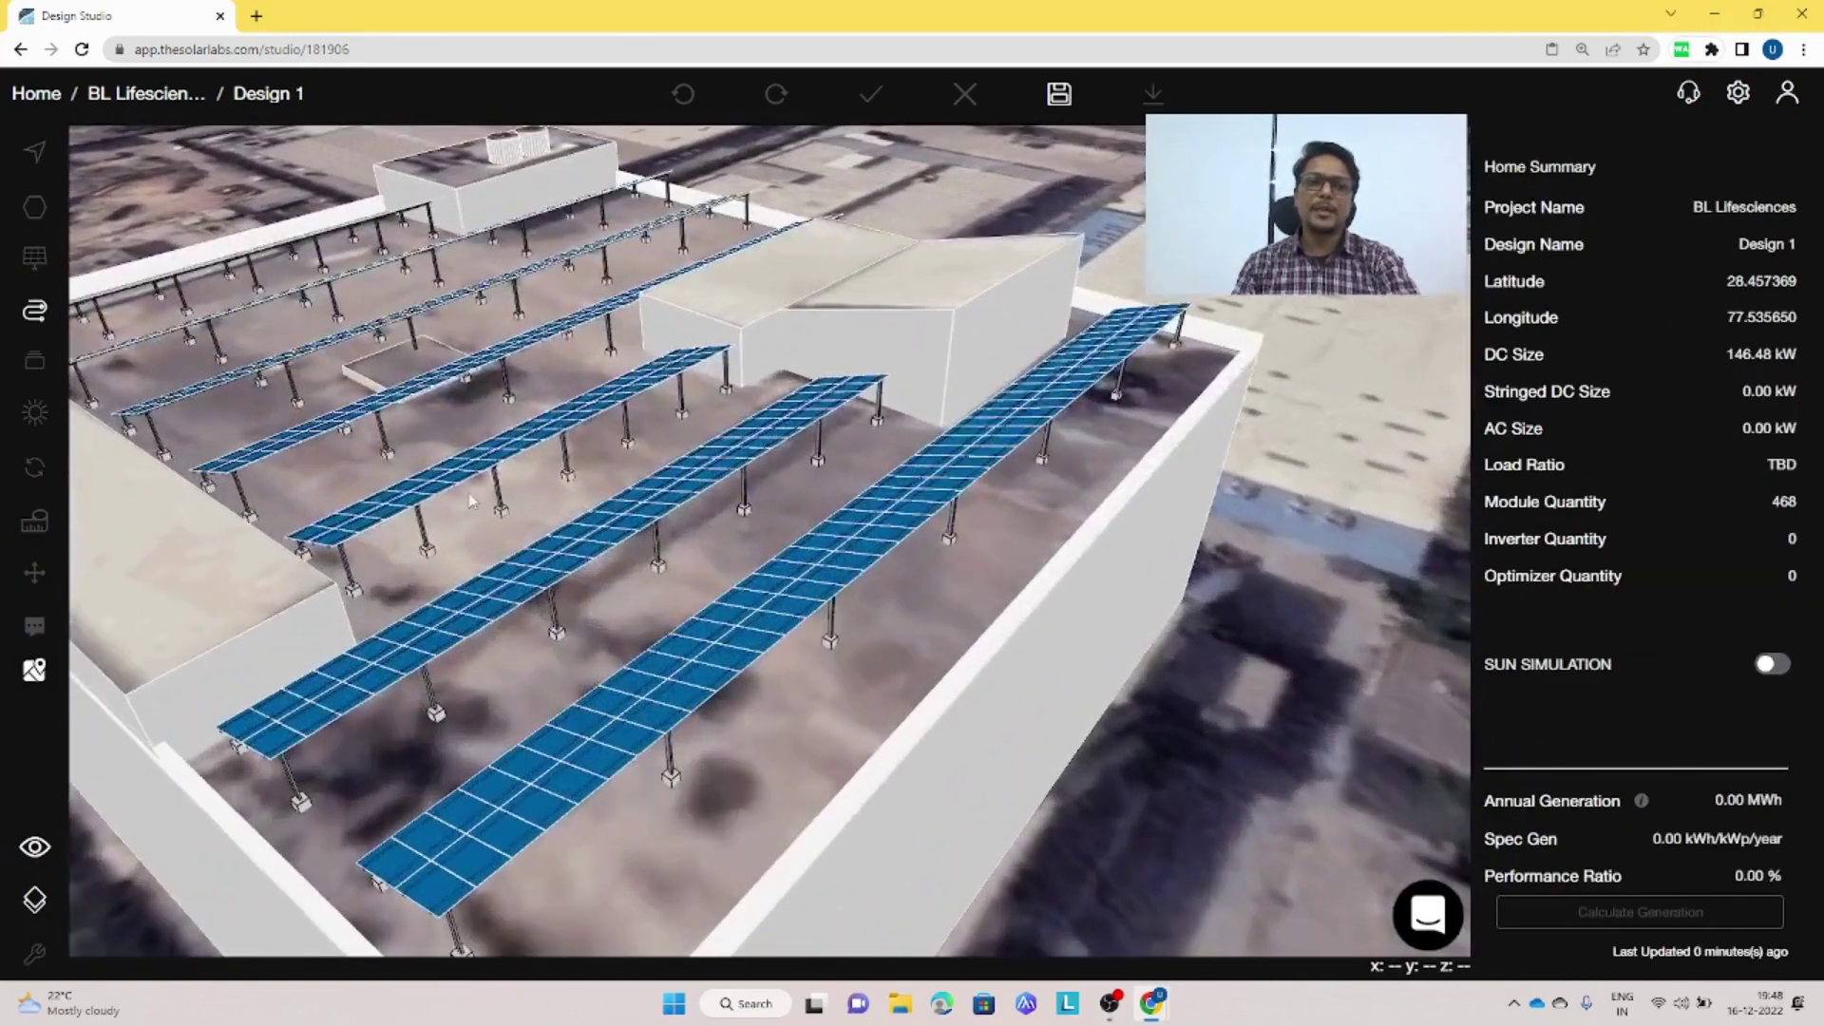
scroll(462, 446, "up", 3)
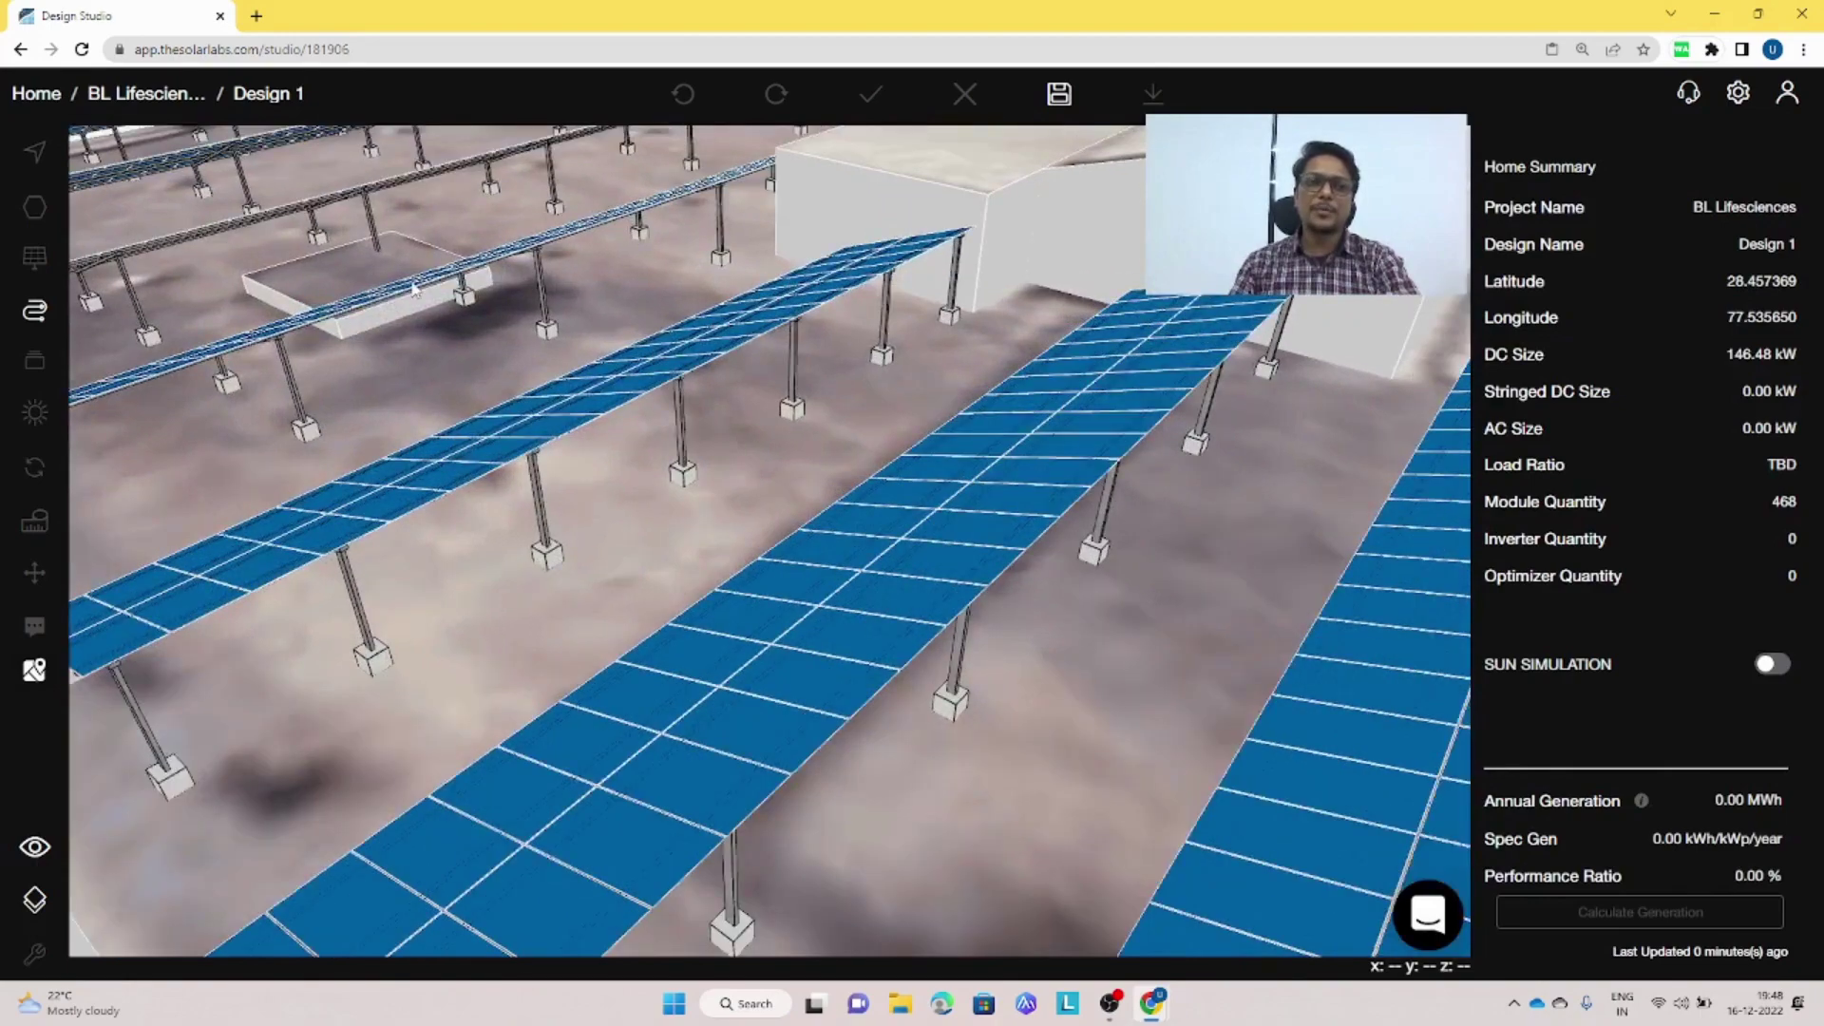
scroll(411, 297, "down", 5)
right_click_drag(819, 567, 853, 543)
right_click_drag(1124, 459, 1178, 524)
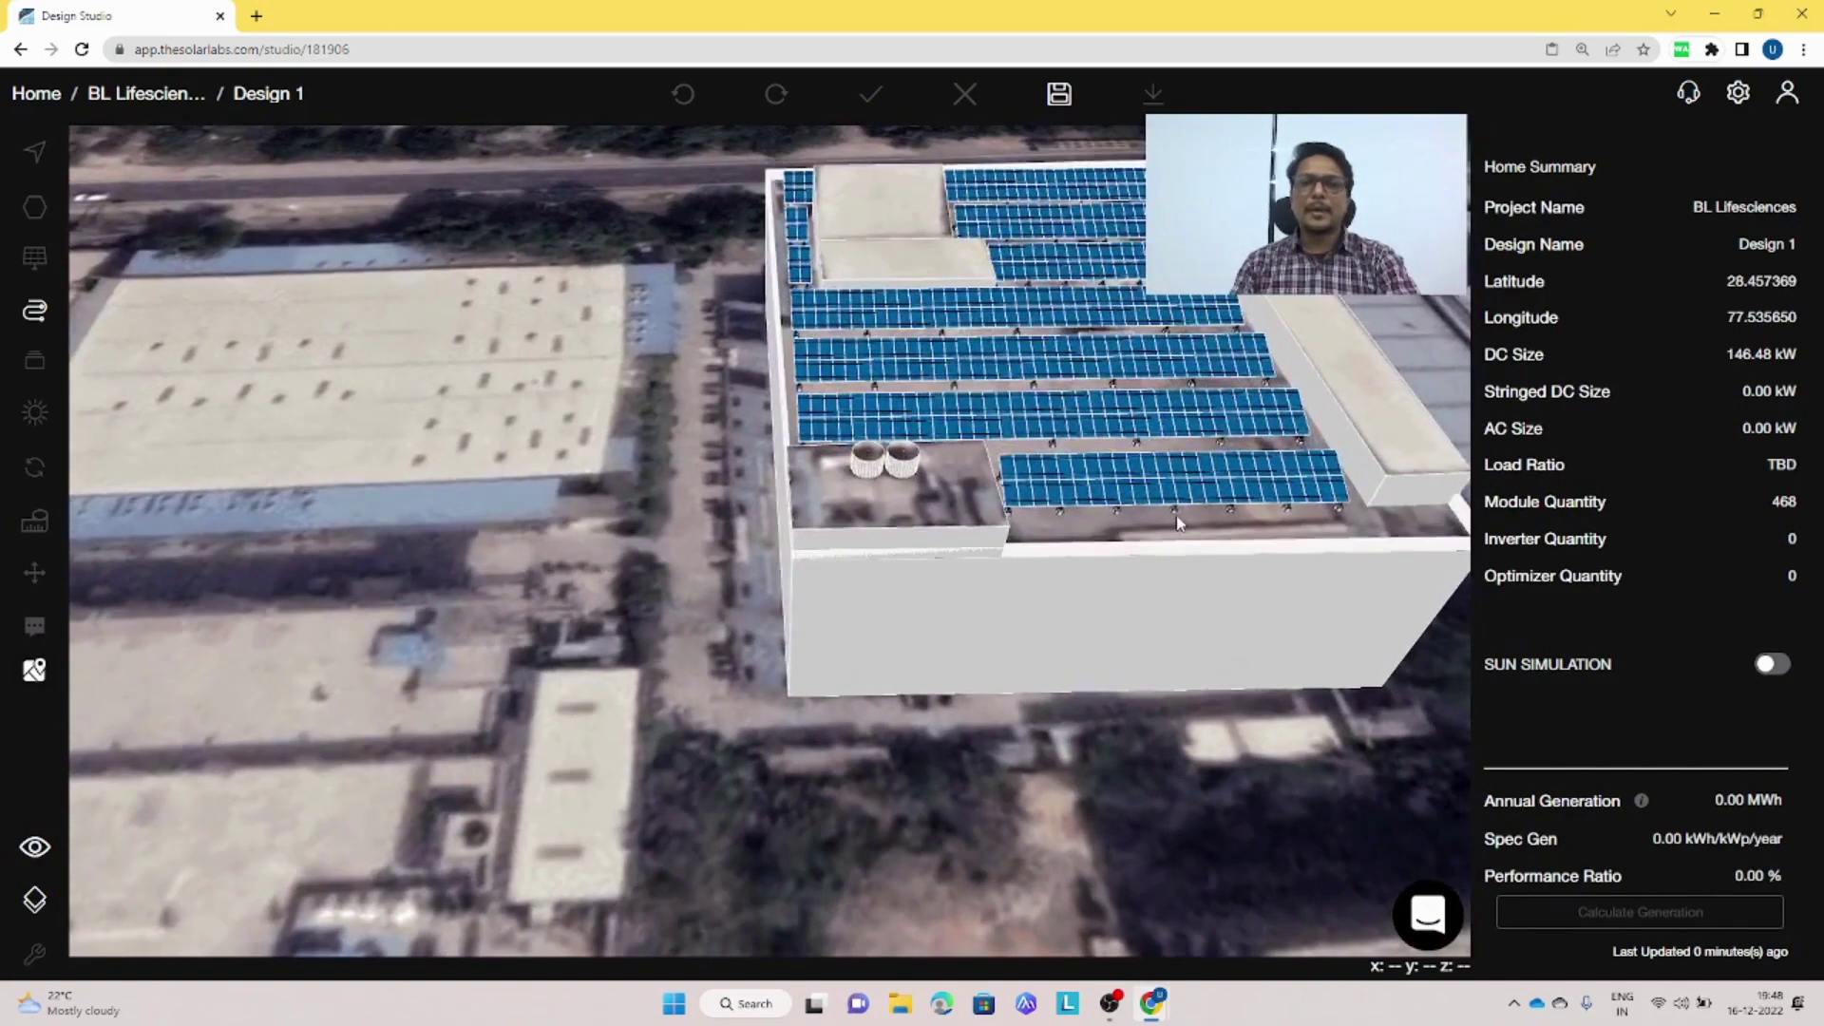
key("Escape")
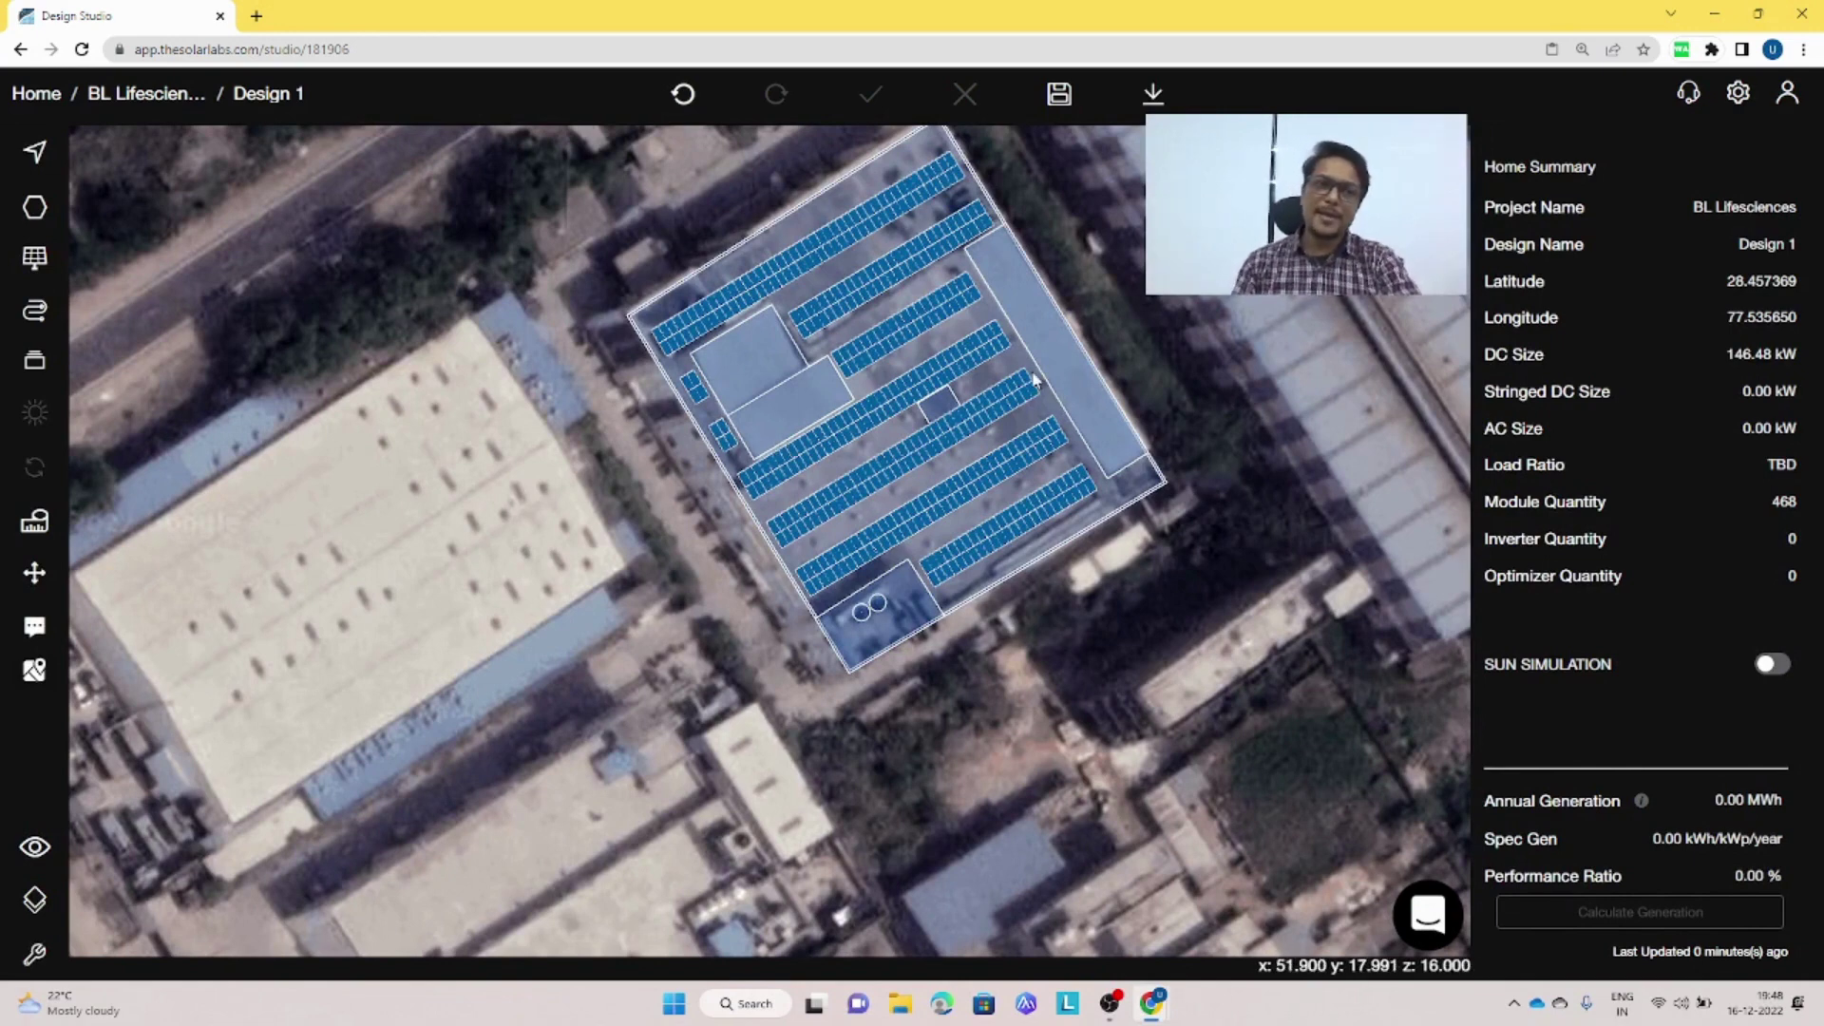
- Add six short groups of single-panel tables by hand along the long narrow rooftop structure, using the table placement mode
left_click(32, 258)
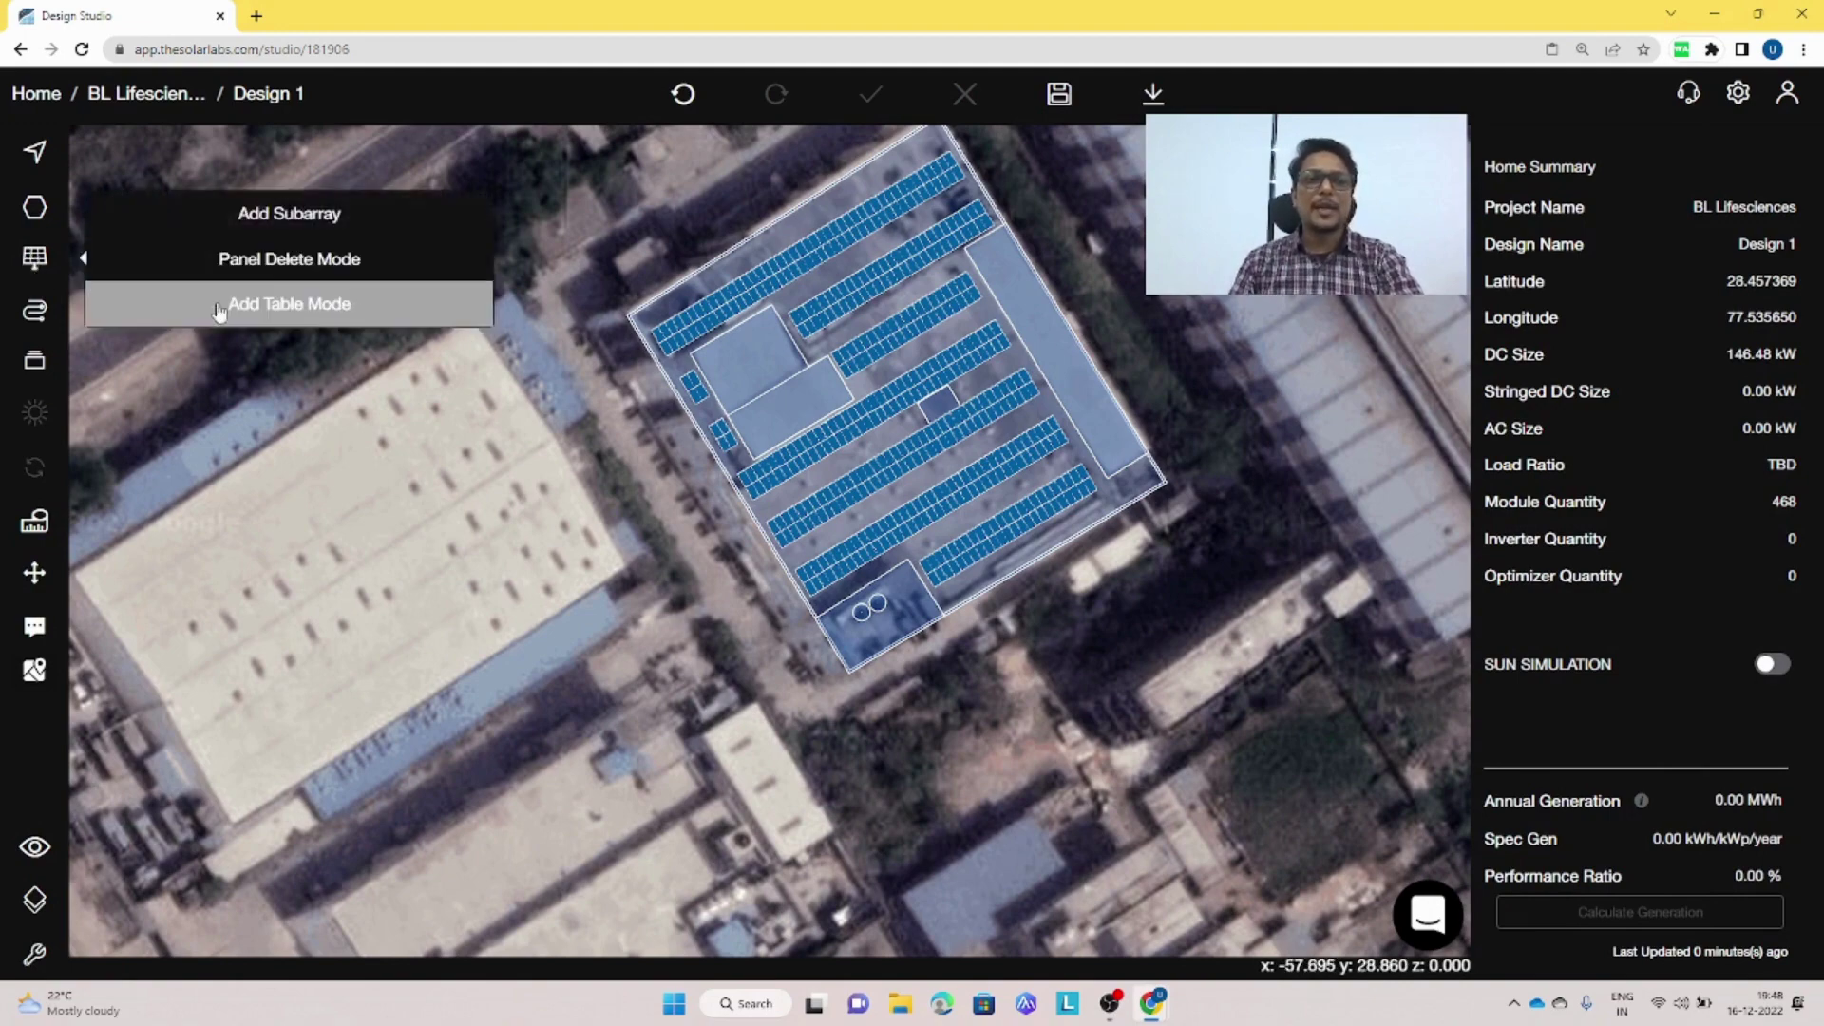
left_click(235, 319)
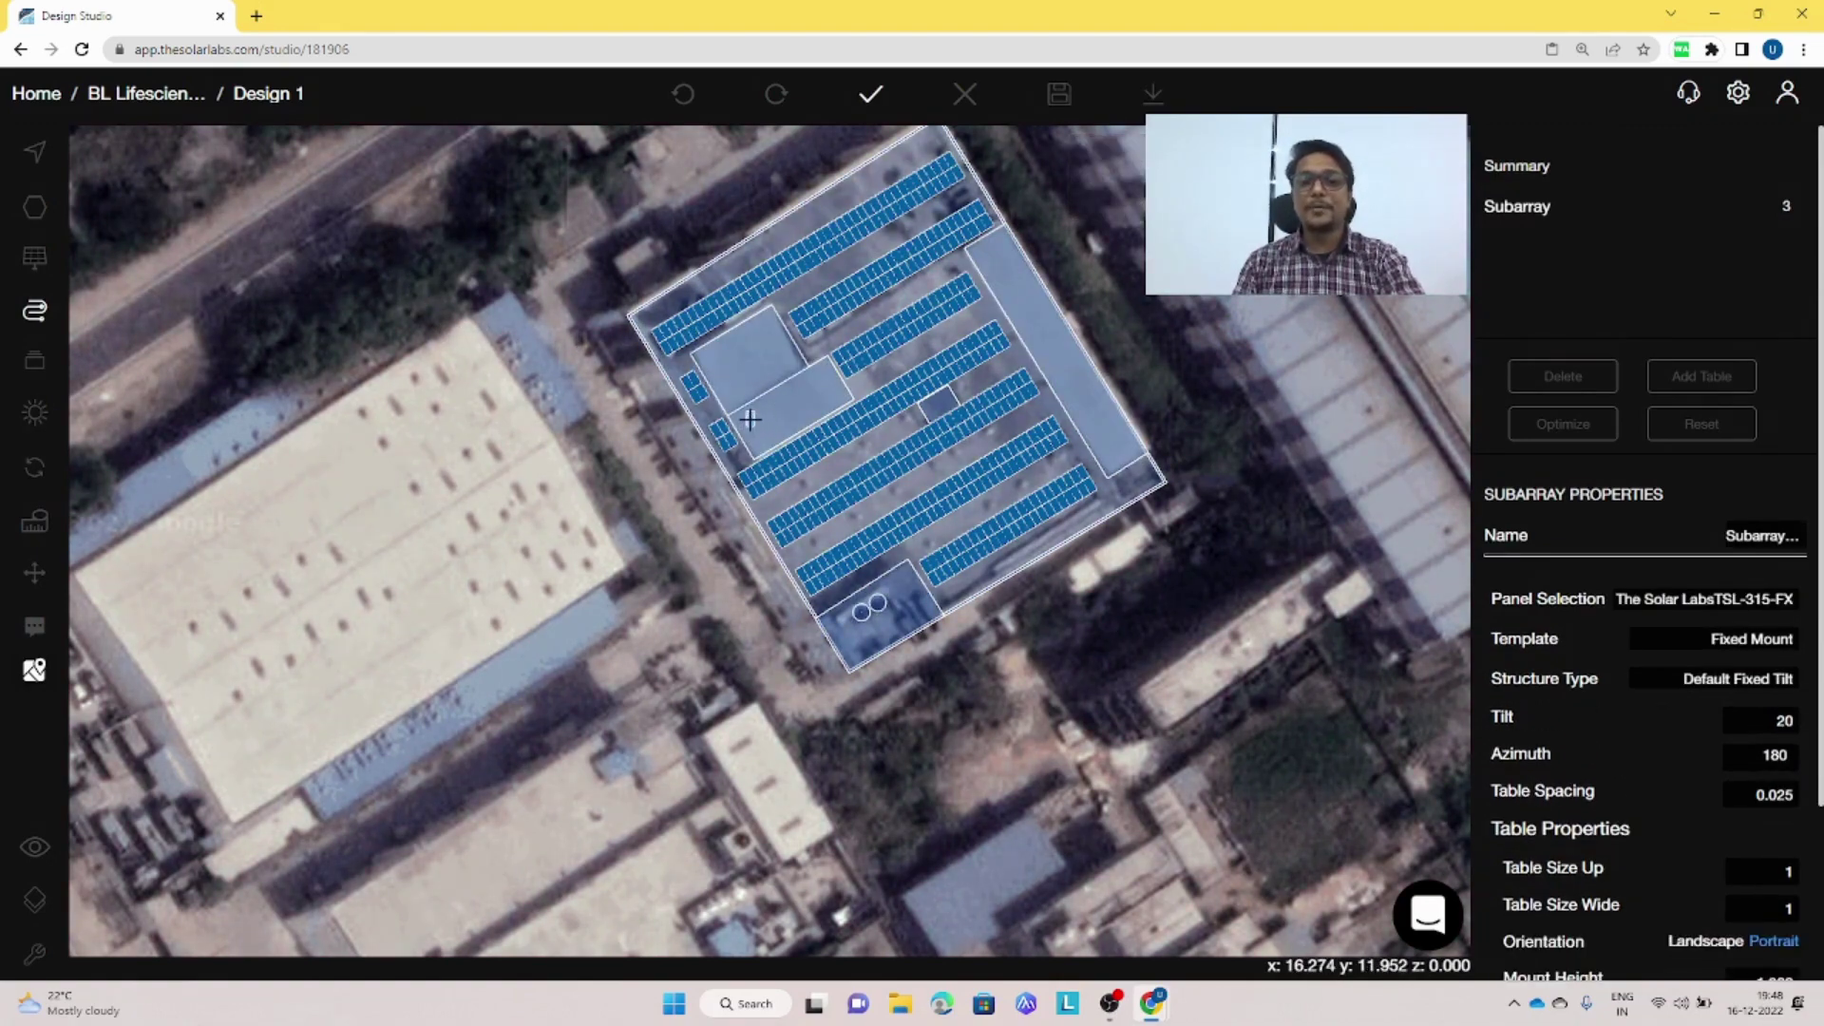
left_click(1012, 264)
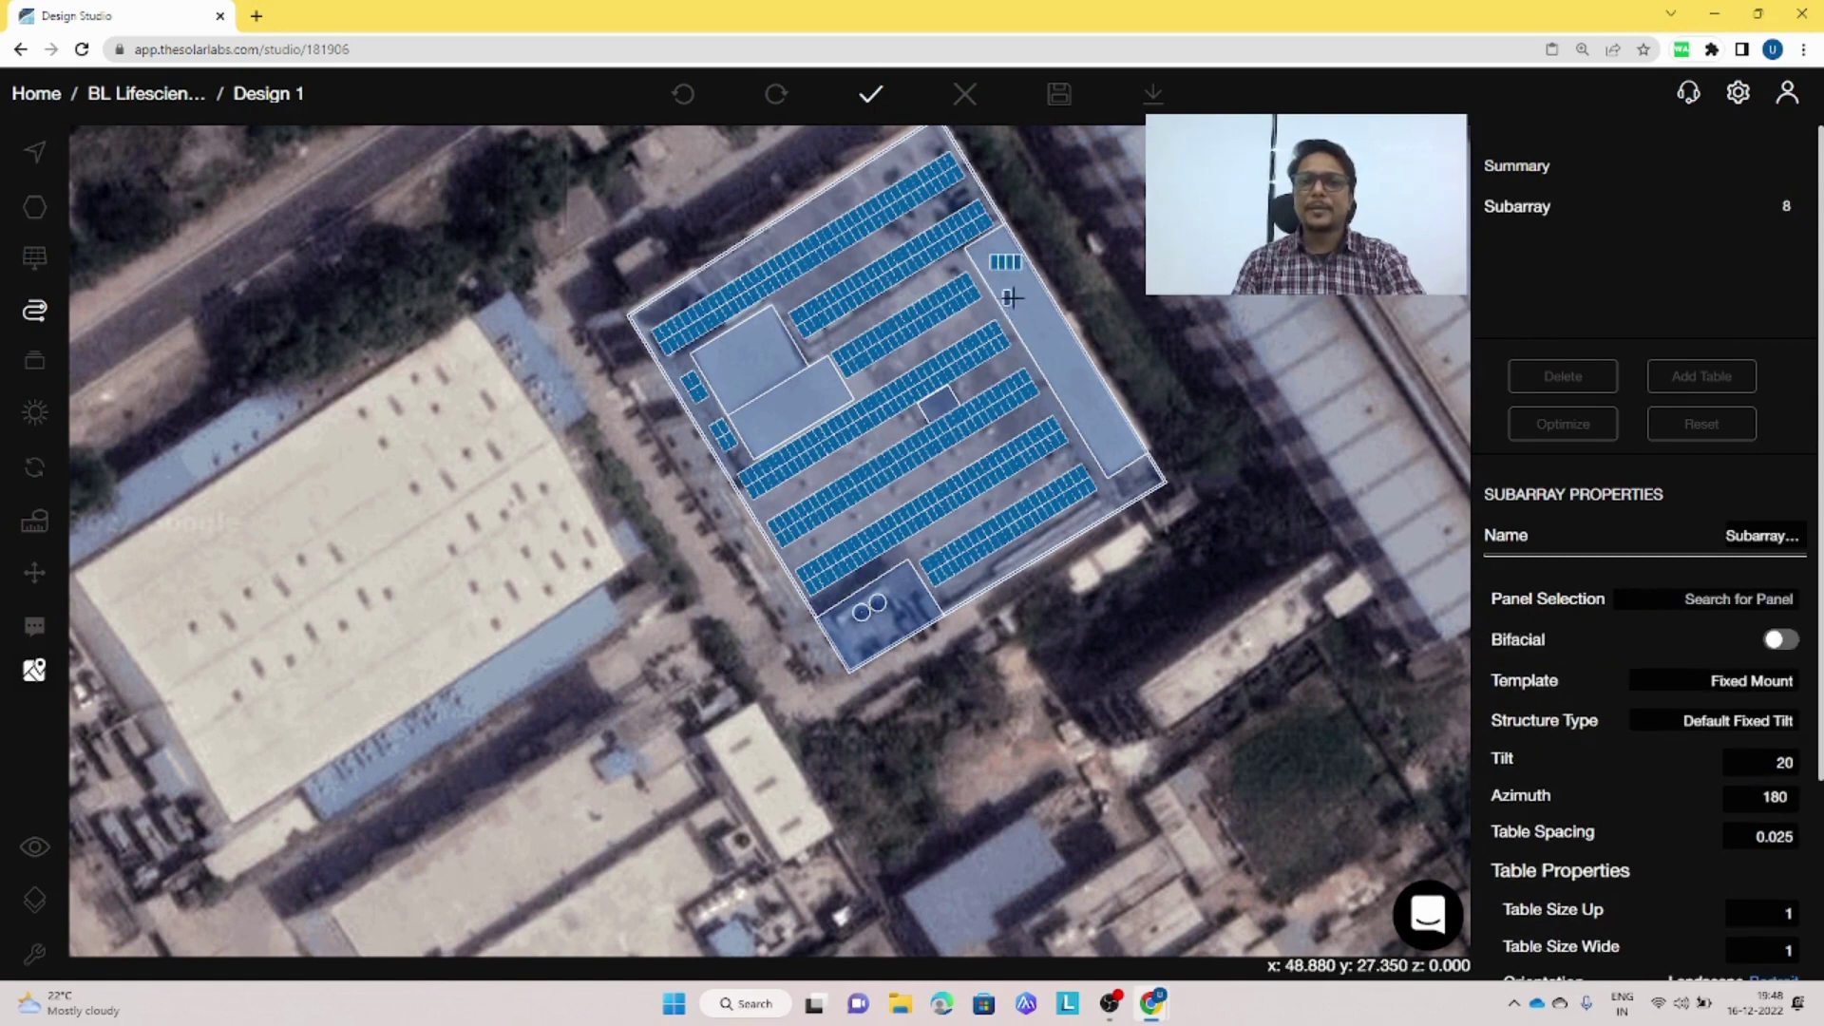
left_click(1028, 298)
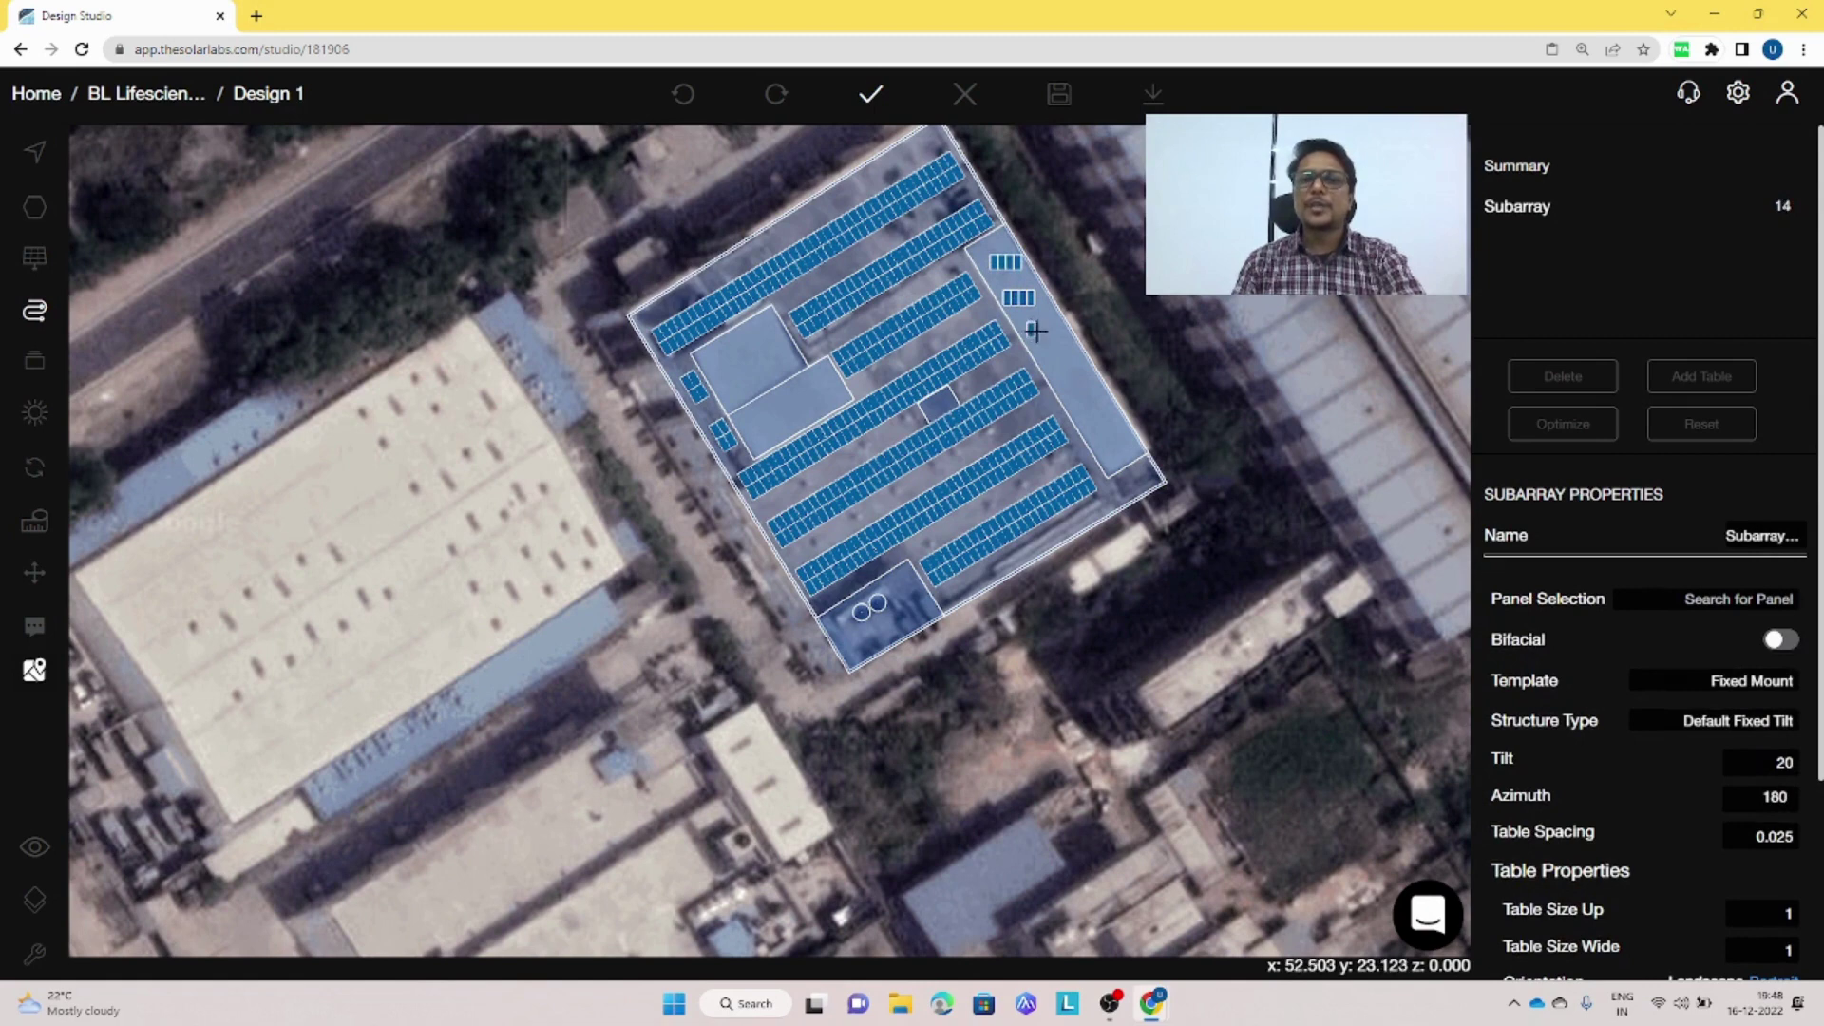
left_click(1053, 330)
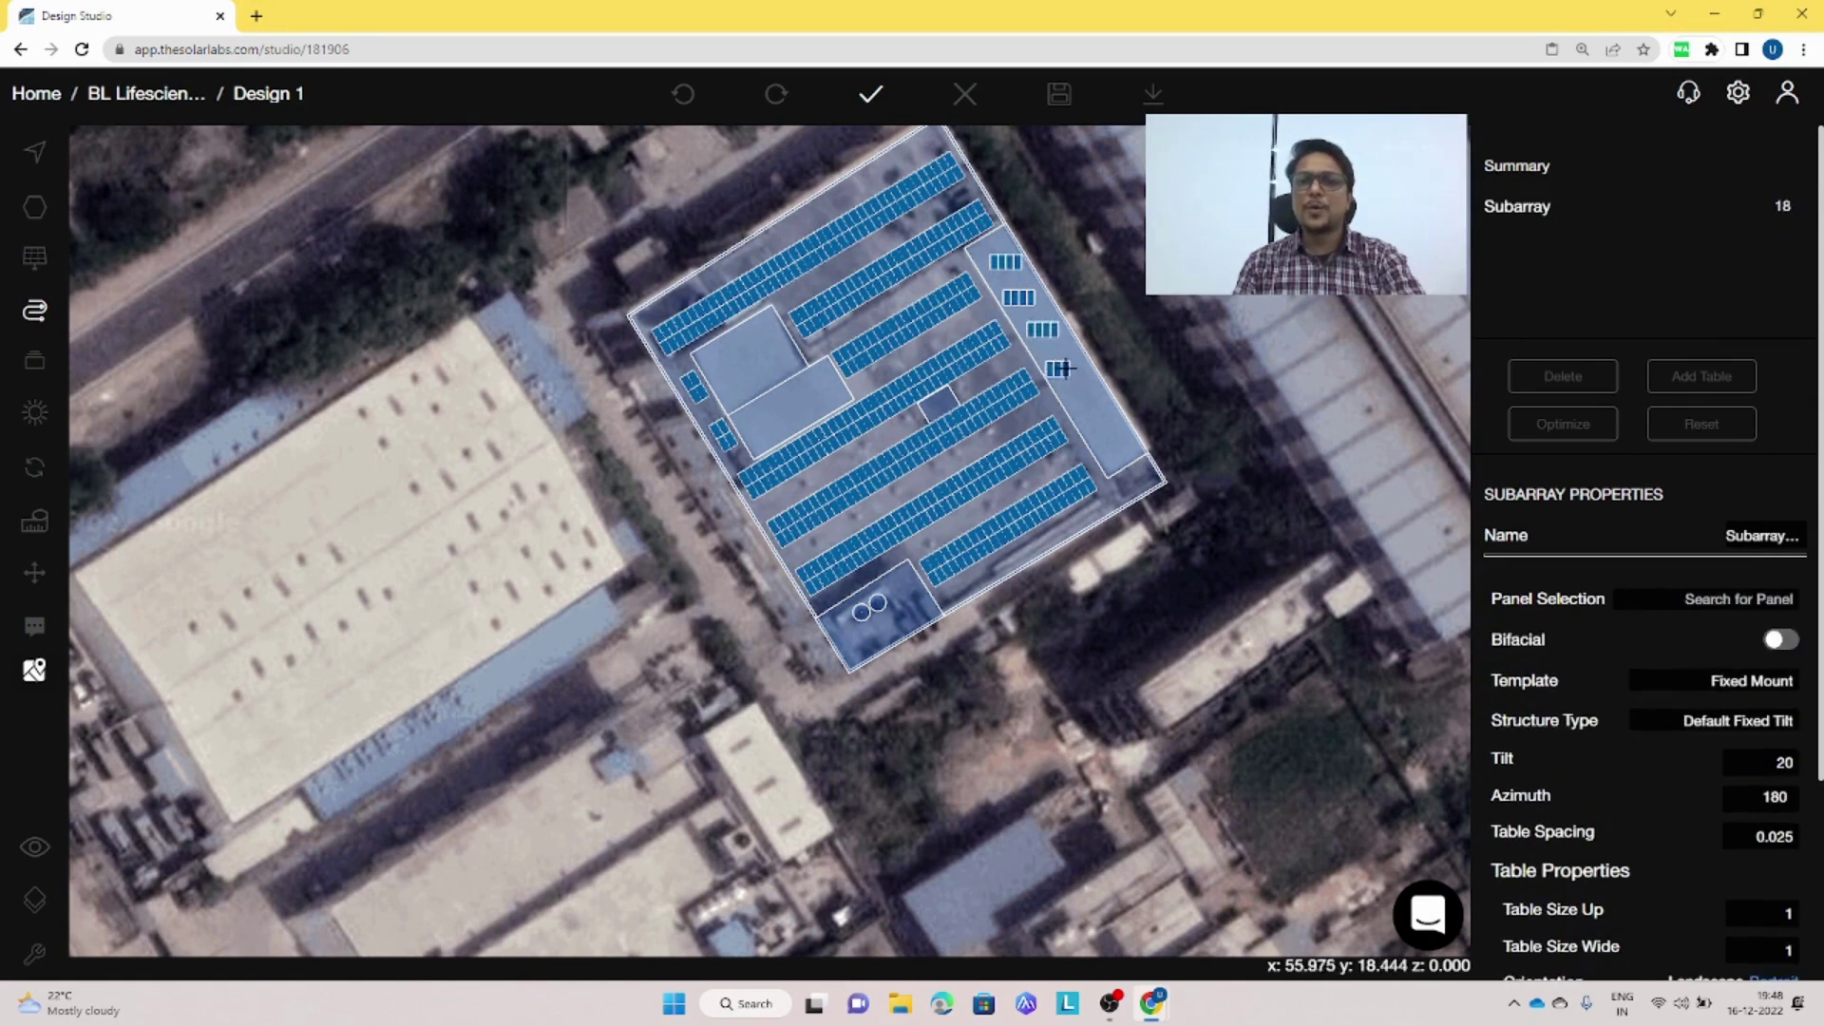
left_click(1073, 370)
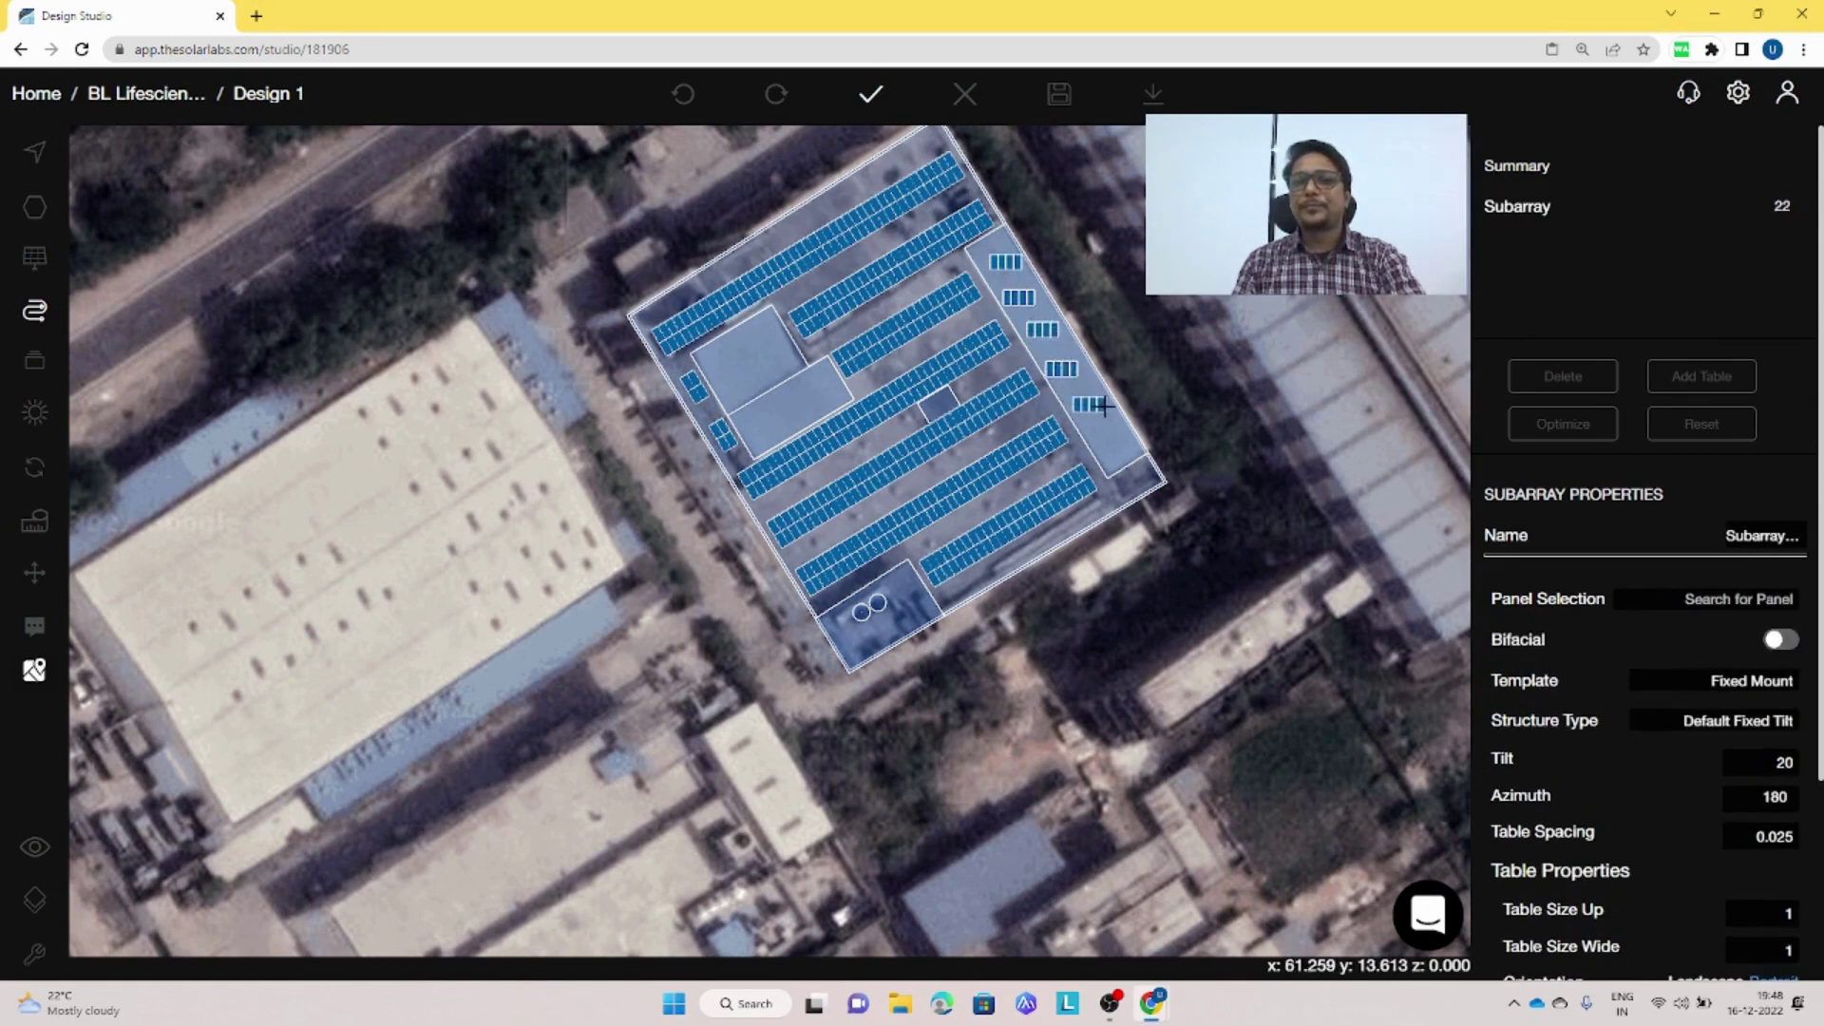
left_click(1111, 445)
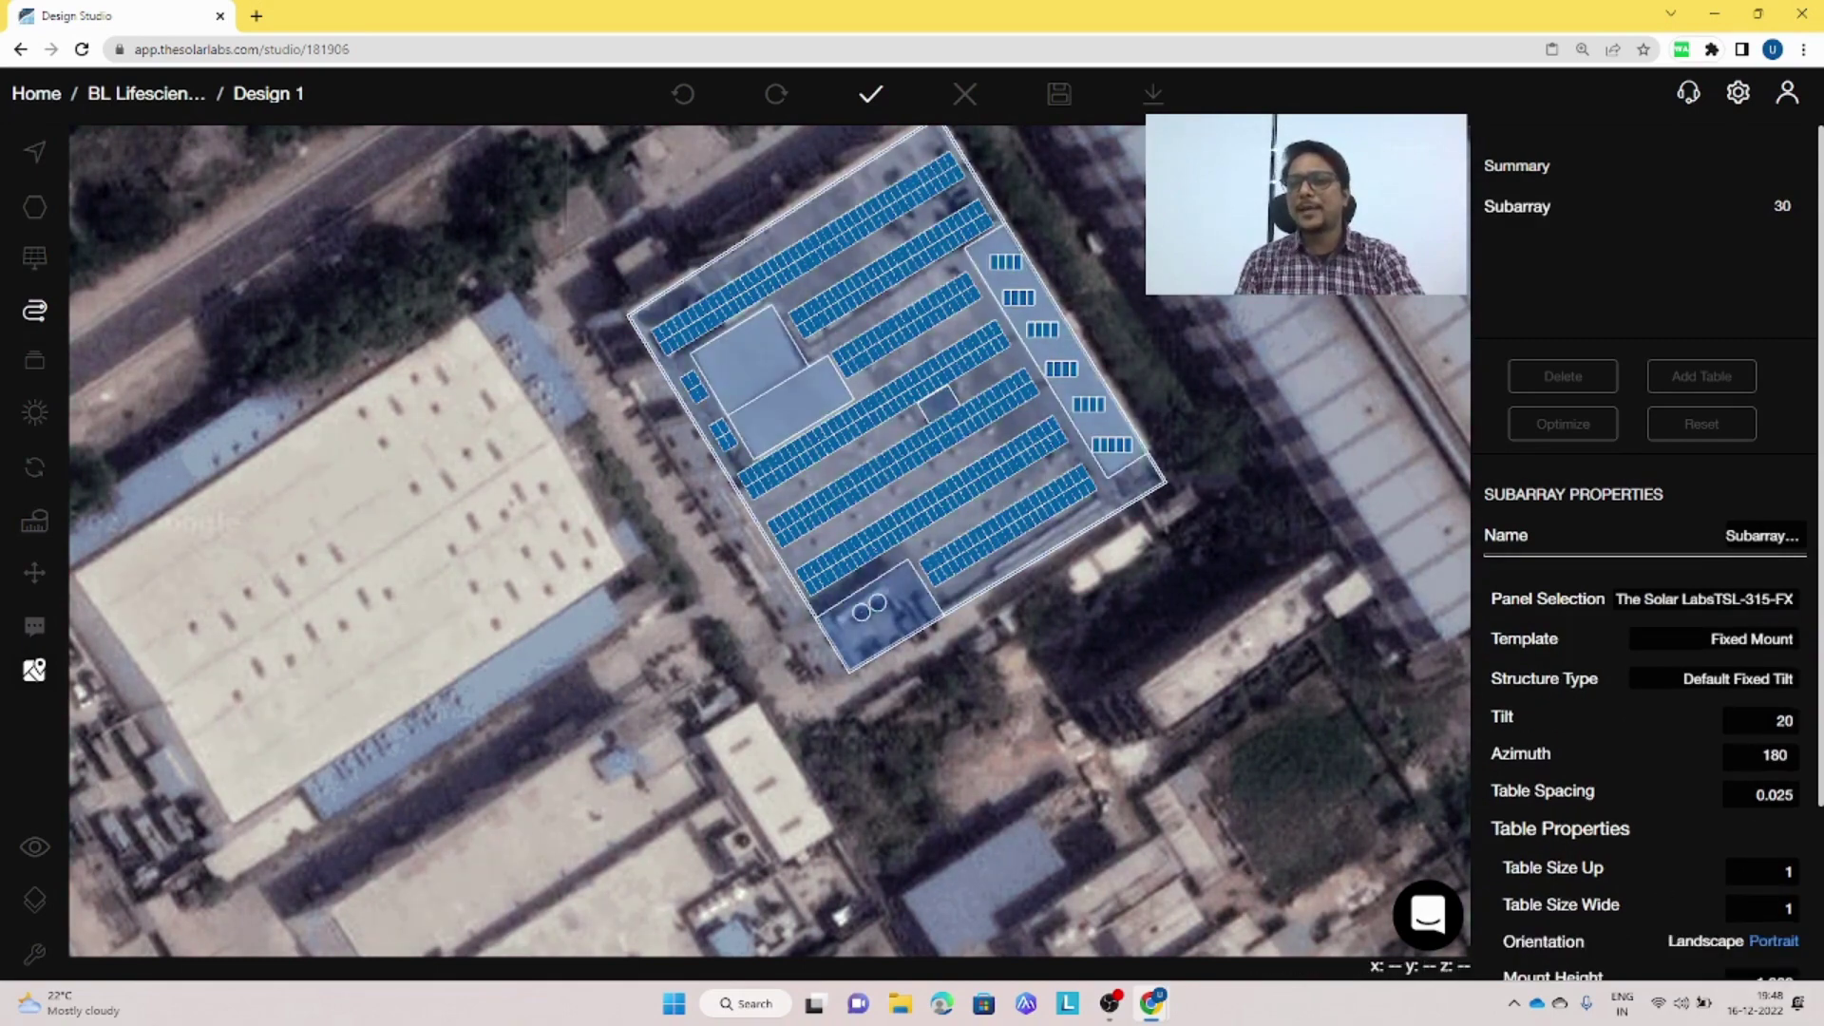
- Set the azimuth for new tables to 147.27 and their table size to 2 up and 4 wide
left_click(1770, 758)
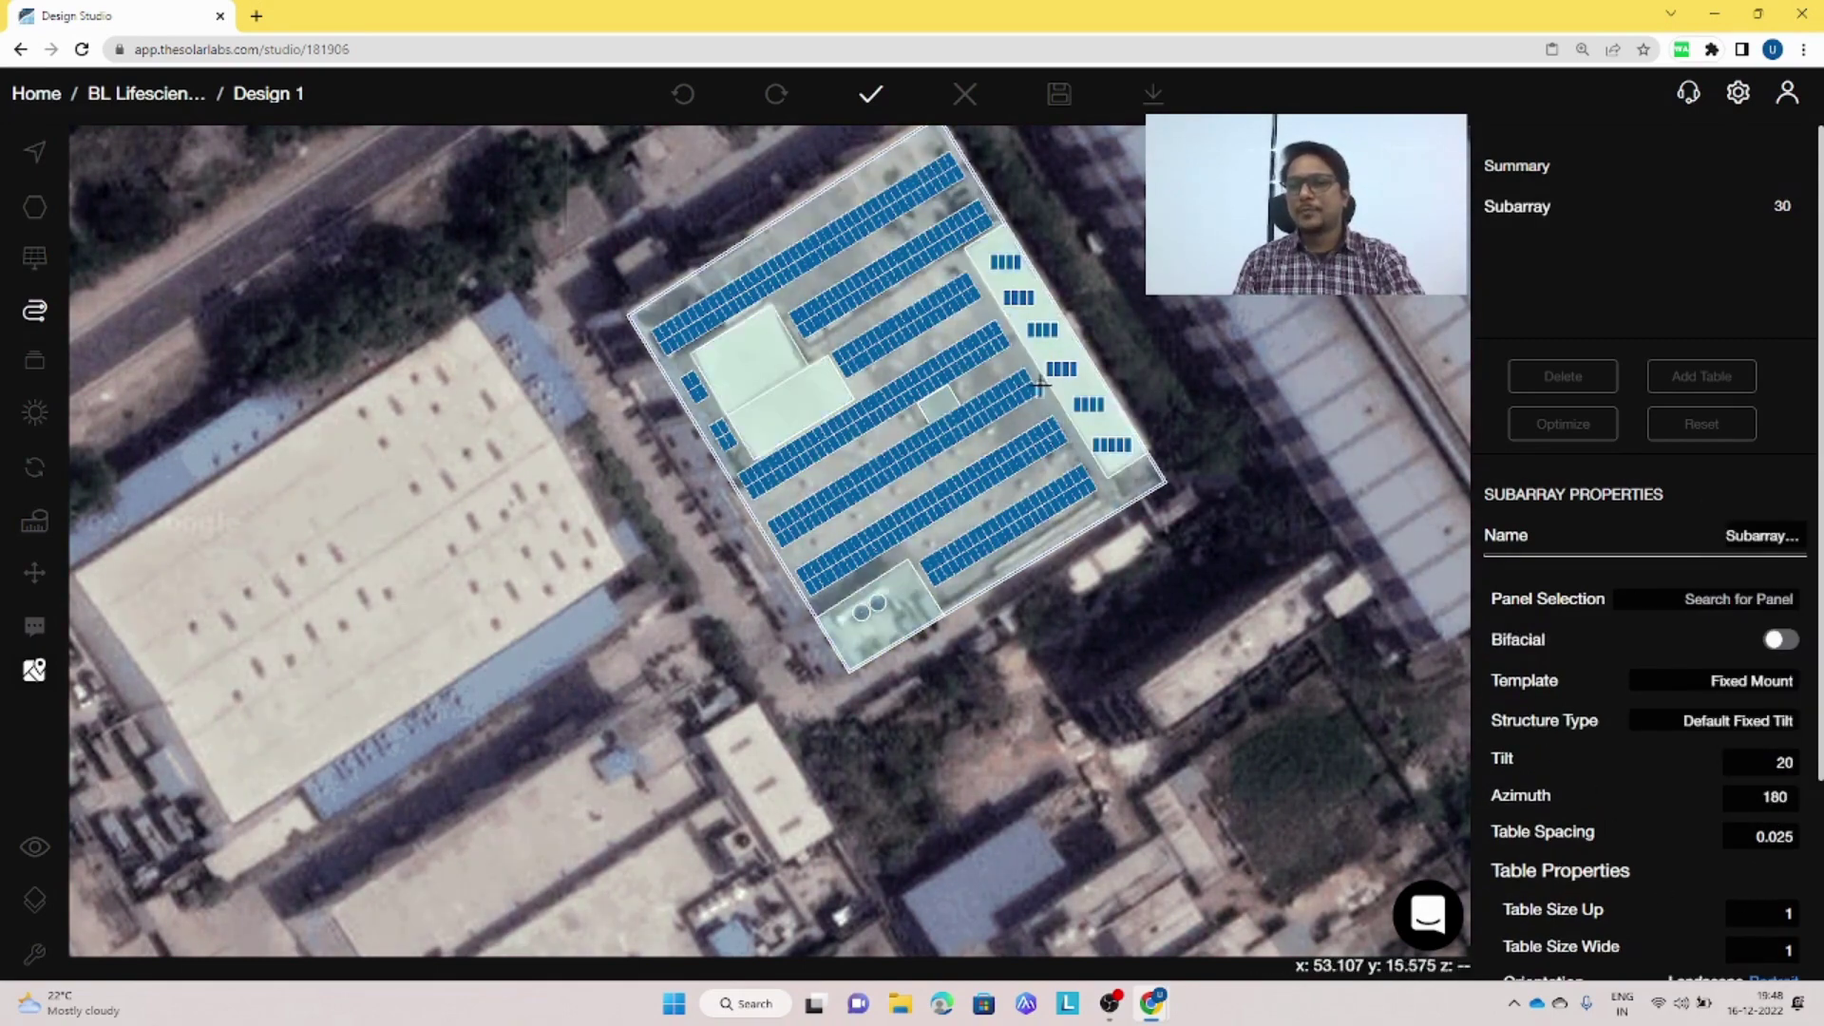
left_click(1756, 798)
left_click(1769, 650)
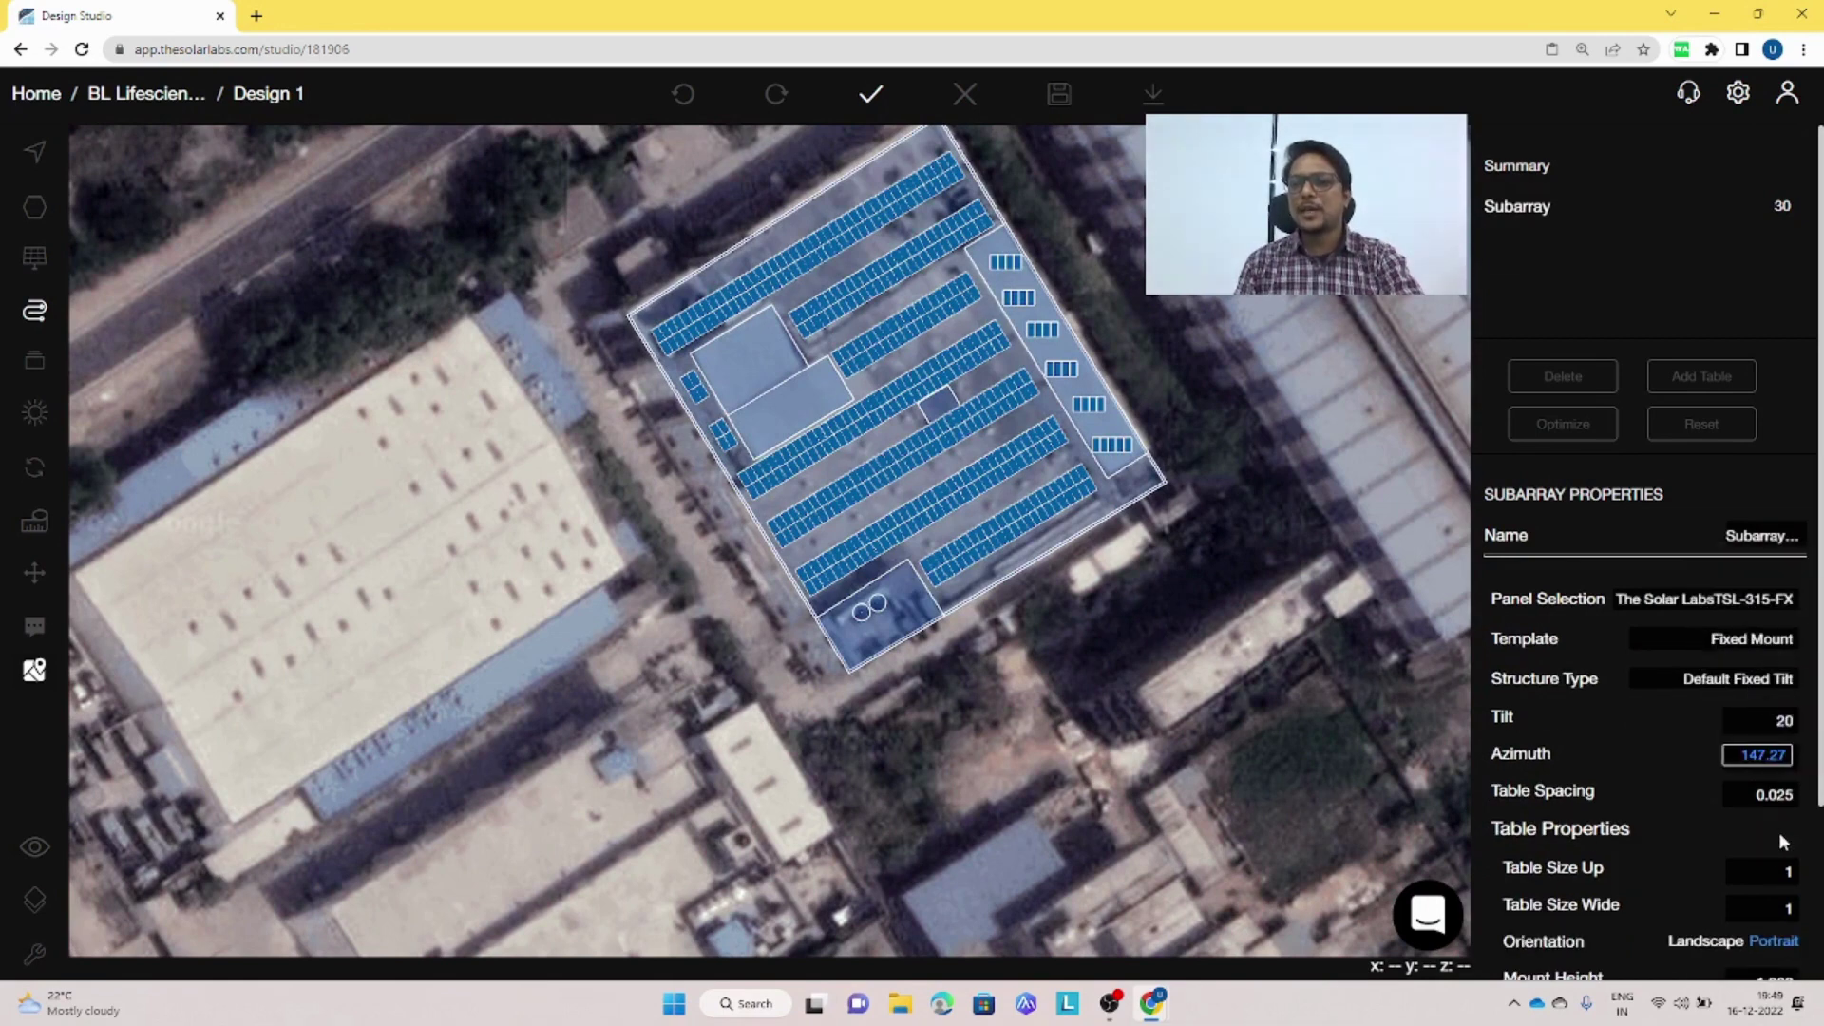
left_click(1762, 871)
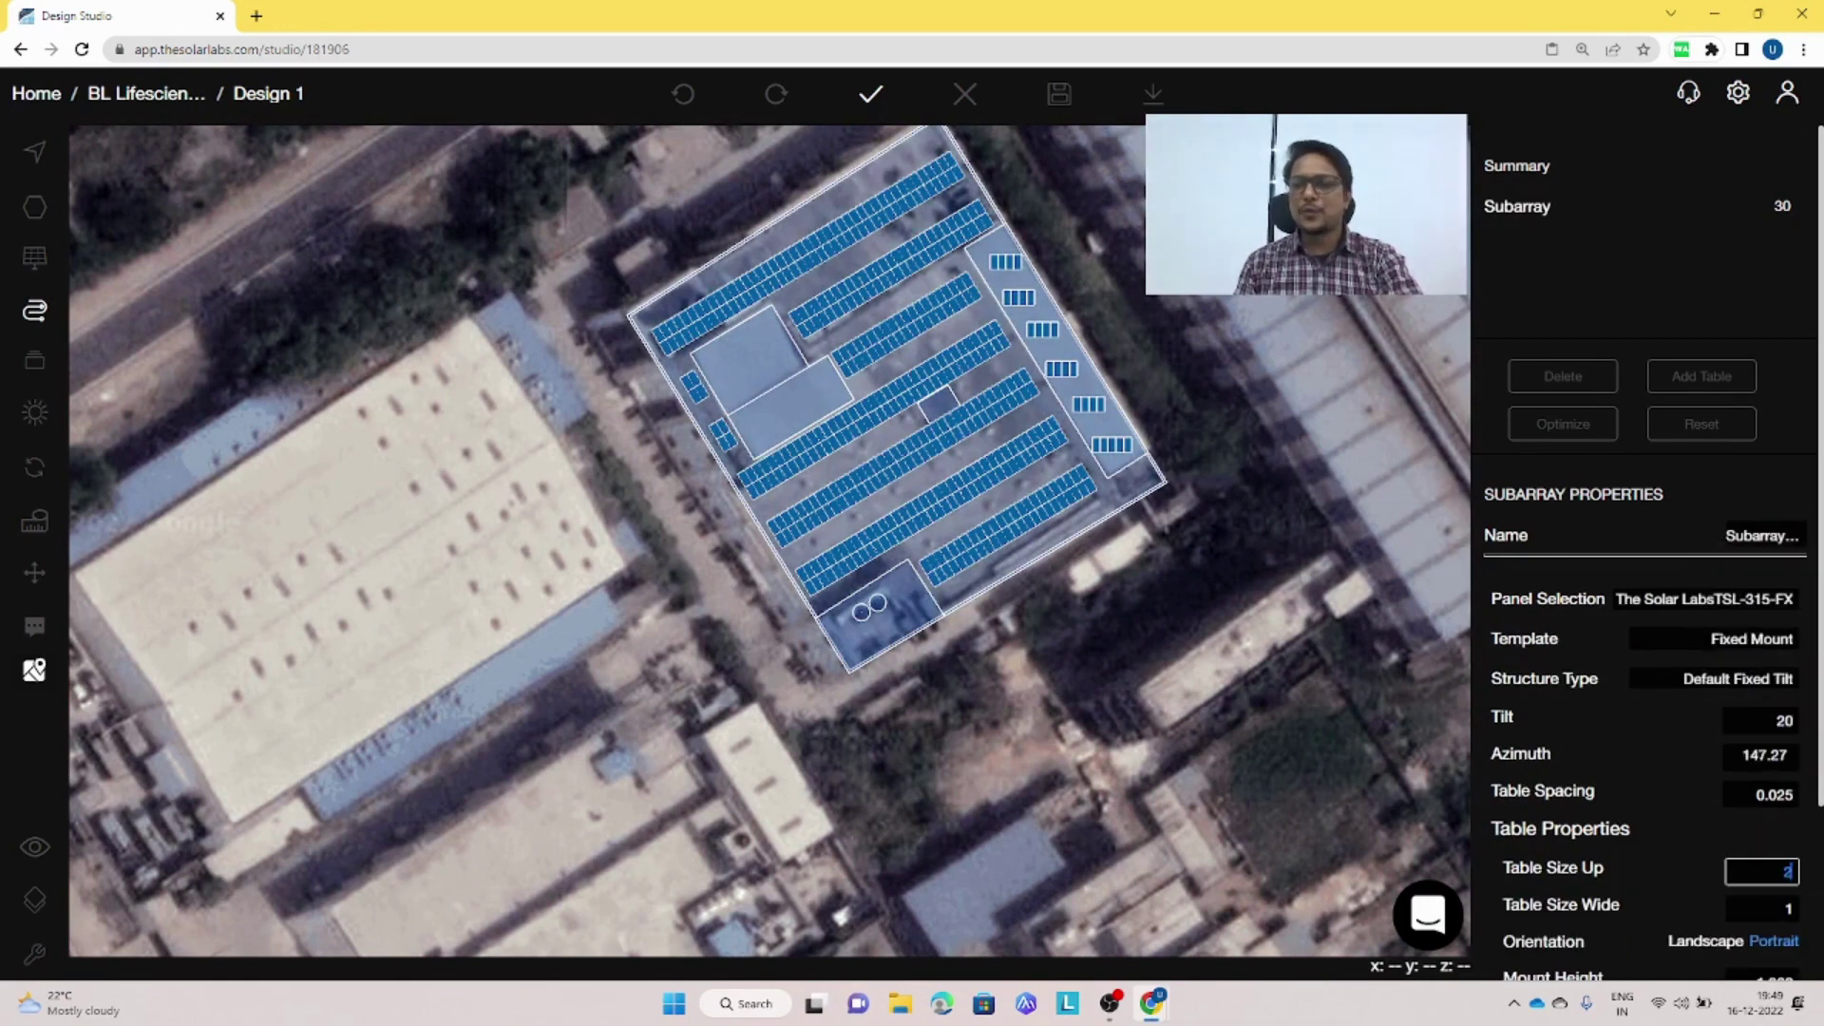
key("Tab")
type("4")
- Place one 2-by-4 table at the upper end of the long narrow structure and complete the table placement
left_click(1001, 268)
left_click_drag(1000, 268, 1008, 268)
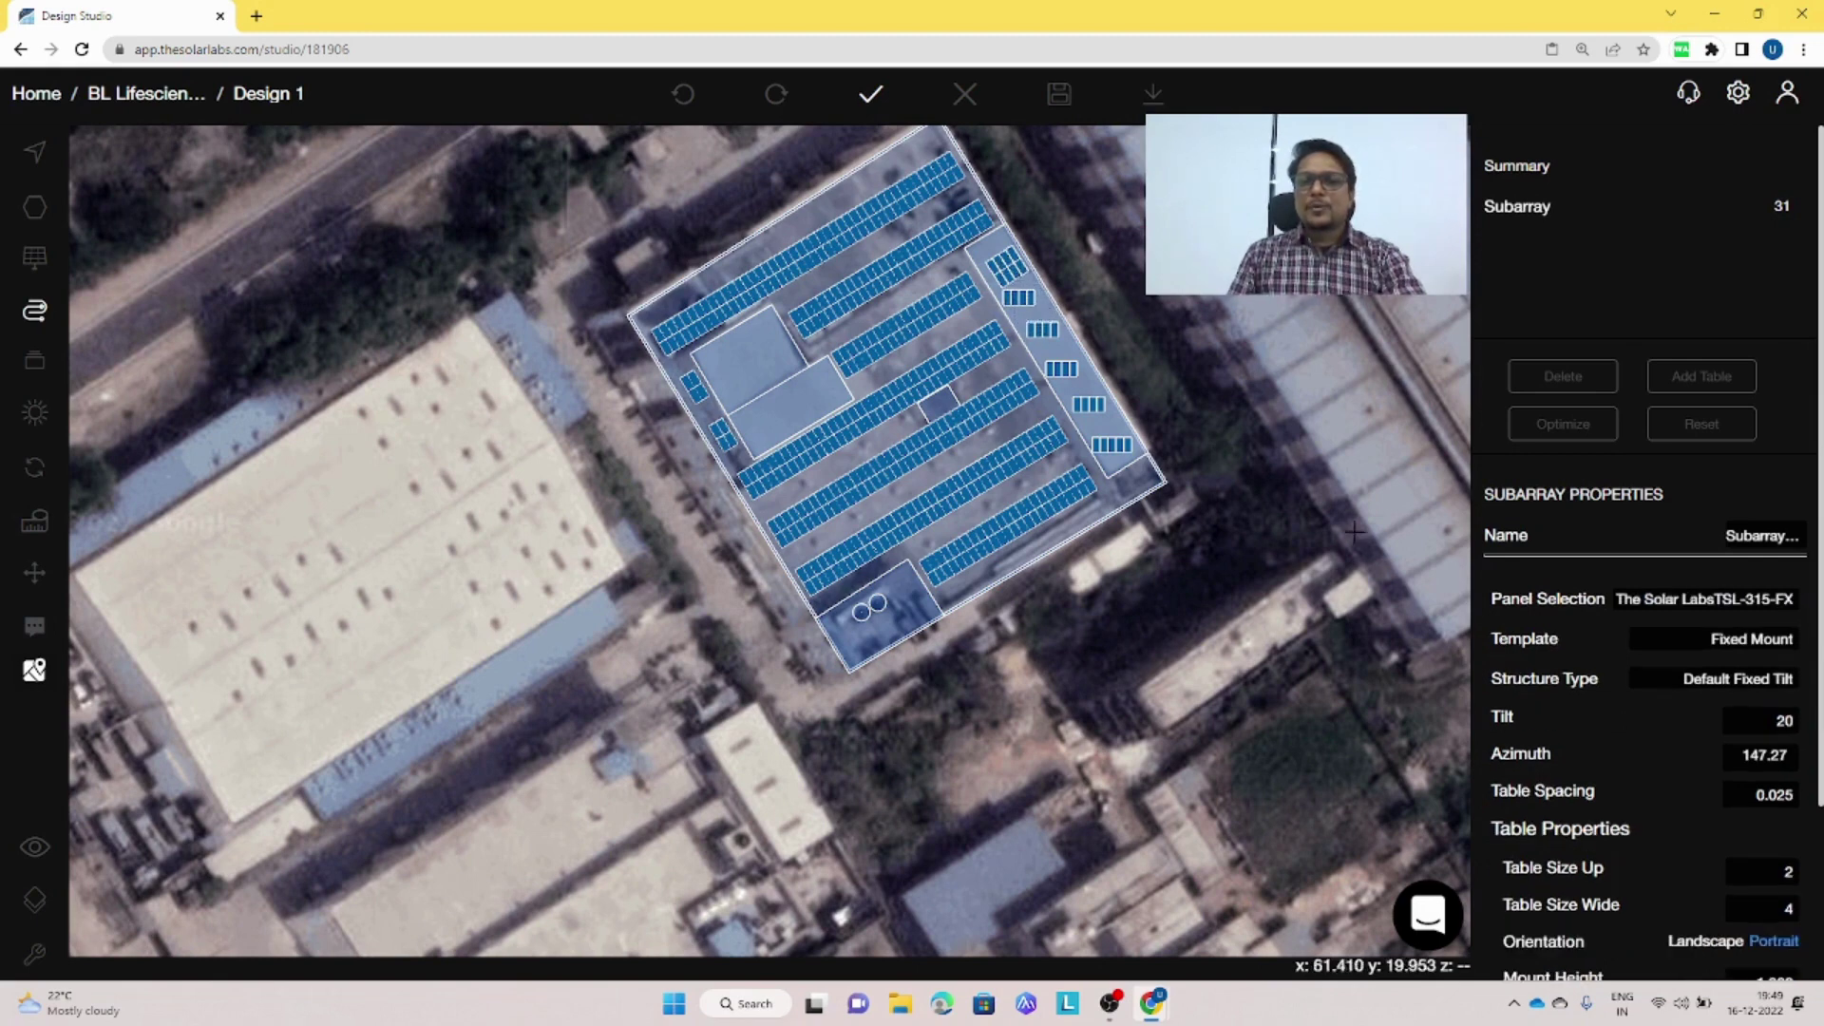
left_click(866, 97)
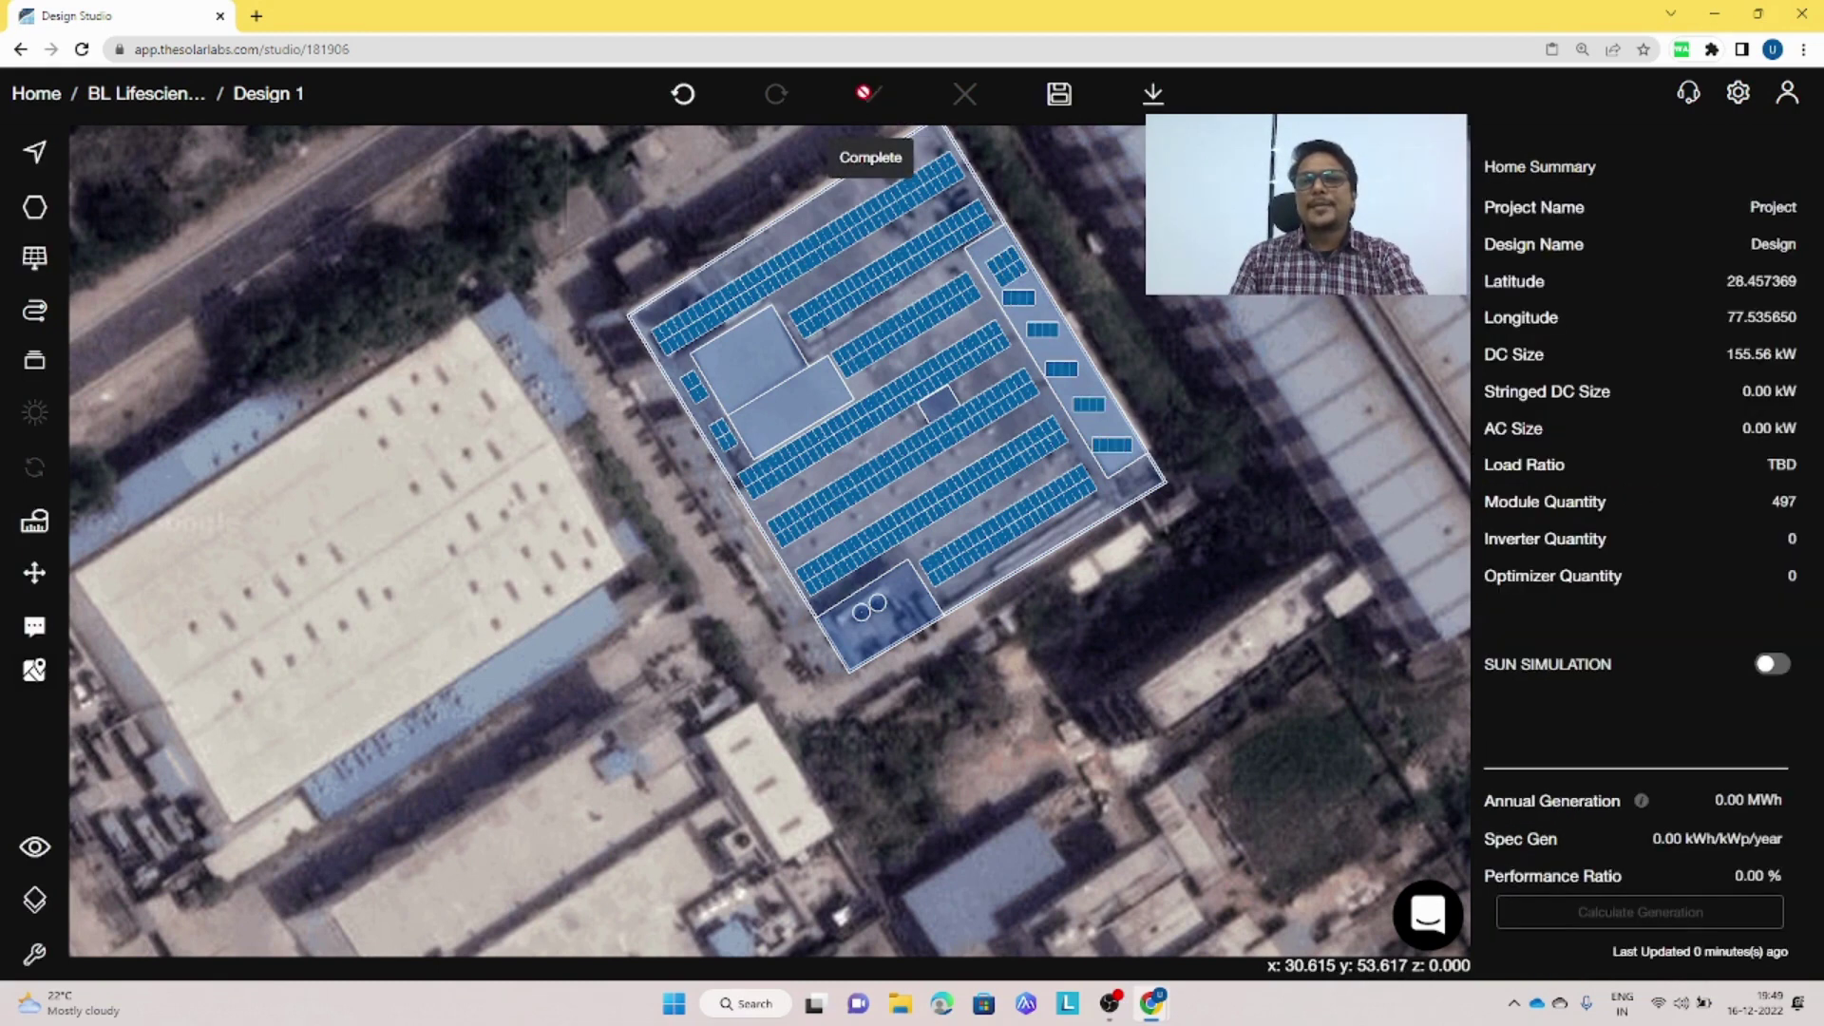
- Copy the new 2-by-4 table and place the duplicate just below it on the narrow structure
left_click(1012, 281)
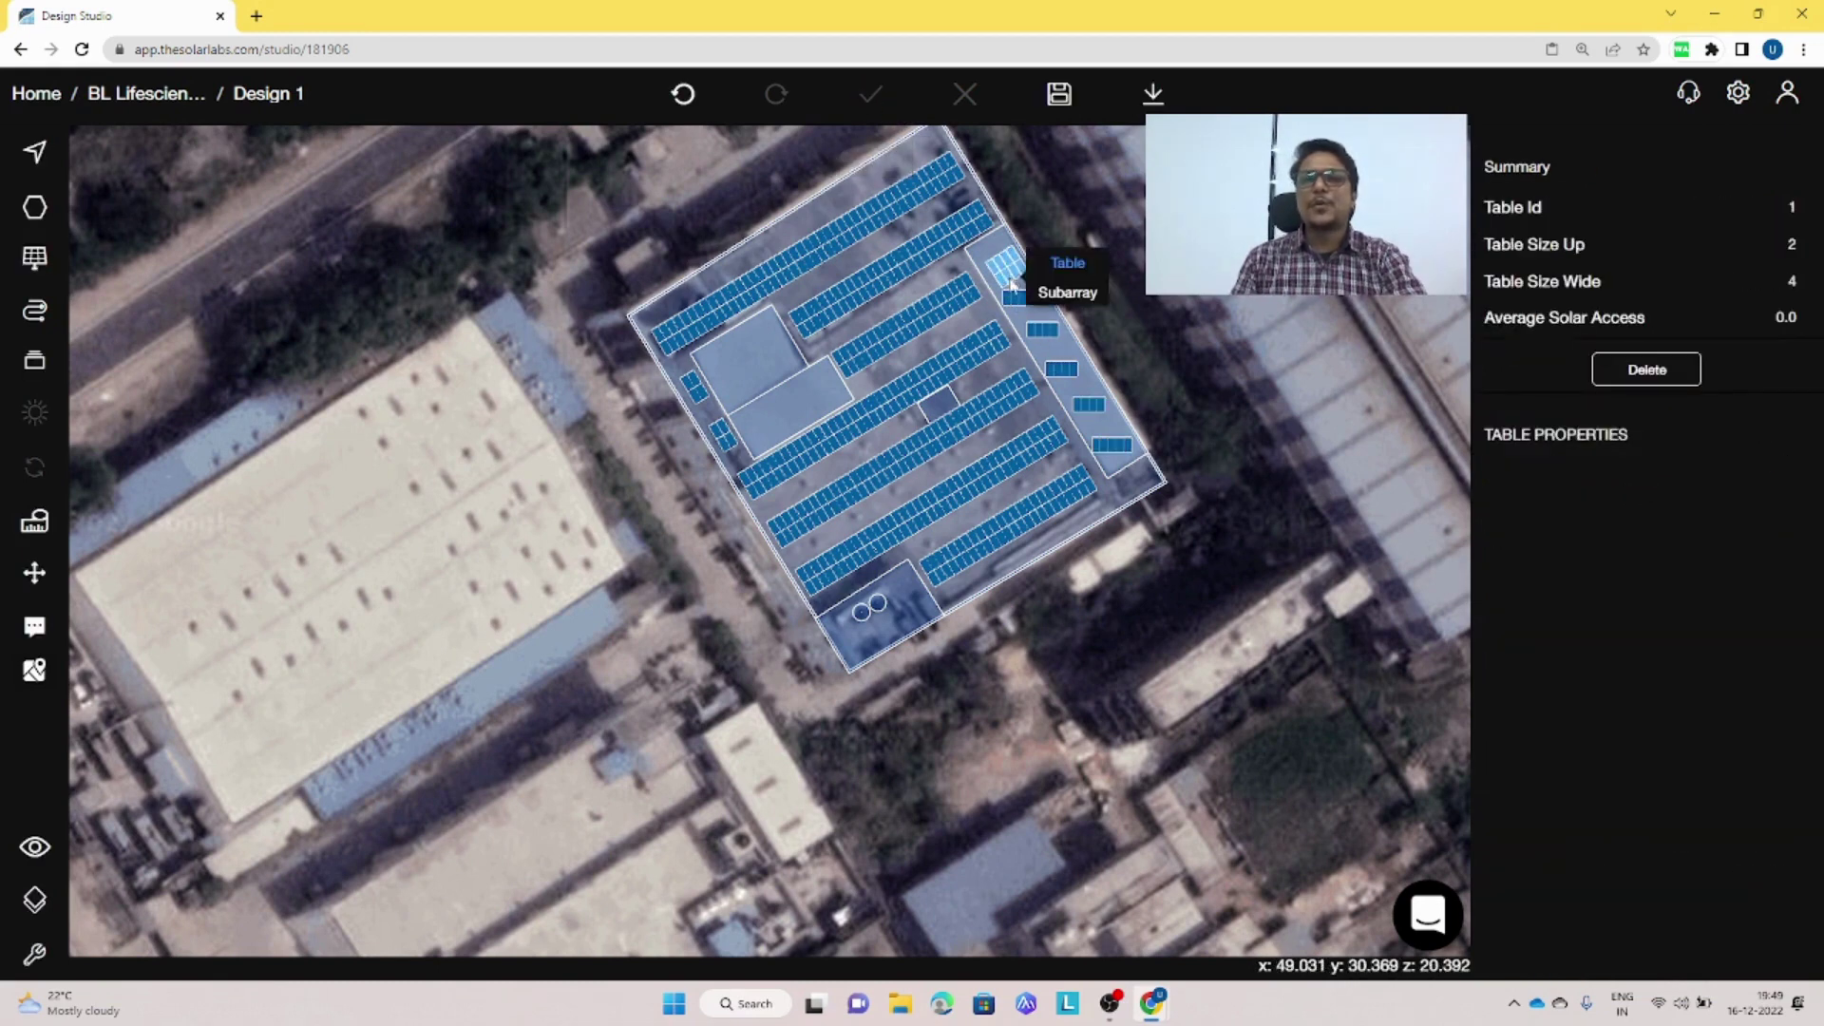
key("ctrl+c")
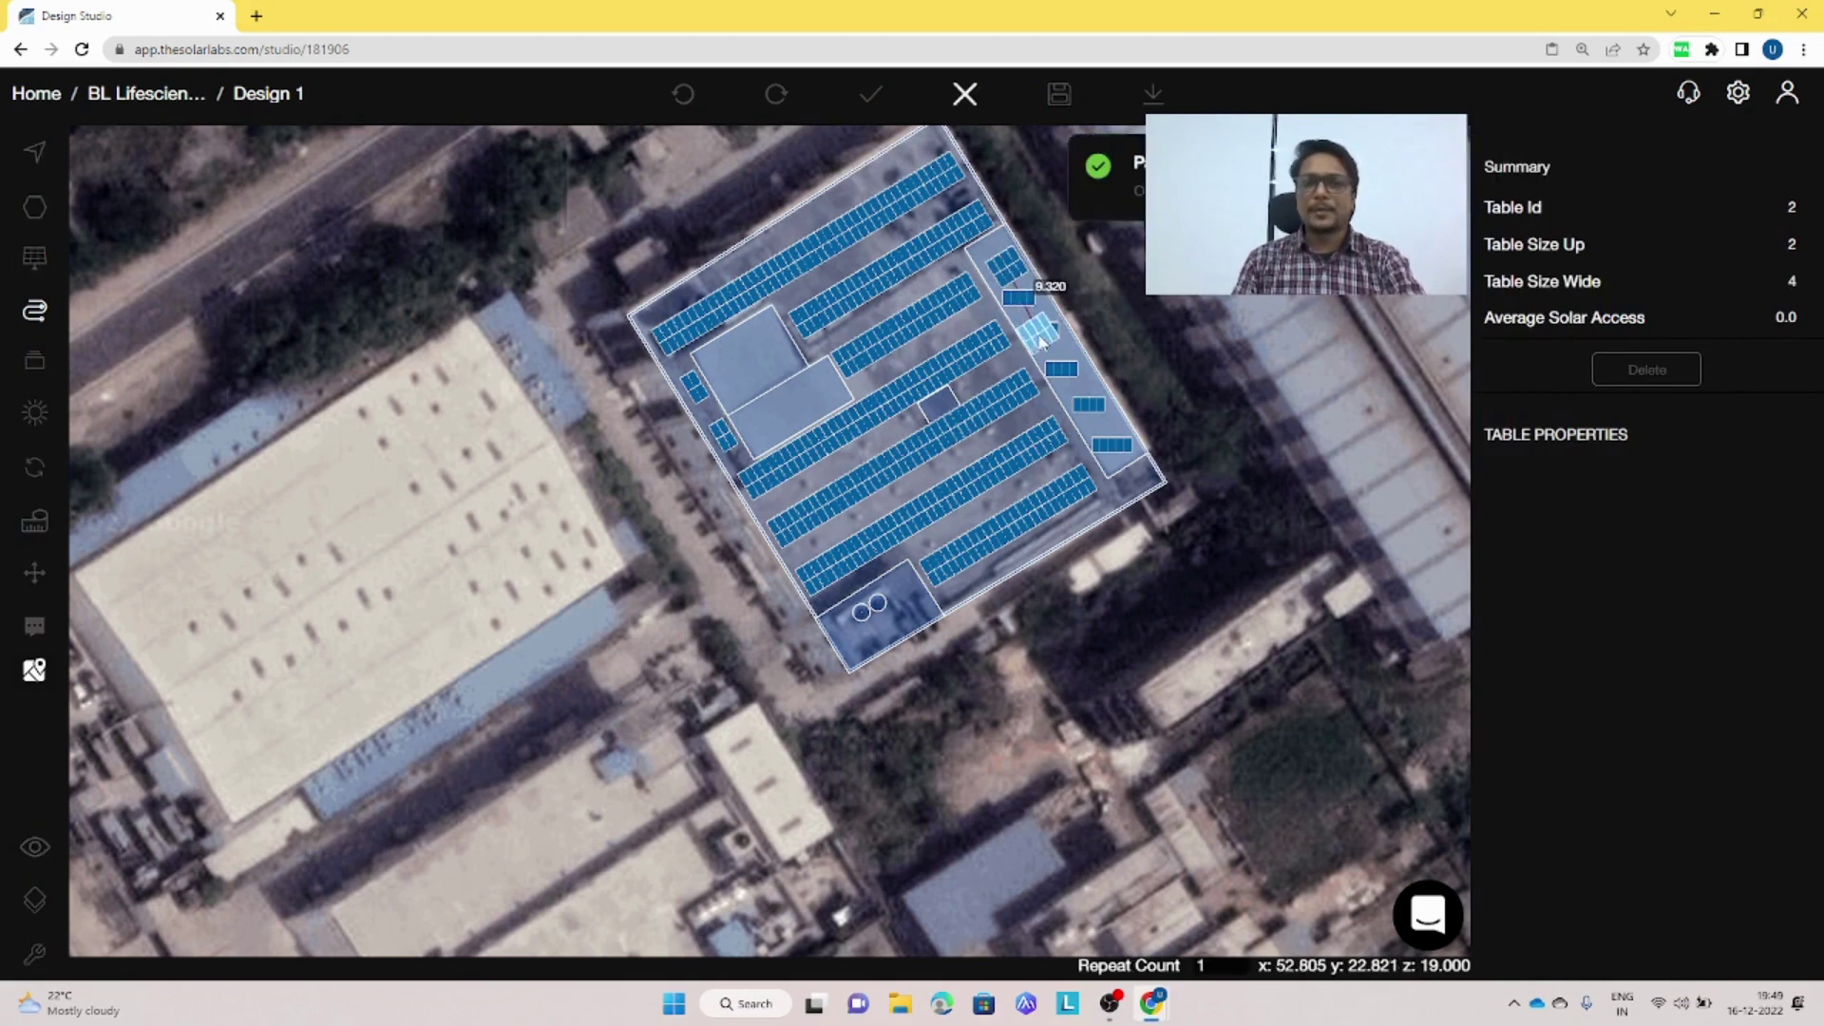
left_click(1033, 318)
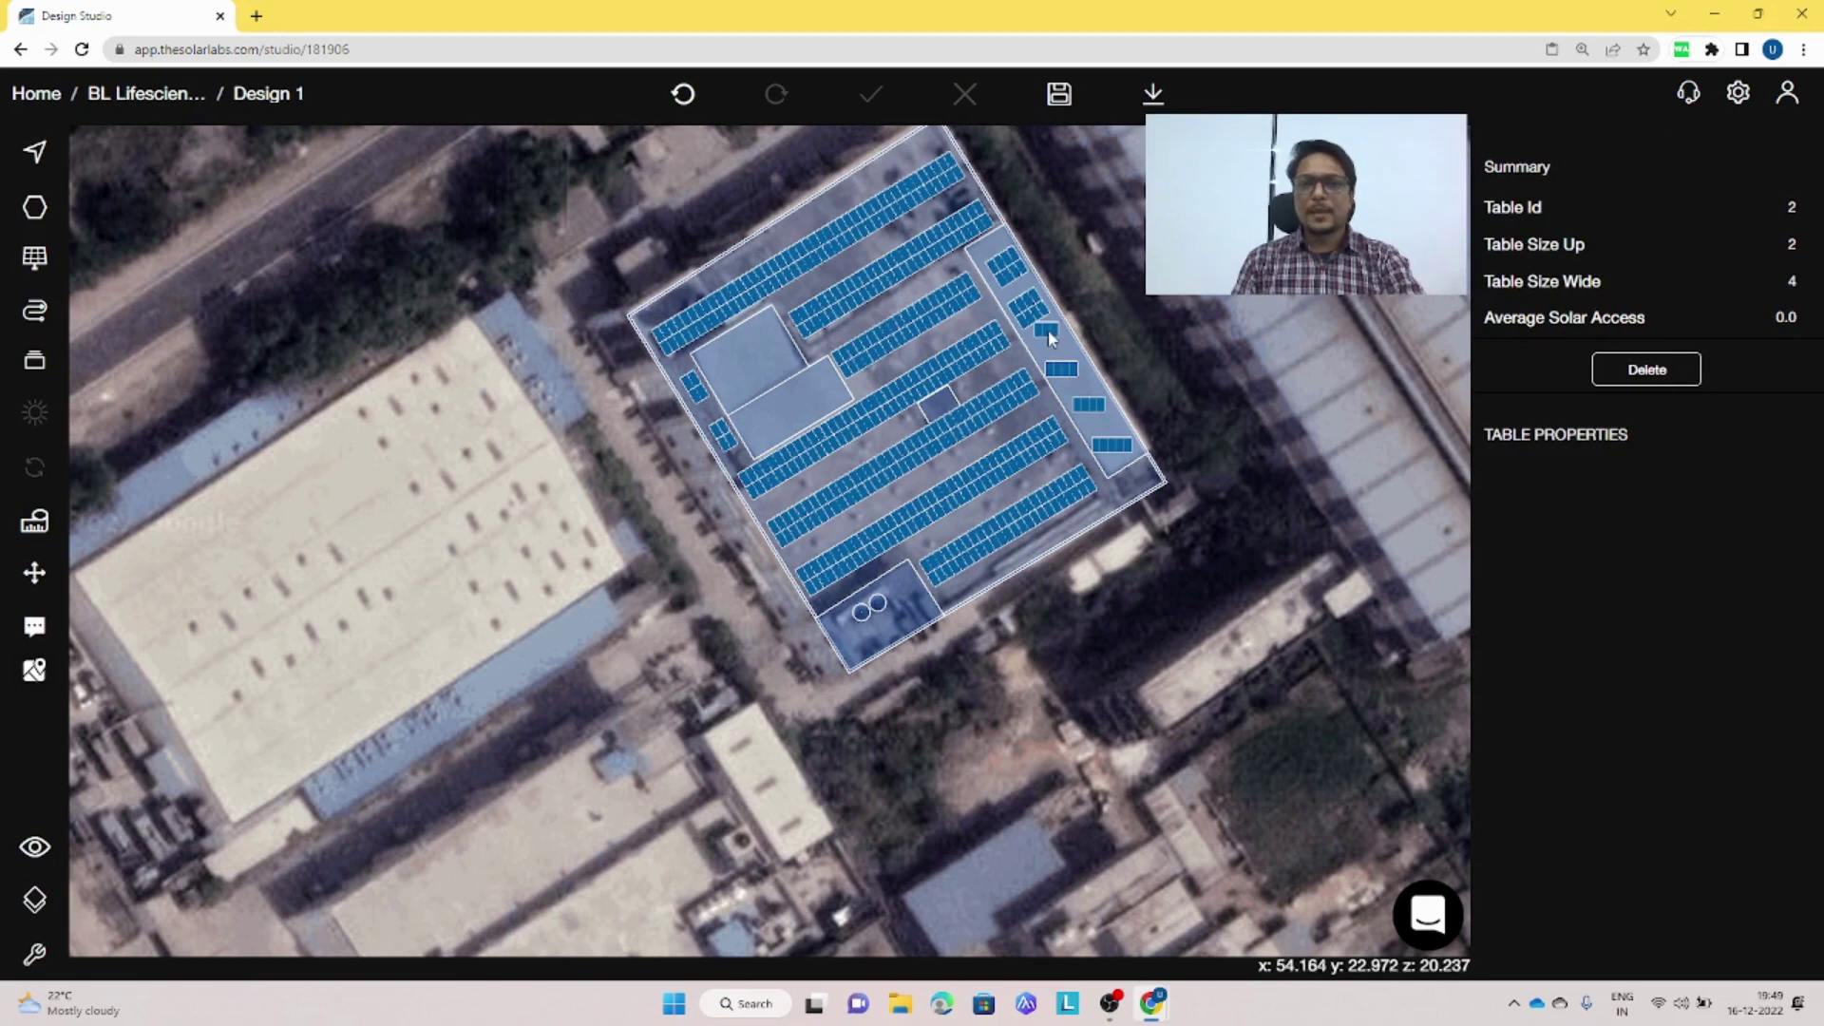
- Copy the duplicated table down the narrow structure with a repeat count of 2 at a spacing of about 7.1, and save the design
key("ctrl+c")
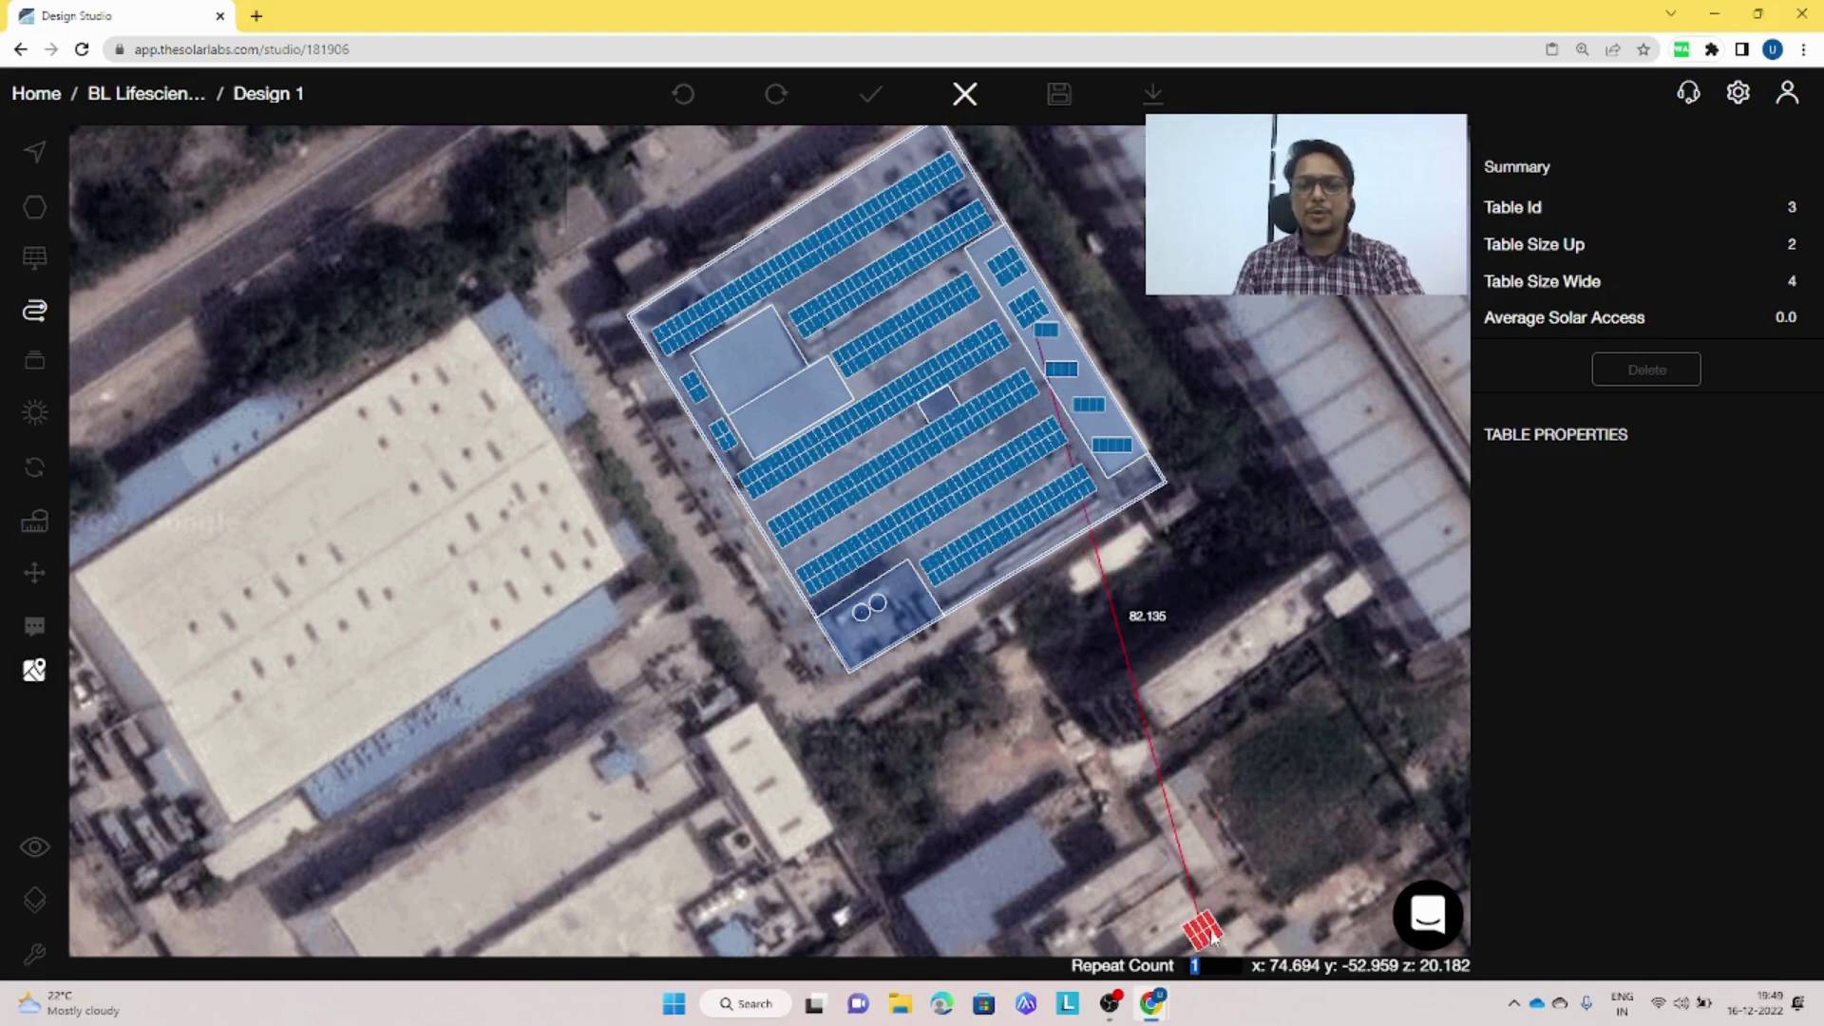
type("2")
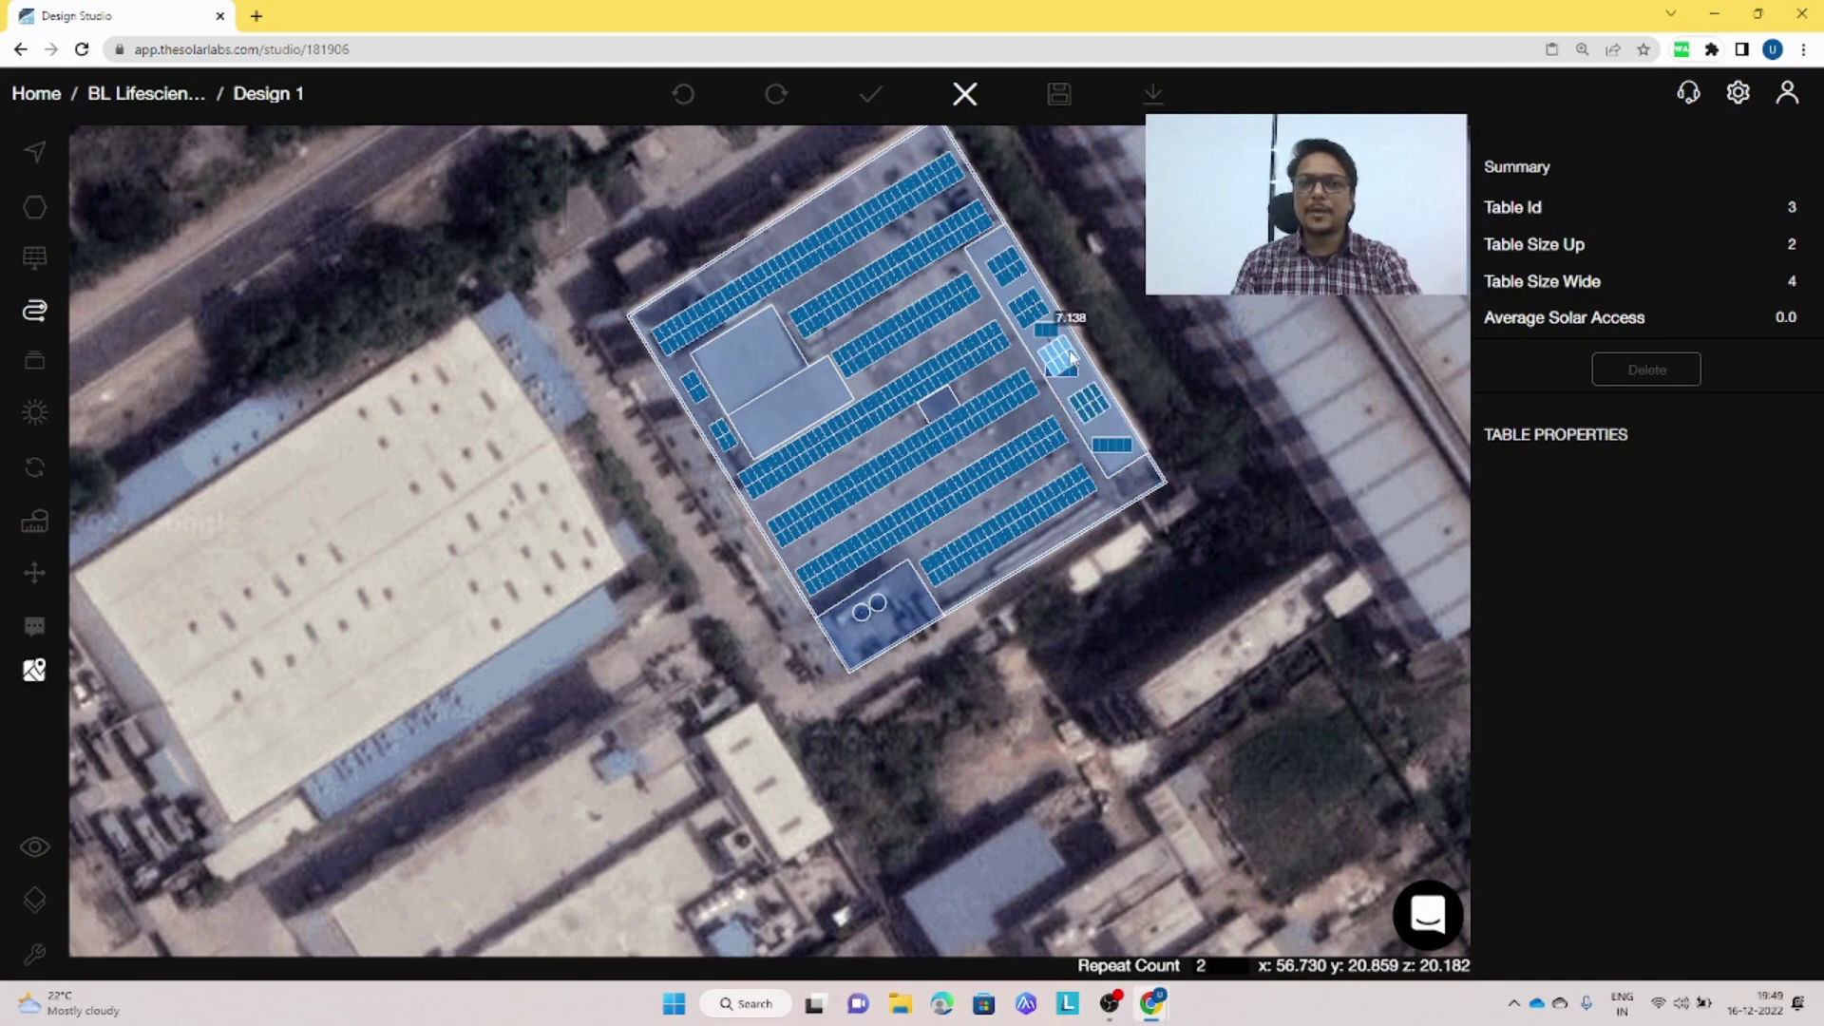
left_click(1071, 357)
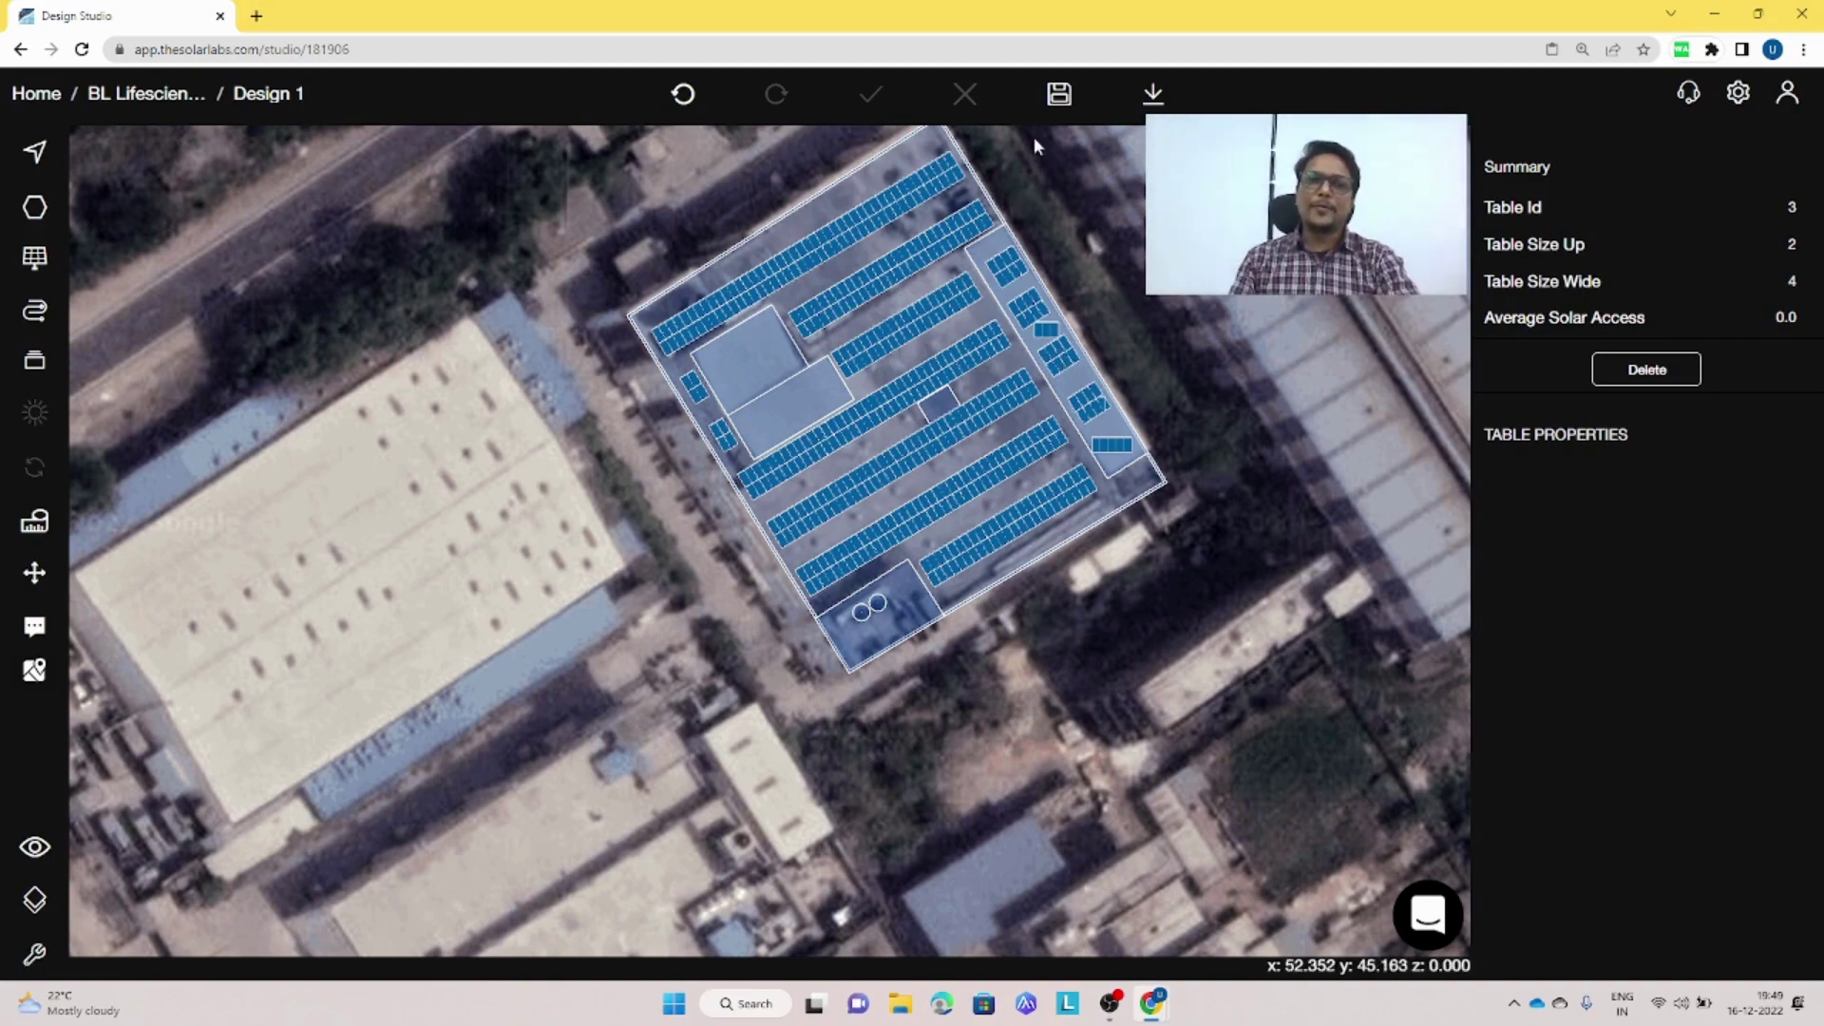
left_click(1059, 93)
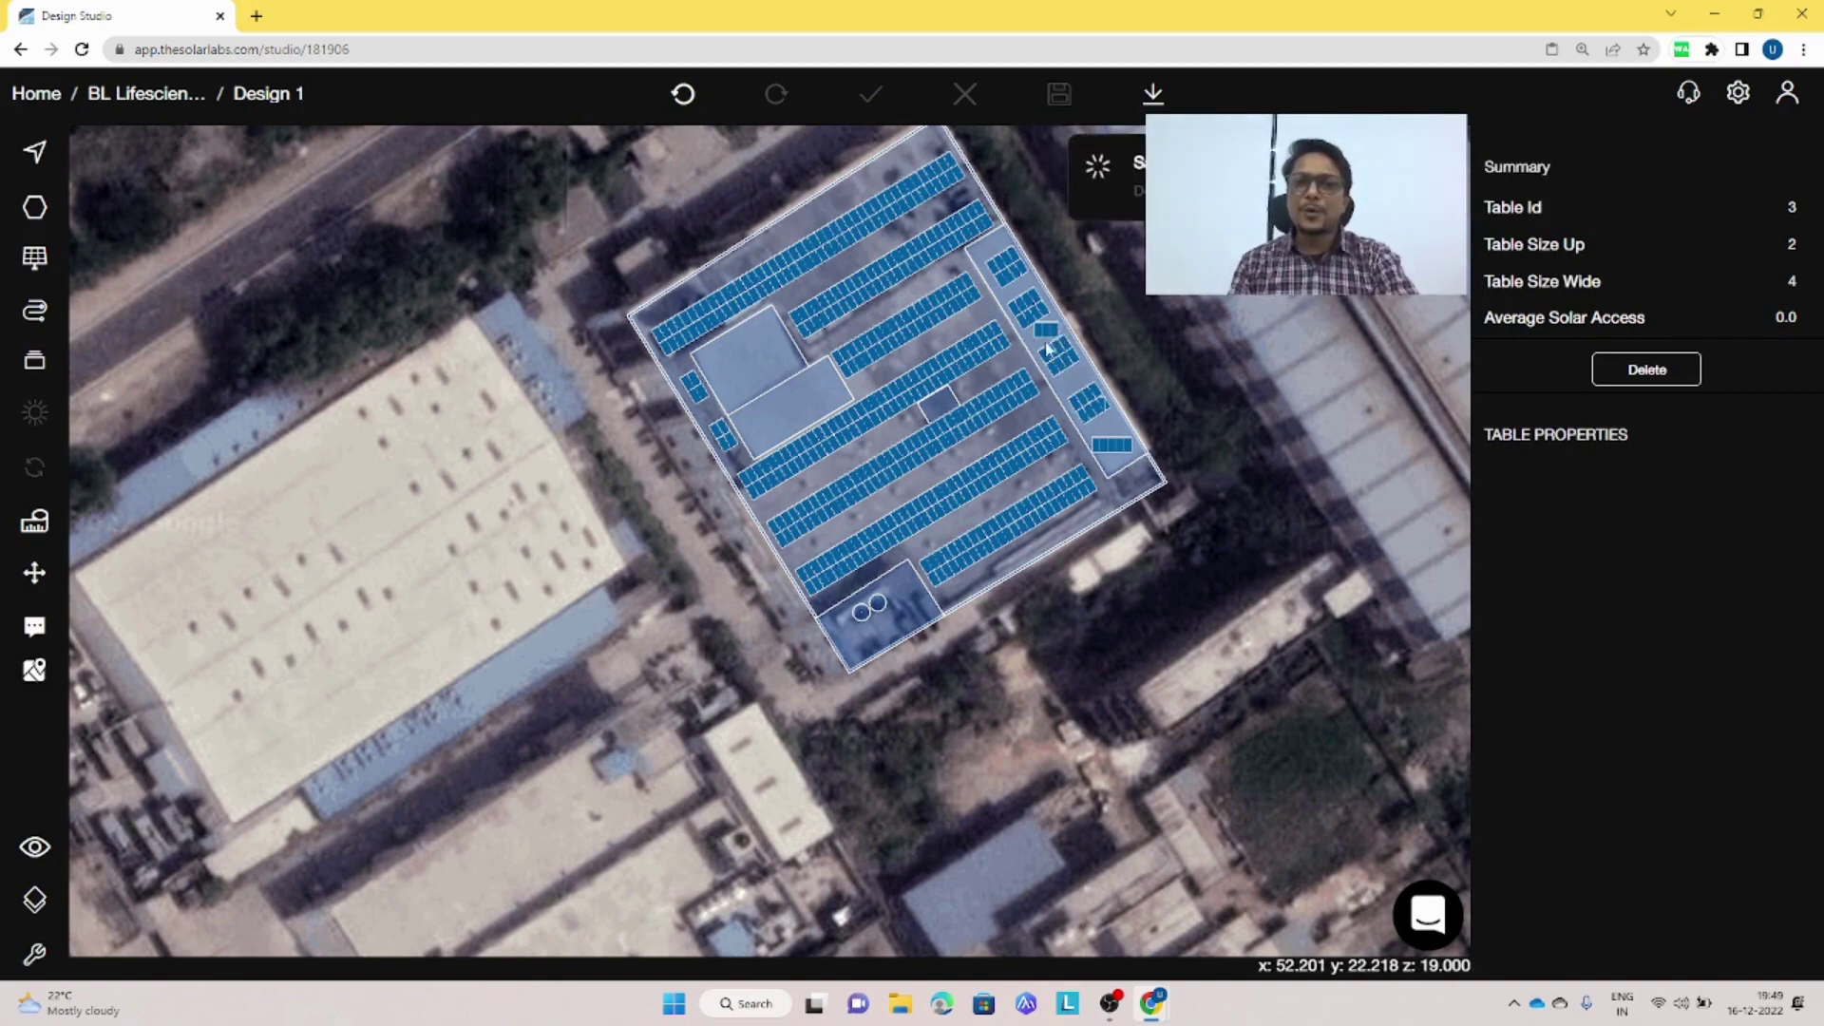
- Delete the three leftover single-panel tables between the second and third 2-by-4 tables on the narrow structure
scroll(1059, 334, "up", 5)
scroll(1061, 332, "up", 5)
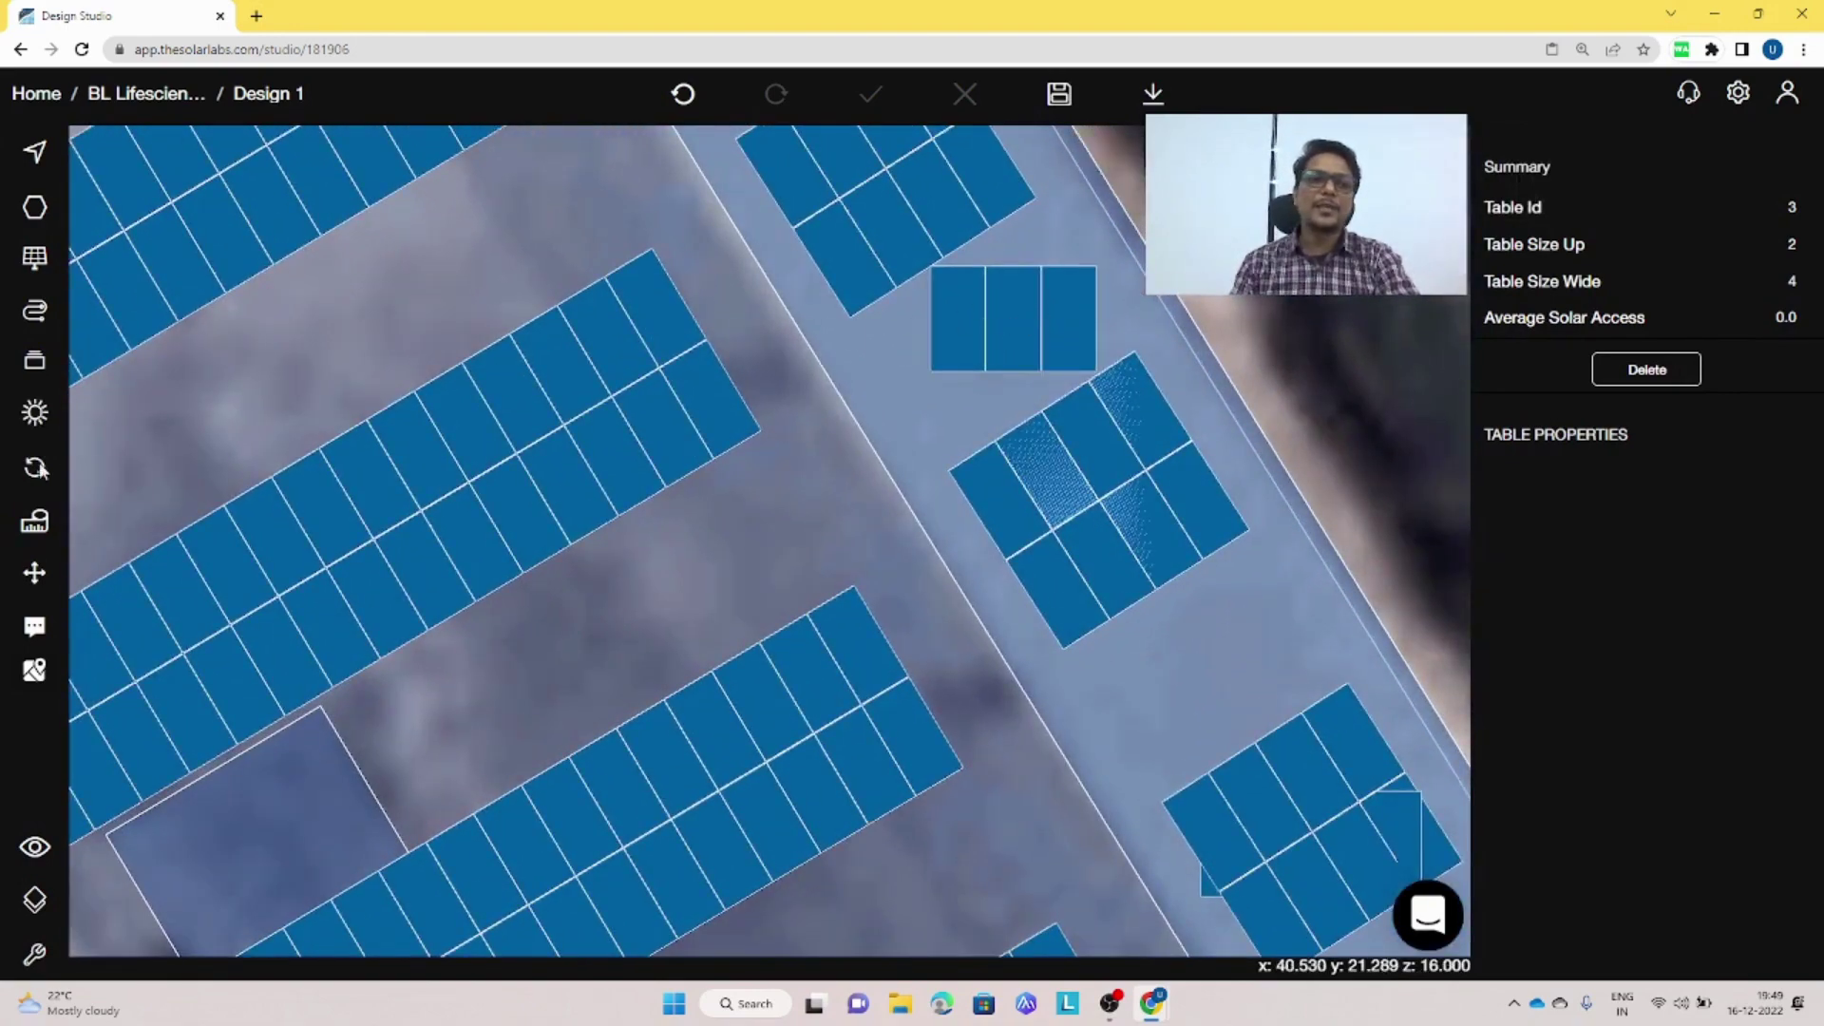
left_click(948, 334)
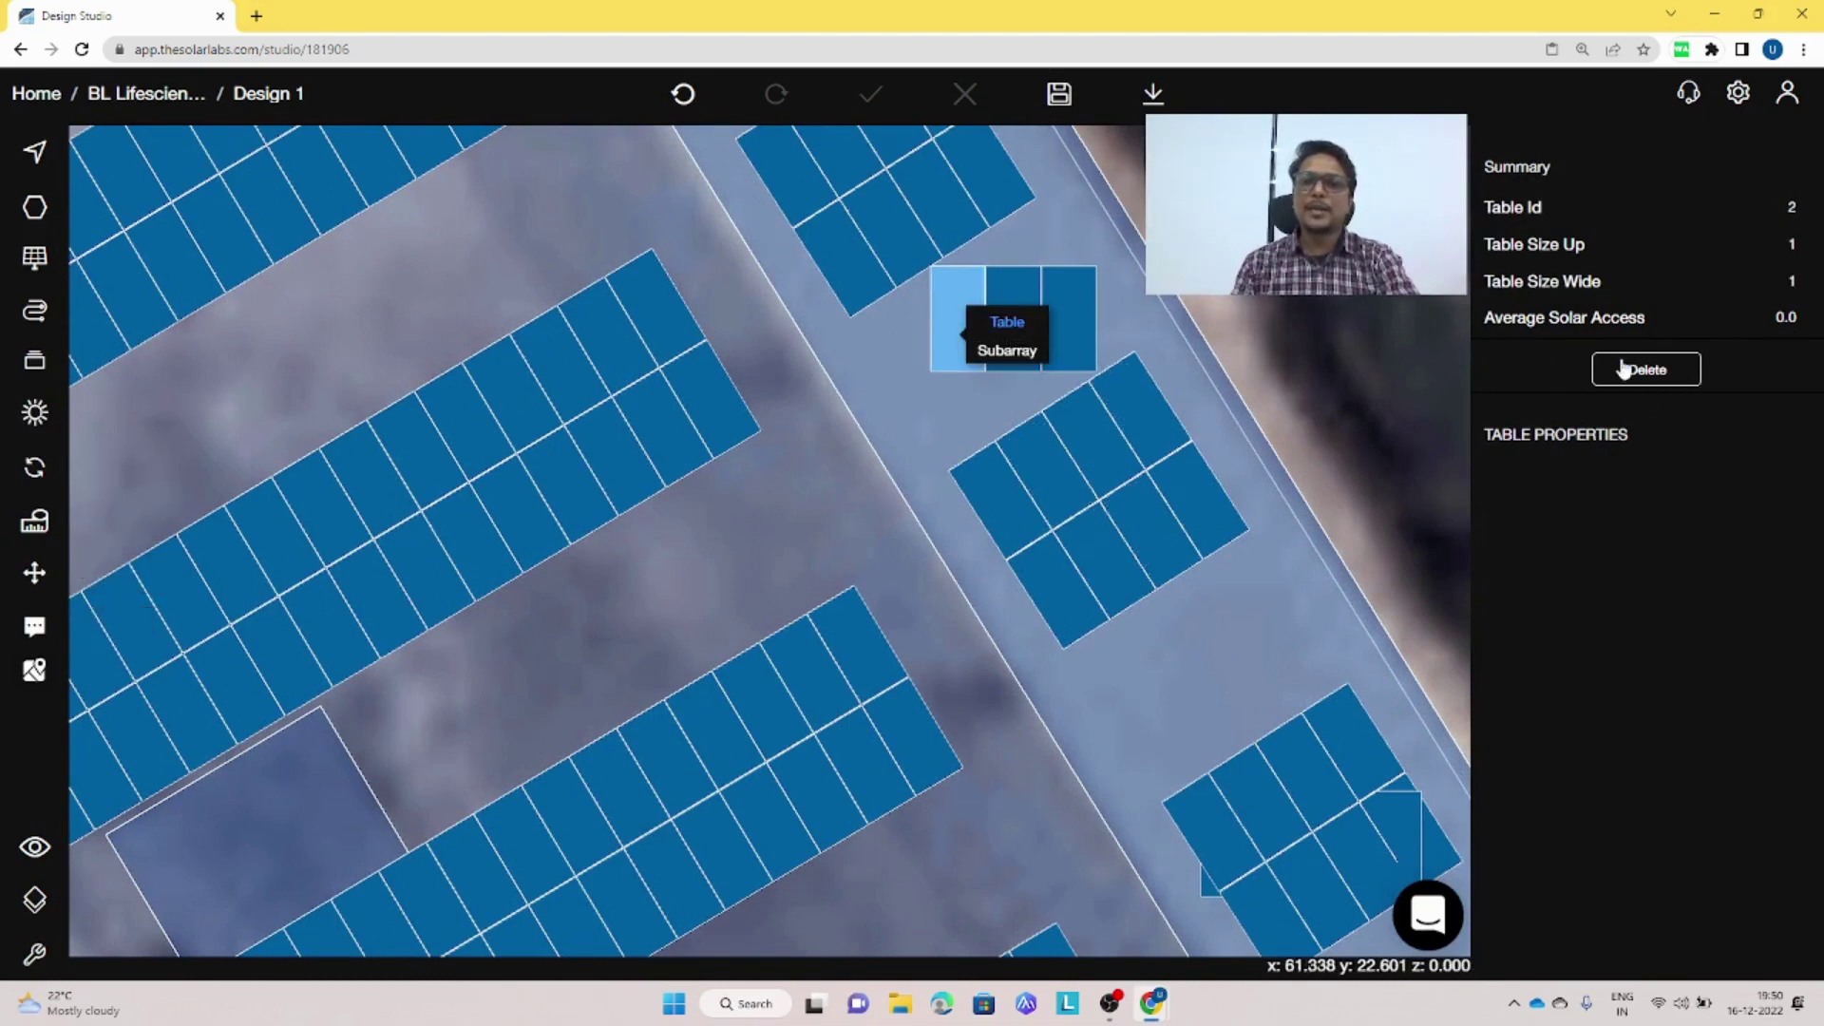
left_click(1651, 371)
left_click(1064, 336)
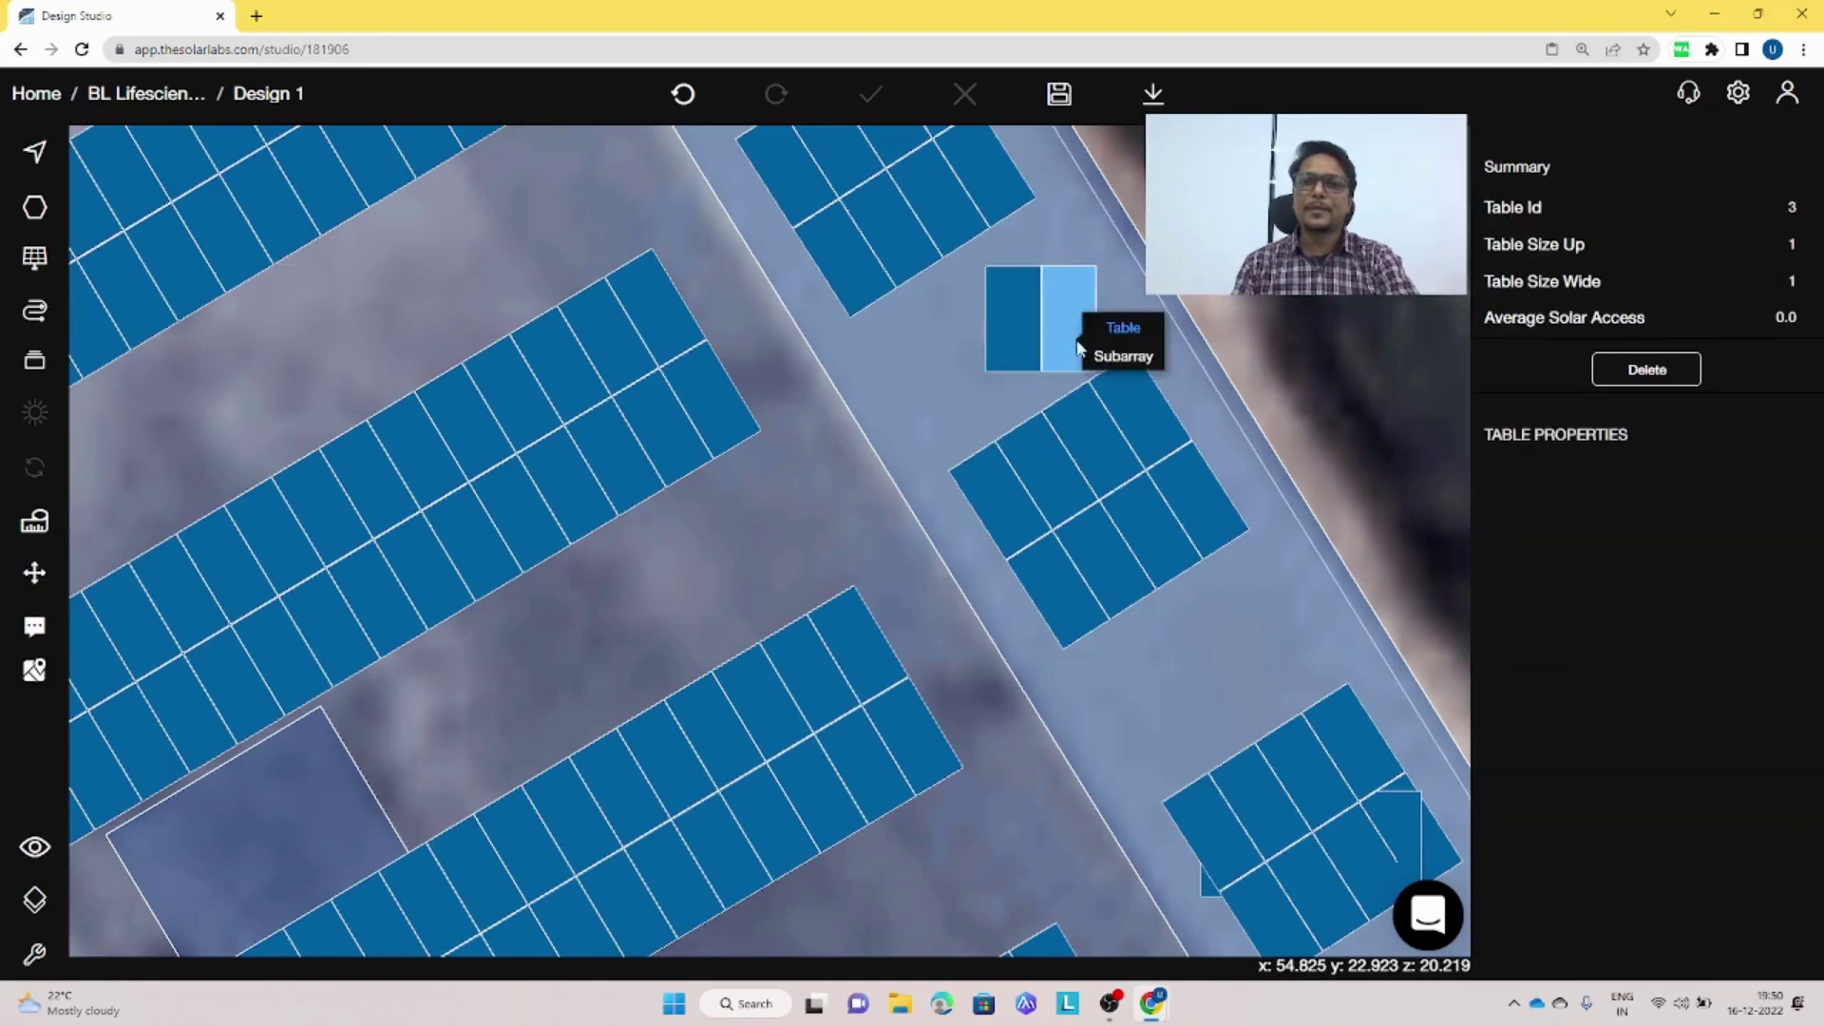
left_click(1644, 370)
left_click(1023, 333)
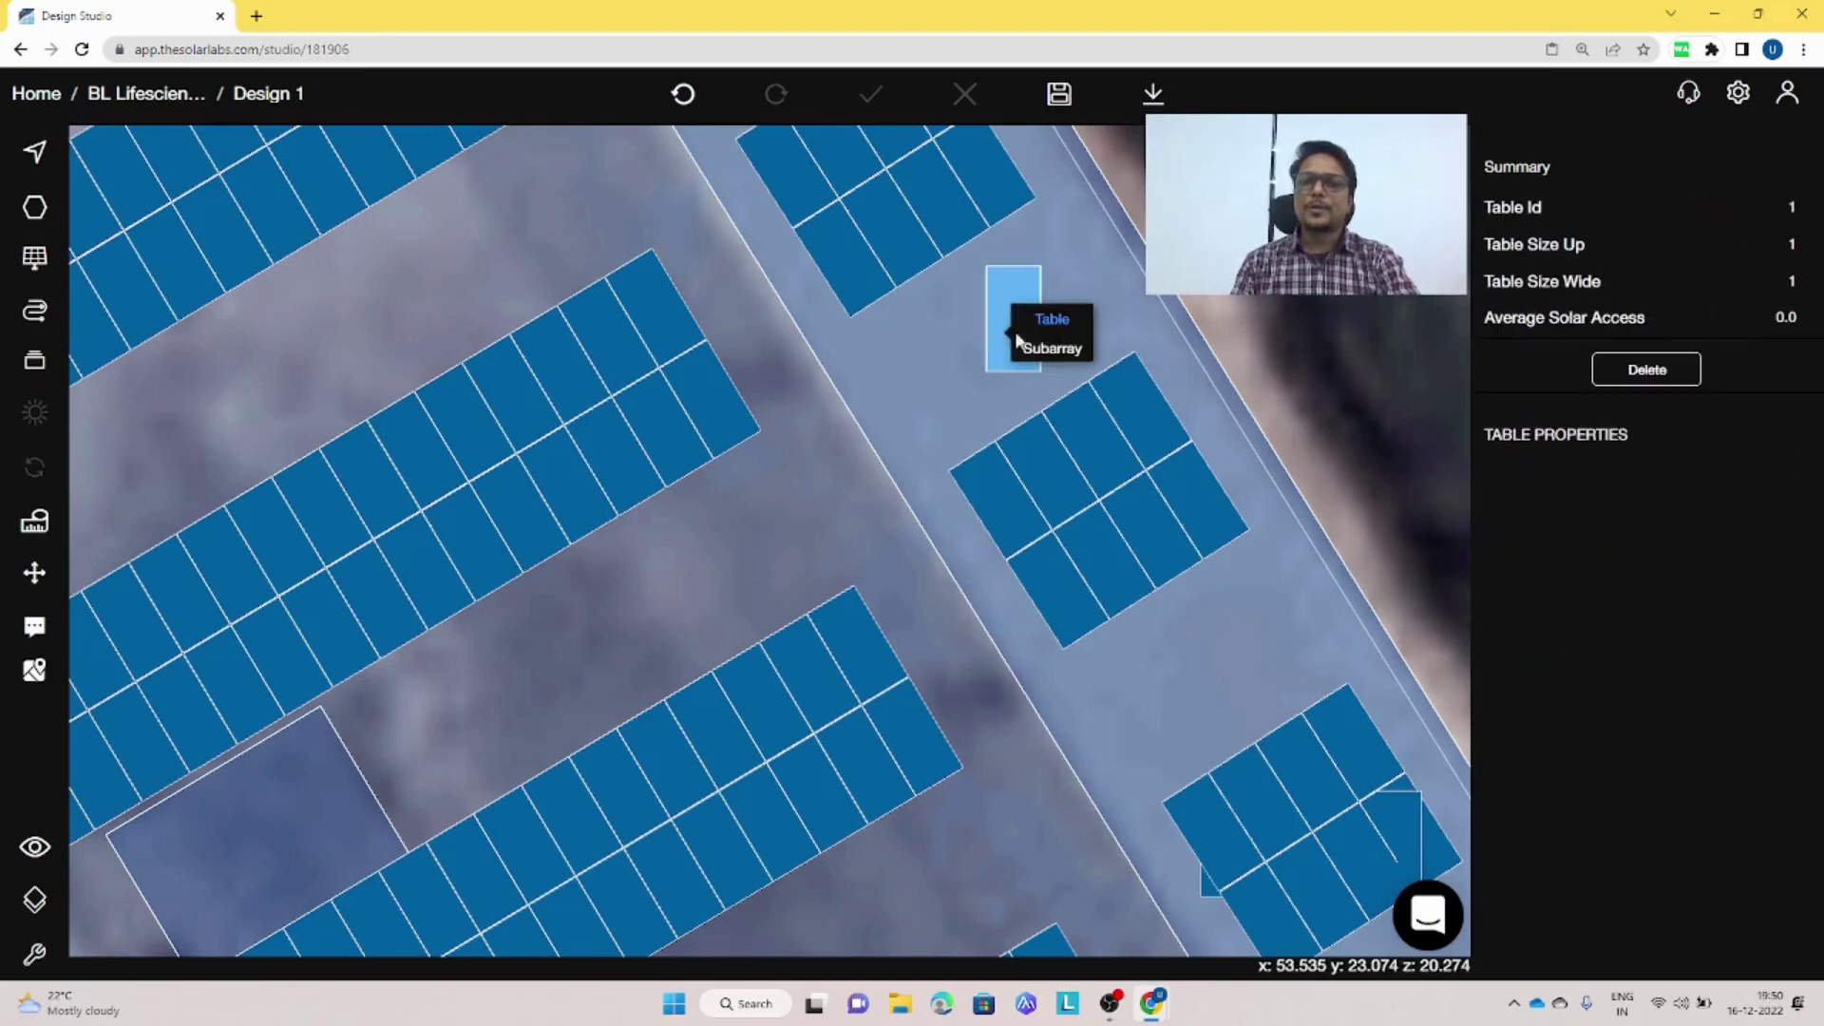
left_click(1650, 376)
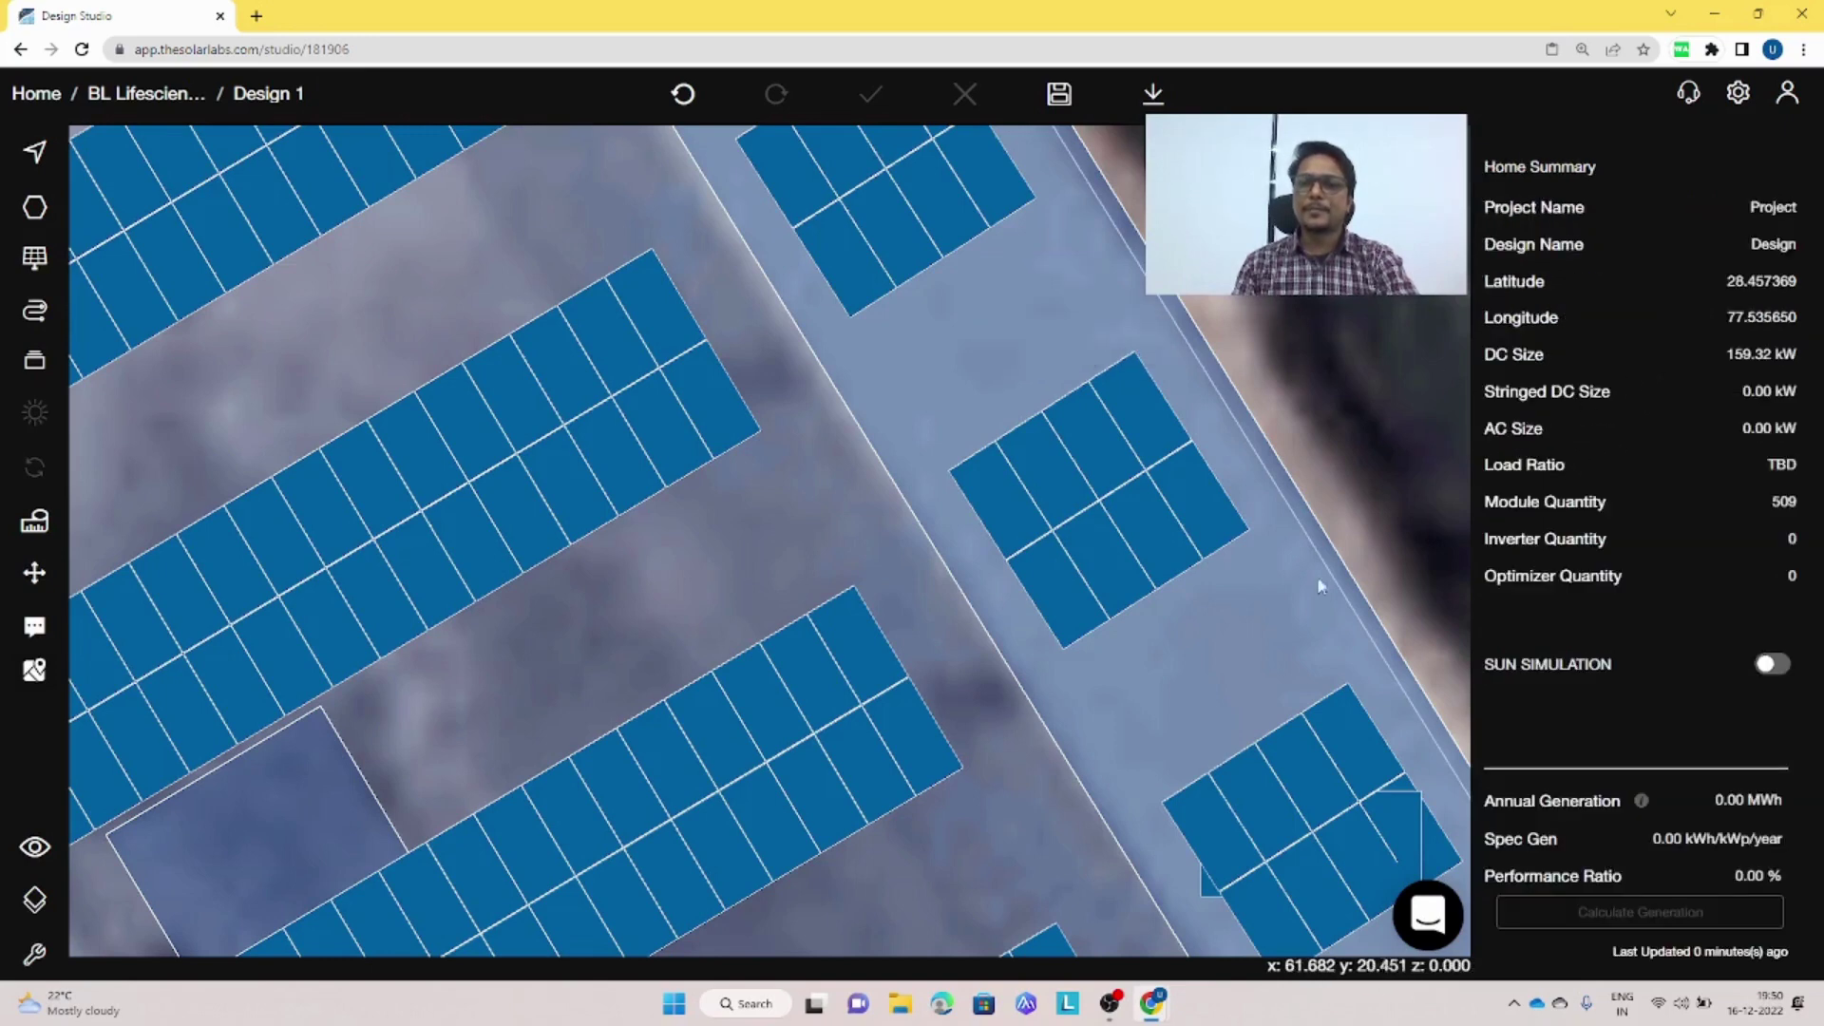
- Lasso-select and delete the overlapping fourth table and leftover five-panel row at the narrow structure's lower end, and save the design
scroll(1290, 612, "down", 3)
scroll(1349, 808, "down", 3)
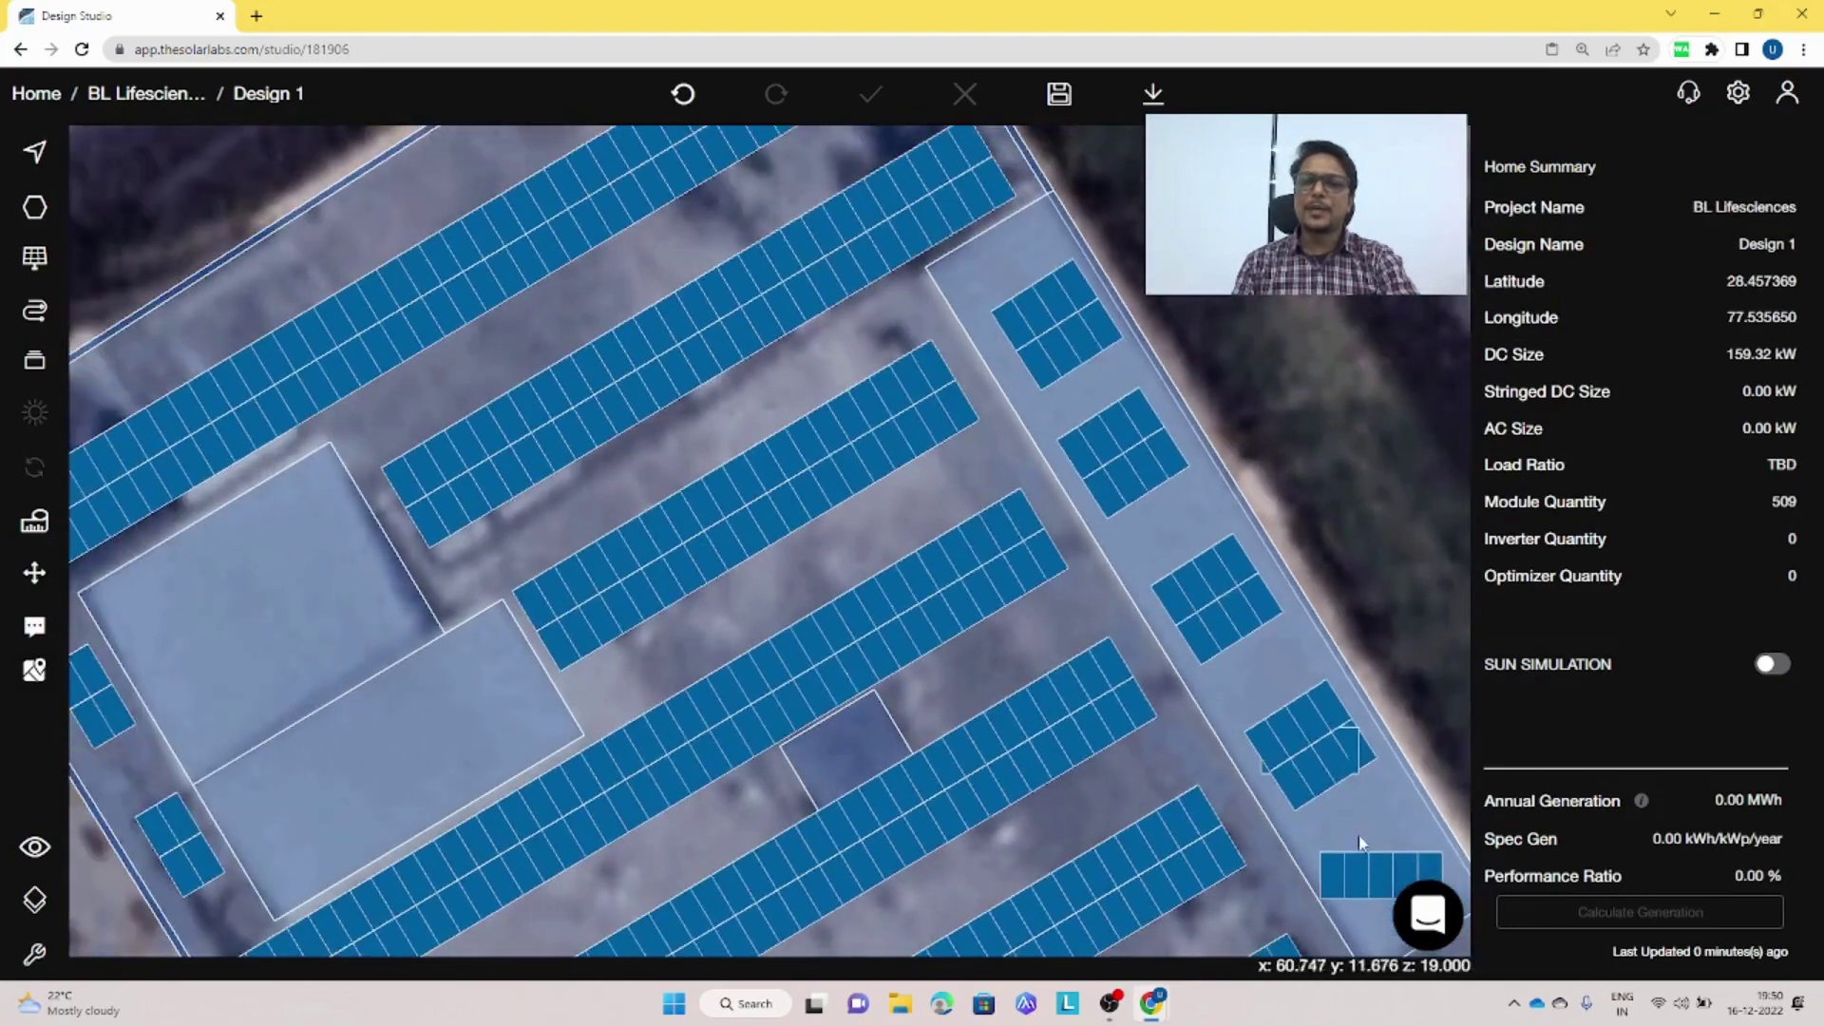
scroll(1257, 750, "up", 3)
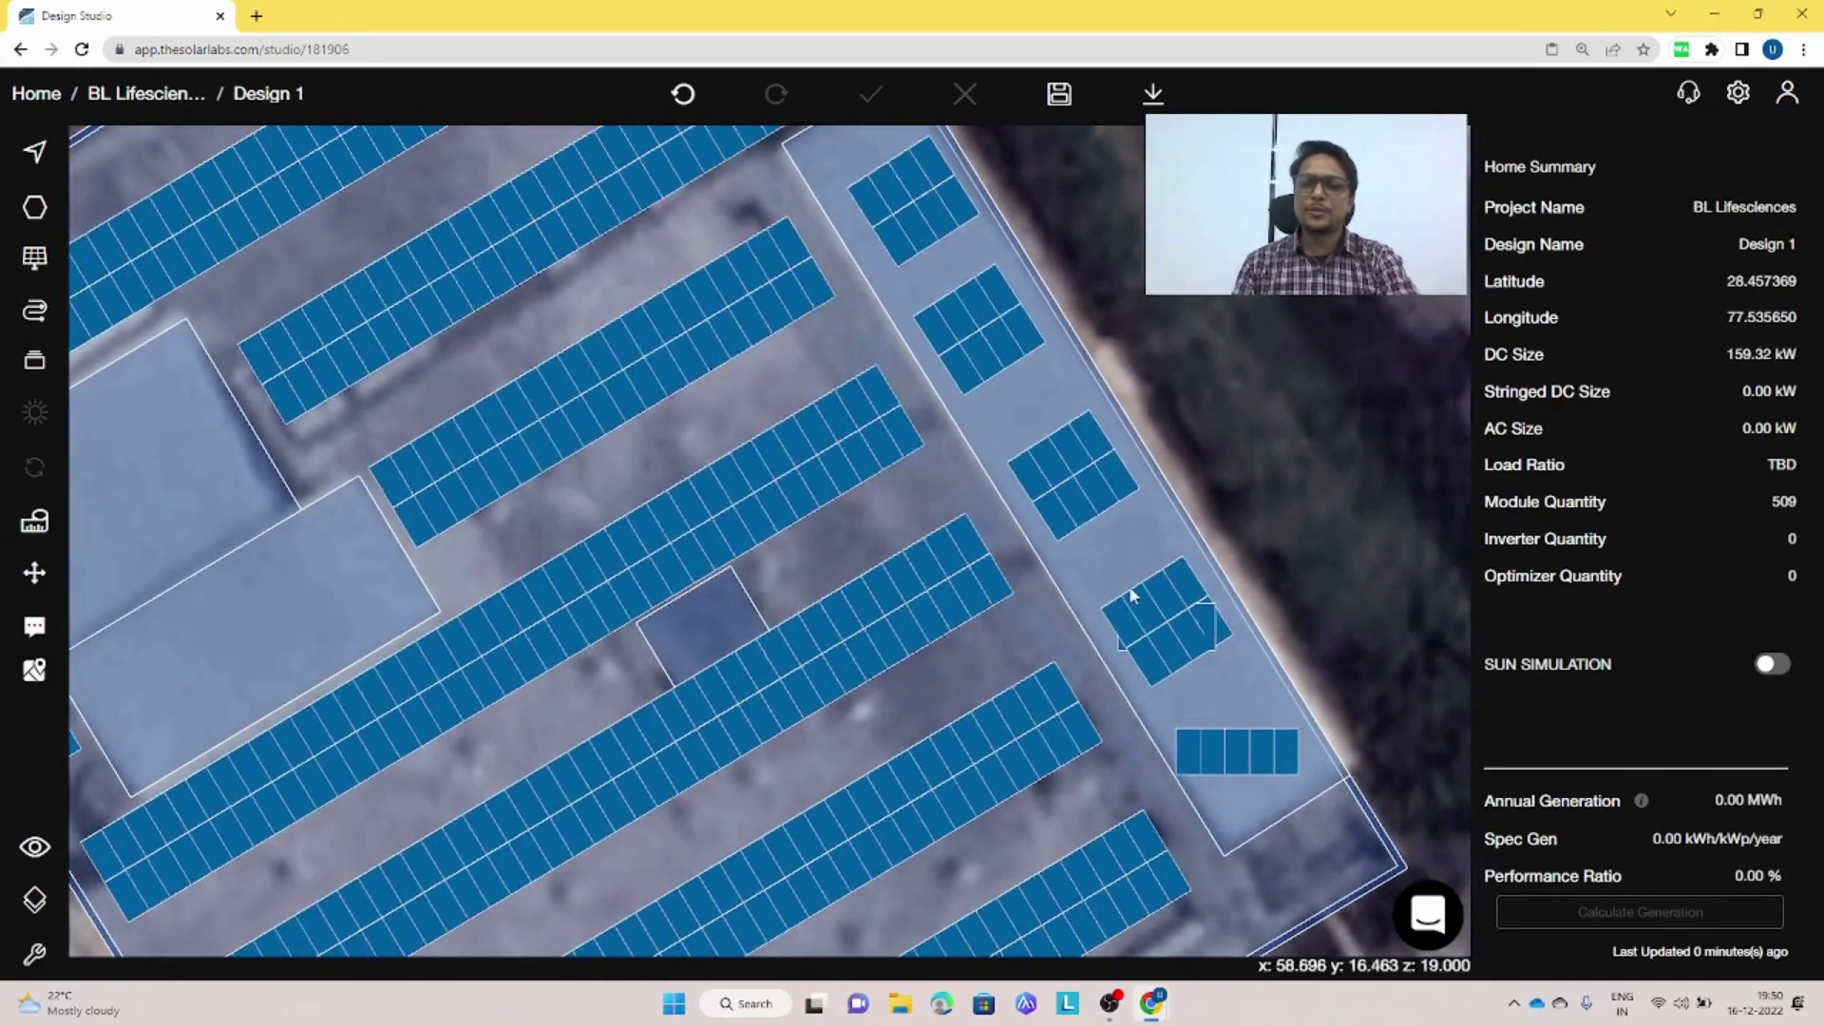
left_click(34, 576)
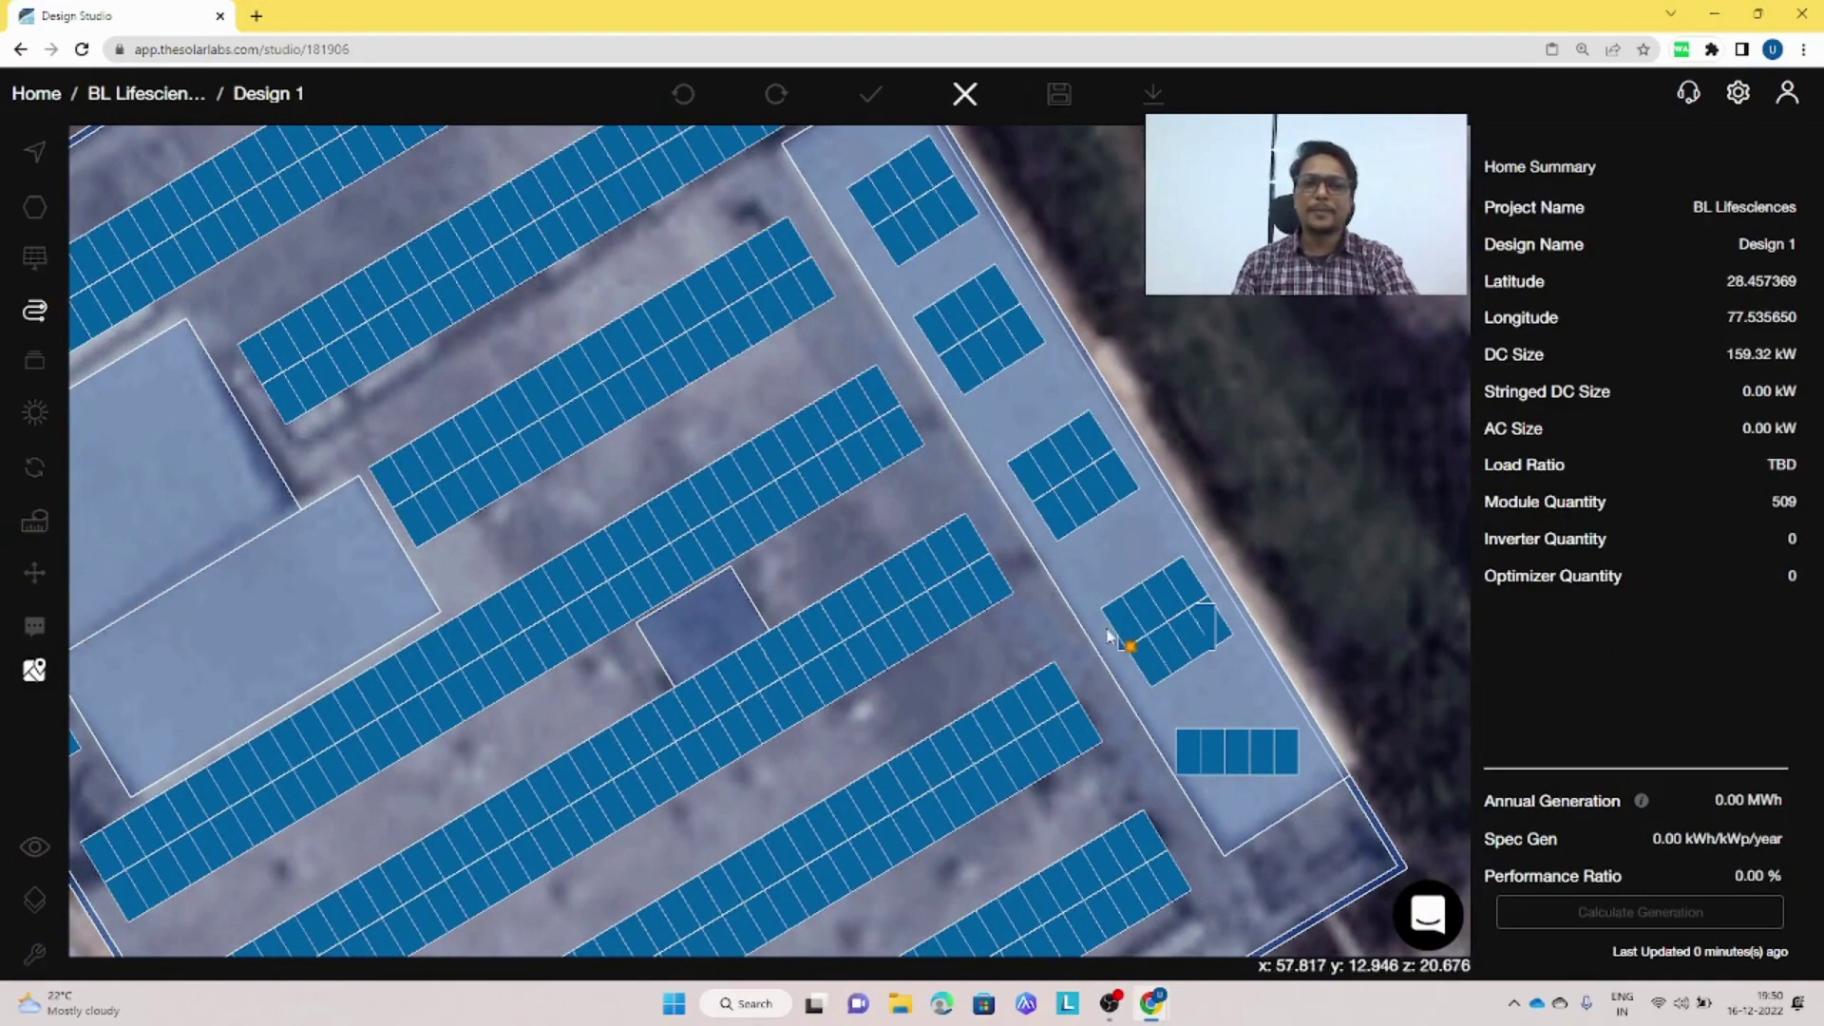
left_click(1086, 602)
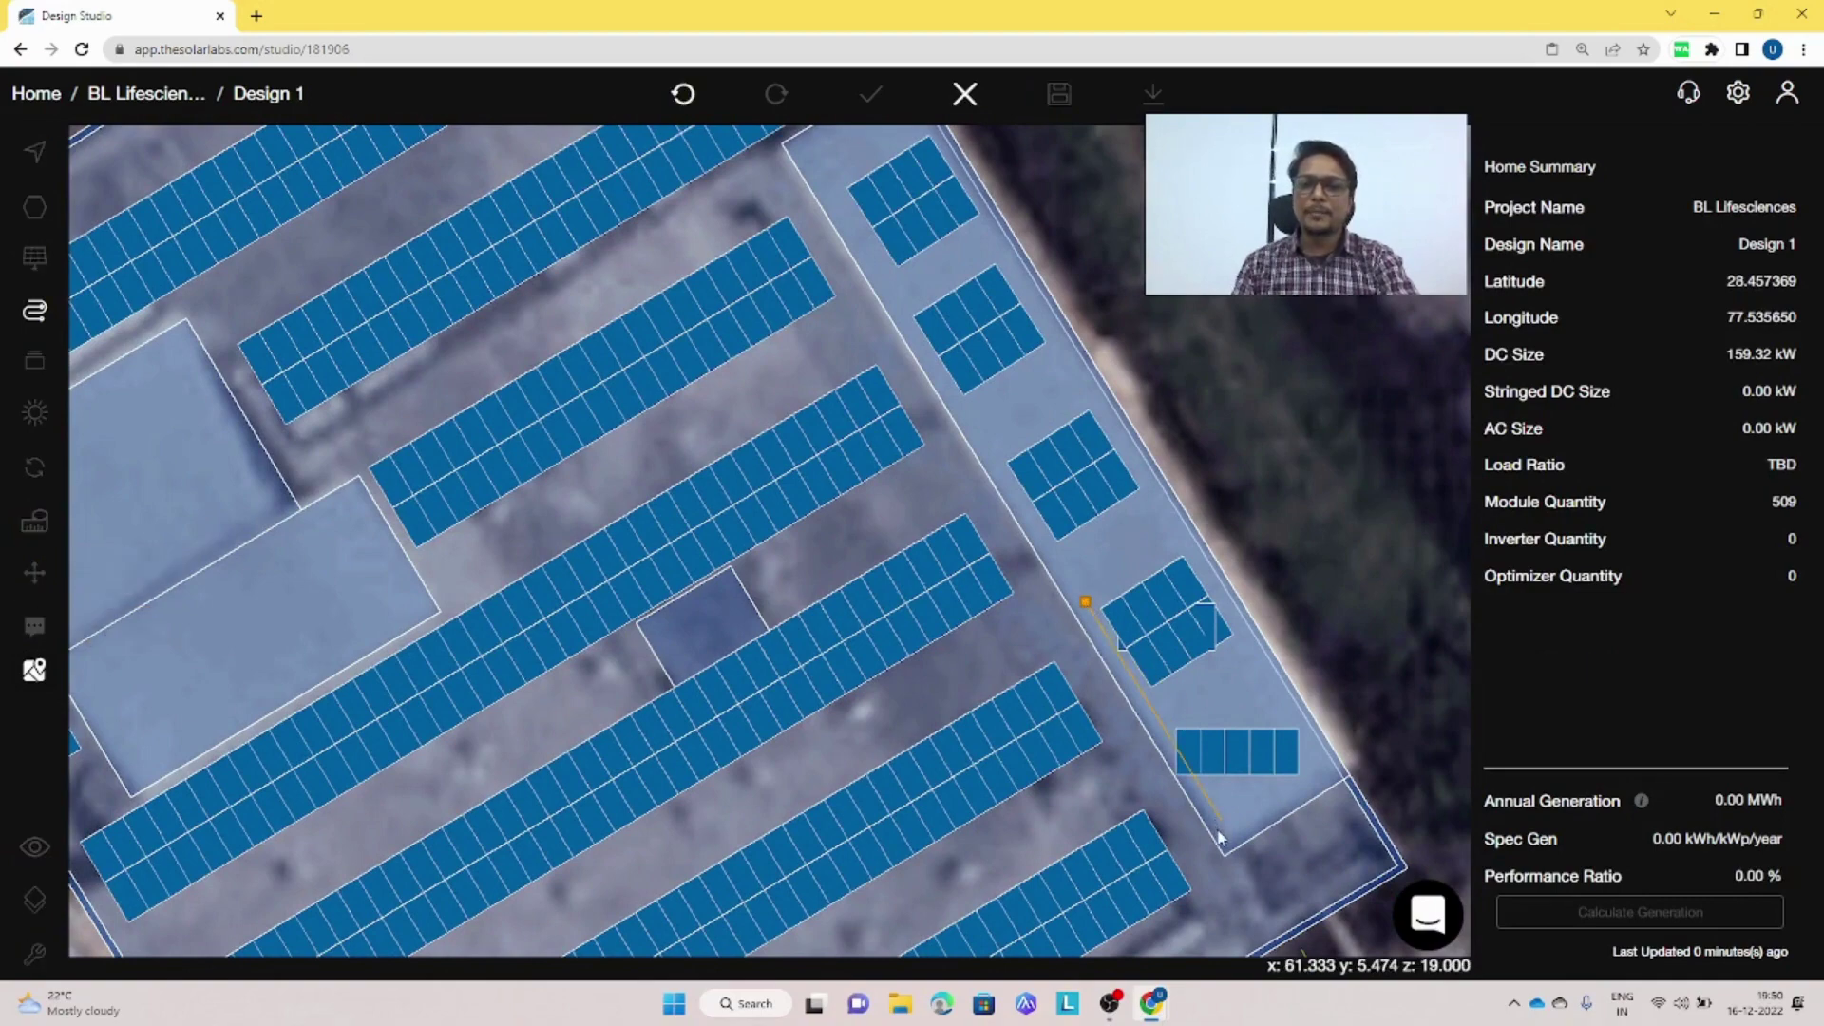
scroll(1178, 796, "up", 5)
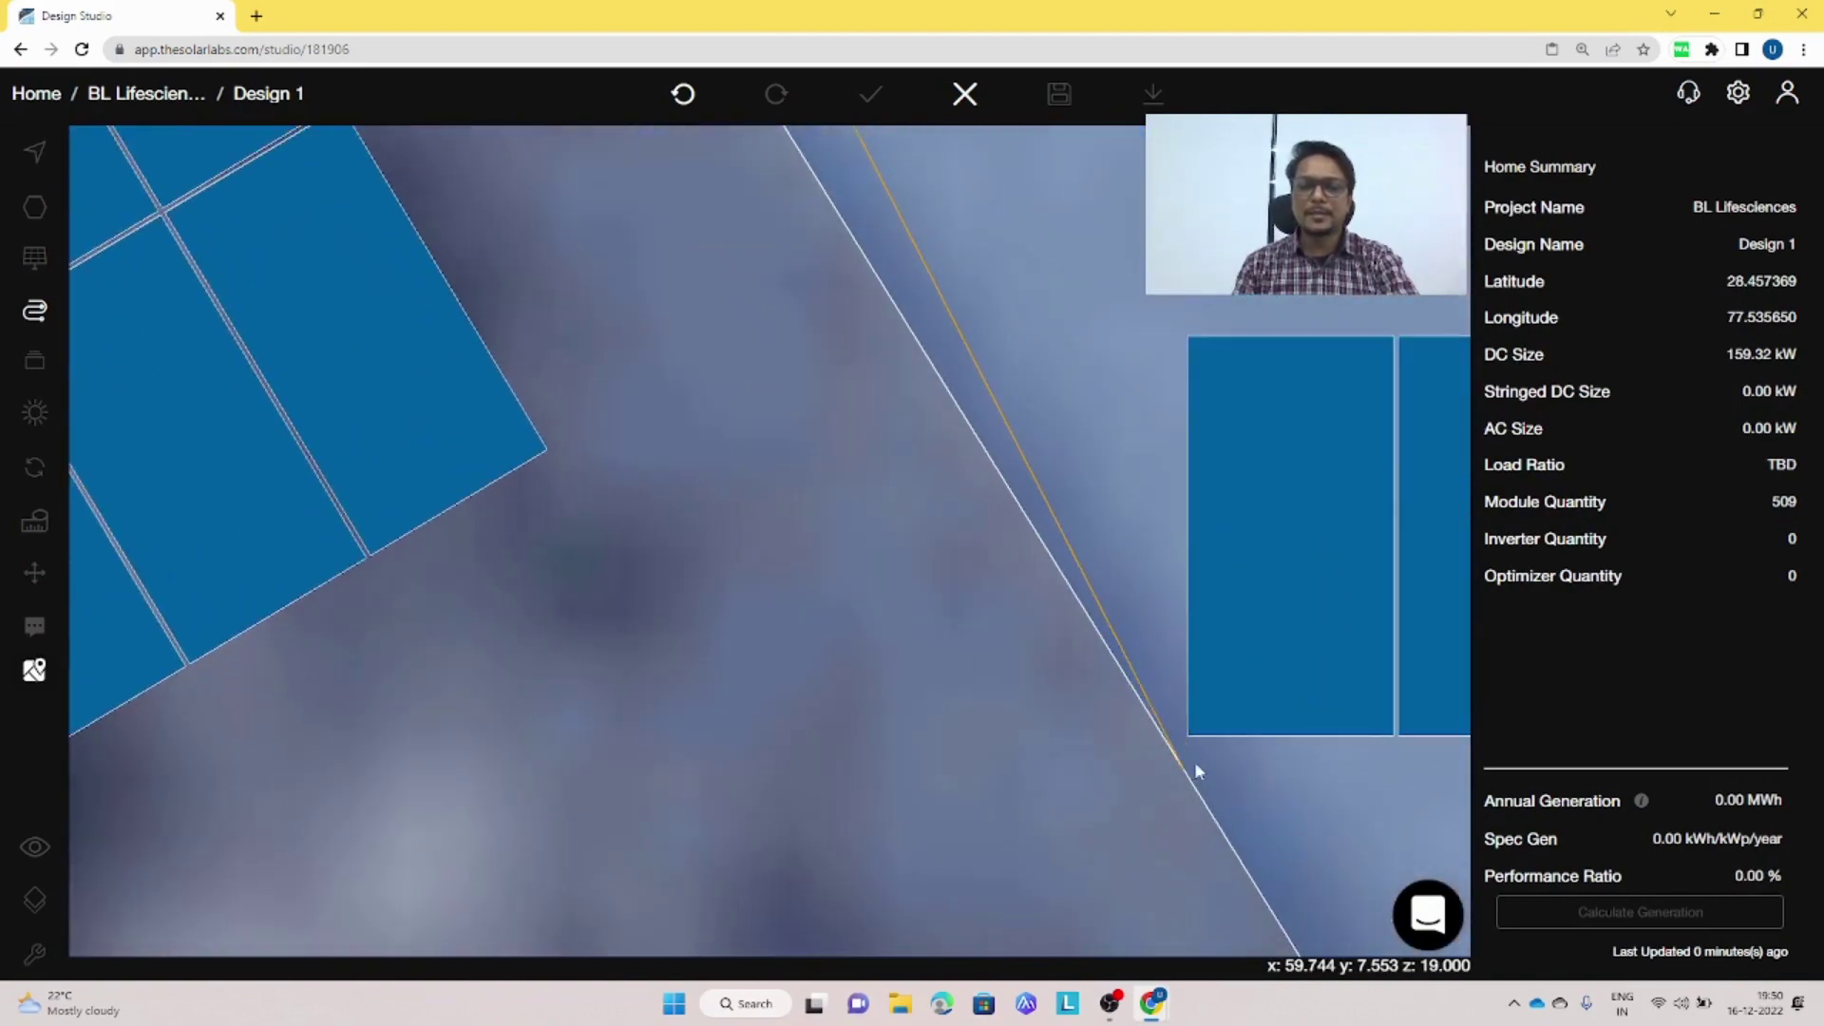
left_click(1195, 773)
scroll(959, 475, "down", 2)
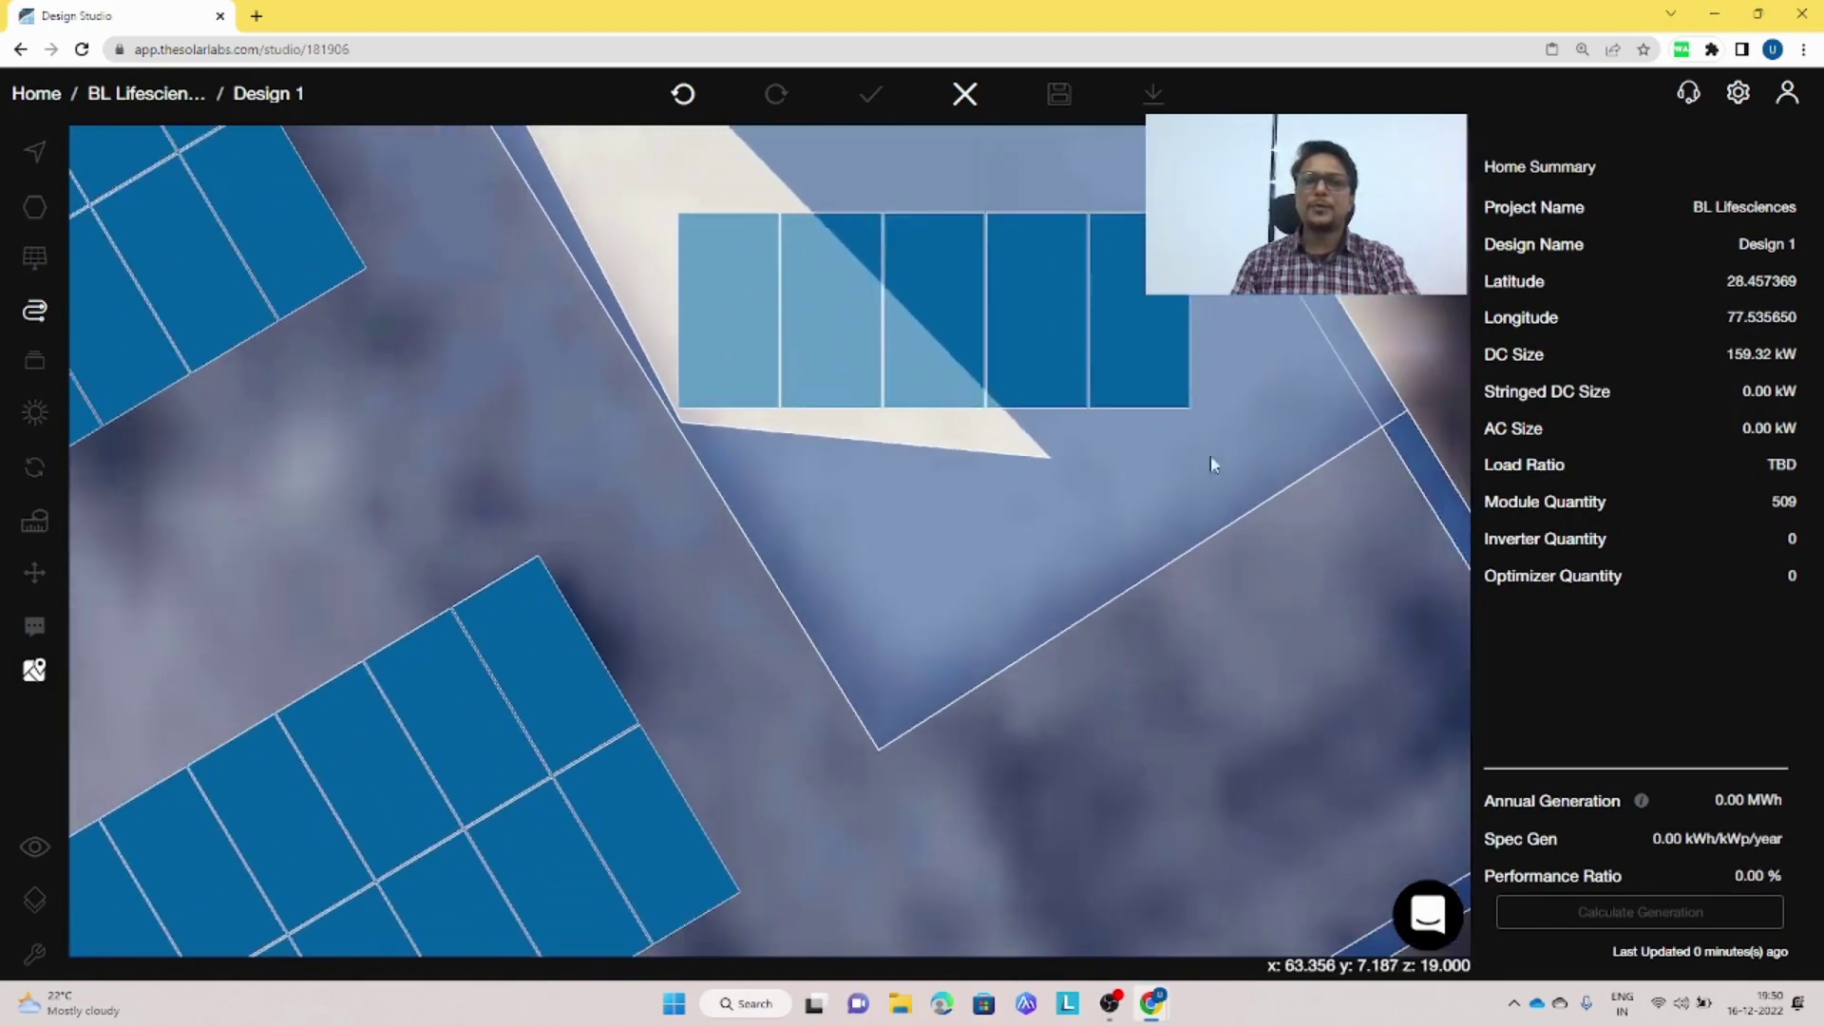
left_click(1302, 444)
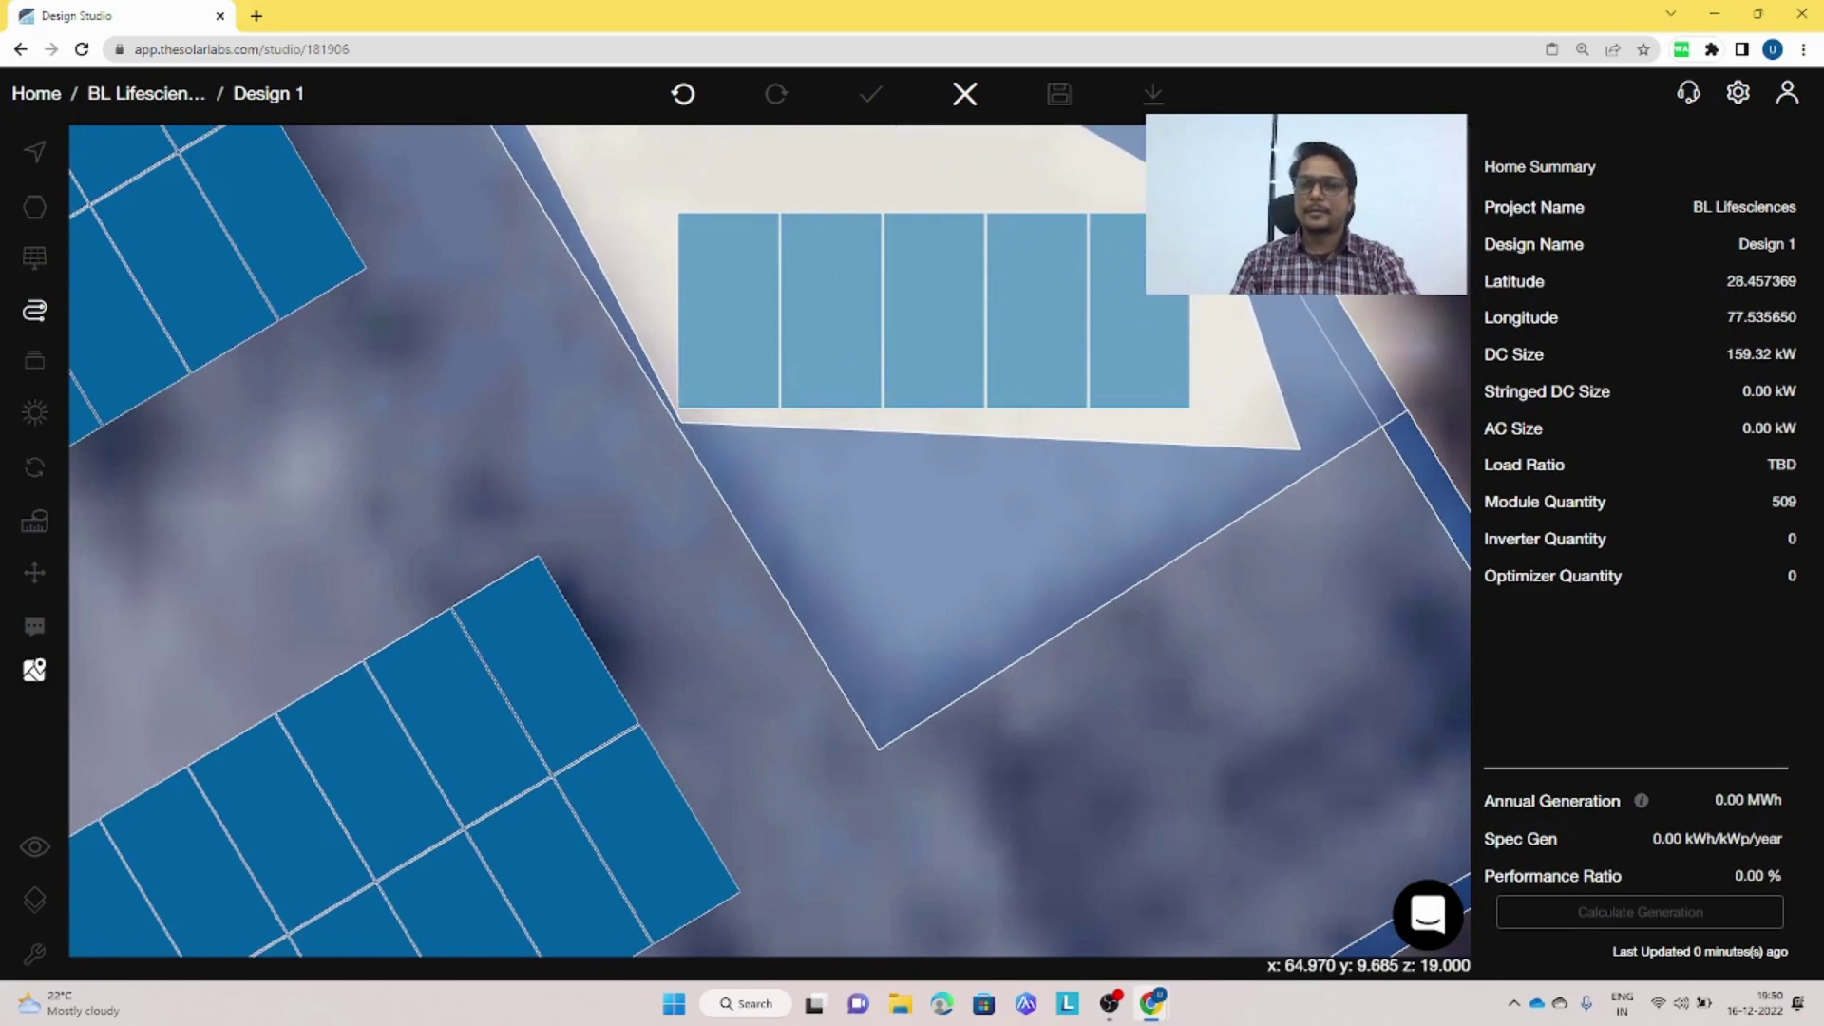
left_click_drag(1155, 142, 1356, 618)
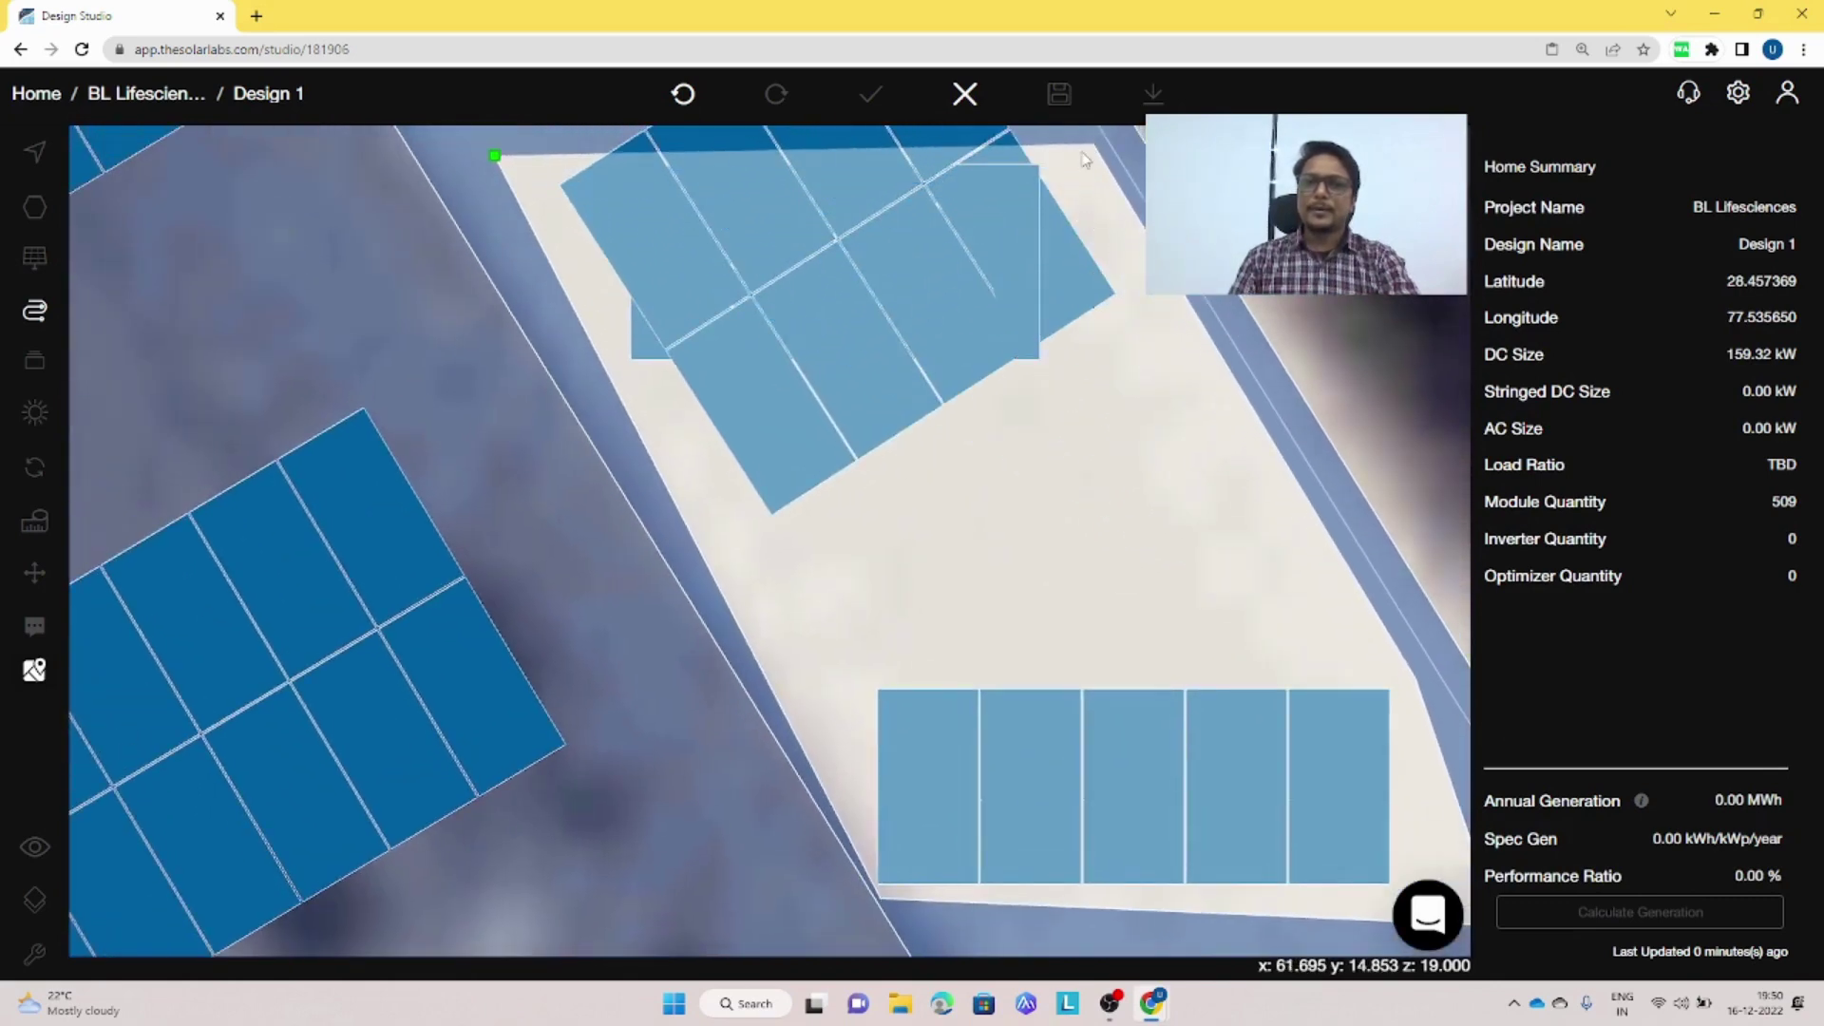
left_click_drag(1083, 160, 1244, 614)
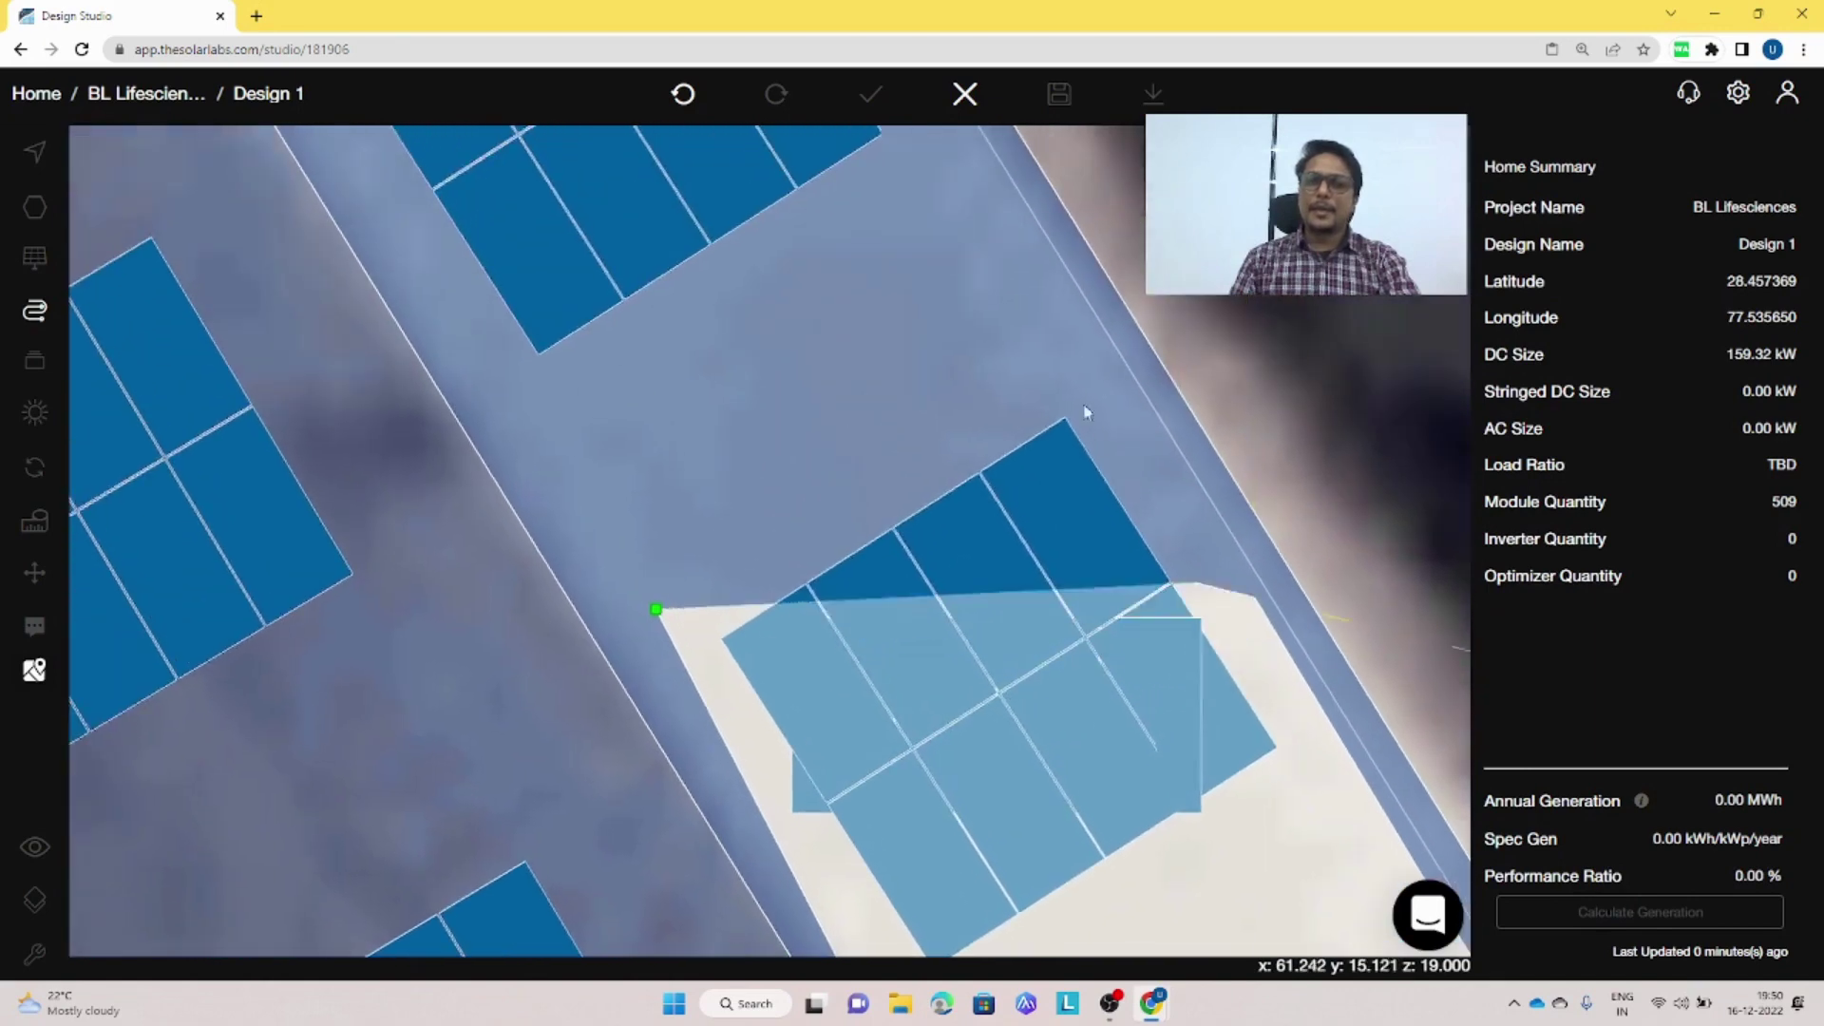
left_click(655, 610)
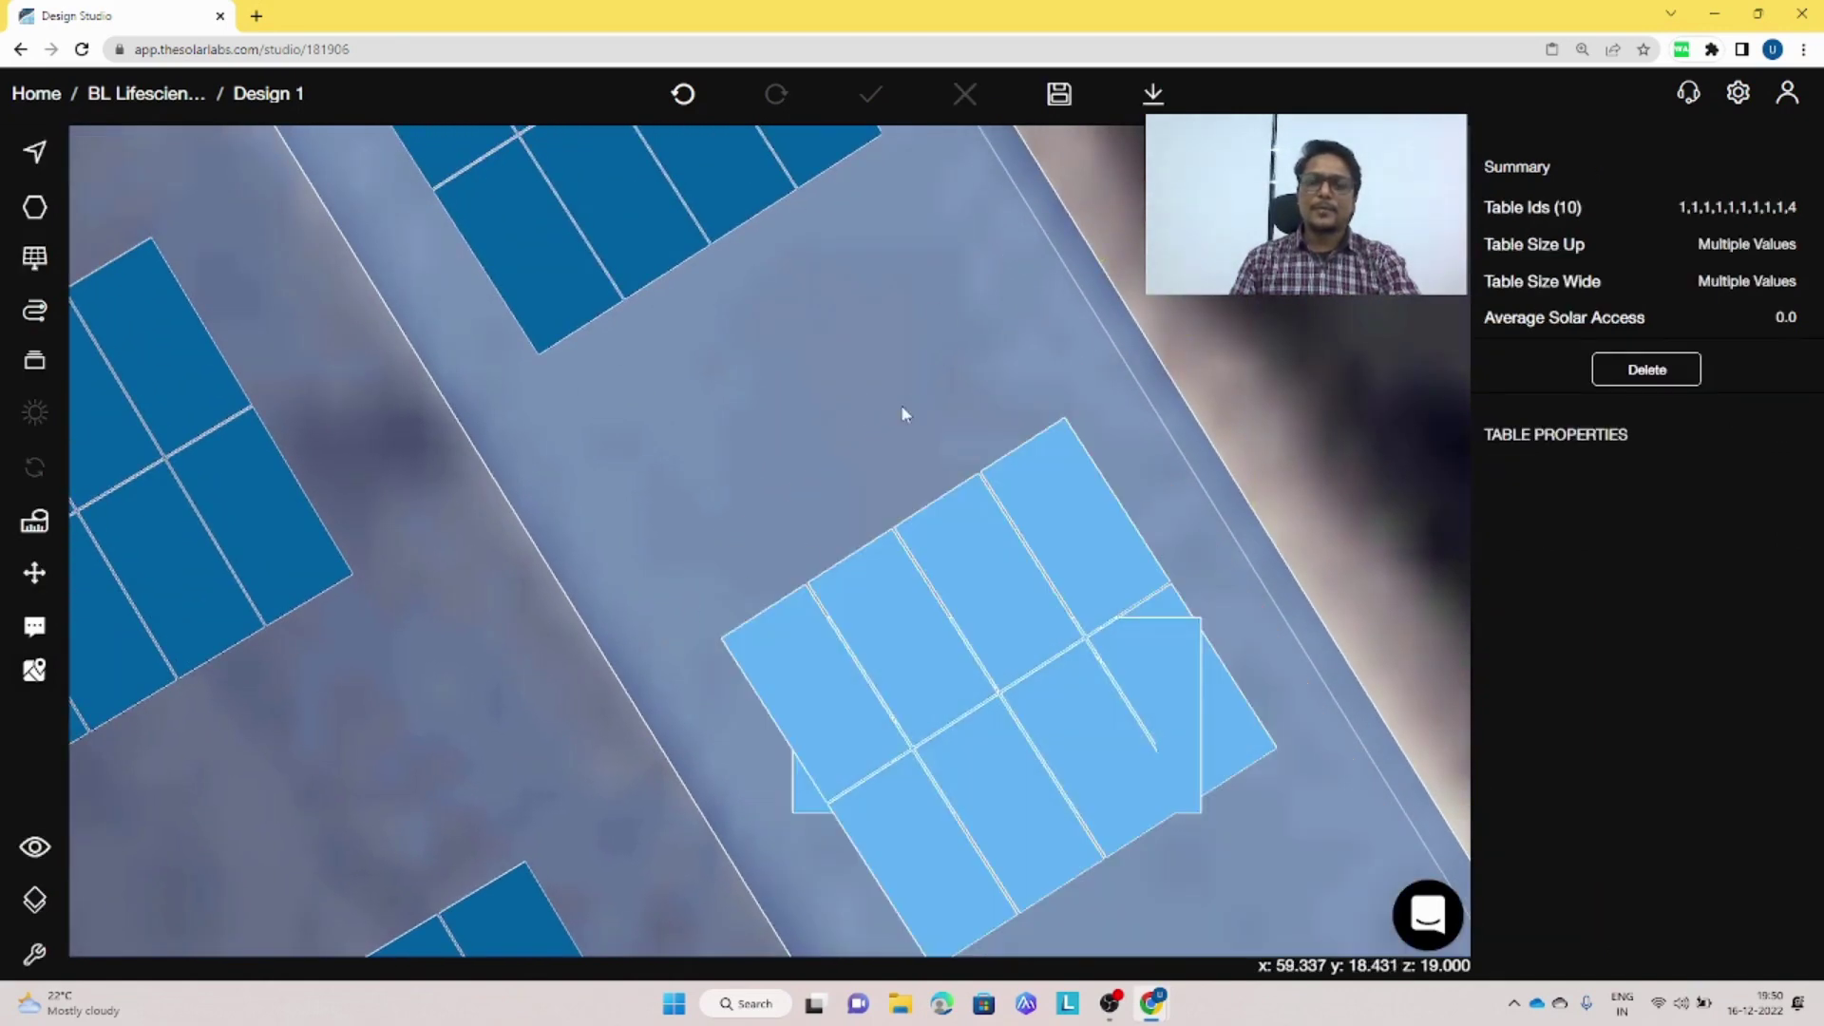
scroll(881, 493, "down", 5)
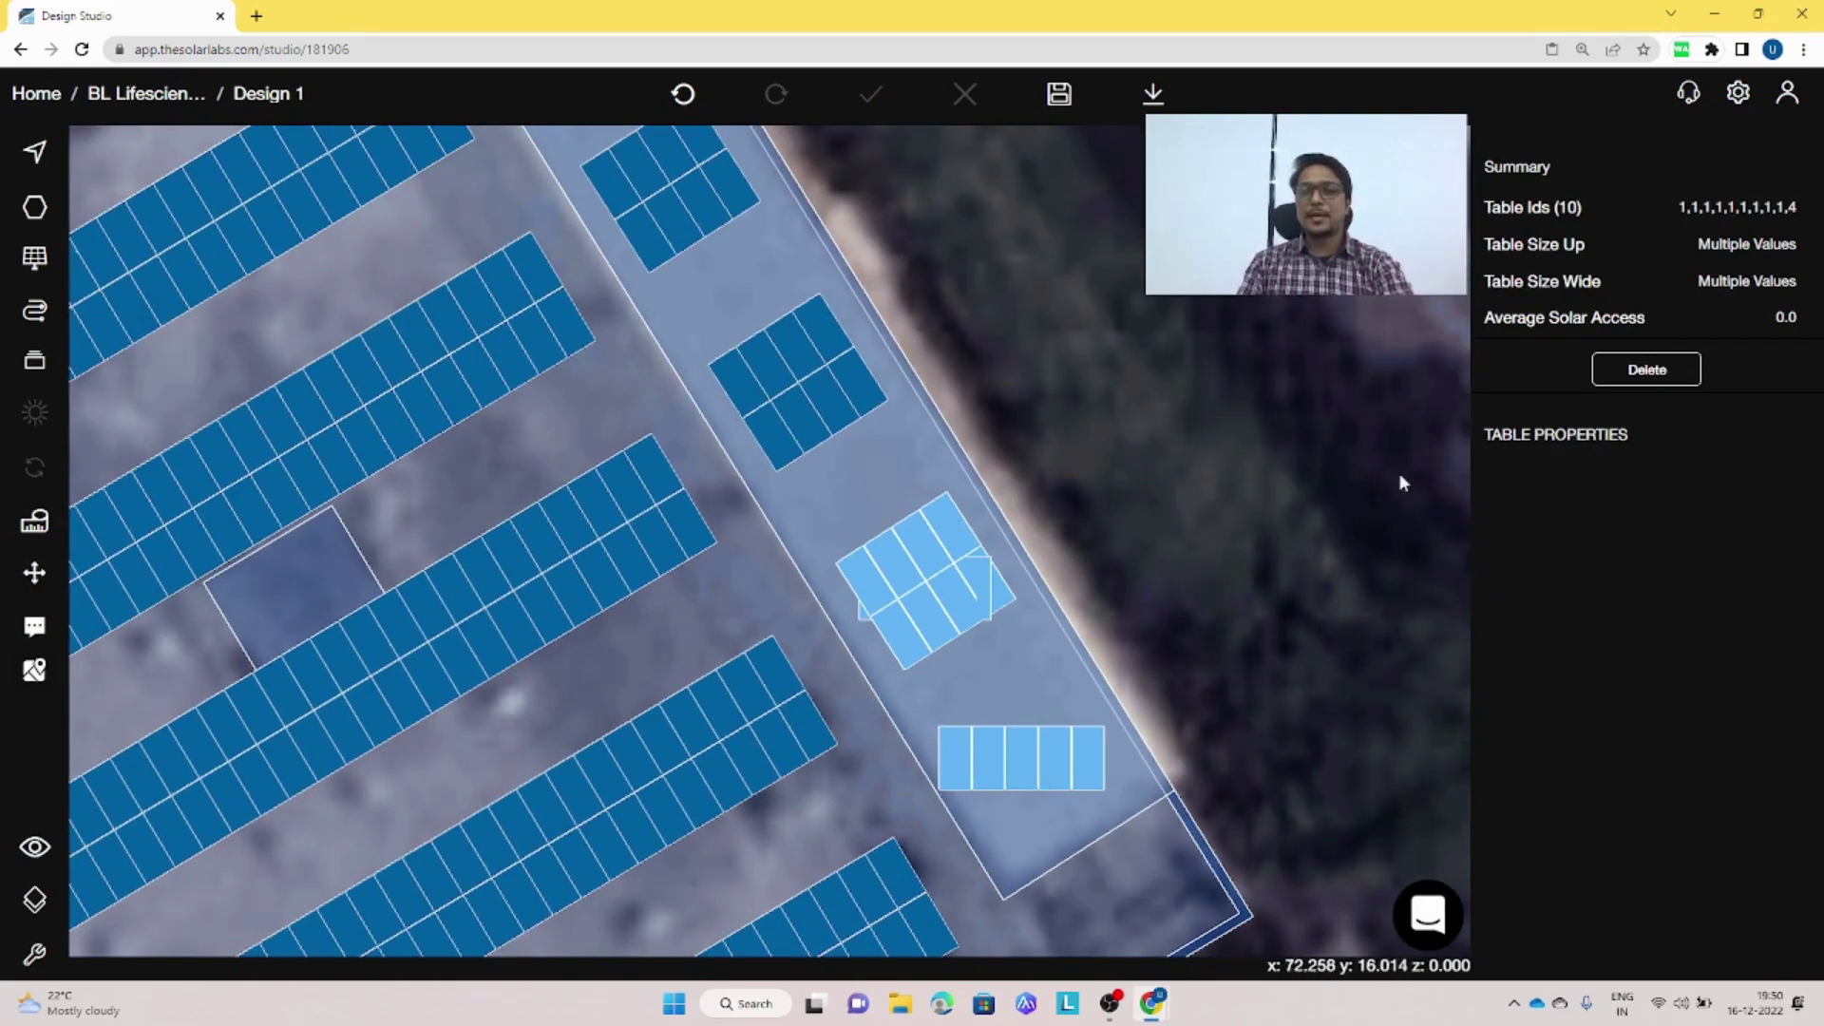
left_click(1646, 370)
scroll(713, 544, "up", 3)
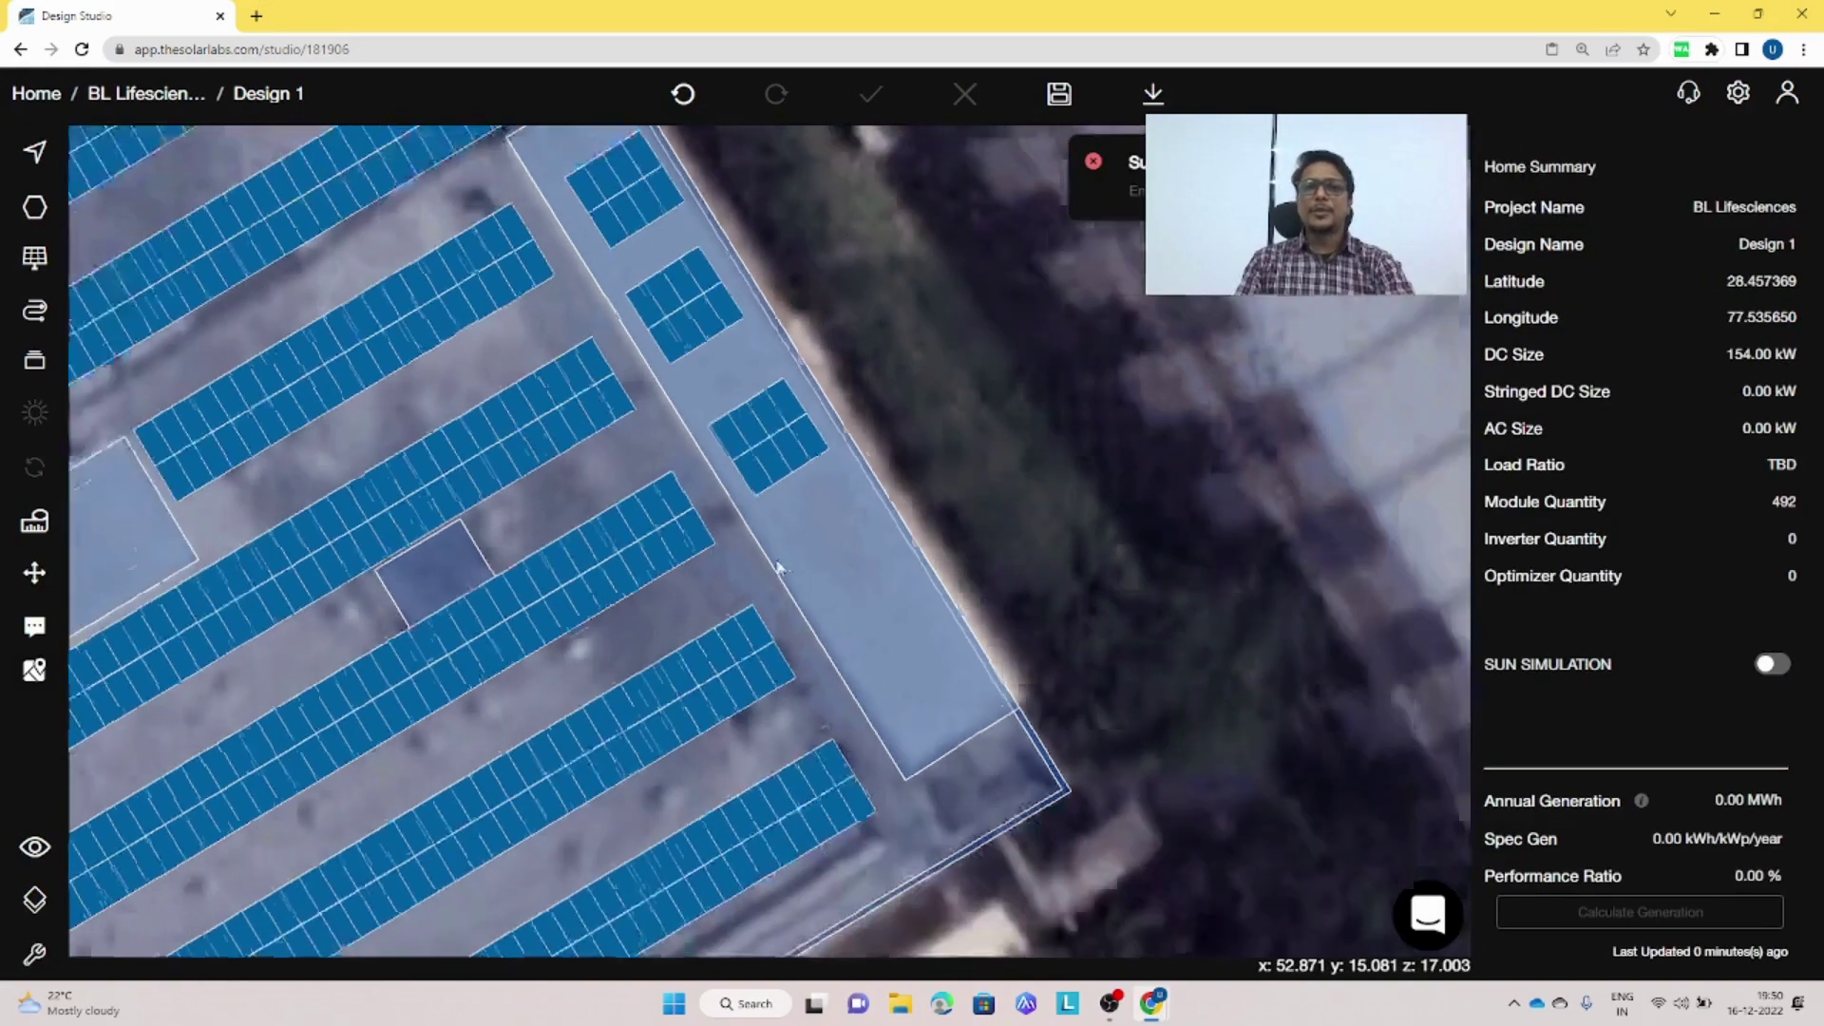
scroll(673, 599, "down", 2)
left_click(1059, 93)
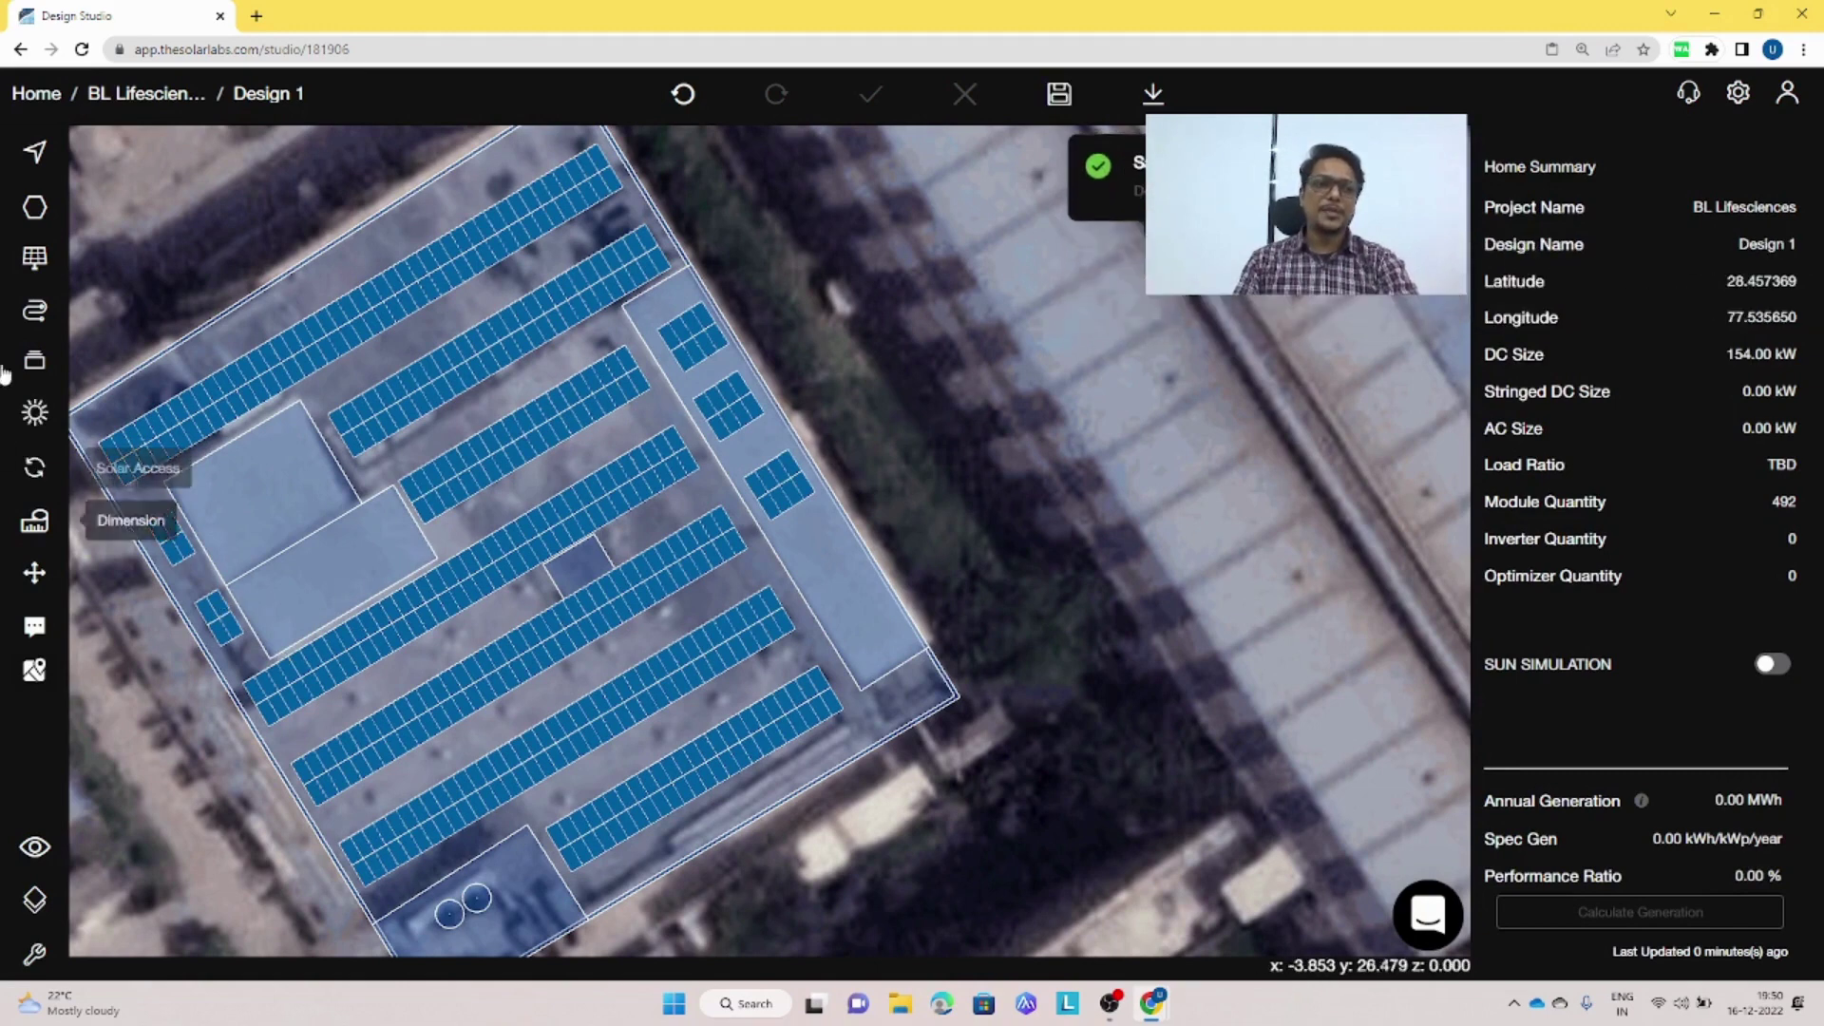
- Try to outline a rectangular subarray of about 13.3 by 5.9 on the lower of the two adjoining raised structures
left_click(34, 256)
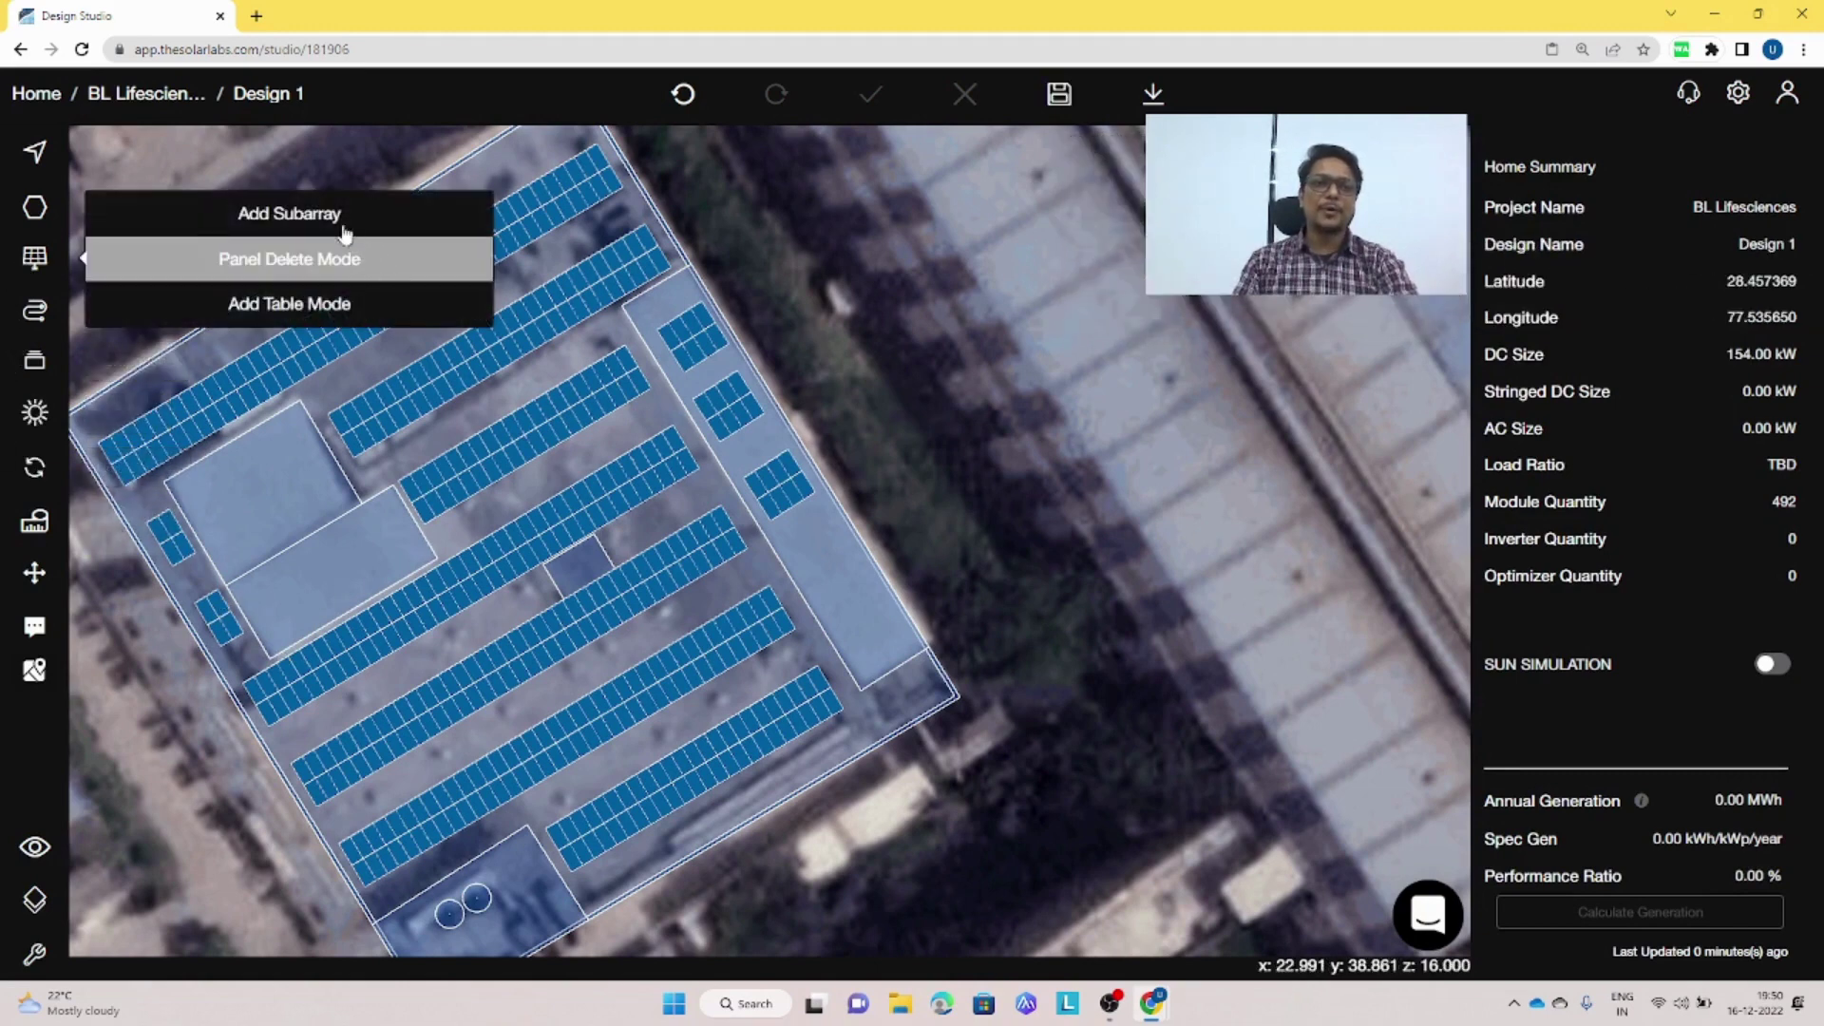
left_click(342, 216)
scroll(245, 594, "up", 3)
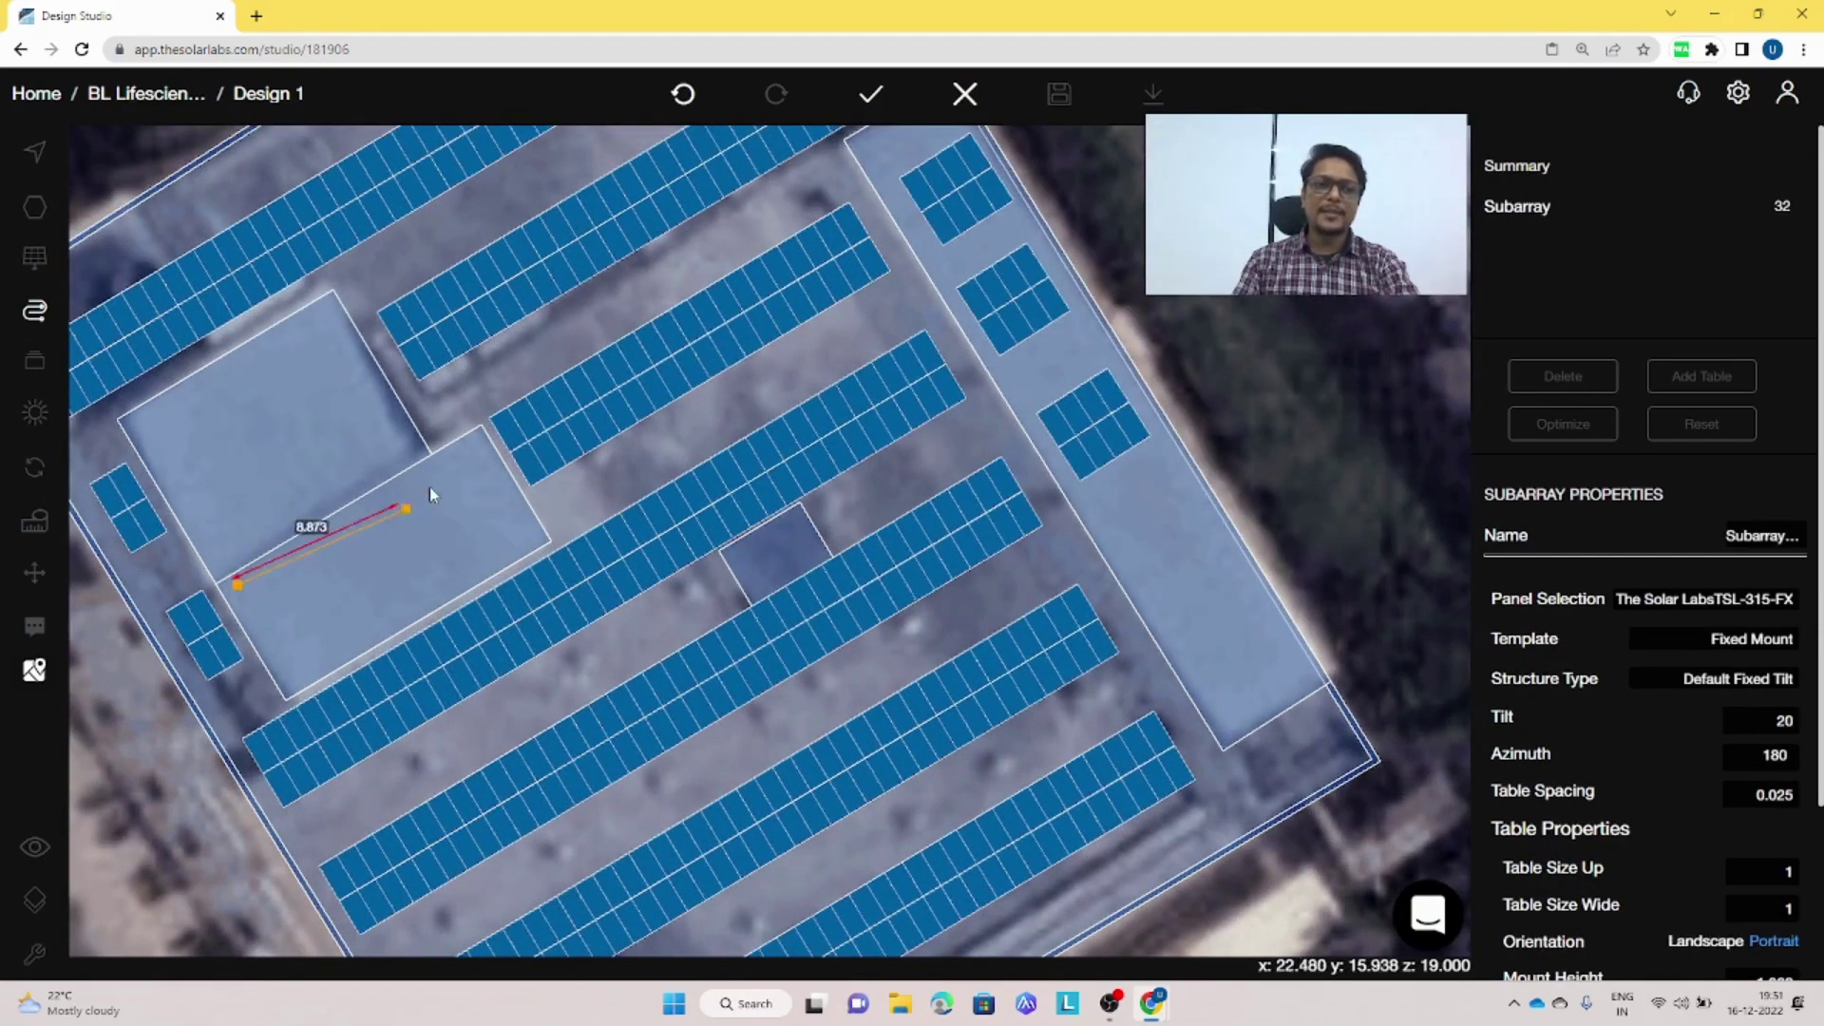
left_click(475, 444)
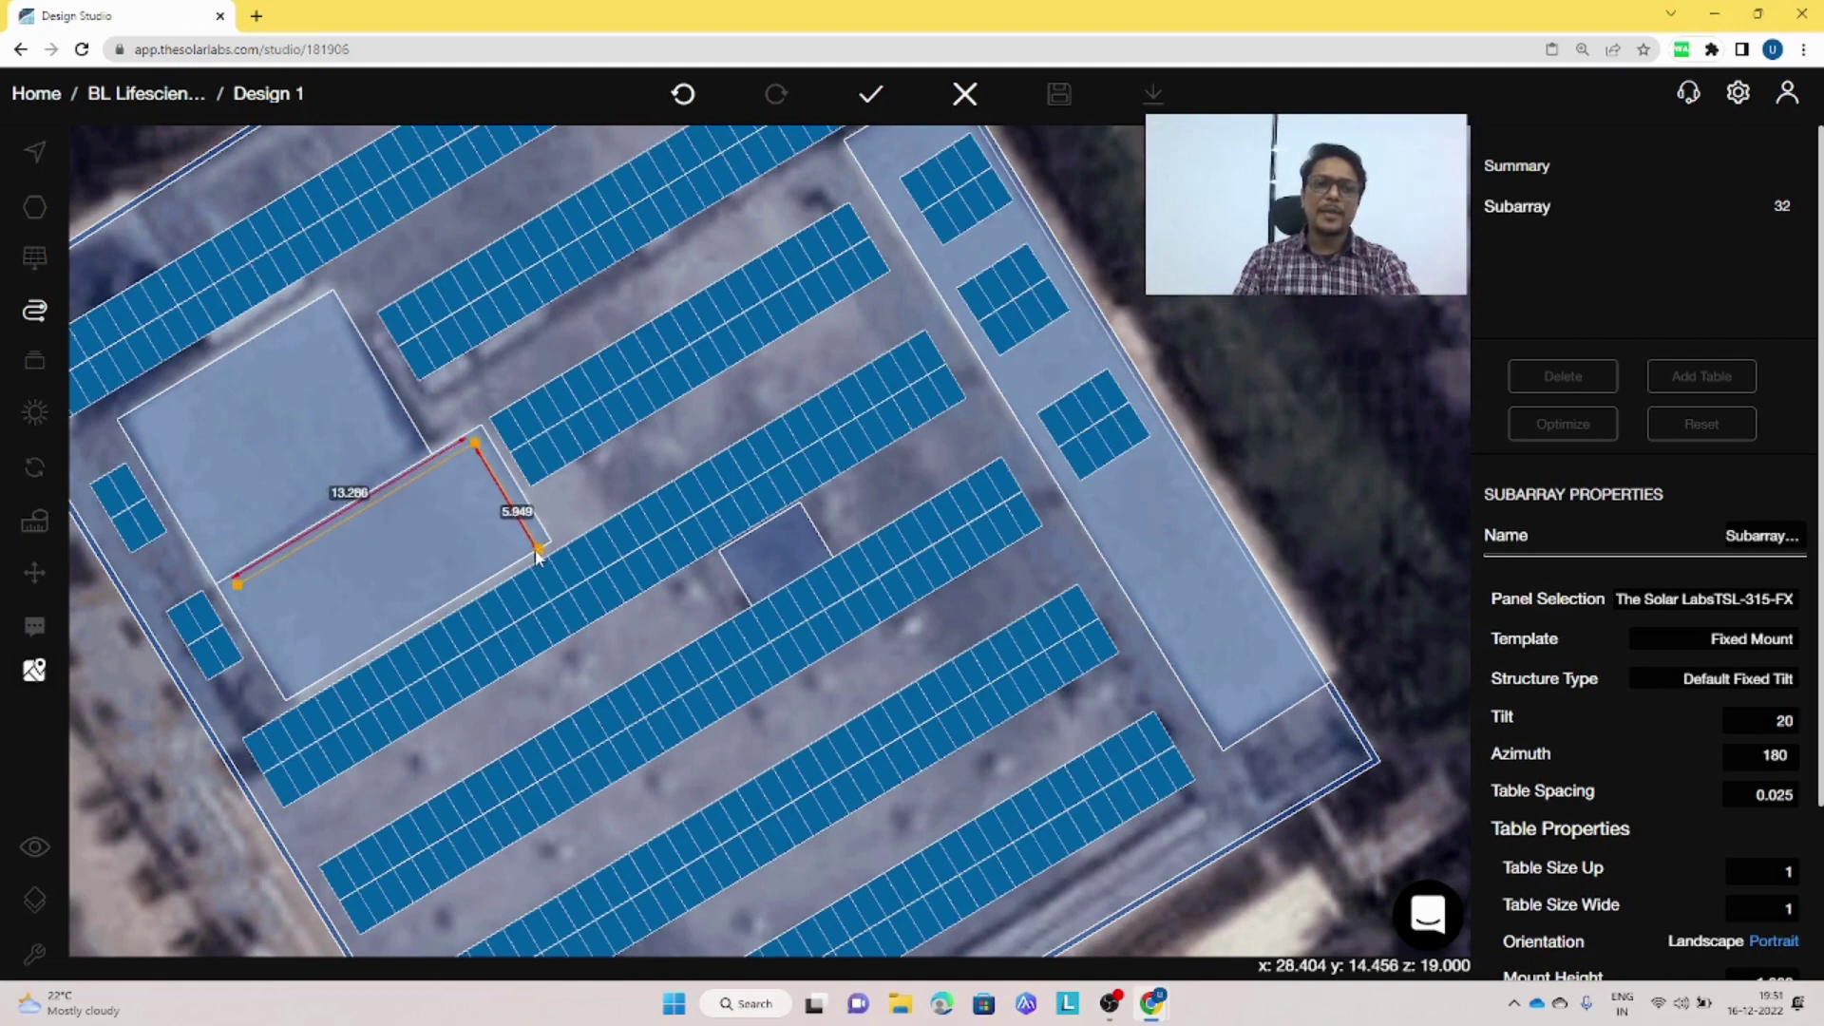
left_click(537, 550)
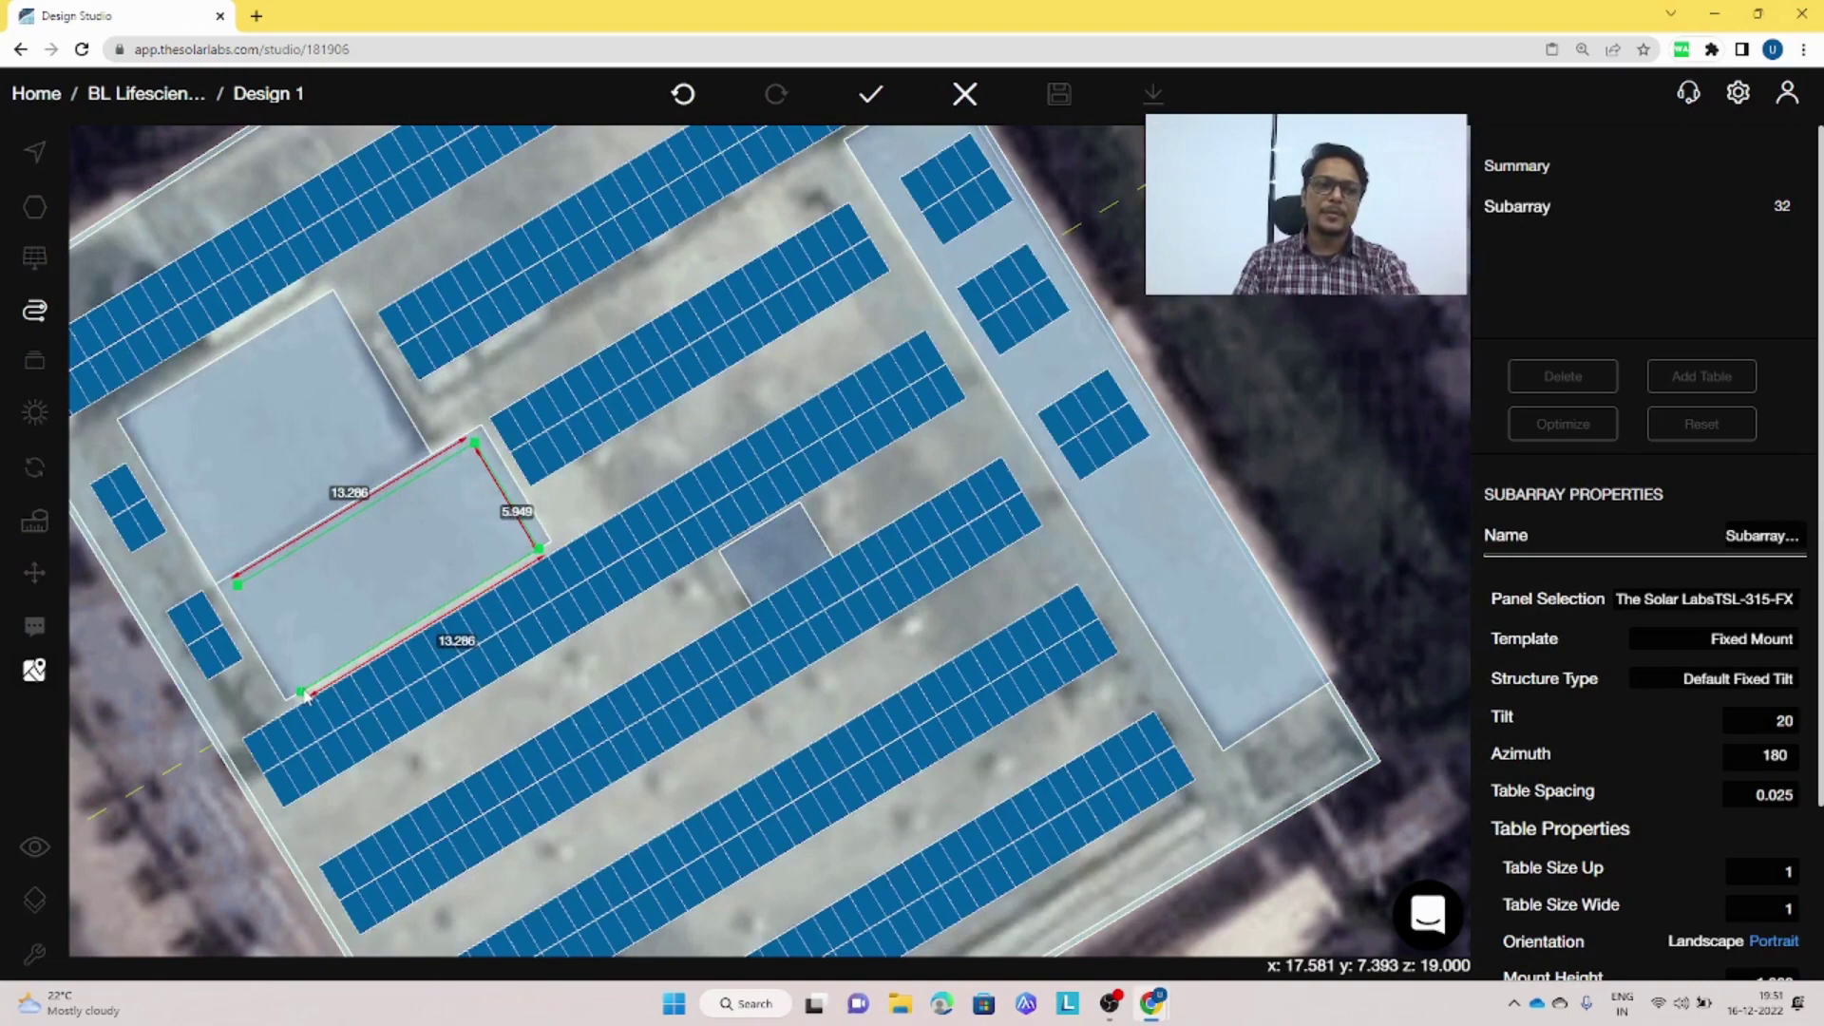
left_click(298, 691)
left_click(238, 586)
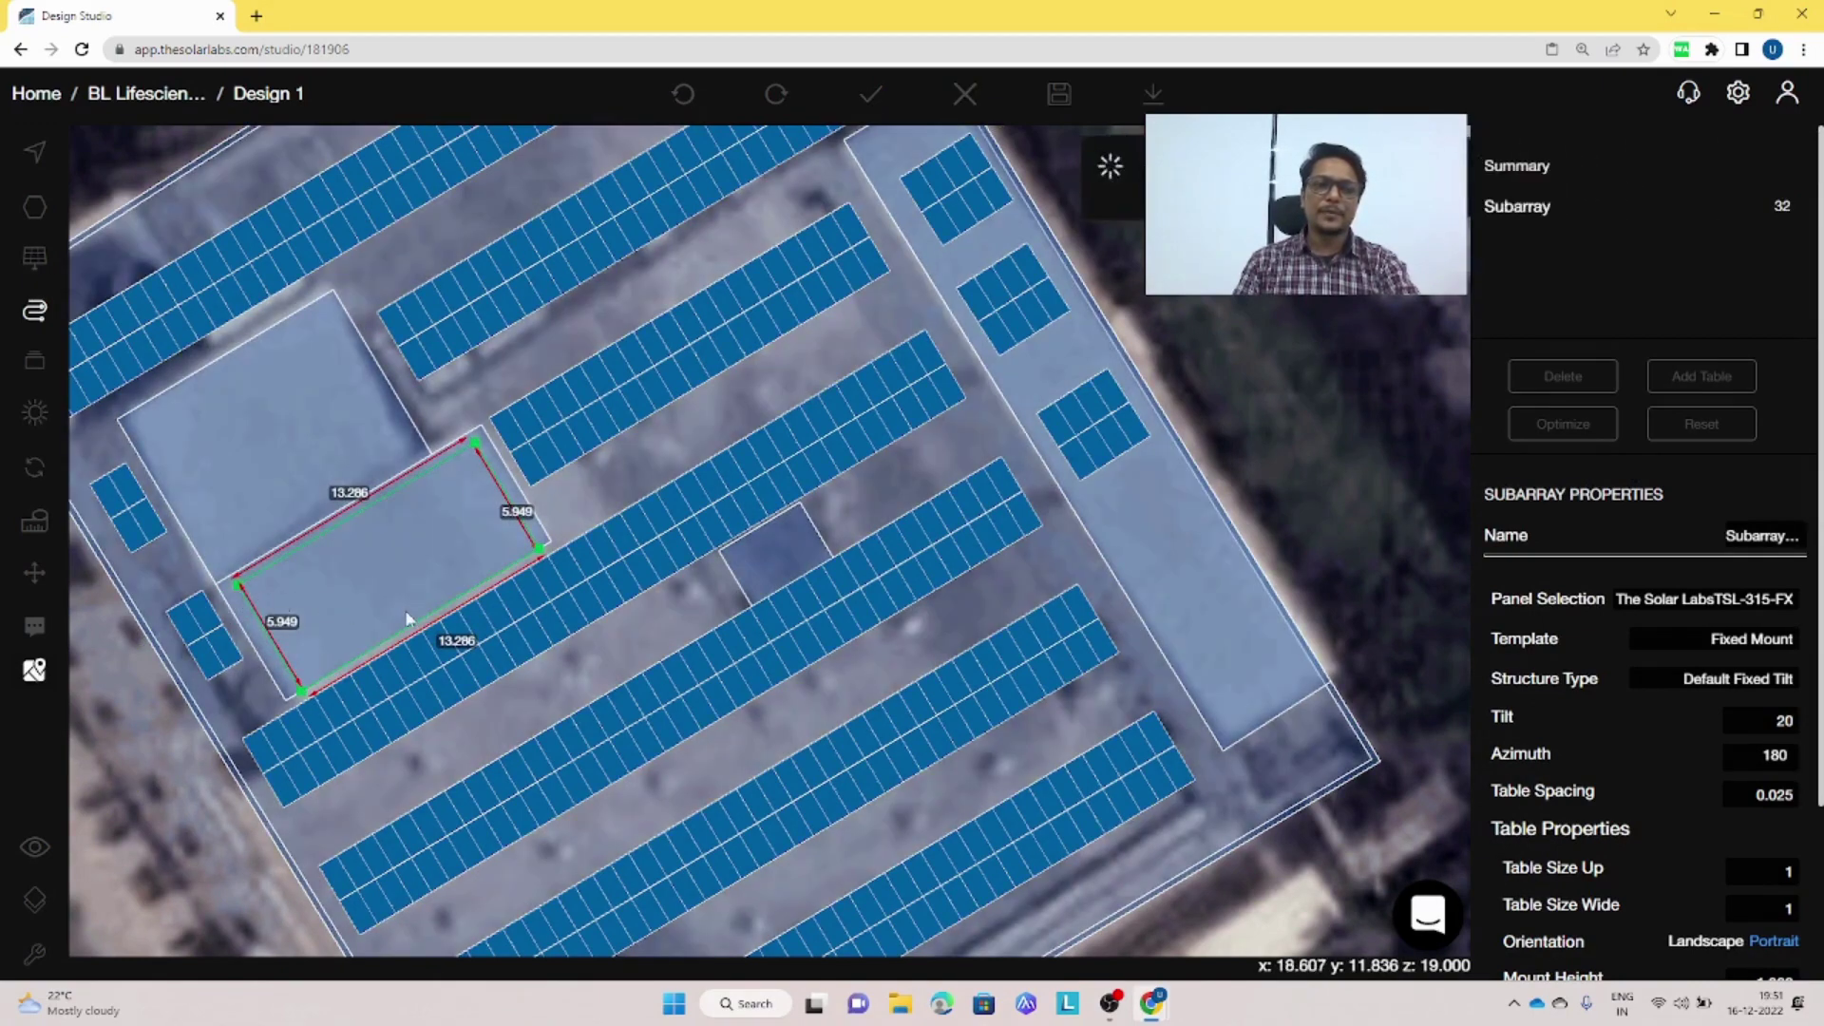
- Outline a subarray of about 13.2 by 5.1 on the lower adjoining structure and shift its upper-left corner slightly outward
scroll(309, 627, "up", 3)
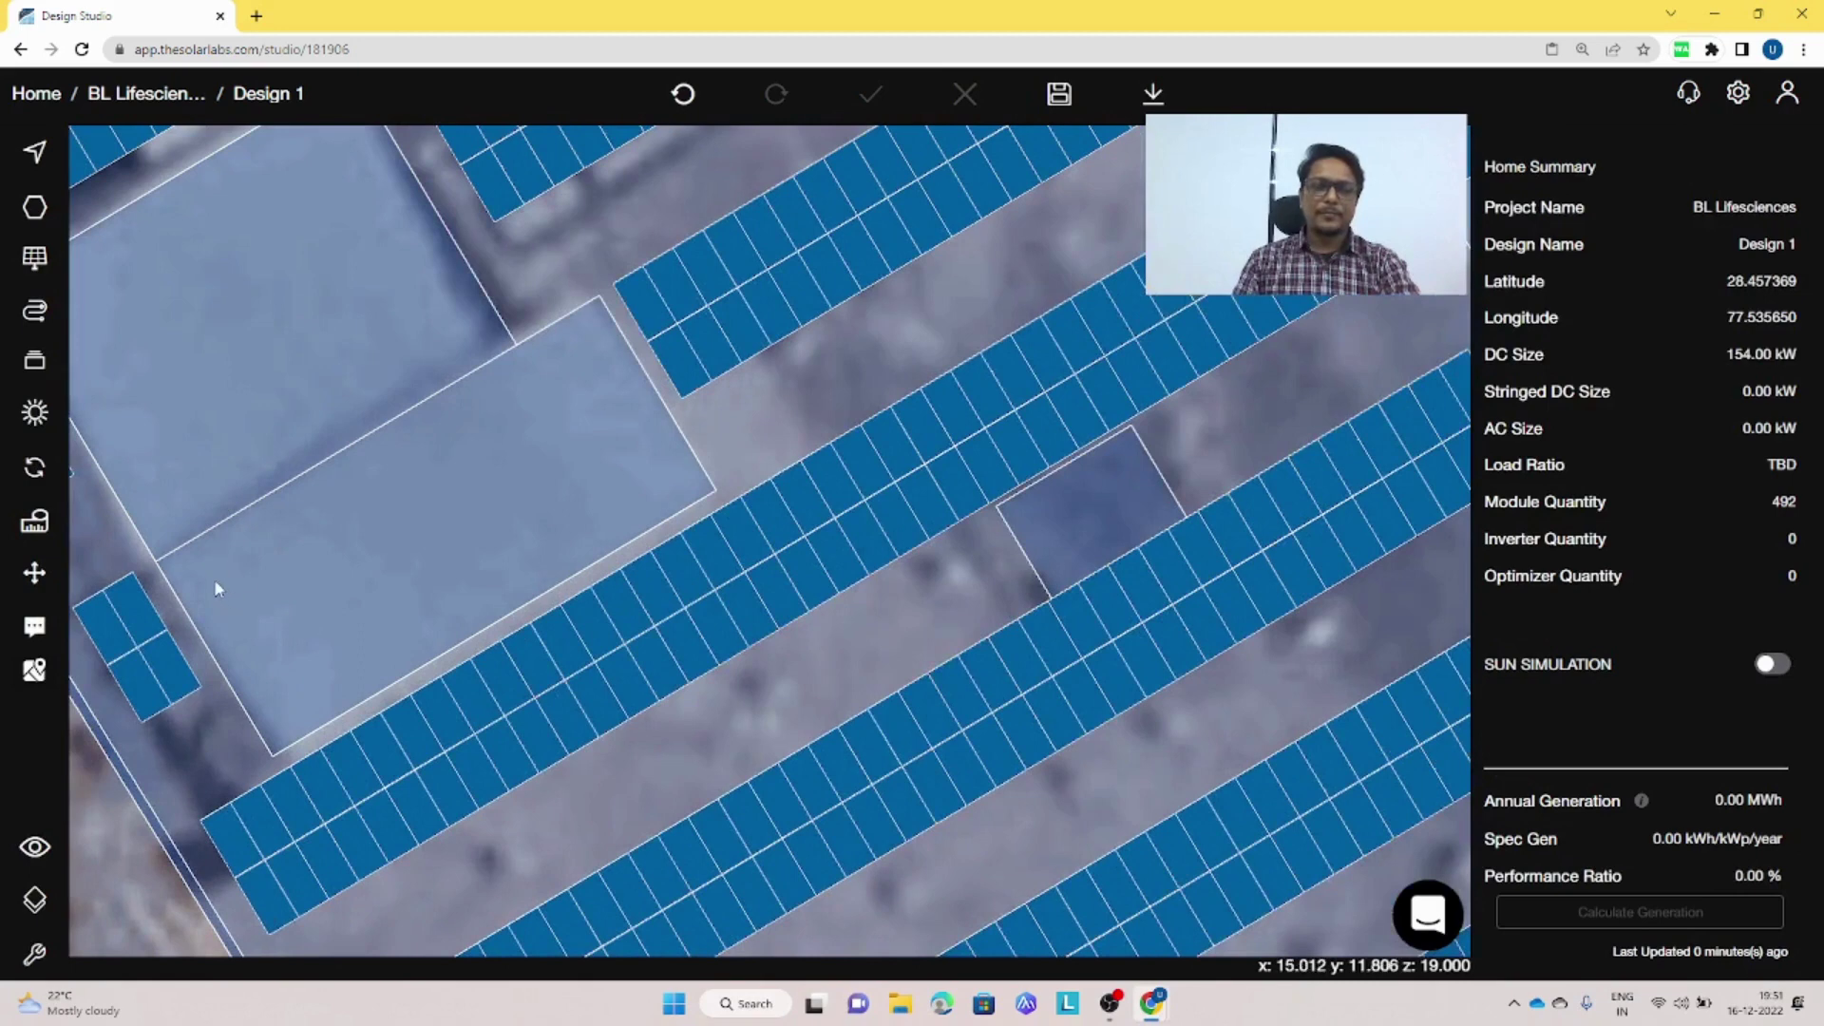
mouse_move(34, 257)
left_click(276, 211)
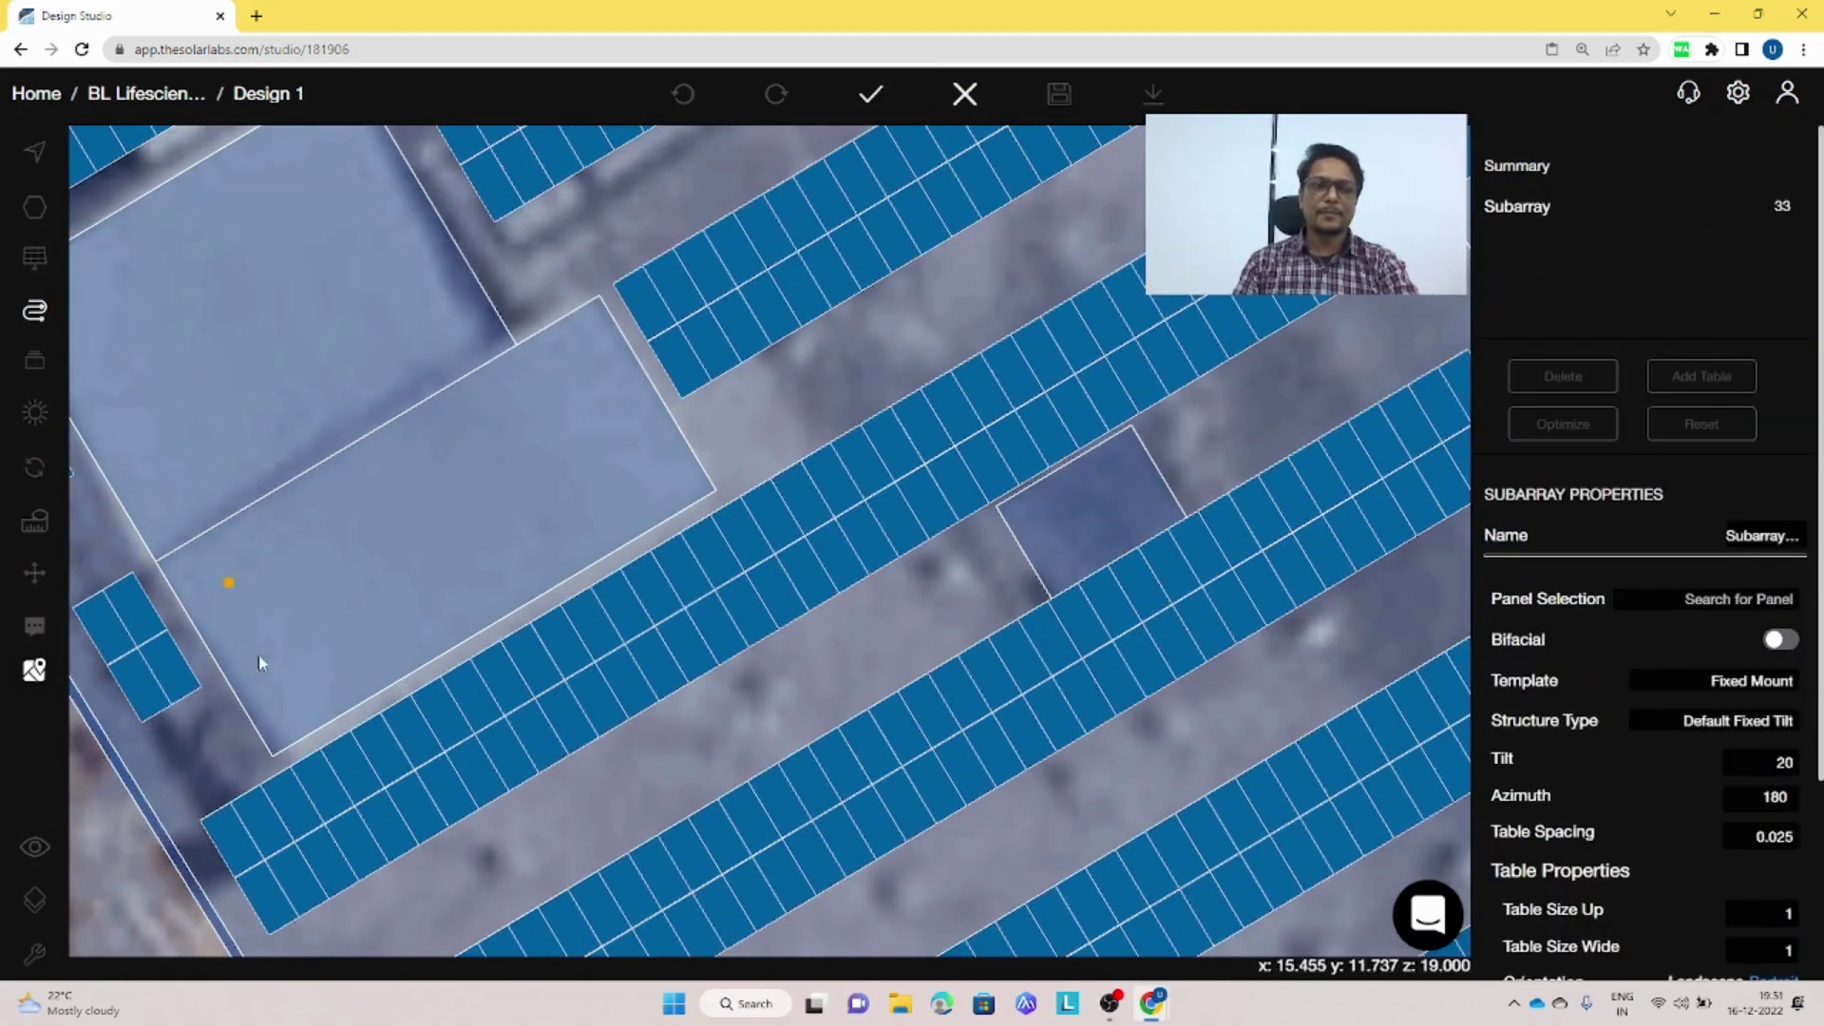
left_click(283, 729)
left_click(678, 490)
left_click(586, 337)
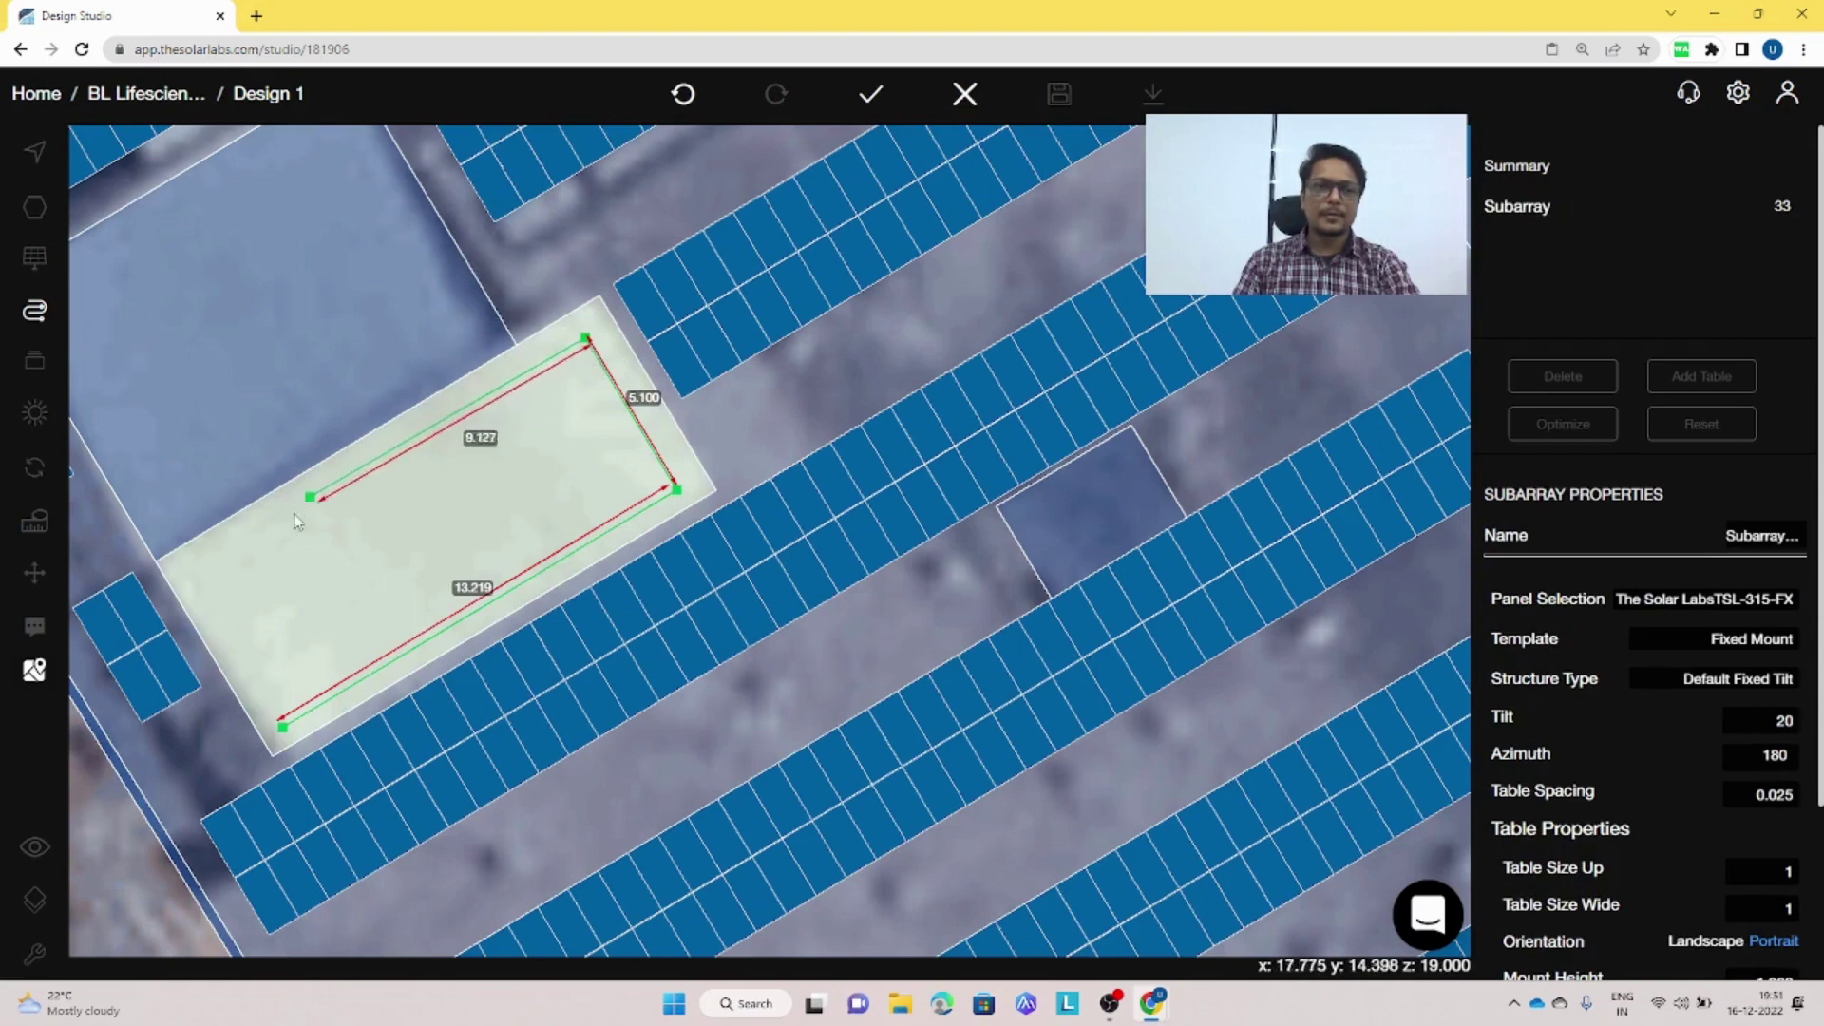
left_click(205, 568)
left_click(284, 728)
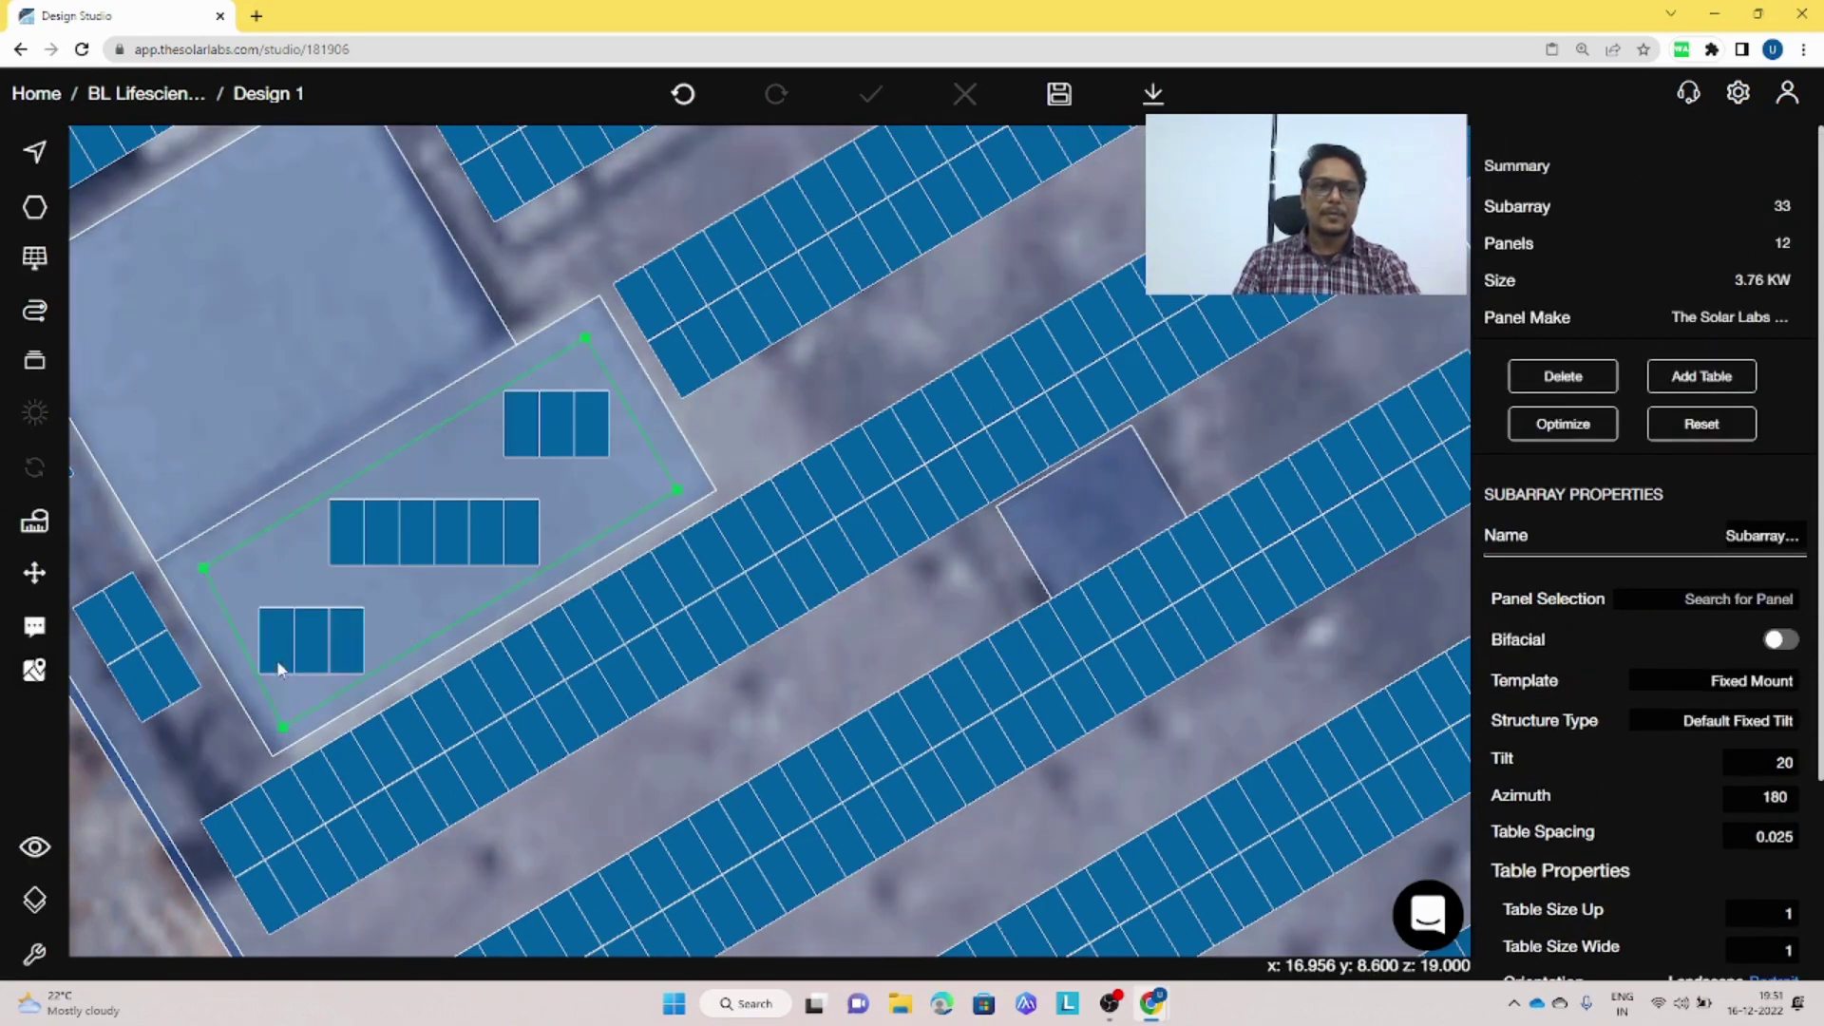
left_click_drag(204, 568, 191, 575)
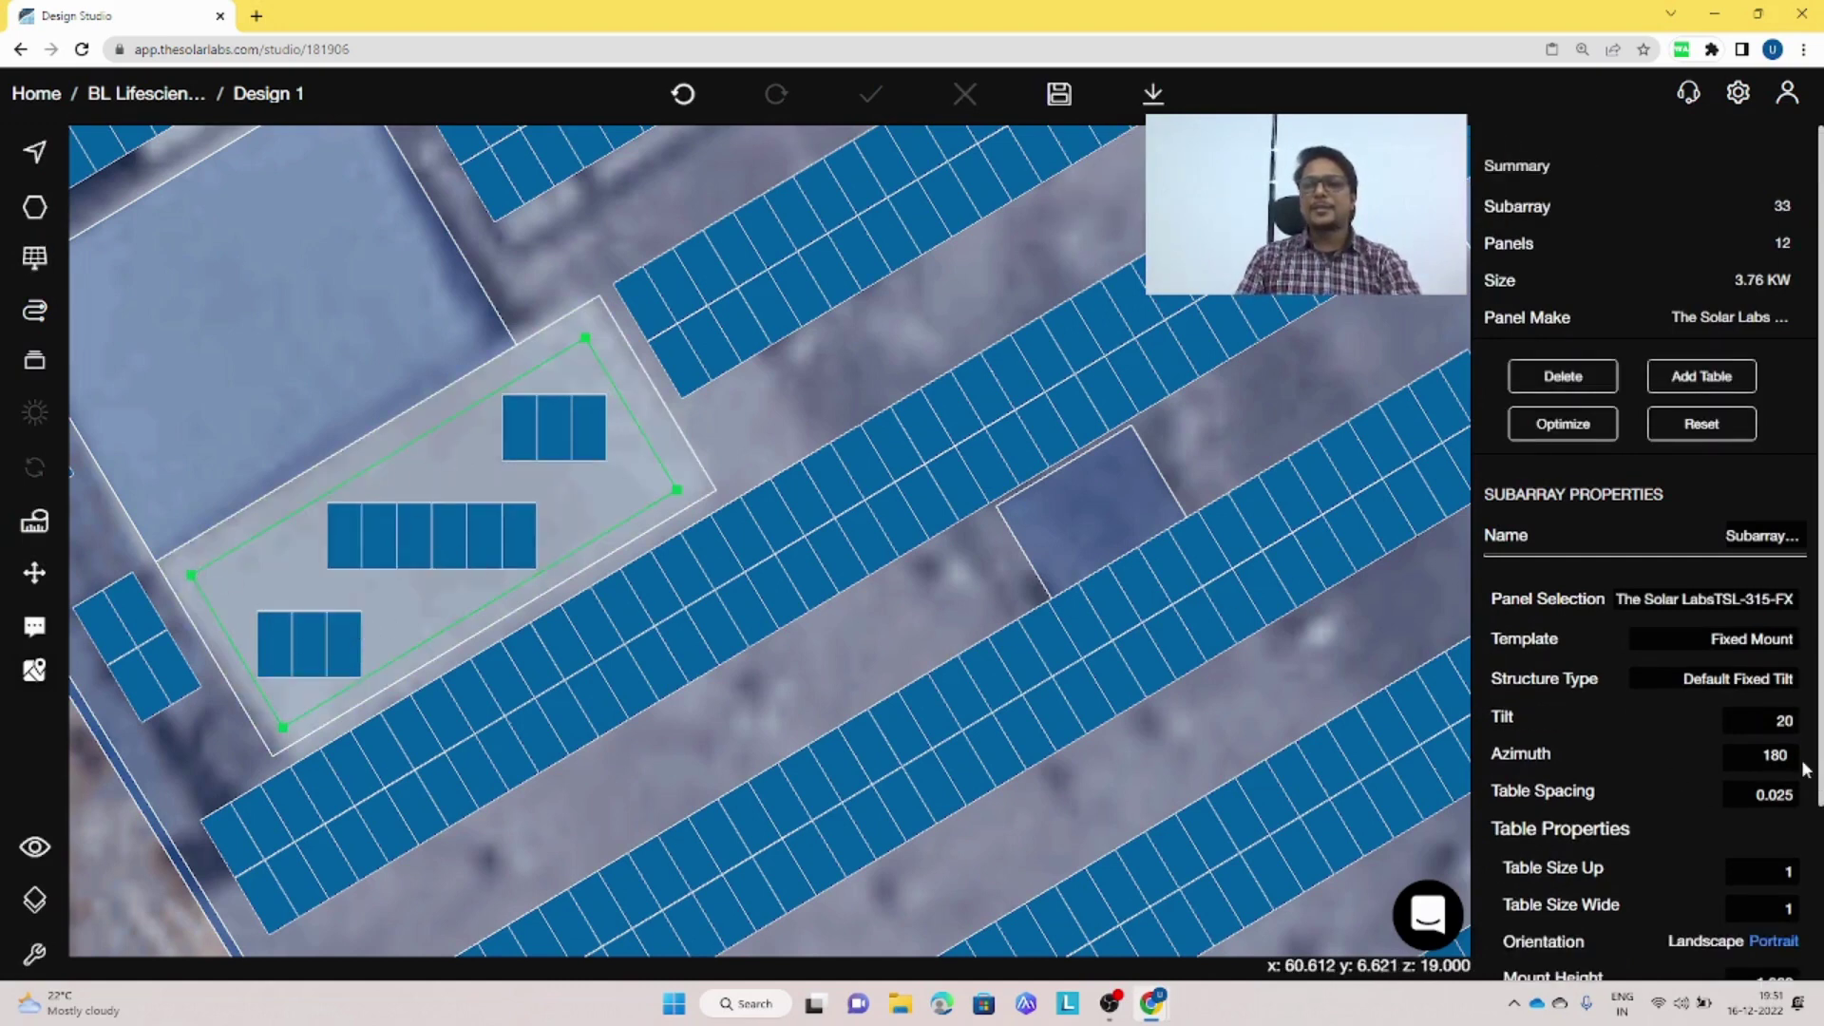
- Set the subarray's azimuth to 148.93 and extend its two upper corners out toward the structure's upper edge
left_click(1783, 765)
left_click(1777, 608)
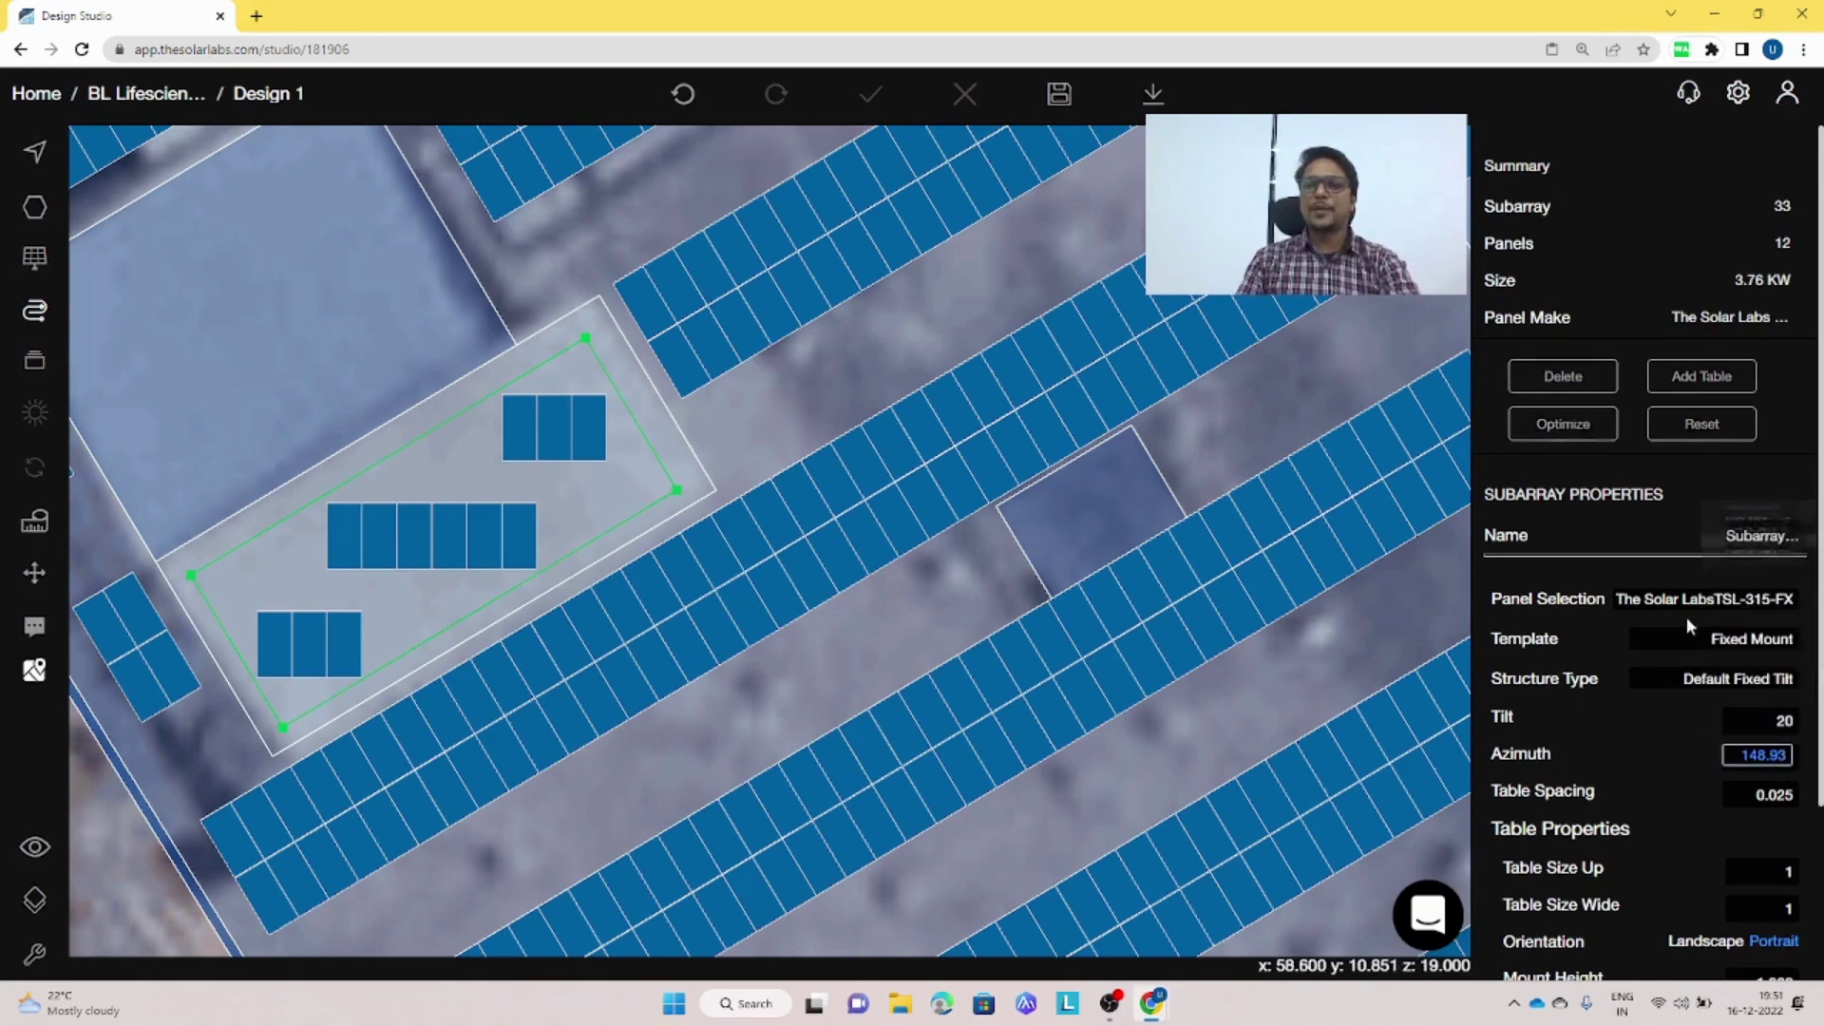
scroll(1654, 828, "down", 2)
left_click(1602, 955)
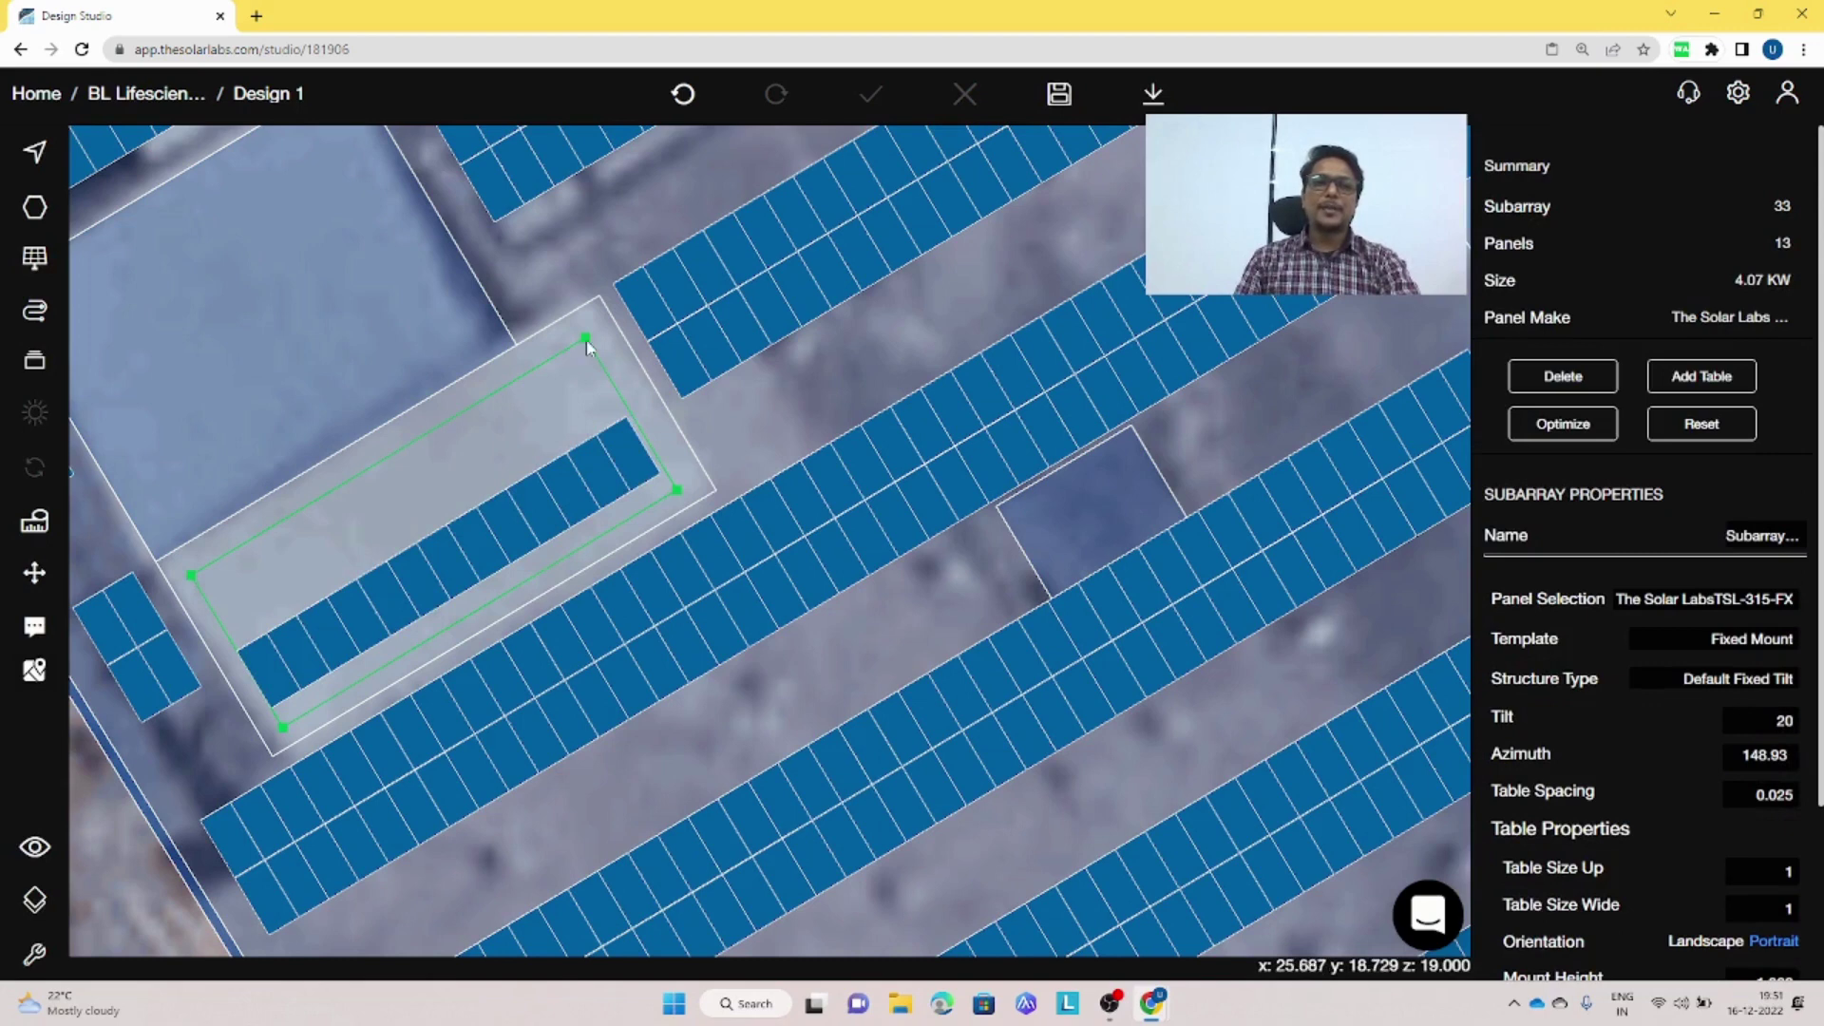
left_click_drag(586, 338, 568, 314)
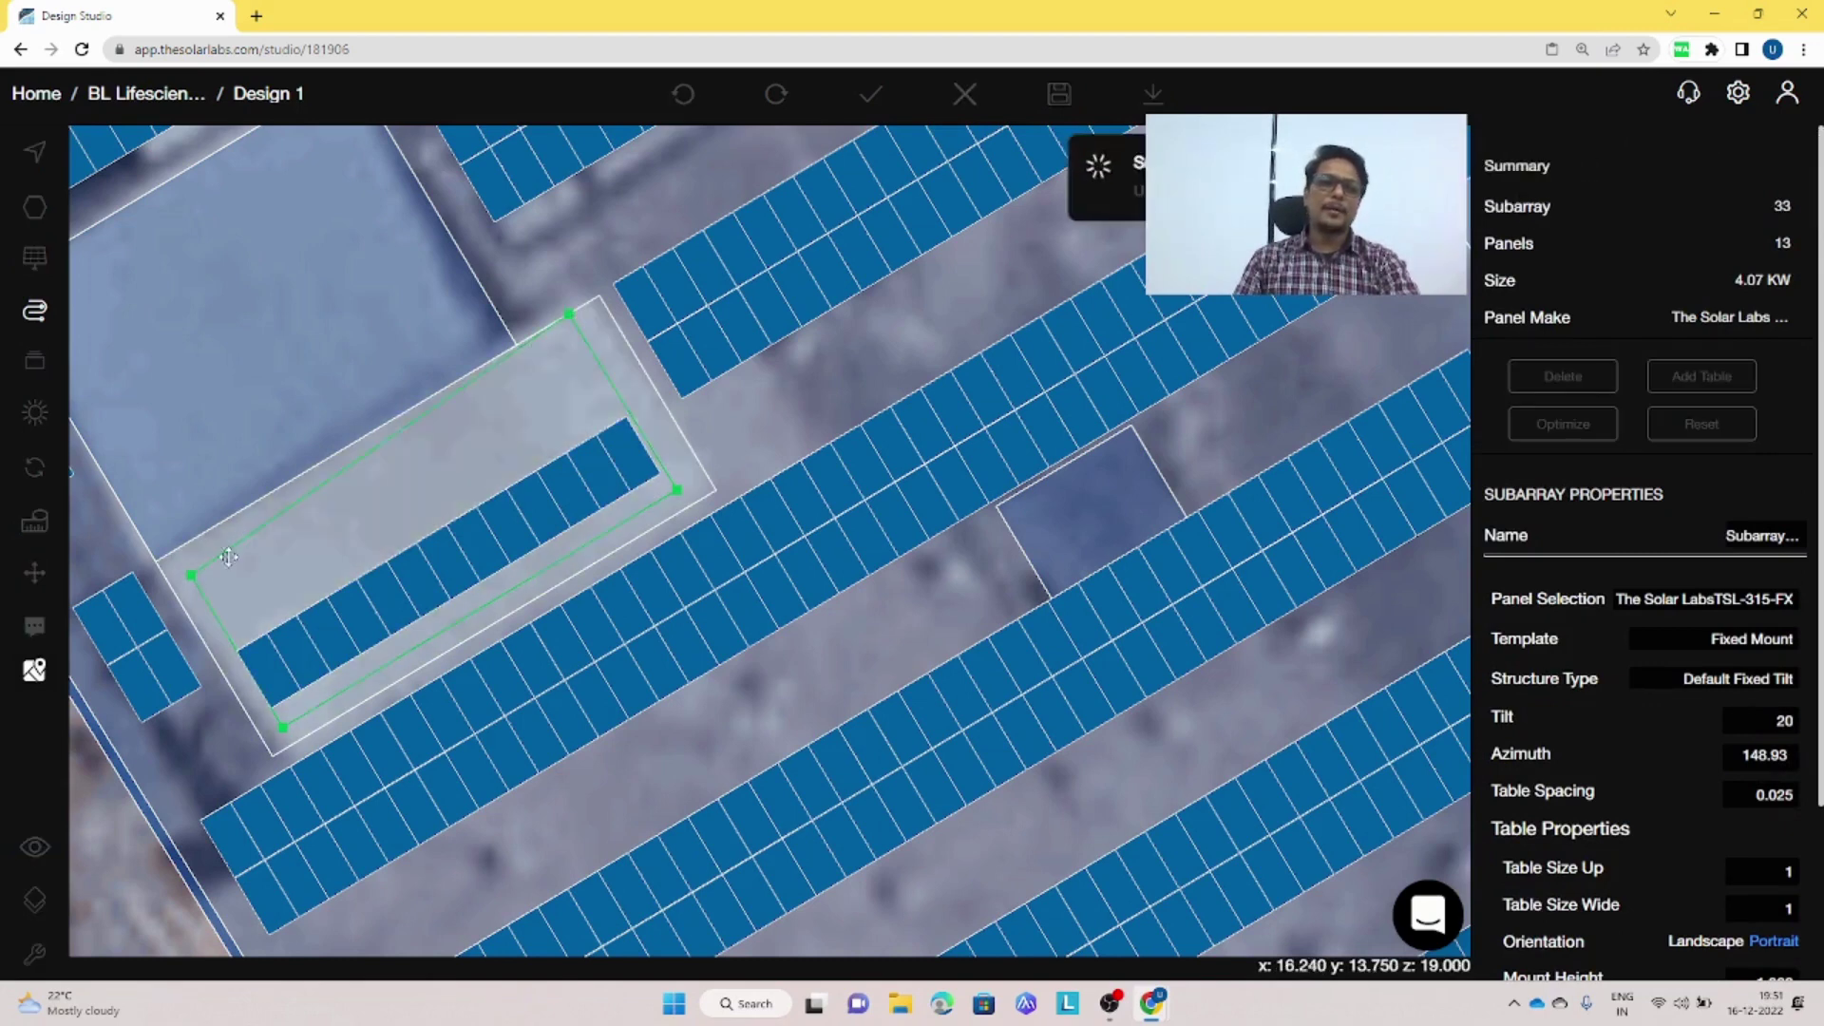
left_click_drag(192, 574, 178, 547)
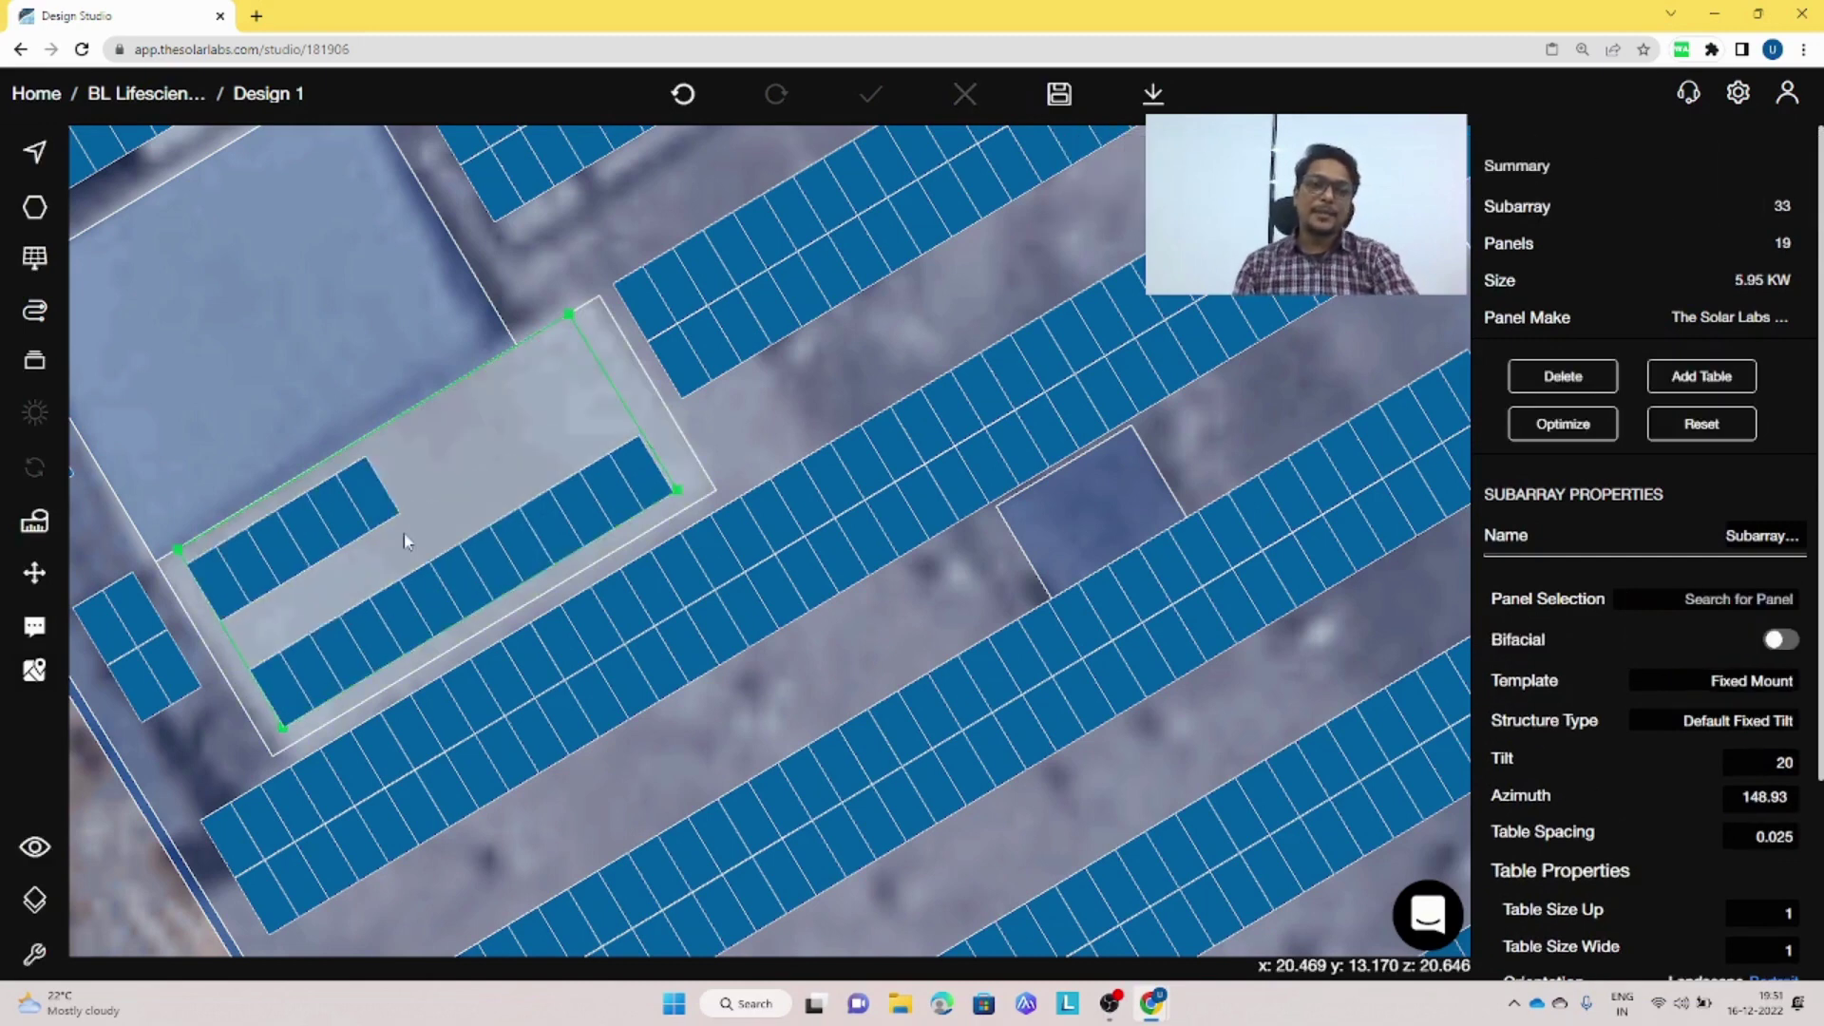
- Search the panel library for Vikram modules with a minimum size of 450 W and browse the listed models
left_click(1696, 604)
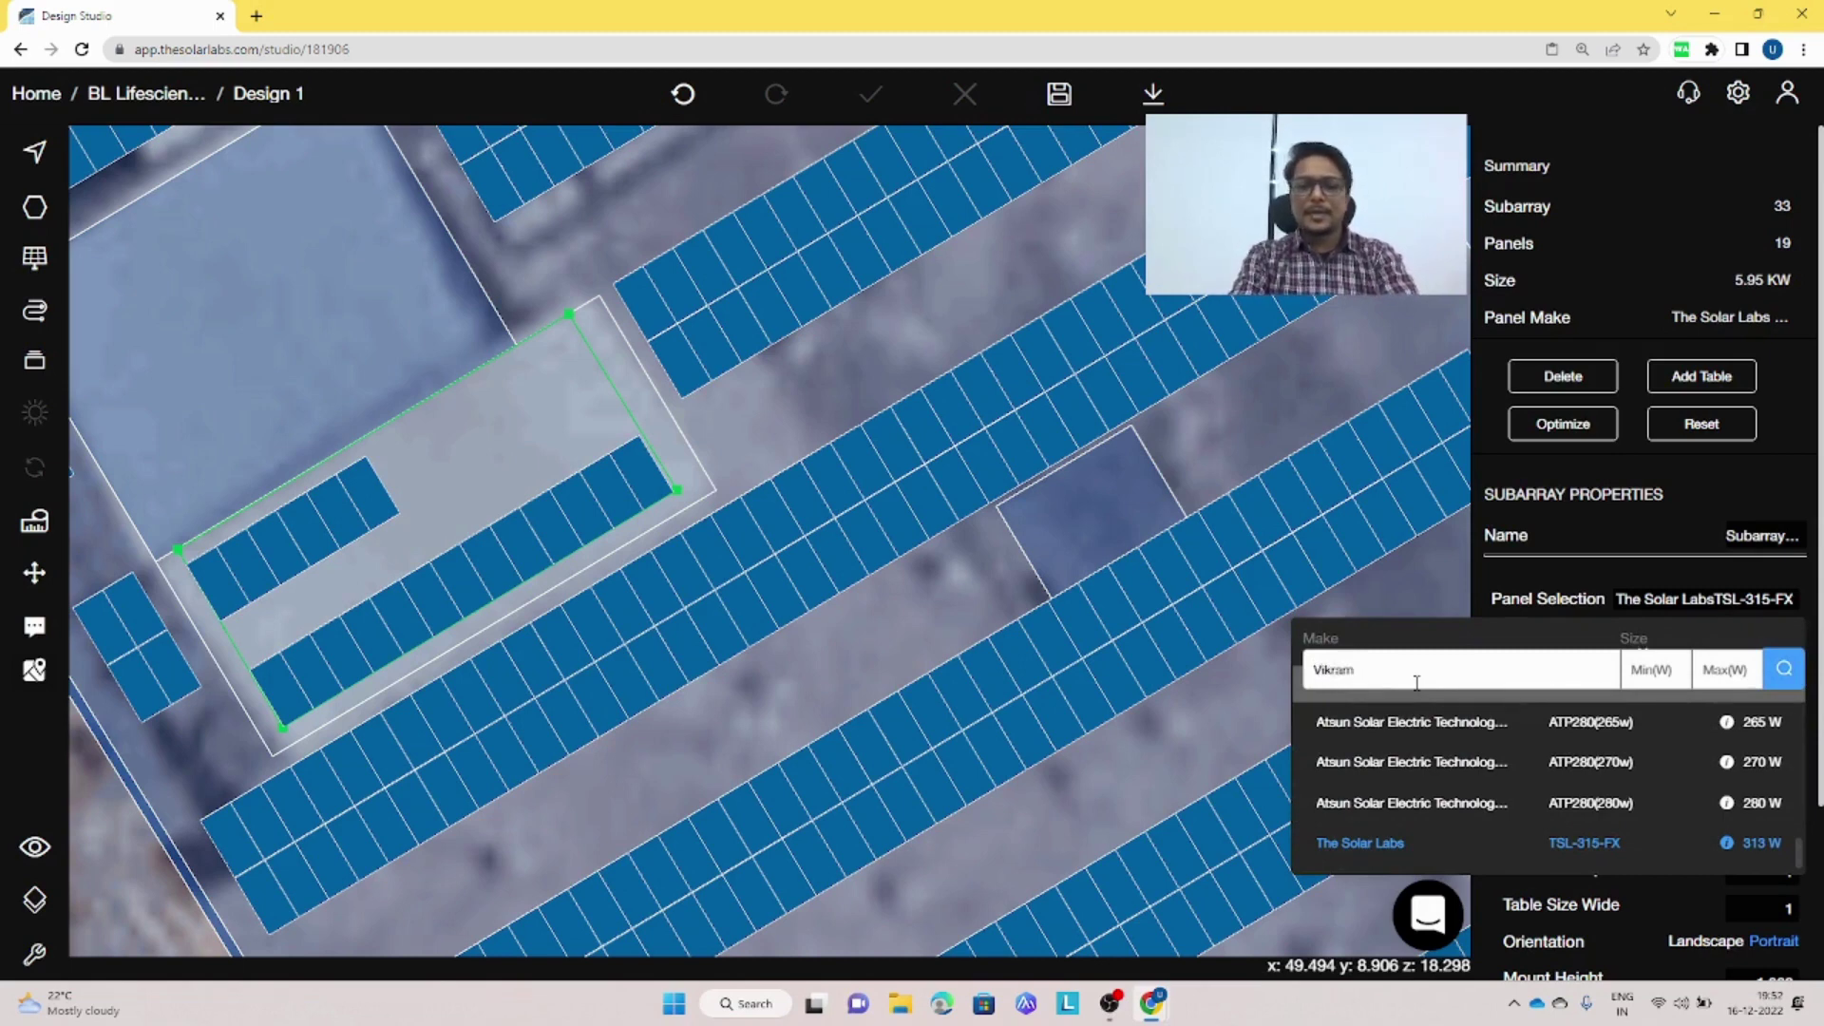
left_click(1773, 673)
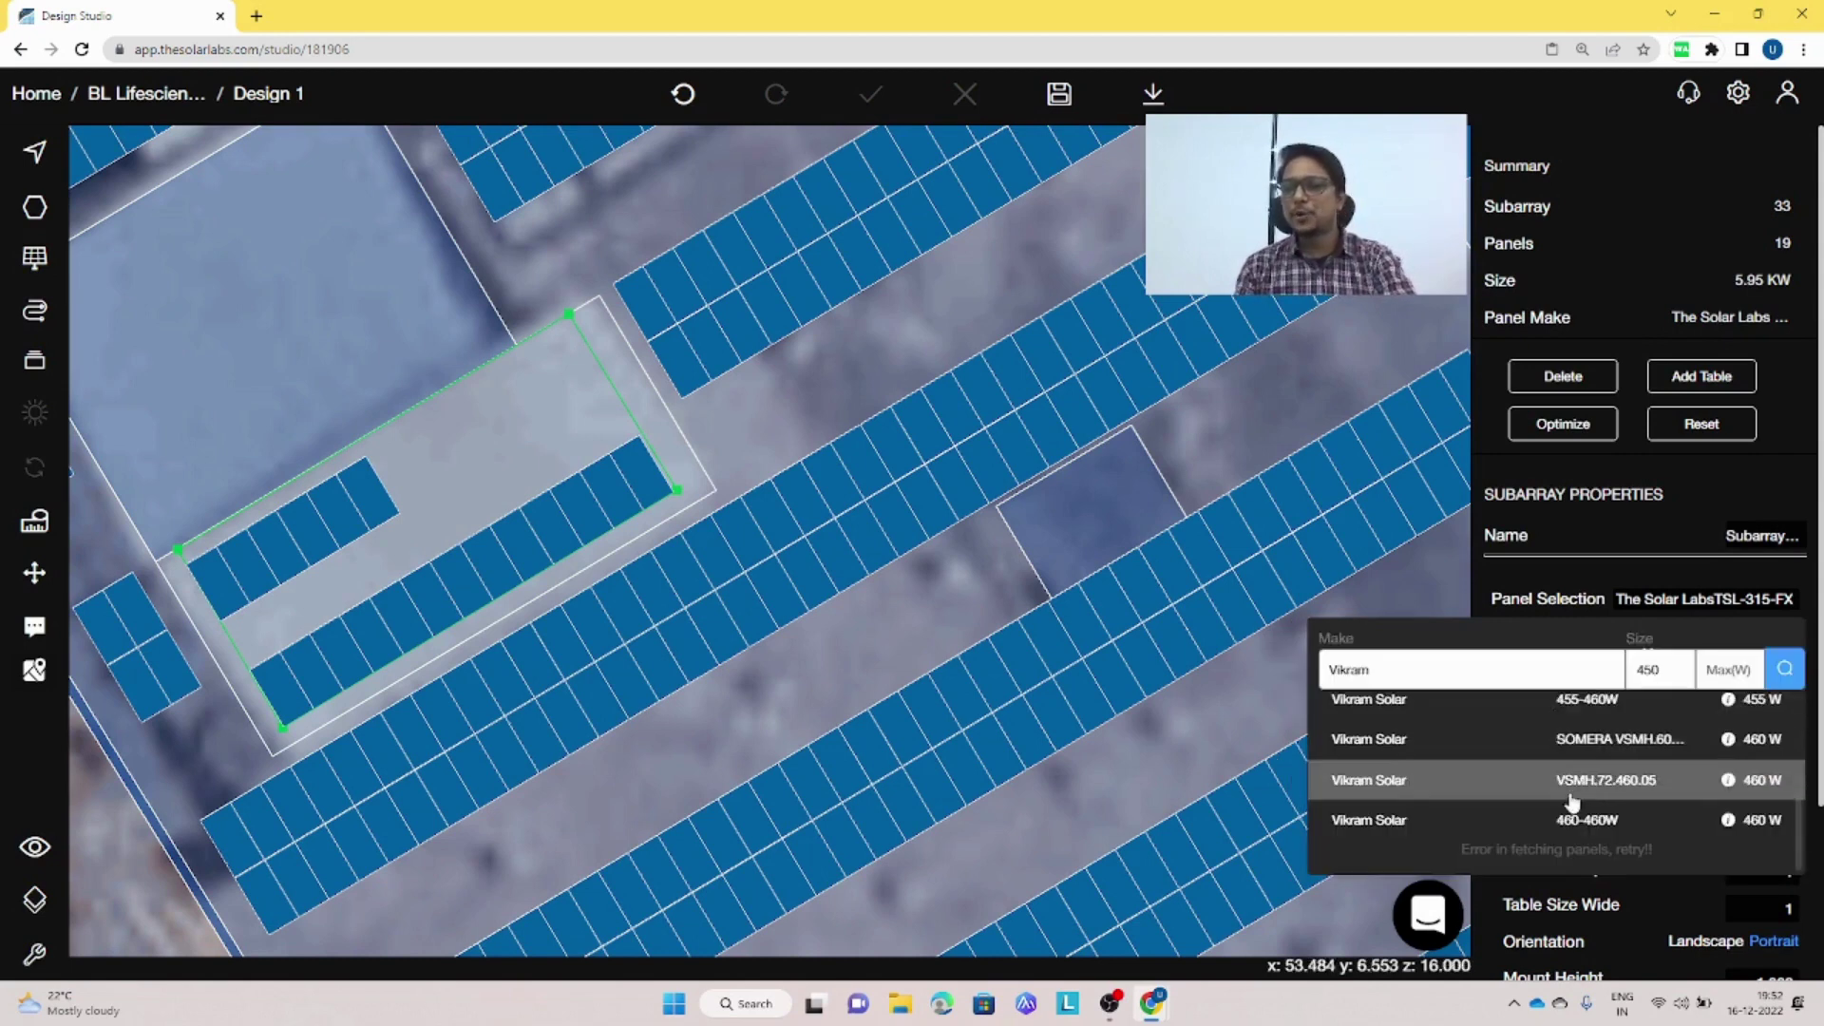
scroll(1670, 739, "up", 3)
mouse_move(1767, 757)
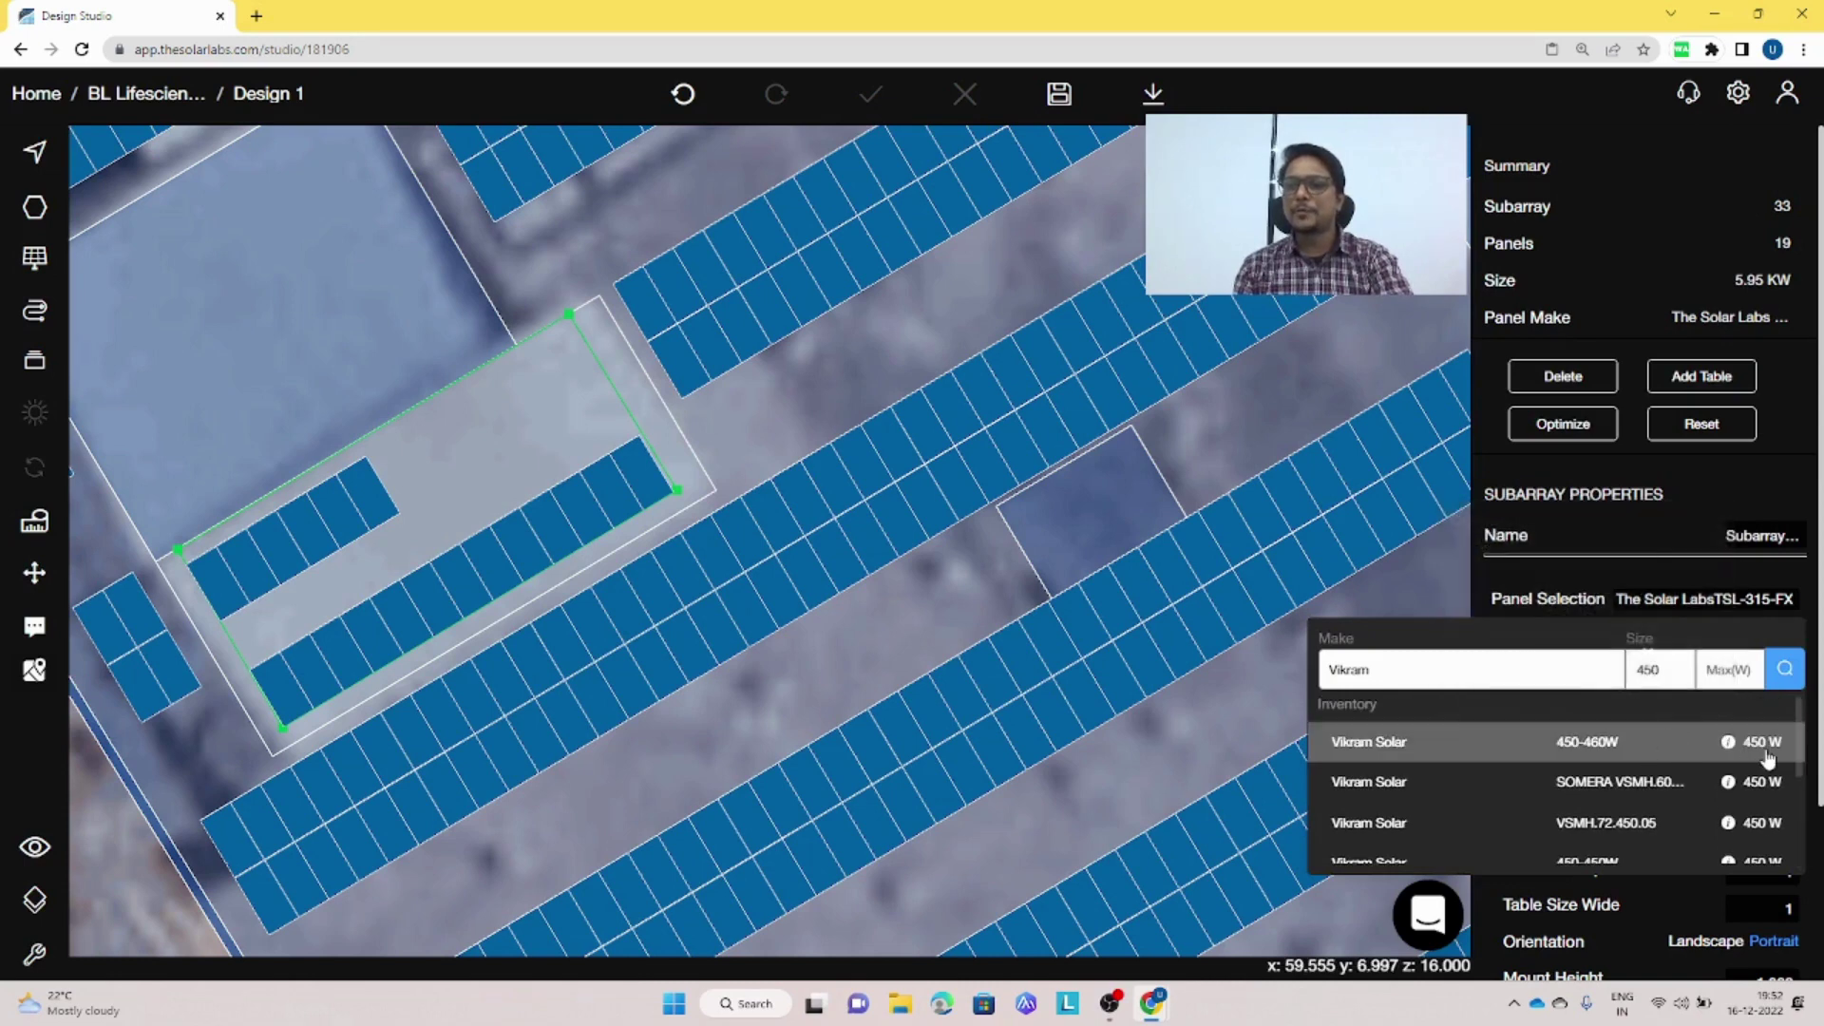
scroll(1758, 760, "down", 5)
mouse_move(1727, 779)
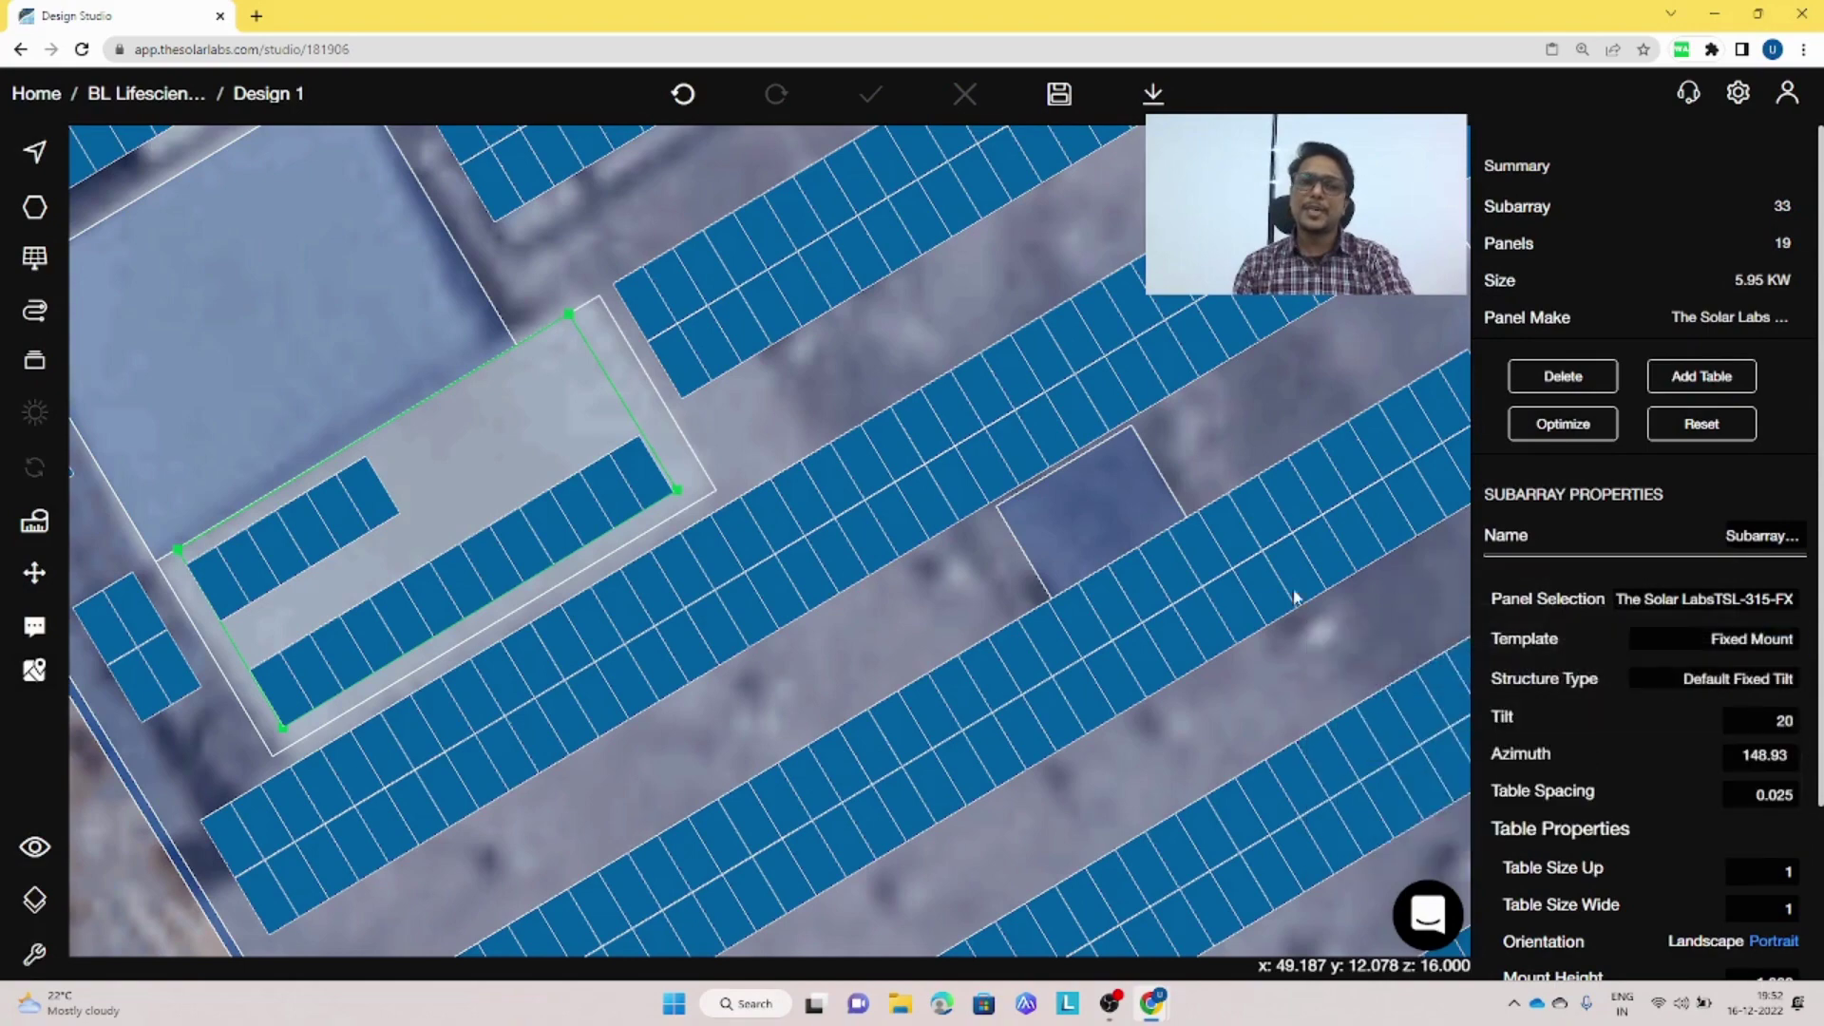
- Save the design with the new subarray and deselect it
scroll(929, 680, "down", 5)
scroll(933, 679, "down", 2)
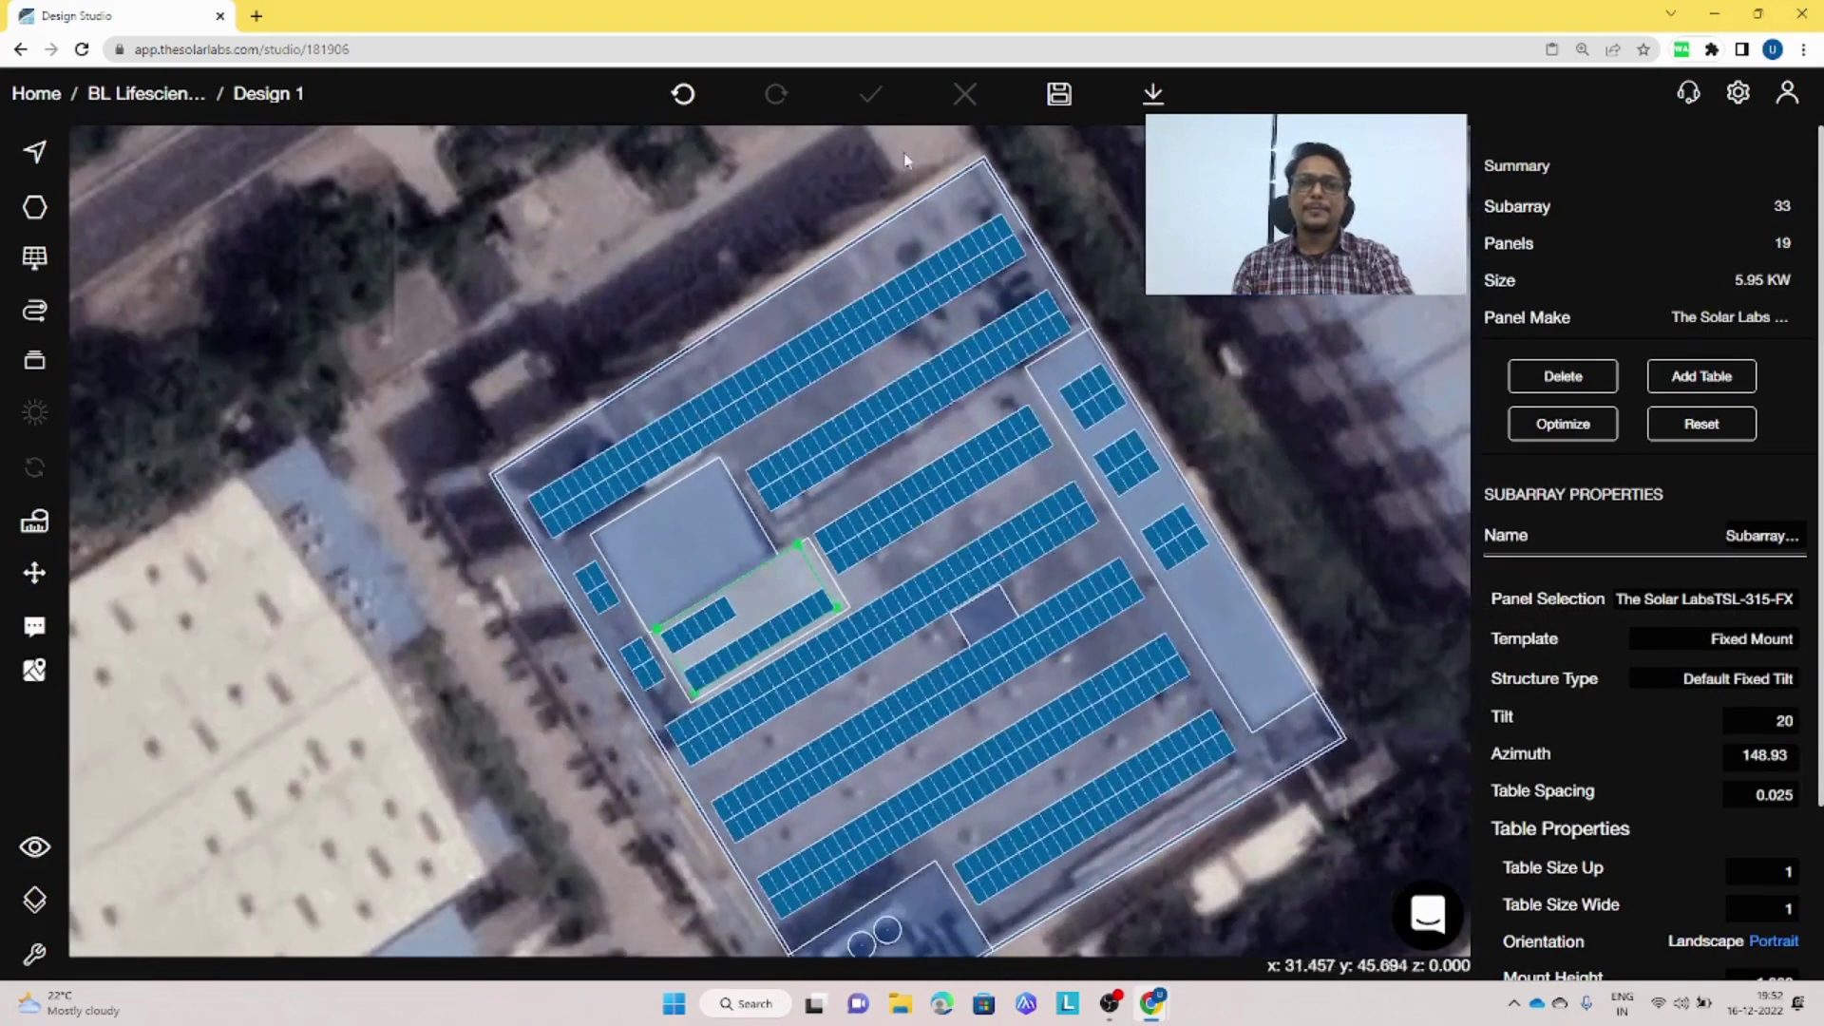
left_click(1059, 93)
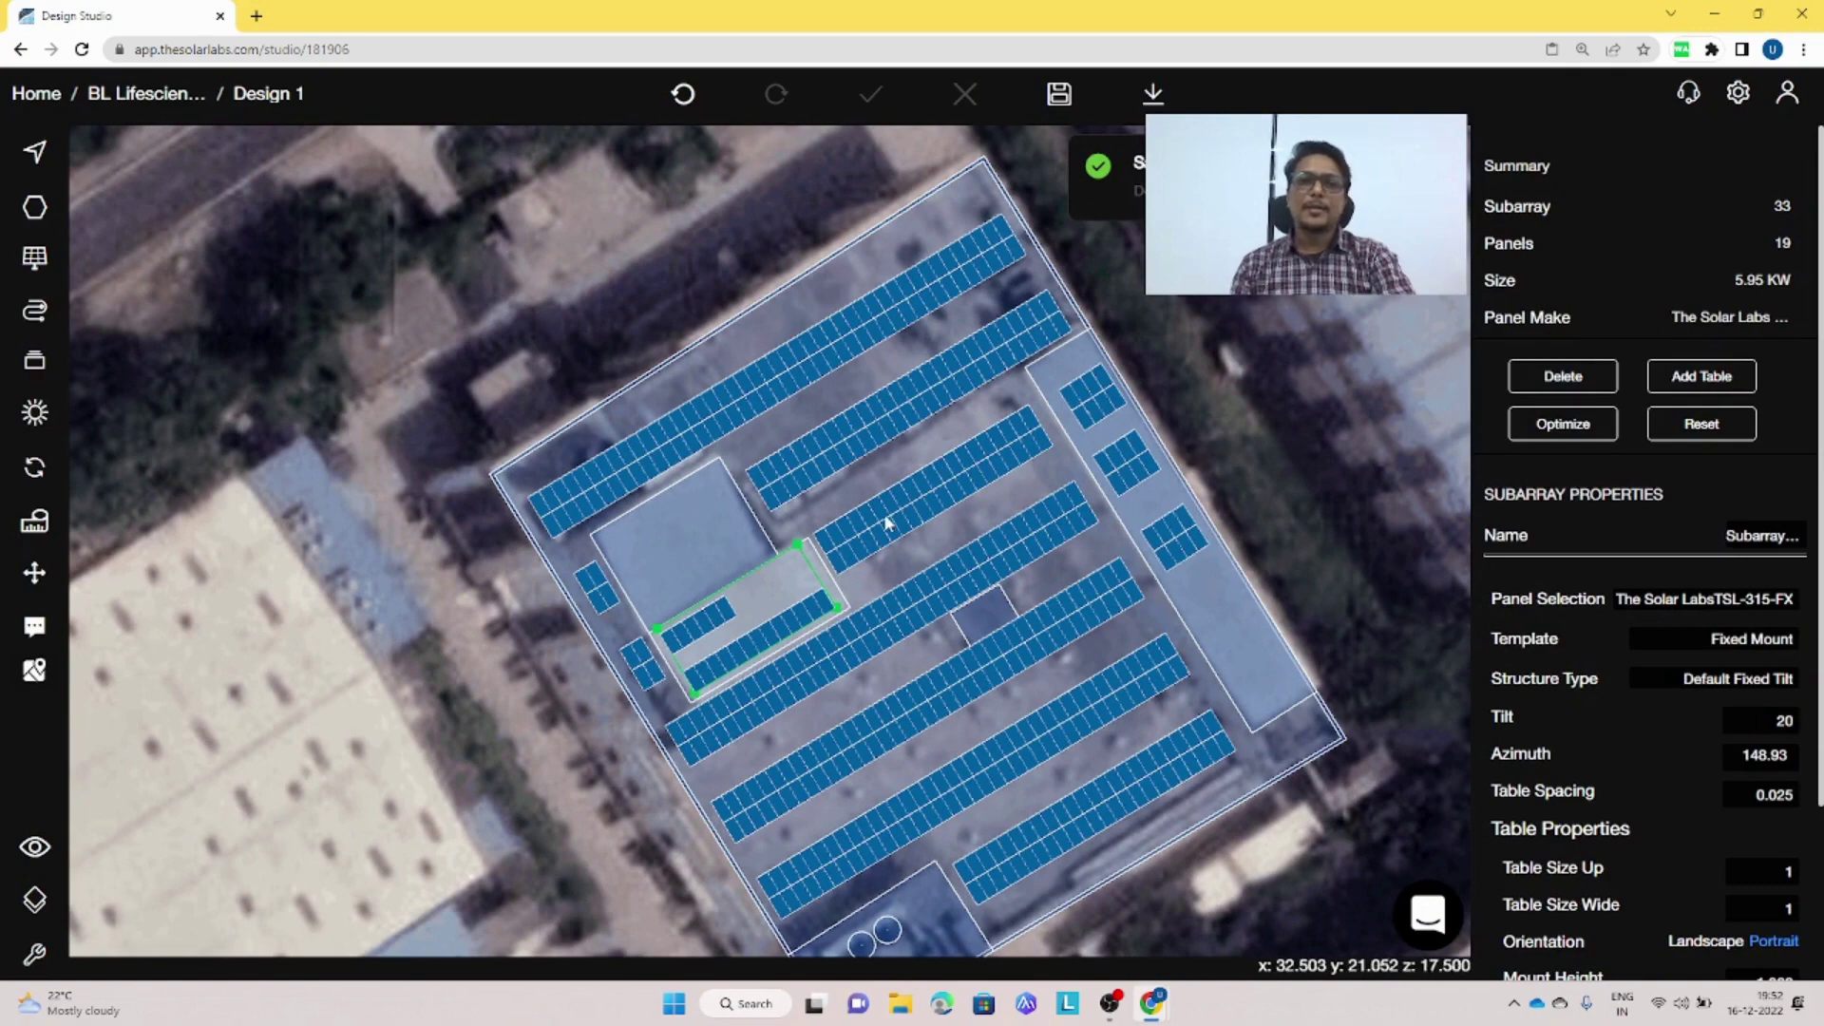
scroll(859, 510, "down", 3)
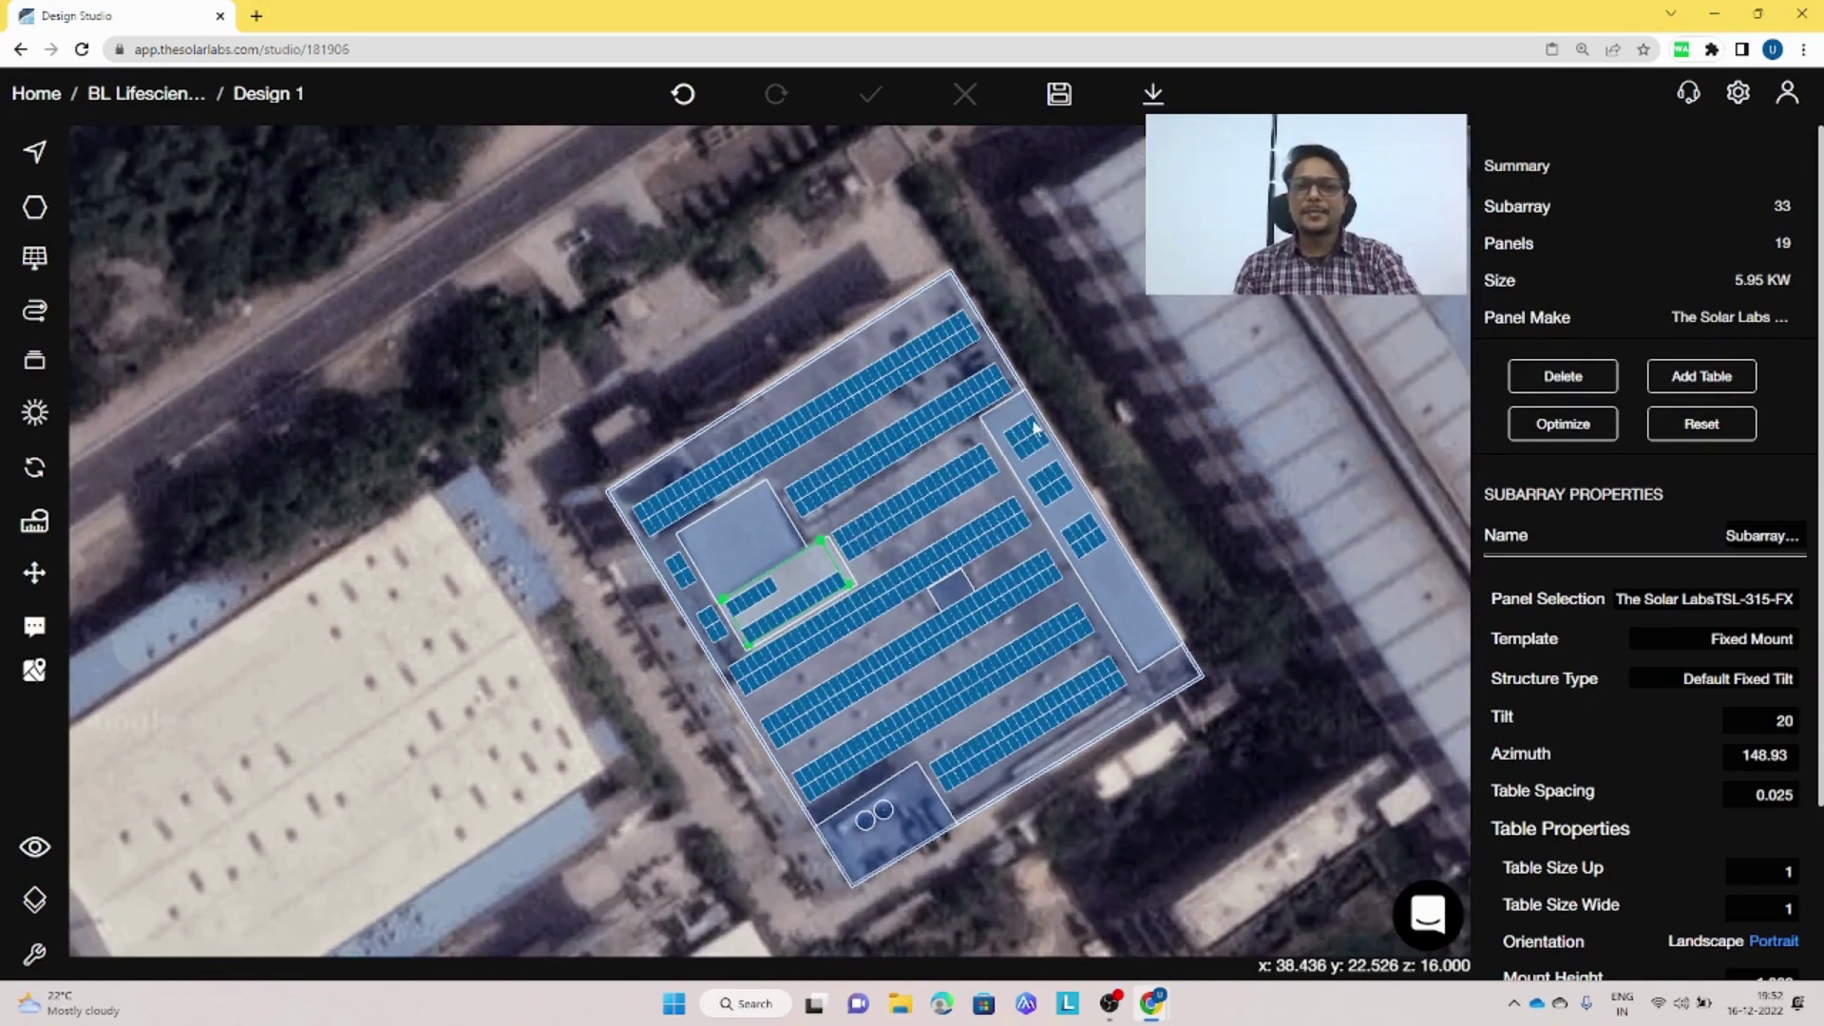
left_click(1116, 359)
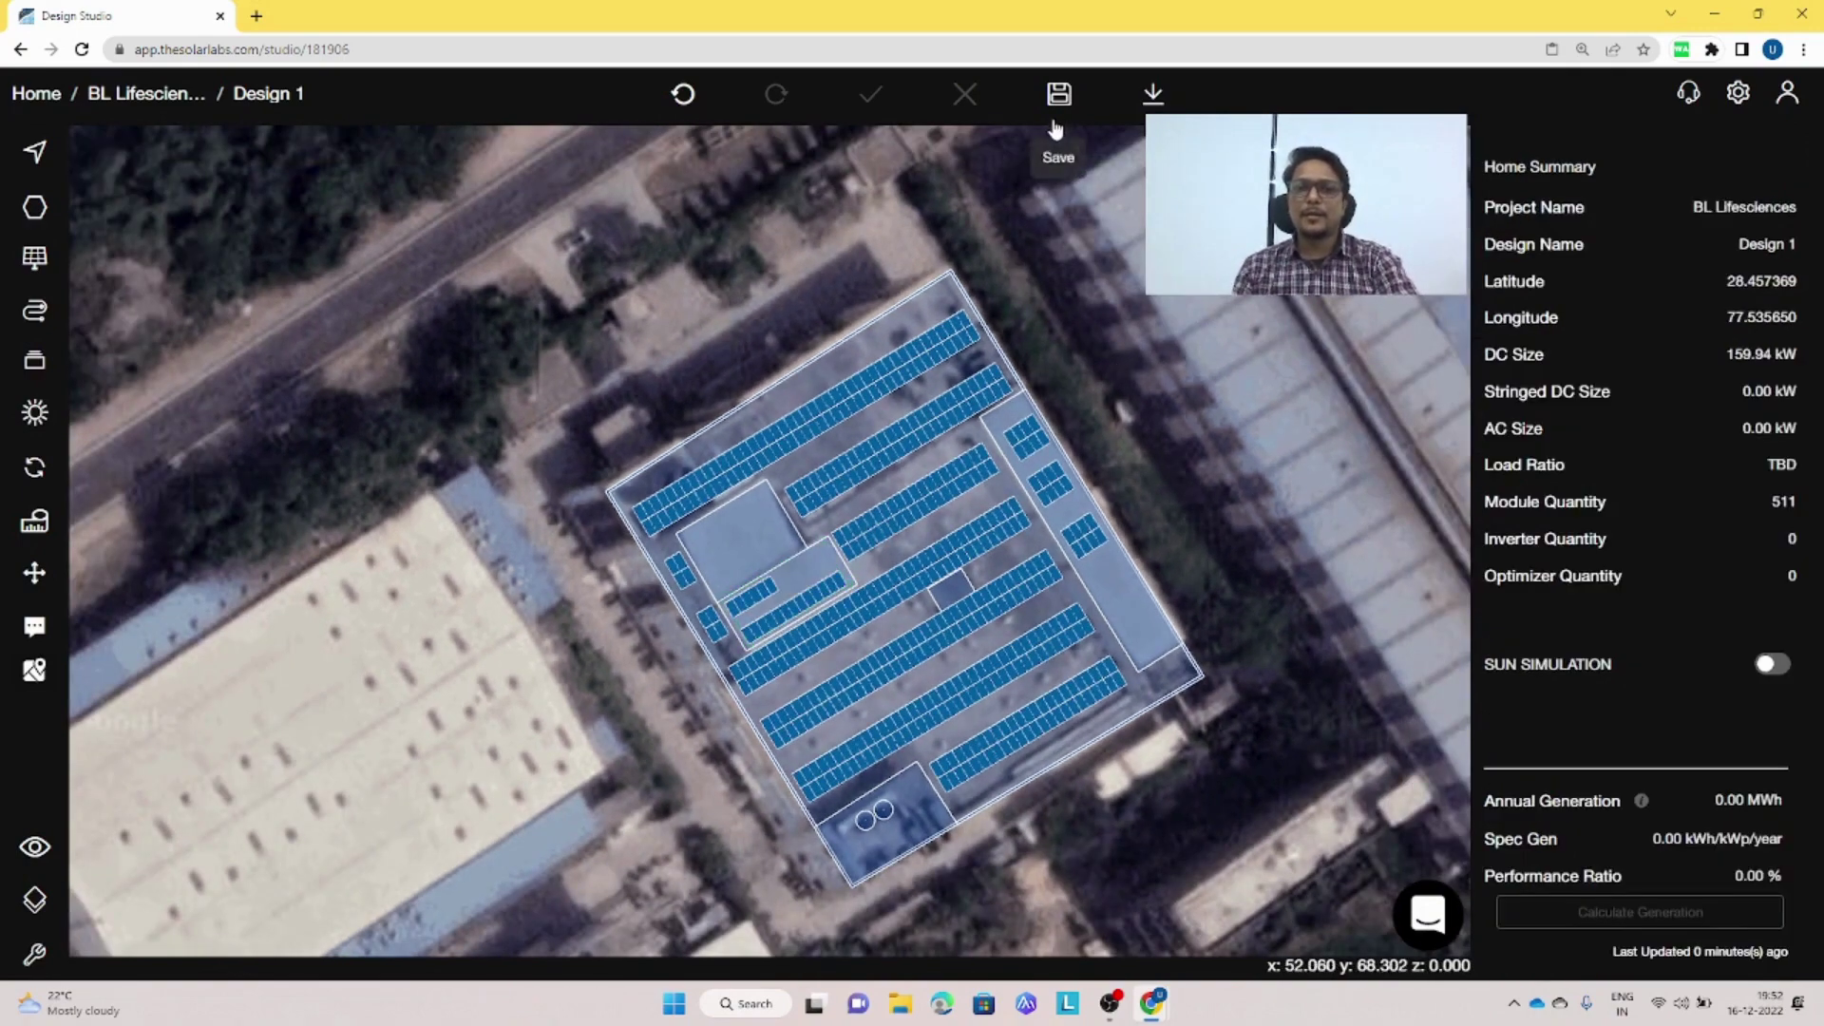
- Turn on the sun simulation and set its date to 25/6 and its time to 16:32
left_click_drag(471, 625, 563, 526)
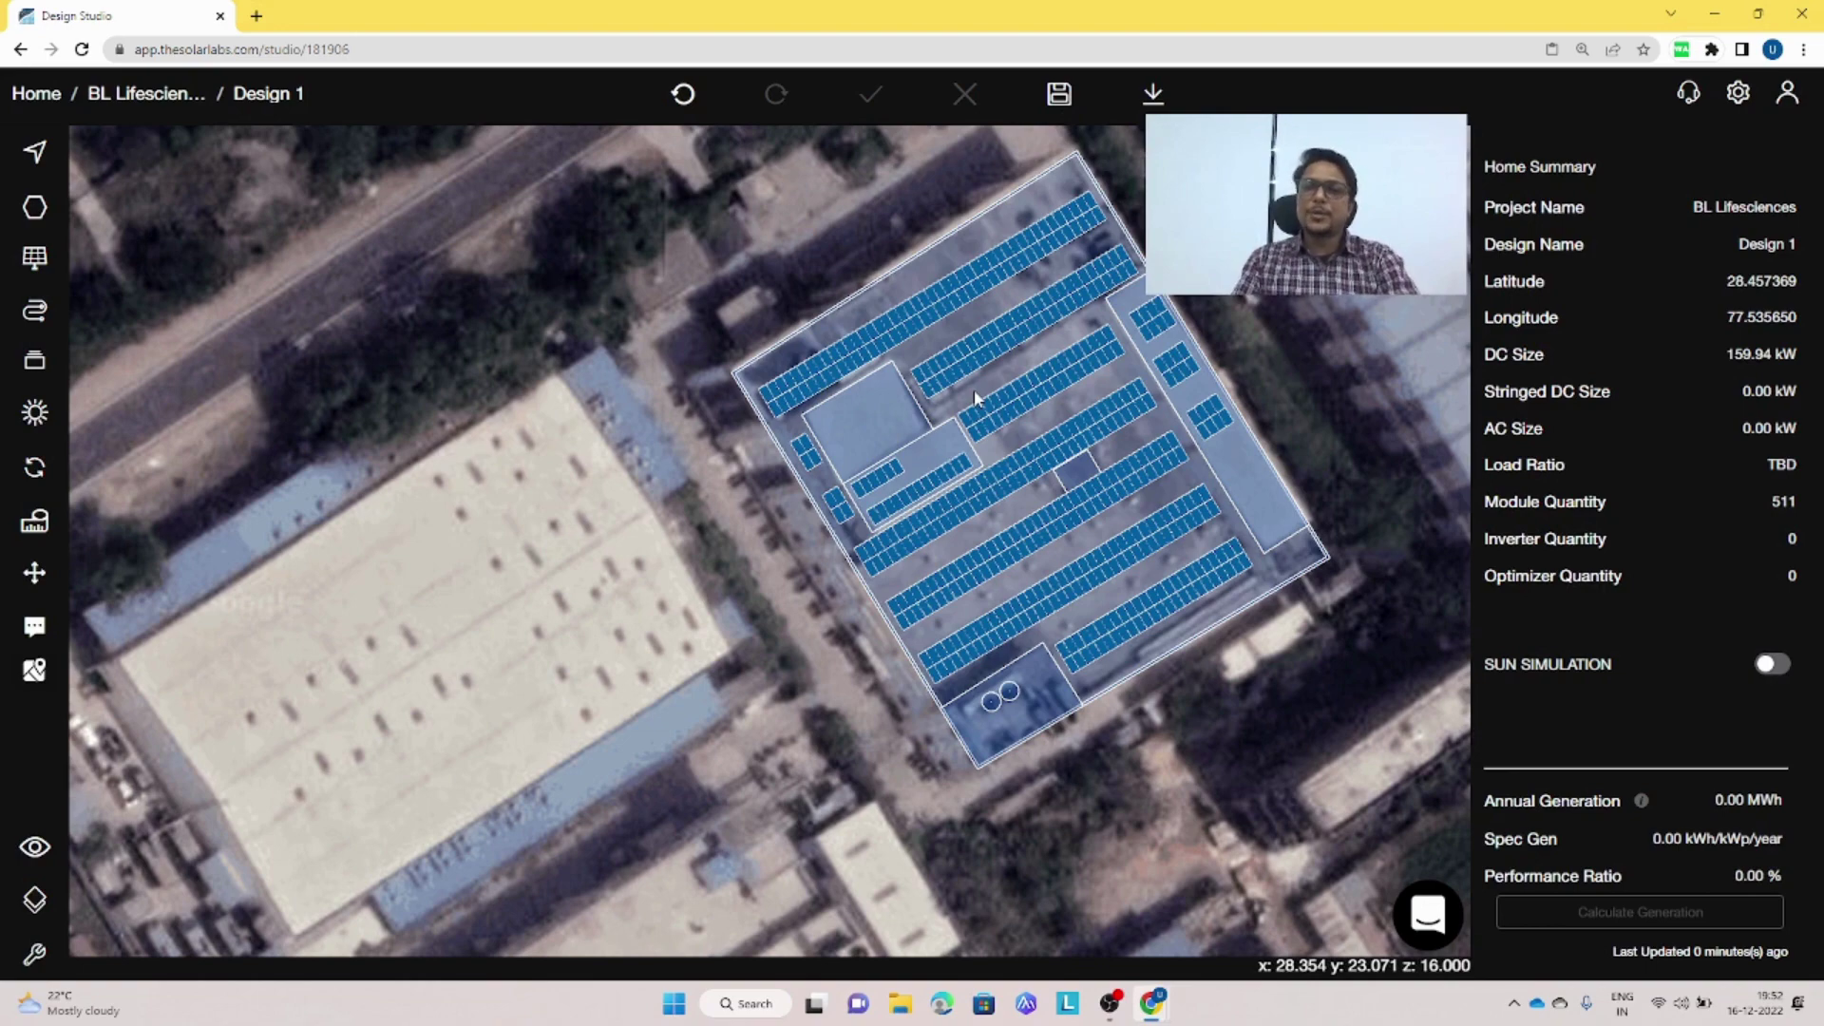
left_click(1782, 672)
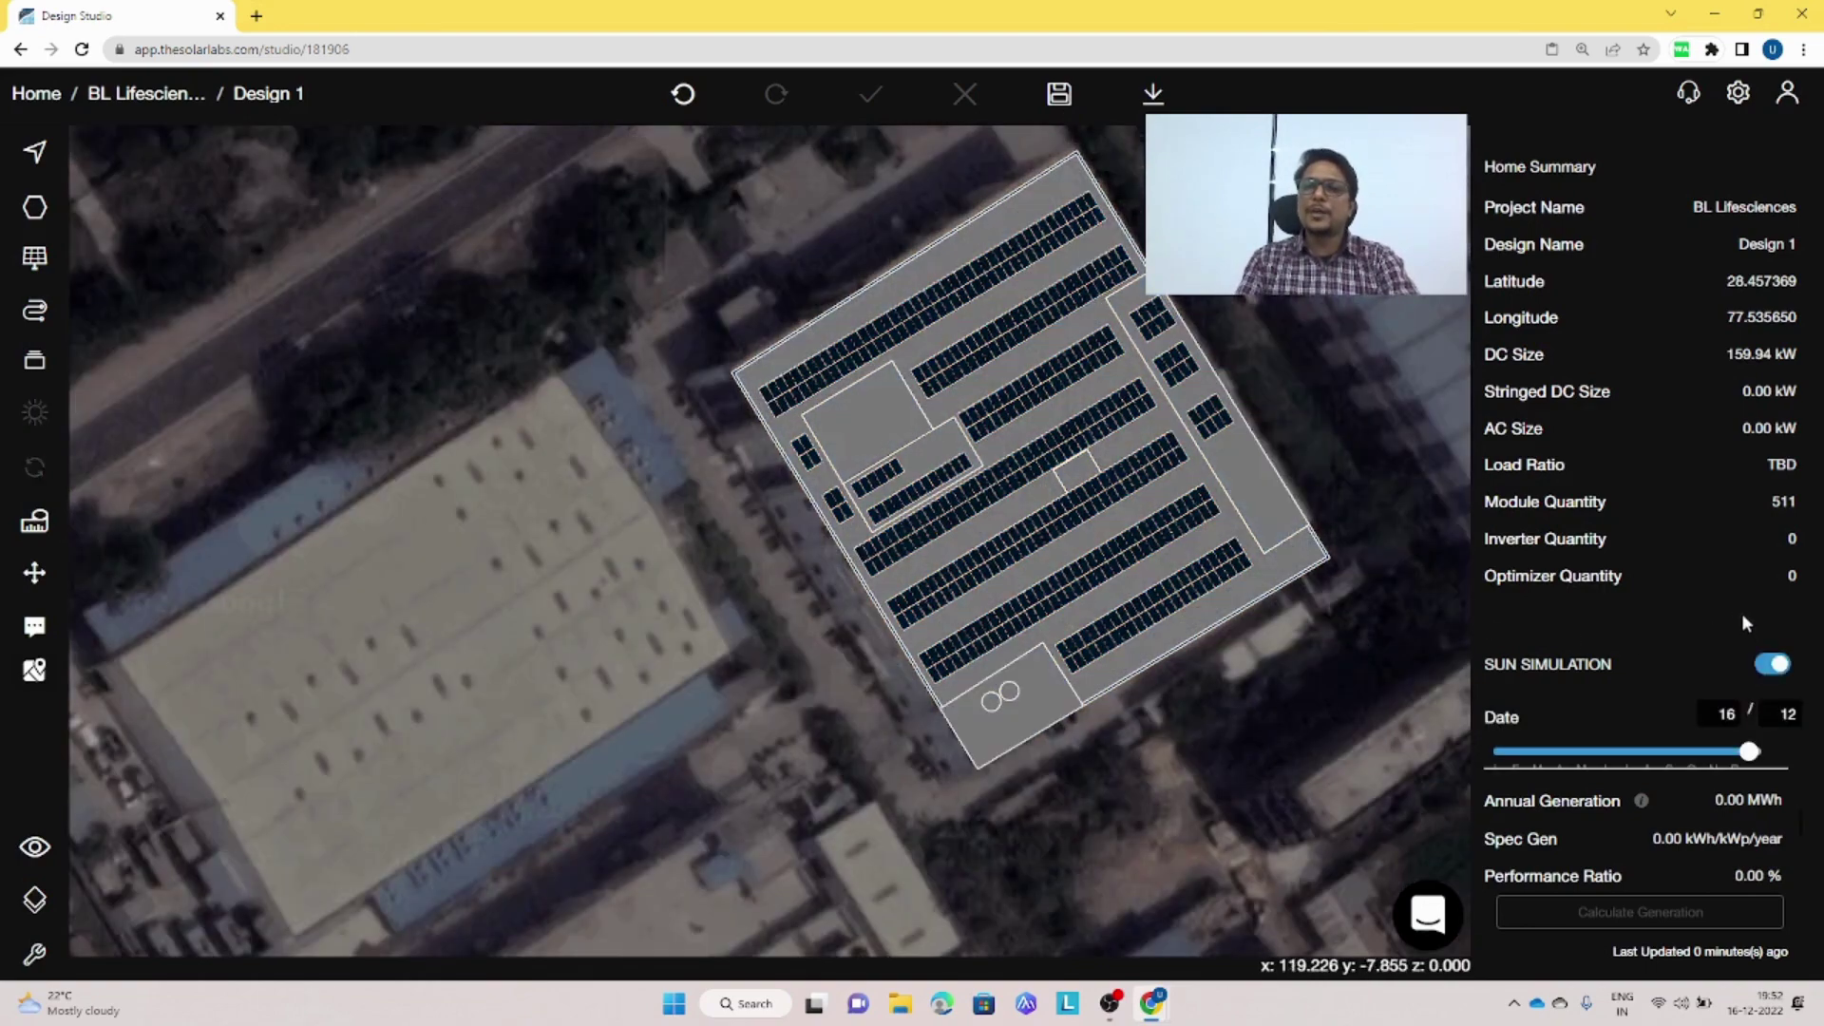
scroll(1725, 598, "down", 3)
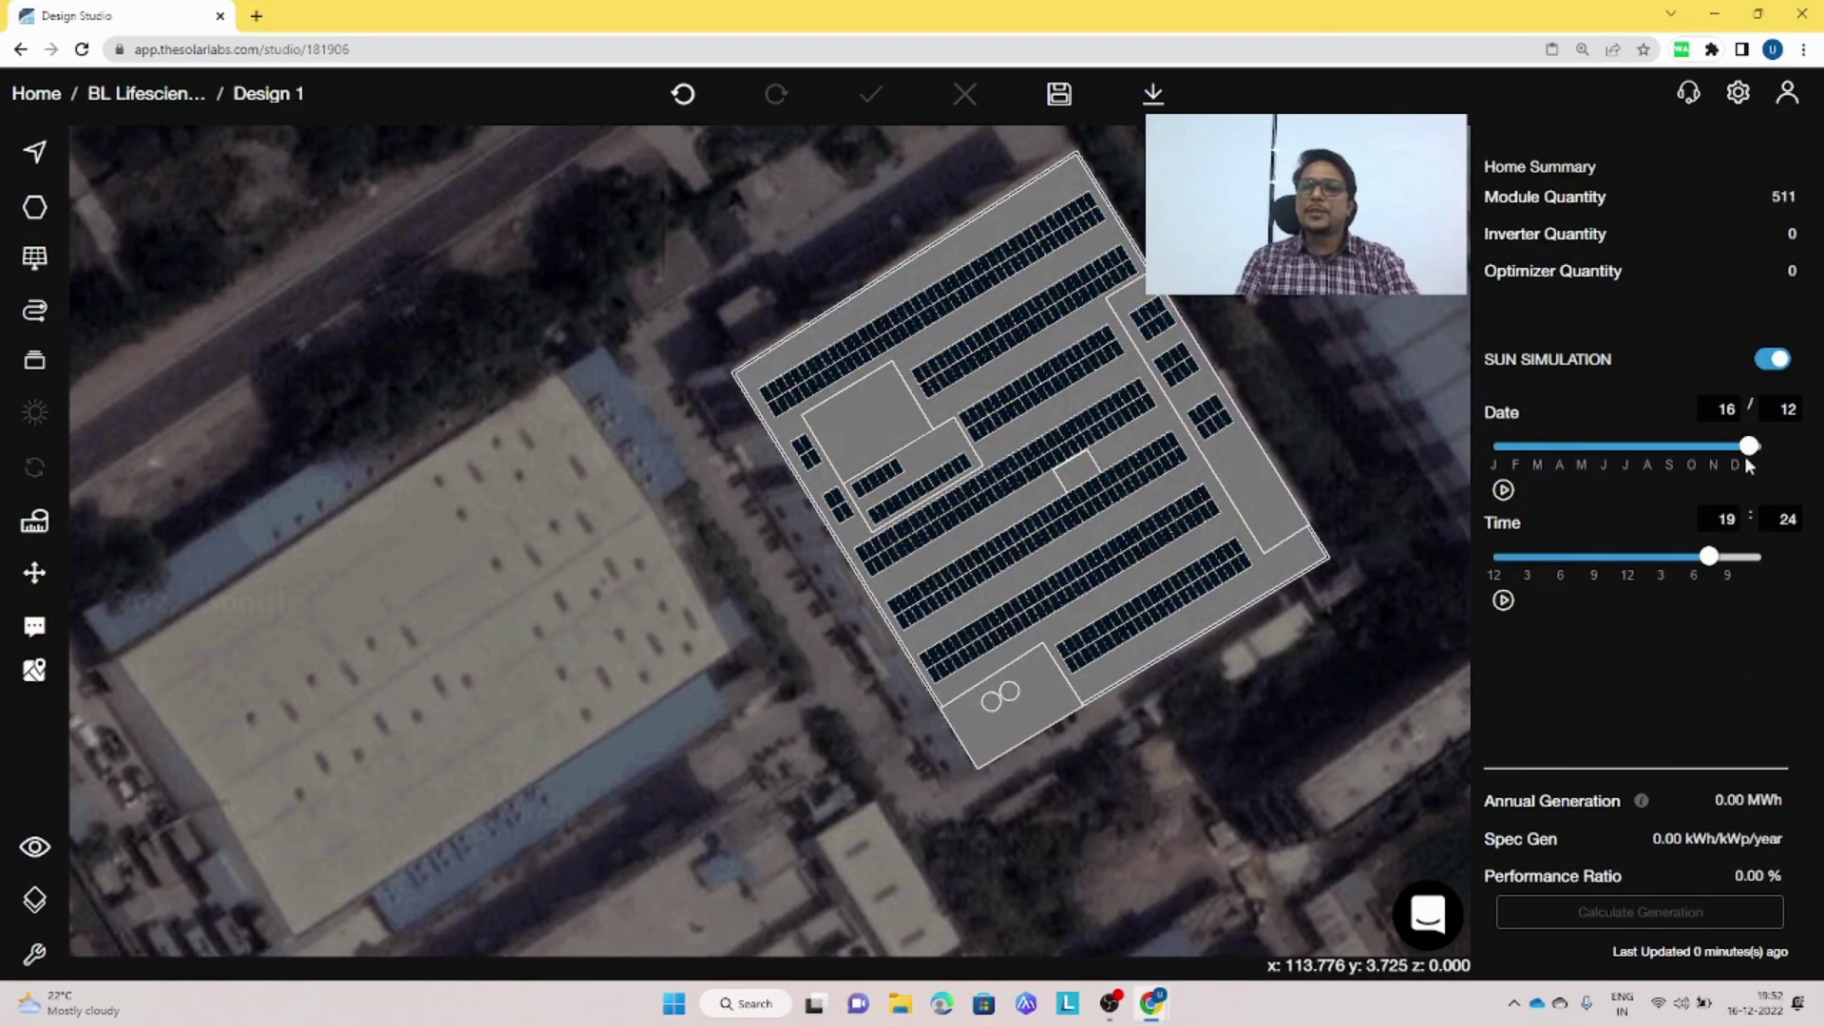
left_click_drag(1747, 458, 1531, 463)
left_click(1627, 447)
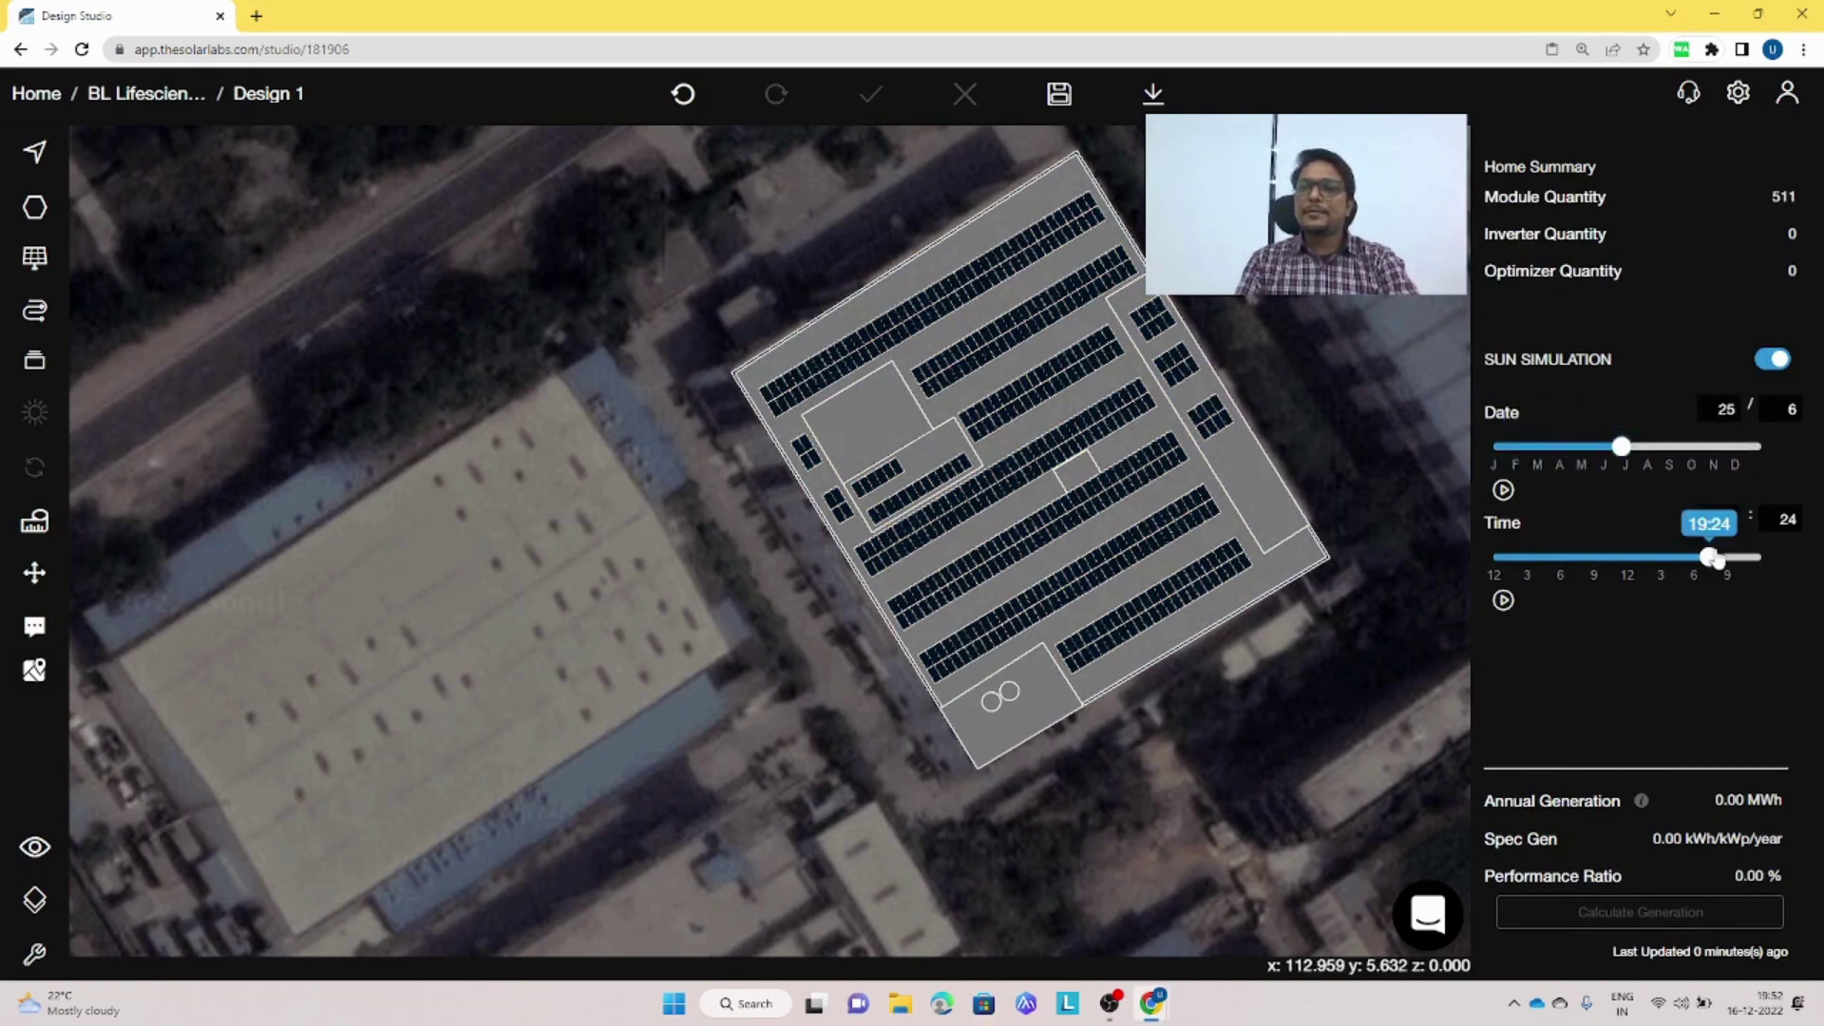
mouse_move(1662, 569)
left_mouse_down()
mouse_move(1524, 561)
mouse_move(1681, 573)
left_mouse_up()
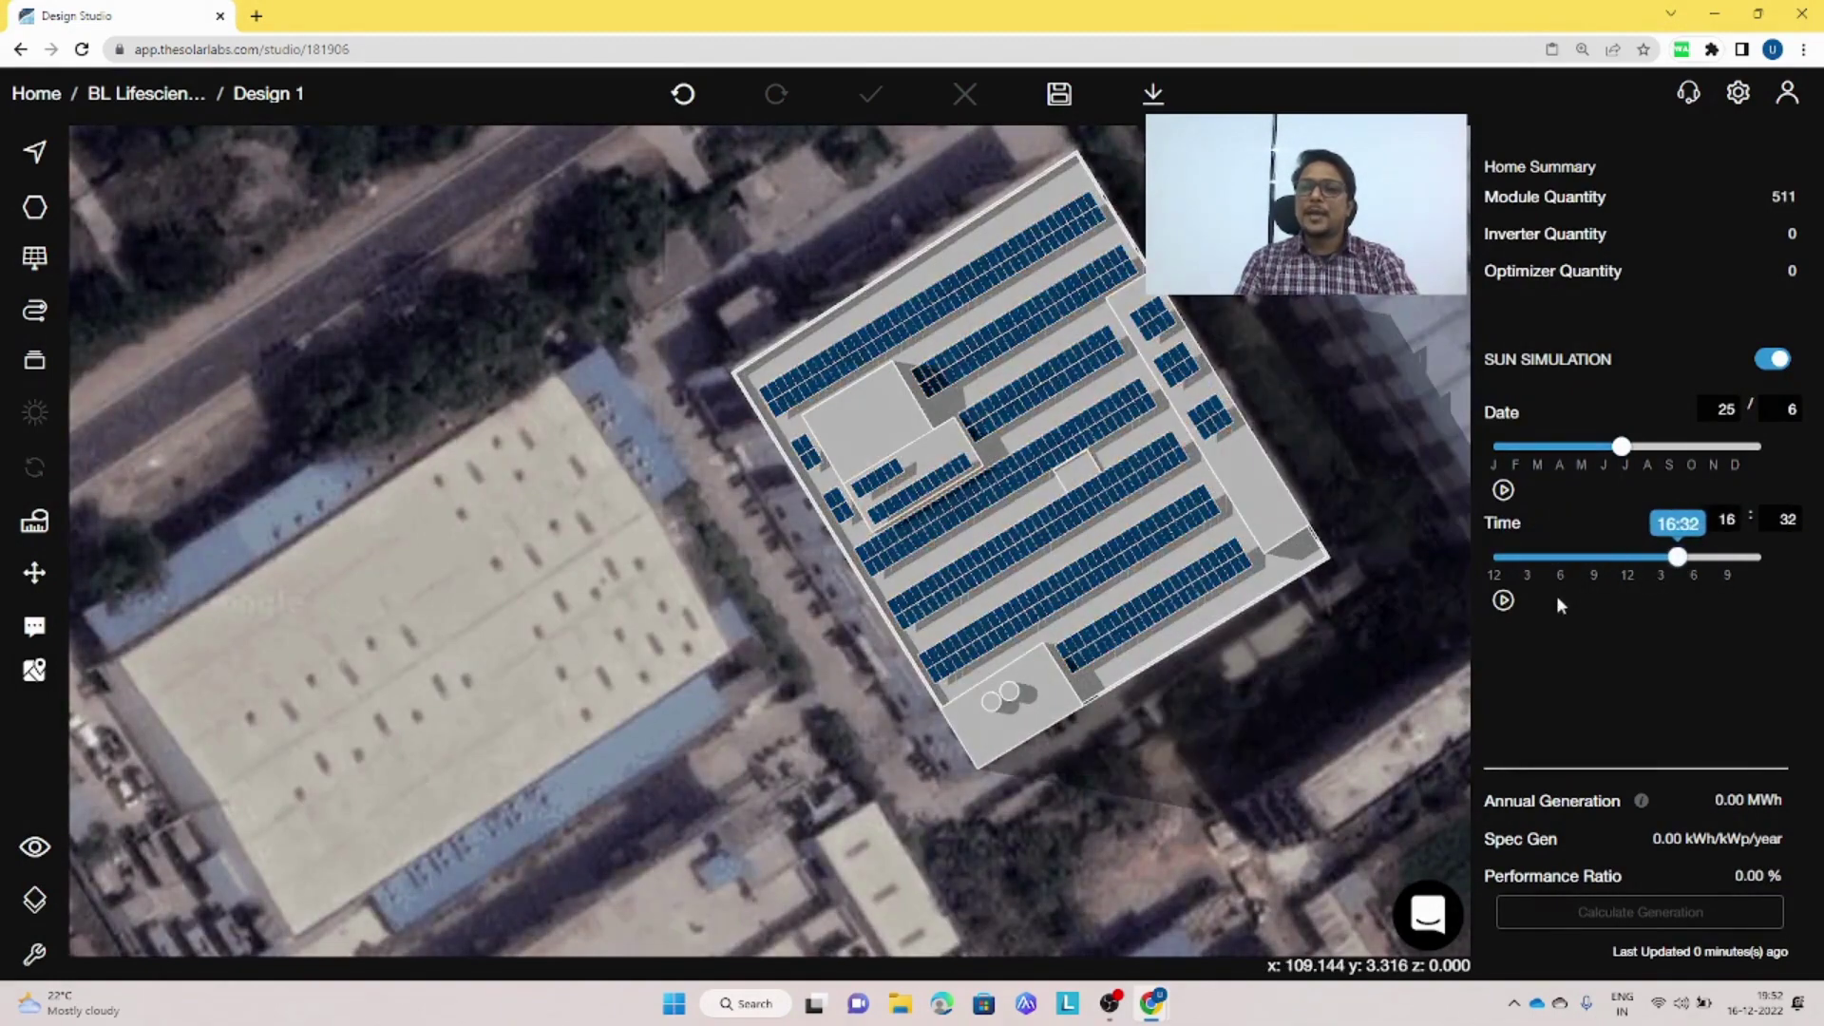
- Play the shadow animation through the day, pause it around 11:25, and turn off the sun simulation
left_click(1504, 601)
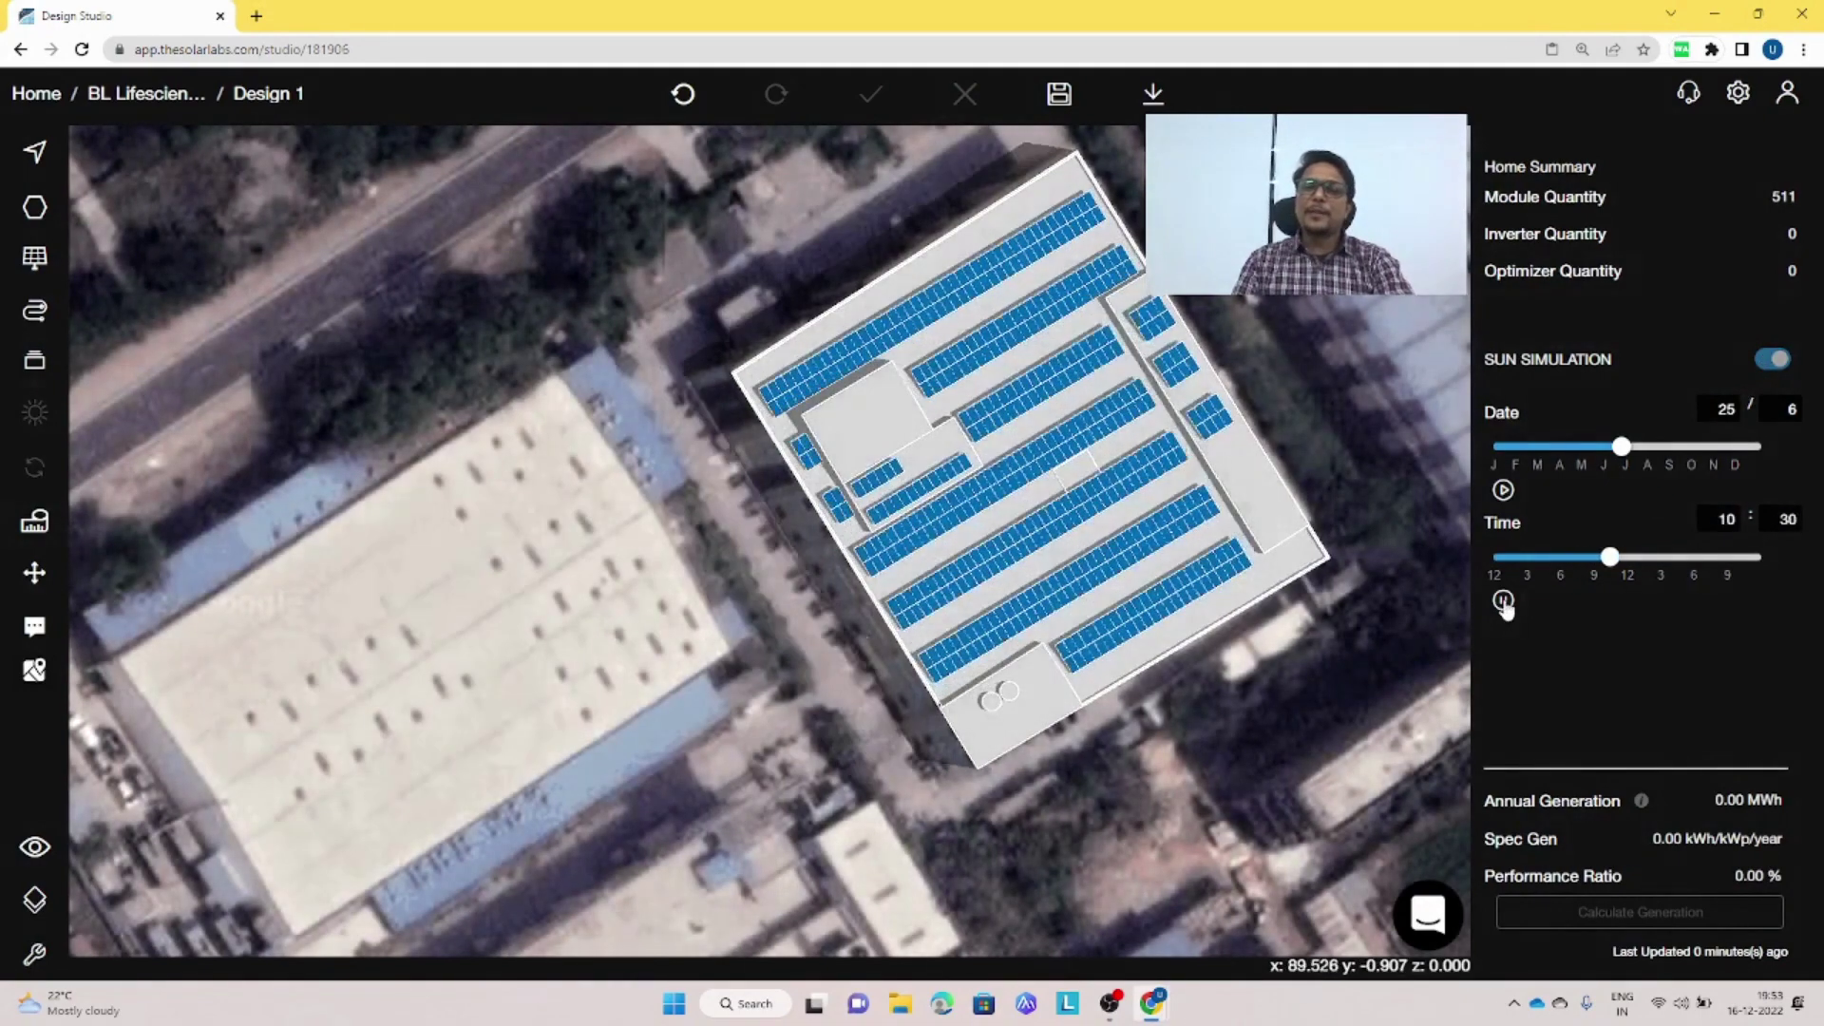
left_click(1504, 601)
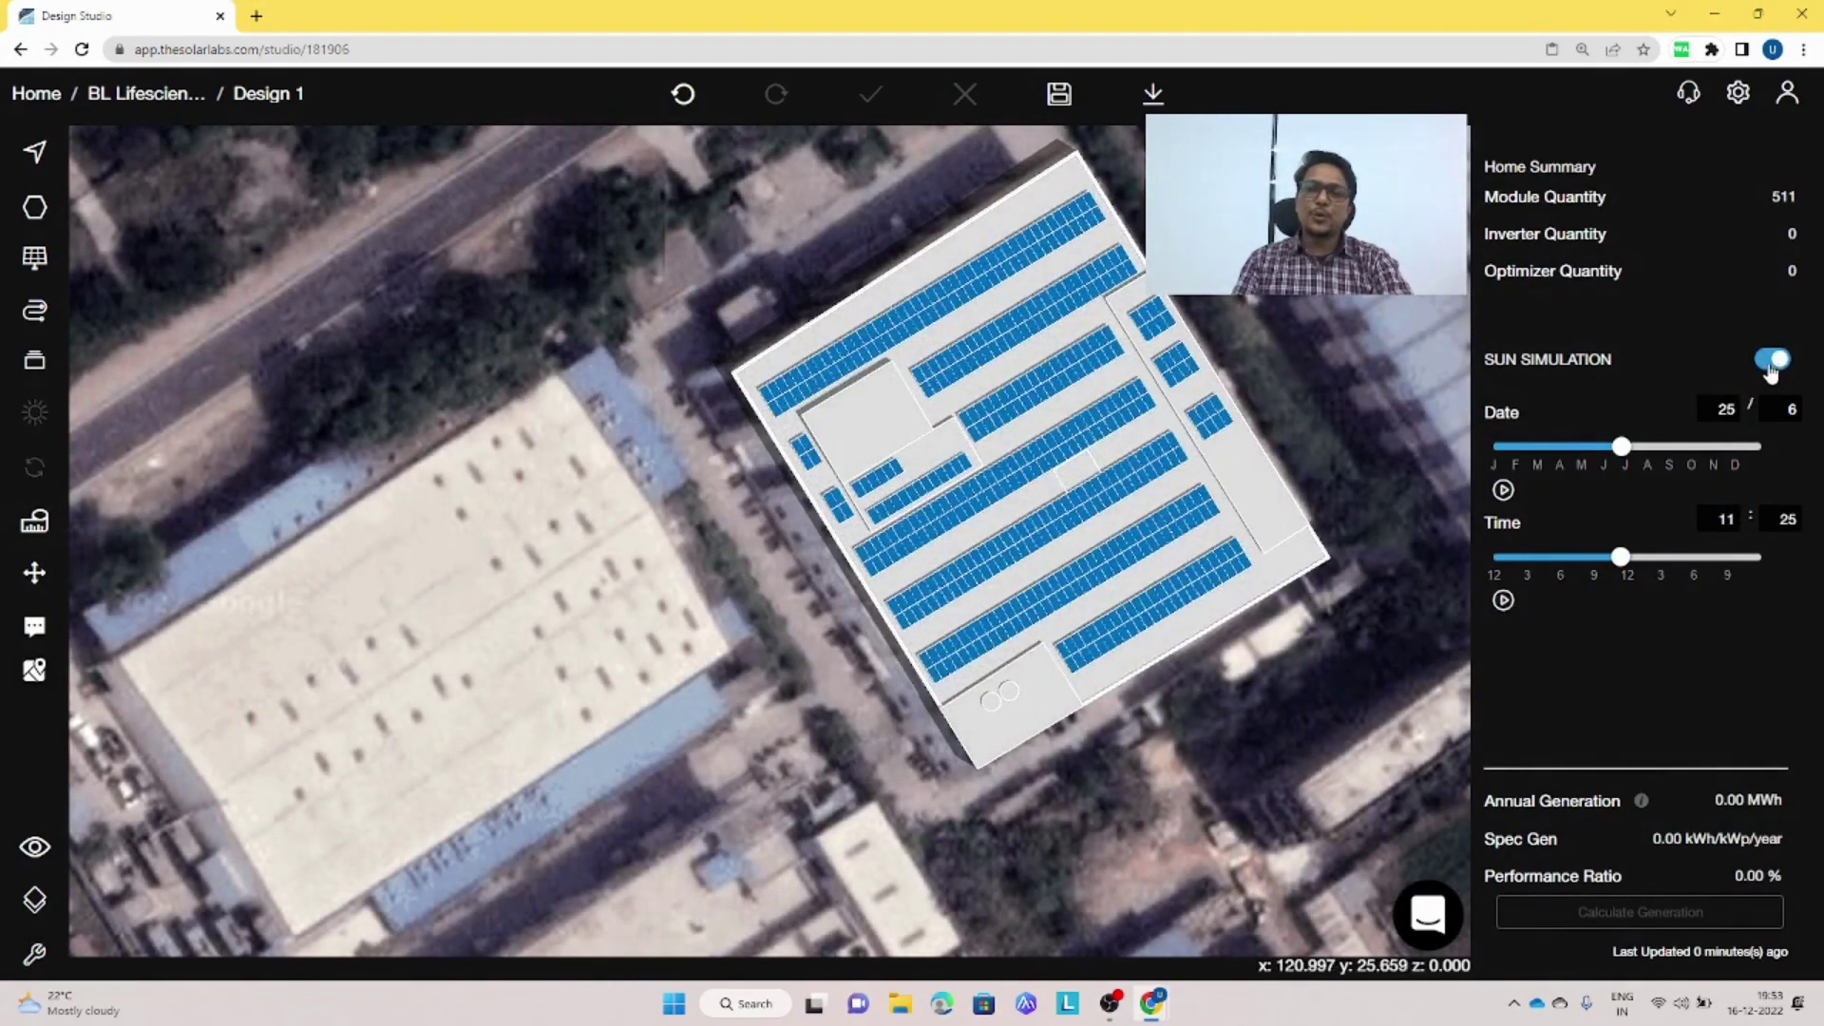
left_click(1772, 366)
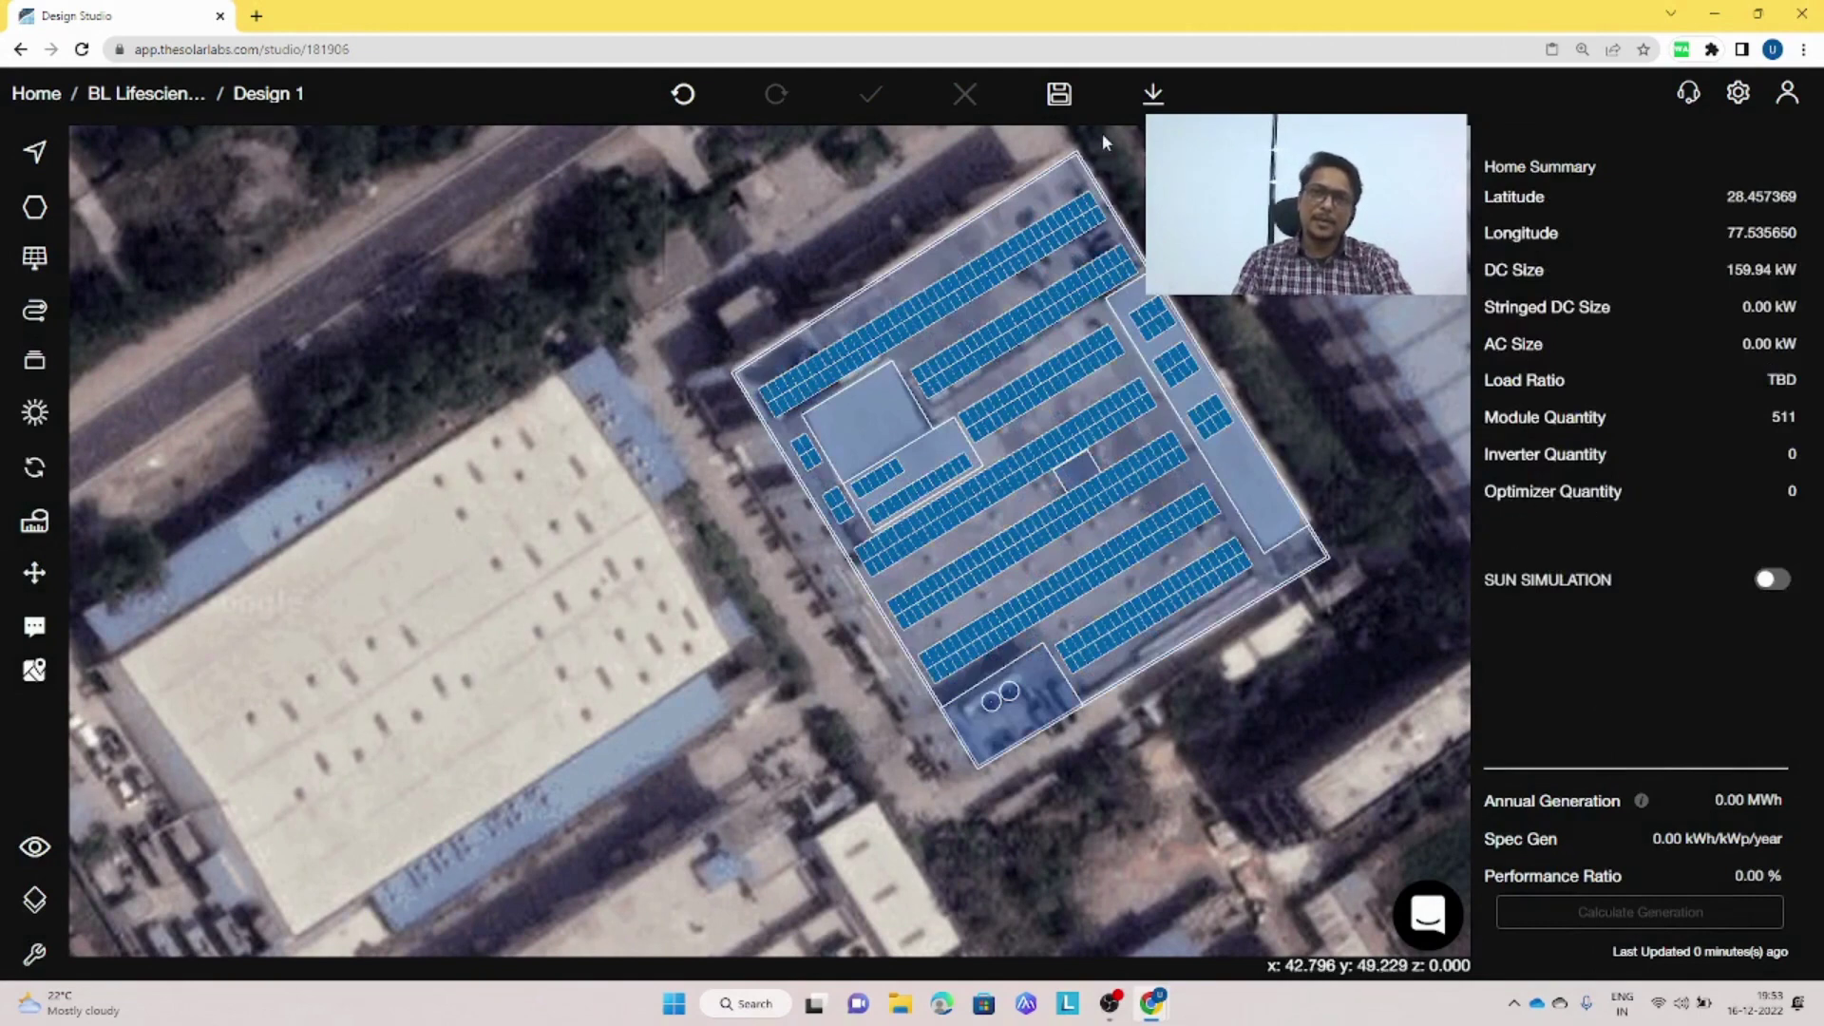
- Save the design and generate the shading heatmap on the roofs and the solar access colouring on the panels
left_click(1059, 93)
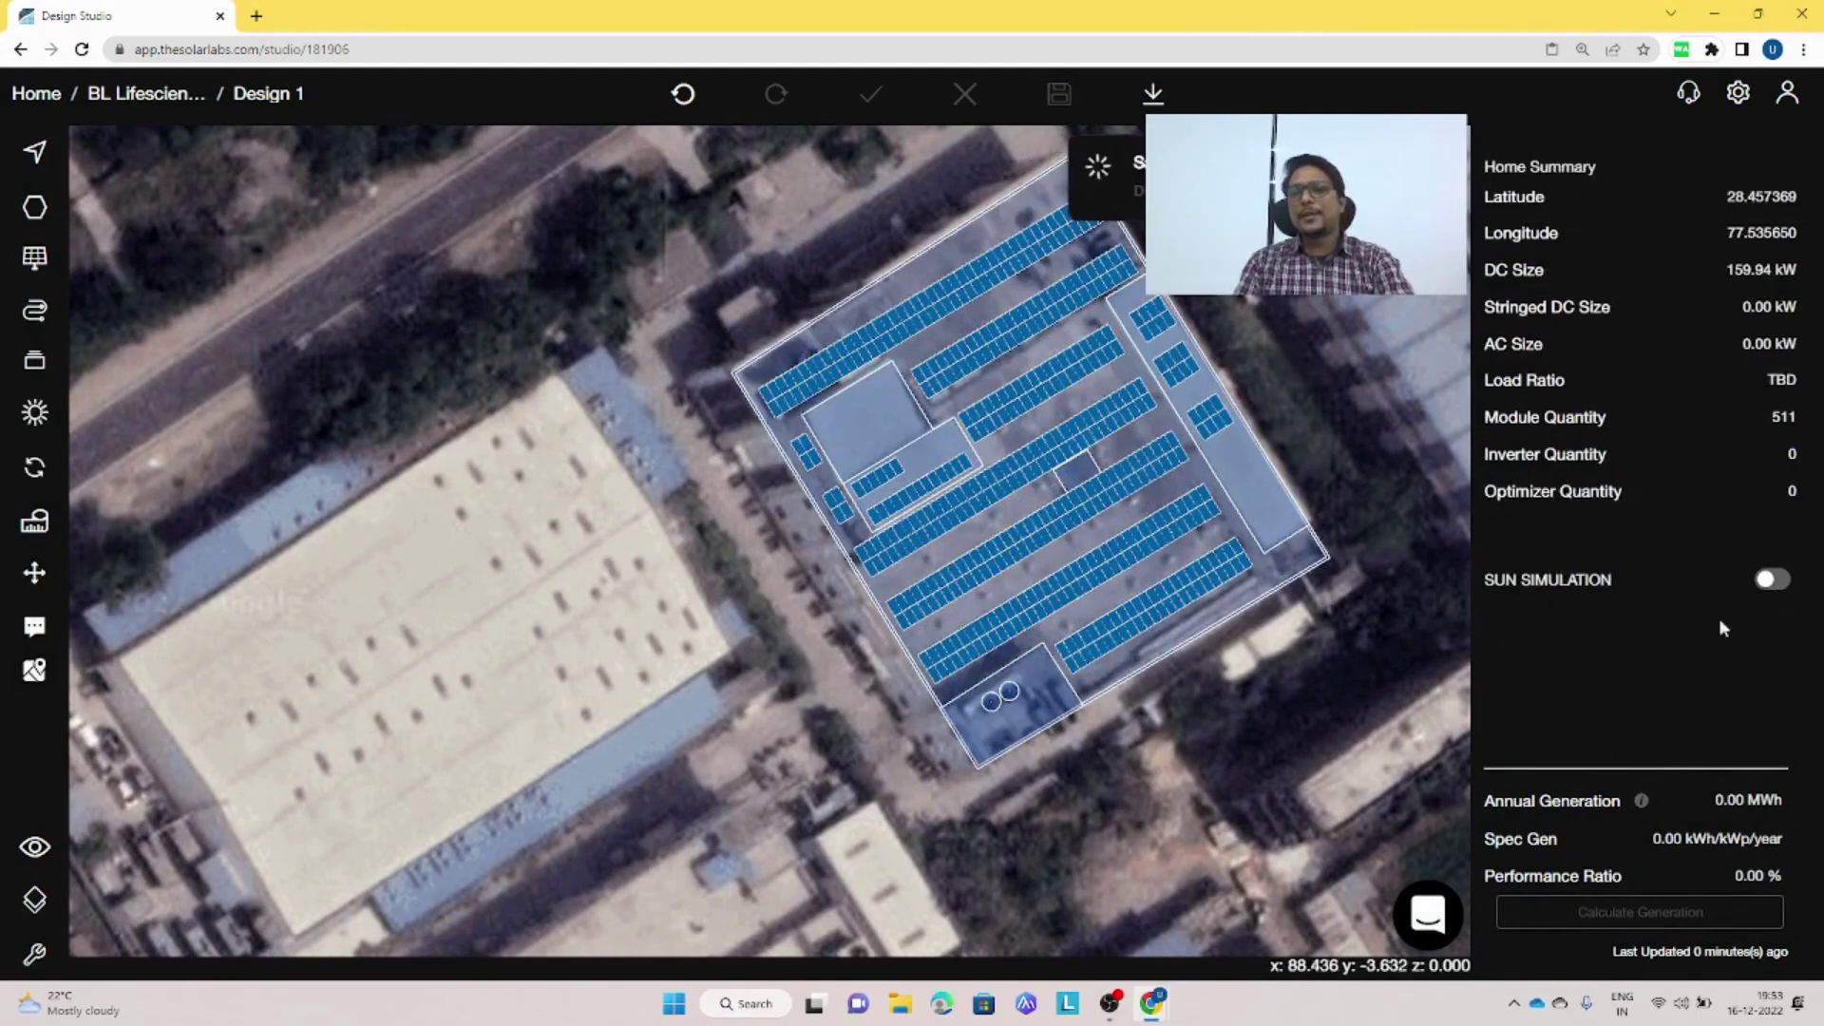
left_click(36, 416)
left_click(161, 372)
left_click(34, 467)
left_click(147, 427)
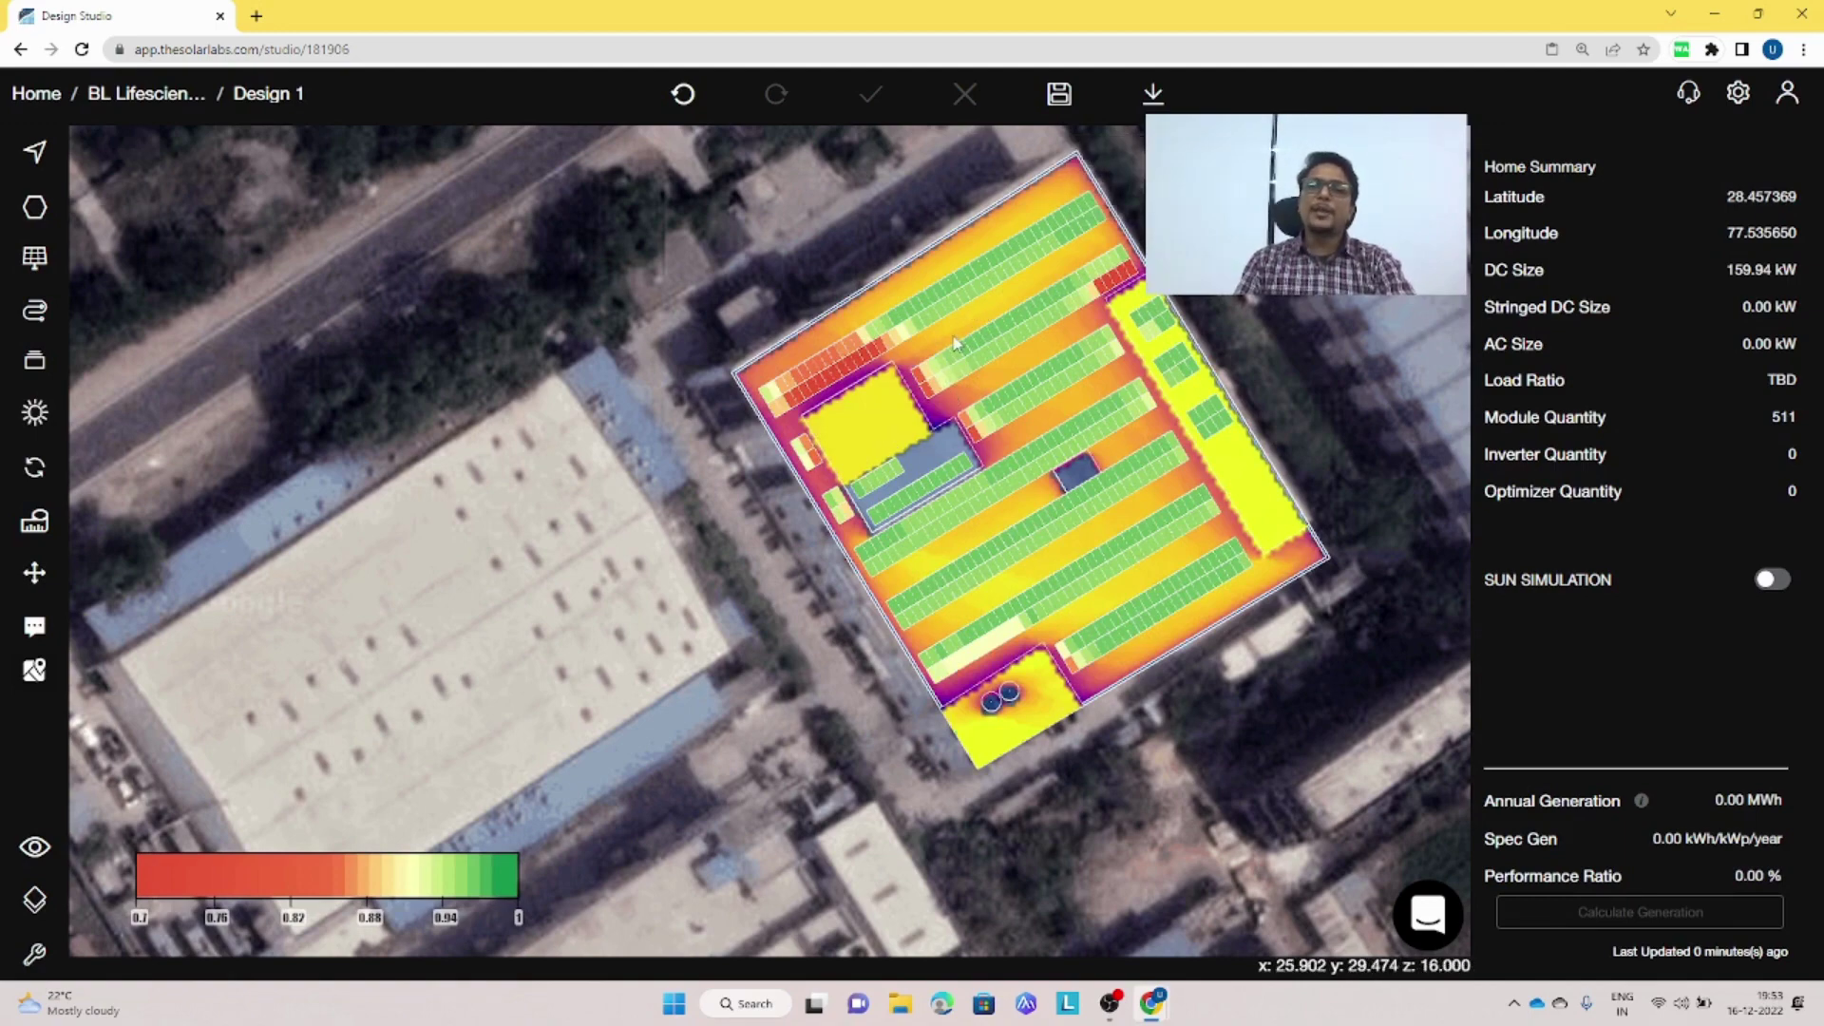
- Examine the heatmap and panel solar access around the raised rooftop structures and across the main roof's rows
scroll(967, 314, "up", 3)
scroll(944, 344, "down", 1)
scroll(943, 340, "down", 3)
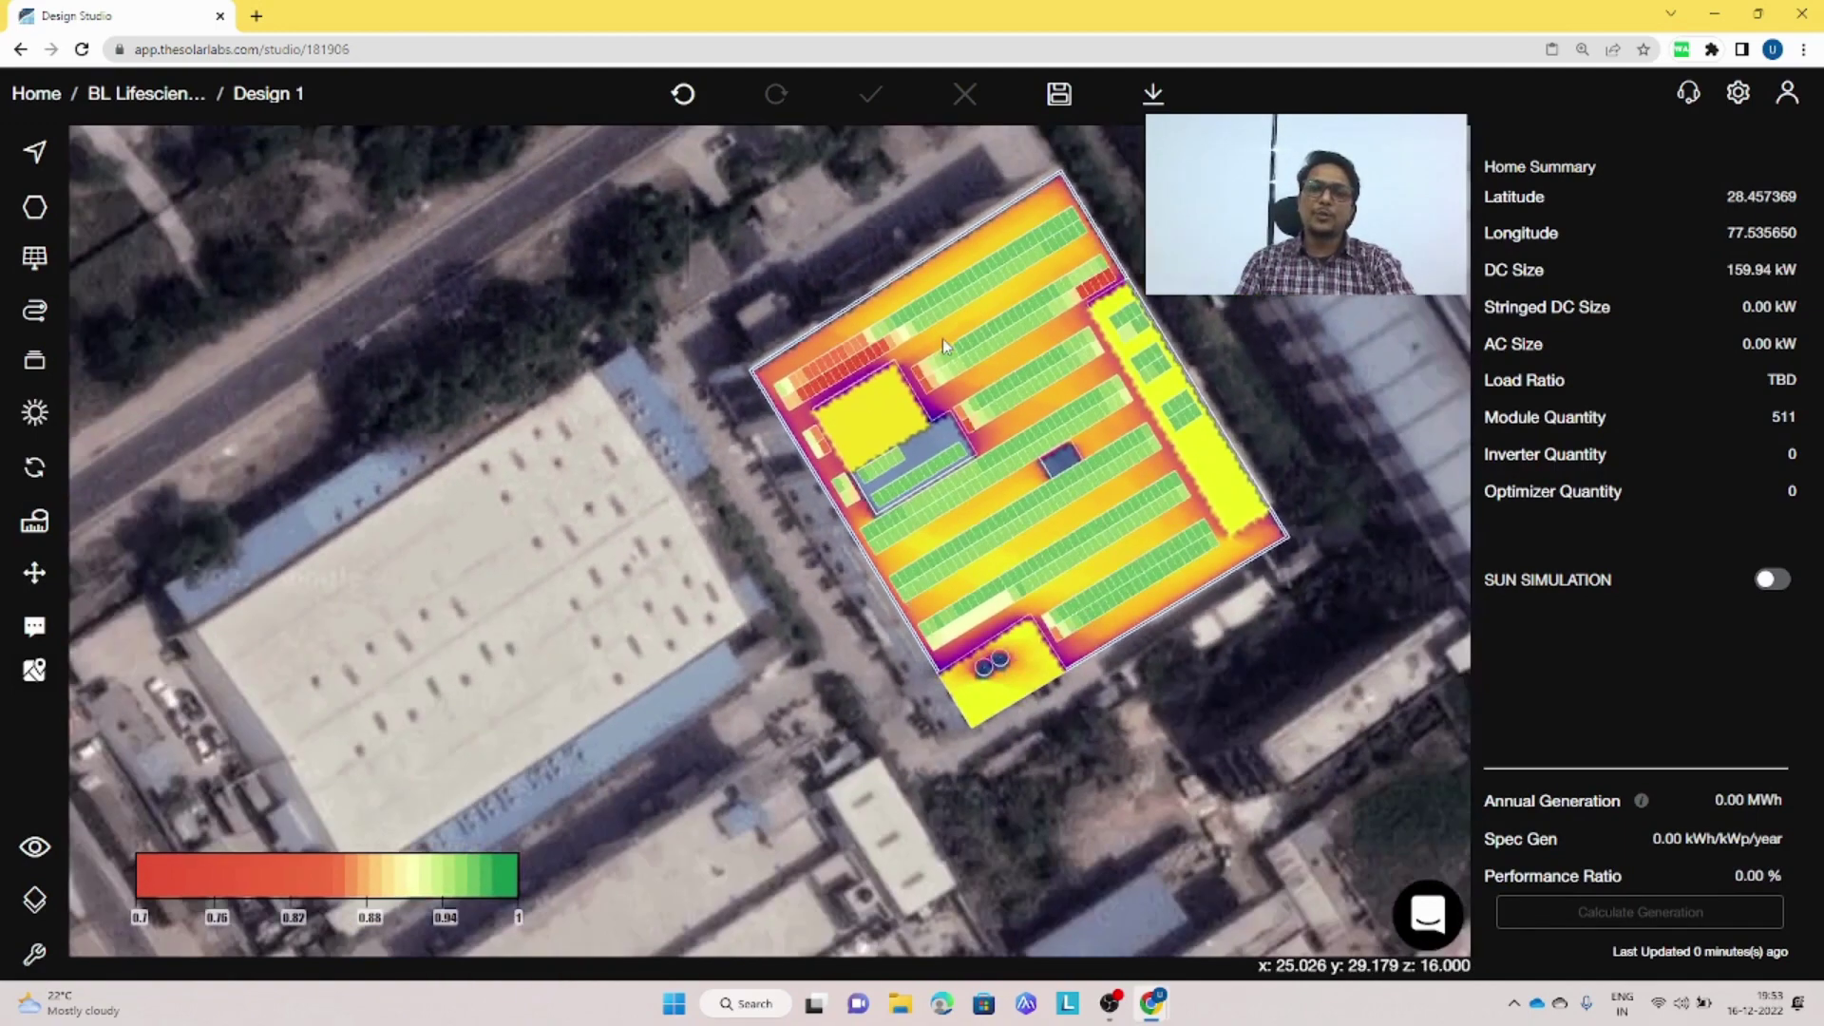
scroll(862, 382, "up", 2)
scroll(865, 387, "up", 5)
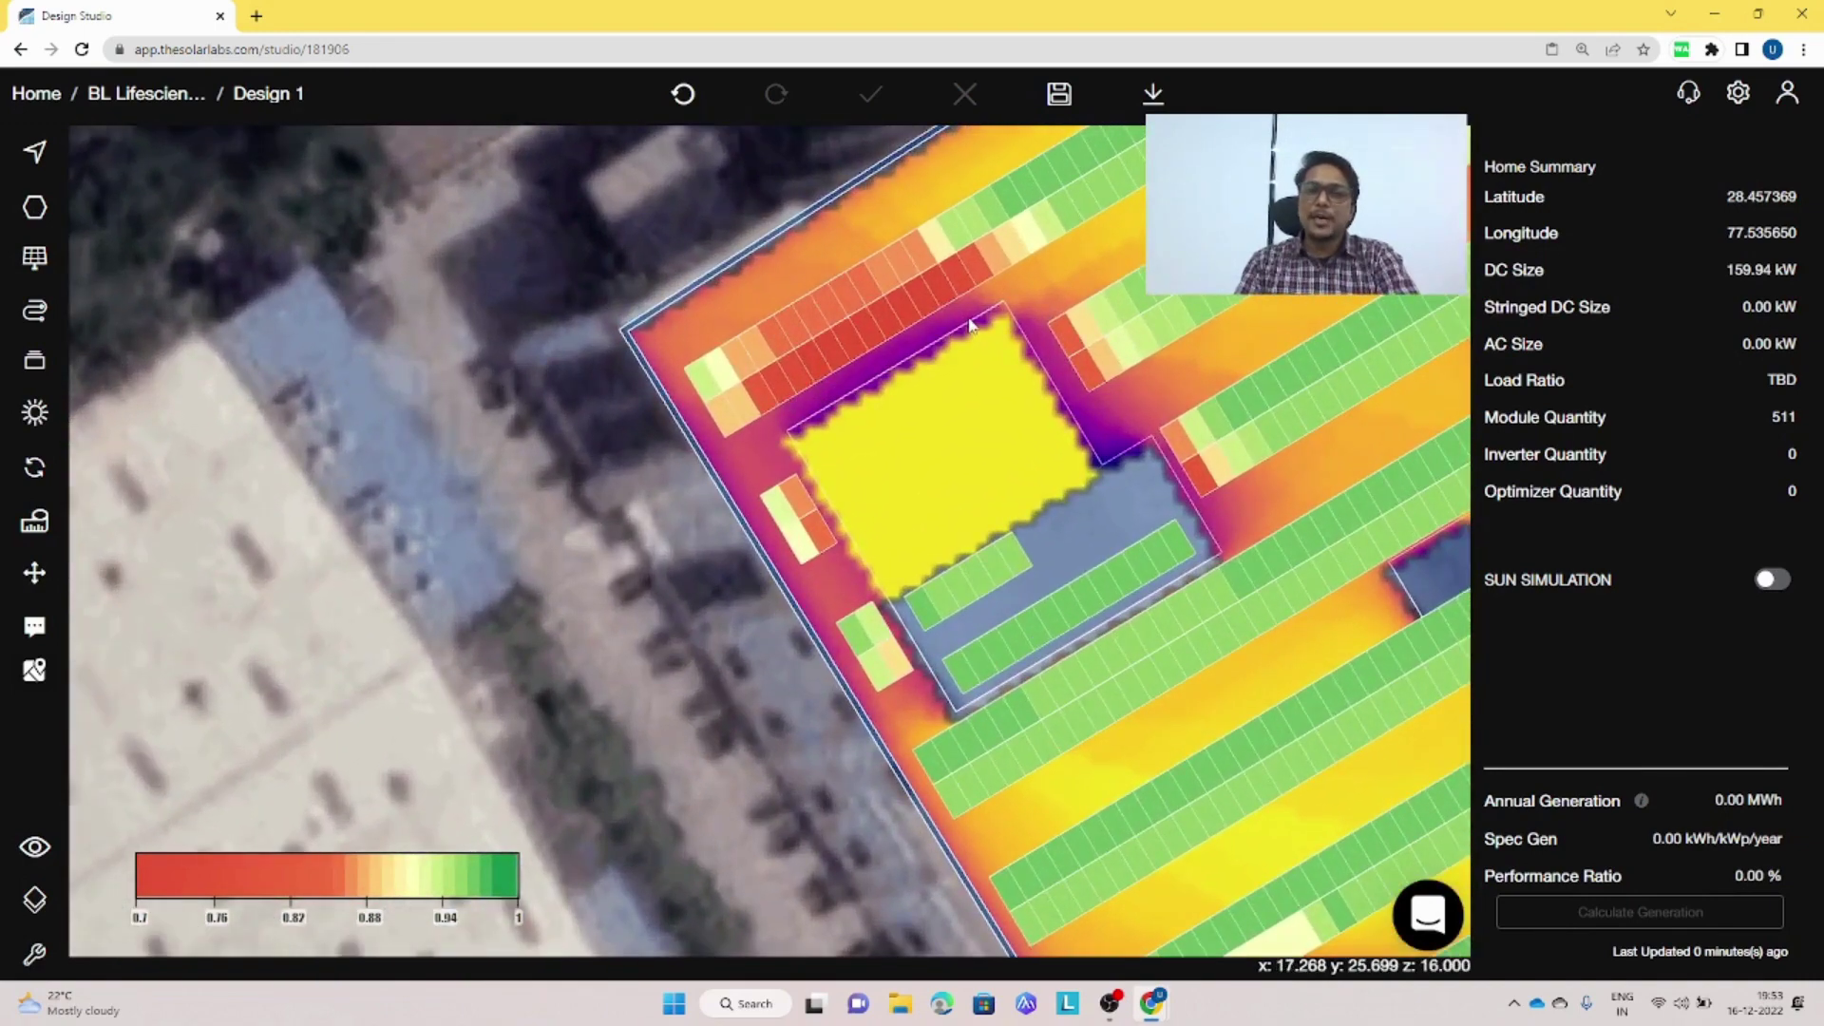
scroll(996, 326, "down", 1)
scroll(995, 326, "down", 3)
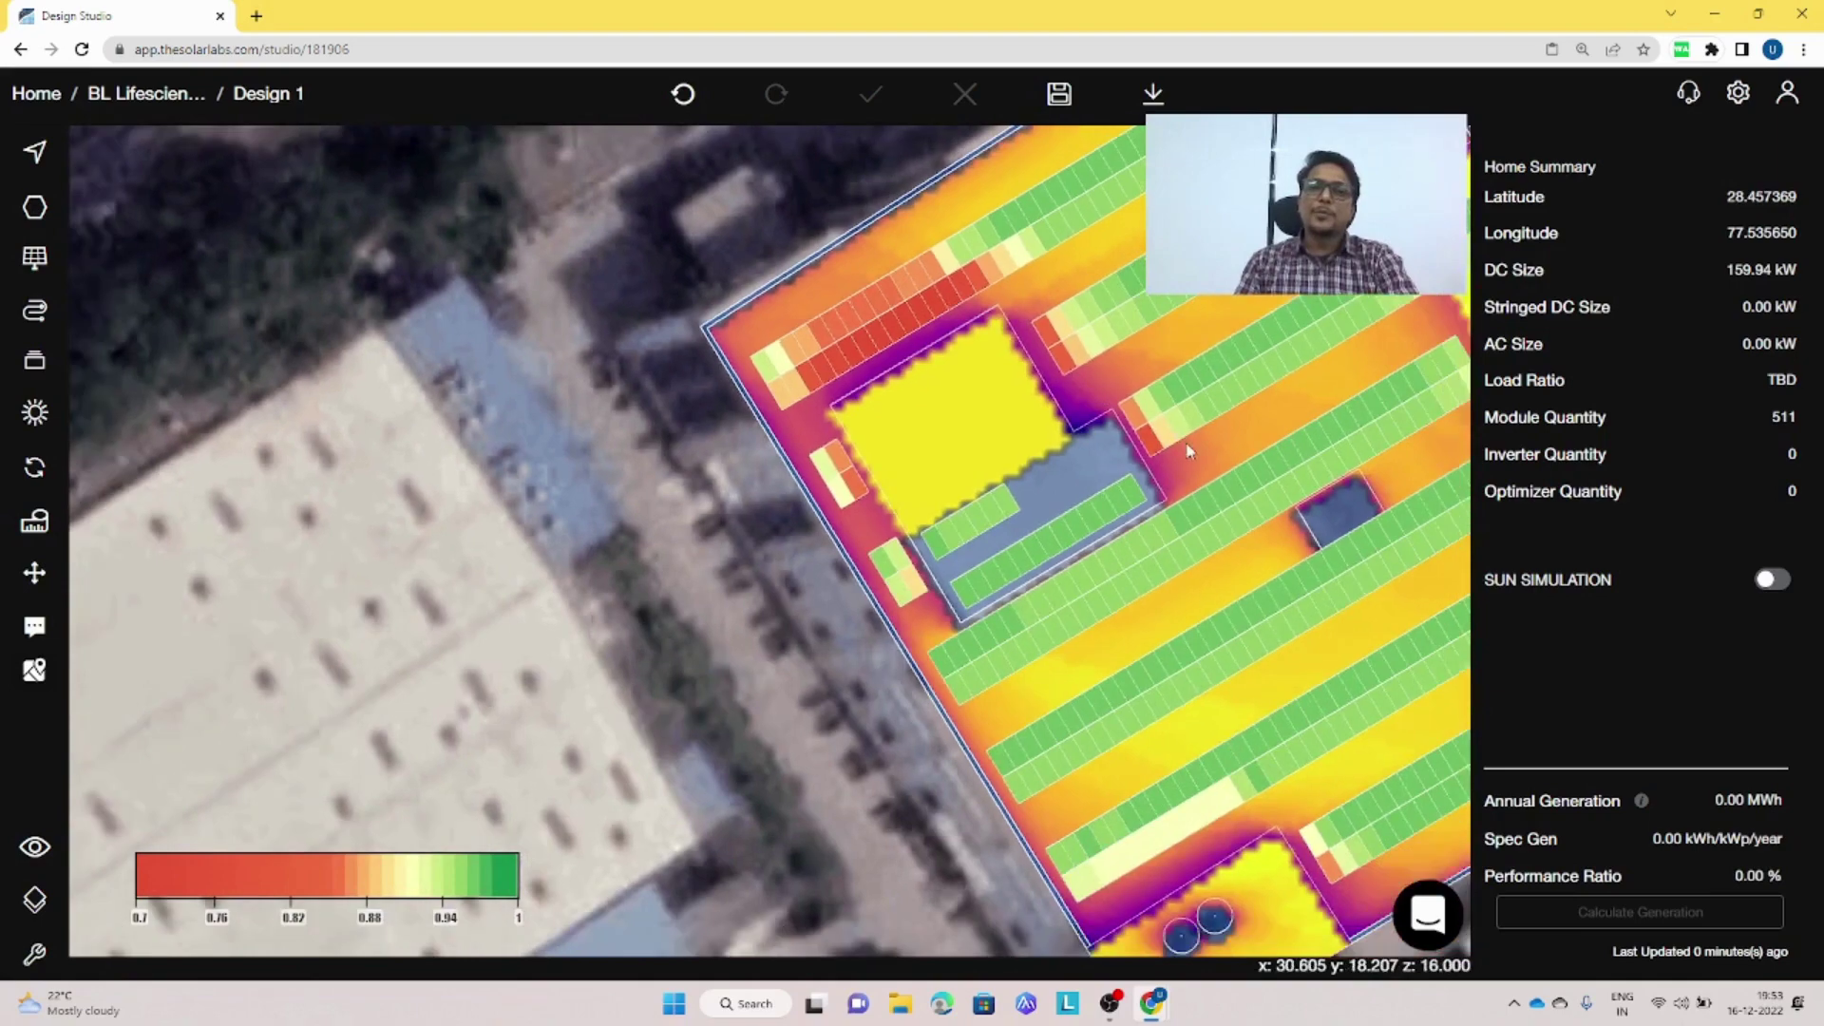
left_click_drag(1138, 551, 1090, 532)
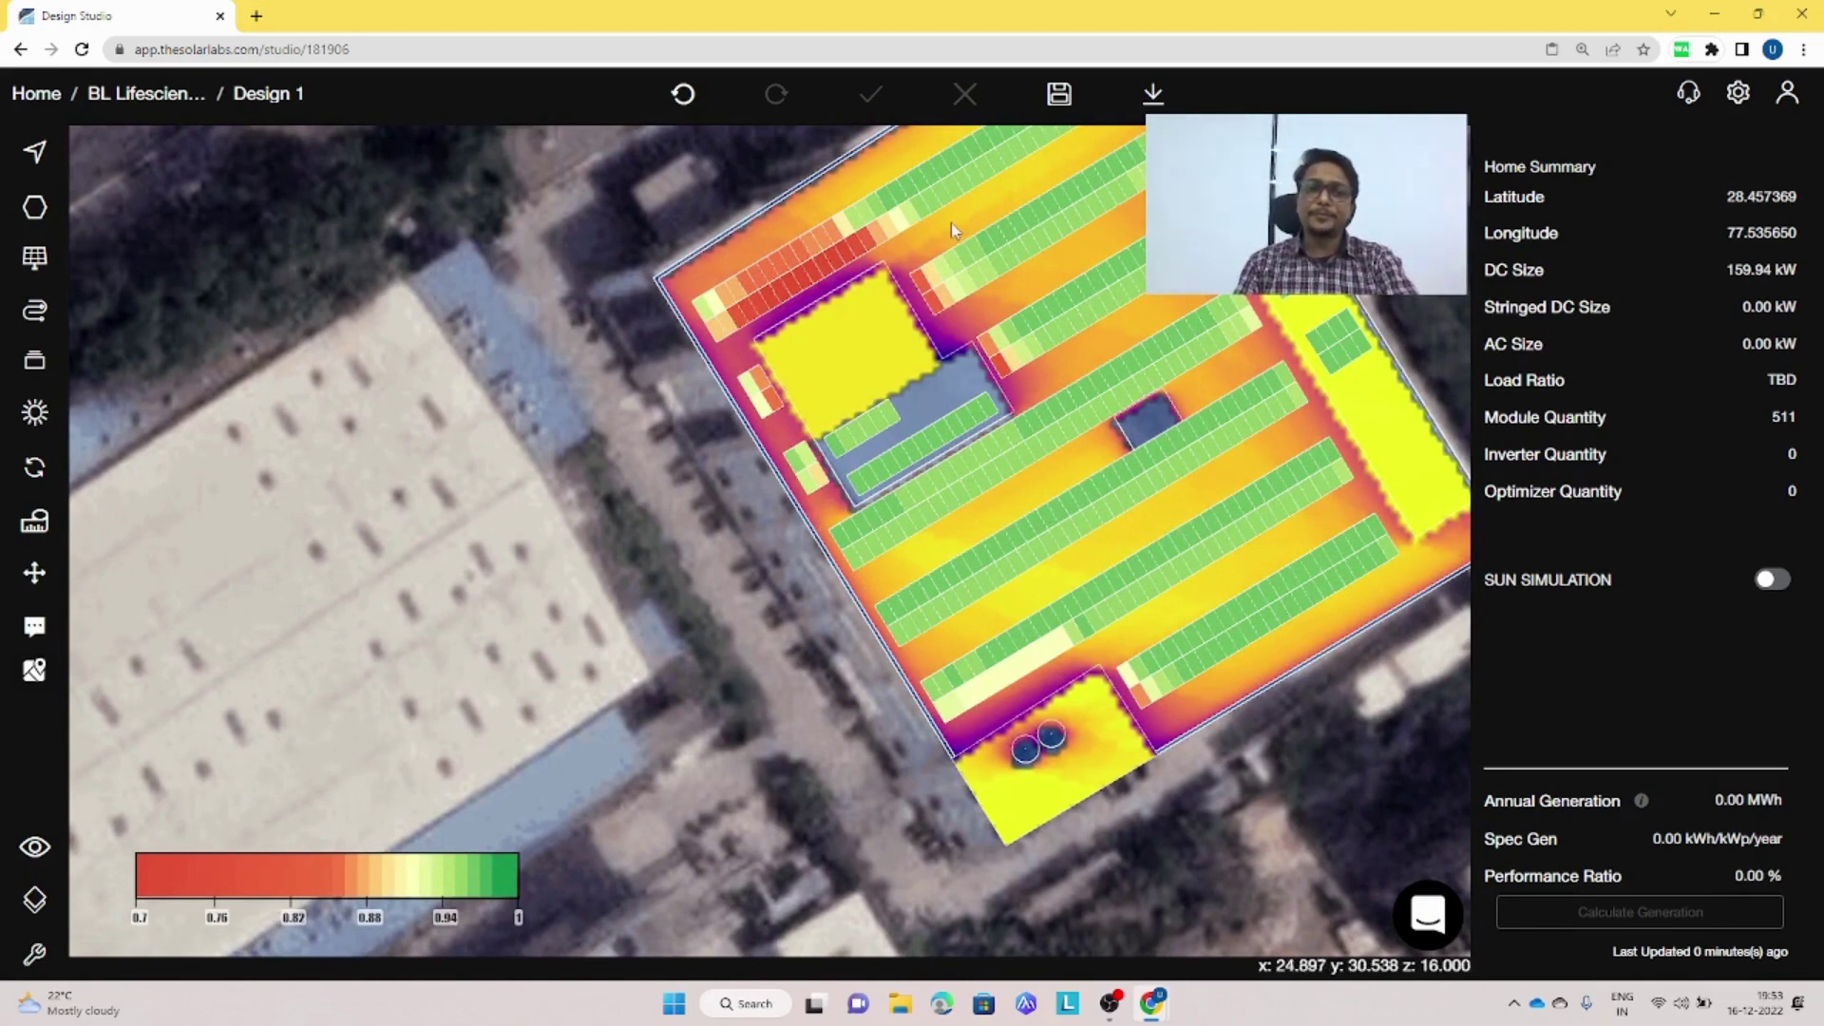
scroll(822, 310, "up", 5)
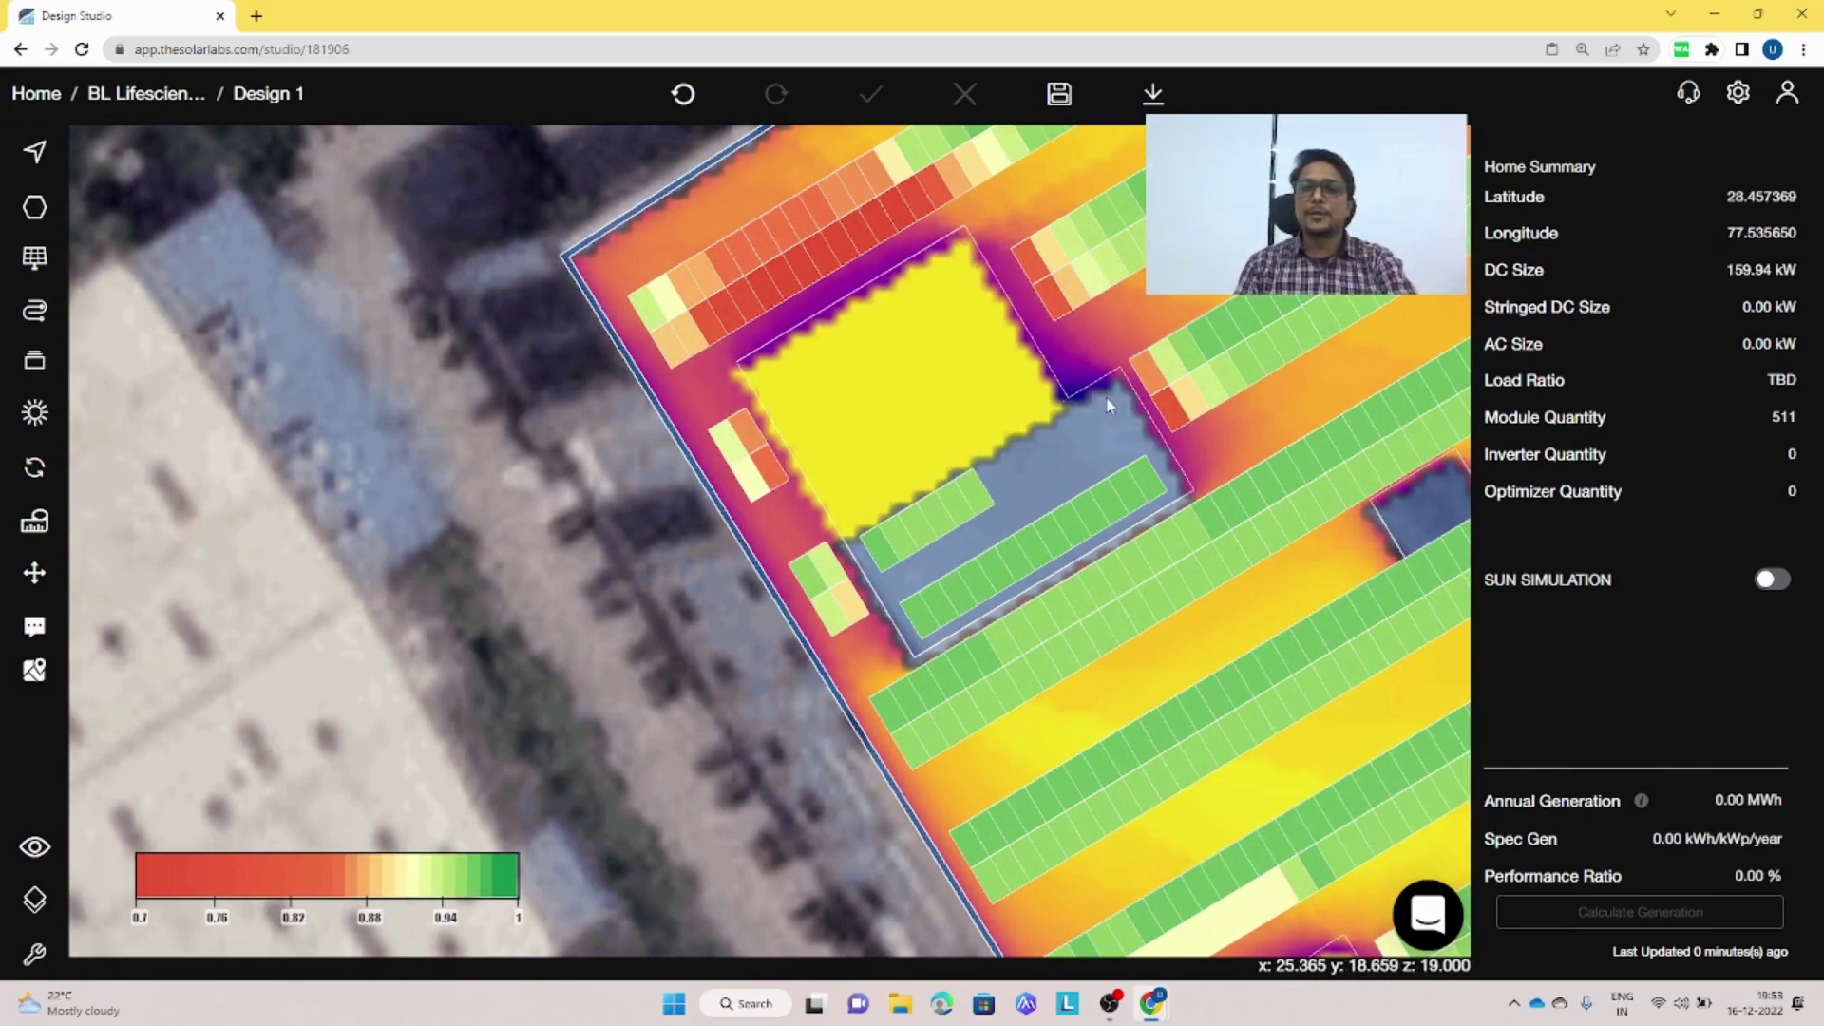
scroll(940, 356, "down", 5)
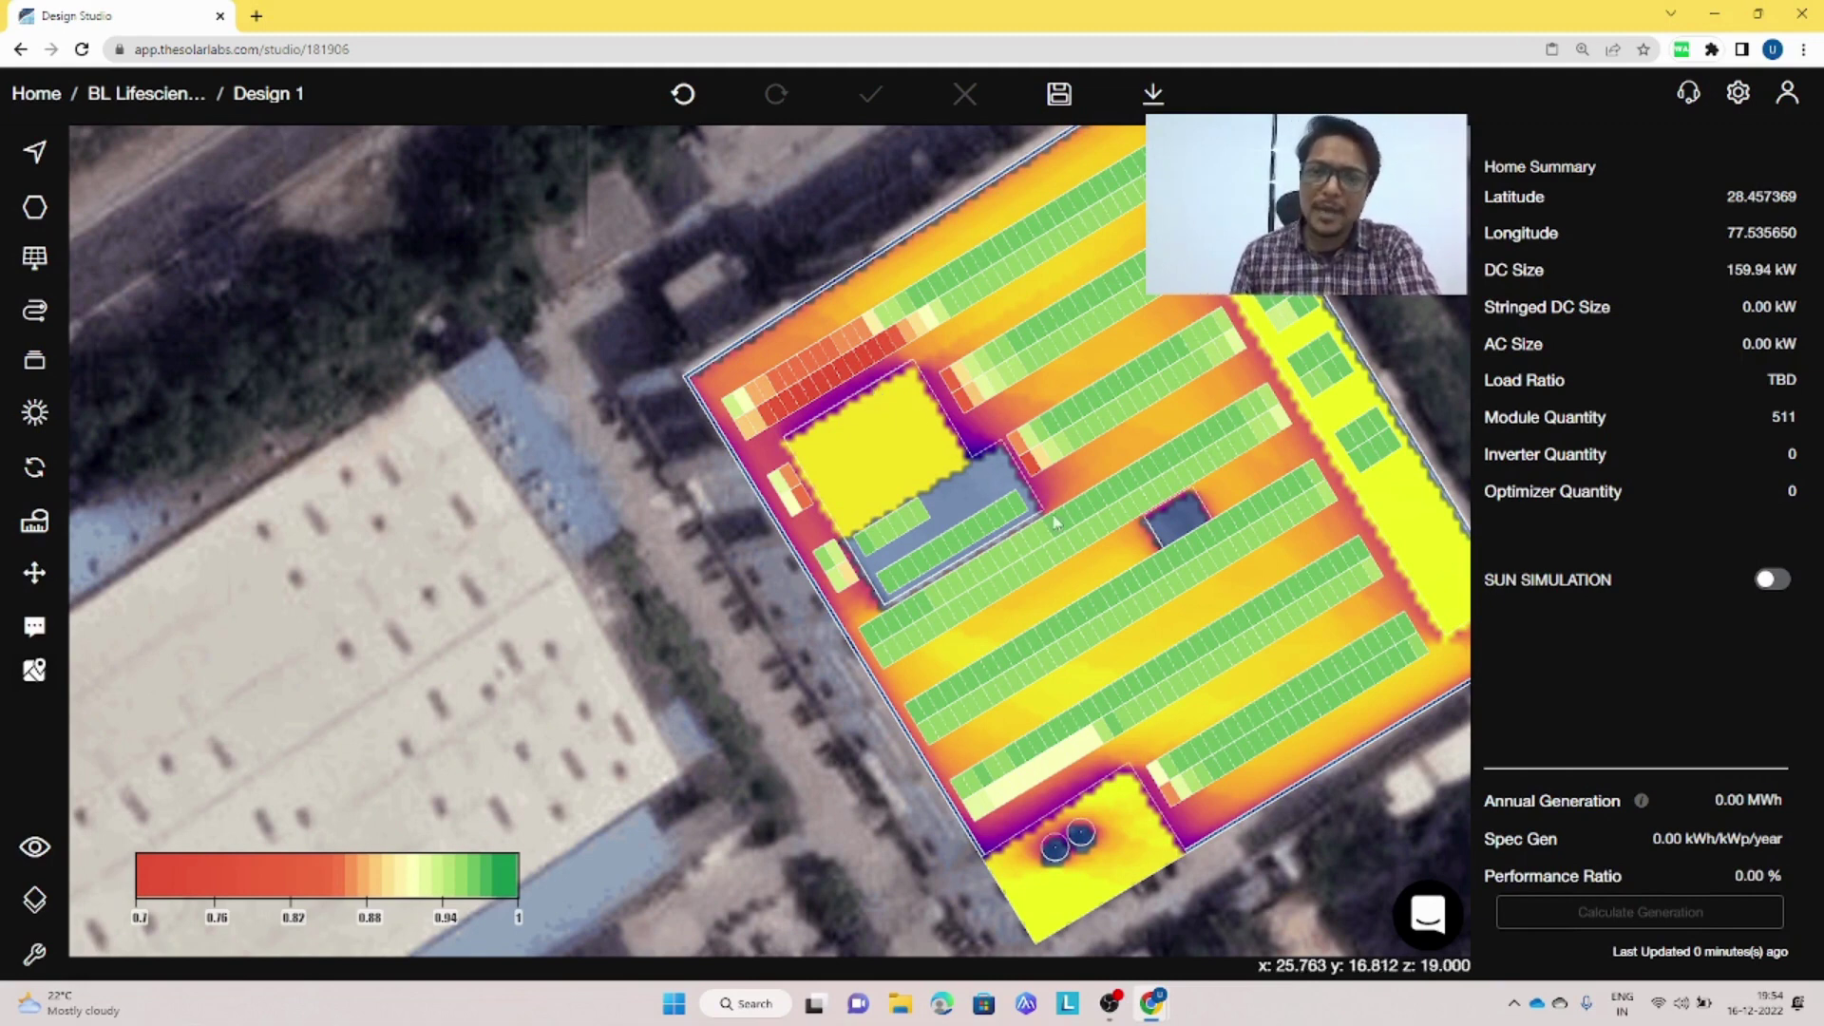
- Check the average solar access of a shaded table beside the large raised structure and of two tables in the lowest row
left_click(829, 366)
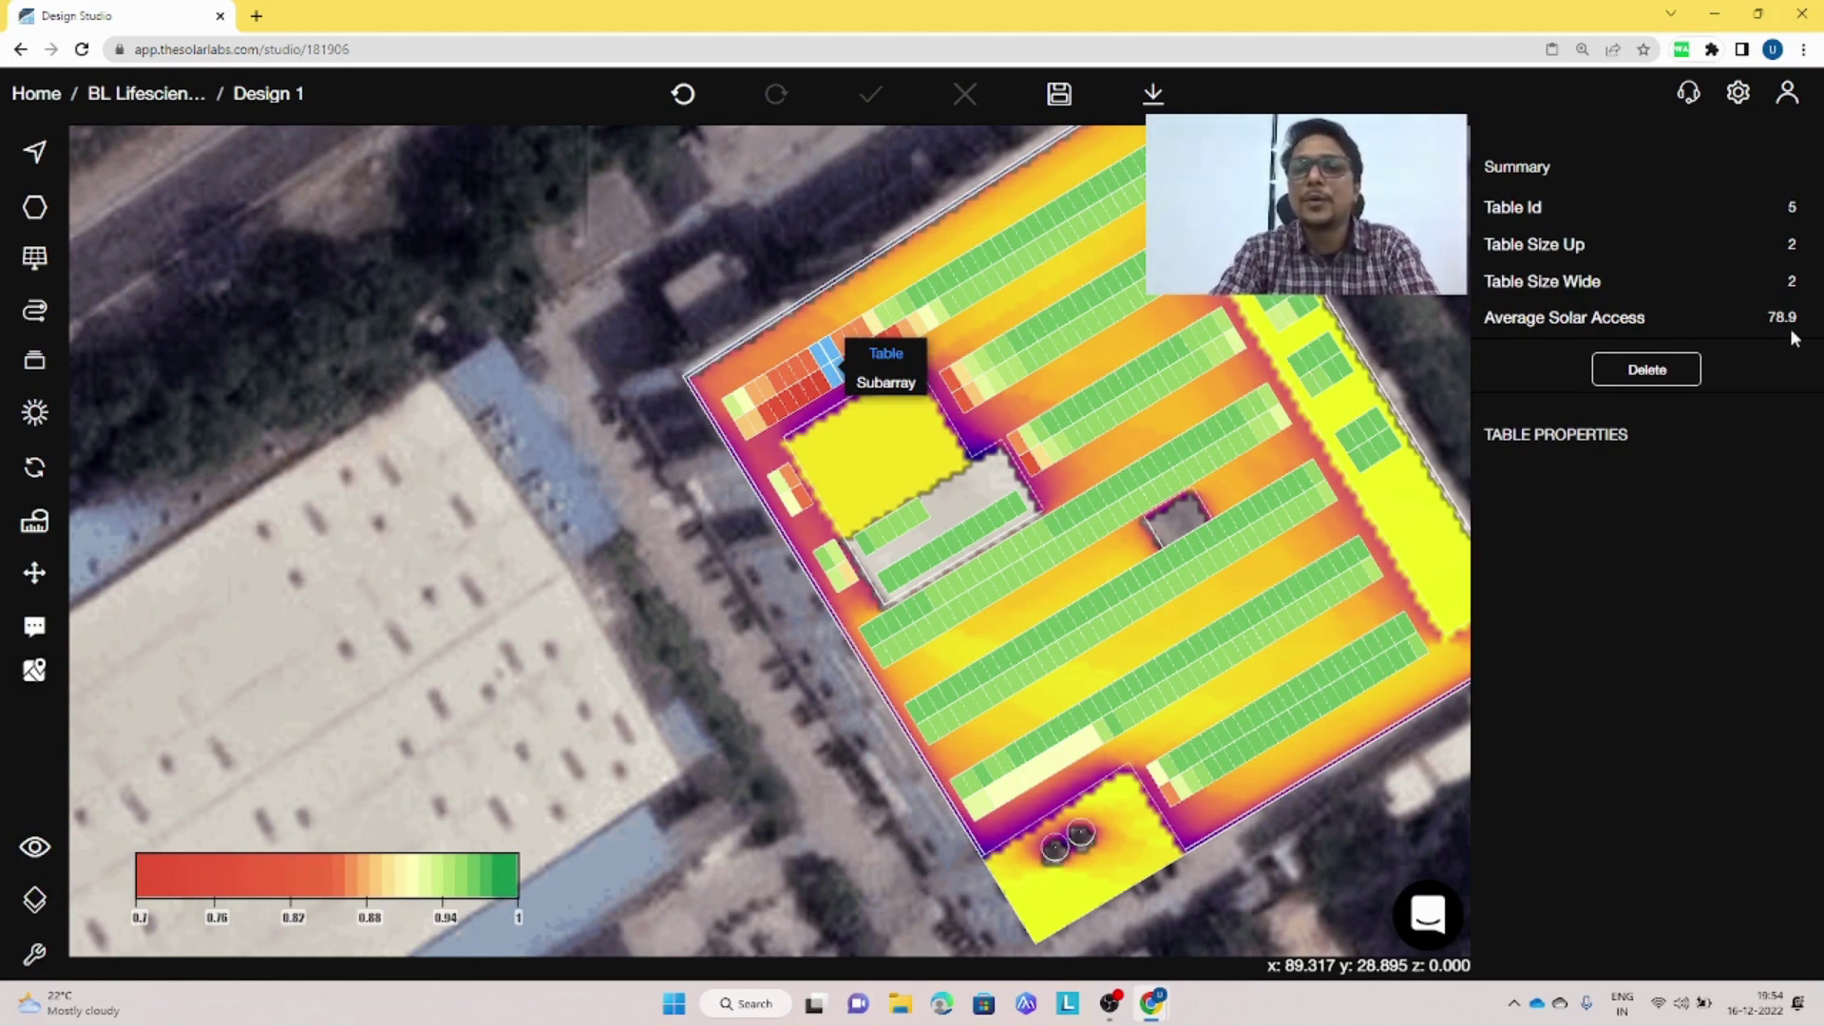
left_click(1333, 693)
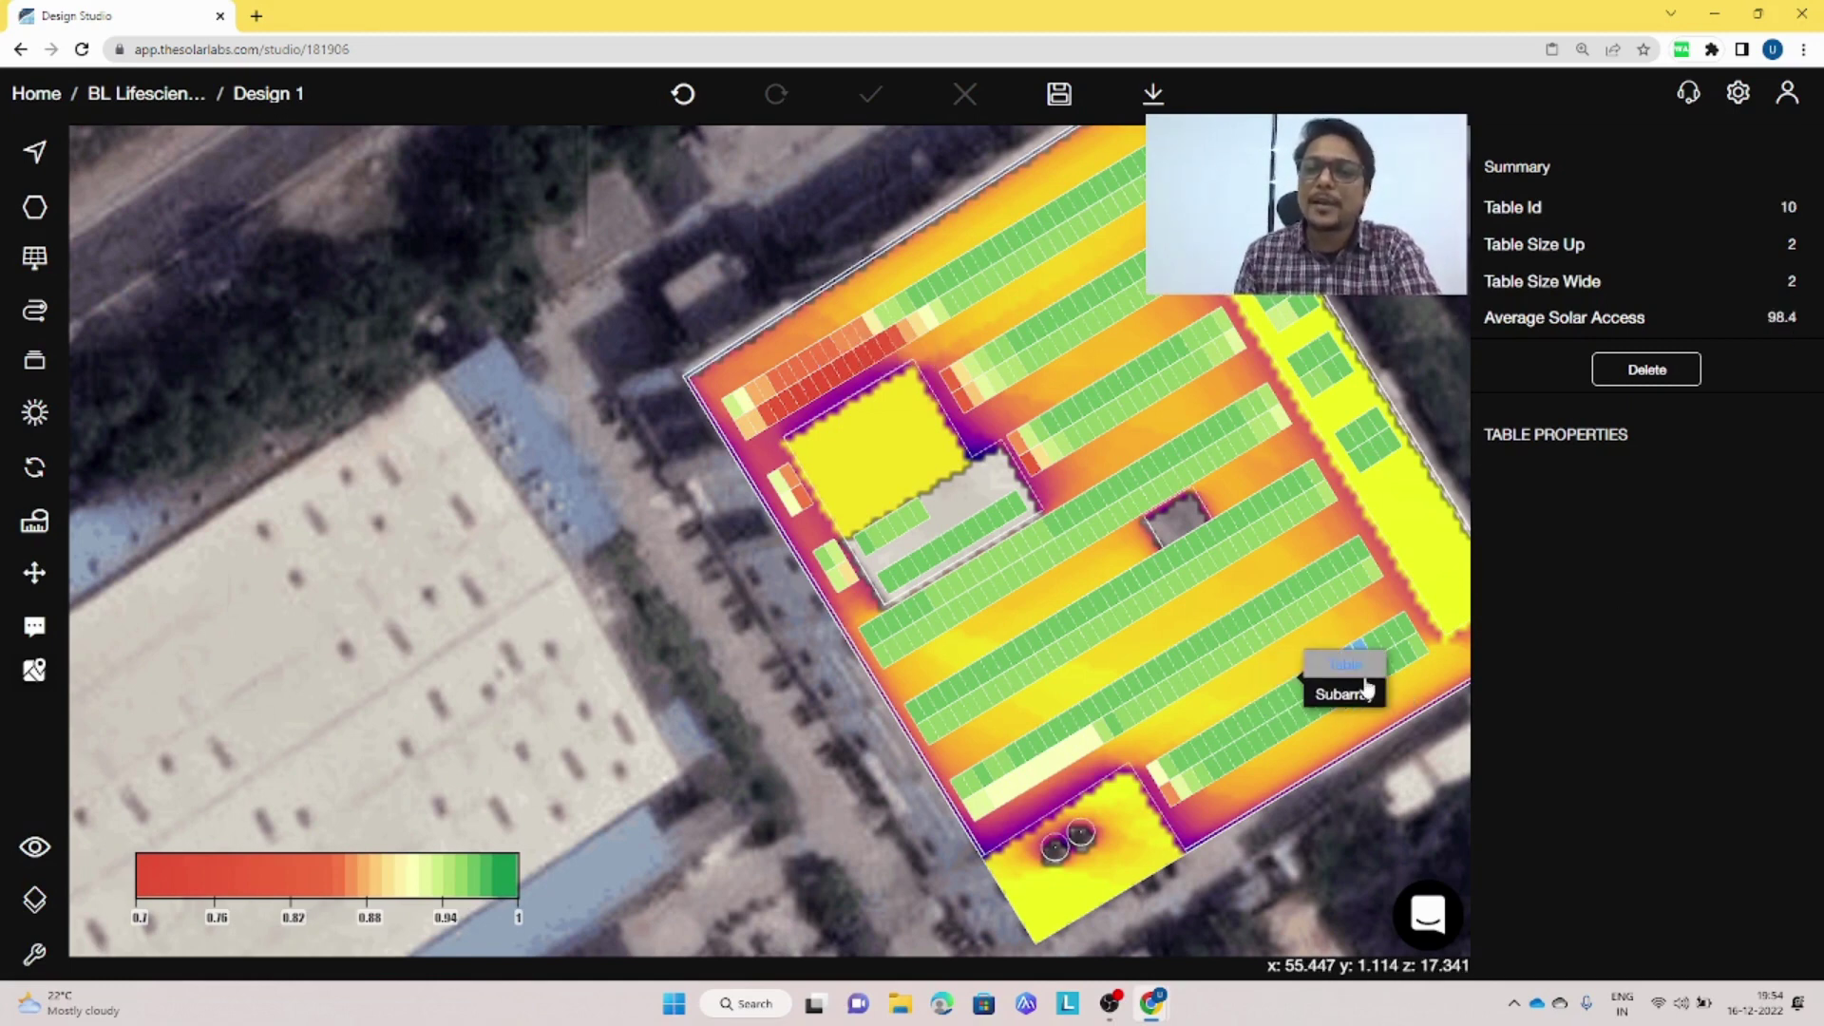
left_click(1298, 774)
left_click(1294, 723)
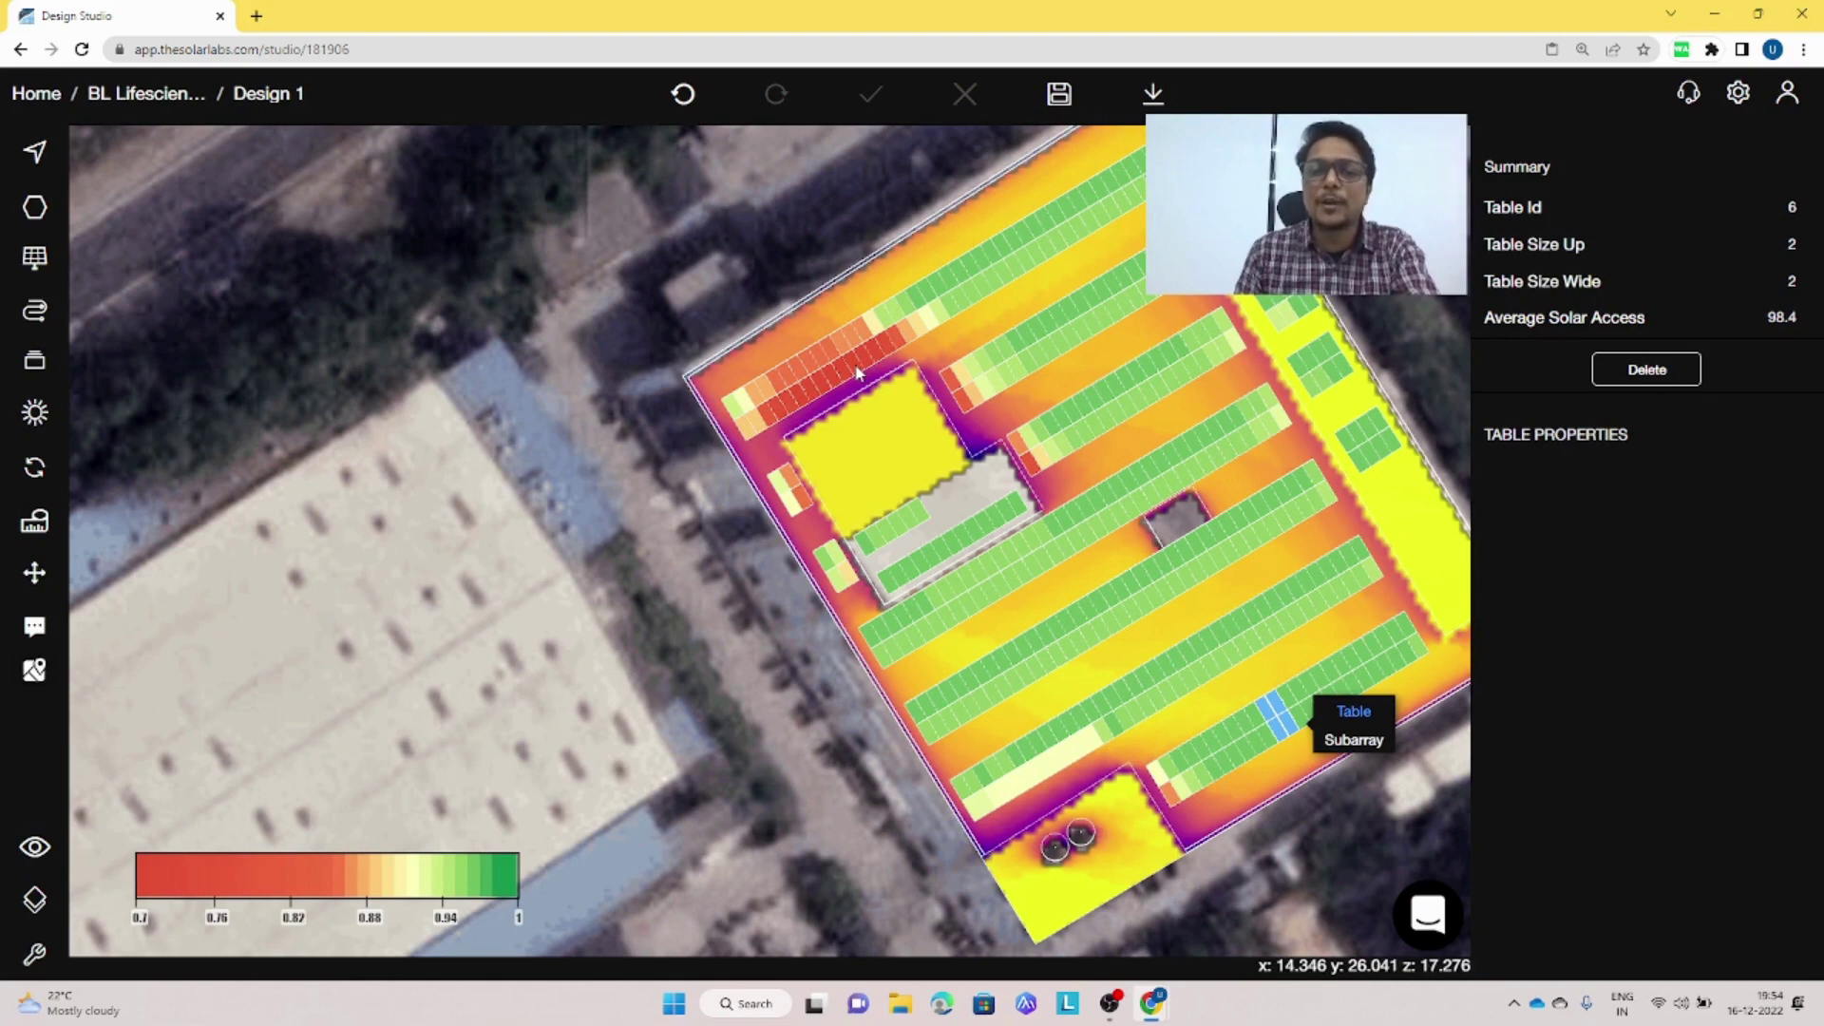
- Optimize the main roof subarray to a 95.0 solar access threshold with 400 modules, saving the design before and after
left_click(1354, 740)
left_click(1054, 94)
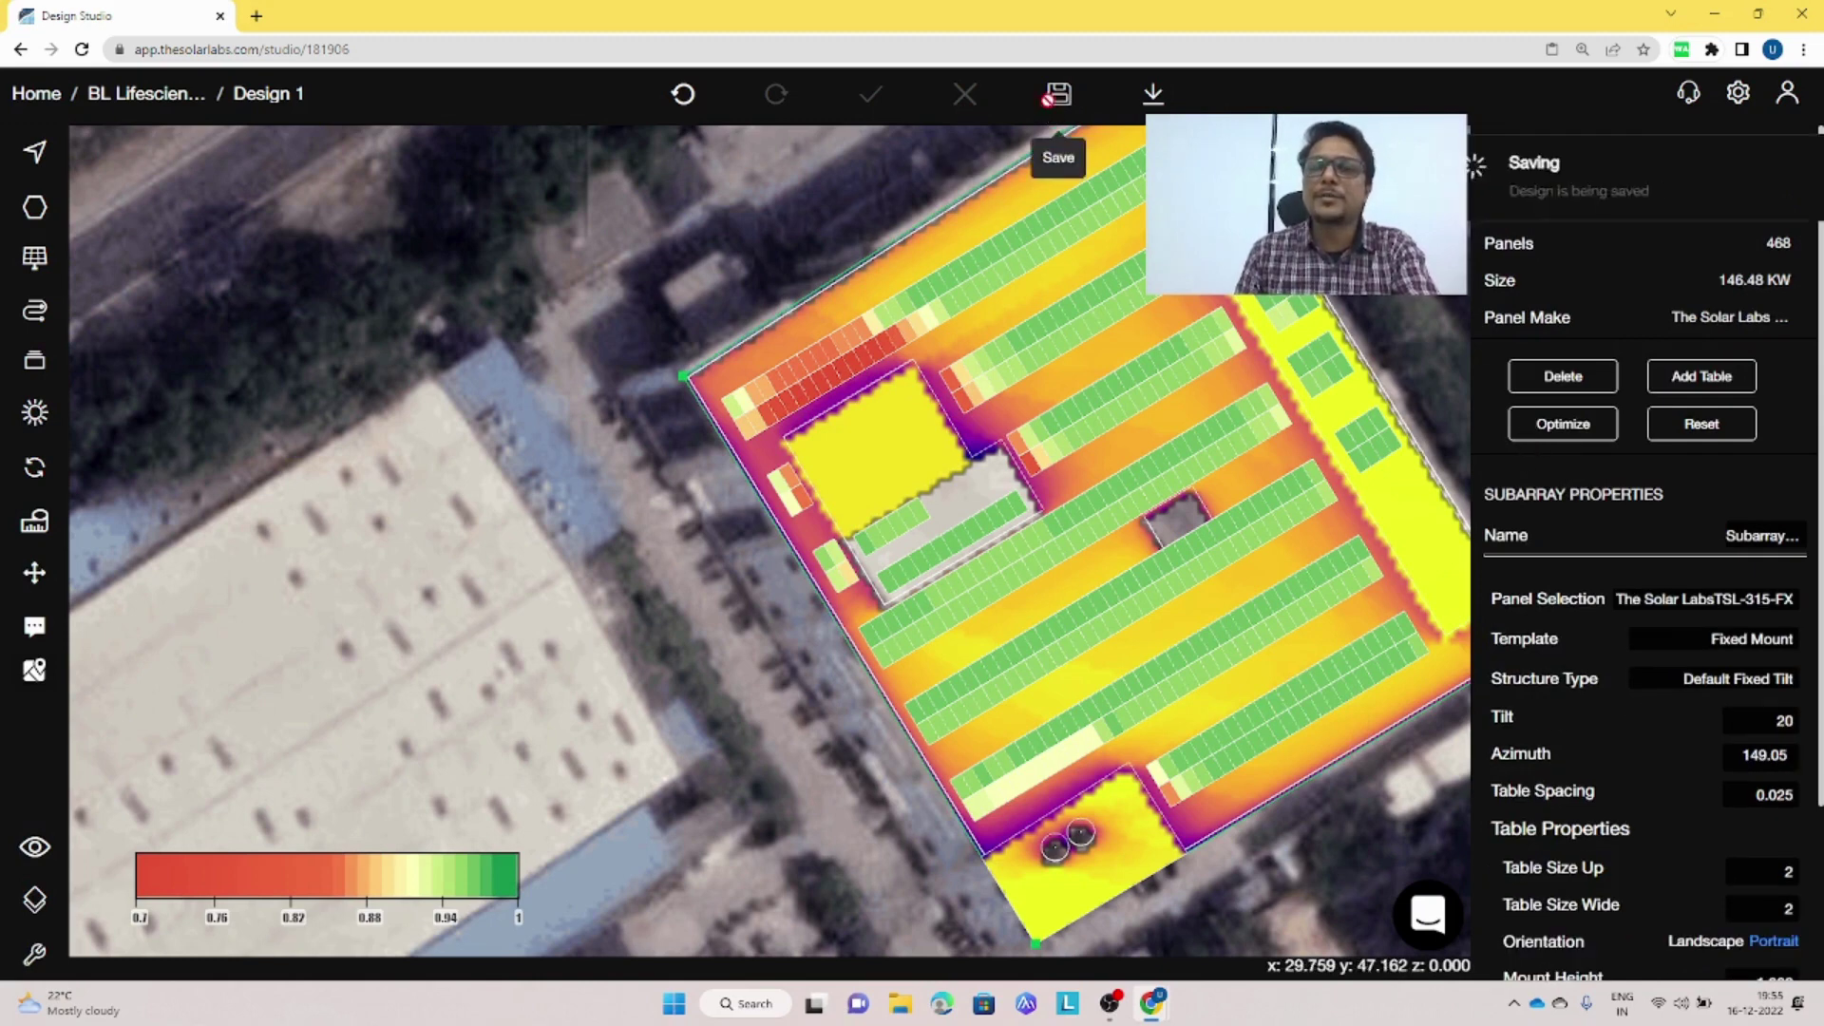
left_click(1576, 432)
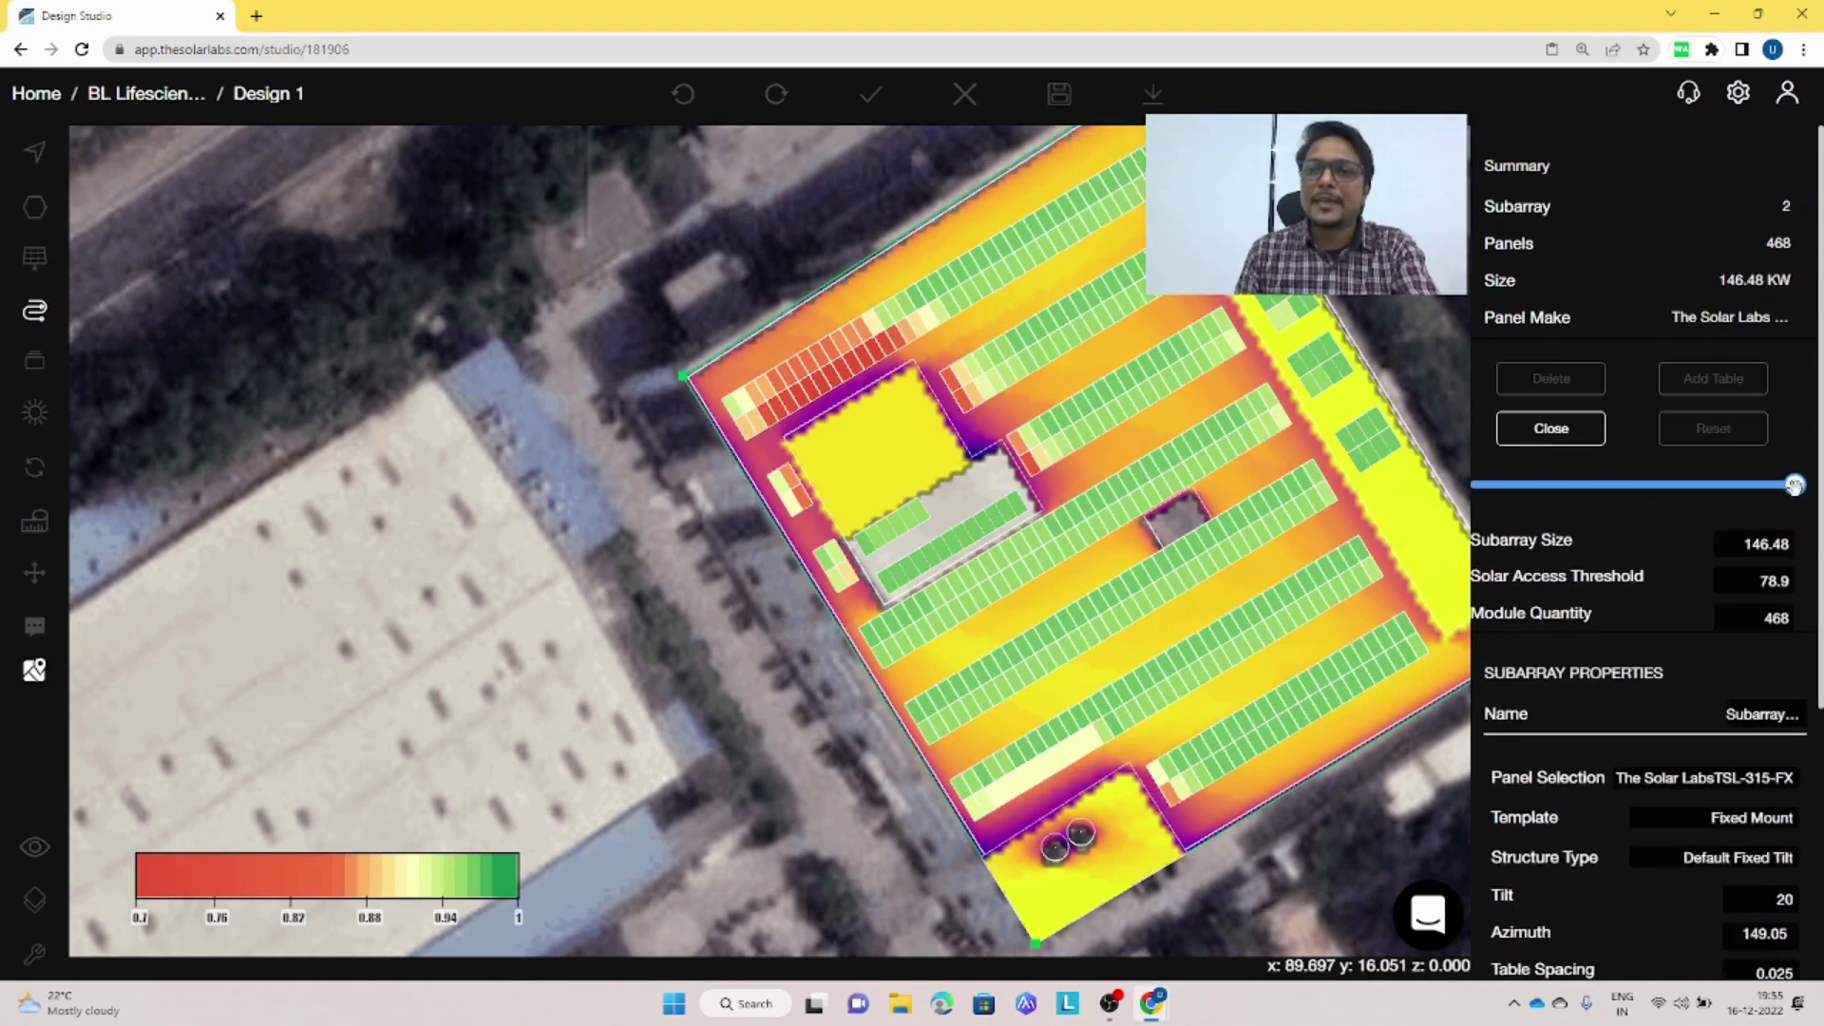
left_click_drag(1795, 487, 1748, 504)
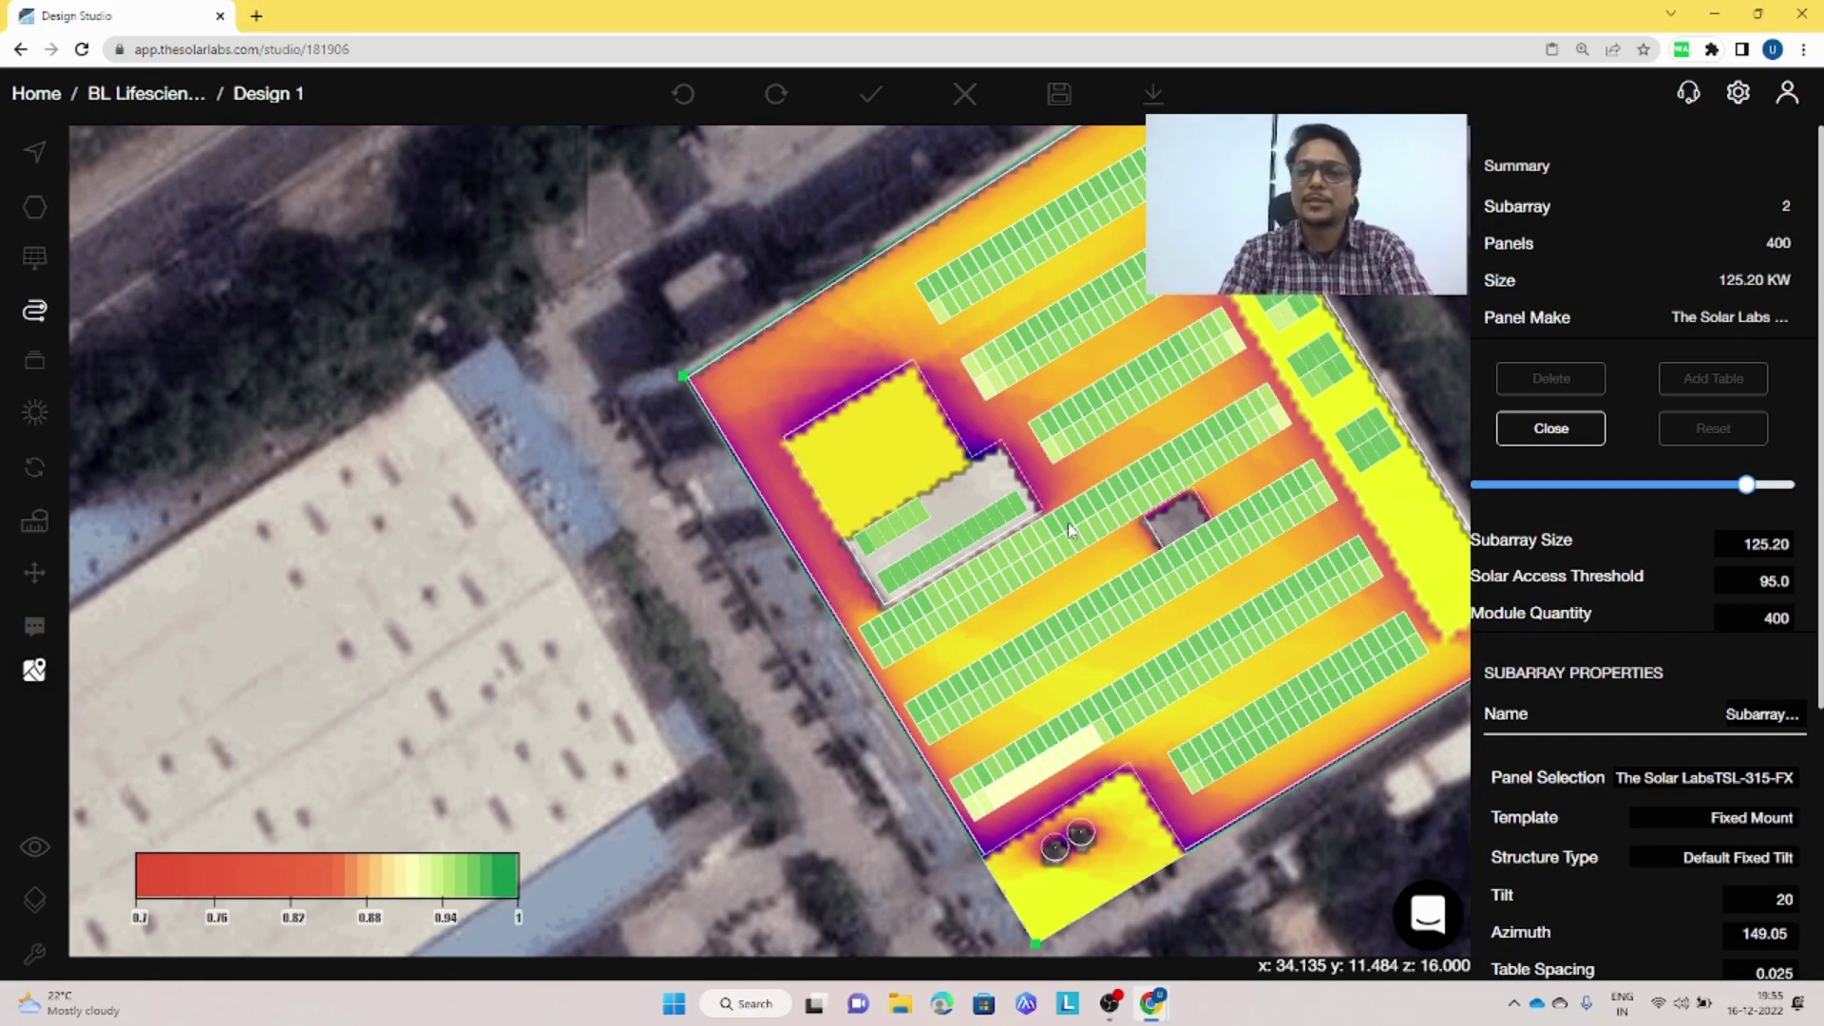
left_click(1577, 432)
left_click(1058, 93)
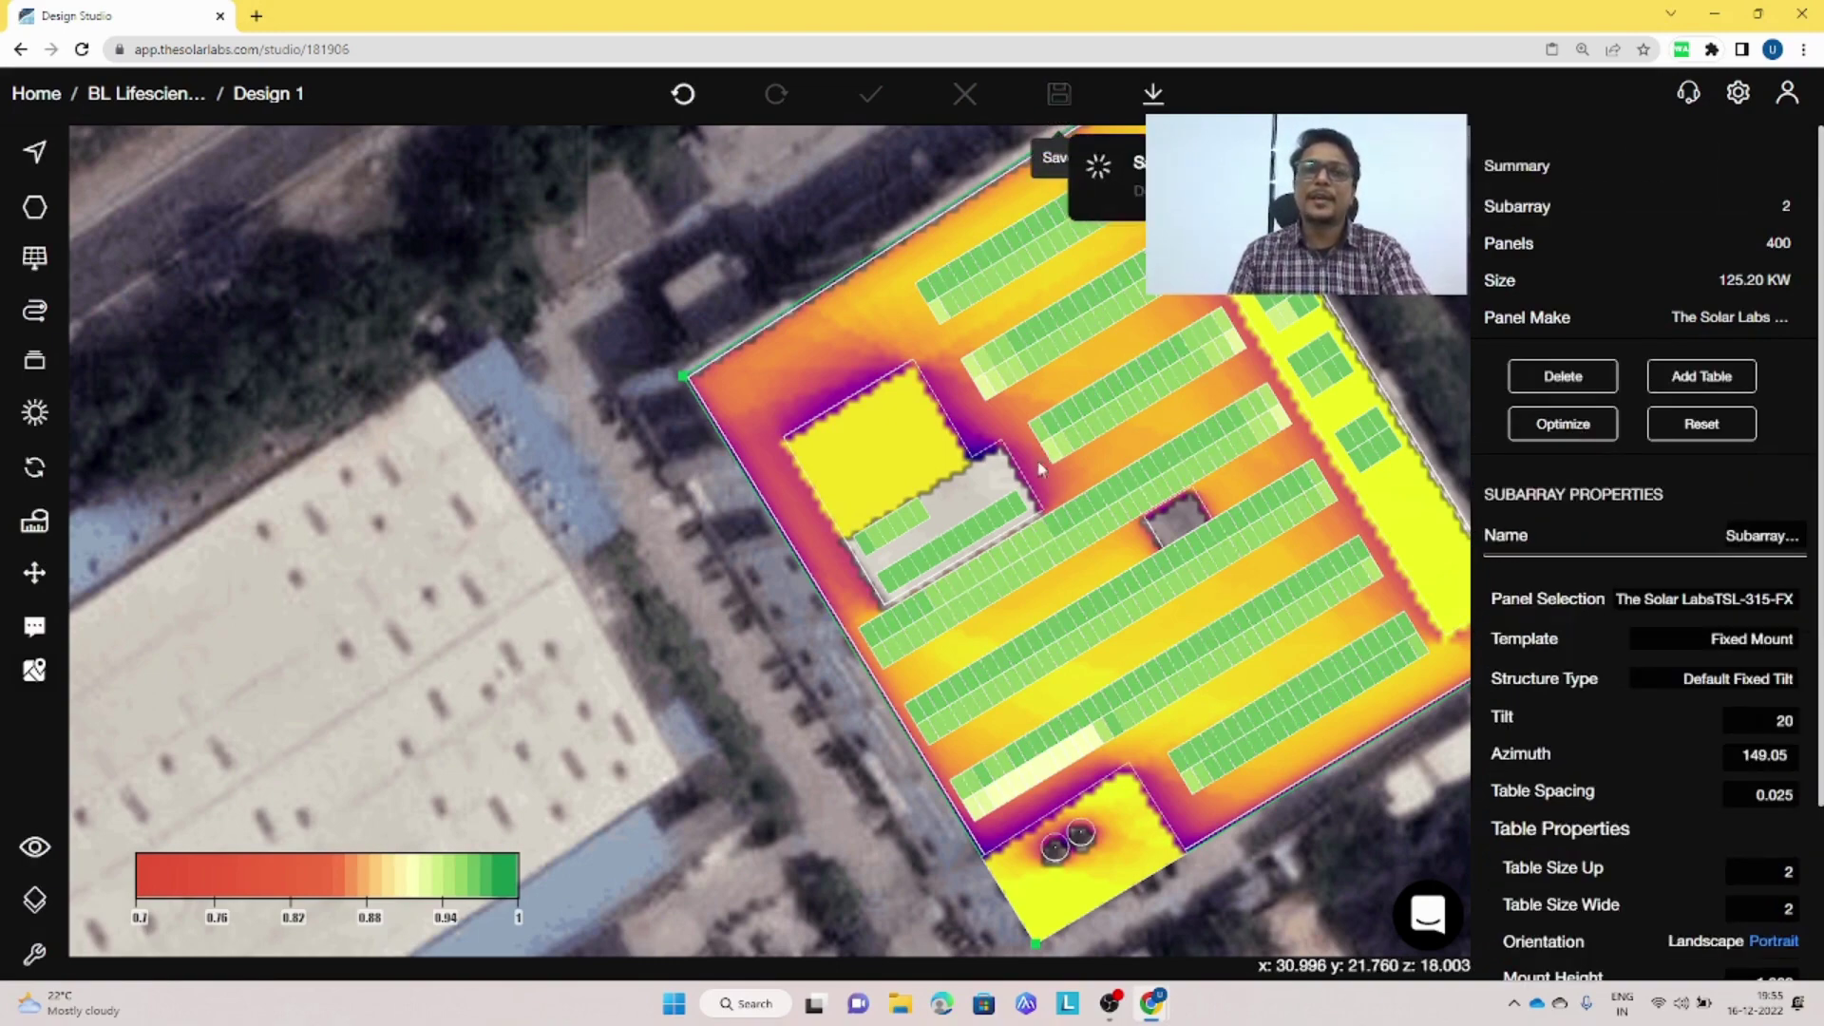
- Examine the neighbouring factory roof and the whole optimized panel layout on the modelled building
scroll(920, 435, "down", 2)
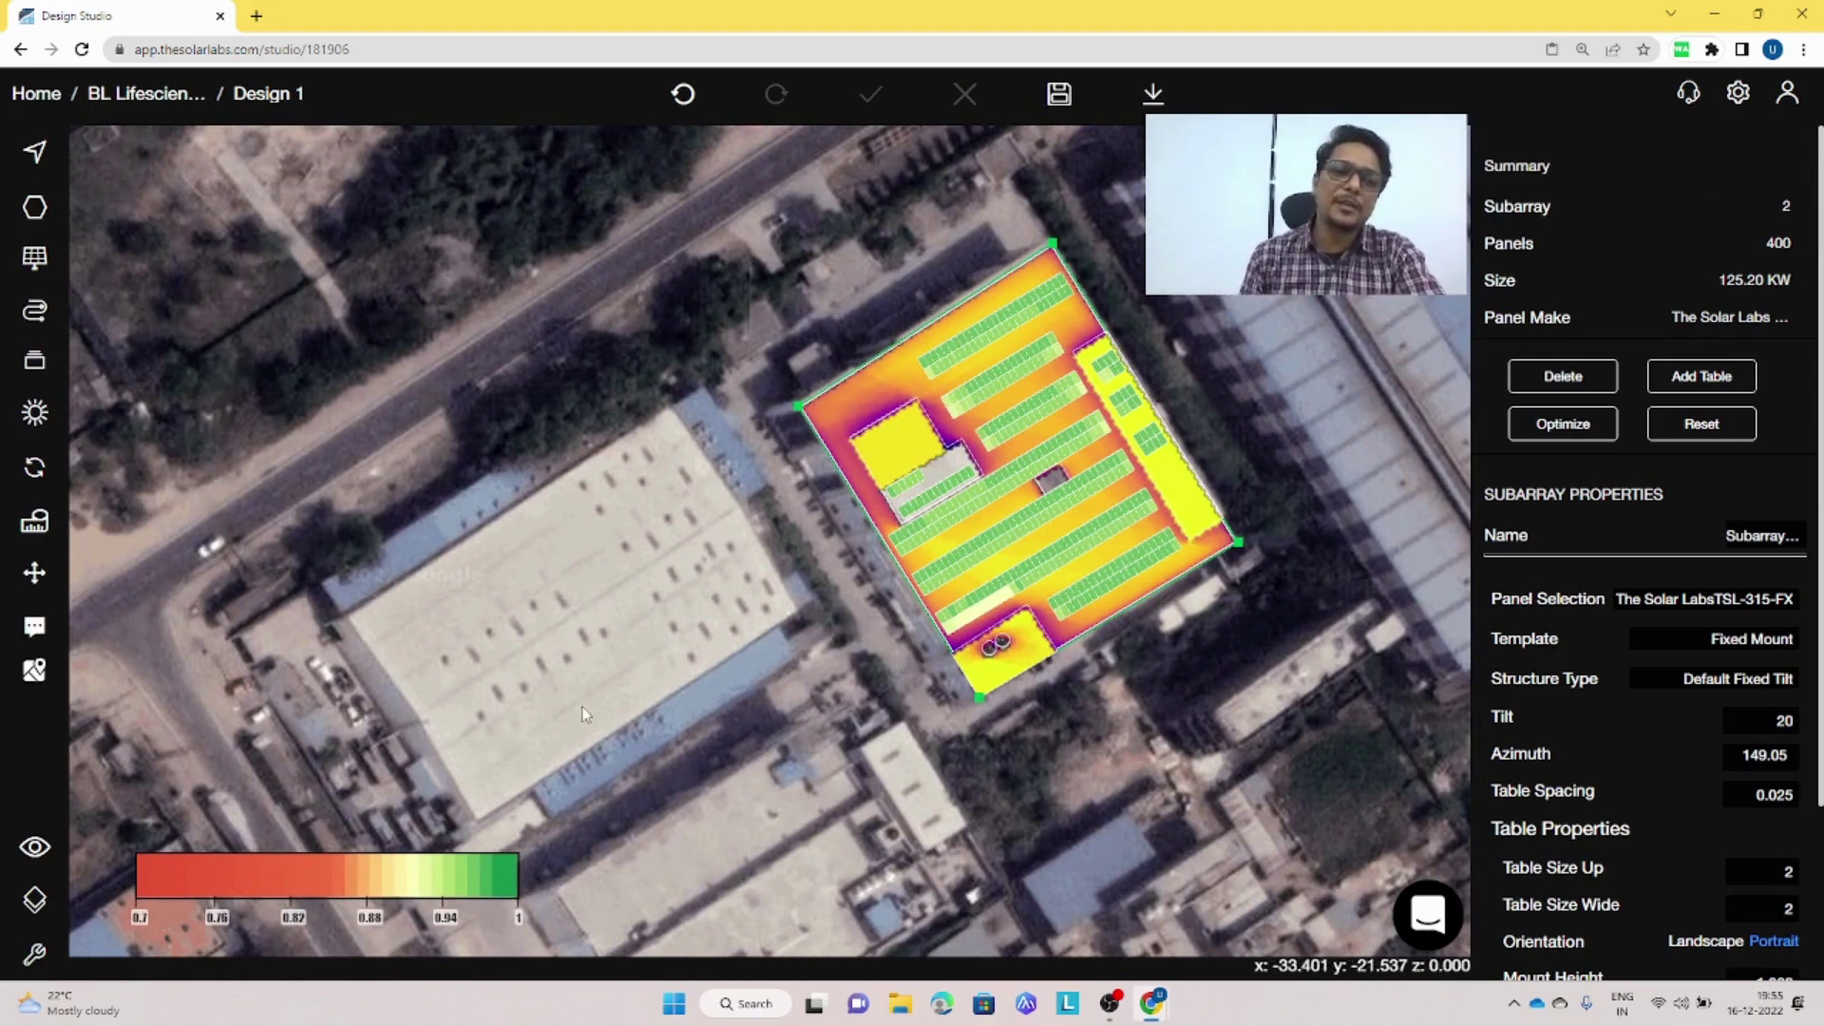
scroll(507, 717, "up", 3)
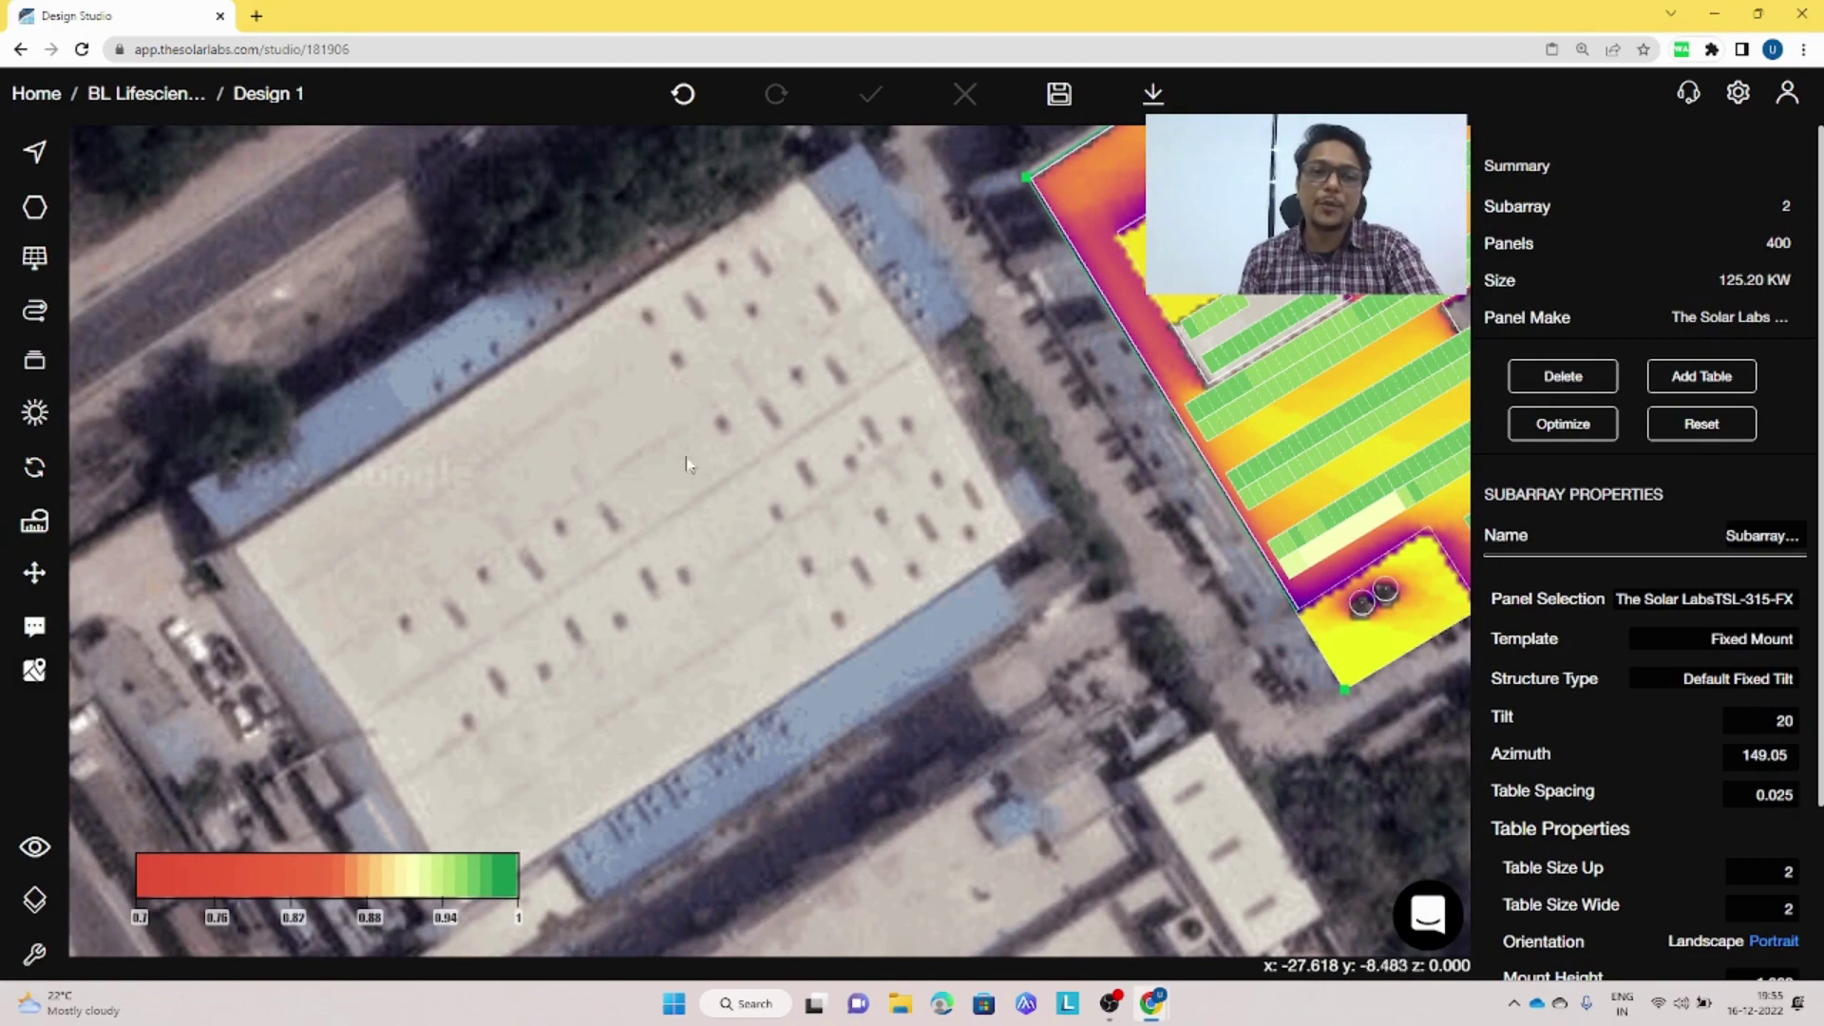
scroll(608, 675, "down", 2)
right_click_drag(608, 675, 788, 490)
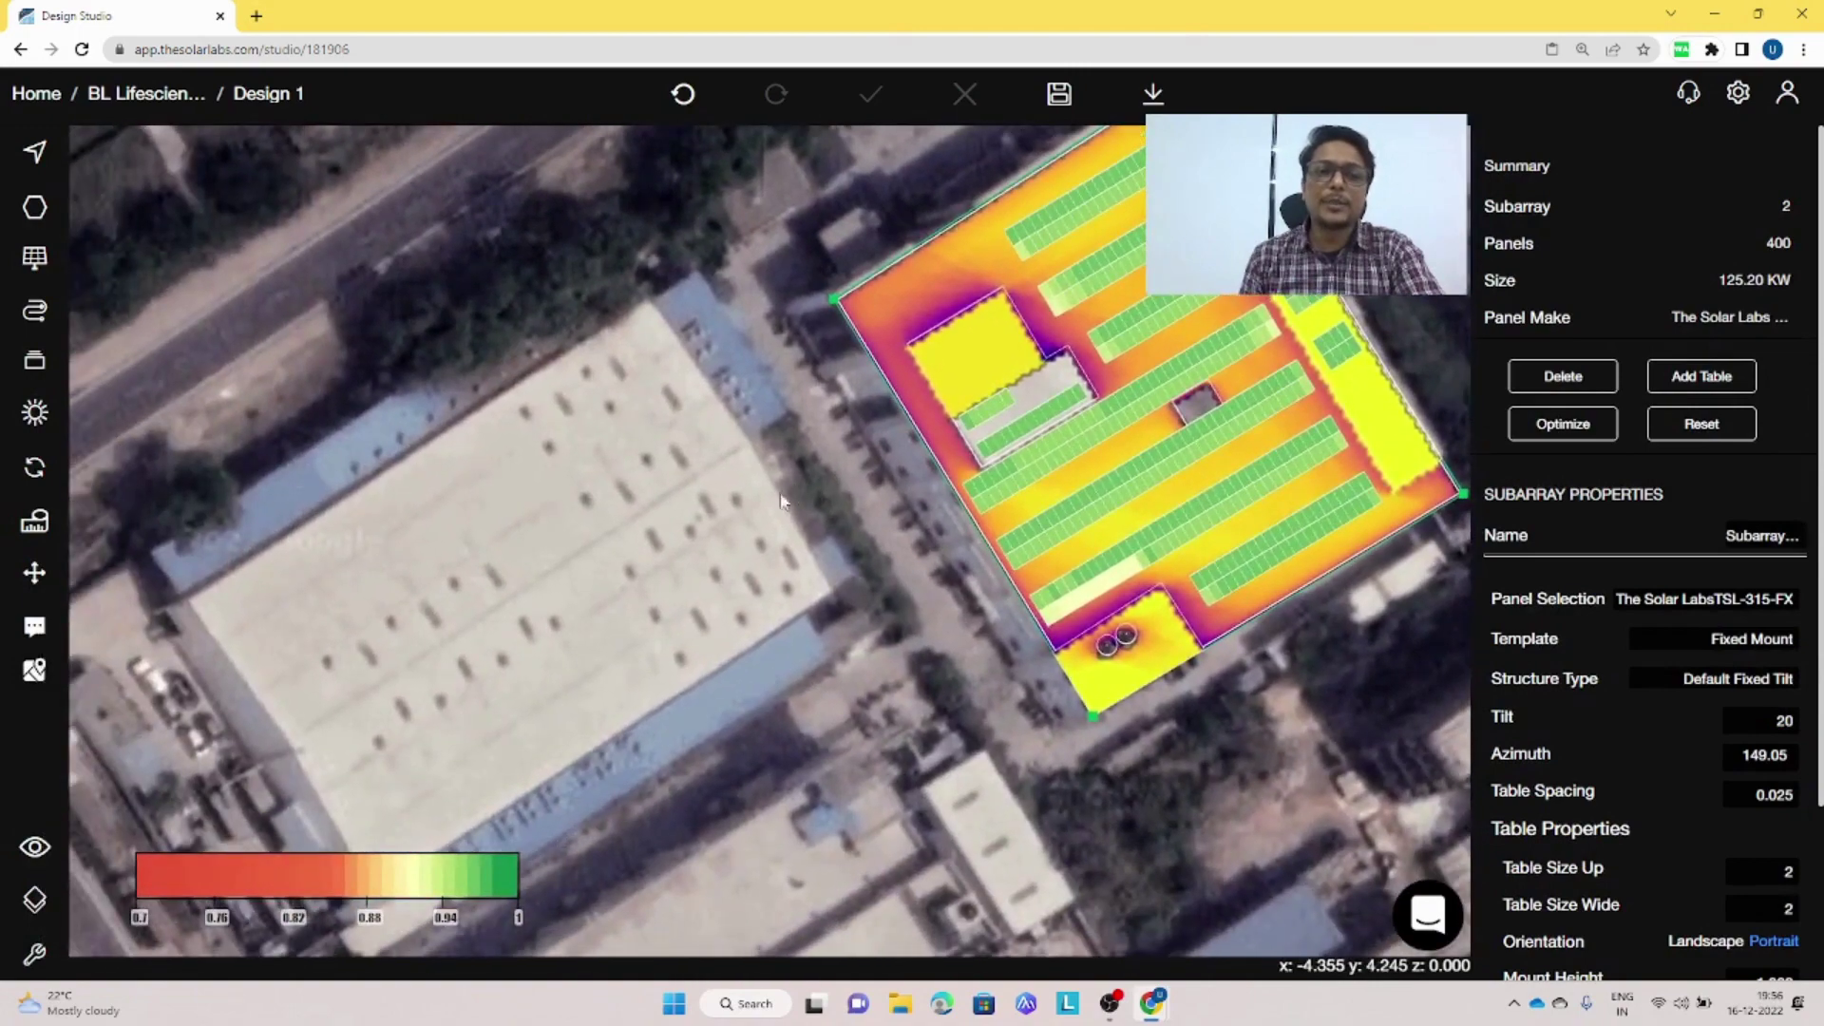
right_click_drag(493, 676, 590, 629)
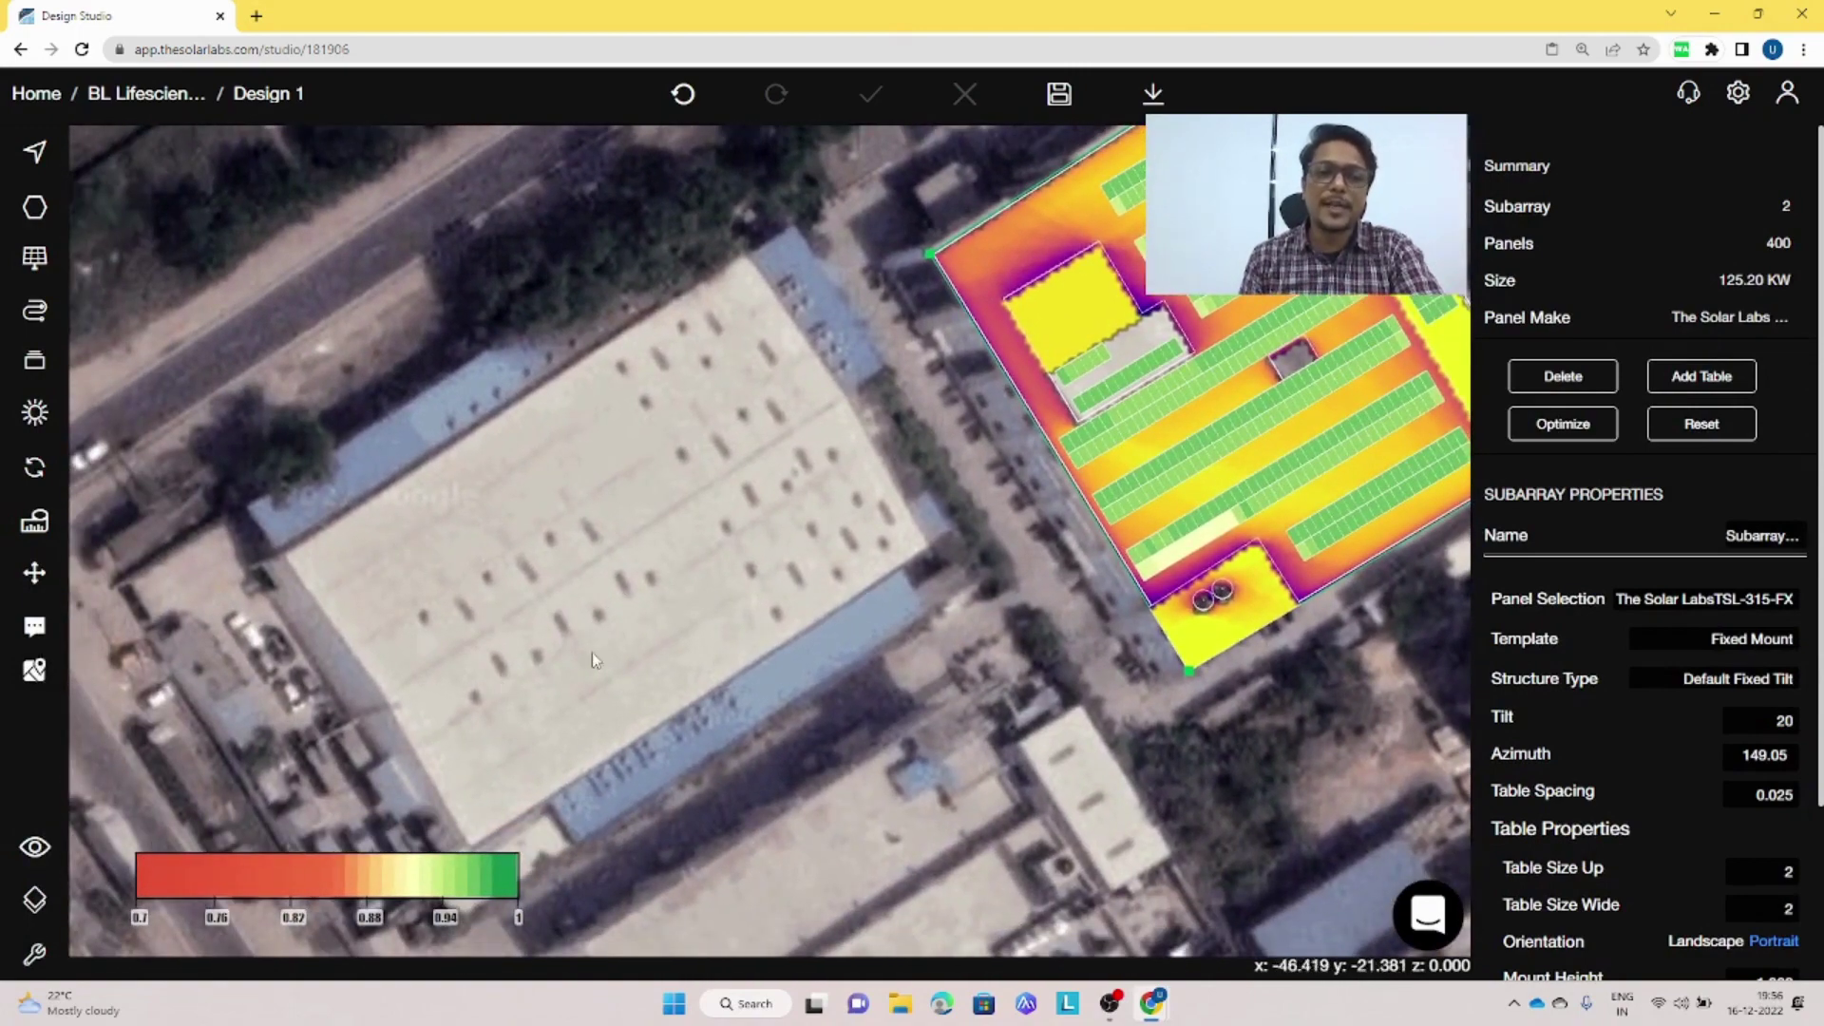
right_click_drag(802, 520, 755, 555)
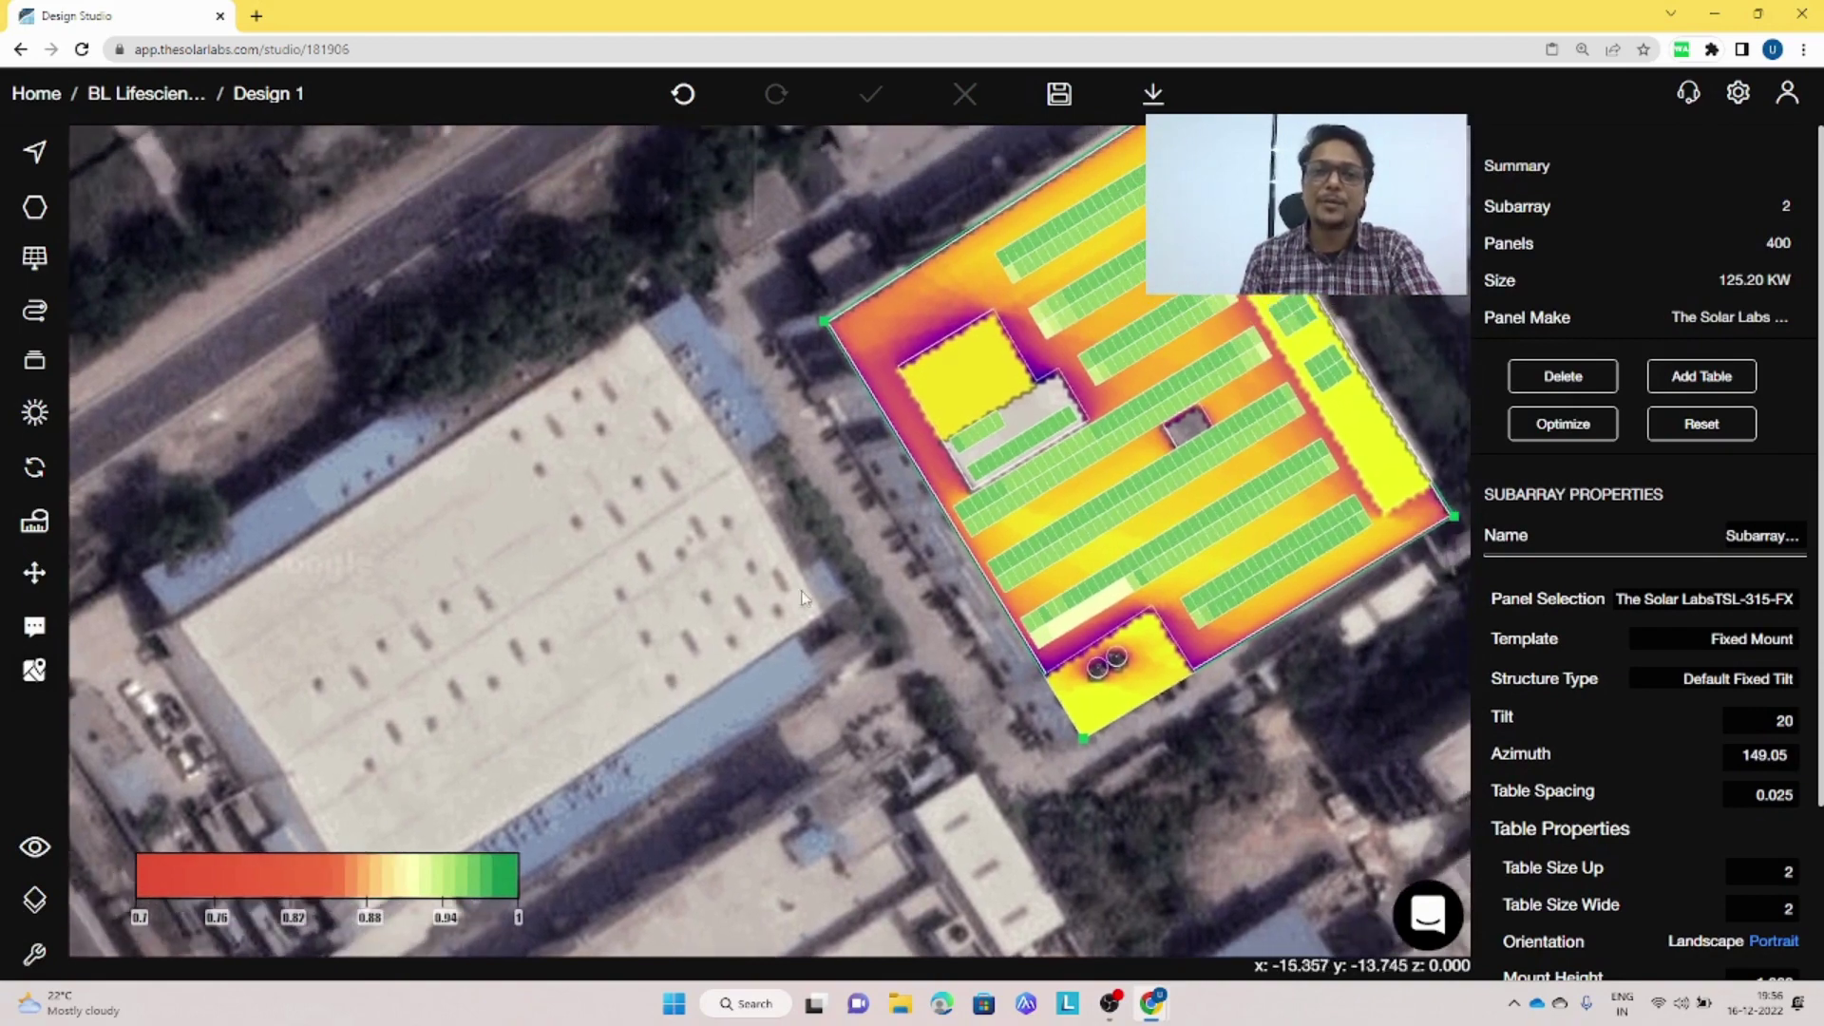
right_click_drag(1164, 201, 1036, 324)
right_click_drag(971, 474, 700, 568)
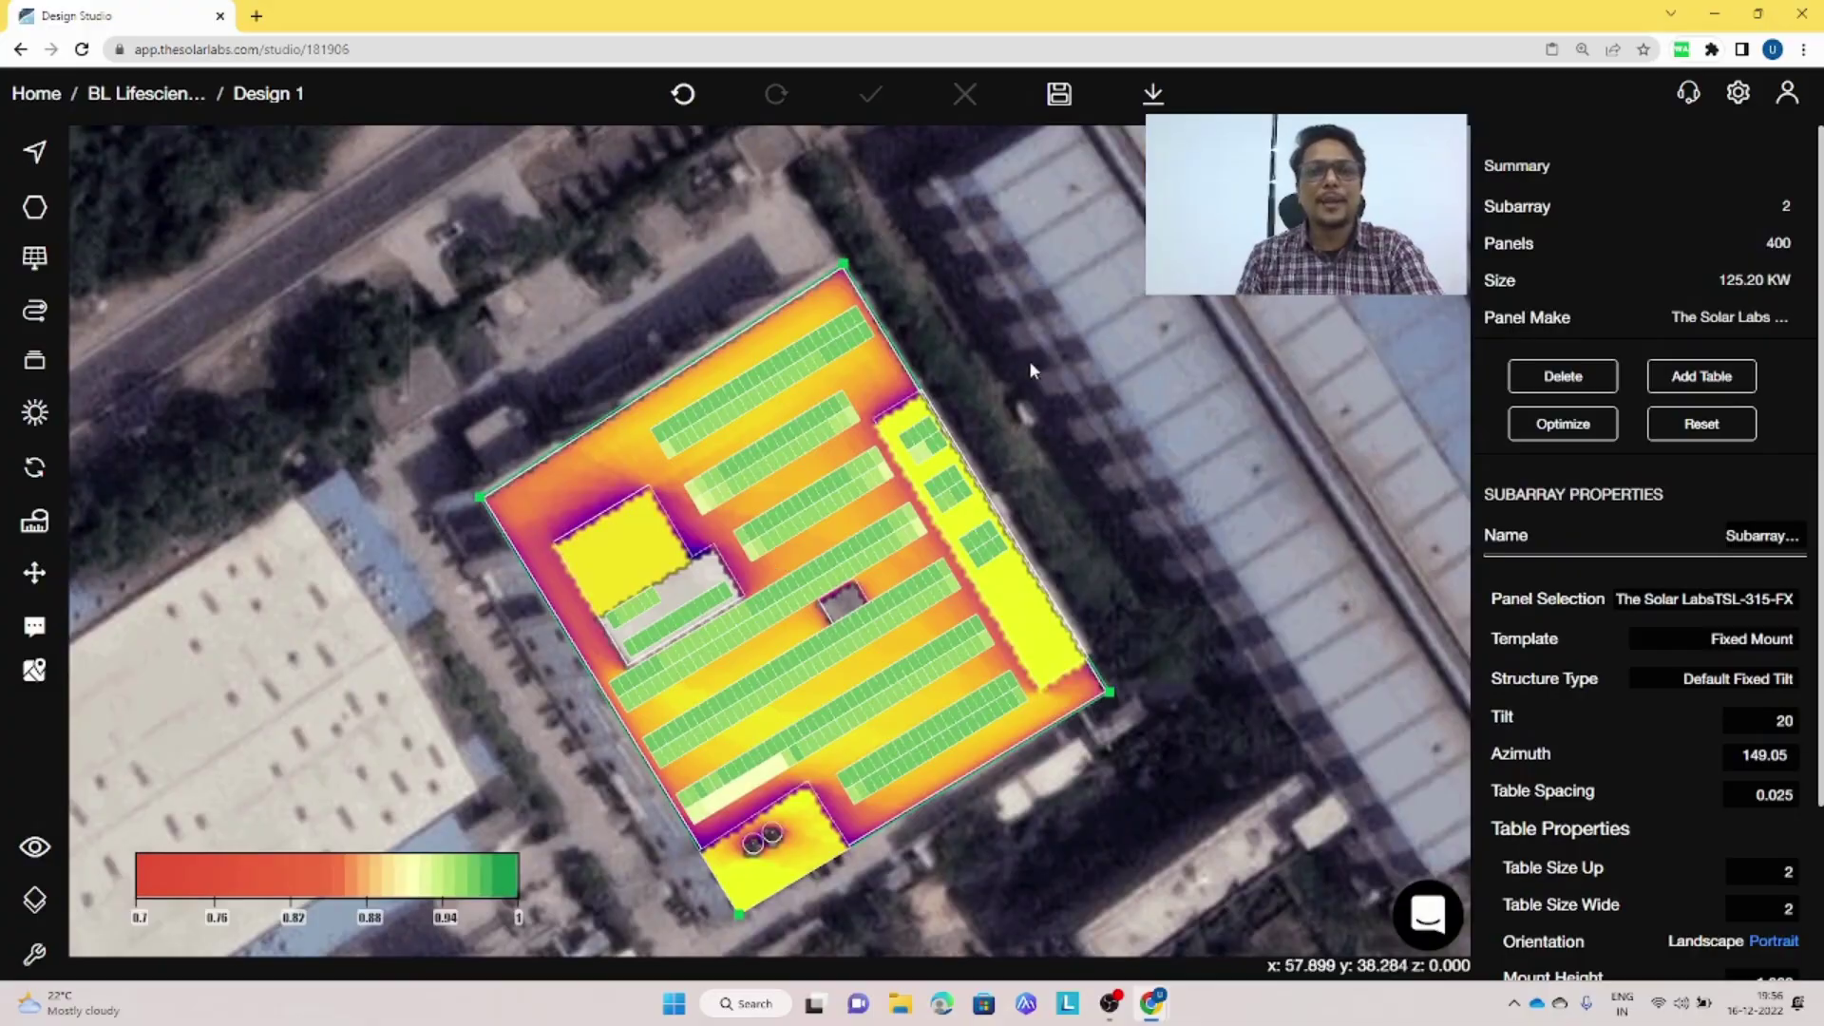